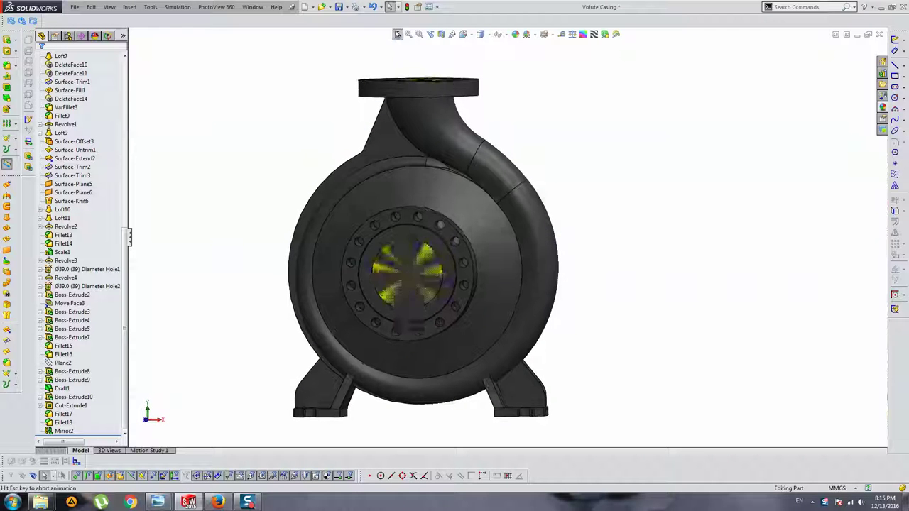
# Orbit the pump to the front casing and view the gear boss face normal-to
pyautogui.moveTo(686, 197); pyautogui.dragTo(623, 223, button='middle')
pyautogui.moveTo(599, 419)
pyautogui.mouseDown(button='middle')
pyautogui.moveTo(649, 301)
pyautogui.moveTo(756, 312)
pyautogui.moveTo(579, 266)
pyautogui.moveTo(589, 179)
pyautogui.moveTo(734, 225)
pyautogui.moveTo(577, 209)
pyautogui.mouseUp(button='middle')
pyautogui.scroll(-5, 538, 178)
pyautogui.scroll(4, 538, 178)
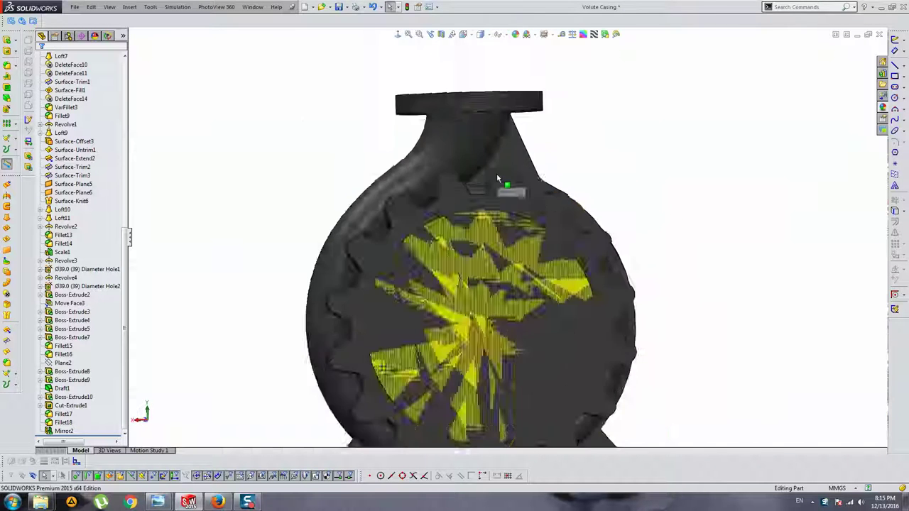
pyautogui.scroll(-2, 497, 177)
pyautogui.scroll(-2, 502, 197)
pyautogui.click(508, 197)
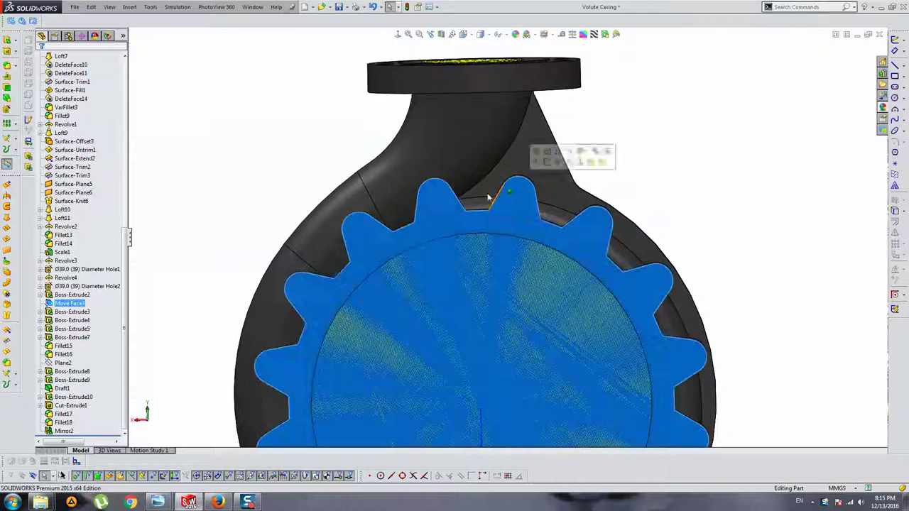
pyautogui.hotkey('ctrl', '8')
pyautogui.press('Escape')
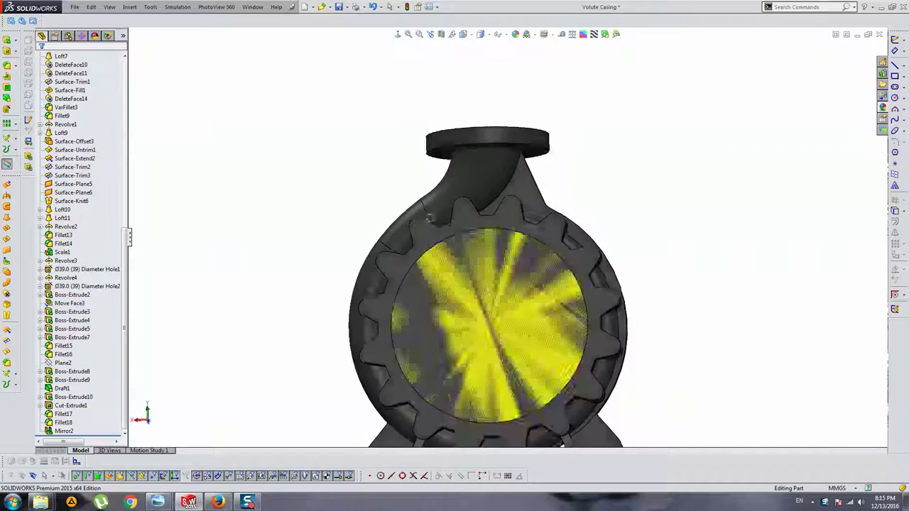
# Reselect the gear boss face, view it normal-to, and start a new sketch on it
pyautogui.moveTo(432, 240)
pyautogui.mouseDown(button='middle')
pyautogui.moveTo(420, 121)
pyautogui.moveTo(417, 168)
pyautogui.moveTo(518, 245)
pyautogui.mouseUp(button='middle')
pyautogui.scroll(-3, 518, 245)
pyautogui.click(488, 218)
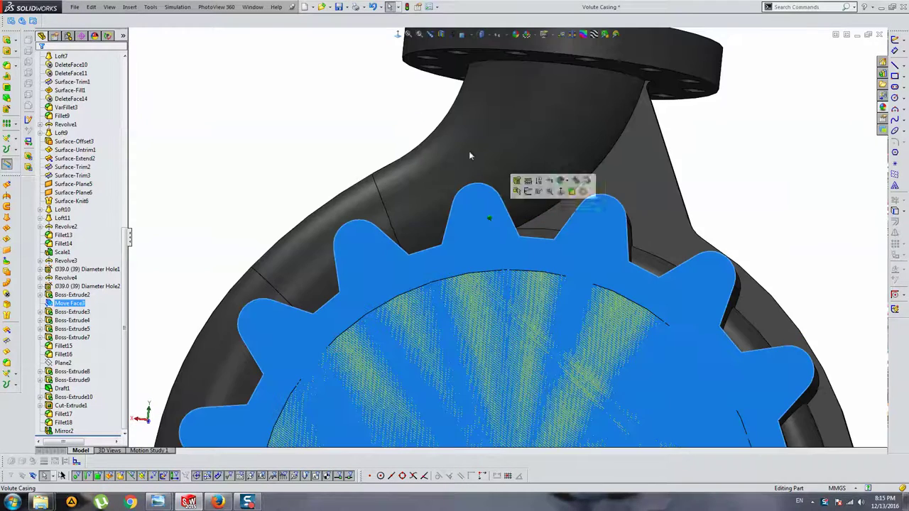
pyautogui.click(408, 33)
pyautogui.scroll(-5, 467, 175)
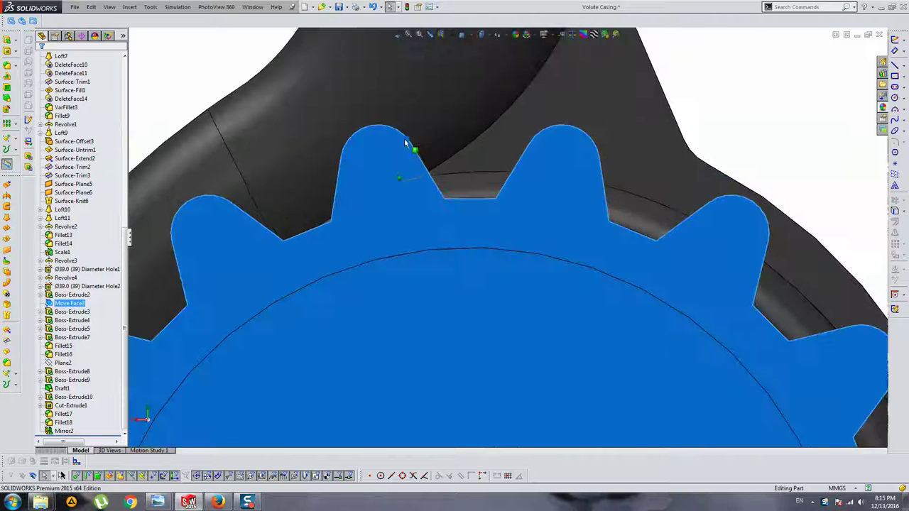
pyautogui.scroll(3, 487, 201)
pyautogui.keyDown('ctrl'); pyautogui.moveTo(417, 291); pyautogui.dragTo(394, 193, button='middle'); pyautogui.keyUp('ctrl')
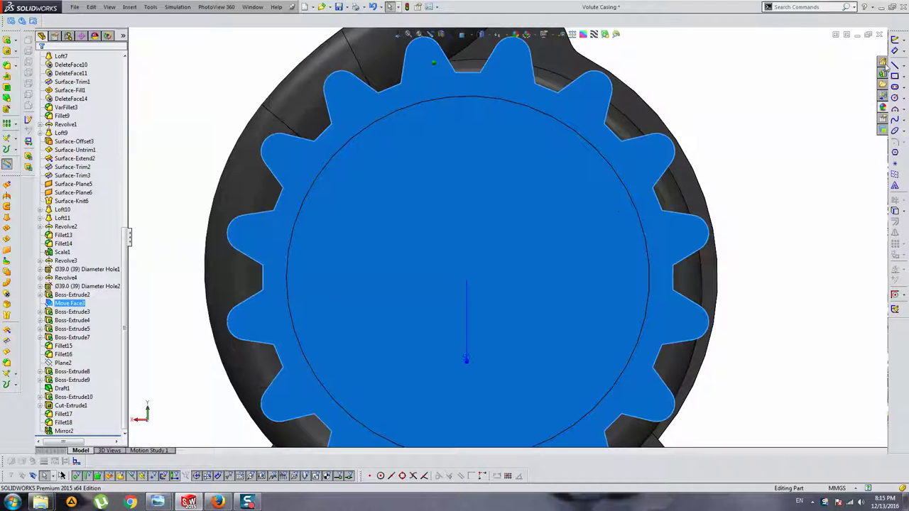
pyautogui.keyDown('ctrl'); pyautogui.moveTo(535, 177); pyautogui.dragTo(532, 231, button='middle'); pyautogui.keyUp('ctrl')
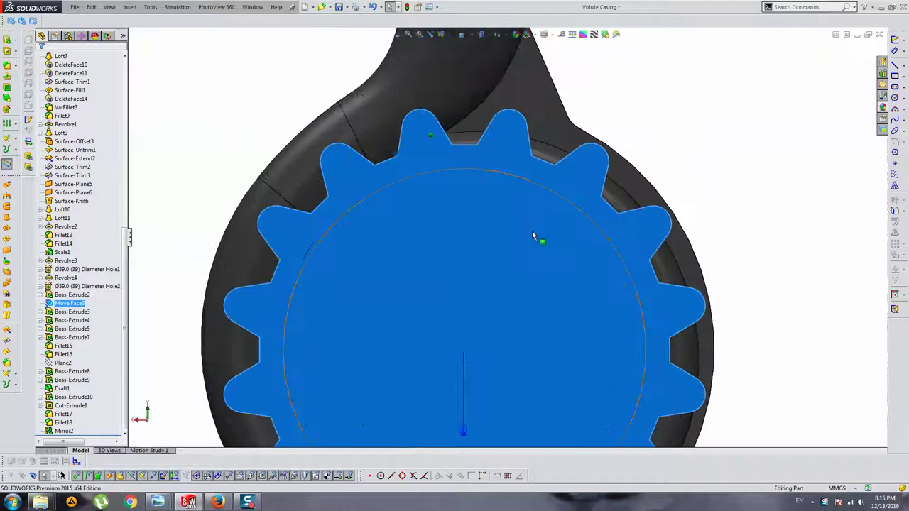
pyautogui.click(894, 39)
pyautogui.scroll(-3, 497, 131)
# Draw a centerpoint arc across the top tooth gap
pyautogui.scroll(-2, 633, 159)
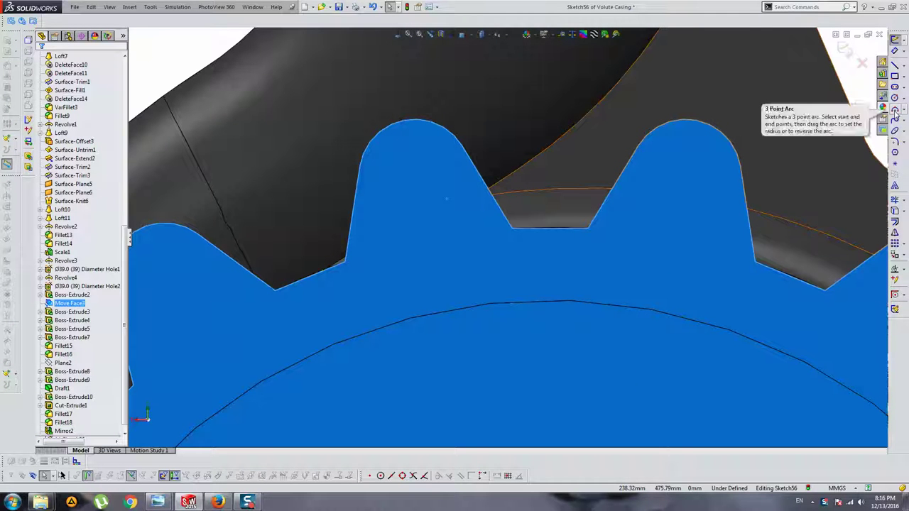
pyautogui.click(894, 109)
pyautogui.scroll(5, 608, 349)
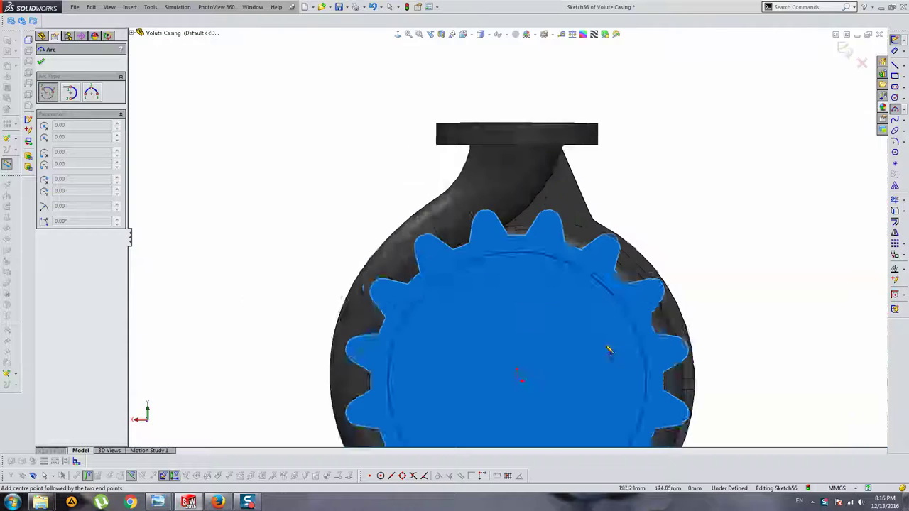
pyautogui.scroll(2, 535, 345)
pyautogui.scroll(-1, 511, 315)
pyautogui.scroll(-2, 522, 269)
pyautogui.scroll(-3, 491, 235)
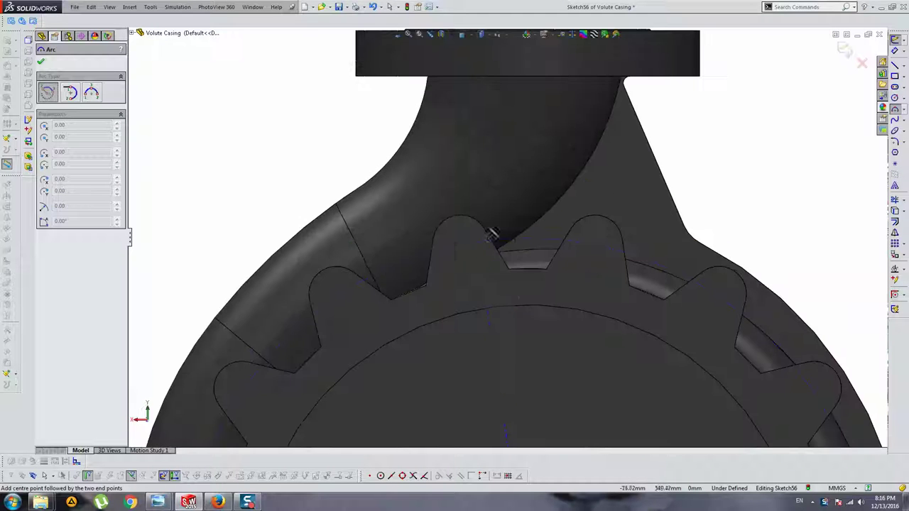
pyautogui.click(598, 238)
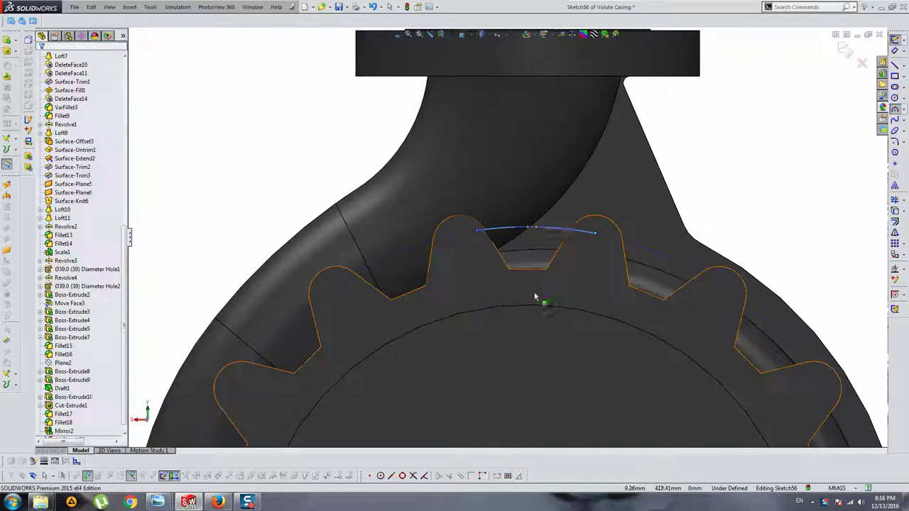
pyautogui.scroll(3, 540, 300)
# Draw a line from the top arc to the gear centre, then delete it
pyautogui.click(894, 64)
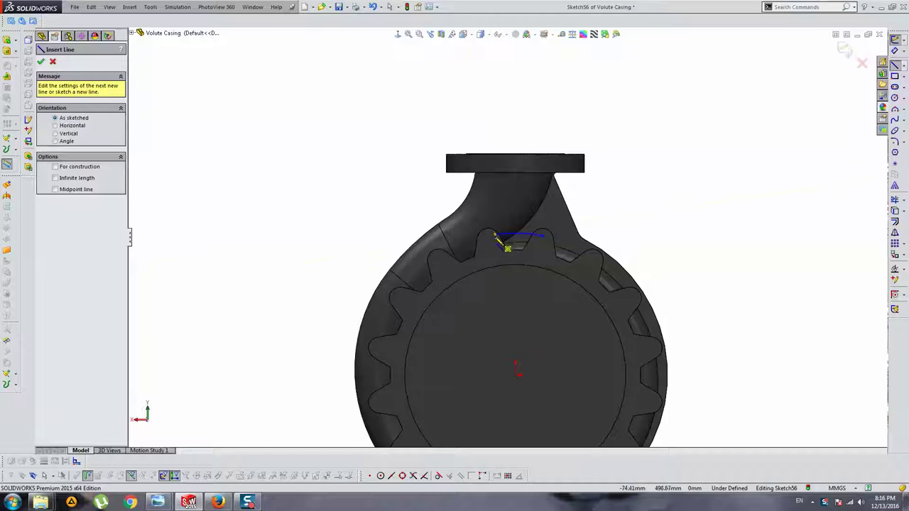
pyautogui.click(496, 235)
pyautogui.click(516, 375)
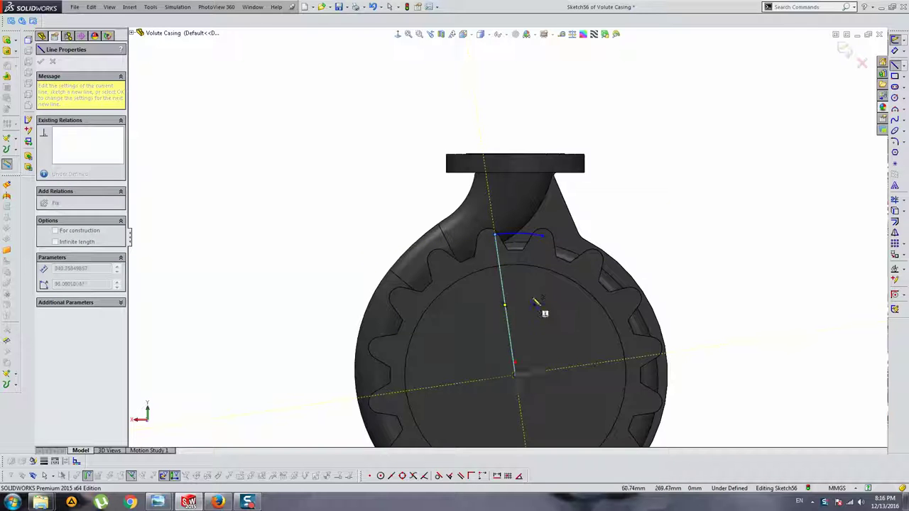
pyautogui.scroll(-3, 537, 304)
pyautogui.press('Escape')
pyautogui.click(450, 175)
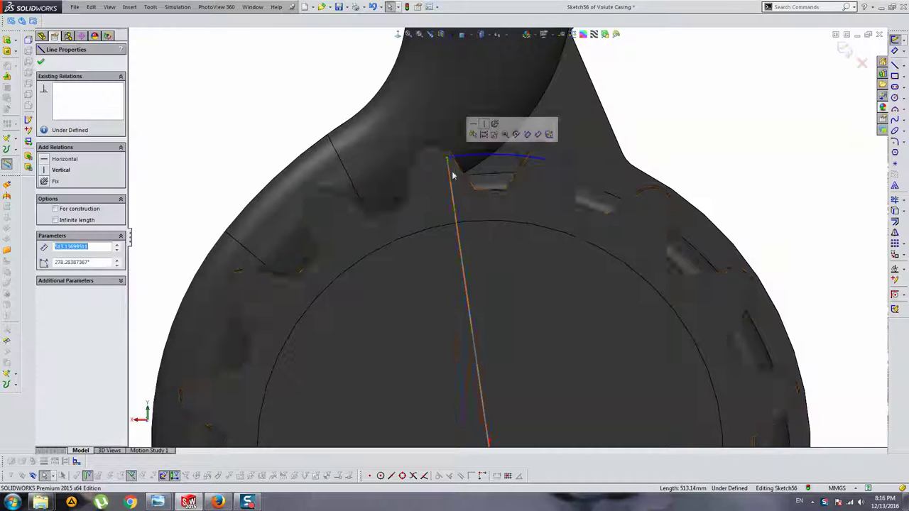
pyautogui.press('Delete')
pyautogui.scroll(3, 507, 244)
# Draw a vertical construction line from the gear centre up to the top arc
pyautogui.press('l')
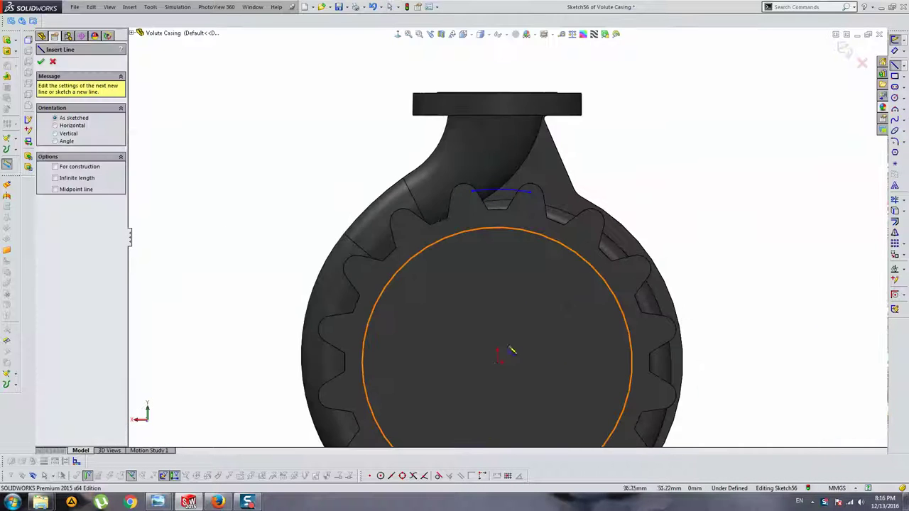
pyautogui.click(497, 363)
pyautogui.scroll(-3, 500, 224)
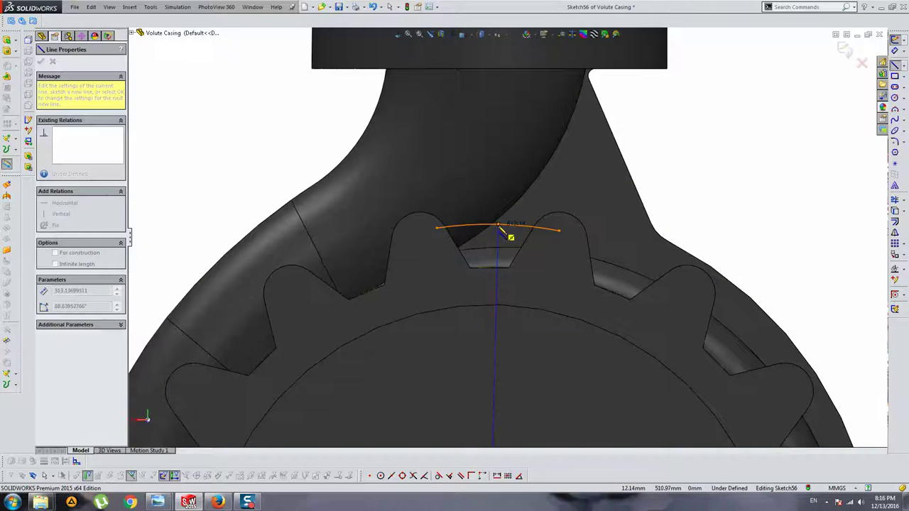
pyautogui.click(499, 226)
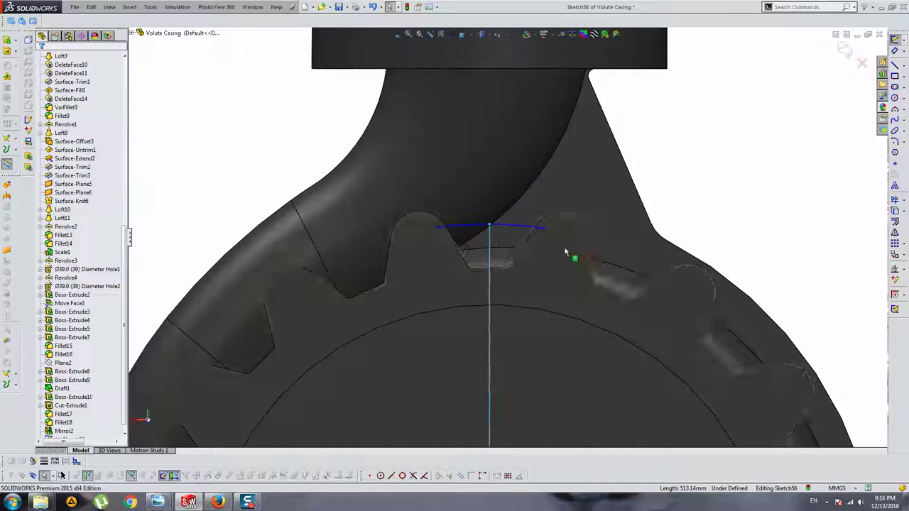
pyautogui.click(488, 354)
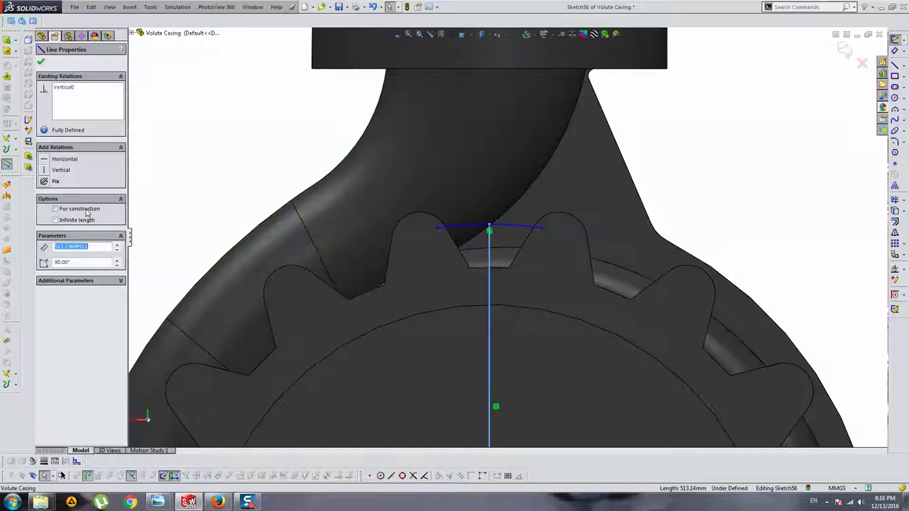
pyautogui.press('Escape')
pyautogui.scroll(-2, 633, 225)
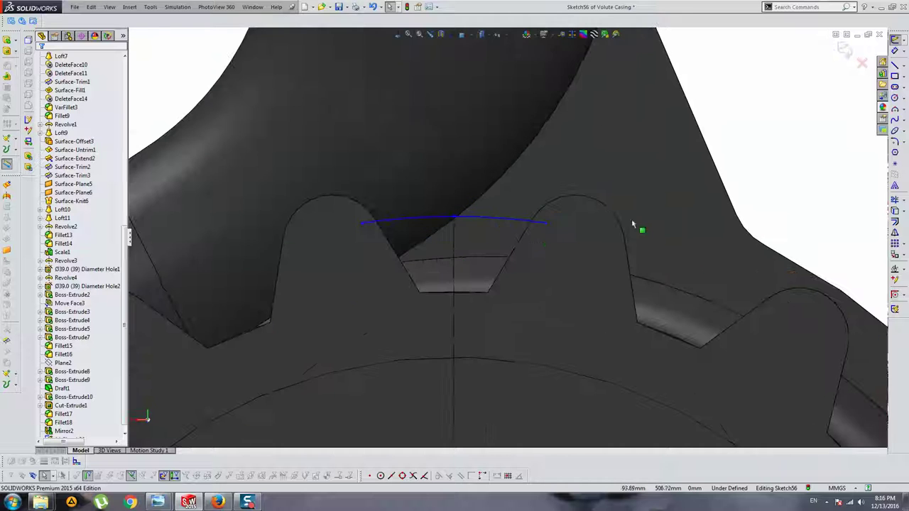
# Draw a slanted line down from the arc's left end
pyautogui.click(895, 65)
pyautogui.moveTo(361, 224); pyautogui.dragTo(409, 327)
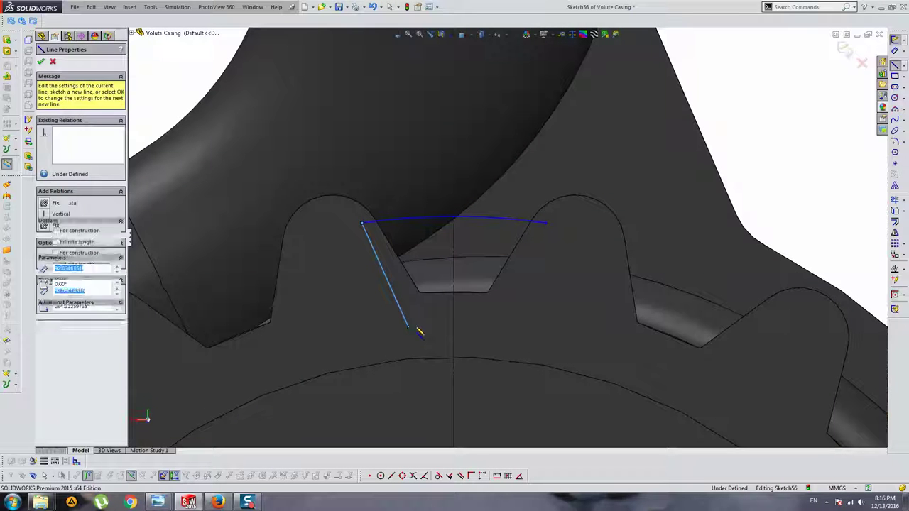
pyautogui.press('Escape')
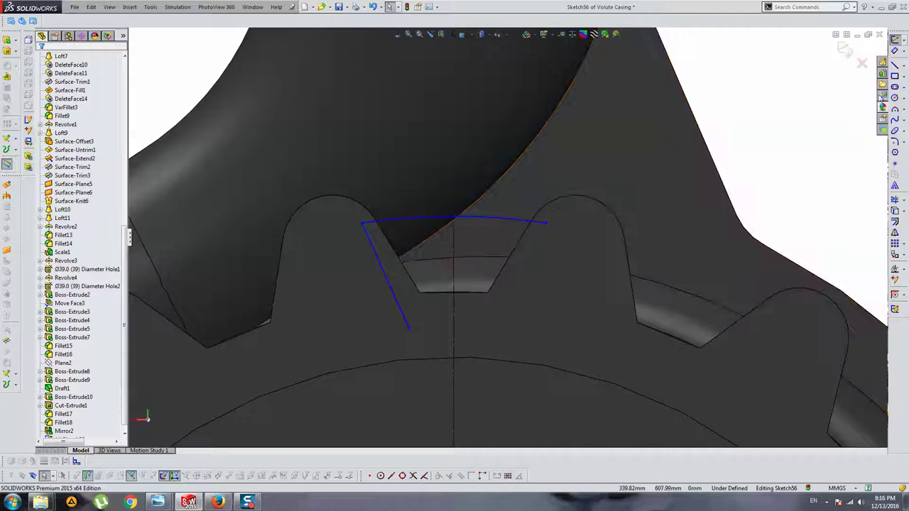
# Draw the lower arc of the profile and try moving its endpoint onto the gear edge
pyautogui.click(894, 108)
pyautogui.scroll(5, 566, 386)
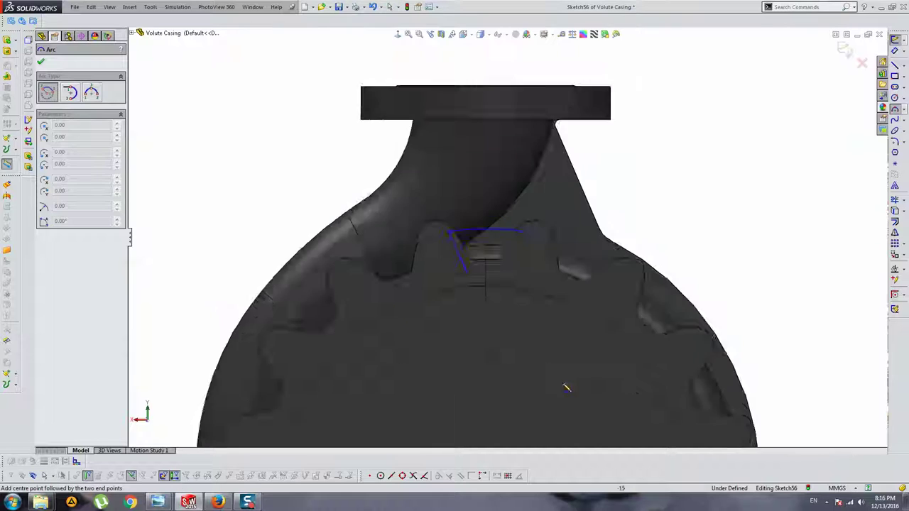
pyautogui.scroll(3, 540, 391)
pyautogui.scroll(-5, 494, 263)
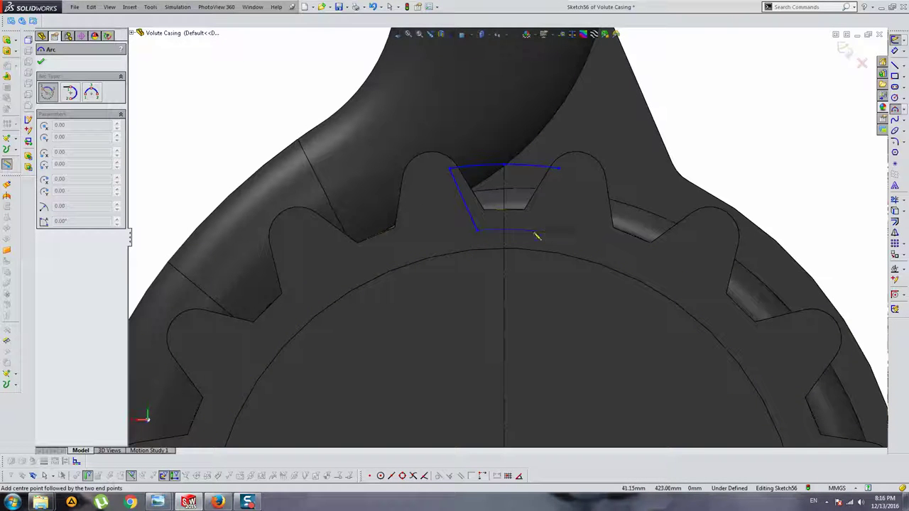
pyautogui.click(511, 236)
pyautogui.press('Escape')
pyautogui.scroll(-2, 492, 253)
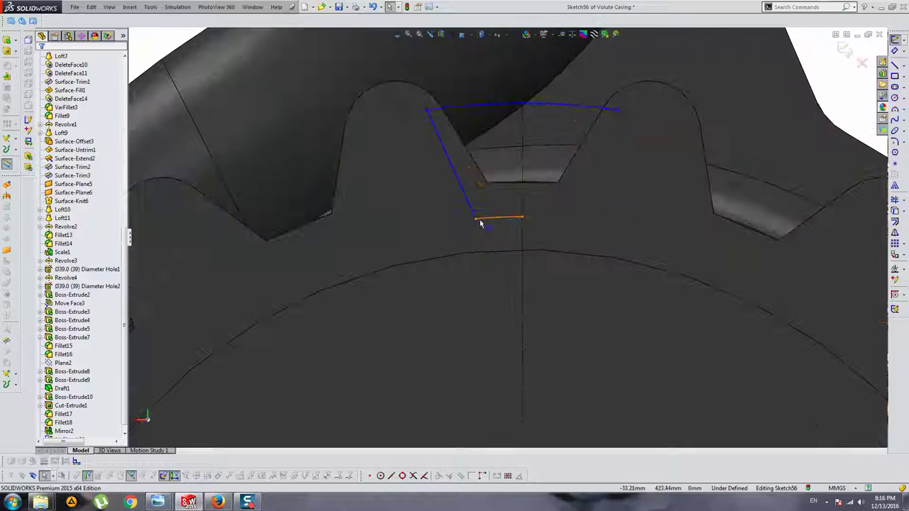
pyautogui.moveTo(476, 220)
pyautogui.mouseDown()
pyautogui.moveTo(477, 257)
pyautogui.moveTo(475, 228)
pyautogui.mouseUp()
pyautogui.press('Escape')
pyautogui.scroll(6, 482, 255)
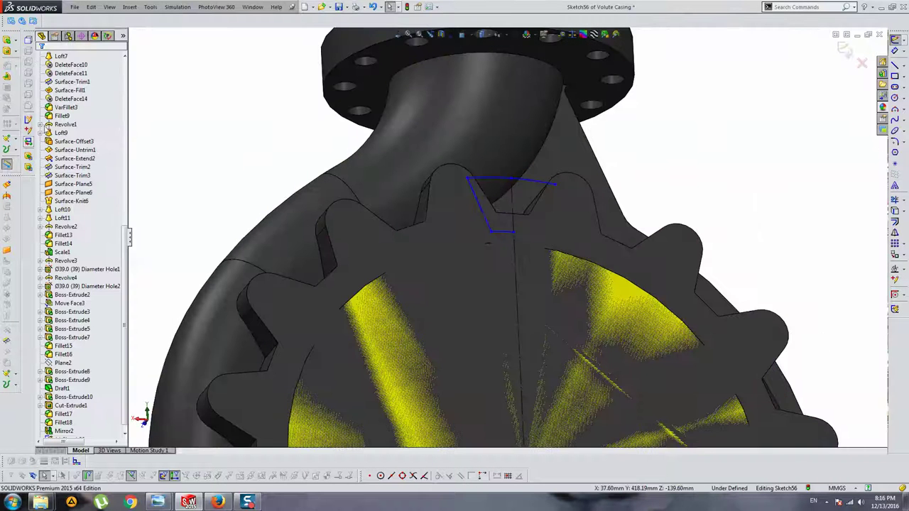
# Make the sketch's bottom segment collinear with the model edge
pyautogui.moveTo(414, 199); pyautogui.dragTo(392, 39, button='middle')
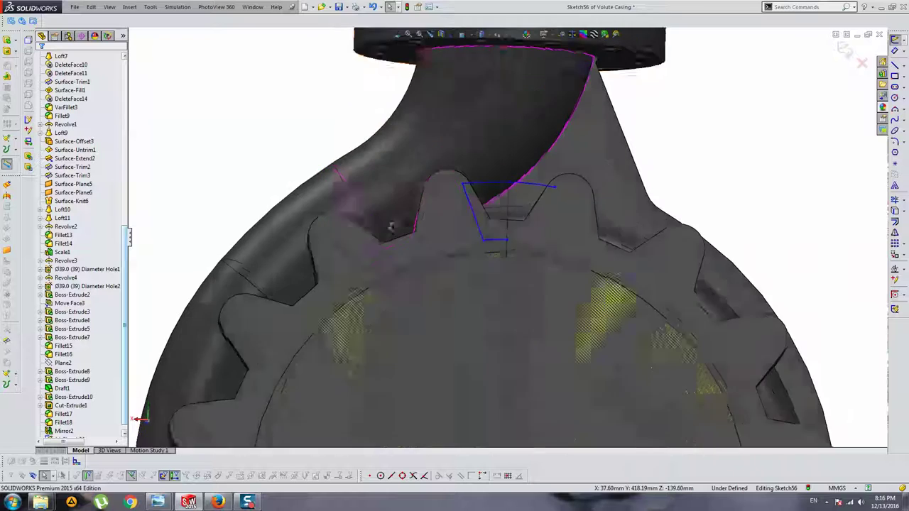
pyautogui.scroll(5, 431, 87)
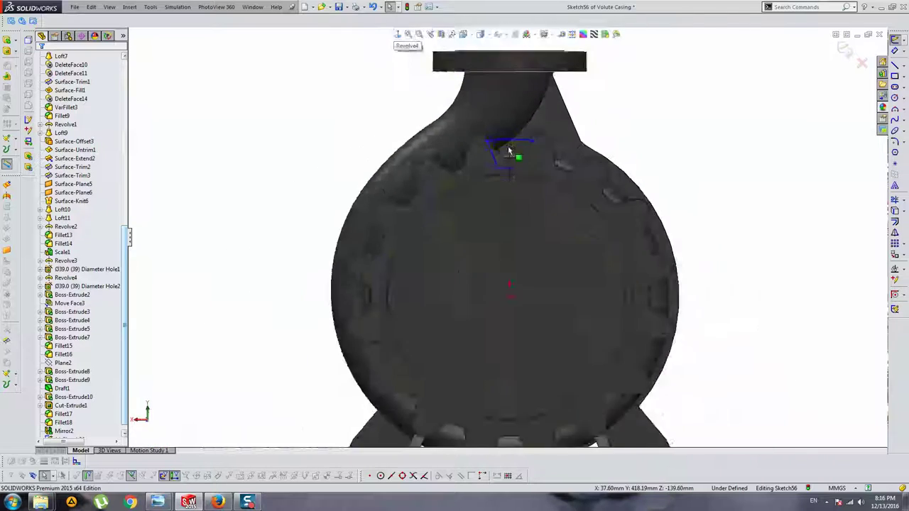
pyautogui.scroll(-8, 503, 242)
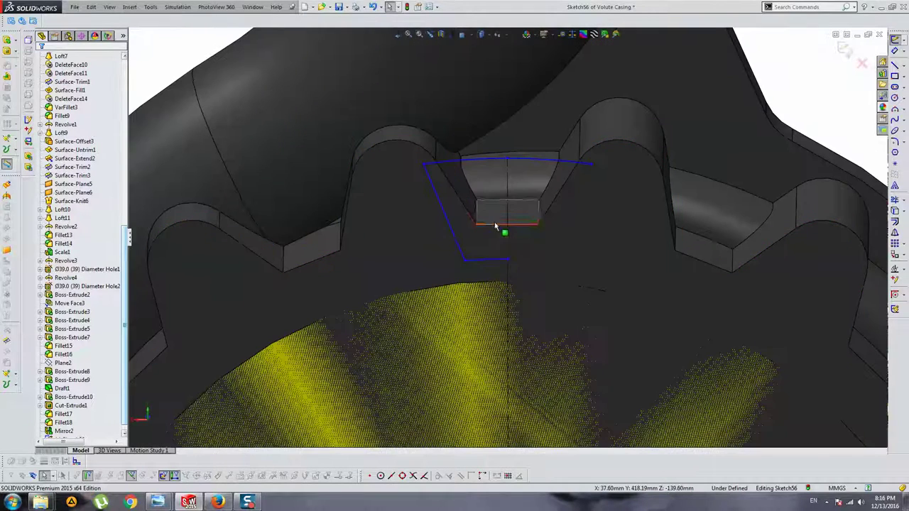
pyautogui.click(489, 262)
pyautogui.keyDown('ctrl'); pyautogui.click(508, 224); pyautogui.keyUp('ctrl')
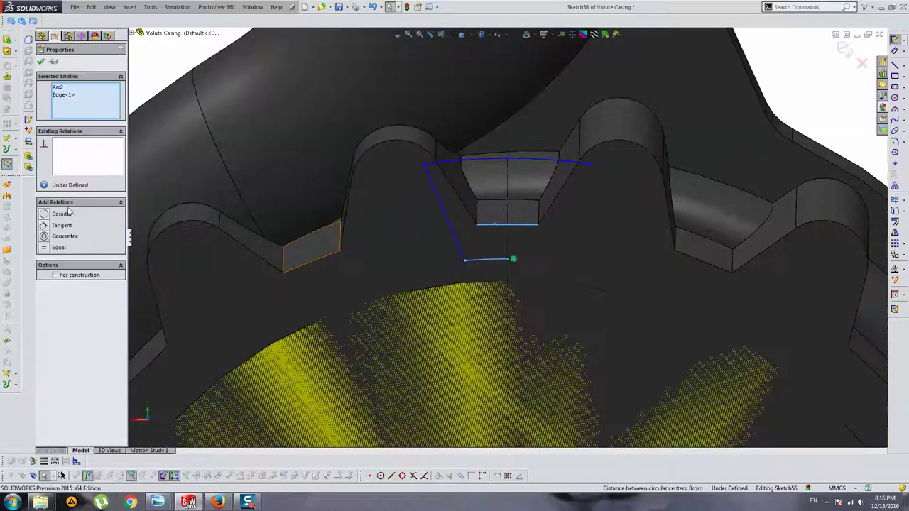
pyautogui.click(71, 213)
pyautogui.press('Escape')
# Make the slanted sketch line collinear with the tooth's side edge
pyautogui.click(448, 183)
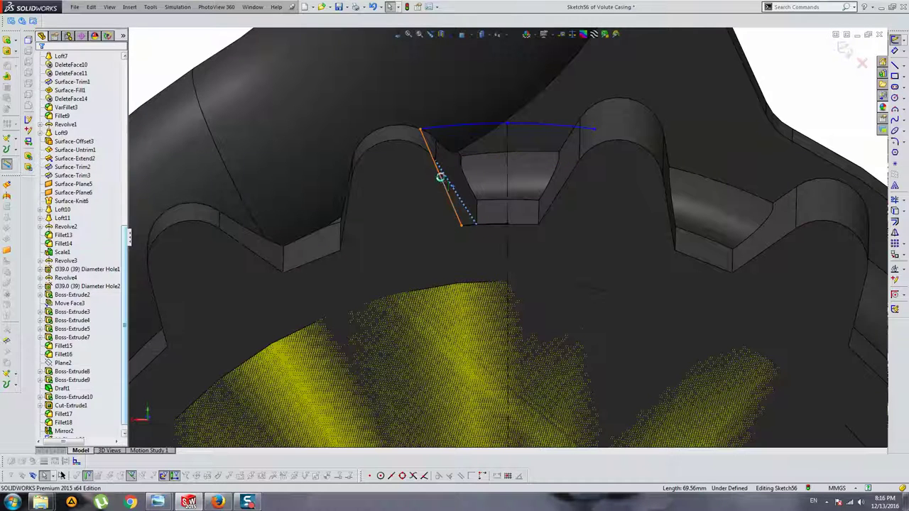
pyautogui.keyDown('ctrl'); pyautogui.click(440, 179); pyautogui.keyUp('ctrl')
pyautogui.click(61, 215)
pyautogui.press('Escape')
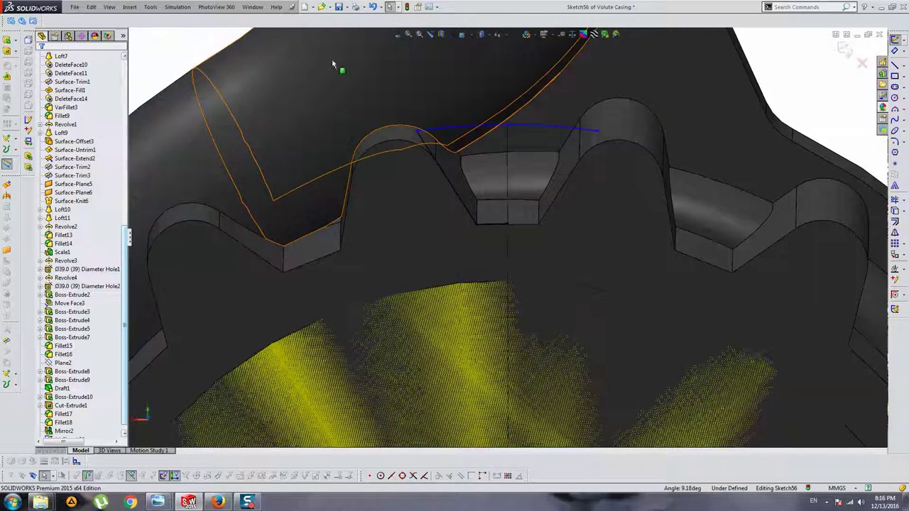
pyautogui.click(398, 34)
pyautogui.scroll(-3, 519, 135)
pyautogui.scroll(-3, 468, 178)
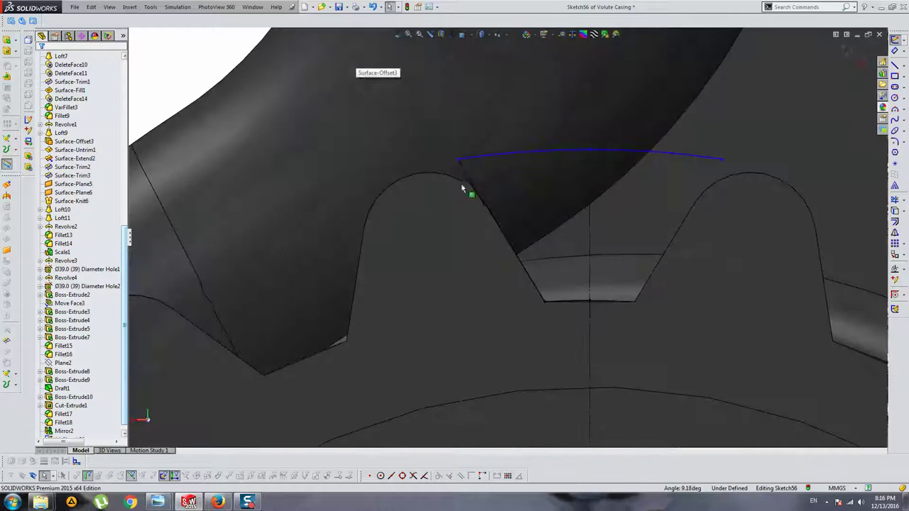
# Drag the arc's endpoint down and snap it onto the tooth edge
pyautogui.moveTo(459, 160); pyautogui.dragTo(472, 188)
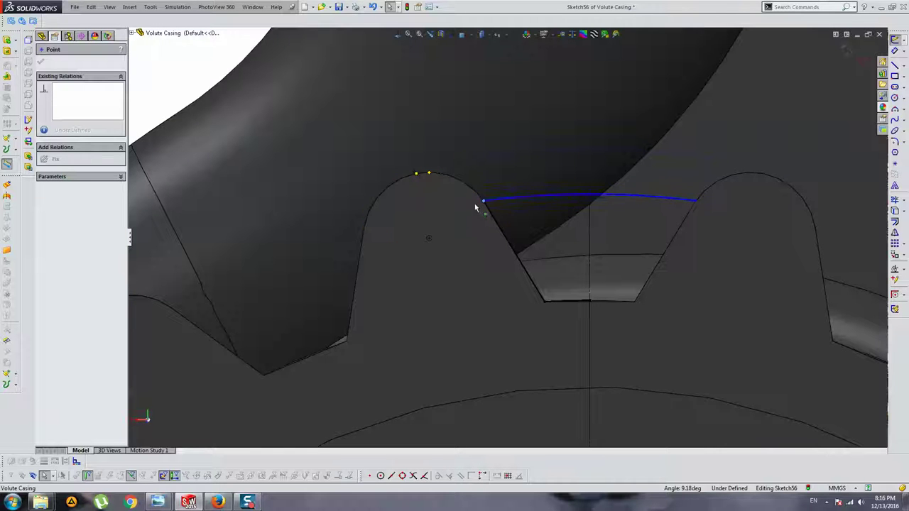
pyautogui.moveTo(470, 197); pyautogui.dragTo(486, 207)
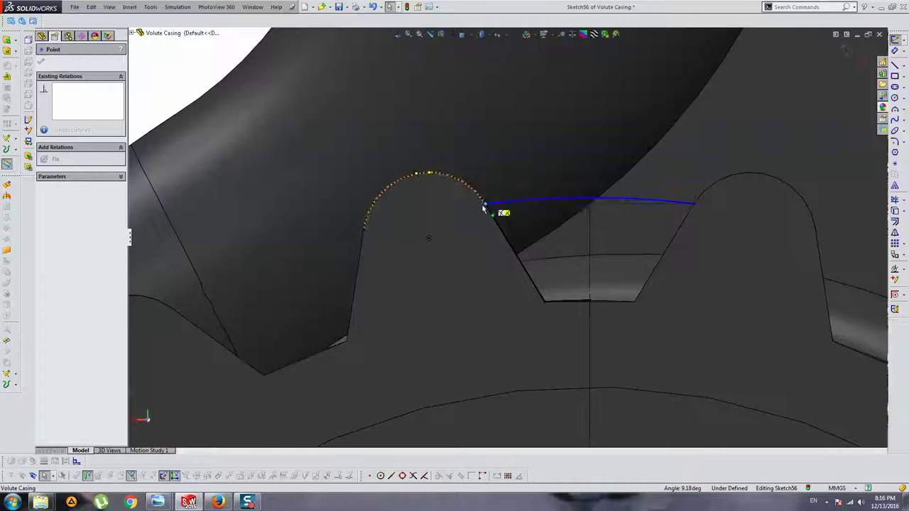
pyautogui.press('Escape')
pyautogui.scroll(3, 692, 209)
pyautogui.scroll(-3, 604, 284)
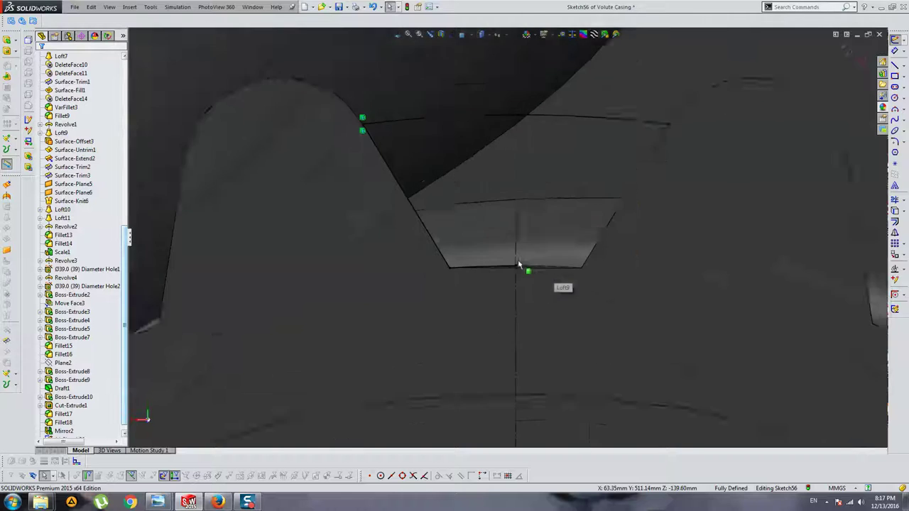
pyautogui.scroll(-2, 495, 277)
pyautogui.scroll(2, 519, 239)
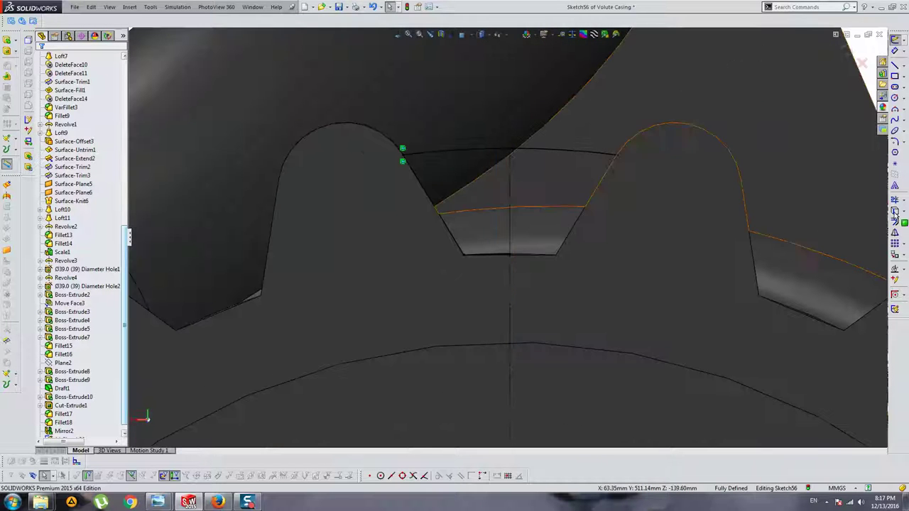
# Box-select the arc and two lines across the tooth gap, then return to a front view
pyautogui.moveTo(532, 189); pyautogui.dragTo(426, 270)
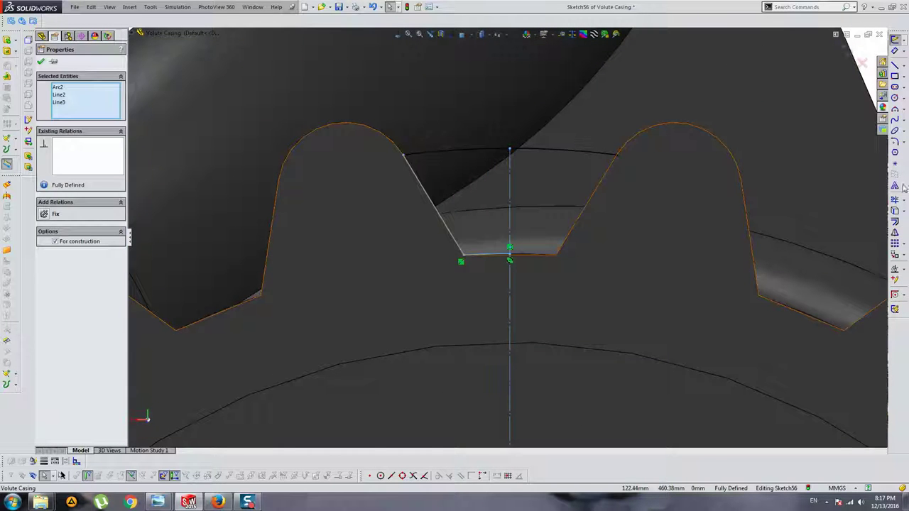
pyautogui.press('Escape')
pyautogui.moveTo(608, 199)
pyautogui.mouseDown(button='middle')
pyautogui.moveTo(562, 211)
pyautogui.moveTo(580, 211)
pyautogui.mouseUp(button='middle')
pyautogui.hotkey('ctrl', '8')
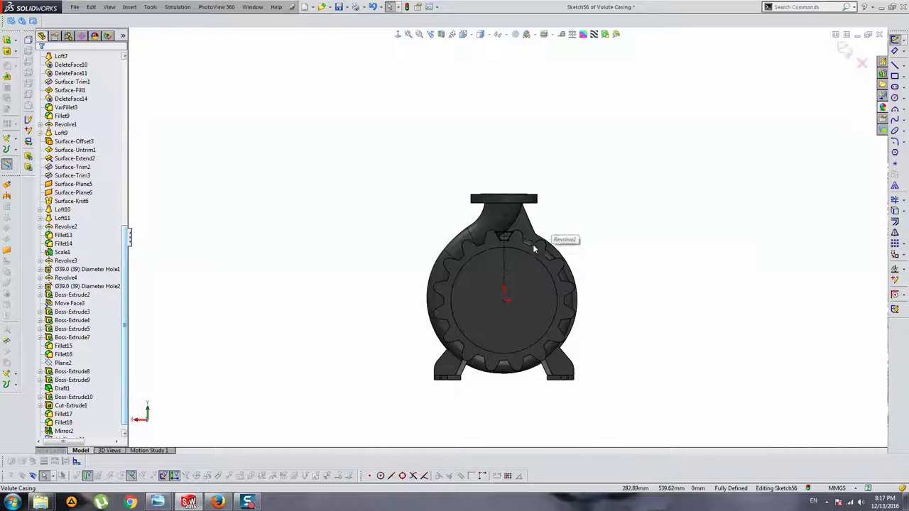
pyautogui.scroll(-3, 522, 302)
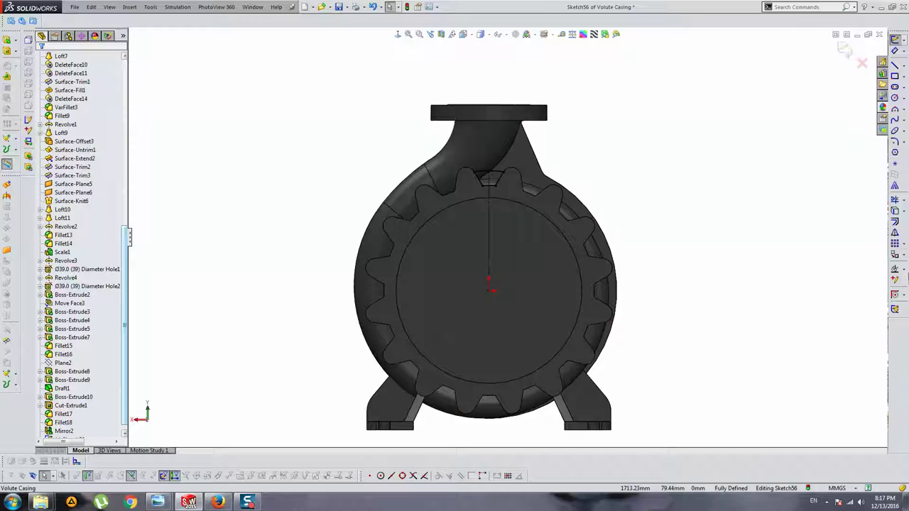
# Start a circular sketch pattern and select the arc and side line to repeat
pyautogui.click(904, 245)
pyautogui.click(870, 253)
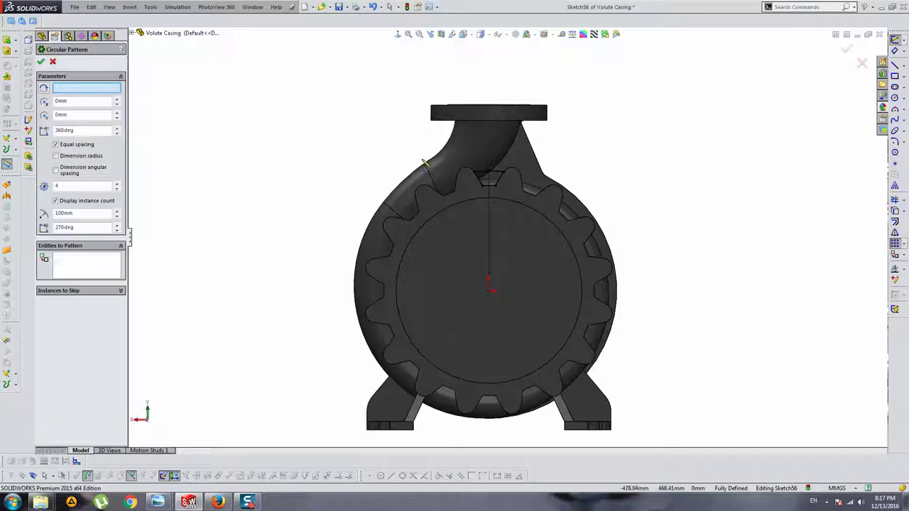
pyautogui.click(94, 262)
pyautogui.scroll(-3, 485, 178)
pyautogui.click(486, 194)
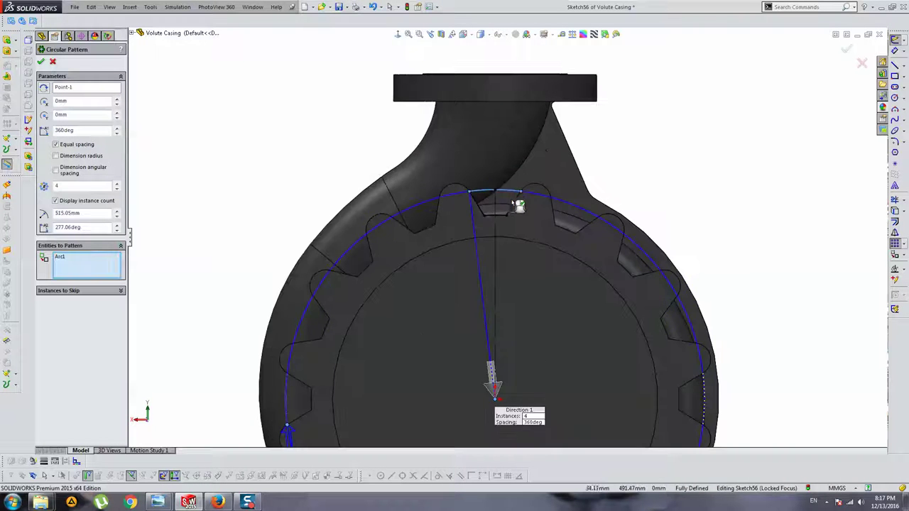
pyautogui.click(500, 216)
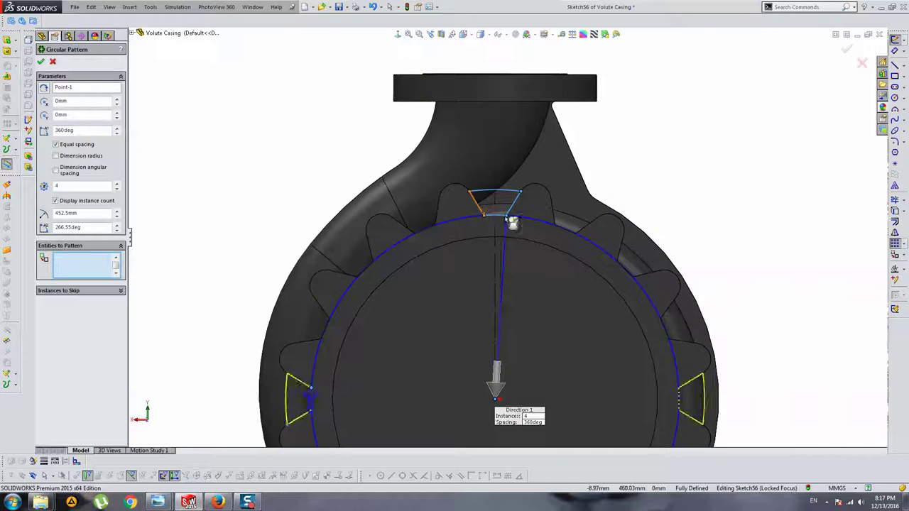
# Set the pattern to 8 instances over 360°, accept it, and start an extruded boss
pyautogui.scroll(3, 512, 223)
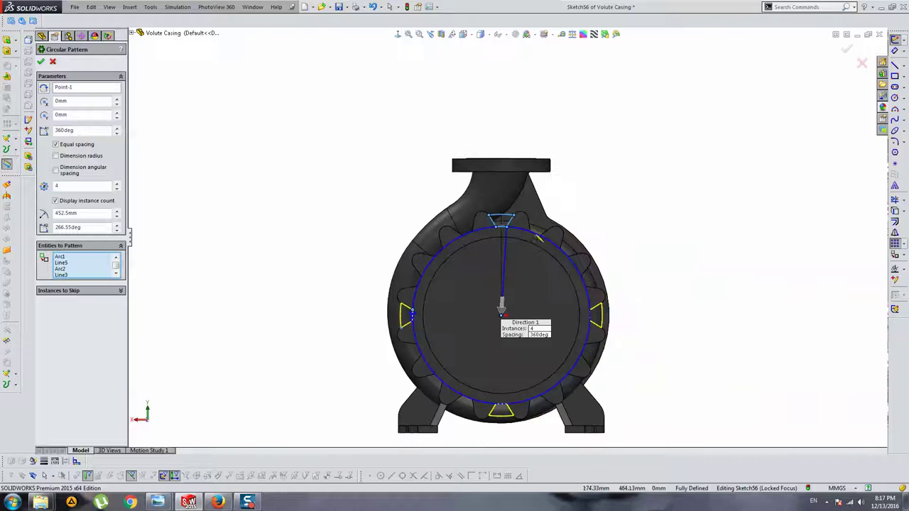
pyautogui.click(118, 184)
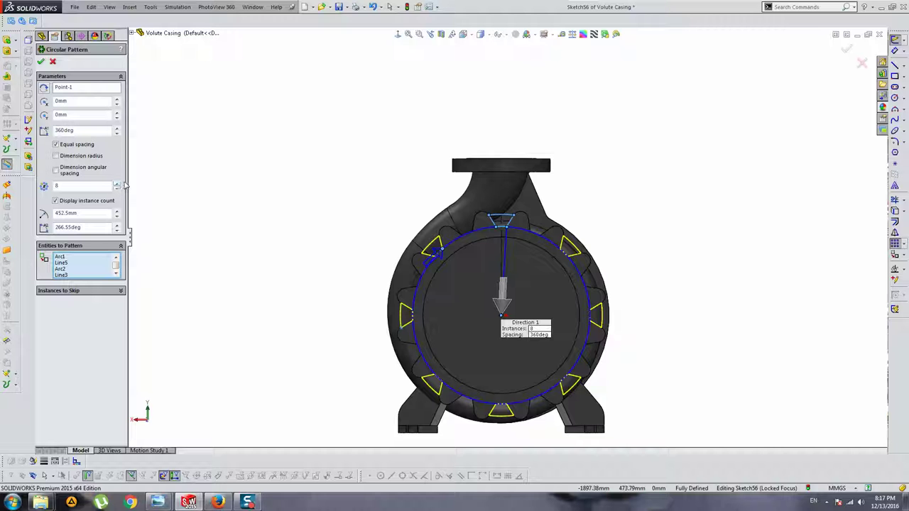
pyautogui.click(42, 62)
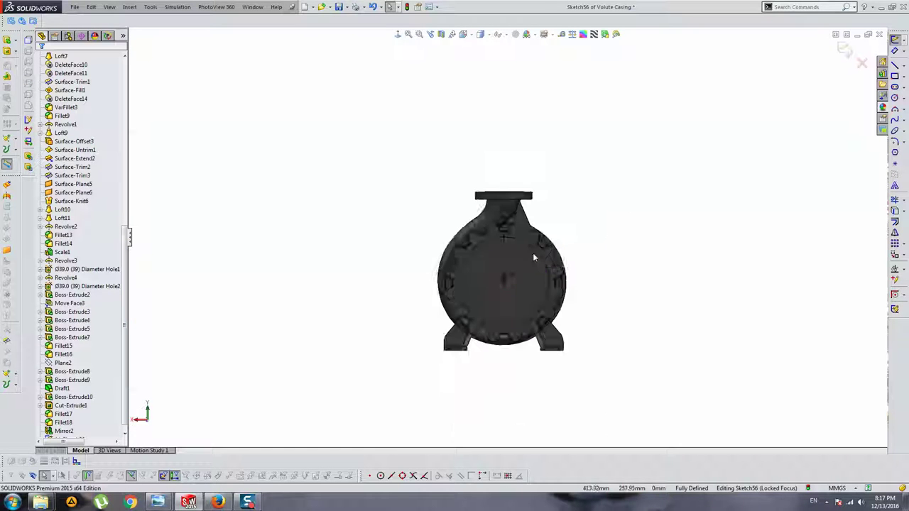
pyautogui.moveTo(532, 252); pyautogui.dragTo(370, 240, button='middle')
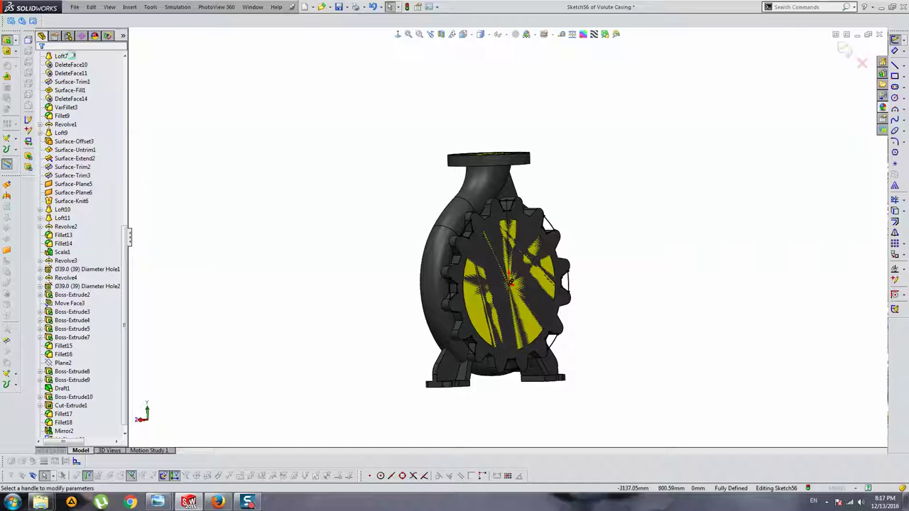
pyautogui.click(86, 117)
# Extrude the ribs Up To Surface at the volute's outer face, merging into body Fillet16
pyautogui.click(98, 145)
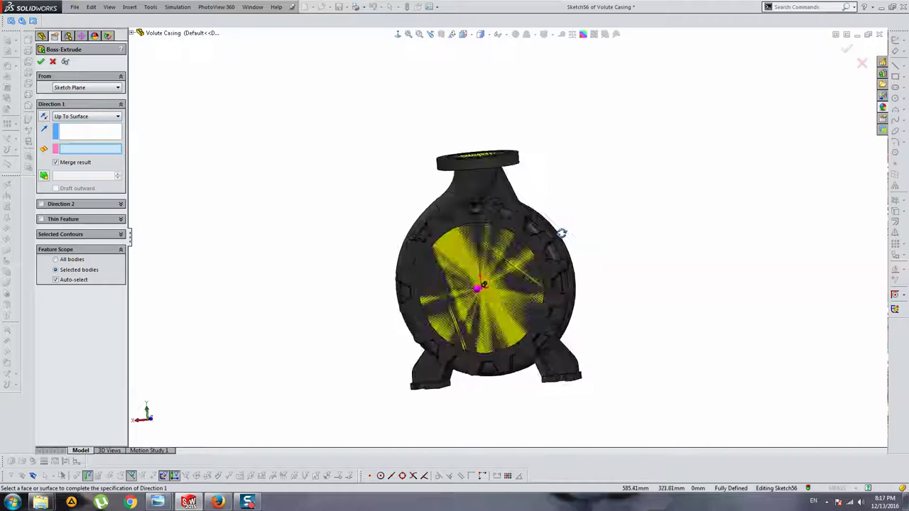
pyautogui.moveTo(561, 235); pyautogui.dragTo(464, 184, button='middle')
pyautogui.scroll(3, 464, 184)
pyautogui.click(464, 172)
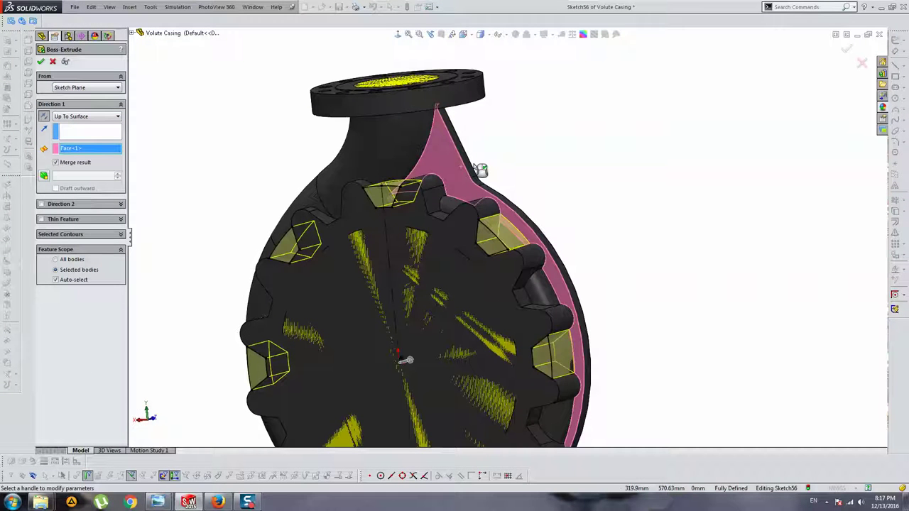
pyautogui.click(63, 283)
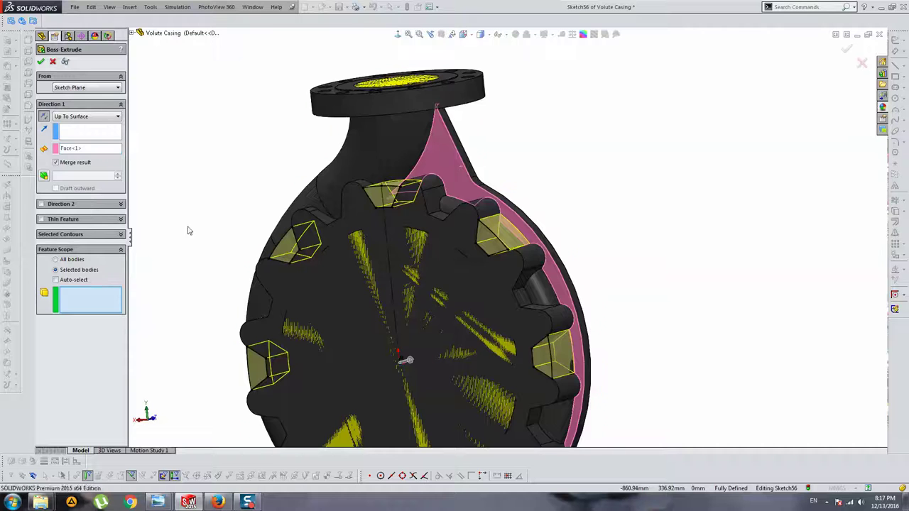
pyautogui.click(392, 158)
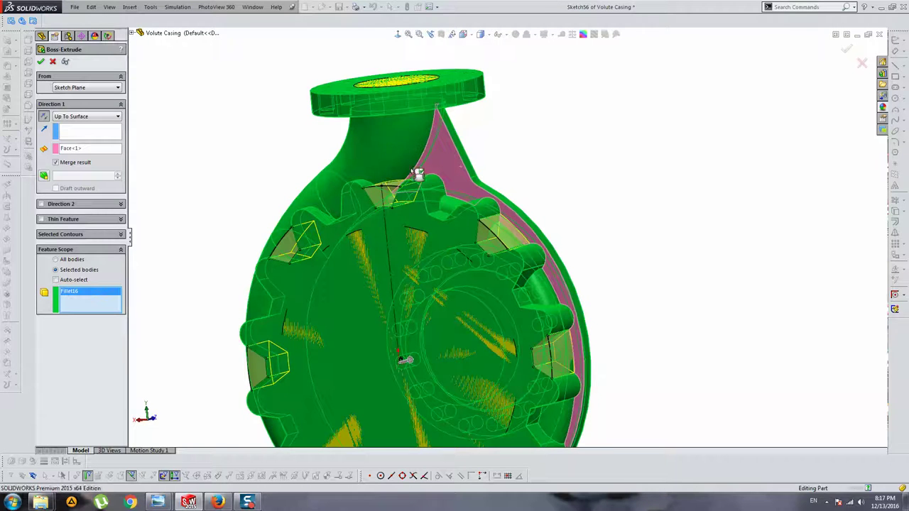
pyautogui.press('Return')
# Orbit the casing from the front to inspect the new ribs and flange
pyautogui.hotkey('ctrl', '1')
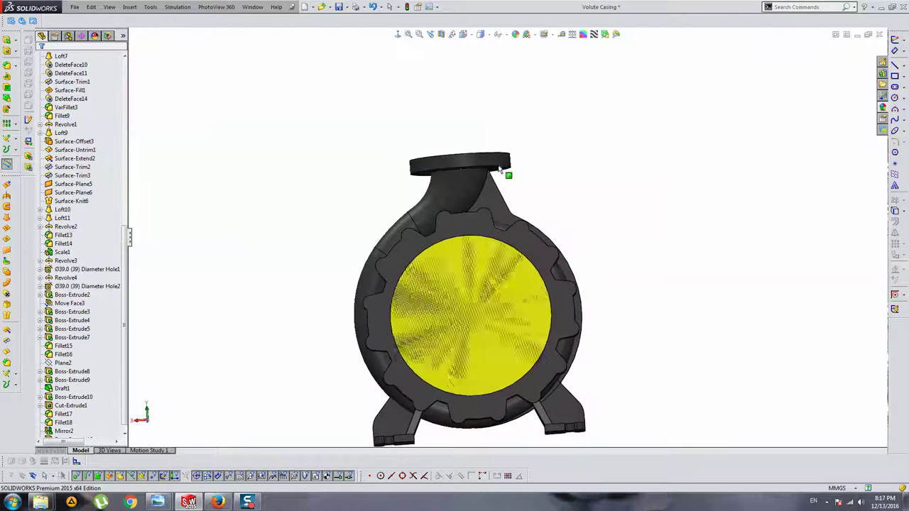
pyautogui.scroll(3, 446, 259)
pyautogui.moveTo(446, 259); pyautogui.dragTo(445, 146, button='middle')
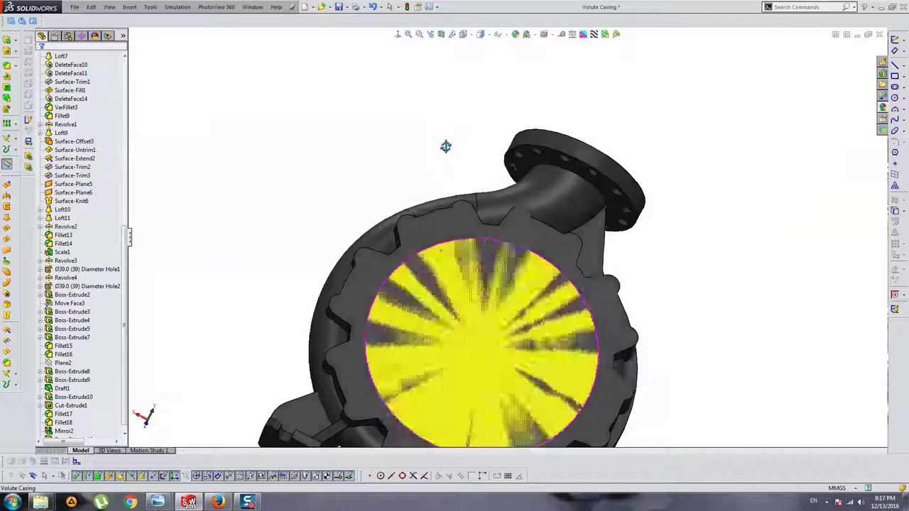
pyautogui.scroll(-3, 562, 241)
pyautogui.moveTo(562, 244); pyautogui.dragTo(542, 262, button='middle')
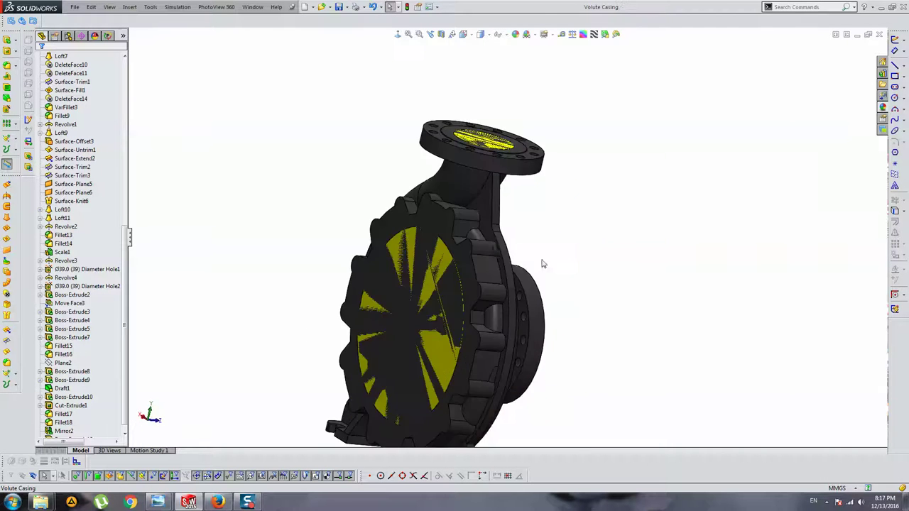
pyautogui.scroll(3, 541, 262)
pyautogui.scroll(3, 500, 240)
# Edit the discharge rib's extrude and set its thickness to 50 mm
pyautogui.click(500, 242)
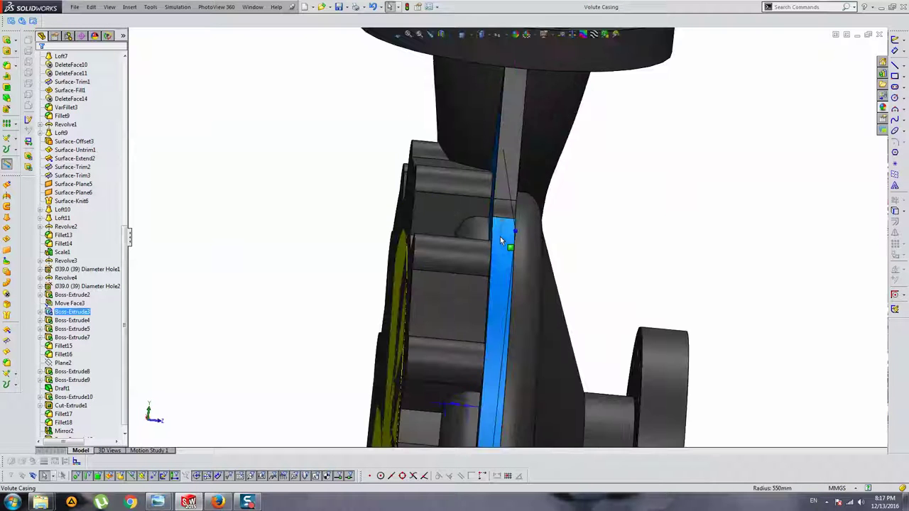
pyautogui.scroll(-5, 500, 241)
pyautogui.rightClick(67, 311)
pyautogui.click(84, 285)
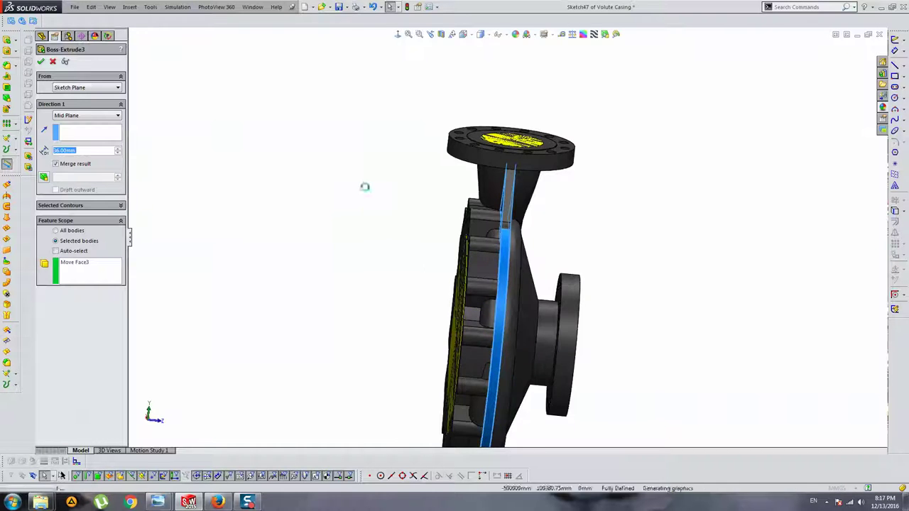
pyautogui.scroll(3, 539, 375)
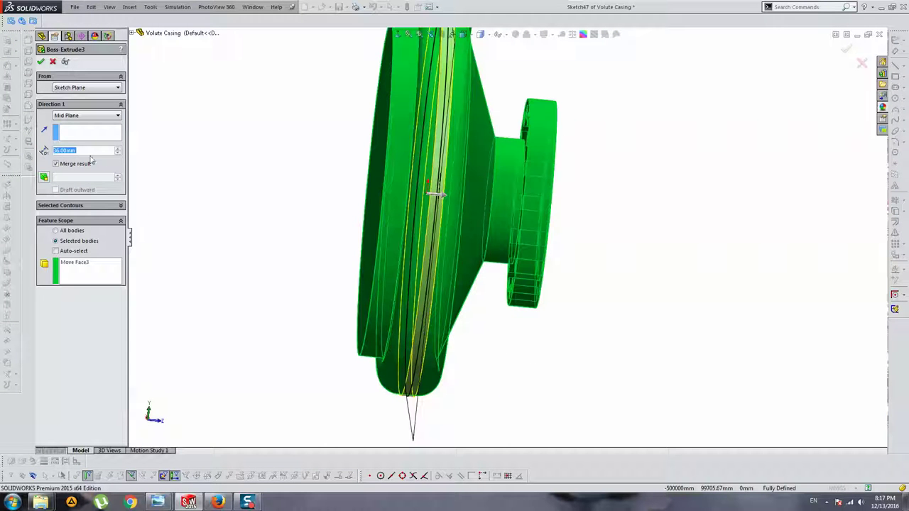
pyautogui.doubleClick(90, 151)
pyautogui.write('50')
pyautogui.press('Return')
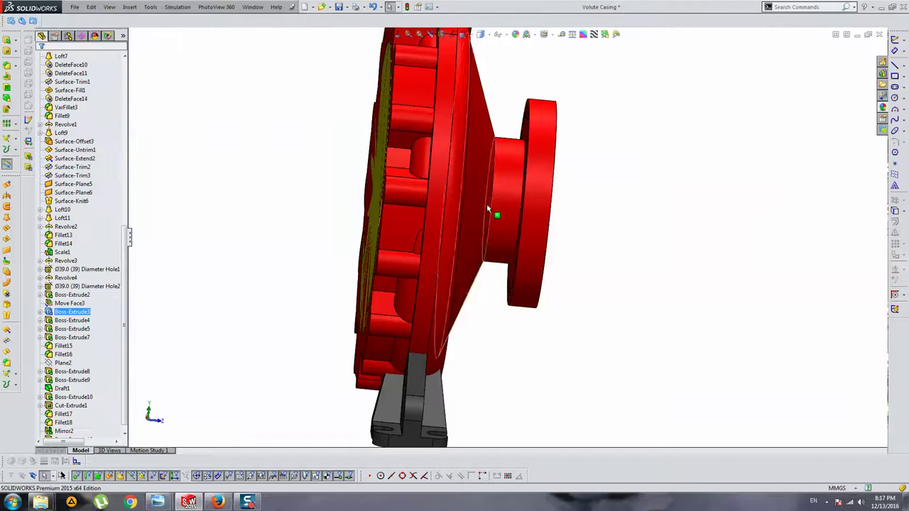
# Reopen the discharge rib's extrude from a side view and confirm it to rebuild
pyautogui.scroll(-3, 486, 204)
pyautogui.moveTo(487, 204)
pyautogui.mouseDown(button='middle')
pyautogui.moveTo(490, 214)
pyautogui.moveTo(466, 196)
pyautogui.moveTo(473, 233)
pyautogui.mouseUp(button='middle')
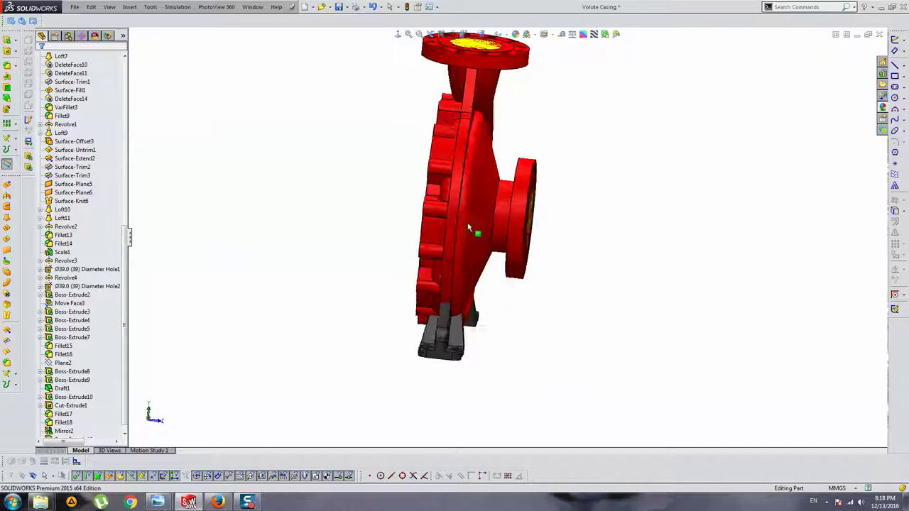
pyautogui.scroll(3, 454, 308)
pyautogui.scroll(2, 488, 308)
pyautogui.moveTo(488, 308); pyautogui.dragTo(452, 188, button='middle')
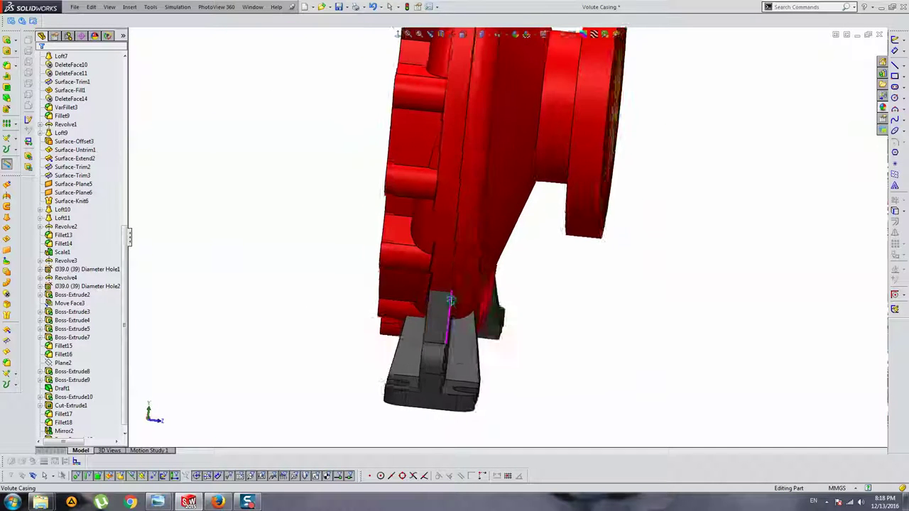
pyautogui.click(451, 188)
pyautogui.rightClick(72, 312)
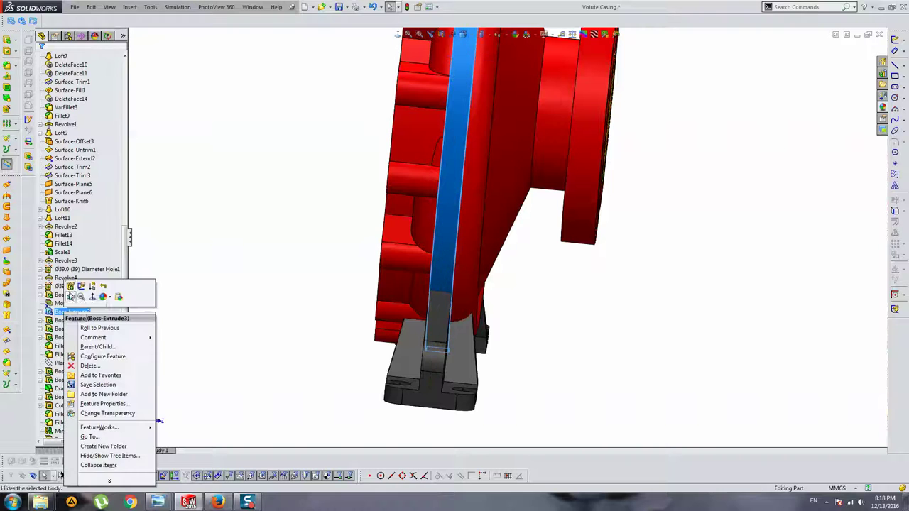
pyautogui.click(63, 294)
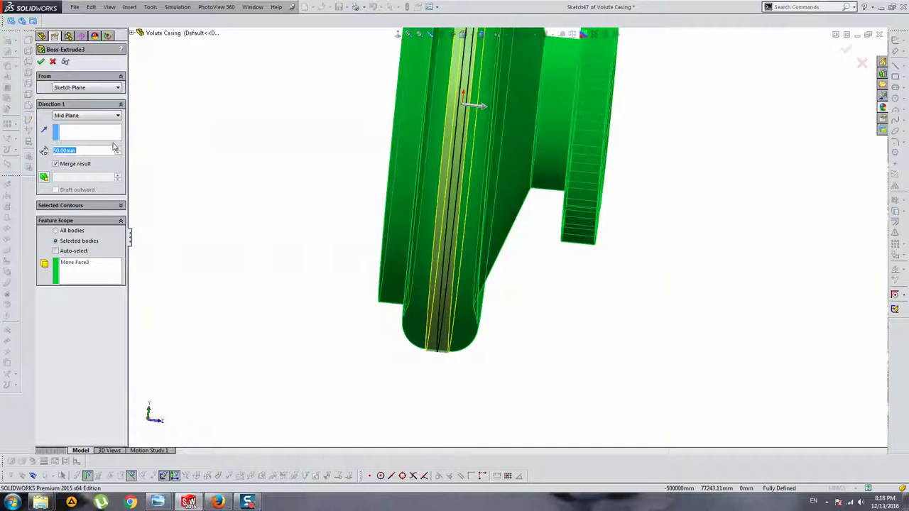
pyautogui.press('Return')
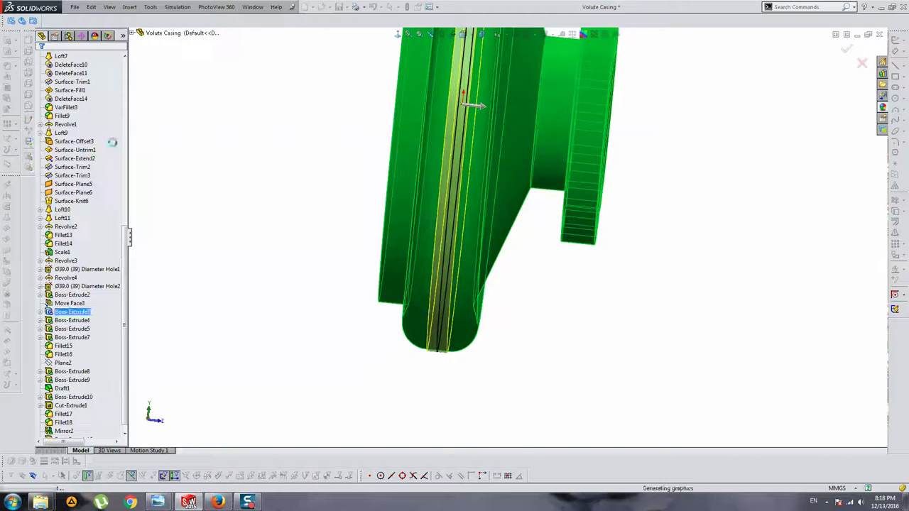
pyautogui.scroll(5, 531, 162)
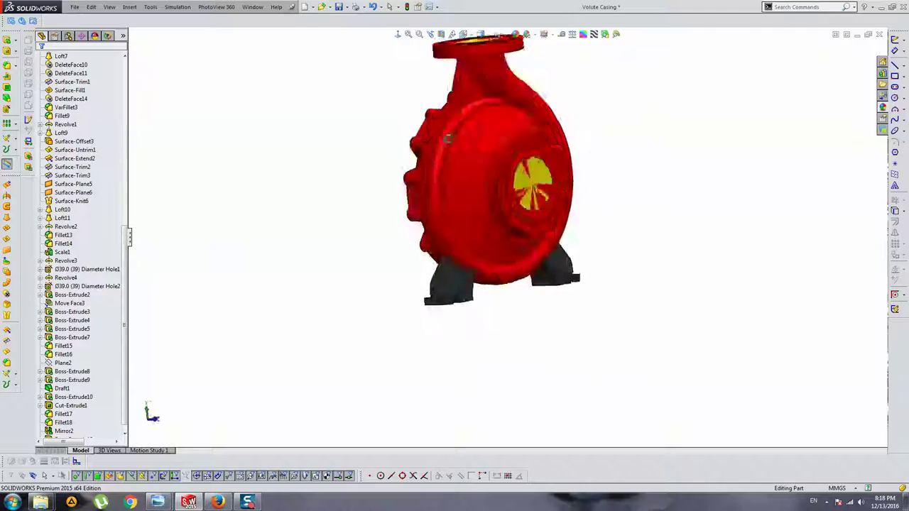
# Orbit around the front flange and discharge outlet, then fit the pump in view
pyautogui.moveTo(532, 162); pyautogui.dragTo(554, 170, button='middle')
pyautogui.scroll(-5, 533, 107)
pyautogui.scroll(-3, 562, 107)
pyautogui.scroll(3, 562, 107)
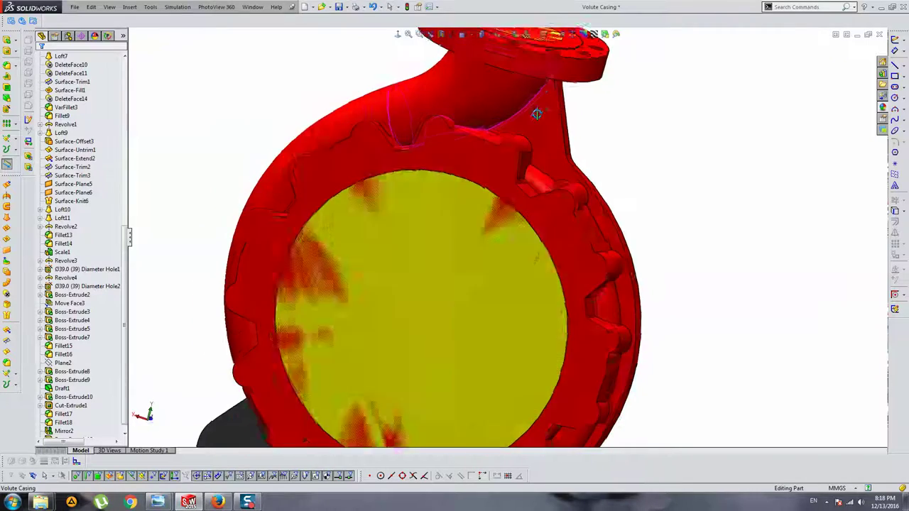
pyautogui.moveTo(537, 112); pyautogui.dragTo(568, 91, button='middle')
pyautogui.scroll(-3, 566, 103)
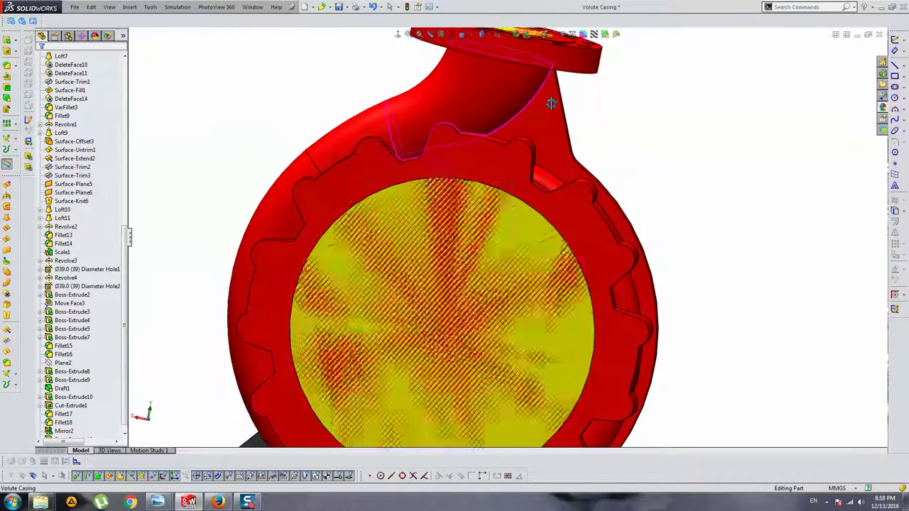
pyautogui.moveTo(551, 97)
pyautogui.mouseDown(button='middle')
pyautogui.moveTo(404, 76)
pyautogui.moveTo(370, 80)
pyautogui.mouseUp(button='middle')
pyautogui.press('f')
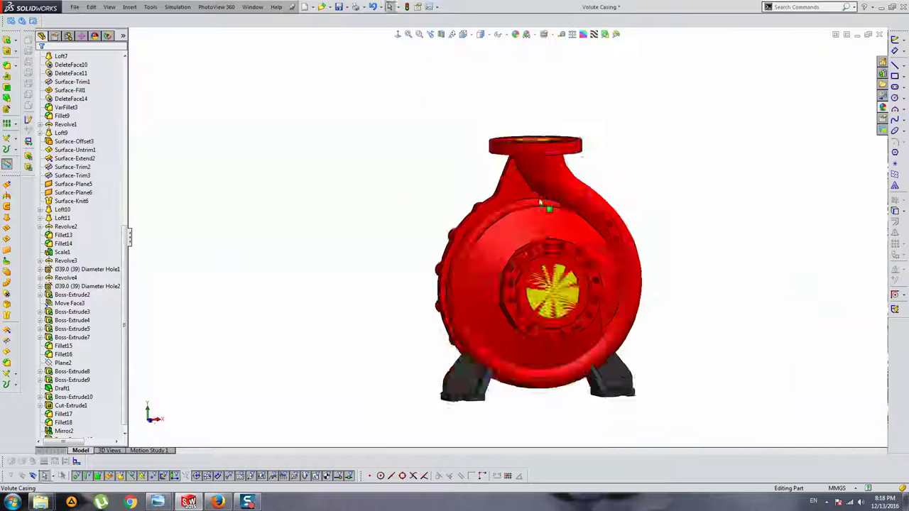
# Orbit to a high three-quarter view and select the Top Plane as reference
pyautogui.moveTo(547, 203)
pyautogui.mouseDown(button='middle')
pyautogui.moveTo(572, 152)
pyautogui.moveTo(554, 265)
pyautogui.moveTo(512, 282)
pyautogui.moveTo(566, 367)
pyautogui.moveTo(579, 276)
pyautogui.moveTo(554, 225)
pyautogui.moveTo(450, 226)
pyautogui.moveTo(493, 177)
pyautogui.mouseUp(button='middle')
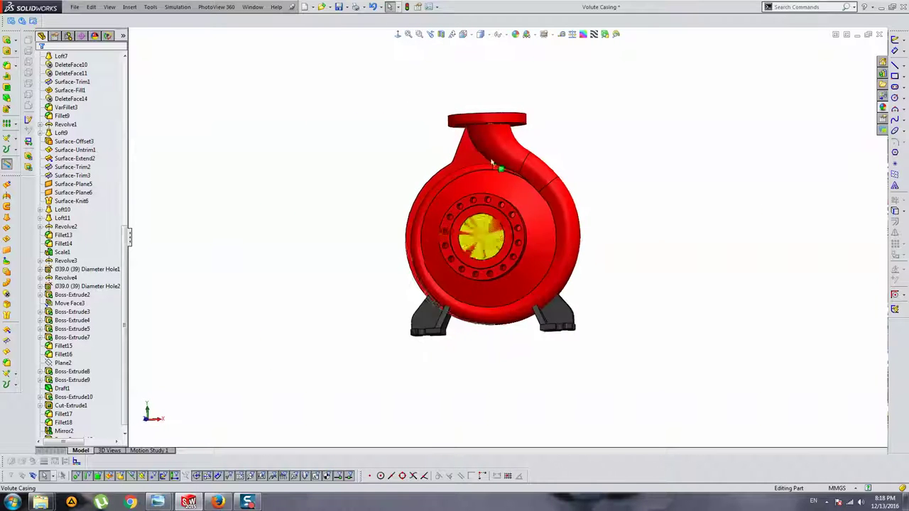
pyautogui.scroll(-3, 492, 177)
pyautogui.scroll(1, 575, 183)
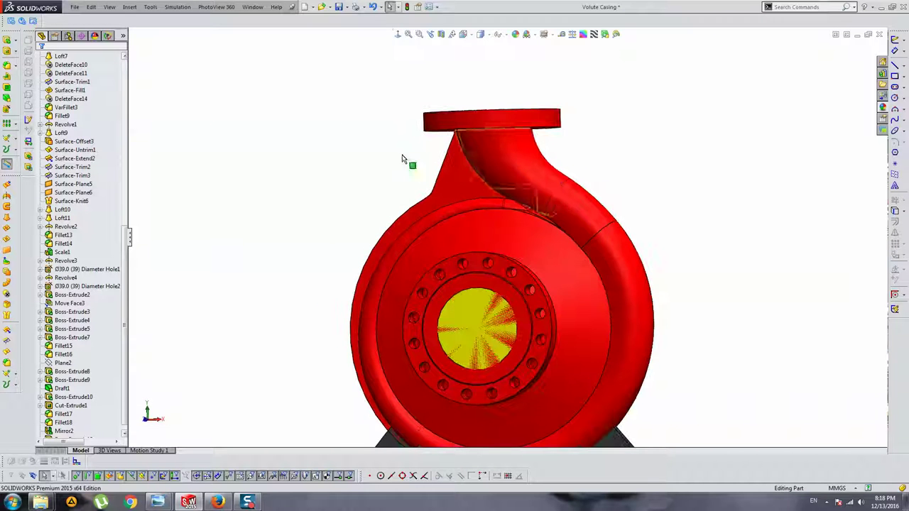
pyautogui.scroll(-3, 604, 187)
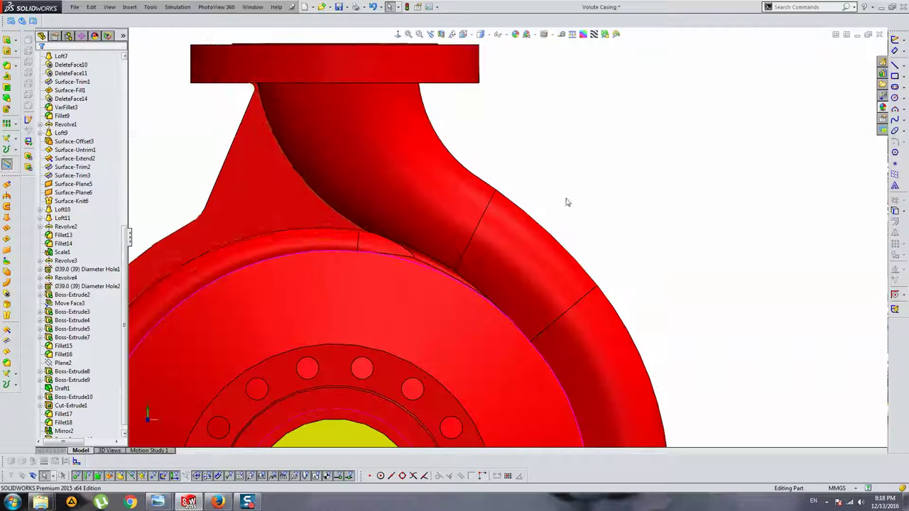
pyautogui.scroll(10, 127, 236)
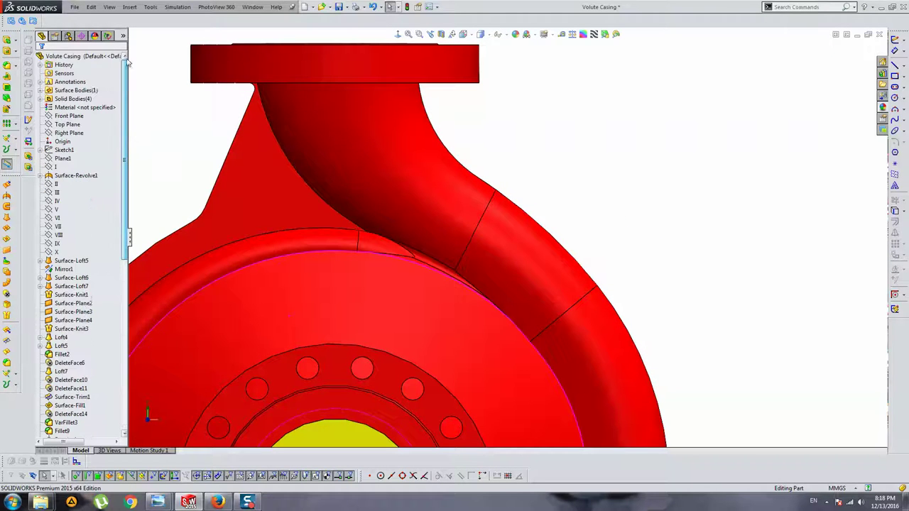
pyautogui.click(68, 124)
# Create Plane3 as an offset plane parallel to the Top Plane, cutting across the upper volute
pyautogui.scroll(3, 577, 261)
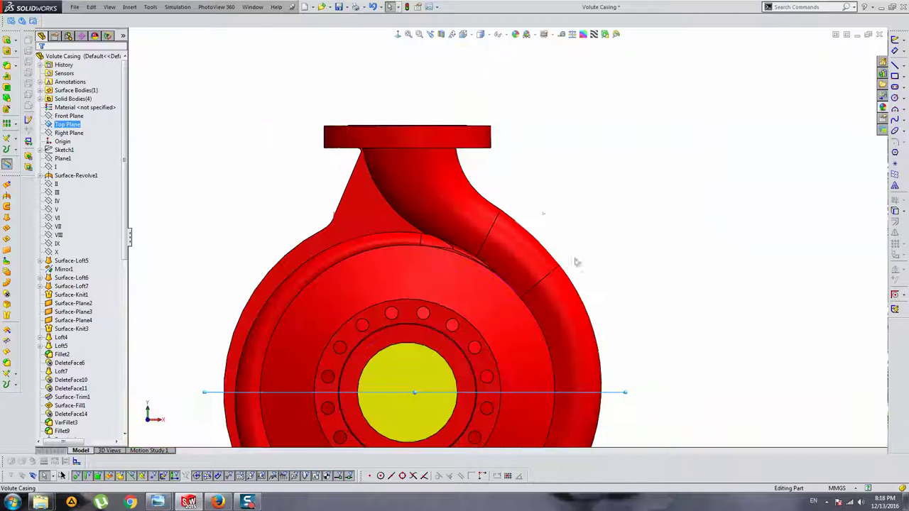
pyautogui.click(13, 137)
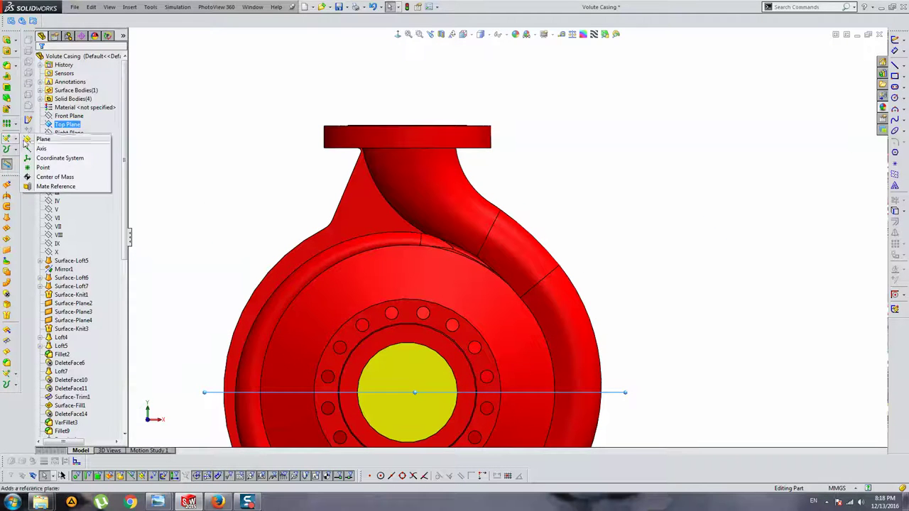
pyautogui.click(28, 139)
pyautogui.write('500')
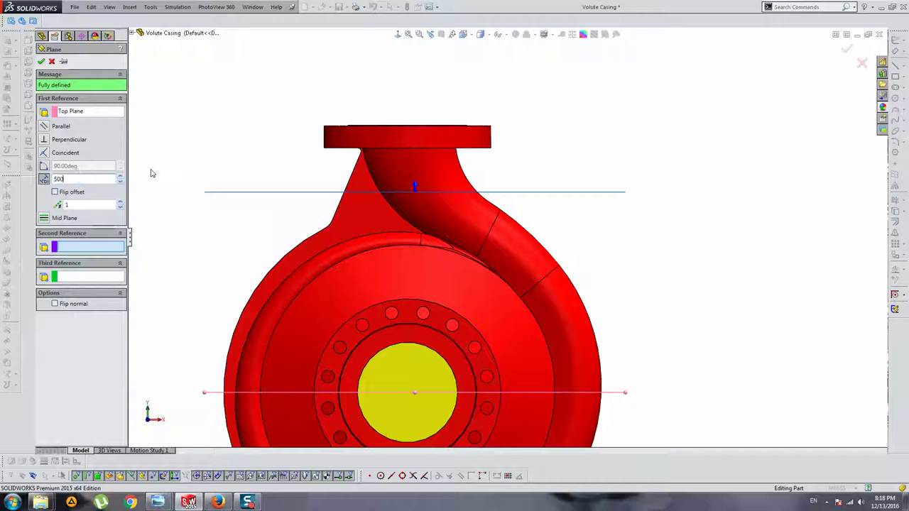
pyautogui.press('Return')
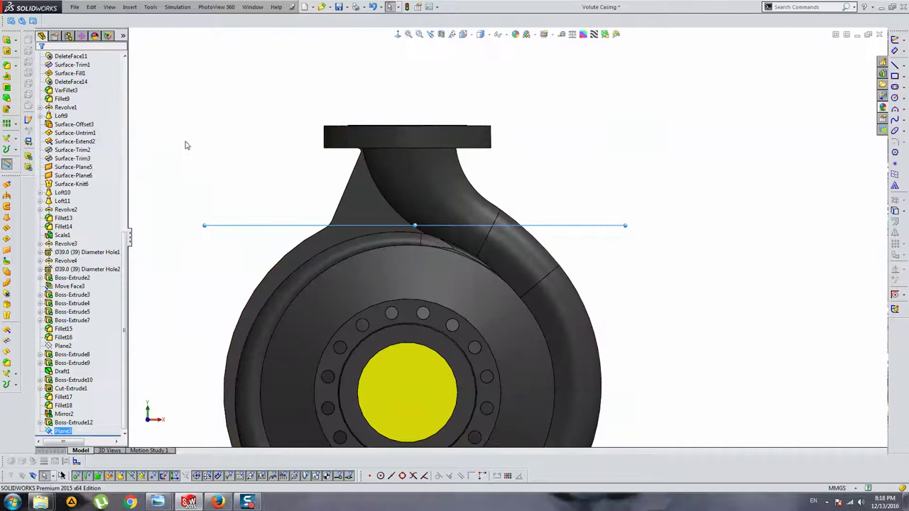
pyautogui.moveTo(594, 136)
pyautogui.mouseDown(button='middle')
pyautogui.moveTo(584, 215)
pyautogui.moveTo(578, 162)
pyautogui.mouseUp(button='middle')
# Start a sketch on Plane3 and draw a straight slot over the discharge pipe
pyautogui.moveTo(405, 34); pyautogui.dragTo(416, 61, button='middle')
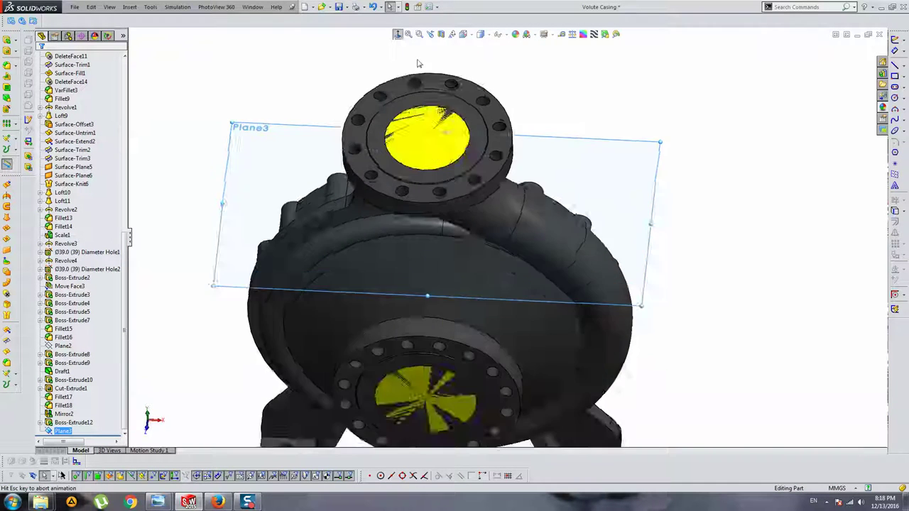
pyautogui.scroll(5, 416, 263)
pyautogui.scroll(2, 216, 318)
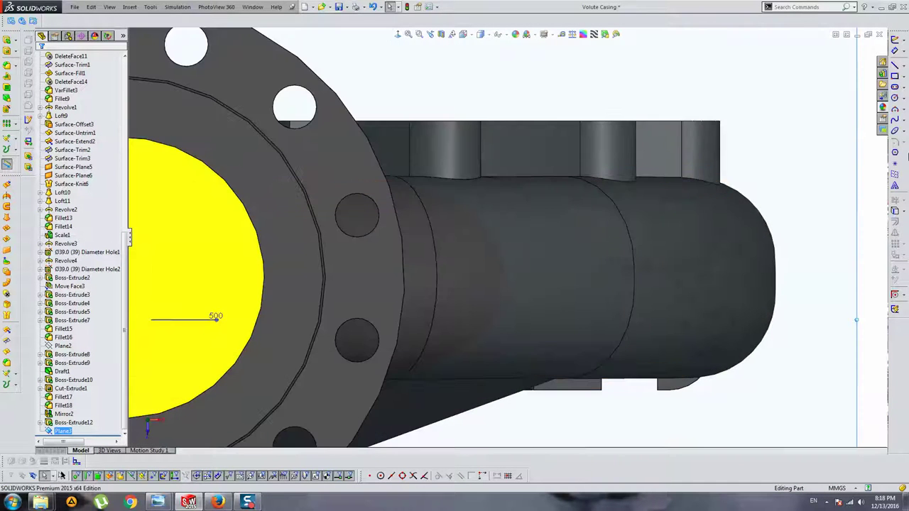
pyautogui.click(895, 99)
pyautogui.press('Escape')
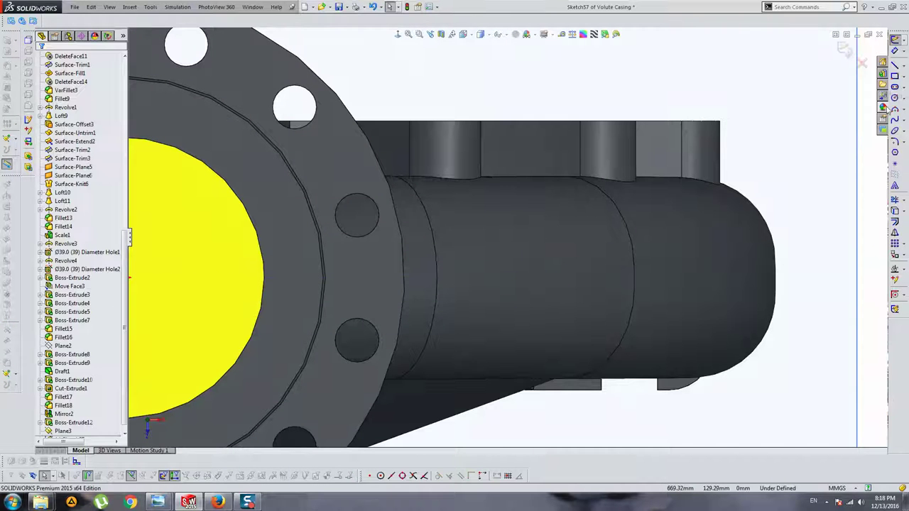
pyautogui.click(576, 279)
pyautogui.click(560, 318)
pyautogui.press('Escape')
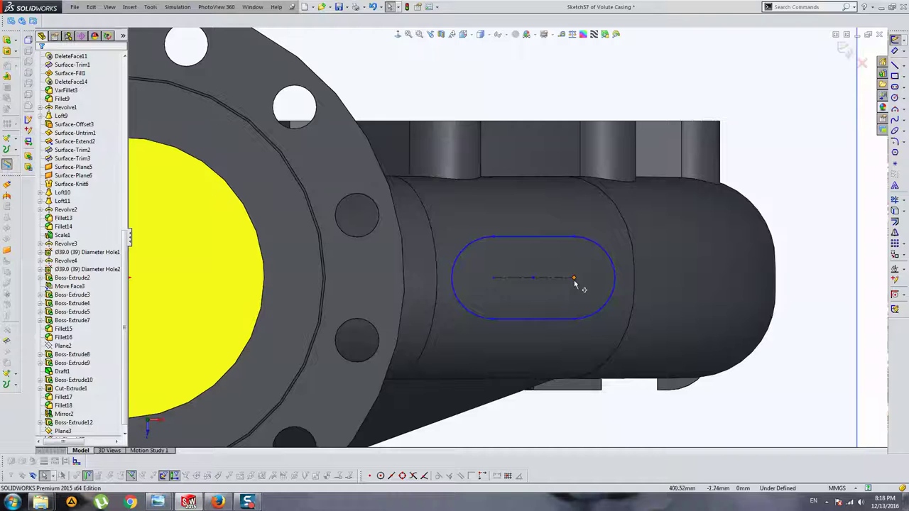
# Shorten the slot and give it a width dimension of 20, viewed normal to Plane3
pyautogui.moveTo(575, 282); pyautogui.dragTo(560, 284)
pyautogui.press('Escape')
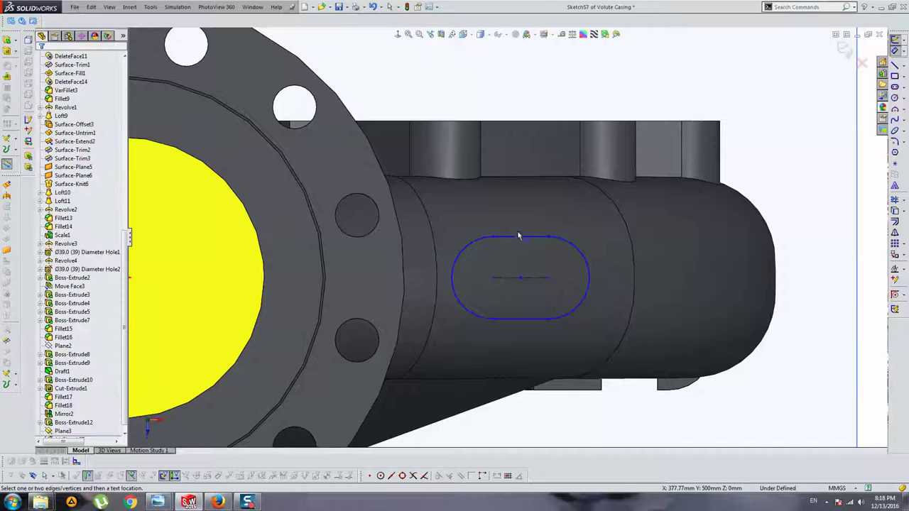
pyautogui.click(518, 237)
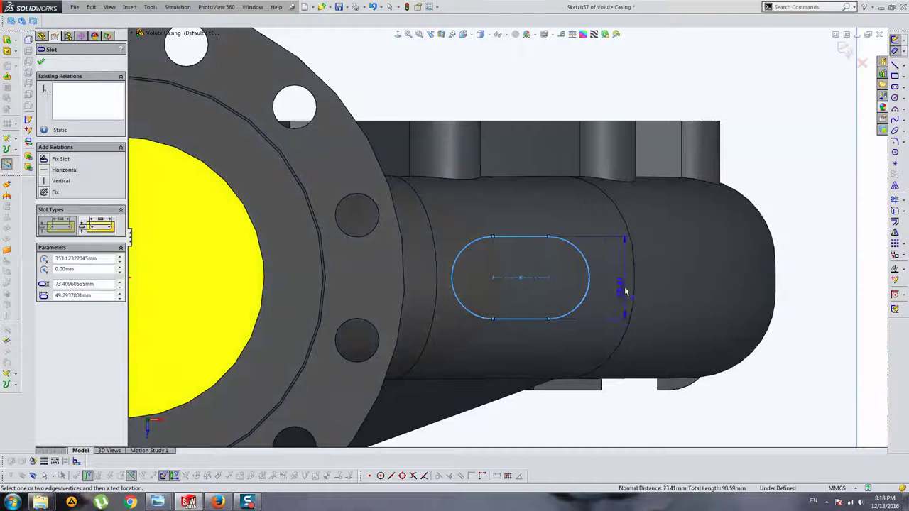
pyautogui.click(627, 282)
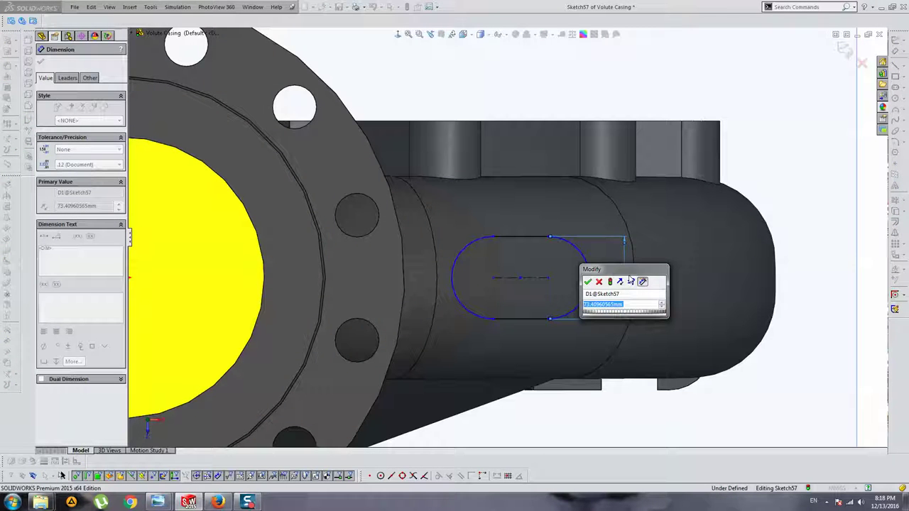
pyautogui.write('20')
pyautogui.press('Return')
pyautogui.hotkey('ctrl', '8')
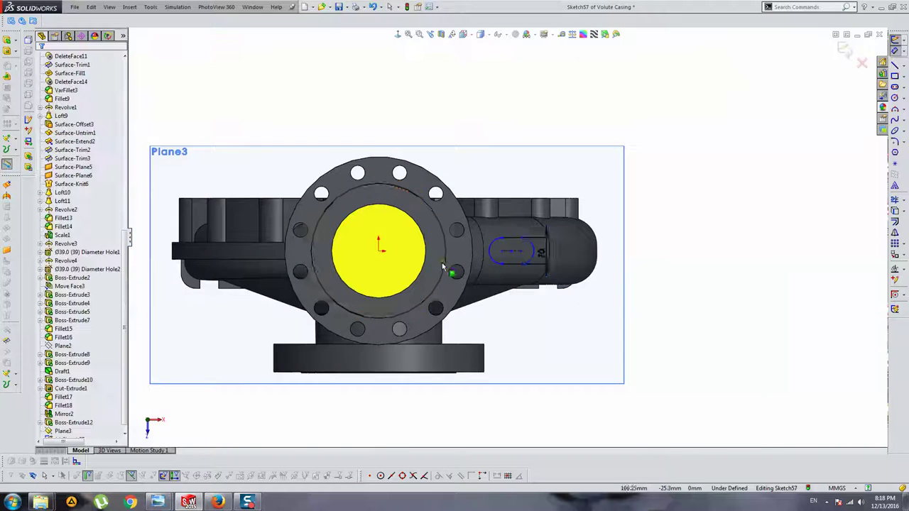
# Stretch the slot's left end onto the sketch origin
pyautogui.scroll(-3, 442, 266)
pyautogui.click(577, 237)
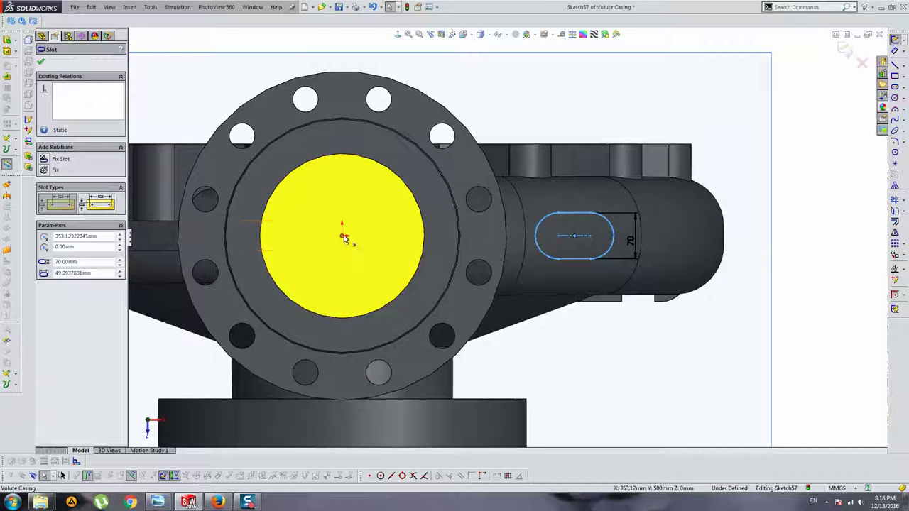
pyautogui.keyDown('ctrl'); pyautogui.click(343, 237); pyautogui.keyUp('ctrl')
pyautogui.press('Escape')
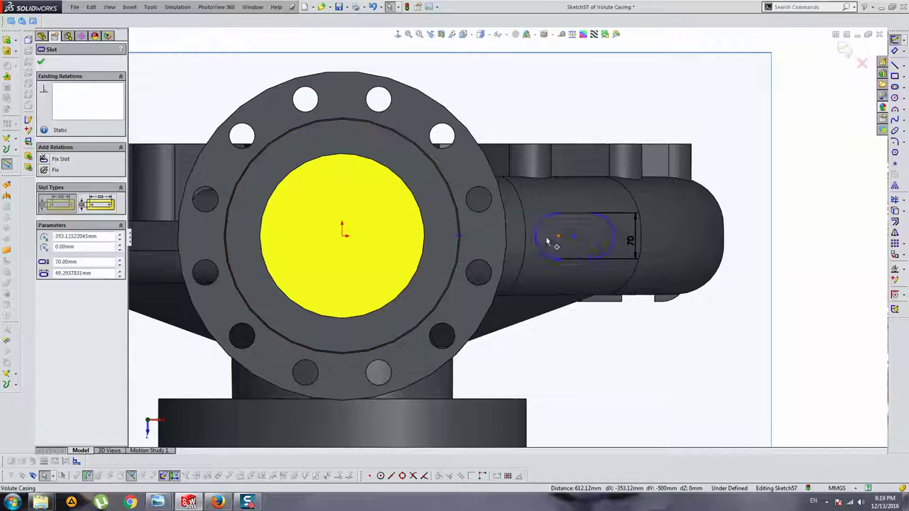
pyautogui.moveTo(560, 236); pyautogui.dragTo(371, 241)
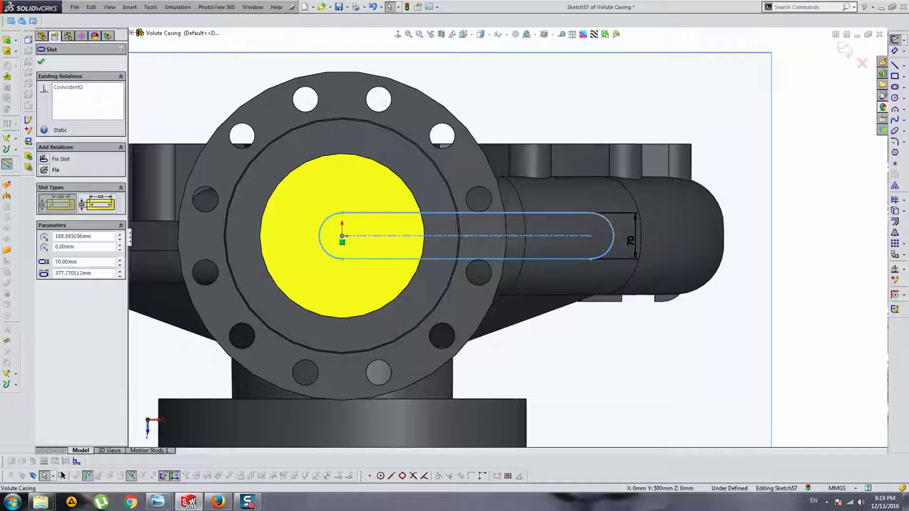
pyautogui.press('Escape')
# Dimension the slot length as 350 mm
pyautogui.click(406, 236)
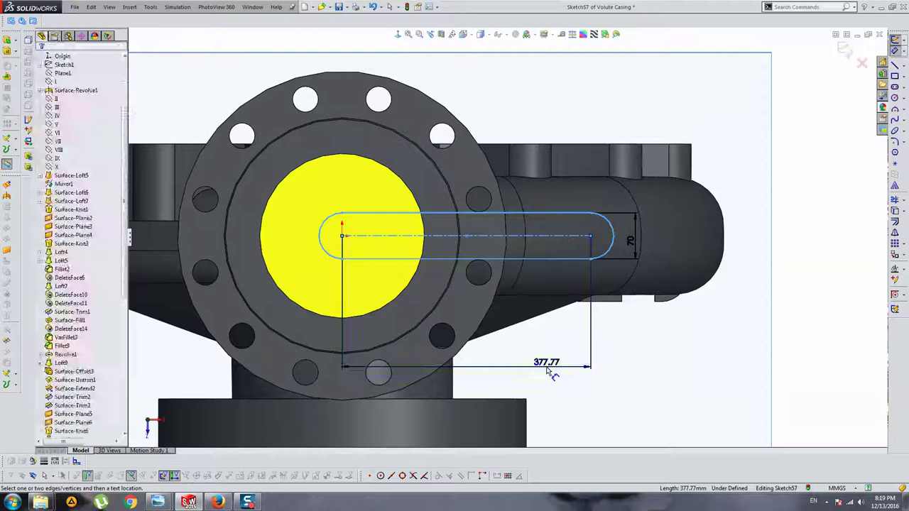
pyautogui.click(544, 368)
pyautogui.write('350')
pyautogui.press('Return')
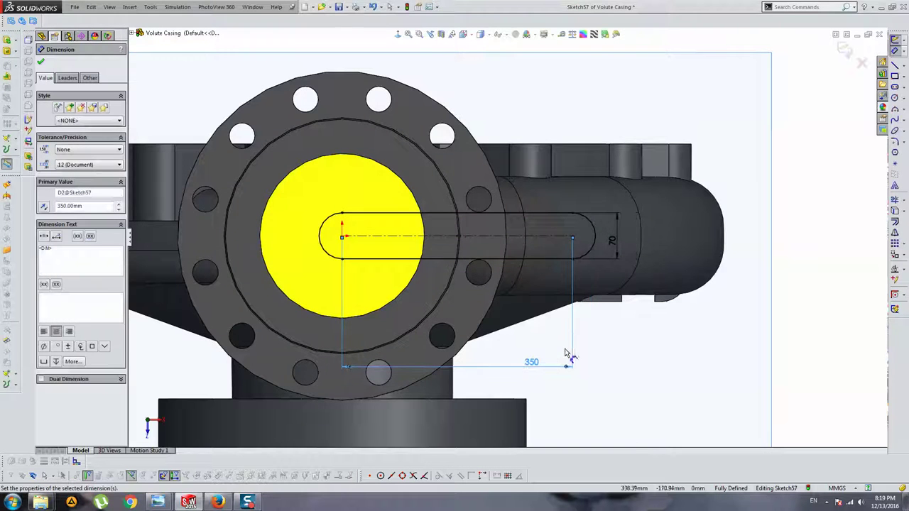
pyautogui.scroll(2, 570, 355)
pyautogui.moveTo(655, 305); pyautogui.dragTo(645, 186, button='middle')
pyautogui.scroll(3, 644, 186)
pyautogui.scroll(-4, 511, 152)
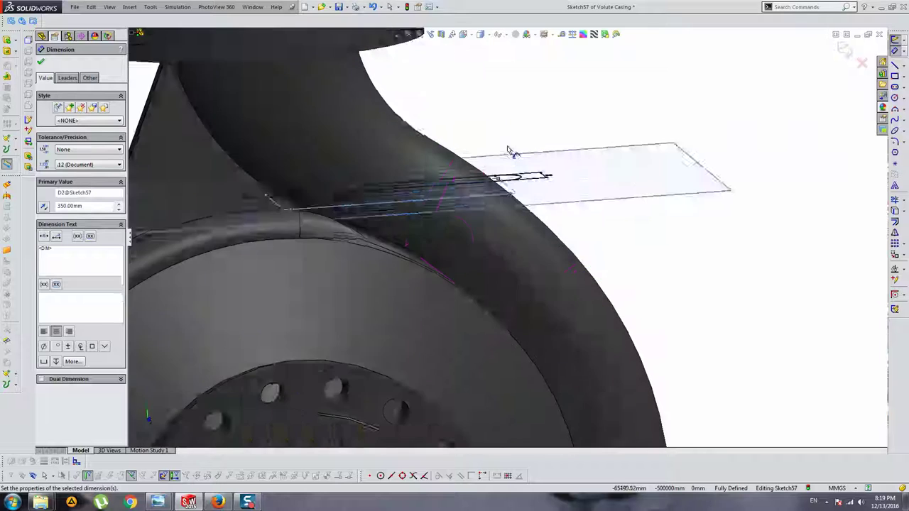
pyautogui.moveTo(511, 151); pyautogui.dragTo(458, 262, button='middle')
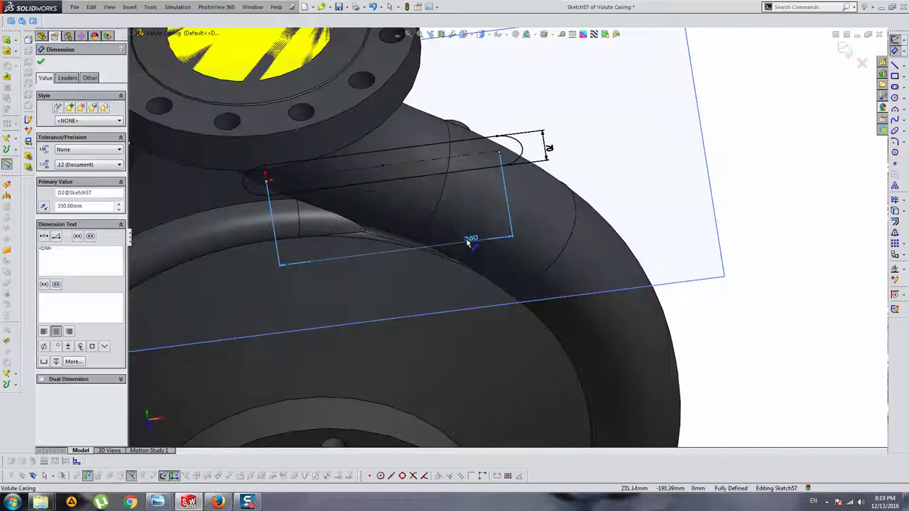
# Change the slot length to 360, then 370 mm, and start a Boss-Extrude
pyautogui.doubleClick(467, 243)
pyautogui.write('360')
pyautogui.press('Return')
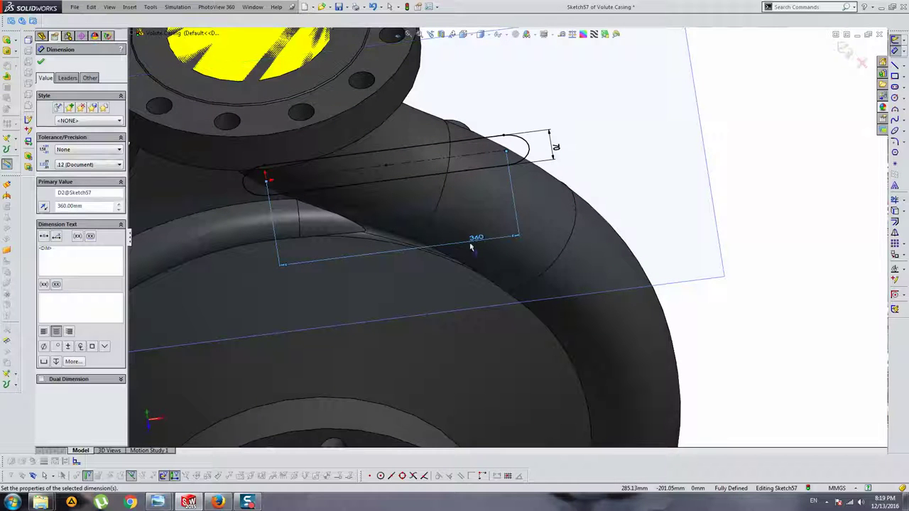
pyautogui.doubleClick(486, 242)
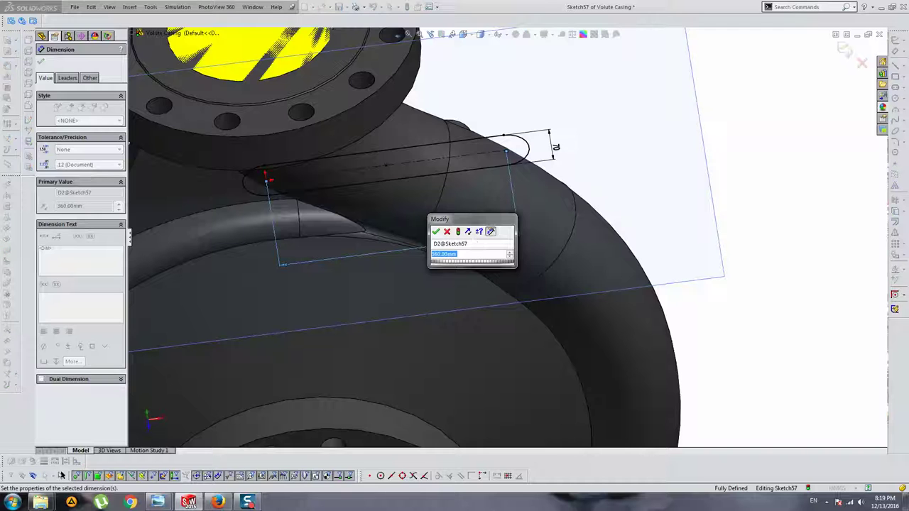
pyautogui.write('370')
pyautogui.press('Return')
pyautogui.press('Escape')
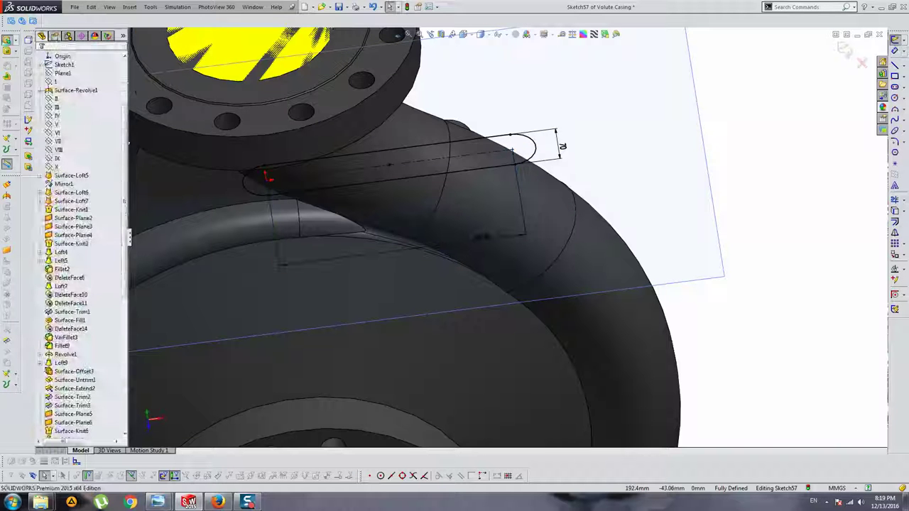
pyautogui.click(7, 40)
pyautogui.click(76, 118)
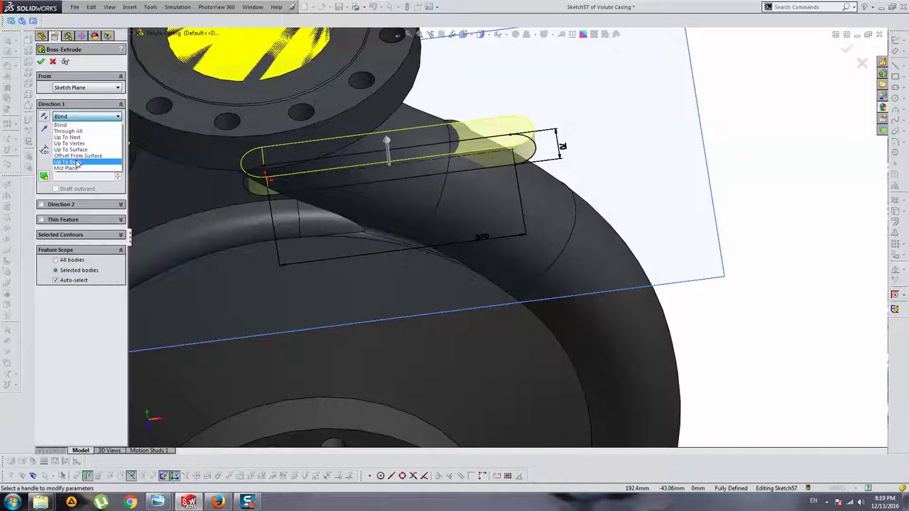
# Extrude the slot Up To Surface at the volute's curved face, scoped to the casing body only
pyautogui.click(67, 162)
pyautogui.click(382, 218)
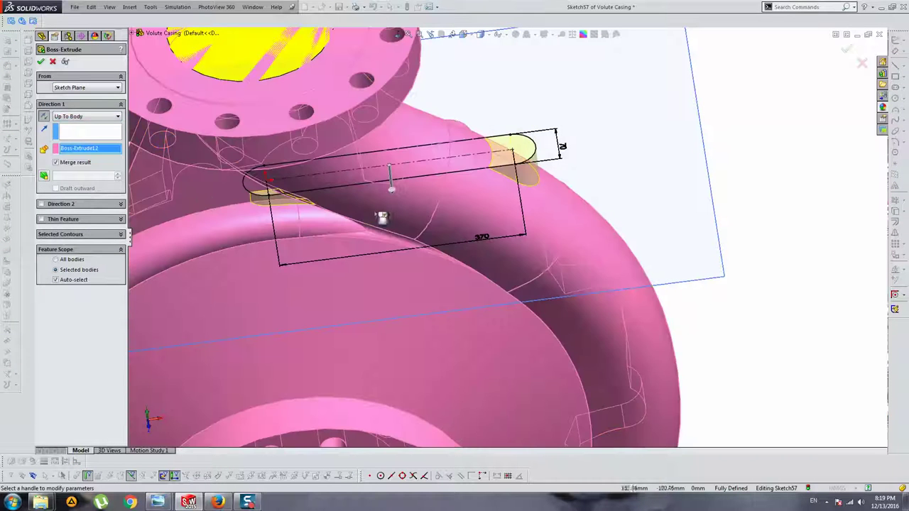
pyautogui.click(74, 279)
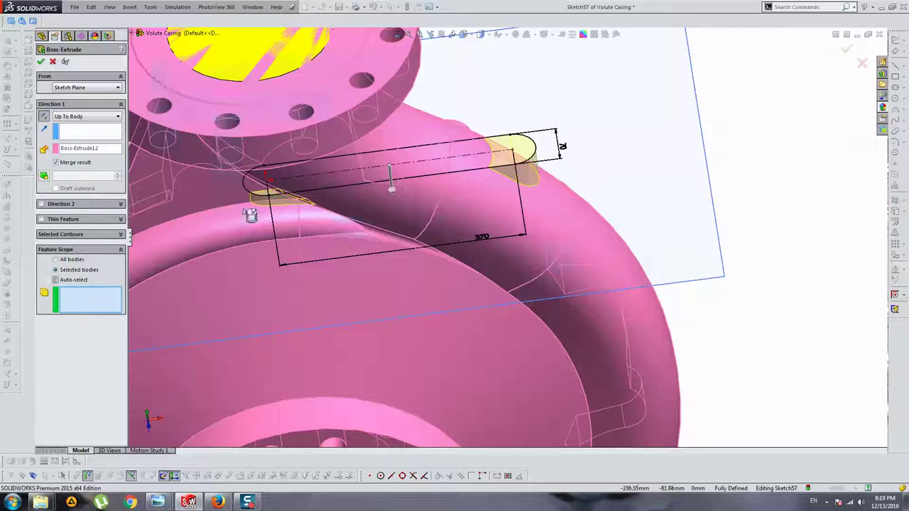
pyautogui.click(394, 137)
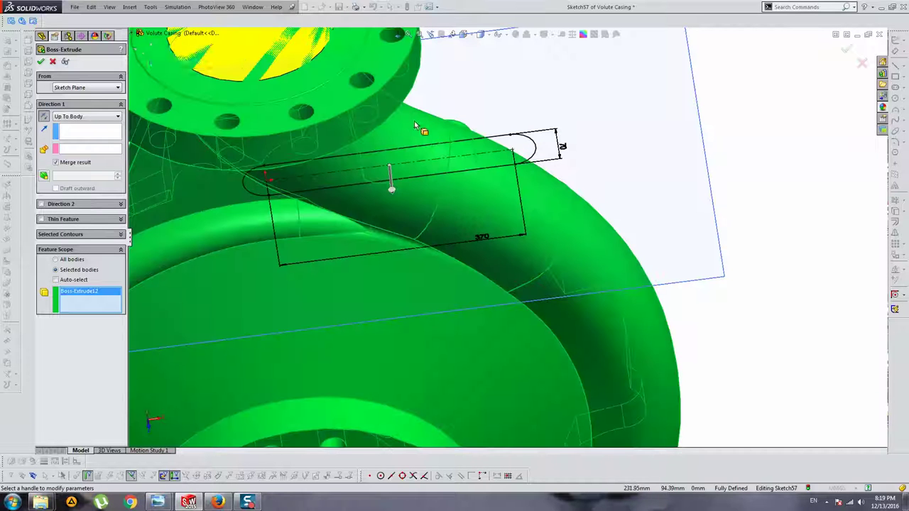
pyautogui.click(68, 118)
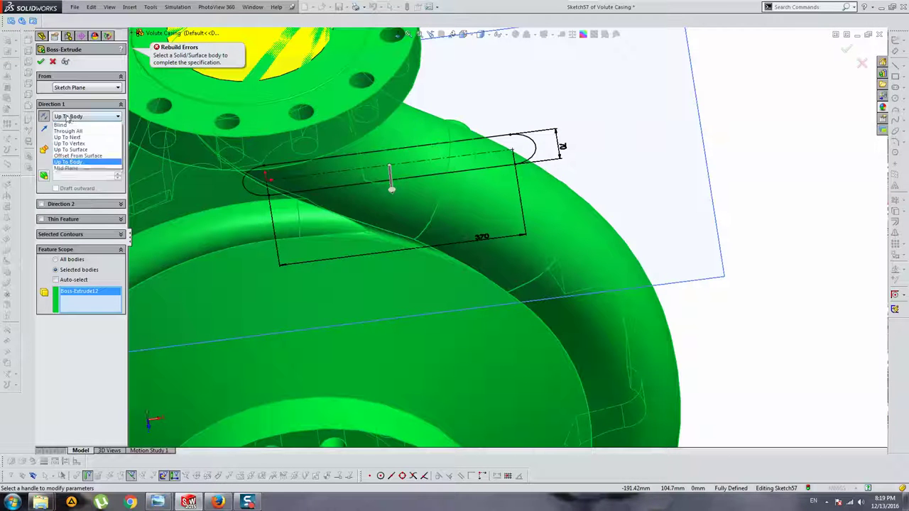
pyautogui.click(75, 151)
pyautogui.click(492, 197)
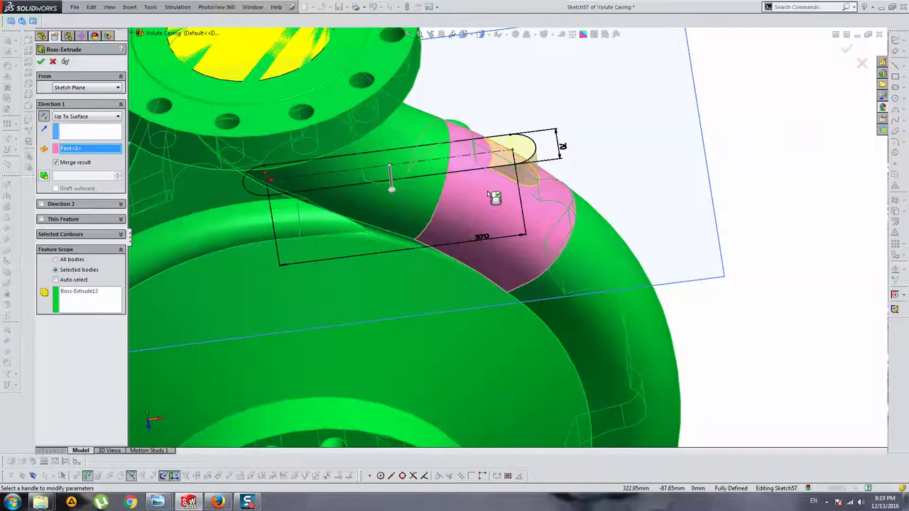
# Accept the rib extrusion and orbit the casing before snapping to the Front view
pyautogui.press('Return')
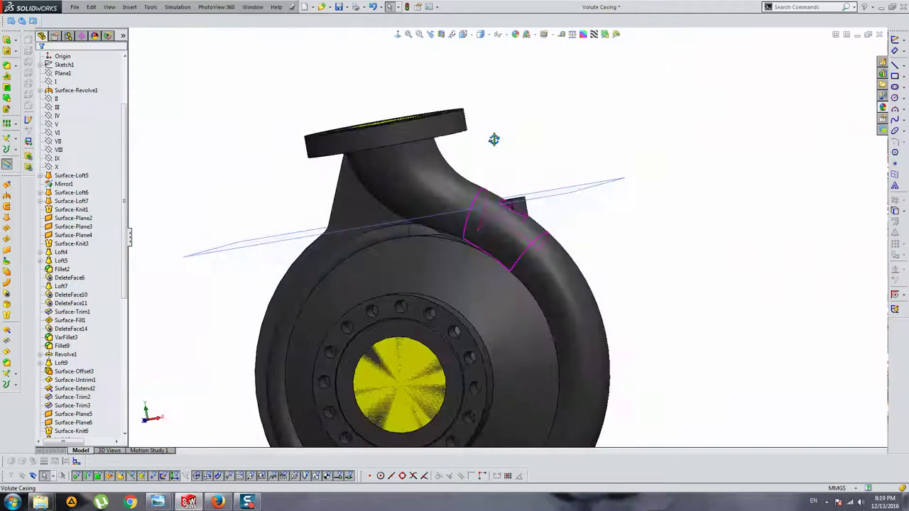
pyautogui.moveTo(493, 138)
pyautogui.mouseDown(button='middle')
pyautogui.moveTo(424, 209)
pyautogui.moveTo(586, 211)
pyautogui.mouseUp(button='middle')
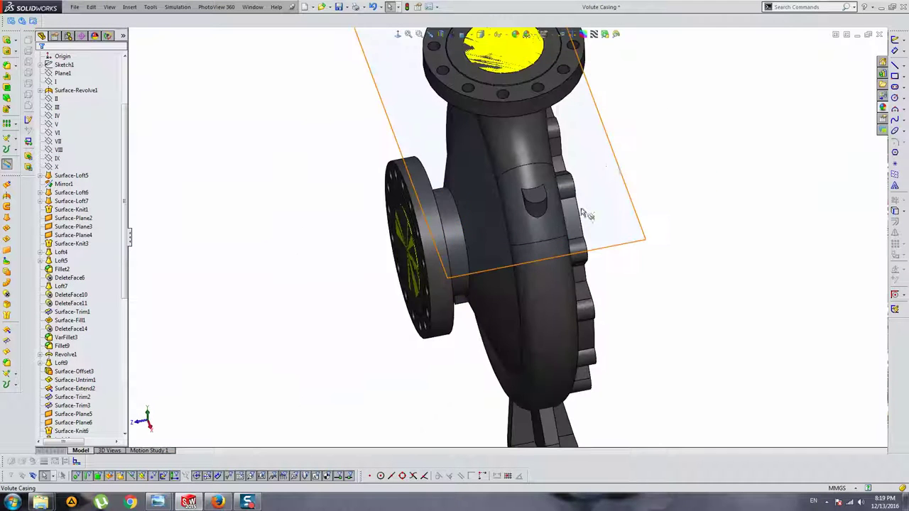
pyautogui.rightClick(613, 153)
pyautogui.moveTo(630, 147); pyautogui.dragTo(633, 126, button='middle')
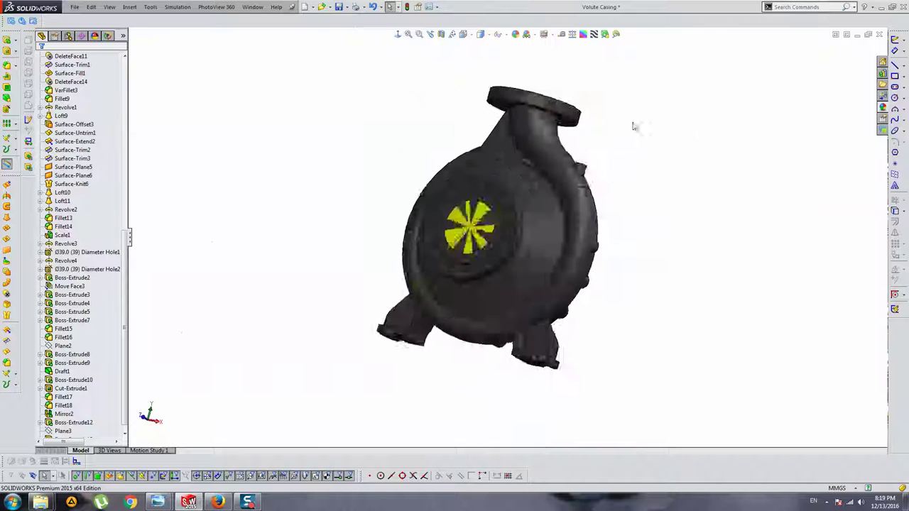
pyautogui.scroll(3, 590, 181)
pyautogui.moveTo(590, 180); pyautogui.dragTo(471, 183, button='middle')
pyautogui.scroll(-3, 462, 341)
pyautogui.scroll(3, 456, 335)
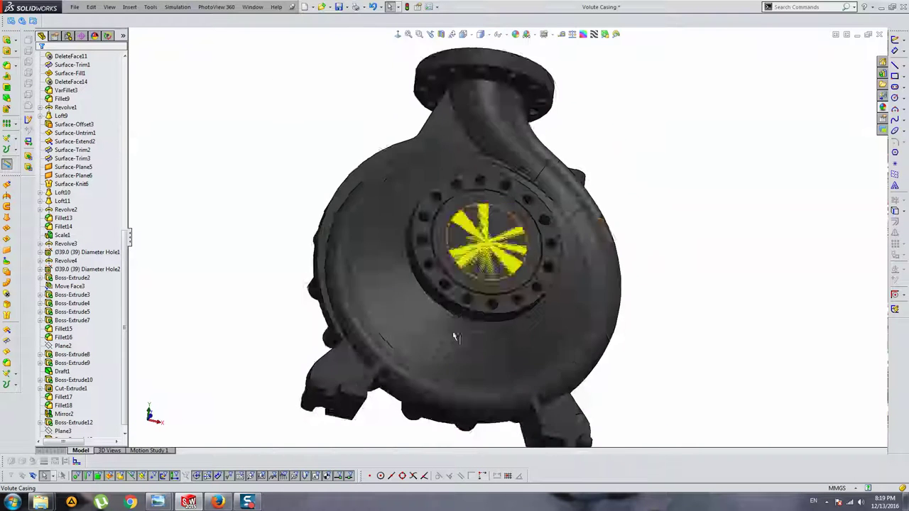
pyautogui.moveTo(456, 334)
pyautogui.mouseDown(button='middle')
pyautogui.moveTo(517, 377)
pyautogui.moveTo(465, 89)
pyautogui.mouseUp(button='middle')
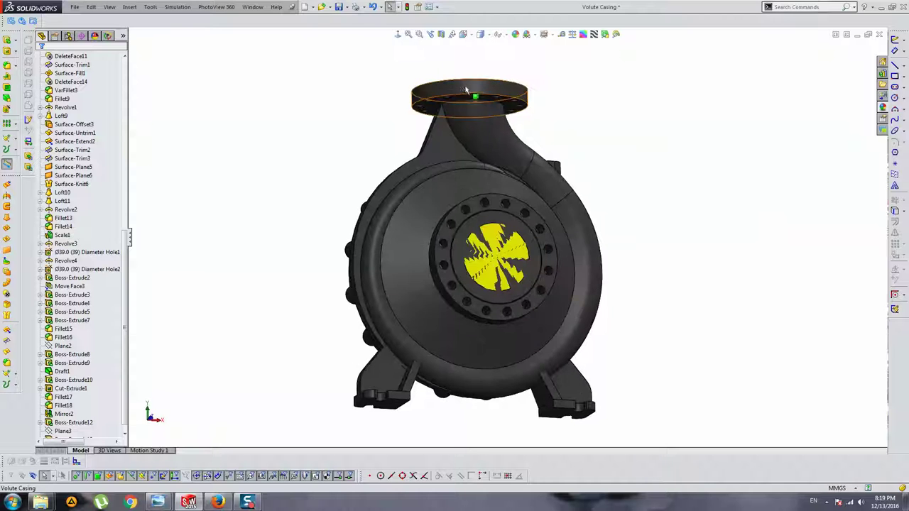
pyautogui.hotkey('ctrl', '1')
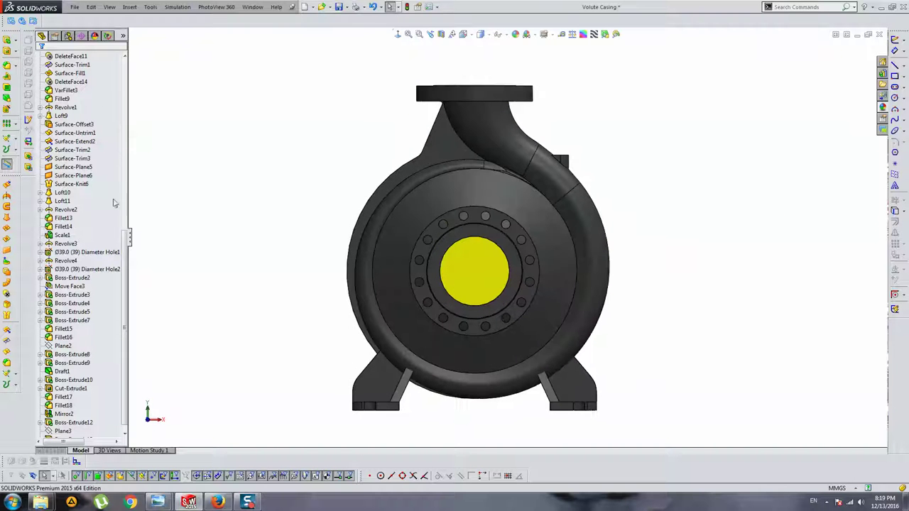
# Expand Solid Bodies, toggle Hidden Lines Visible then Shaded, and select Front Plane
pyautogui.moveTo(127, 242); pyautogui.dragTo(126, 69)
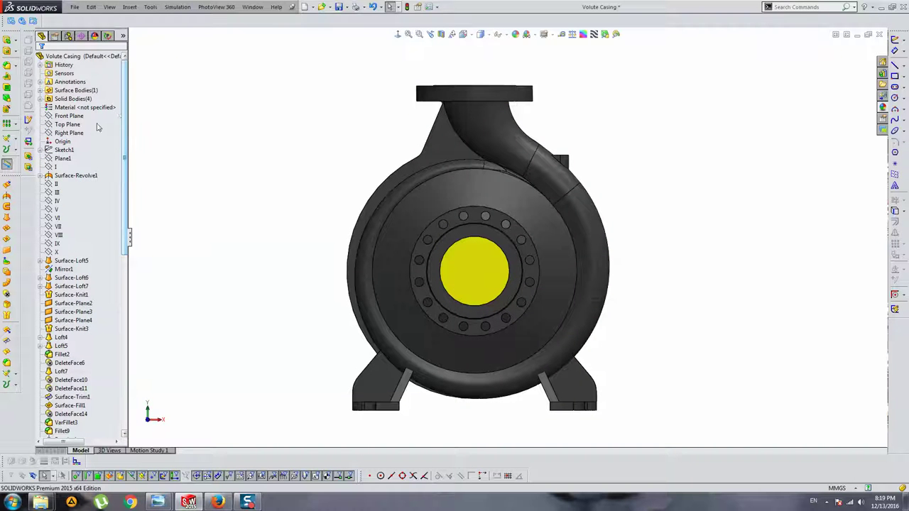
pyautogui.click(40, 99)
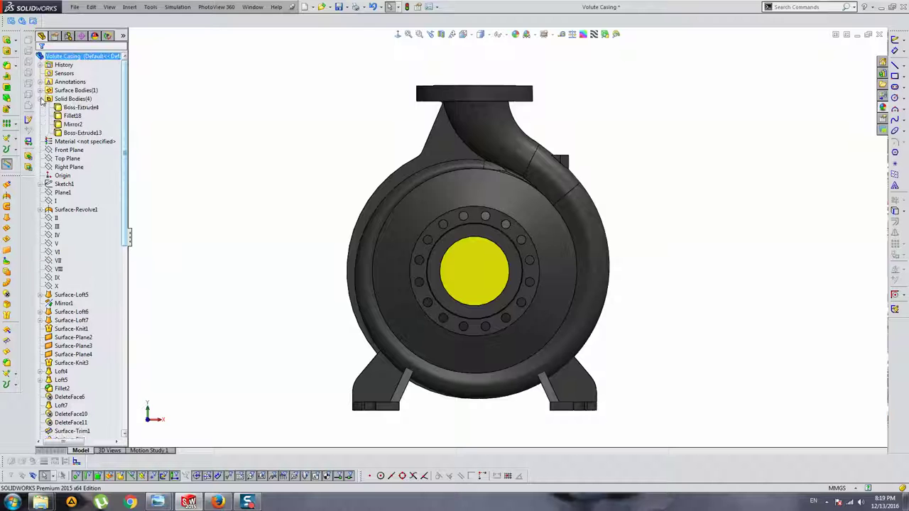
pyautogui.click(75, 106)
pyautogui.click(267, 74)
pyautogui.click(487, 34)
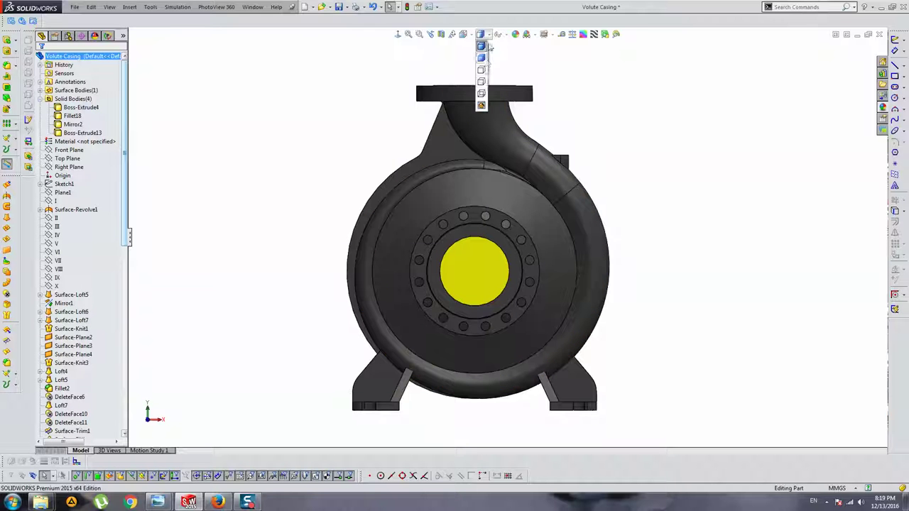
pyautogui.click(481, 82)
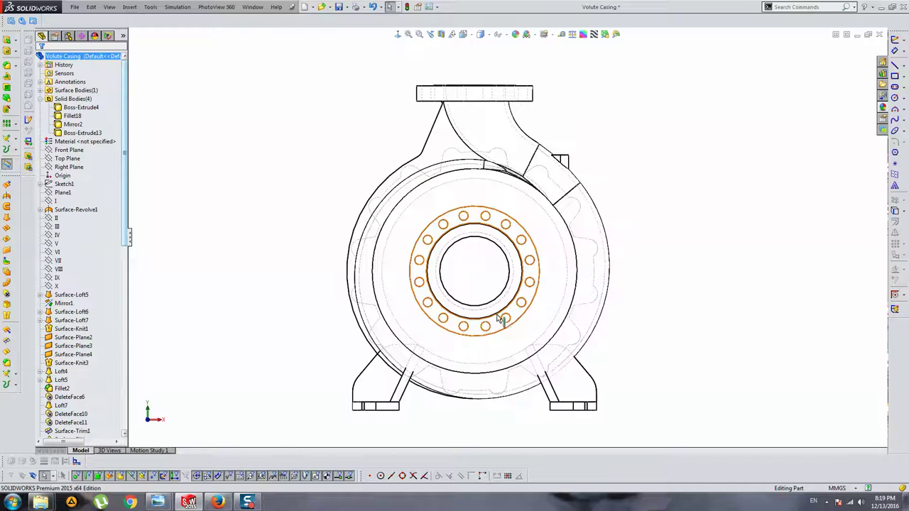
pyautogui.click(481, 58)
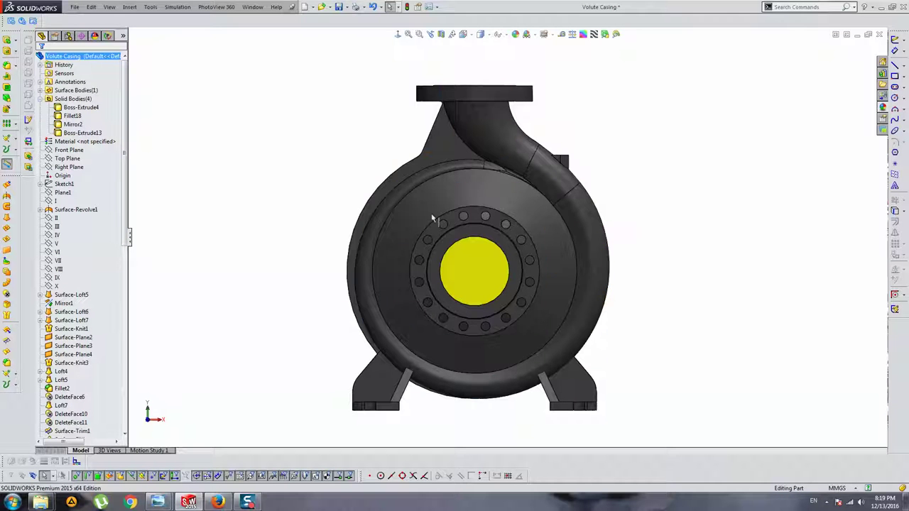
pyautogui.click(69, 150)
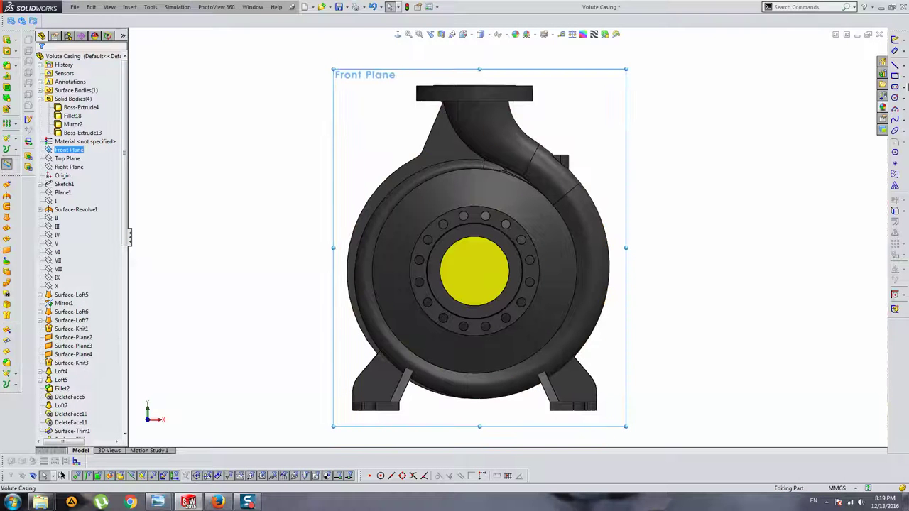
# Draw a circle on the Front Plane below the casing centre
pyautogui.click(895, 98)
pyautogui.scroll(-3, 472, 386)
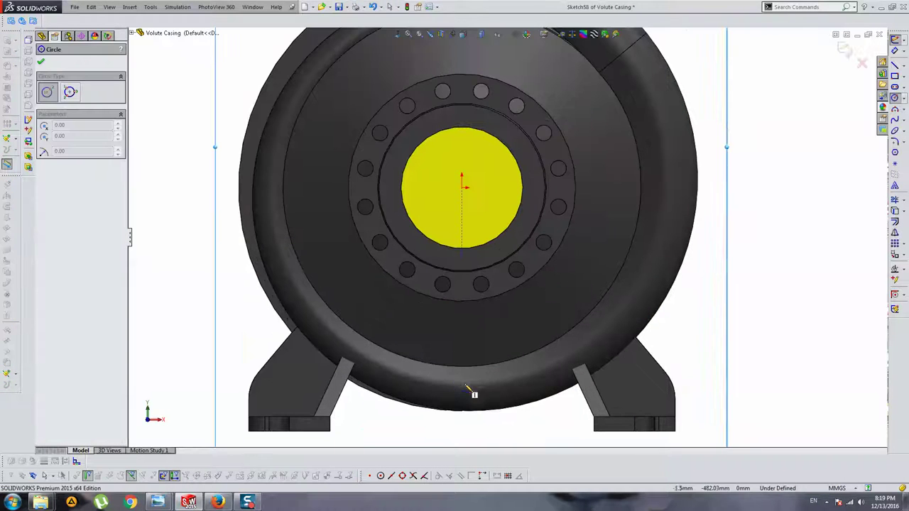
pyautogui.click(462, 383)
pyautogui.click(460, 402)
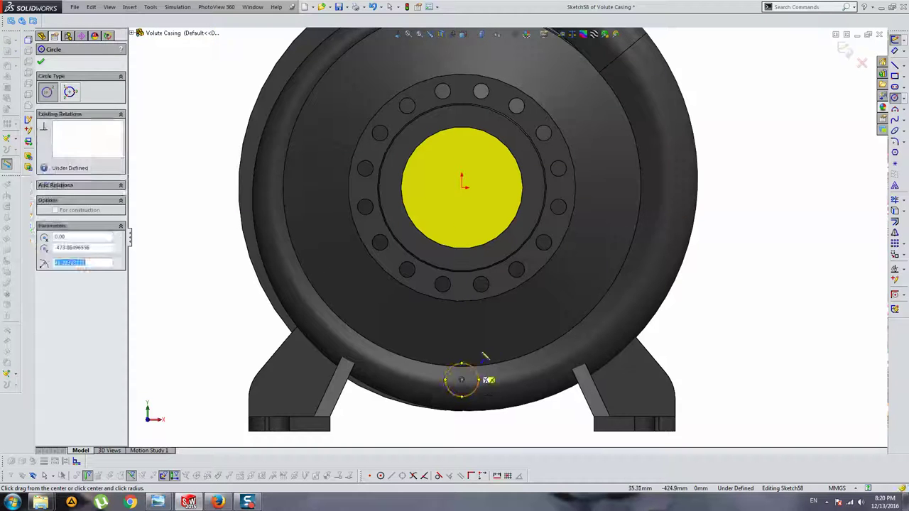
pyautogui.press('Escape')
pyautogui.moveTo(462, 379); pyautogui.dragTo(465, 364)
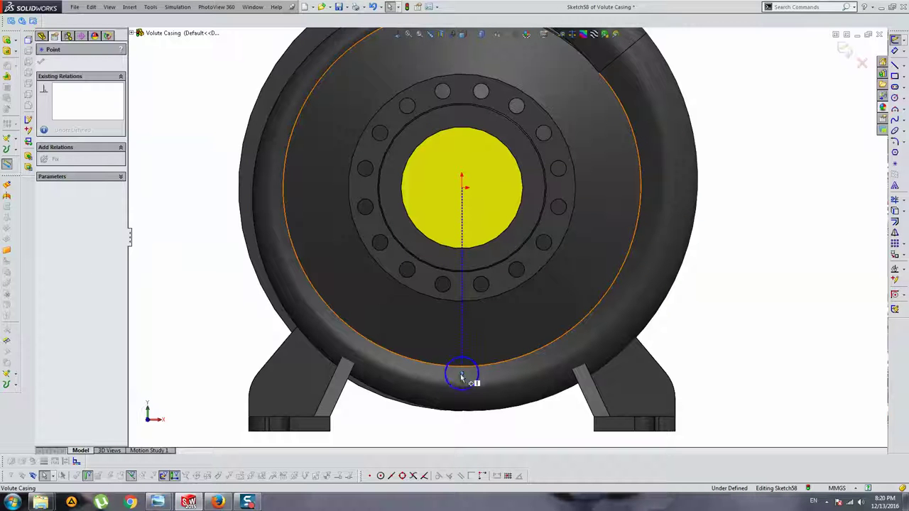
pyautogui.press('Escape')
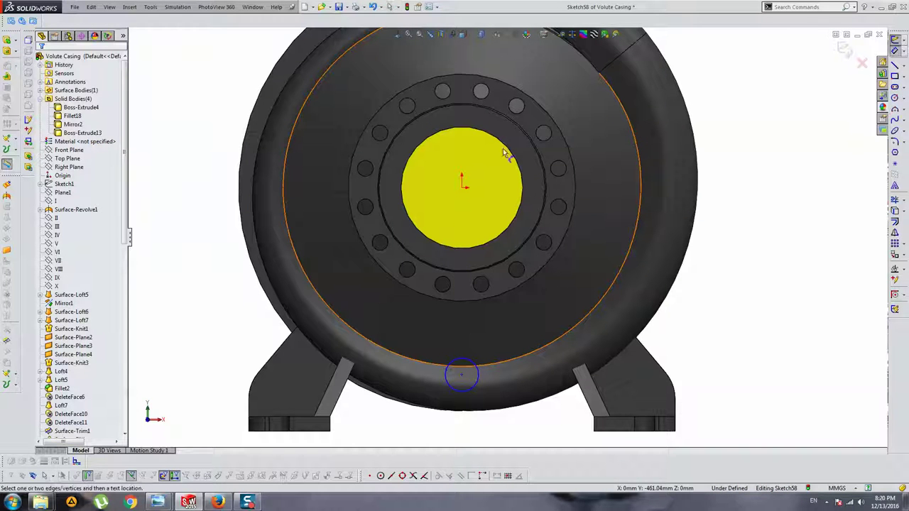
# Dimension the circle 460 mm below the origin with an 80 mm diameter
pyautogui.click(463, 186)
pyautogui.click(461, 374)
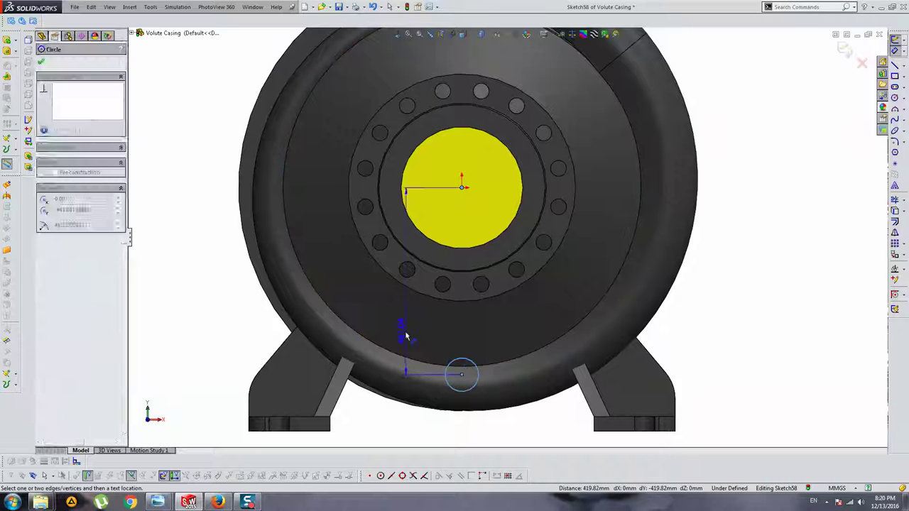
pyautogui.click(402, 332)
pyautogui.press('Return')
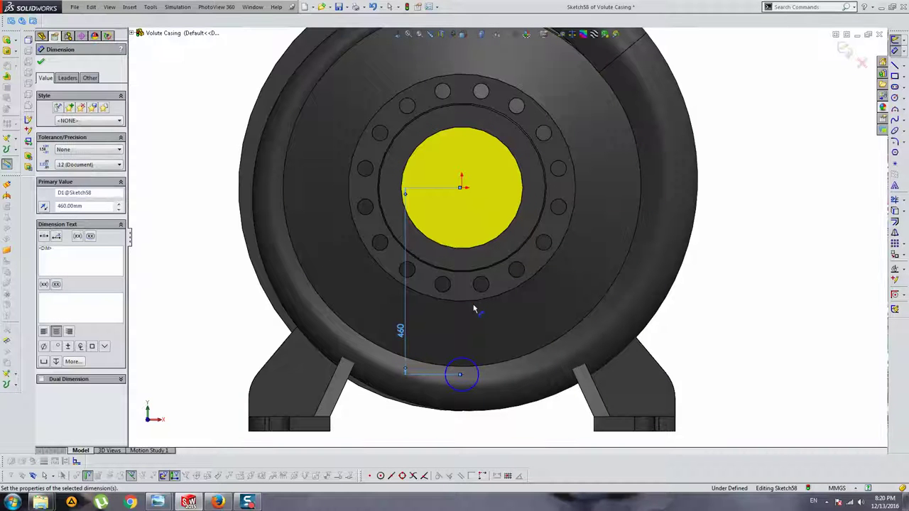
pyautogui.click(476, 370)
pyautogui.click(478, 330)
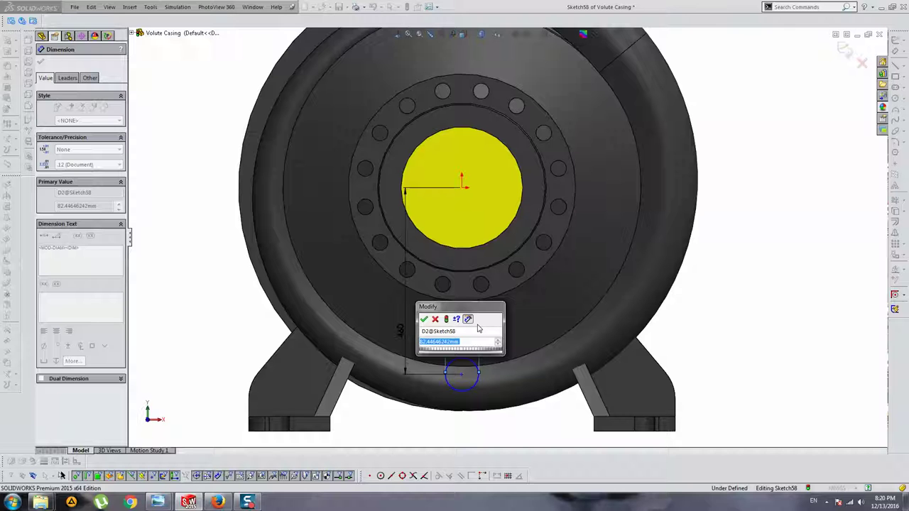
pyautogui.write('80')
pyautogui.press('Return')
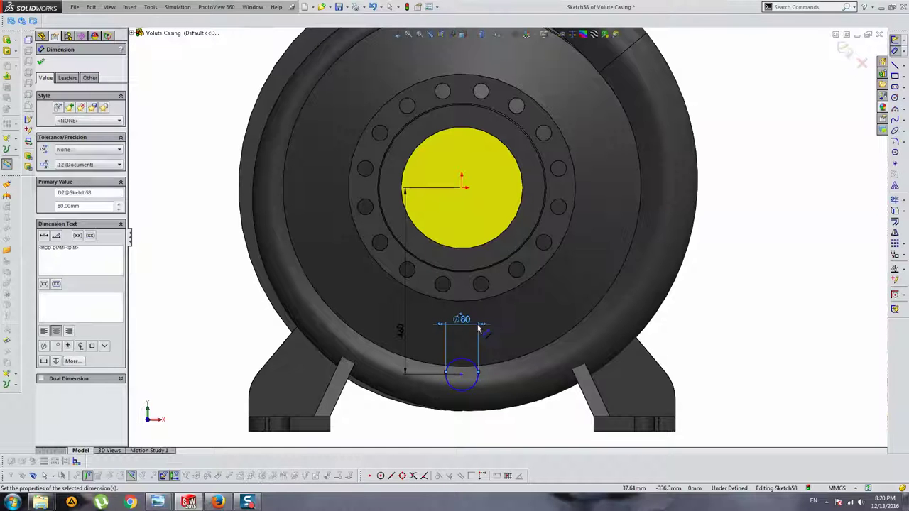
pyautogui.press('Escape')
# Align the circle centre vertically with the origin to fully define the sketch
pyautogui.click(462, 374)
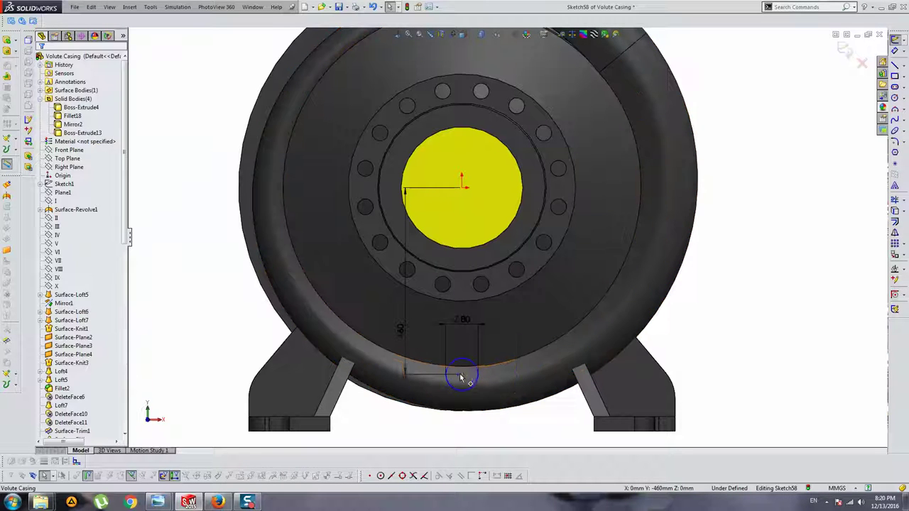
pyautogui.moveTo(462, 375); pyautogui.dragTo(500, 371)
pyautogui.keyDown('ctrl'); pyautogui.click(462, 189); pyautogui.keyUp('ctrl')
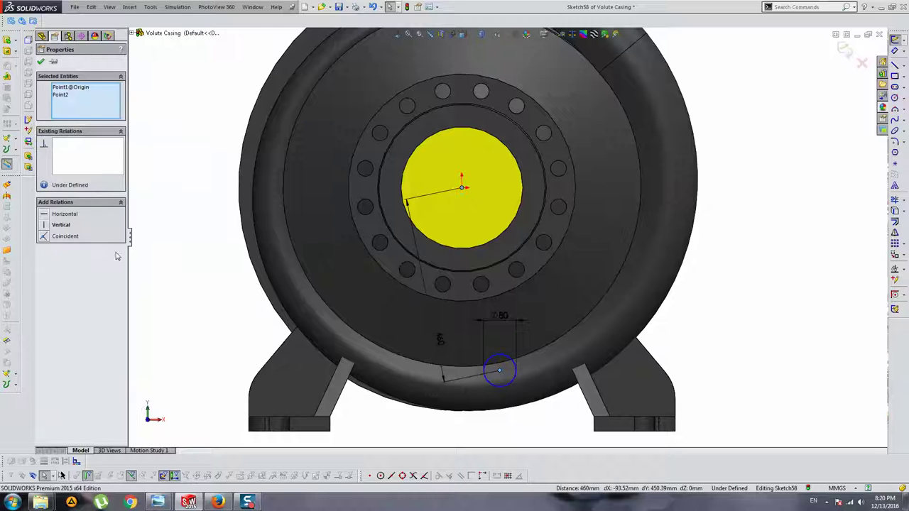
pyautogui.press('Return')
pyautogui.hotkey('ctrl', 'z')
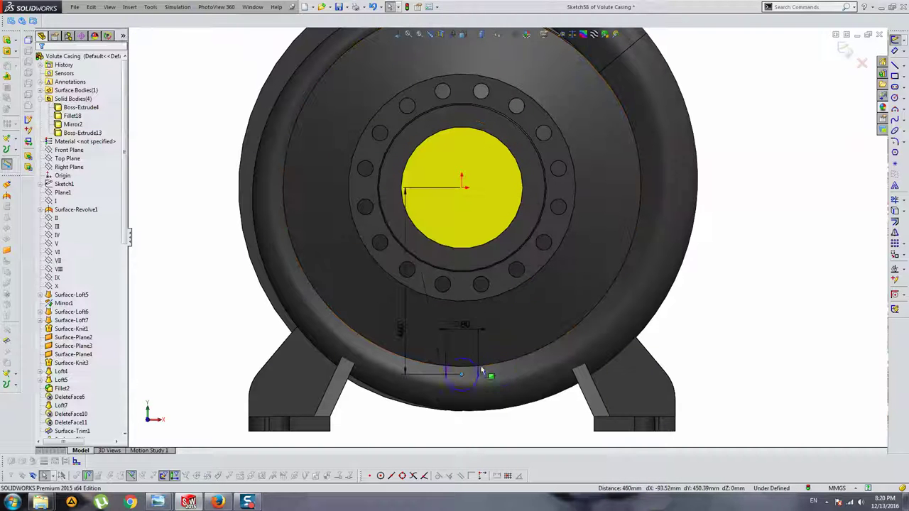
pyautogui.keyDown('ctrl'); pyautogui.click(461, 374); pyautogui.keyUp('ctrl')
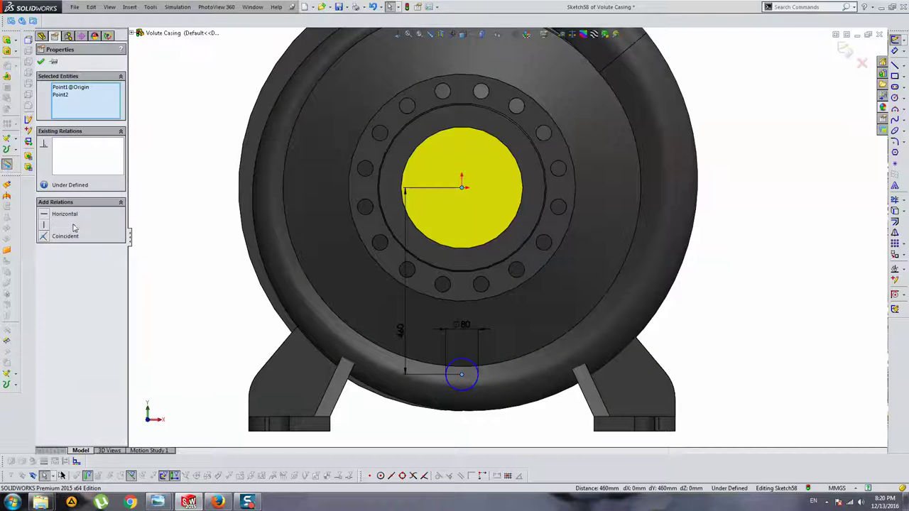
pyautogui.press('Escape')
# Start a Boss-Extrude on the circle and drag its depth to about 103 mm
pyautogui.press('f')
pyautogui.moveTo(435, 260); pyautogui.dragTo(568, 308, button='middle')
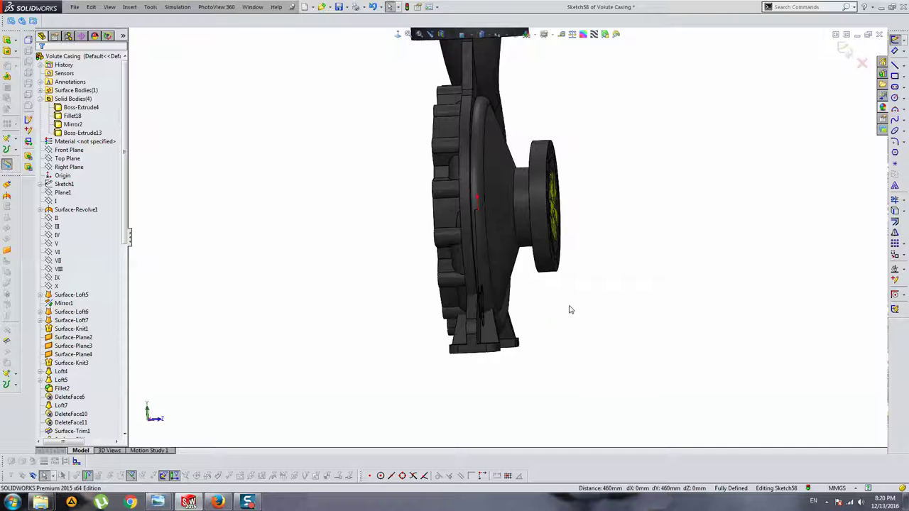
pyautogui.click(6, 40)
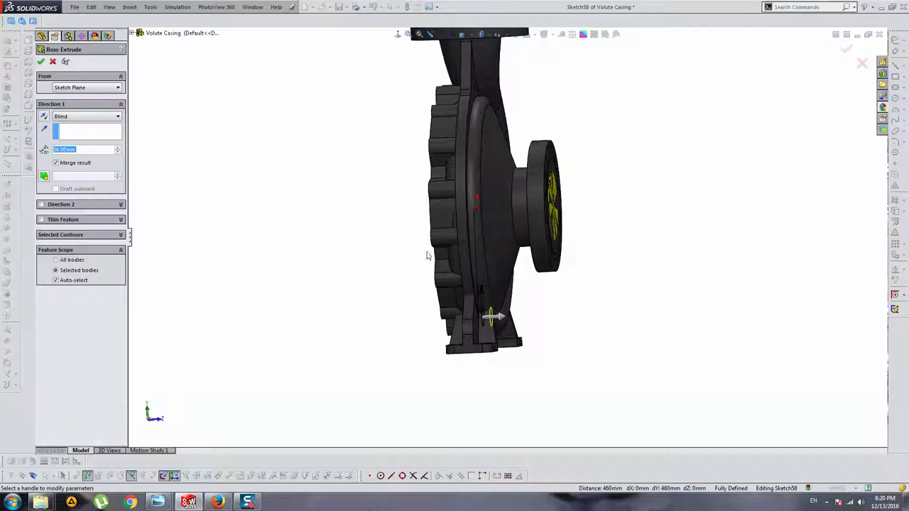
pyautogui.scroll(-2, 440, 298)
pyautogui.scroll(-2, 429, 294)
pyautogui.scroll(-2, 433, 279)
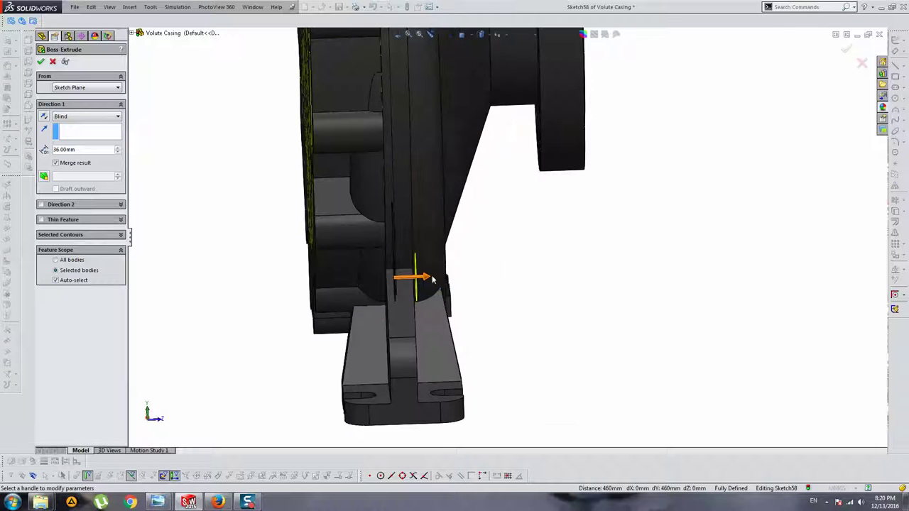
pyautogui.moveTo(428, 279); pyautogui.dragTo(462, 268)
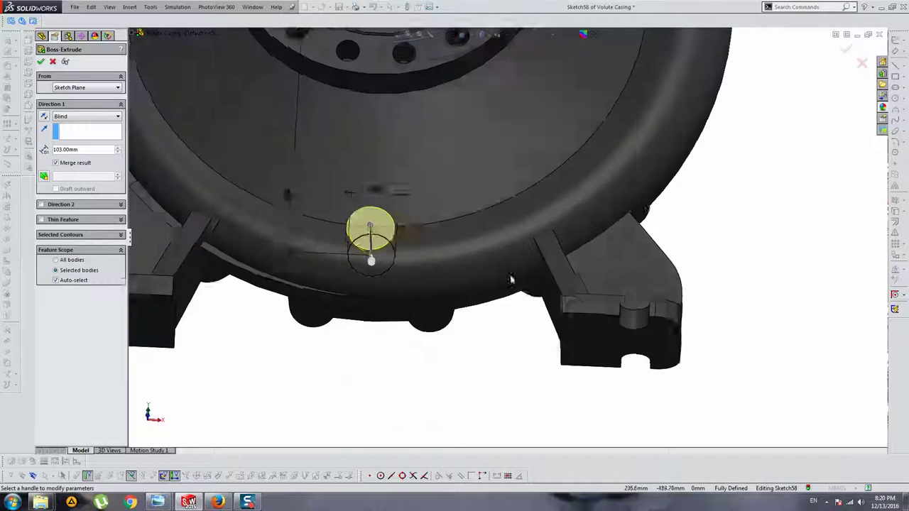
pyautogui.moveTo(462, 268); pyautogui.dragTo(461, 204, button='middle')
pyautogui.scroll(-3, 393, 229)
# Set the boss depth to 100 mm, merge it only into the casing body, and accept
pyautogui.click(360, 245)
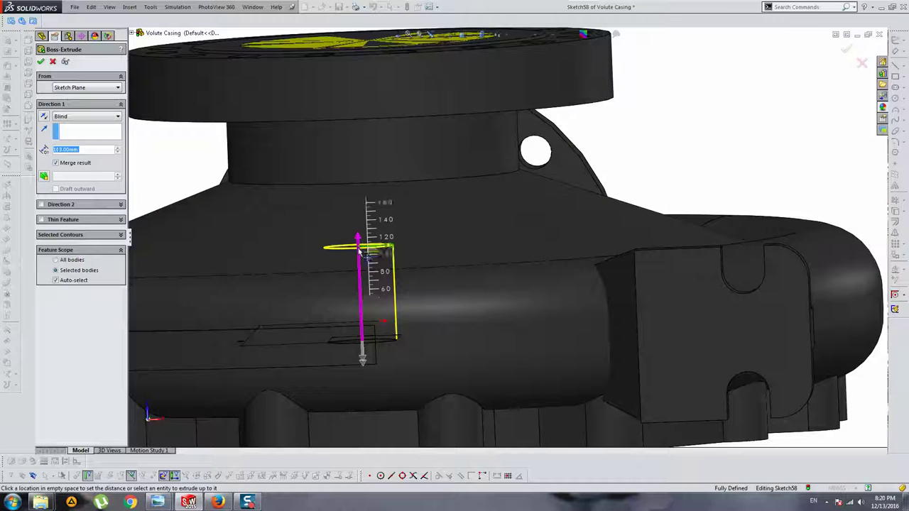
pyautogui.click(357, 254)
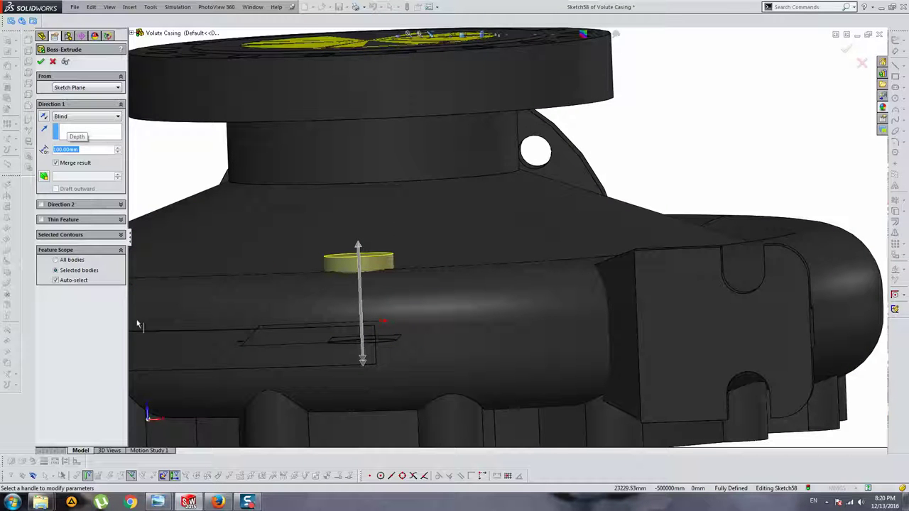
pyautogui.click(73, 281)
pyautogui.click(212, 256)
pyautogui.scroll(3, 348, 221)
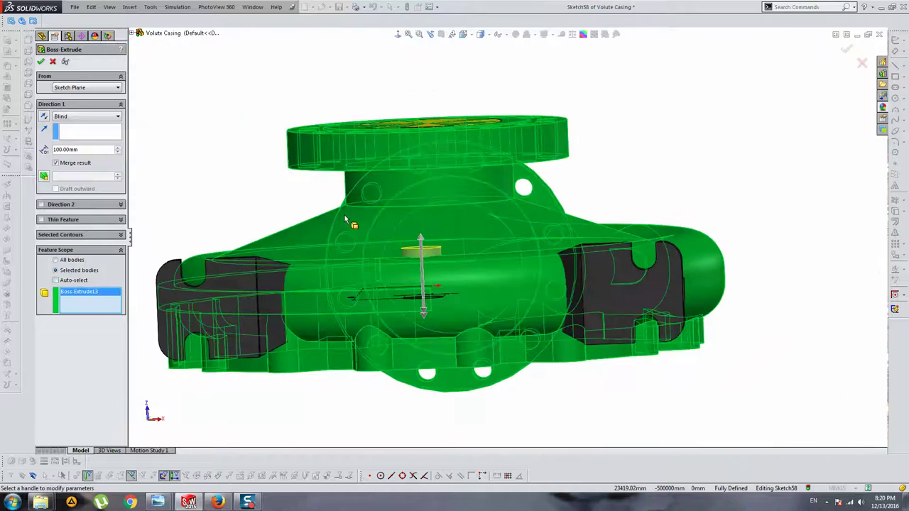
pyautogui.press('Return')
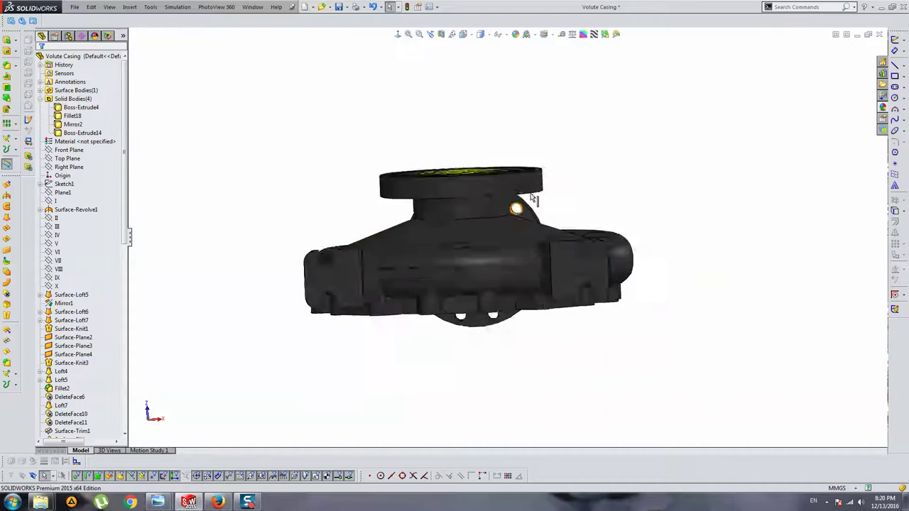
# Orbit and zoom around the whole volute casing to inspect its sides
pyautogui.moveTo(343, 214)
pyautogui.mouseDown(button='middle')
pyautogui.moveTo(493, 327)
pyautogui.moveTo(530, 402)
pyautogui.moveTo(568, 367)
pyautogui.moveTo(535, 283)
pyautogui.moveTo(552, 315)
pyautogui.moveTo(532, 386)
pyautogui.moveTo(627, 198)
pyautogui.moveTo(655, 198)
pyautogui.mouseUp(button='middle')
pyautogui.moveTo(562, 201); pyautogui.dragTo(513, 162, button='middle')
pyautogui.scroll(-3, 462, 152)
pyautogui.scroll(-3, 533, 207)
pyautogui.scroll(3, 532, 206)
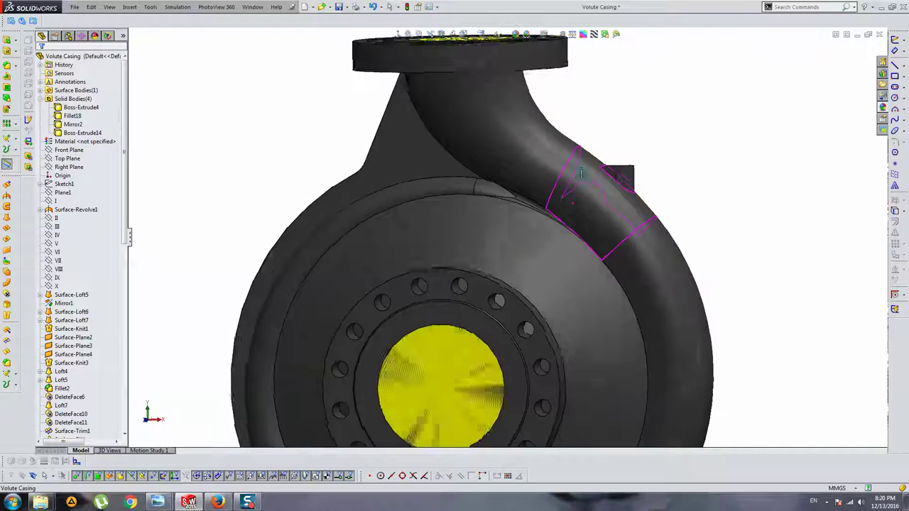
pyautogui.scroll(3, 532, 207)
pyautogui.moveTo(533, 207)
pyautogui.mouseDown(button='middle')
pyautogui.moveTo(541, 173)
pyautogui.moveTo(643, 215)
pyautogui.mouseUp(button='middle')
pyautogui.scroll(-3, 529, 269)
pyautogui.scroll(-2, 529, 270)
pyautogui.scroll(2, 530, 270)
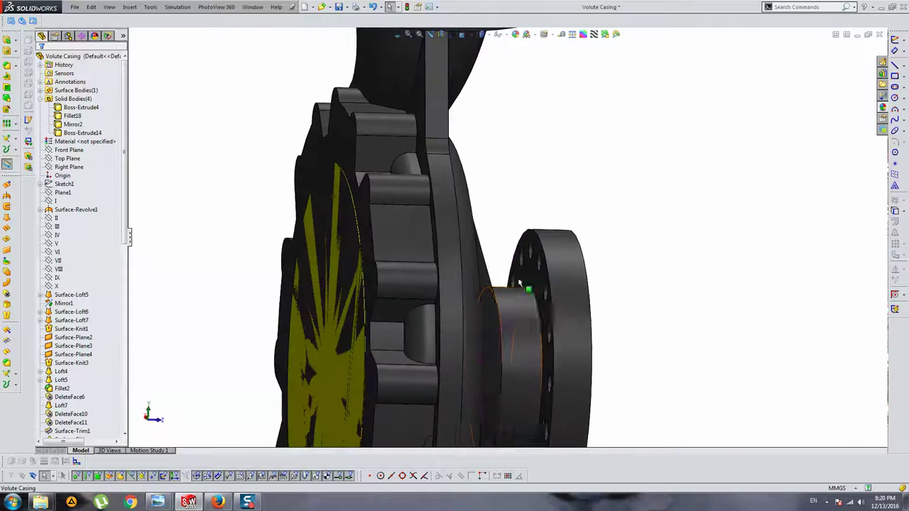
# Inspect the inlet and outlet neck, snap to the Front view, and select Front Plane
pyautogui.moveTo(544, 341); pyautogui.dragTo(492, 263, button='middle')
pyautogui.scroll(3, 622, 227)
pyautogui.scroll(3, 623, 228)
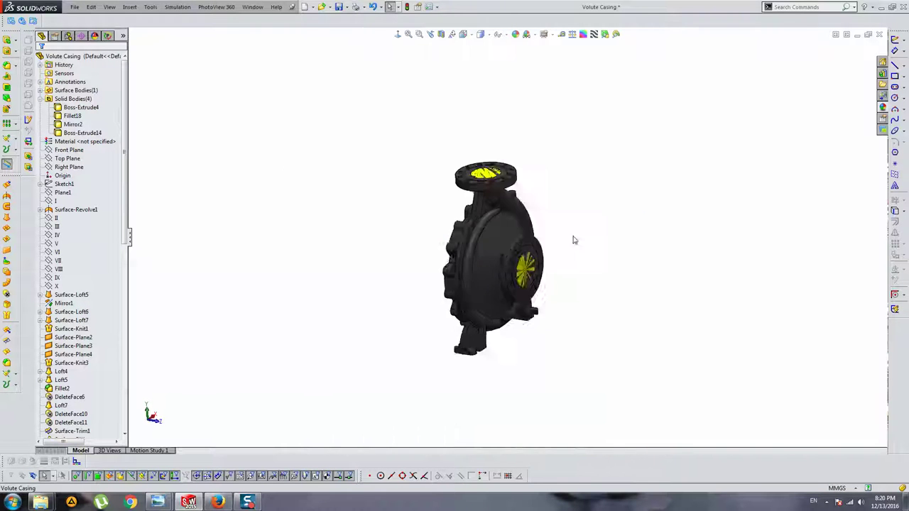
pyautogui.moveTo(572, 240); pyautogui.dragTo(514, 203, button='middle')
pyautogui.scroll(-4, 446, 190)
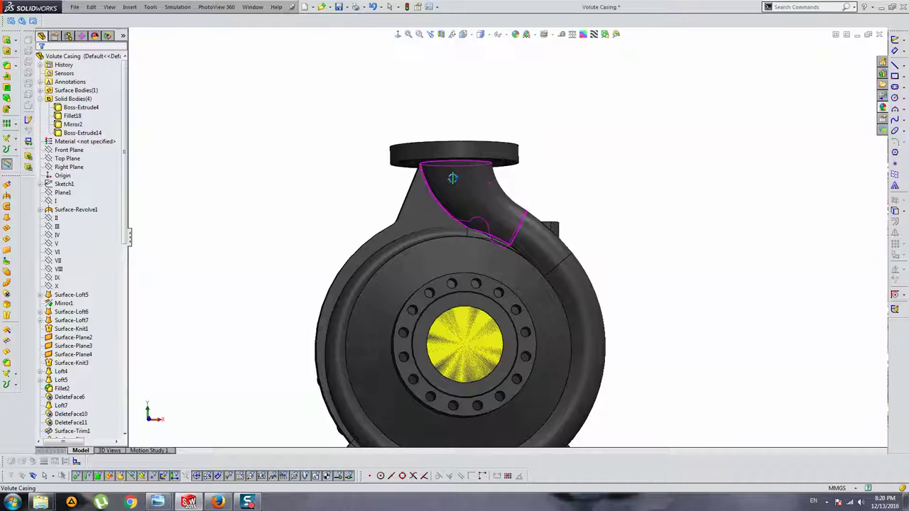
pyautogui.scroll(-3, 458, 173)
pyautogui.moveTo(458, 173)
pyautogui.mouseDown(button='middle')
pyautogui.moveTo(503, 182)
pyautogui.moveTo(466, 193)
pyautogui.moveTo(544, 152)
pyautogui.moveTo(540, 95)
pyautogui.moveTo(458, 176)
pyautogui.mouseUp(button='middle')
pyautogui.hotkey('ctrl', '1')
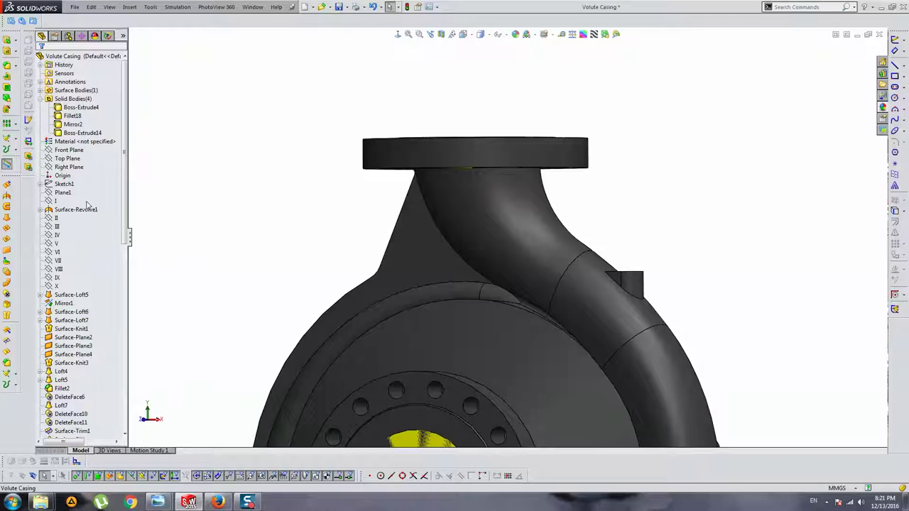
pyautogui.click(69, 149)
# View the Front Plane normal-to and draw a vertical straight slot across the flange
pyautogui.click(398, 37)
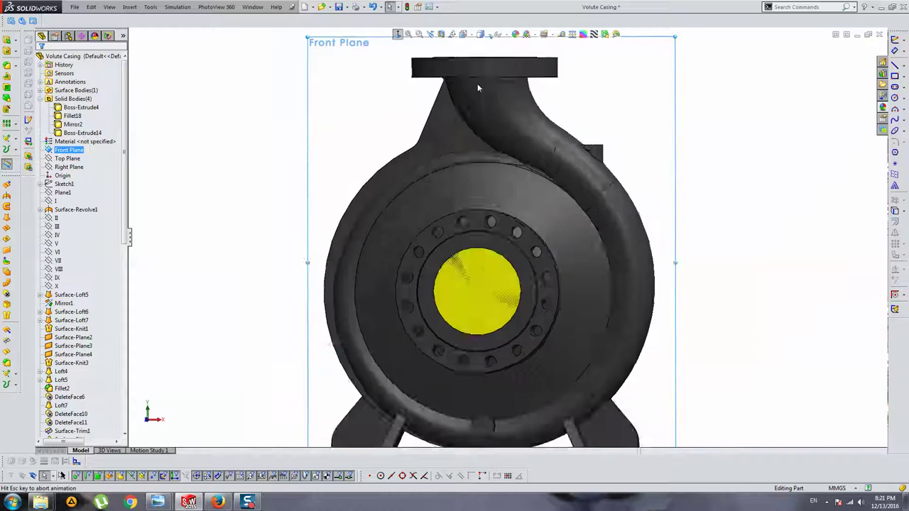
pyautogui.scroll(-4, 580, 115)
pyautogui.click(896, 86)
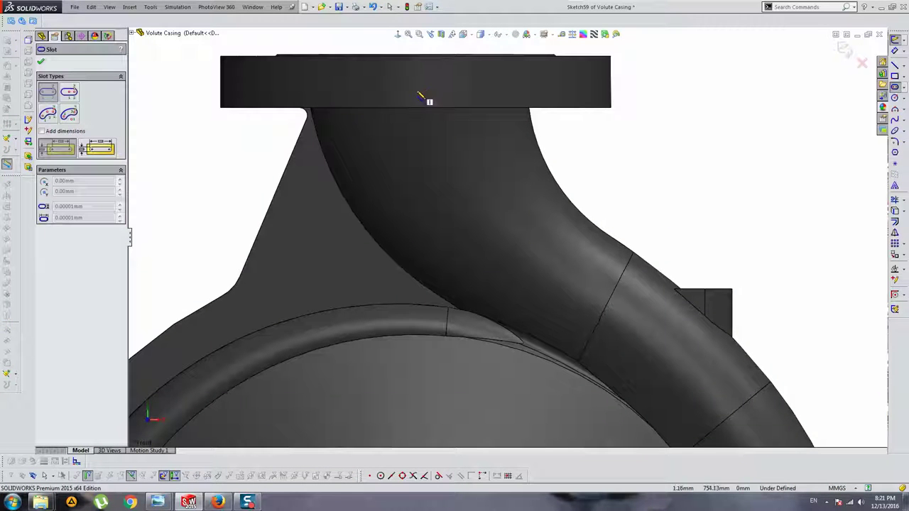
pyautogui.click(415, 146)
pyautogui.click(448, 118)
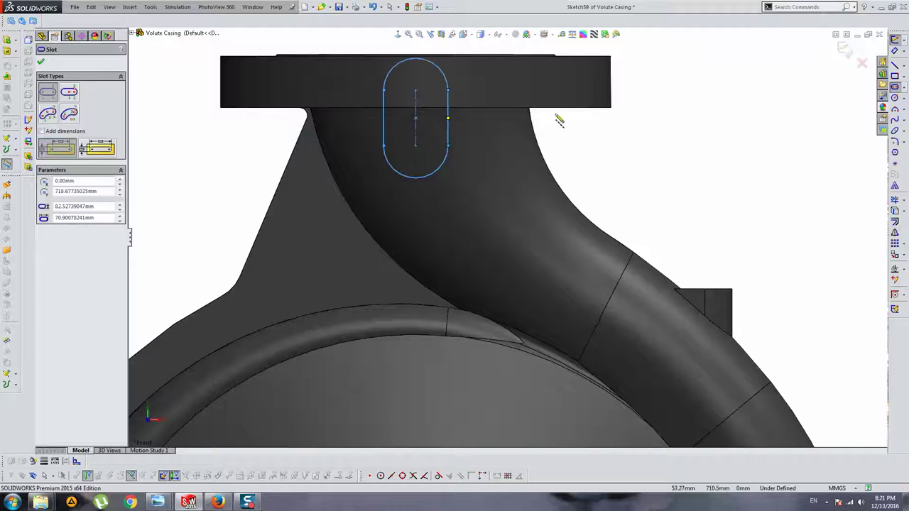
# Dimension the slot width to 80 mm
pyautogui.click(896, 53)
pyautogui.click(447, 130)
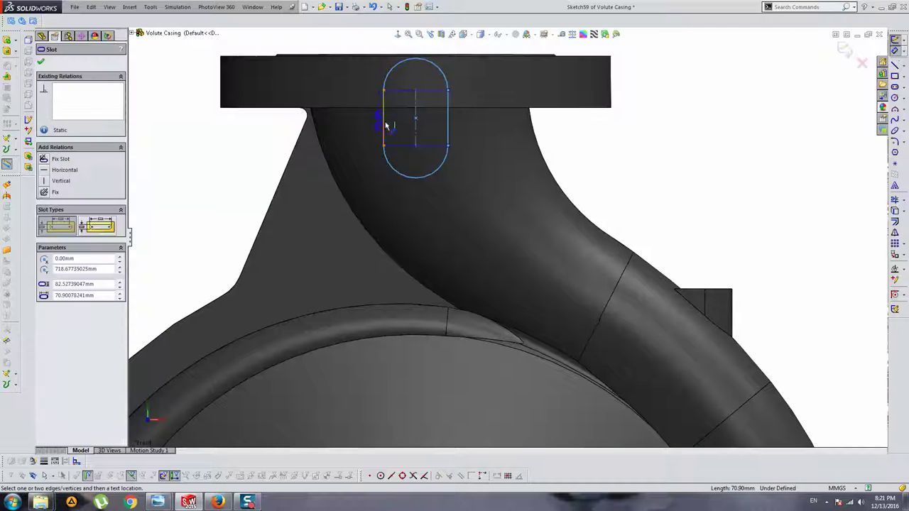
pyautogui.click(408, 208)
pyautogui.write('80')
pyautogui.press('Return')
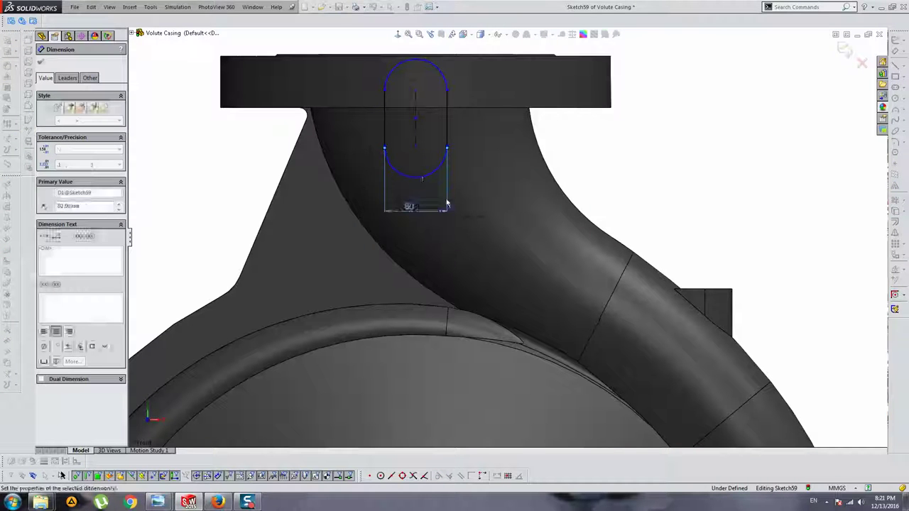
pyautogui.press('Escape')
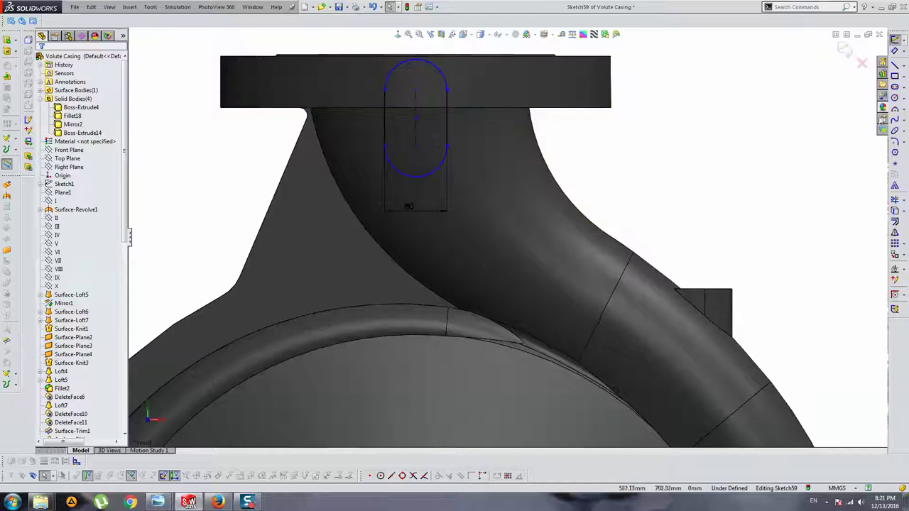
# Exit the slot sketch, change Boss-Extrude13's rib dimension from 70 mm to 50 mm, and rebuild
pyautogui.click(845, 52)
pyautogui.click(710, 306)
pyautogui.moveTo(710, 305); pyautogui.dragTo(749, 268, button='middle')
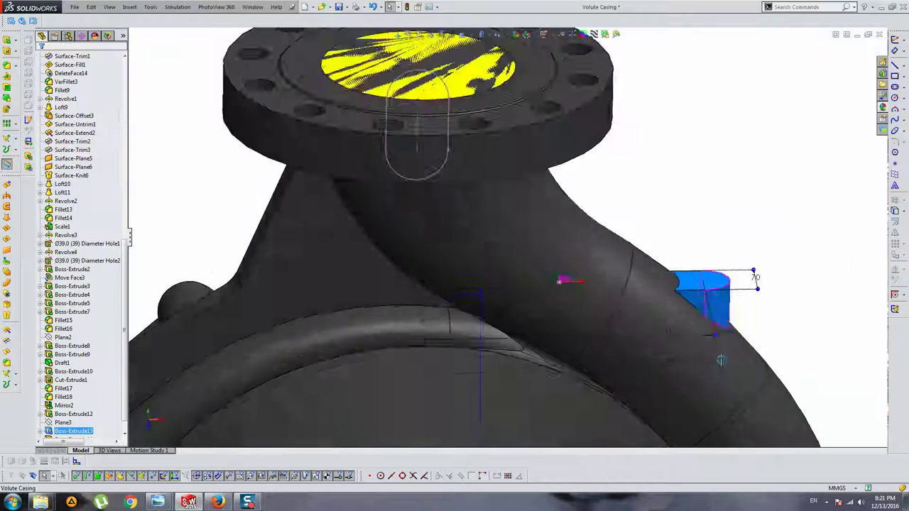
pyautogui.doubleClick(760, 282)
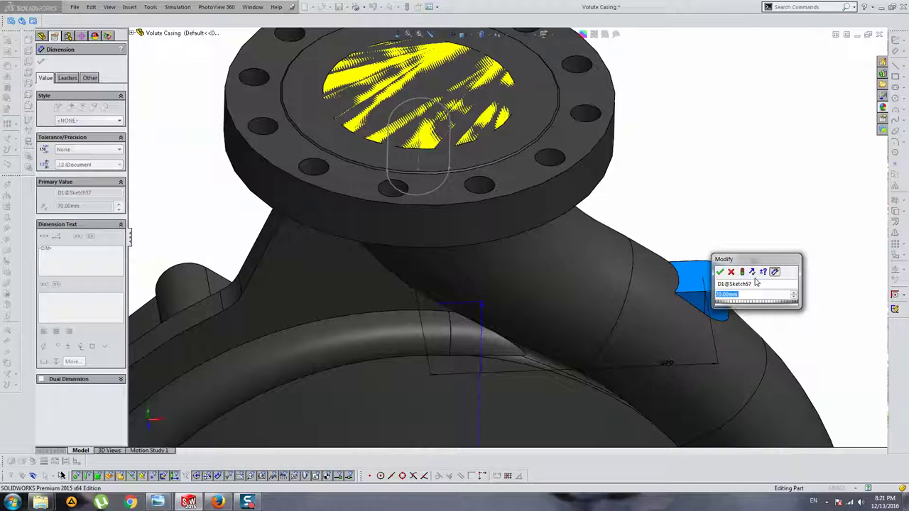
pyautogui.write('50')
pyautogui.press('Return')
pyautogui.press('Escape')
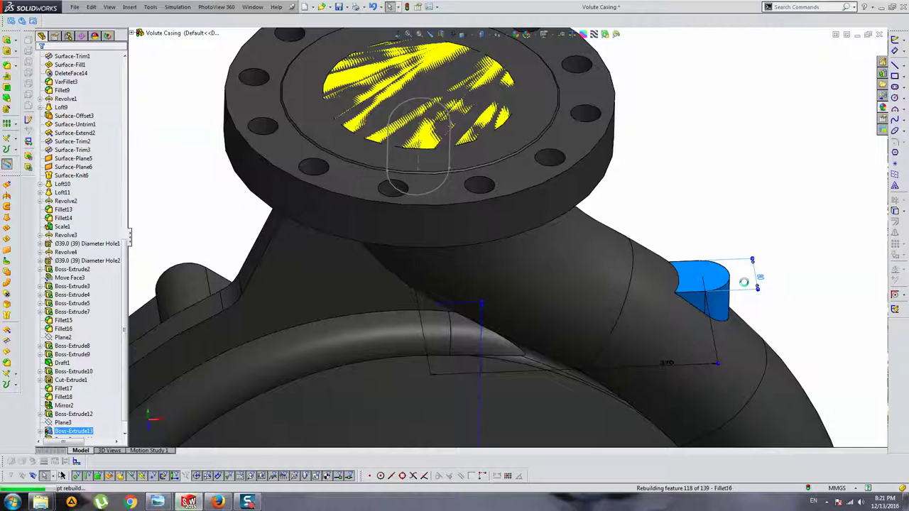
# Reopen Sketch59 and attach the slot's top end to the flange edge
pyautogui.moveTo(685, 261); pyautogui.dragTo(458, 169, button='middle')
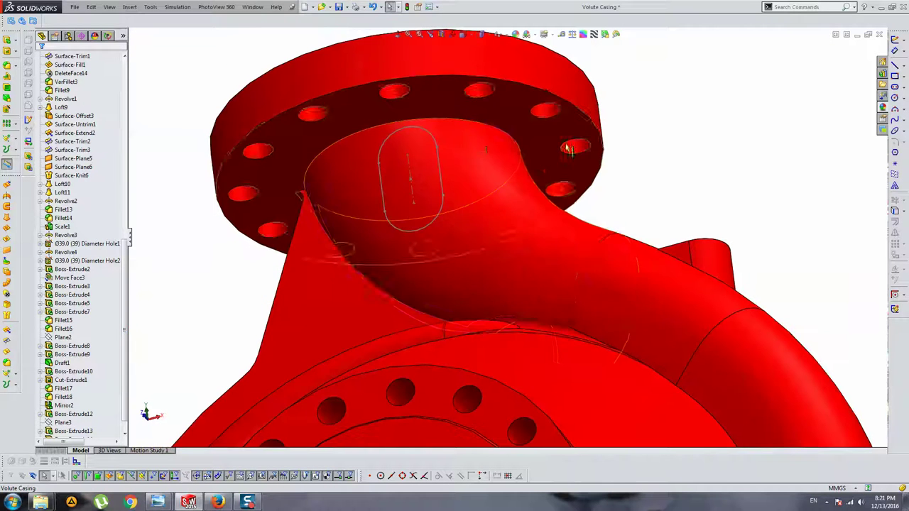
pyautogui.click(435, 149)
pyautogui.click(462, 118)
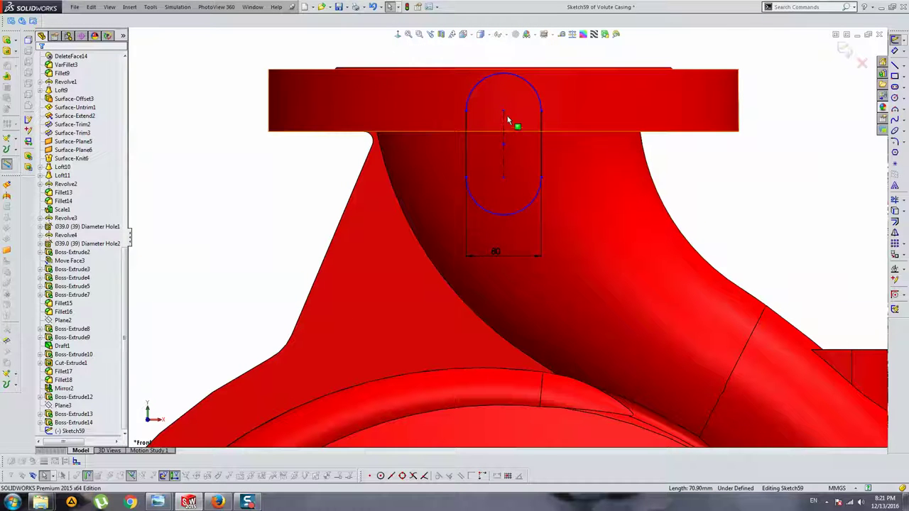
pyautogui.moveTo(503, 112); pyautogui.dragTo(503, 134)
pyautogui.press('Escape')
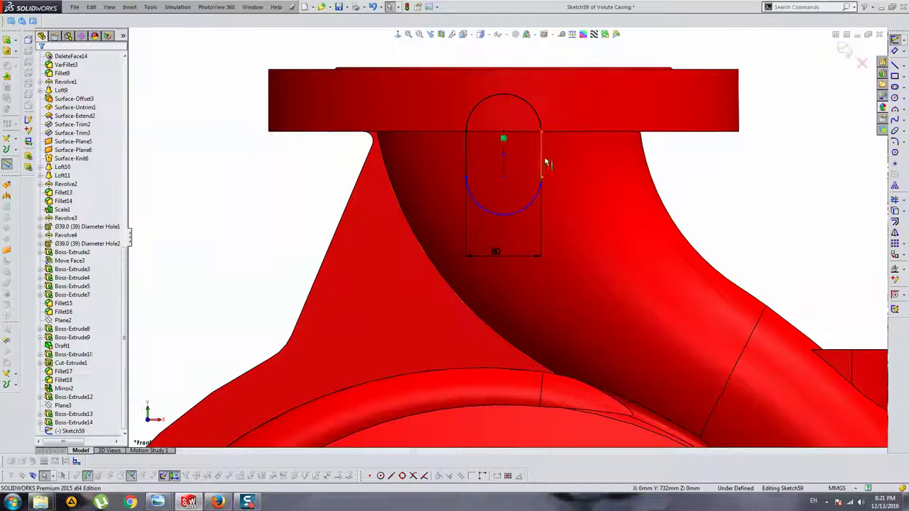
# Dimension the slot centre 48.77 mm from the flange edge to fully define the sketch
pyautogui.click(555, 135)
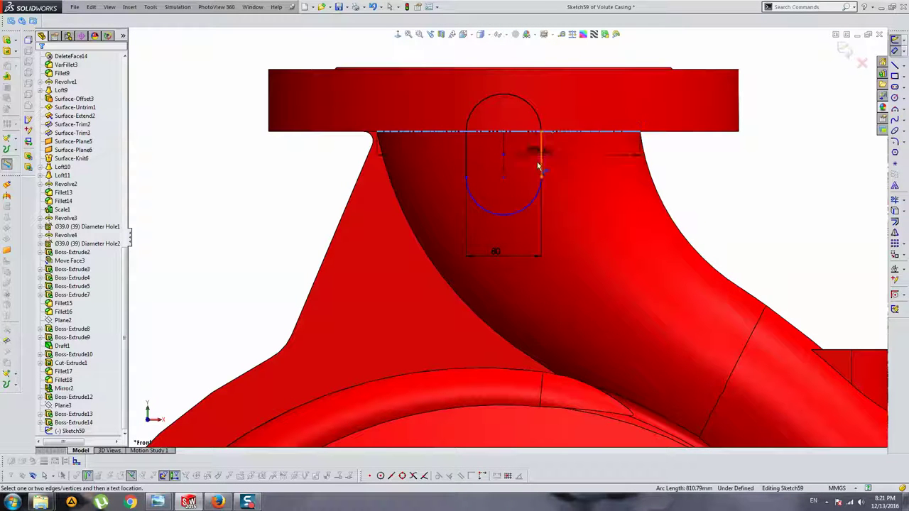
pyautogui.click(506, 179)
pyautogui.click(568, 161)
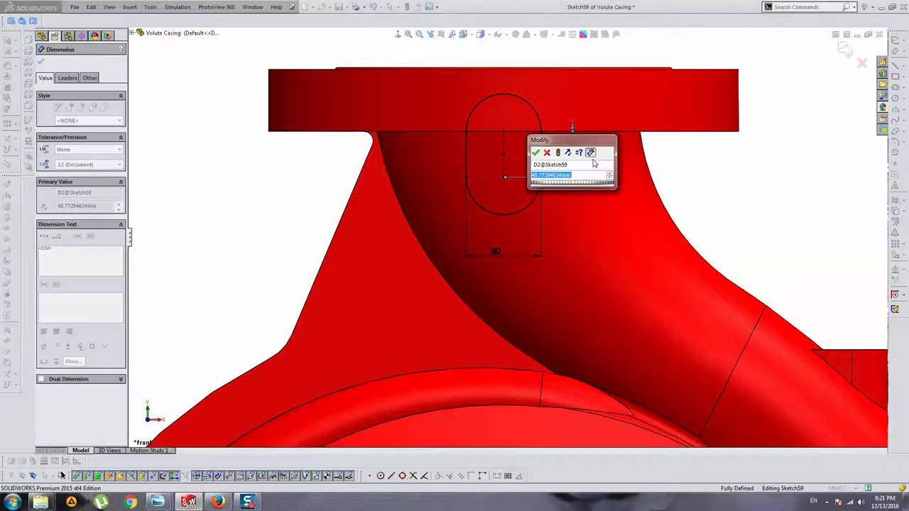
pyautogui.press('Return')
pyautogui.press('Escape')
pyautogui.hotkey('ctrl', '4')
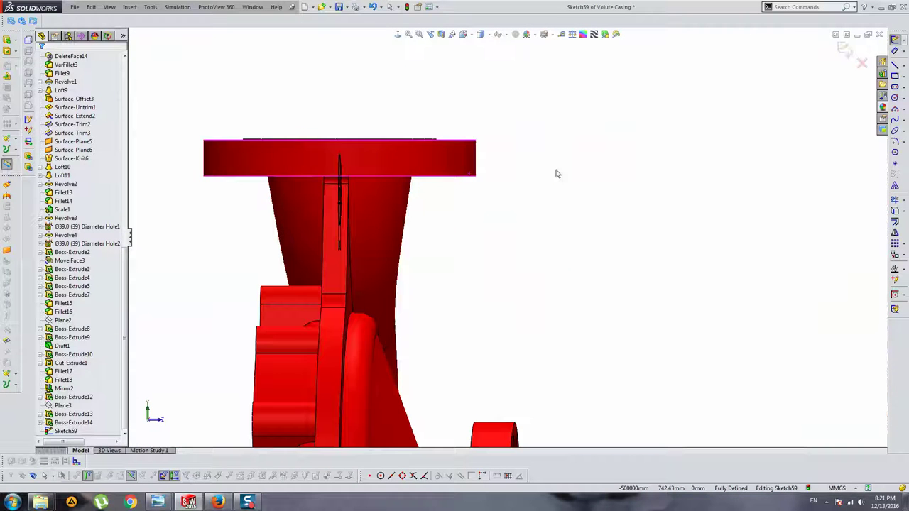
# Extrude the slot sketch Mid Plane to a depth of 290 mm
pyautogui.click(7, 40)
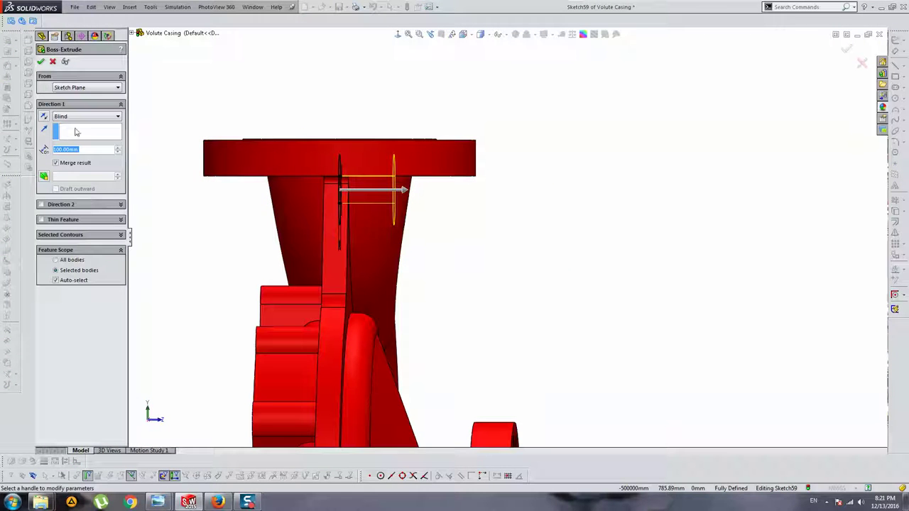
pyautogui.click(77, 119)
pyautogui.click(68, 161)
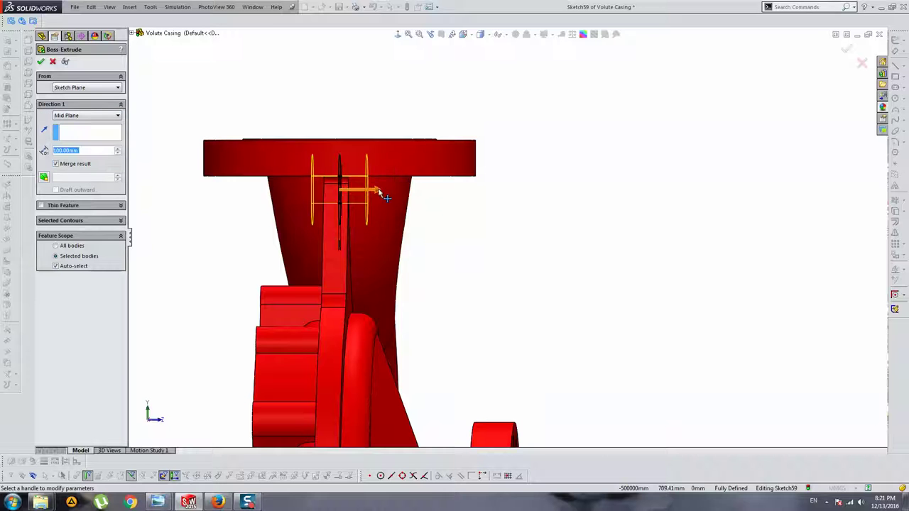
pyautogui.moveTo(380, 192); pyautogui.dragTo(426, 188)
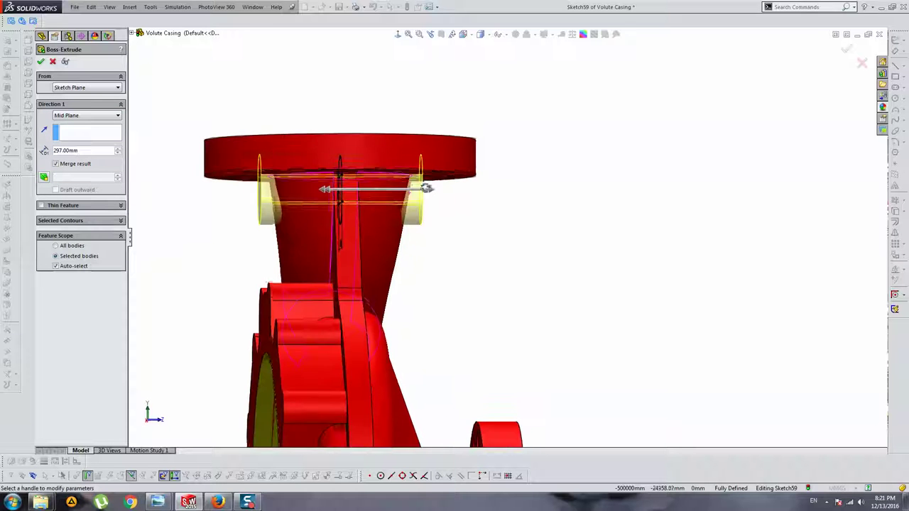
pyautogui.hotkey('ctrl', '1')
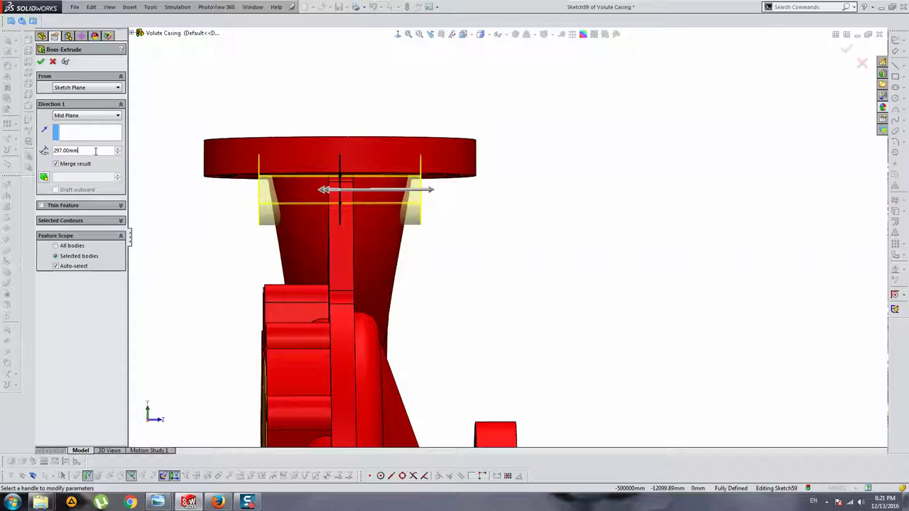
pyautogui.write('390')
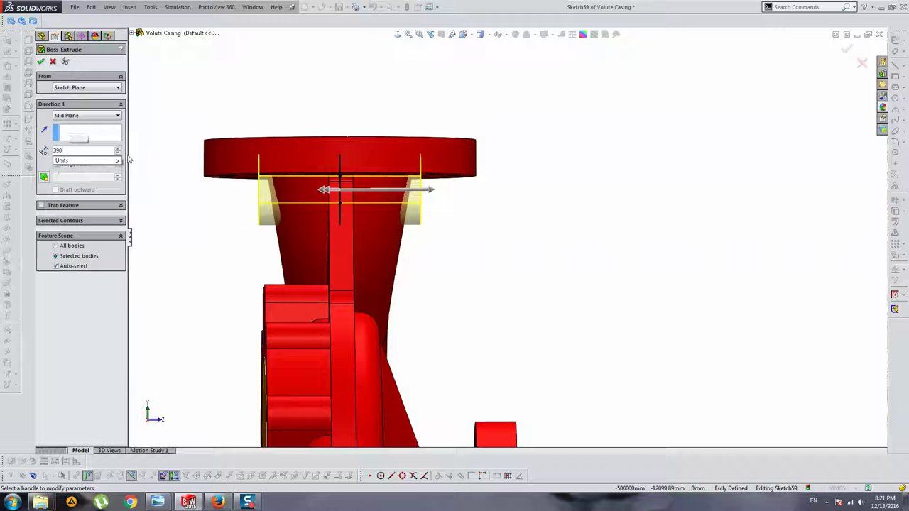
pyautogui.press('Return')
pyautogui.write('29')
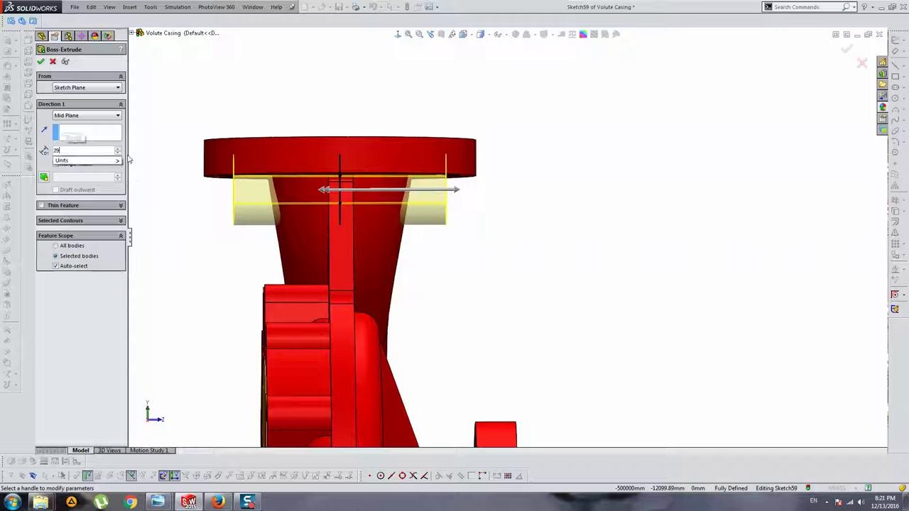
pyautogui.press('Return')
# Limit the extrude's feature scope to Boss-Extrude14 and finish Boss-Extrude15
pyautogui.click(72, 268)
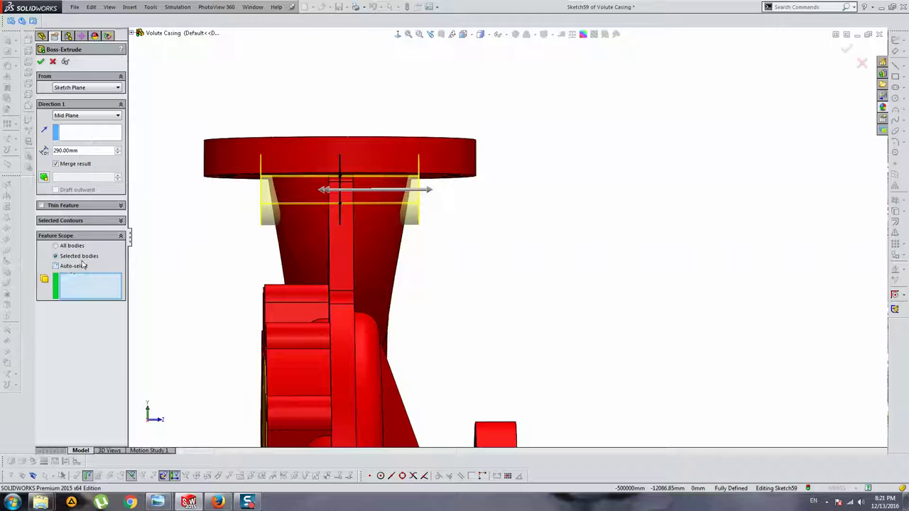
pyautogui.click(286, 252)
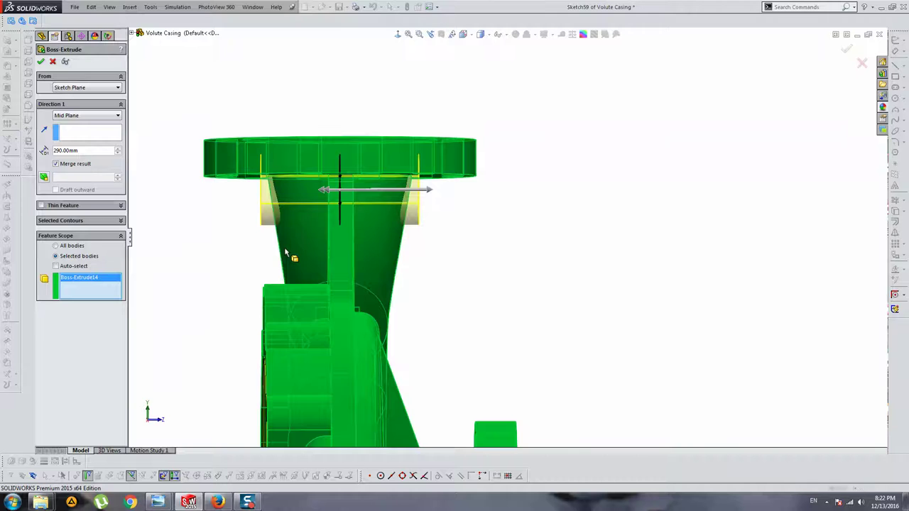
pyautogui.press('Return')
pyautogui.moveTo(284, 248)
pyautogui.mouseDown(button='middle')
pyautogui.moveTo(405, 227)
pyautogui.moveTo(419, 251)
pyautogui.moveTo(540, 296)
pyautogui.moveTo(649, 294)
pyautogui.moveTo(594, 328)
pyautogui.moveTo(492, 297)
pyautogui.moveTo(567, 265)
pyautogui.moveTo(541, 292)
pyautogui.moveTo(629, 281)
pyautogui.moveTo(721, 293)
pyautogui.moveTo(555, 301)
pyautogui.mouseUp(button='middle')
pyautogui.moveTo(427, 290); pyautogui.dragTo(524, 308, button='middle')
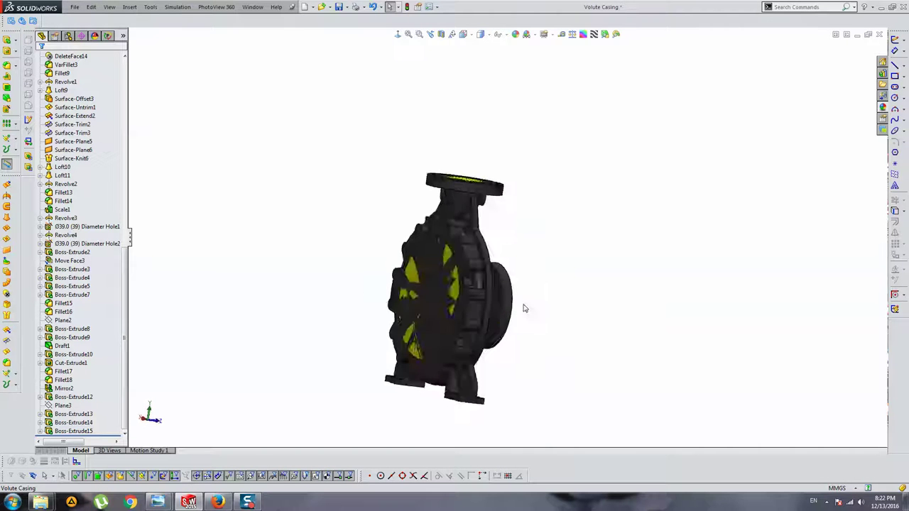
pyautogui.scroll(-5, 523, 308)
pyautogui.scroll(-3, 483, 284)
pyautogui.scroll(-2, 472, 235)
pyautogui.moveTo(472, 236)
pyautogui.mouseDown(button='middle')
pyautogui.moveTo(504, 231)
pyautogui.moveTo(420, 191)
pyautogui.moveTo(320, 199)
pyautogui.mouseUp(button='middle')
pyautogui.scroll(3, 505, 232)
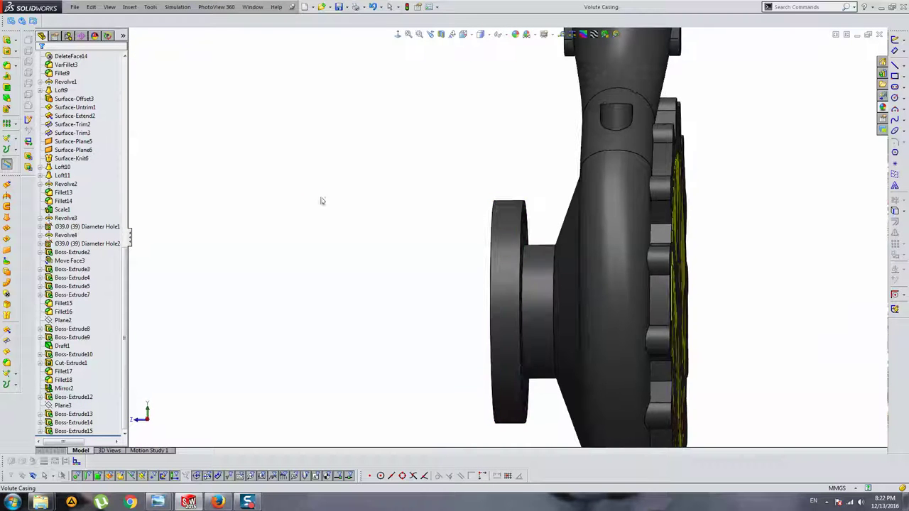
pyautogui.moveTo(476, 224)
pyautogui.mouseDown(button='middle')
pyautogui.moveTo(458, 217)
pyautogui.moveTo(512, 246)
pyautogui.moveTo(488, 176)
pyautogui.mouseUp(button='middle')
pyautogui.scroll(3, 497, 234)
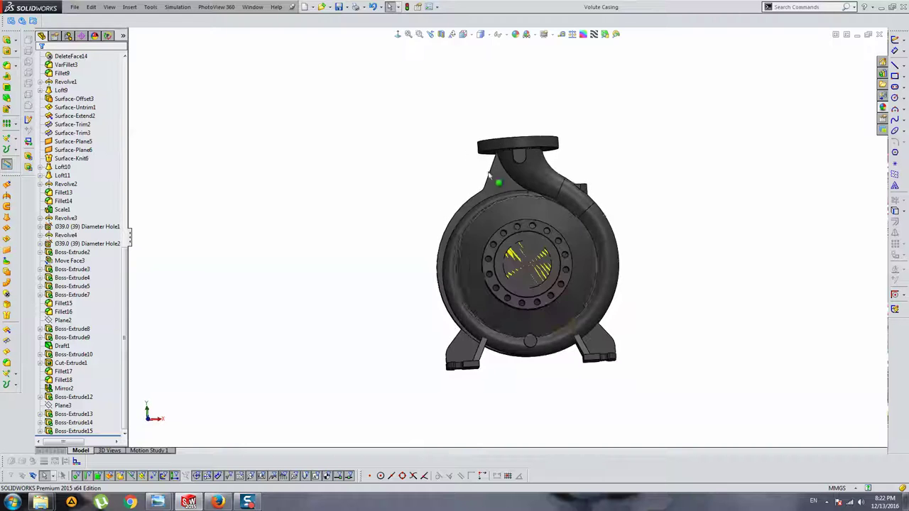
pyautogui.moveTo(552, 199)
pyautogui.mouseDown(button='middle')
pyautogui.moveTo(557, 220)
pyautogui.moveTo(511, 220)
pyautogui.mouseUp(button='middle')
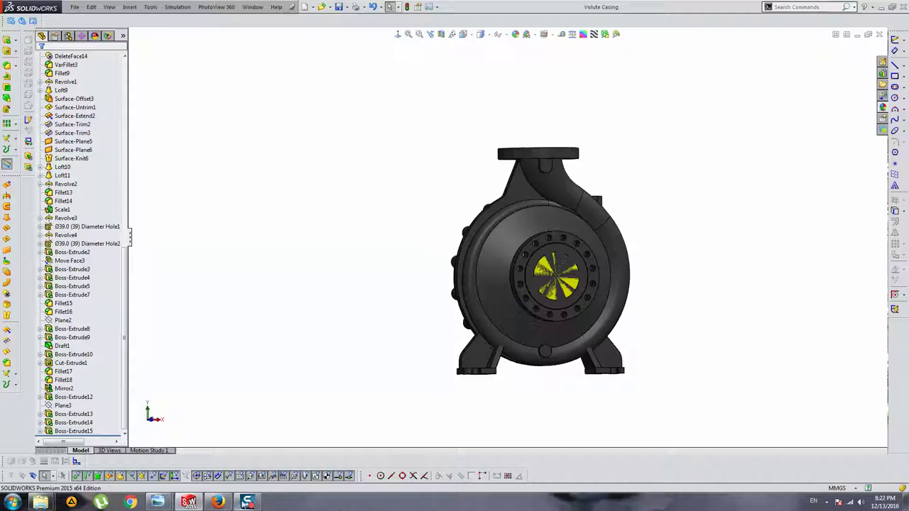
pyautogui.moveTo(553, 273)
pyautogui.mouseDown(button='middle')
pyautogui.moveTo(569, 267)
pyautogui.moveTo(530, 253)
pyautogui.moveTo(519, 236)
pyautogui.mouseUp(button='middle')
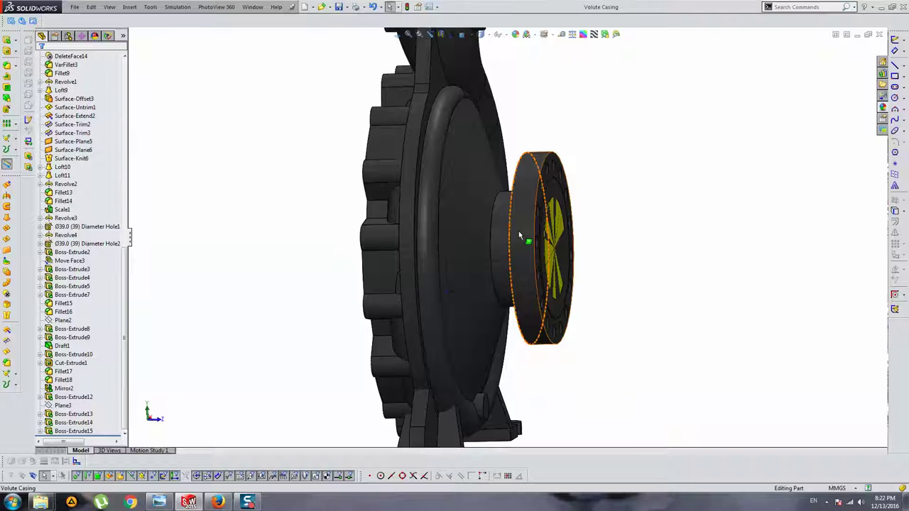
pyautogui.click(519, 236)
pyautogui.scroll(8, 121, 273)
pyautogui.scroll(6, 121, 273)
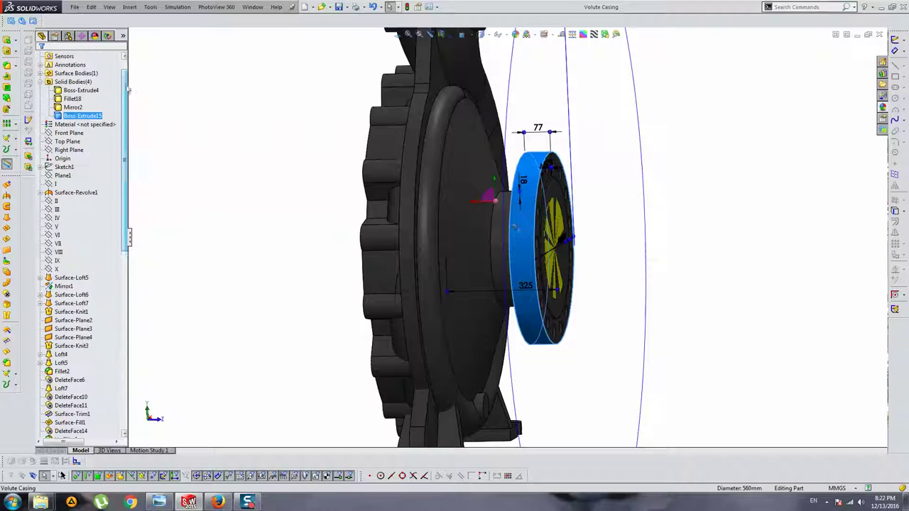
pyautogui.moveTo(455, 213)
pyautogui.mouseDown(button='middle')
pyautogui.moveTo(374, 209)
pyautogui.moveTo(443, 193)
pyautogui.mouseUp(button='middle')
pyautogui.press('Escape')
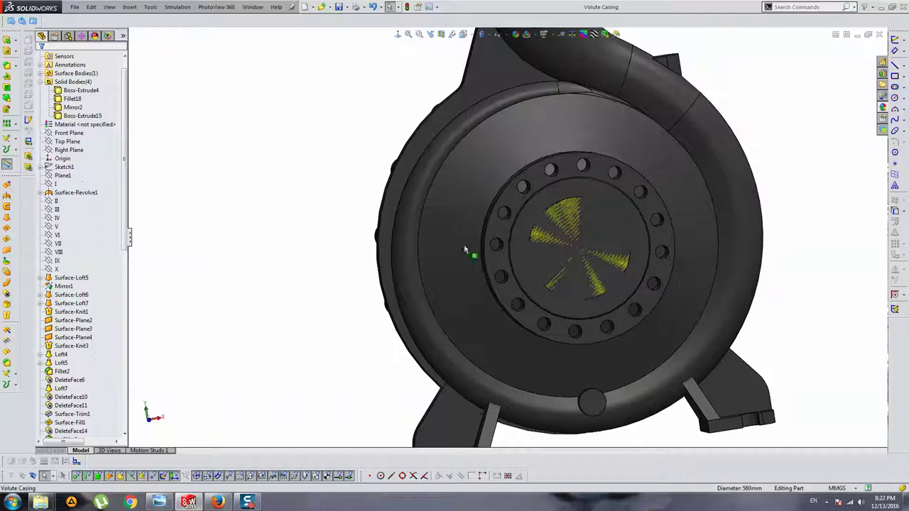
pyautogui.moveTo(465, 250)
pyautogui.mouseDown(button='middle')
pyautogui.moveTo(495, 236)
pyautogui.moveTo(489, 241)
pyautogui.moveTo(745, 274)
pyautogui.moveTo(641, 269)
pyautogui.moveTo(712, 246)
pyautogui.moveTo(663, 259)
pyautogui.moveTo(684, 246)
pyautogui.moveTo(748, 254)
pyautogui.moveTo(637, 247)
pyautogui.mouseUp(button='middle')
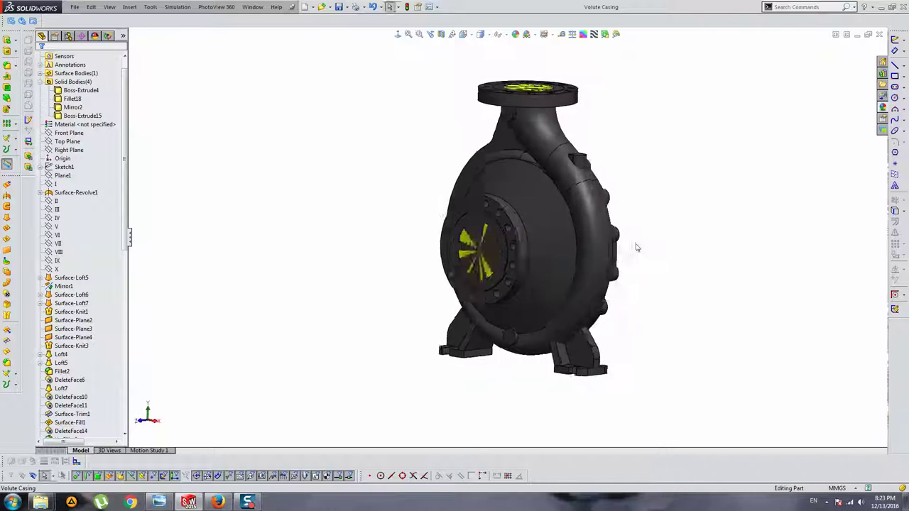
pyautogui.hotkey('ctrl', '1')
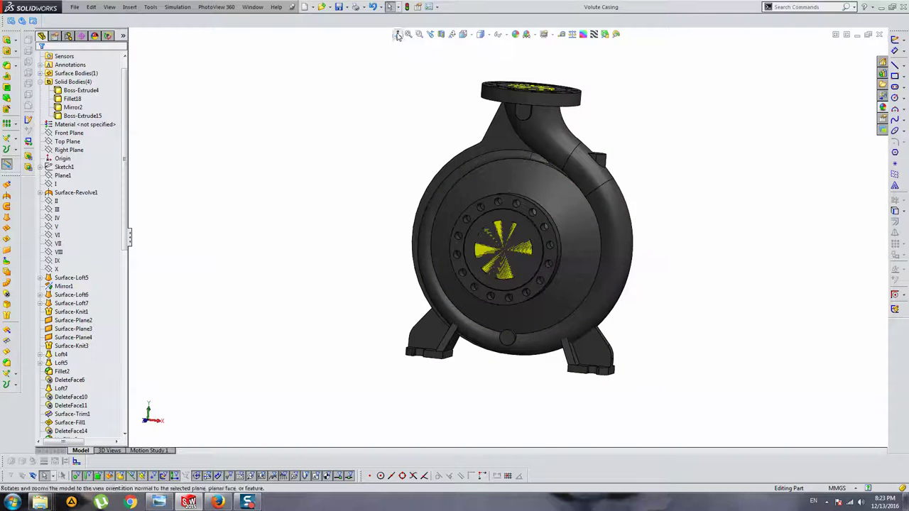
# View the Front Plane straight on and open Sketch60 on it
pyautogui.click(397, 36)
pyautogui.click(69, 133)
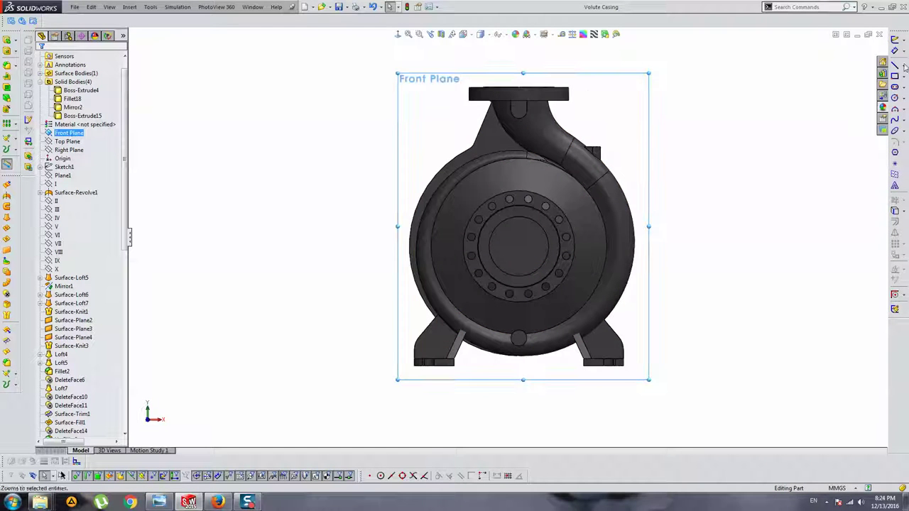
pyautogui.click(902, 41)
pyautogui.click(851, 64)
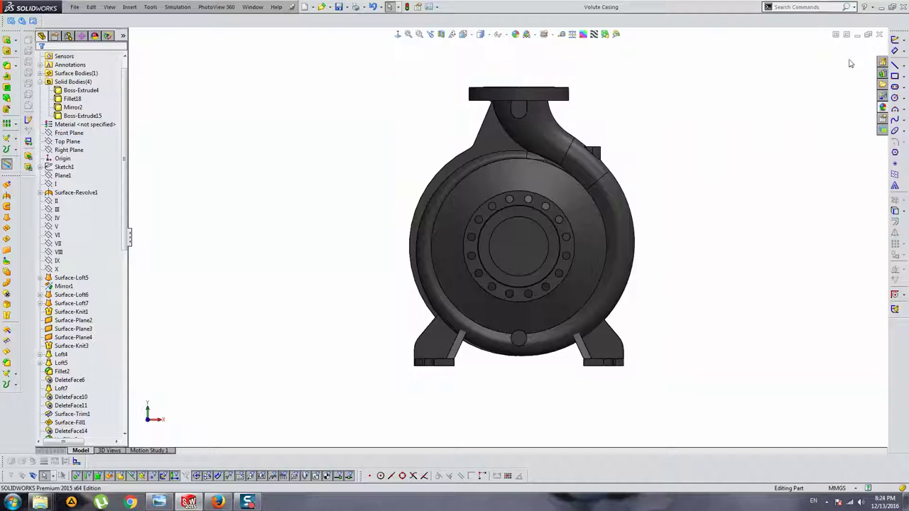
pyautogui.click(895, 40)
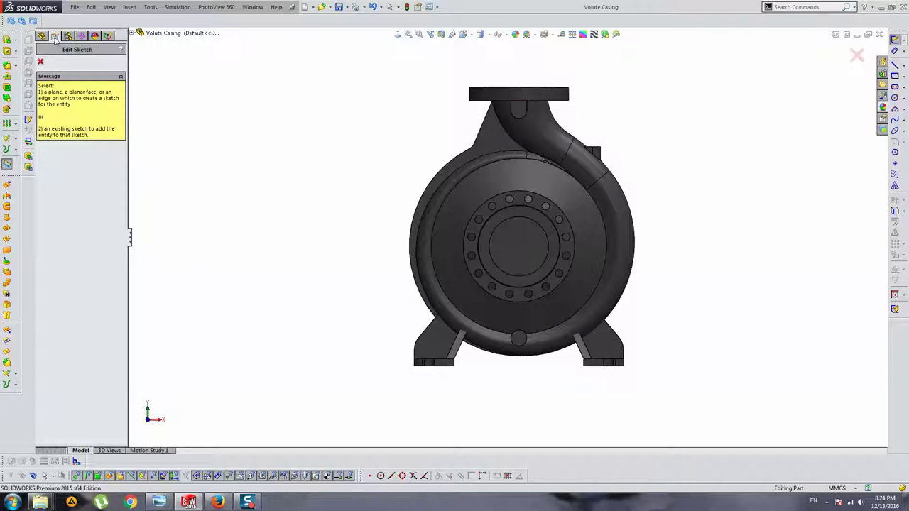
pyautogui.click(42, 36)
pyautogui.click(69, 133)
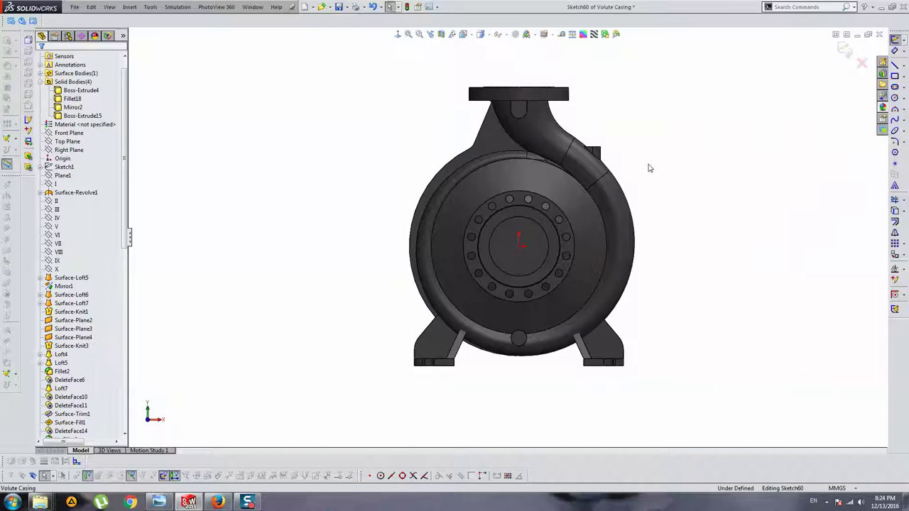
pyautogui.scroll(-2, 682, 177)
pyautogui.scroll(-5, 629, 183)
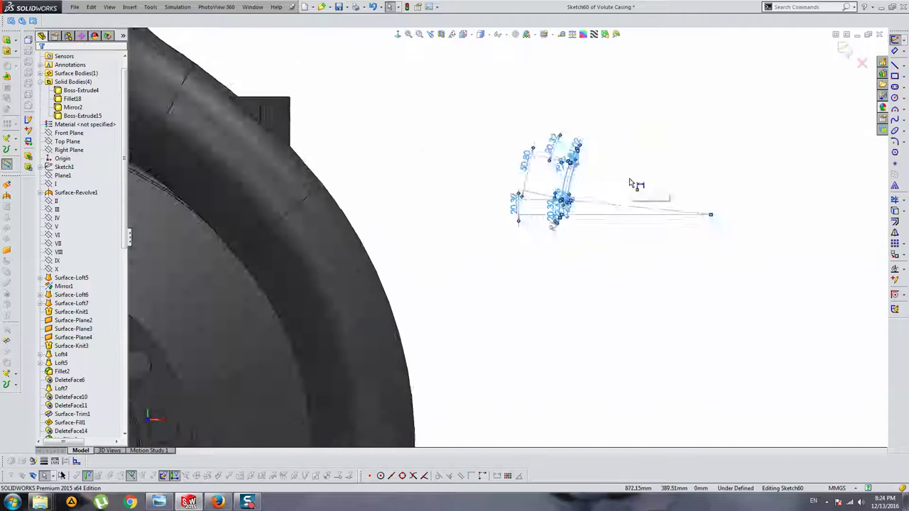
pyautogui.hotkey('ctrl', '8')
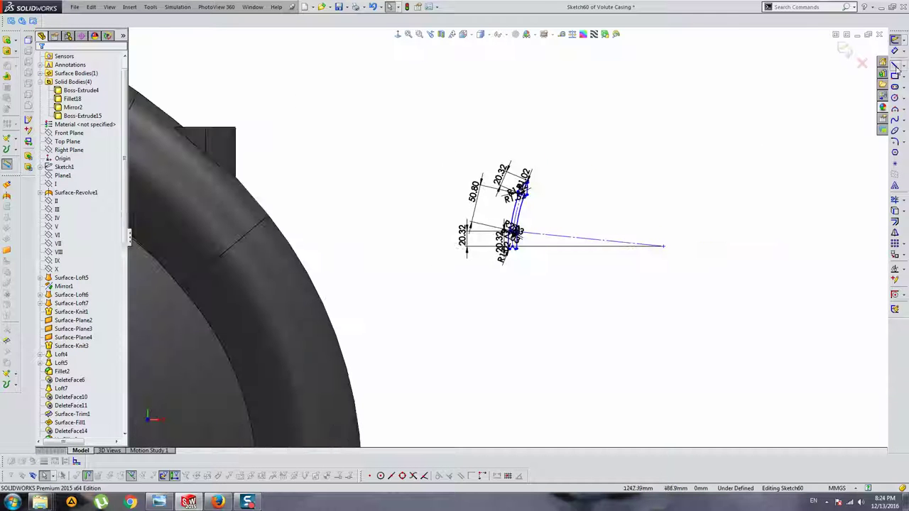
# Draw a vertical line next to the arrow as a mirror axis; a first mirror attempt is abandoned
pyautogui.click(894, 66)
pyautogui.click(658, 138)
pyautogui.click(658, 306)
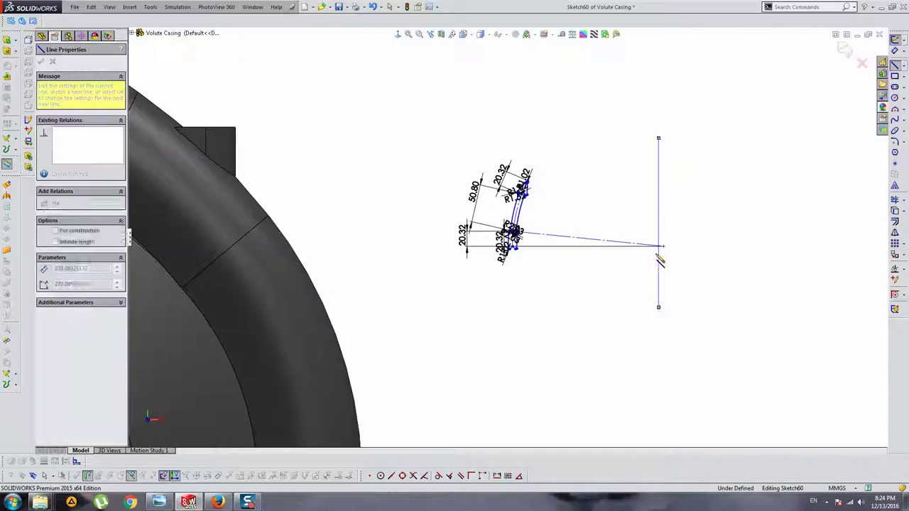
pyautogui.press('Escape')
pyautogui.click(658, 203)
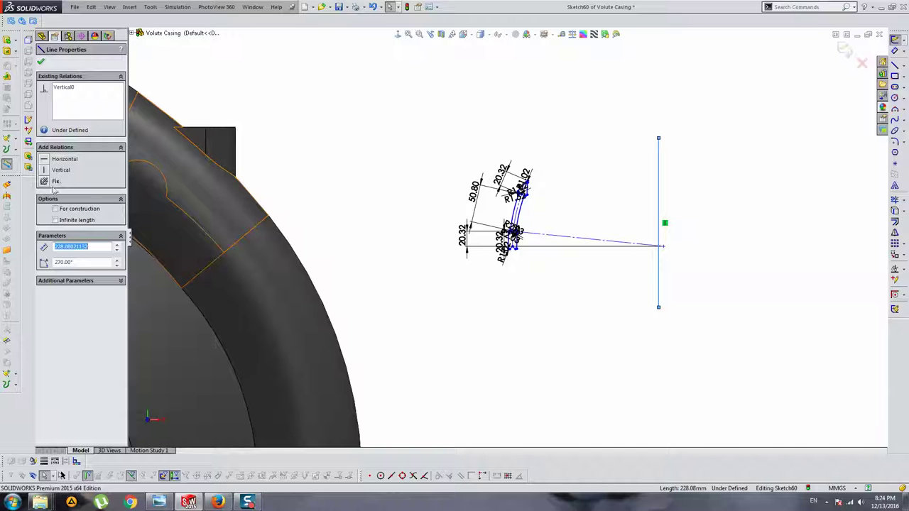
pyautogui.press('Escape')
pyautogui.click(895, 235)
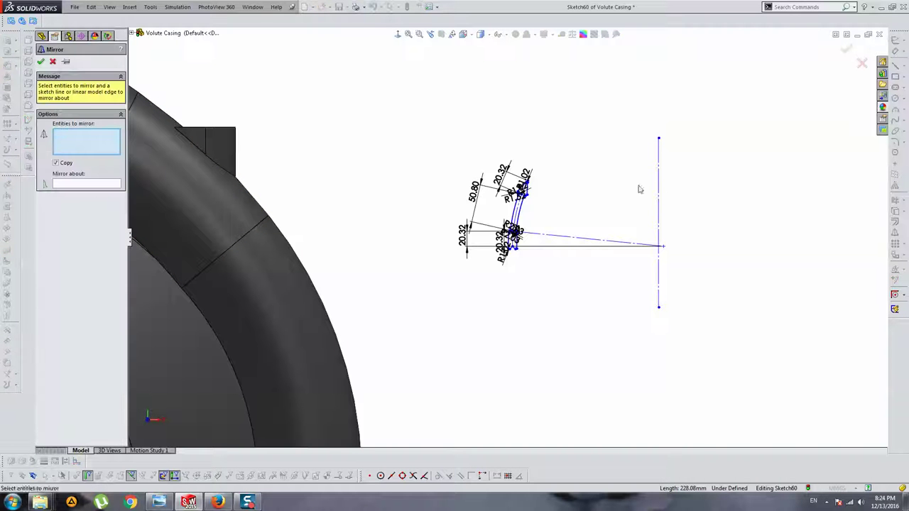
pyautogui.click(660, 188)
pyautogui.moveTo(396, 113); pyautogui.dragTo(572, 312)
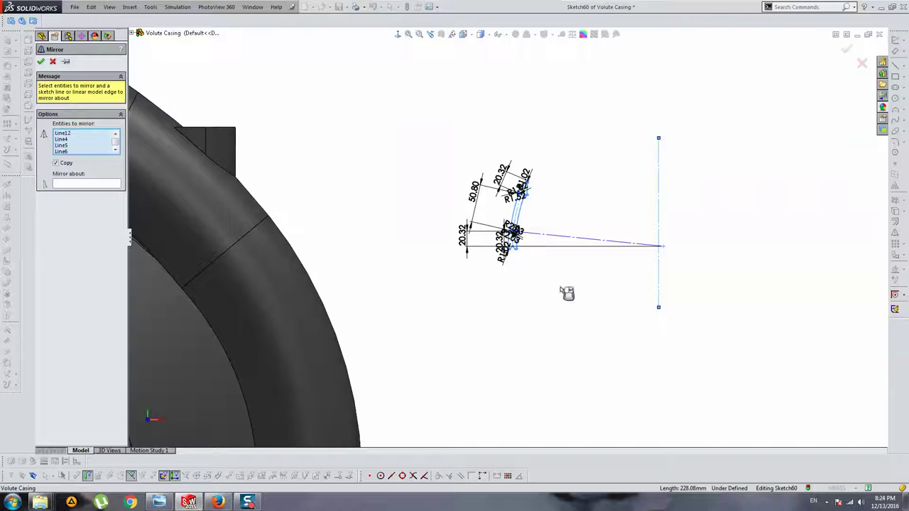
pyautogui.press('Escape')
# Mirror the arrow outline about the vertical line
pyautogui.scroll(-3, 554, 298)
pyautogui.scroll(-2, 634, 219)
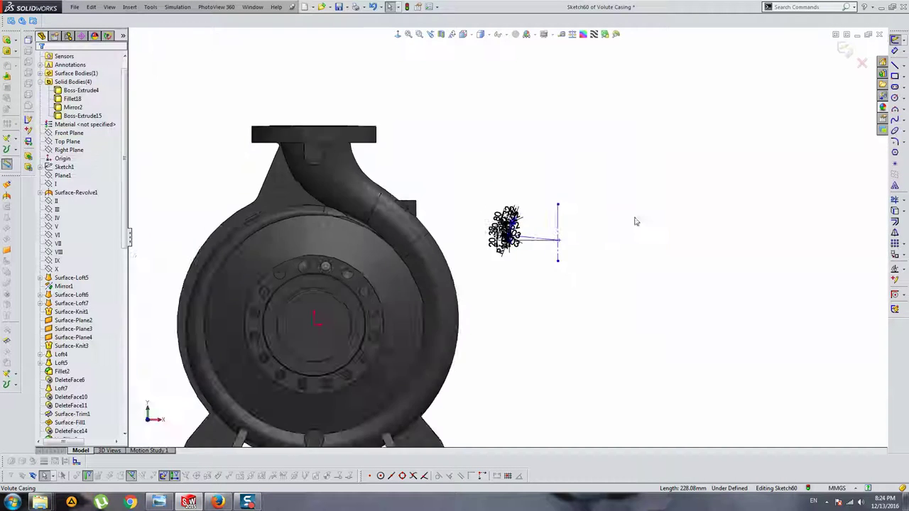
pyautogui.scroll(5, 456, 189)
pyautogui.scroll(1, 457, 189)
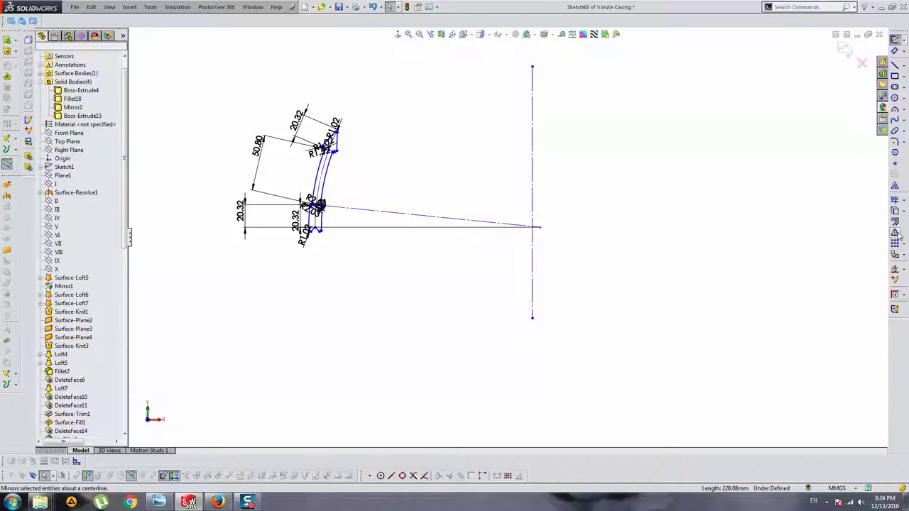
pyautogui.click(895, 234)
pyautogui.click(536, 155)
pyautogui.scroll(-2, 290, 156)
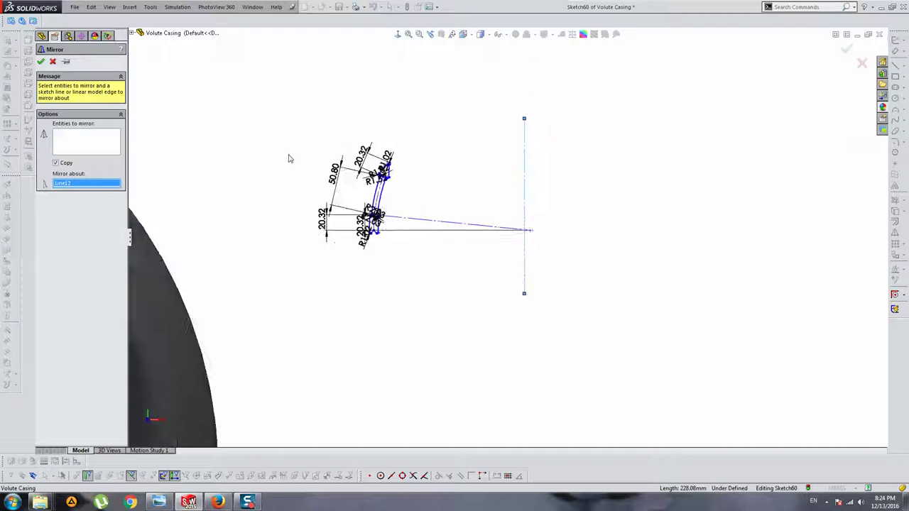
pyautogui.scroll(-1, 262, 128)
pyautogui.click(74, 140)
pyautogui.moveTo(318, 117); pyautogui.dragTo(487, 304)
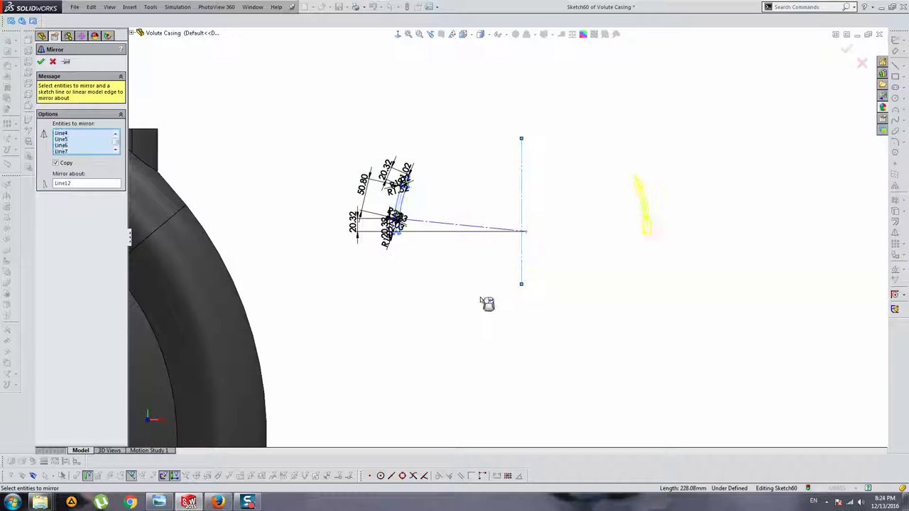
pyautogui.rightClick(486, 304)
# Delete the original arrow outline and mirror line, leaving only the flipped copy
pyautogui.moveTo(320, 95); pyautogui.dragTo(566, 315)
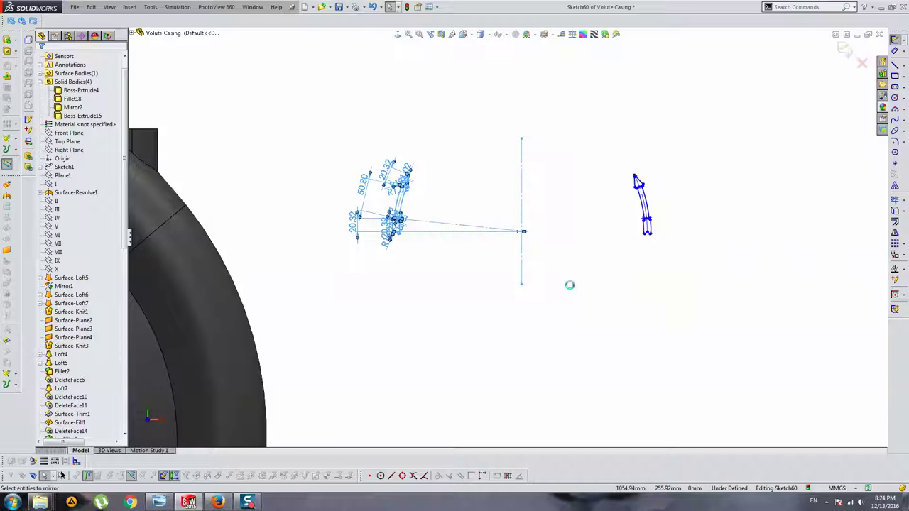
pyautogui.press('Delete')
pyautogui.scroll(2, 521, 248)
pyautogui.scroll(-3, 478, 270)
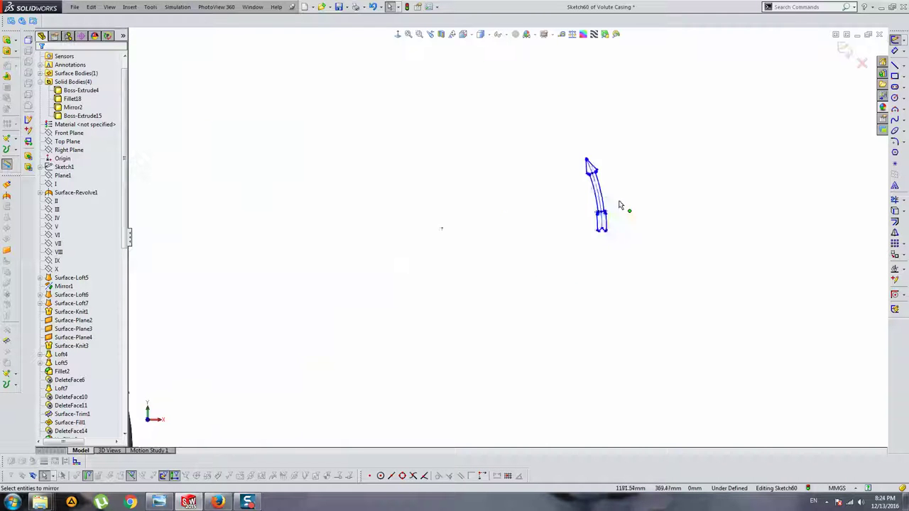
pyautogui.scroll(-1, 591, 209)
pyautogui.scroll(2, 490, 280)
pyautogui.scroll(1, 597, 219)
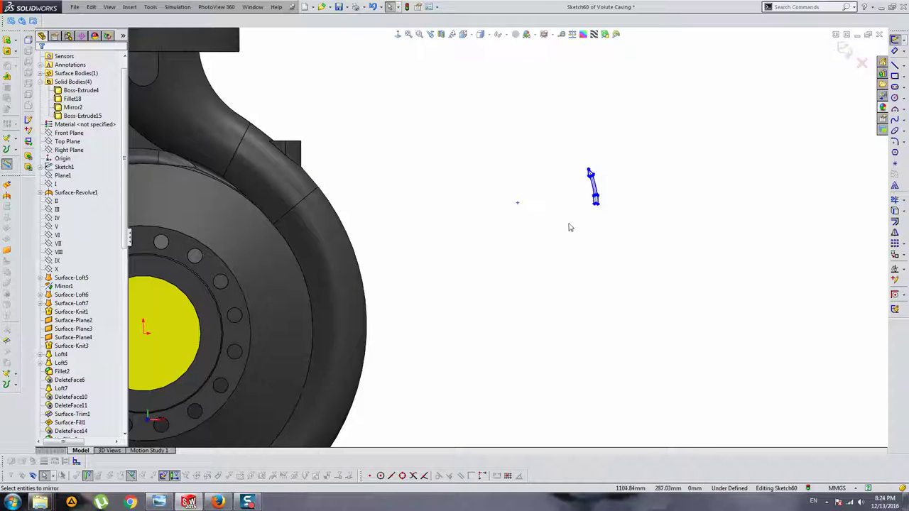
pyautogui.scroll(2, 568, 228)
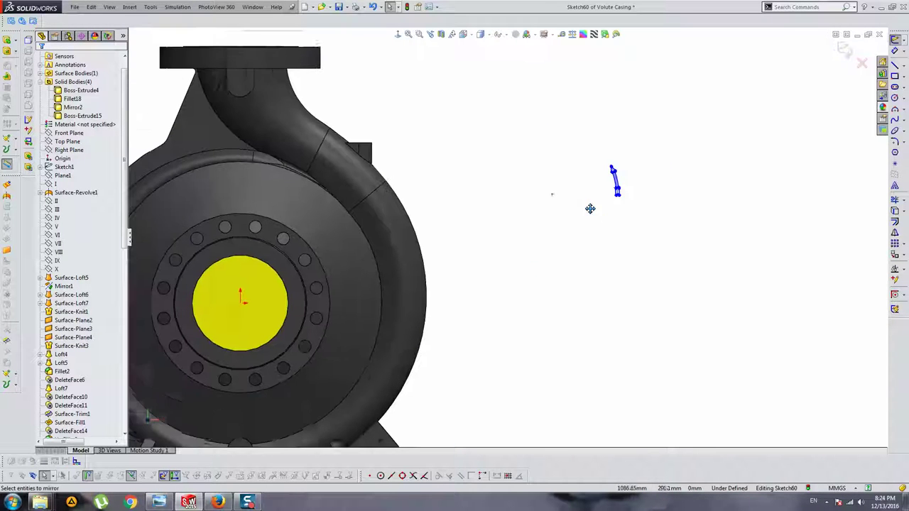
# Scale arrow lines Line15–Line18 by a factor of 2.5 about the arrow's base point
pyautogui.click(903, 246)
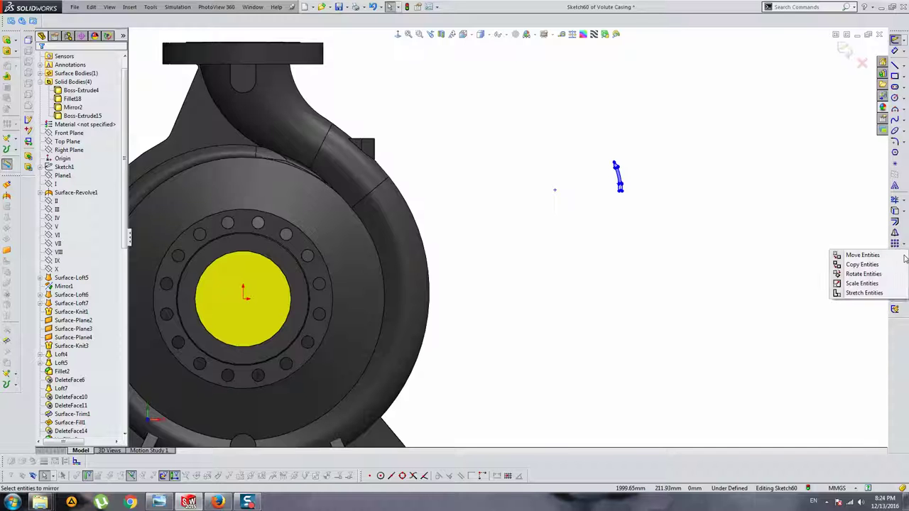
pyautogui.click(861, 283)
pyautogui.moveTo(536, 107); pyautogui.dragTo(718, 263)
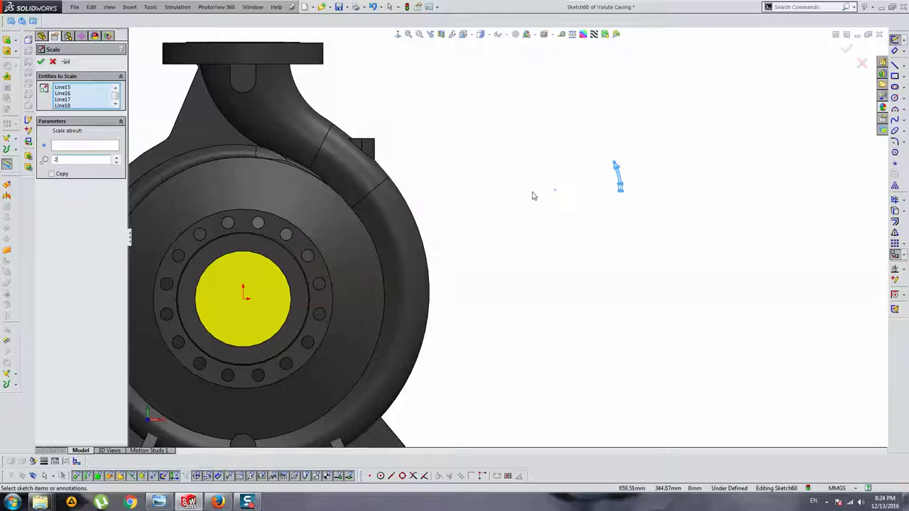
pyautogui.click(85, 148)
pyautogui.click(619, 190)
pyautogui.write('.5')
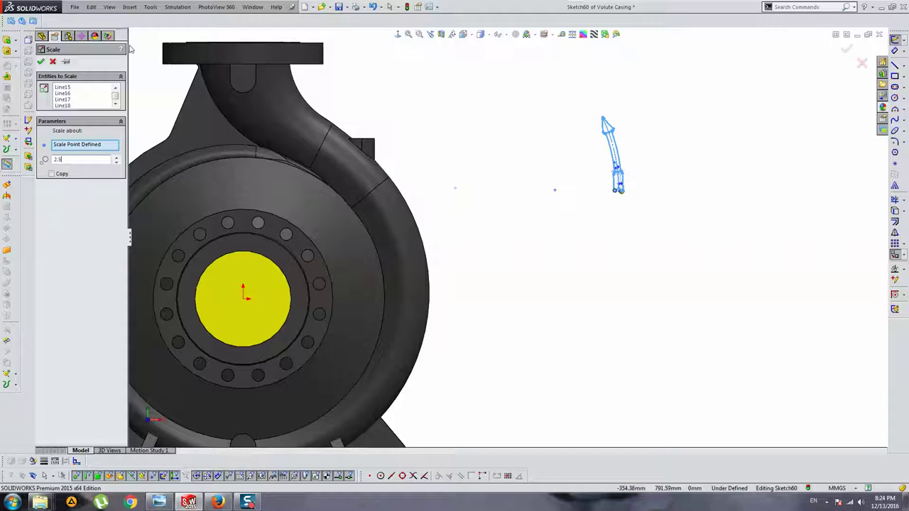
pyautogui.click(41, 61)
pyautogui.moveTo(558, 90); pyautogui.dragTo(657, 213)
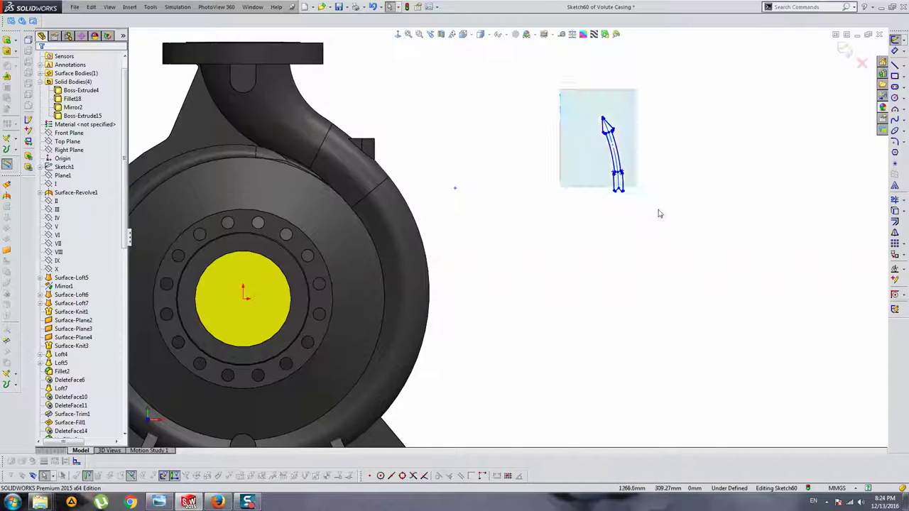
pyautogui.scroll(-3, 625, 170)
# Make a block from the selected arrow geometry
pyautogui.rightClick(587, 151)
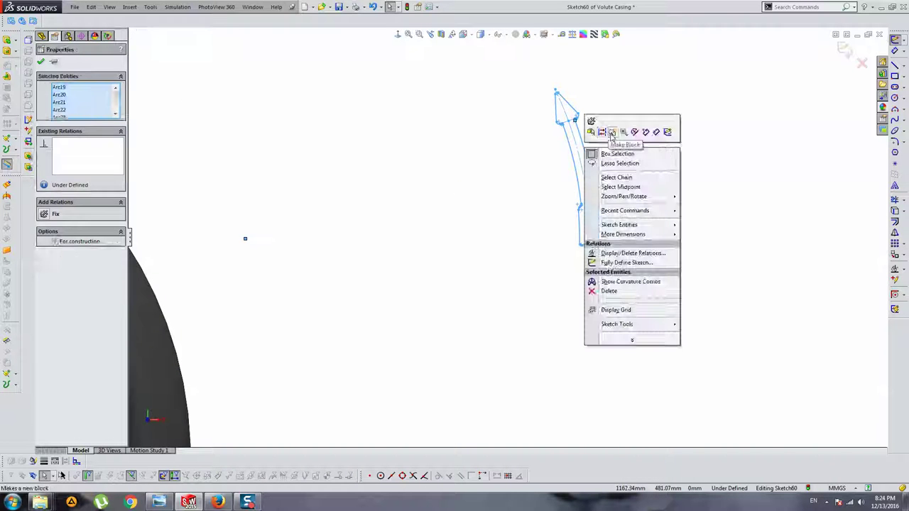
pyautogui.click(614, 279)
pyautogui.click(41, 62)
pyautogui.scroll(2, 479, 217)
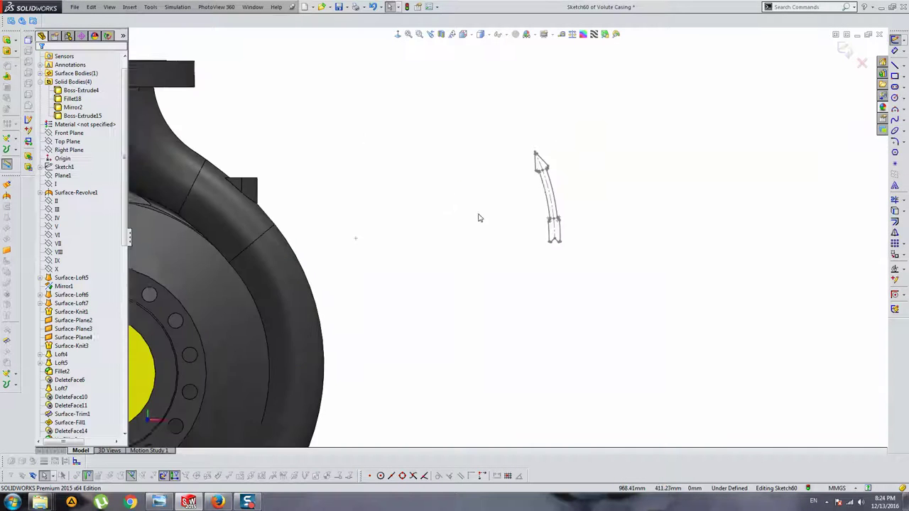
pyautogui.scroll(3, 568, 173)
pyautogui.scroll(2, 602, 173)
# Move and rotate the arrow block onto the volute's curved right edge
pyautogui.moveTo(600, 174); pyautogui.dragTo(418, 263)
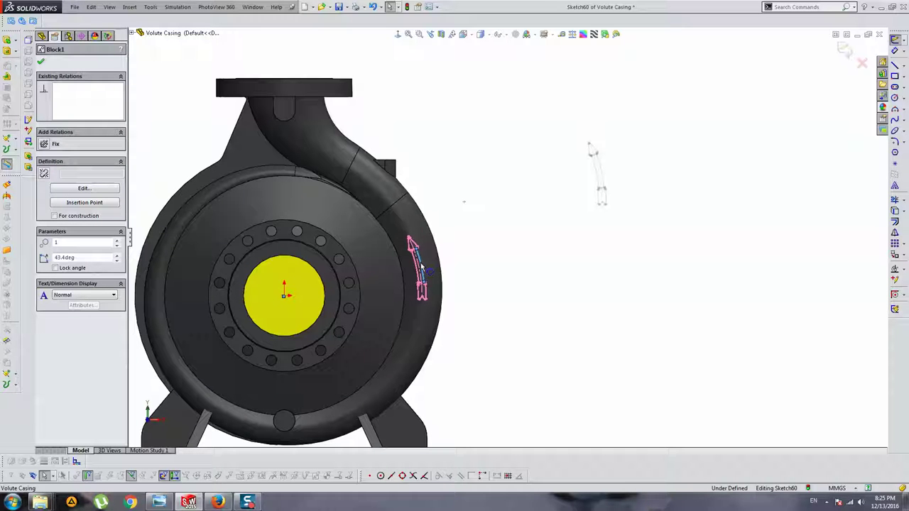
pyautogui.moveTo(422, 268); pyautogui.dragTo(264, 297)
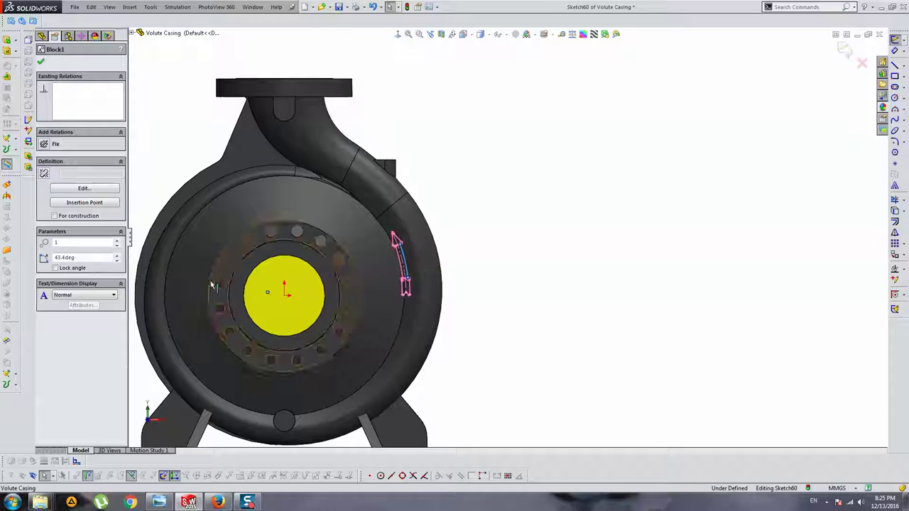
pyautogui.press('Escape')
pyautogui.click(268, 297)
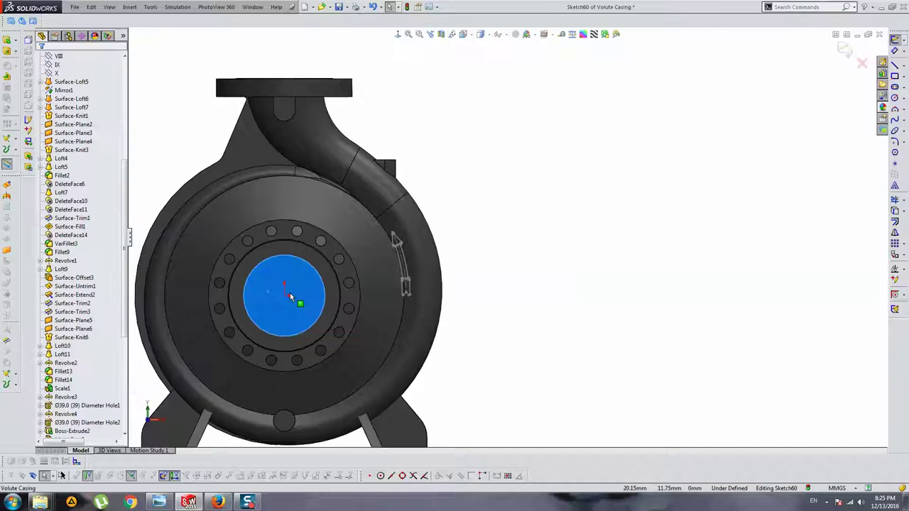
pyautogui.scroll(-3, 290, 293)
pyautogui.moveTo(527, 207); pyautogui.dragTo(813, 185)
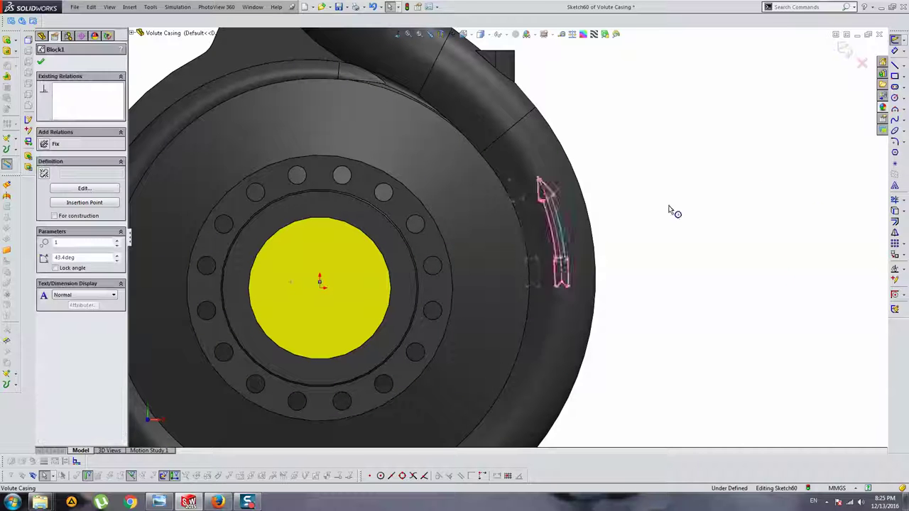
pyautogui.press('Escape')
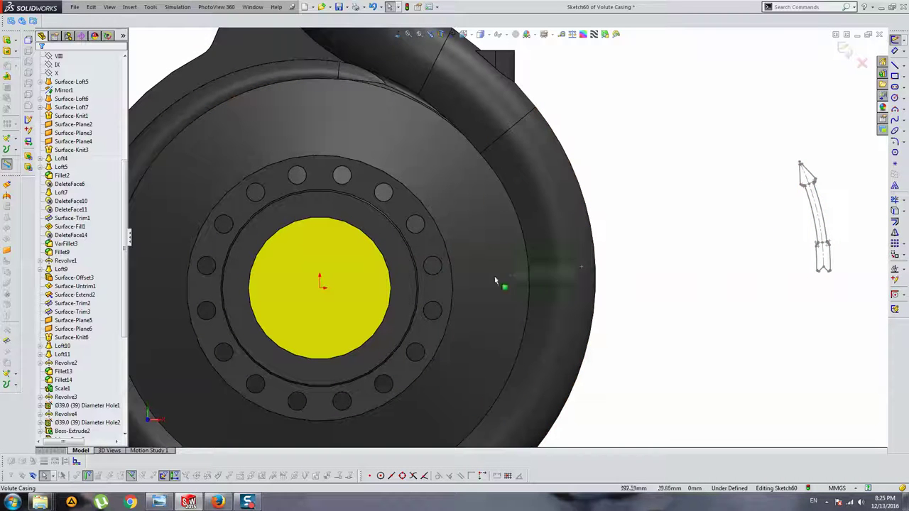
pyautogui.moveTo(817, 199)
pyautogui.mouseDown()
pyautogui.moveTo(869, 186)
pyautogui.moveTo(539, 217)
pyautogui.moveTo(553, 240)
pyautogui.mouseUp()
pyautogui.press('Escape')
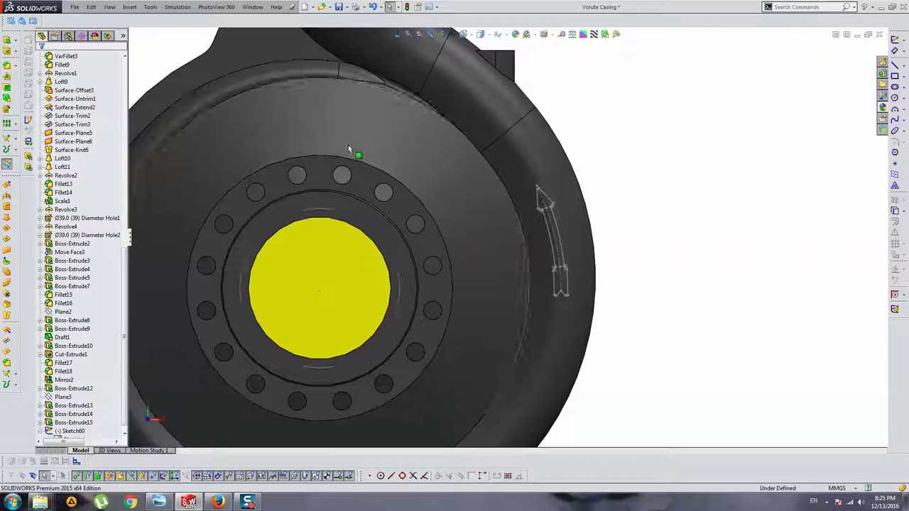
pyautogui.click(555, 221)
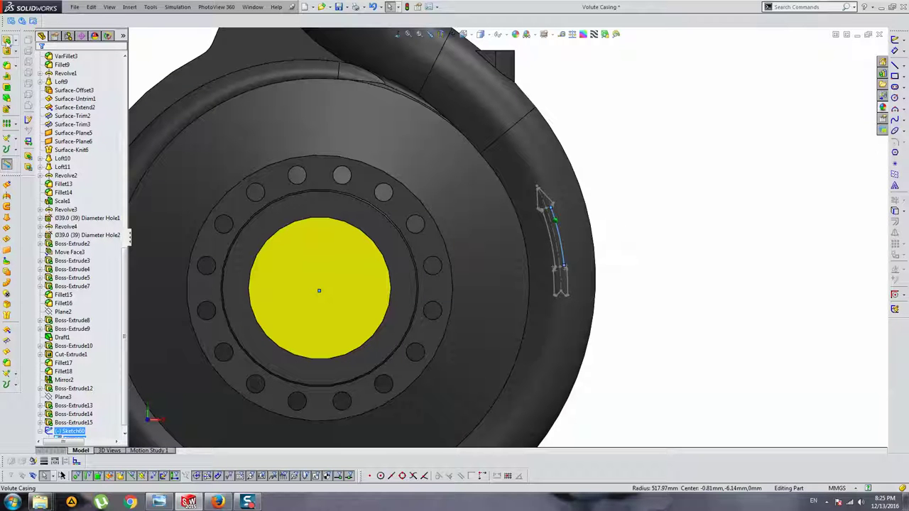
pyautogui.click(6, 40)
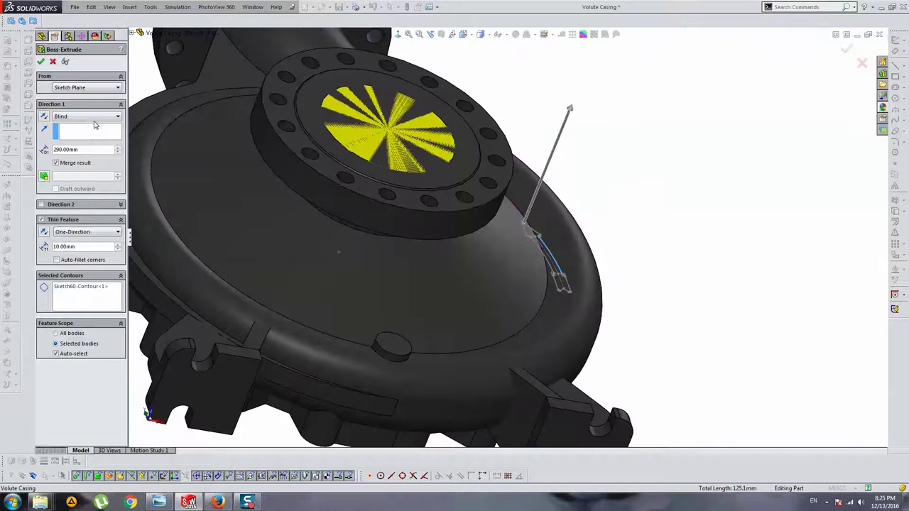
pyautogui.click(75, 117)
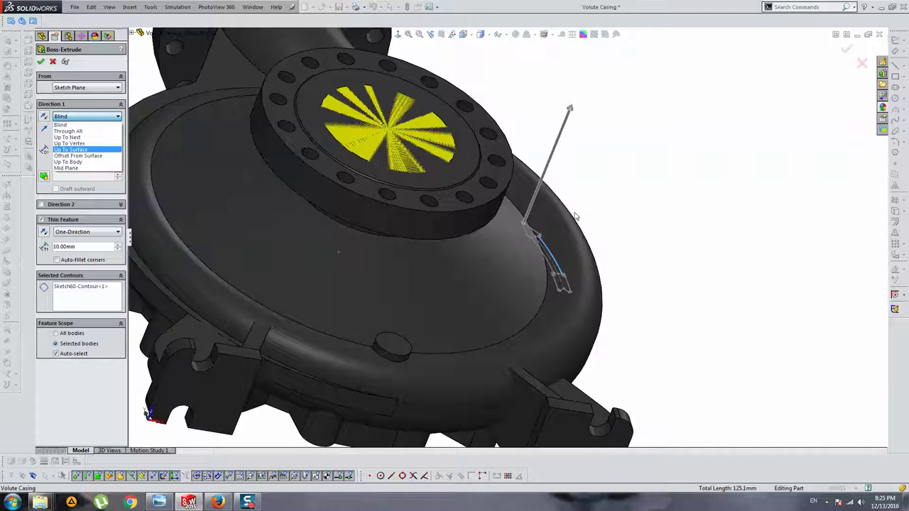
pyautogui.scroll(3, 569, 196)
pyautogui.scroll(-4, 547, 234)
pyautogui.scroll(-2, 511, 222)
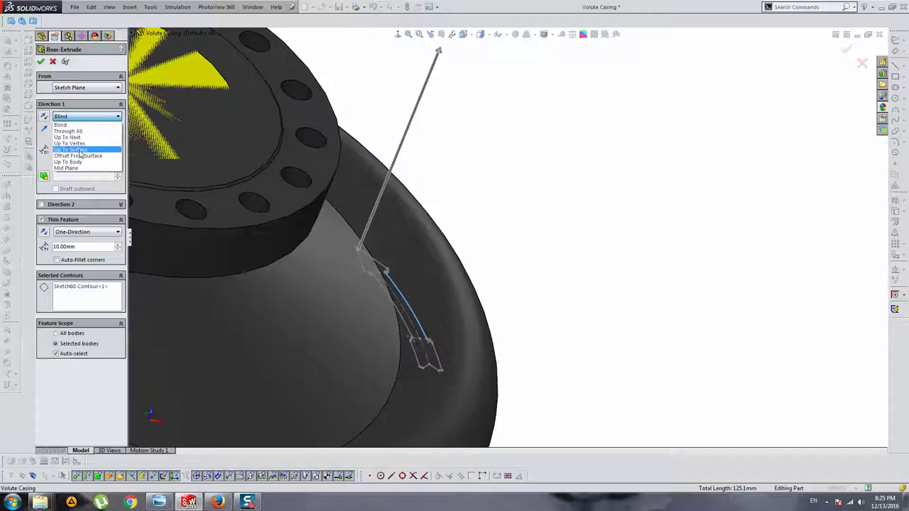
pyautogui.click(77, 156)
pyautogui.click(423, 224)
pyautogui.moveTo(465, 232)
pyautogui.mouseDown(button='middle')
pyautogui.moveTo(453, 197)
pyautogui.moveTo(463, 203)
pyautogui.moveTo(453, 218)
pyautogui.mouseUp(button='middle')
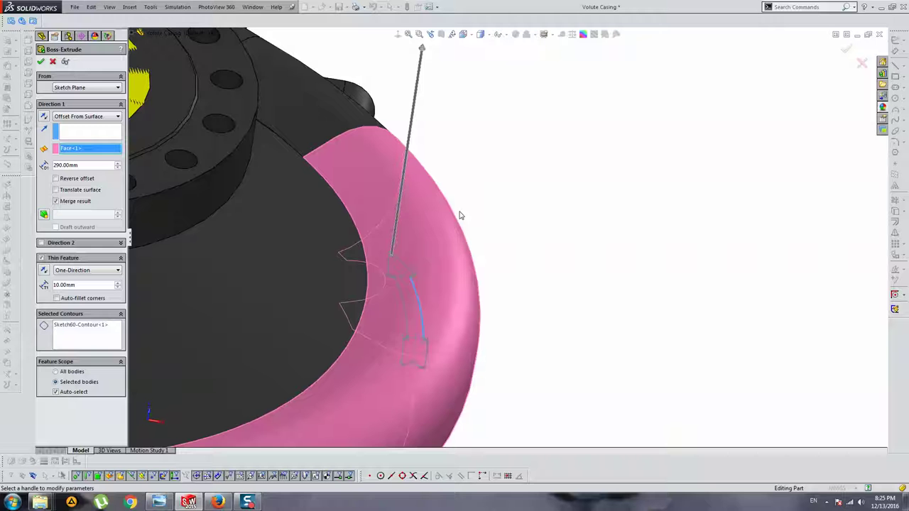
pyautogui.press('Escape')
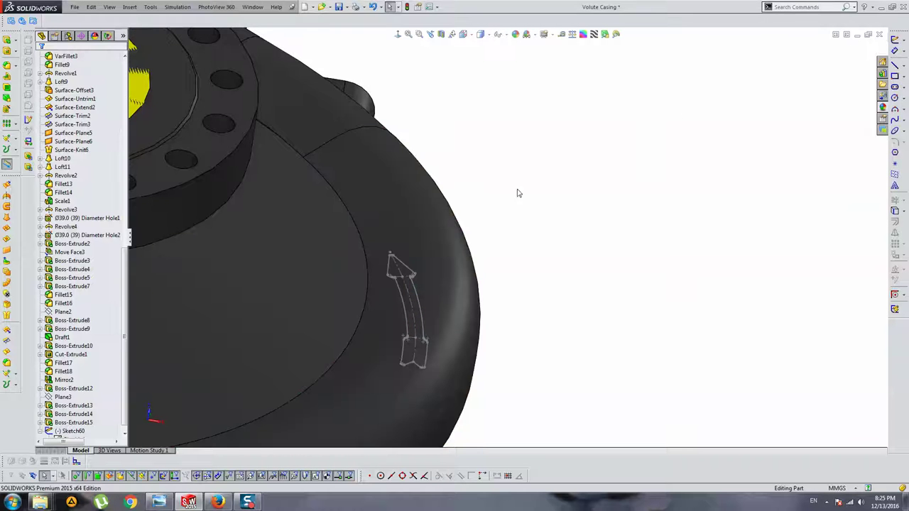
# Switch to the Front view and explode Block1-1 into plain sketch lines and arcs
pyautogui.hotkey('ctrl', '1')
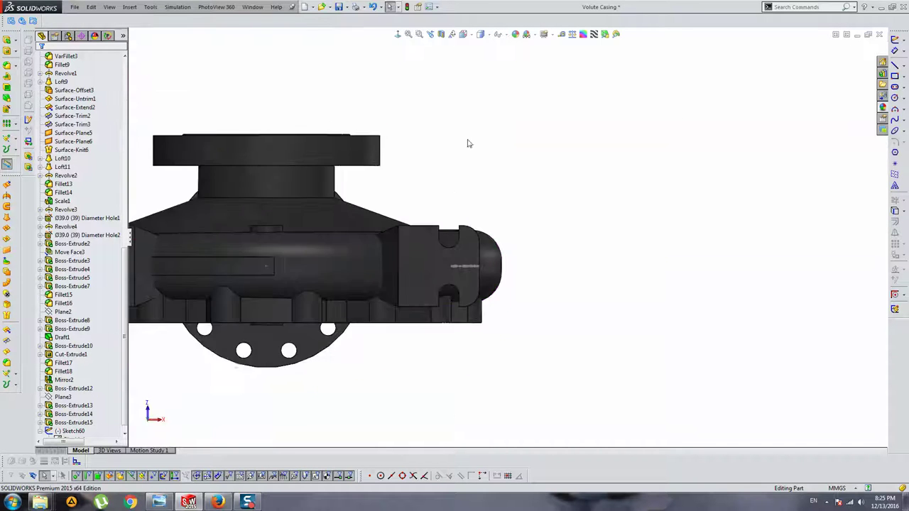
pyautogui.hotkey('ctrl', '1')
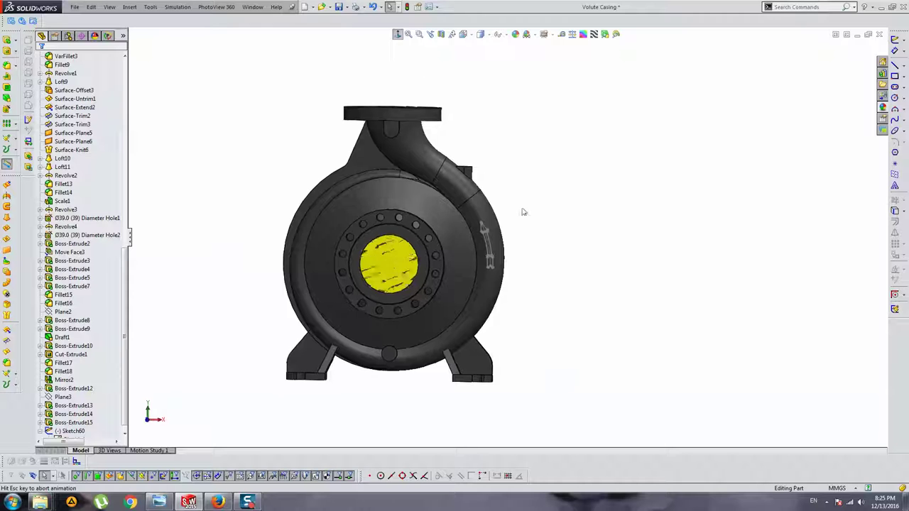
pyautogui.click(483, 240)
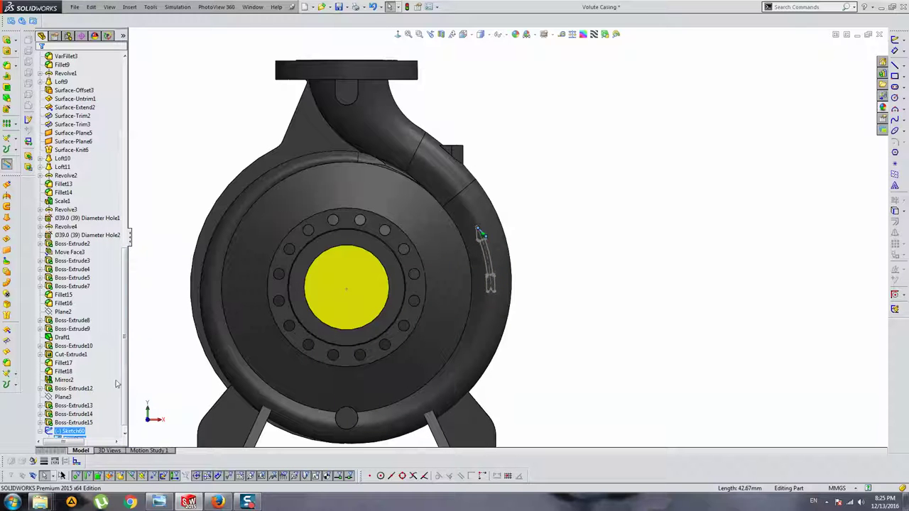
pyautogui.scroll(-1, 78, 412)
pyautogui.rightClick(71, 431)
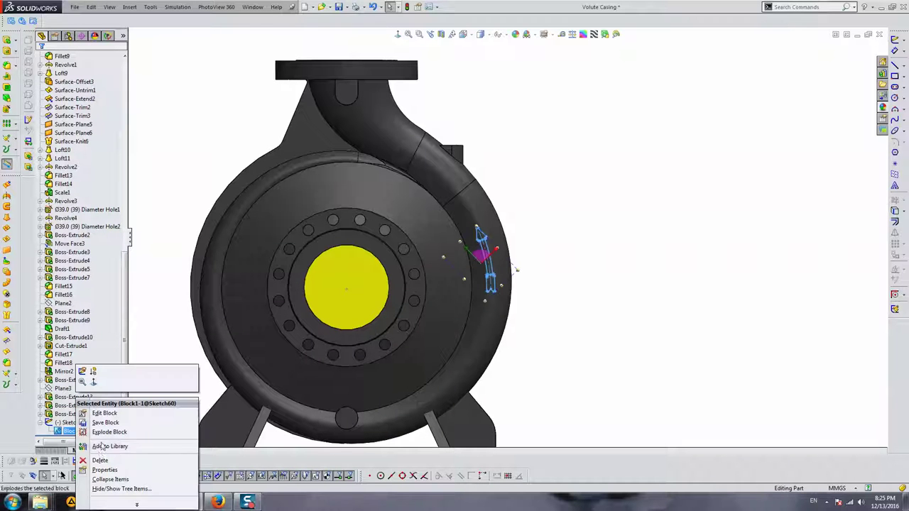
pyautogui.click(108, 432)
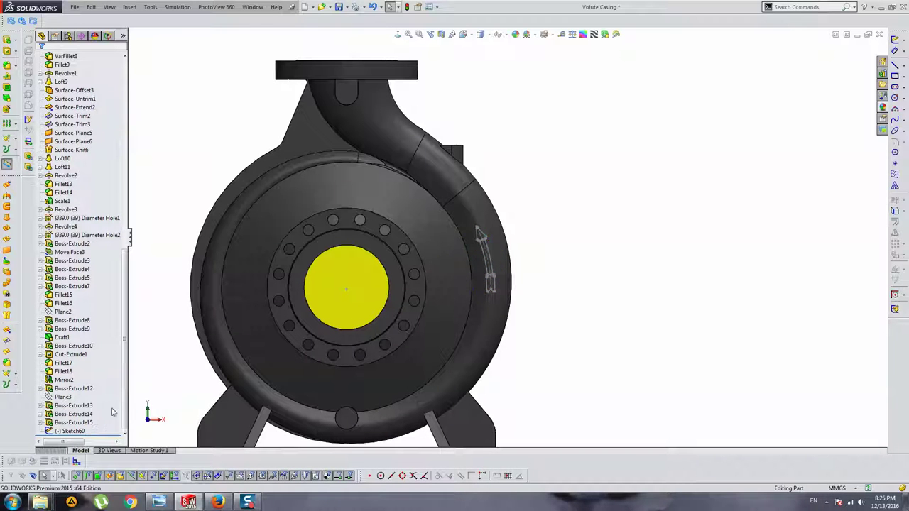
pyautogui.click(71, 431)
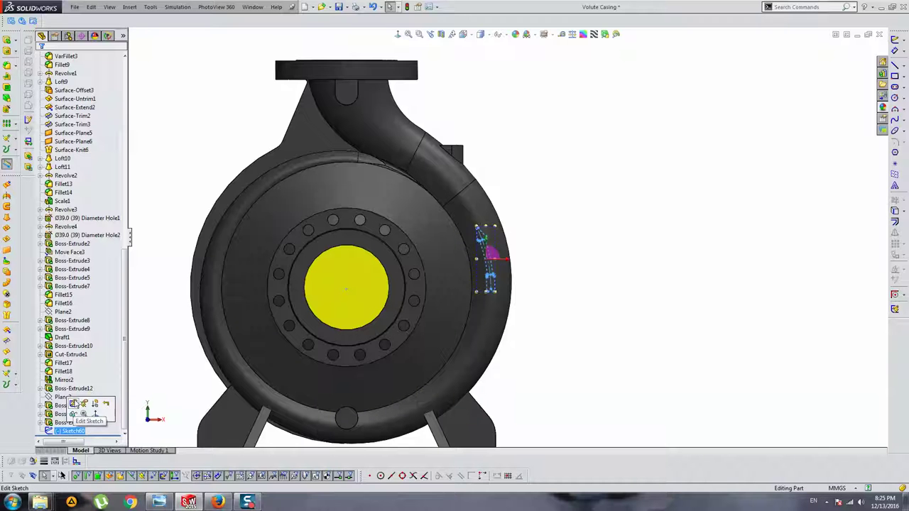
pyautogui.click(74, 404)
# Try a Wrap feature using the Sketch60 arrow, then cancel it
pyautogui.click(131, 7)
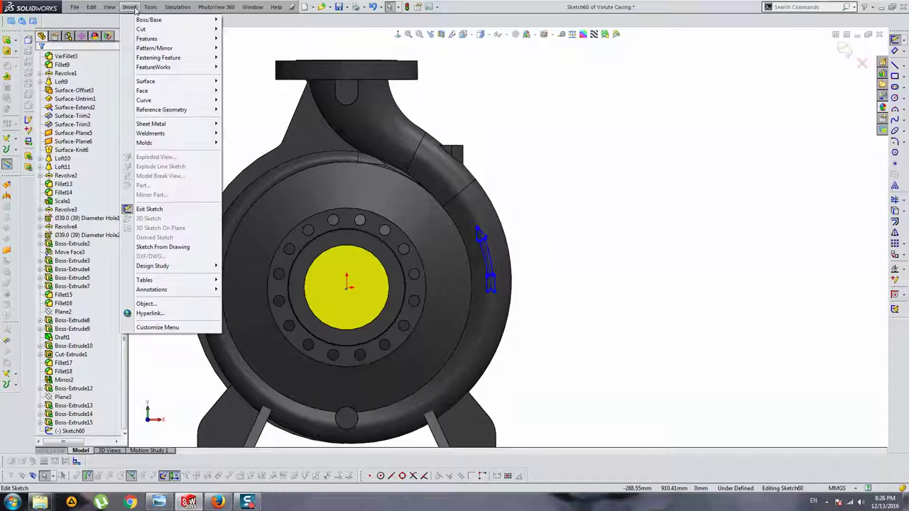
pyautogui.moveTo(147, 38)
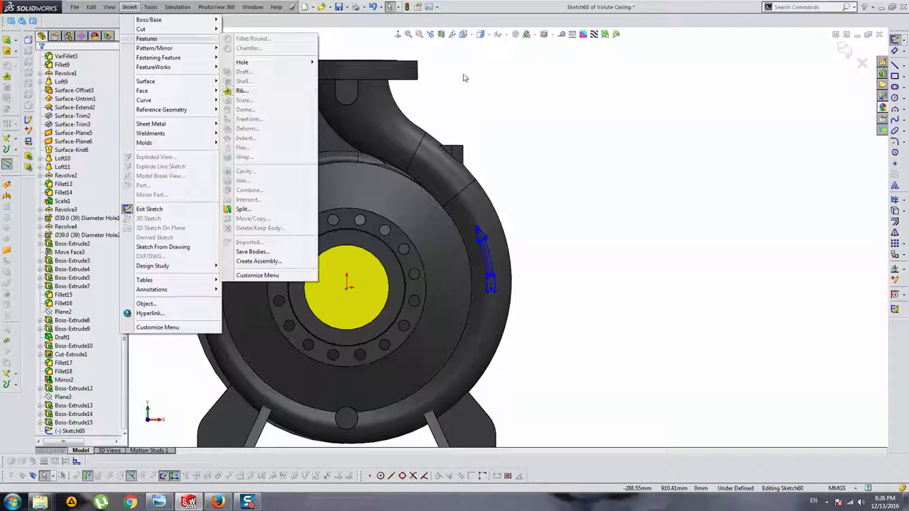
pyautogui.click(462, 77)
pyautogui.click(130, 6)
pyautogui.click(817, 135)
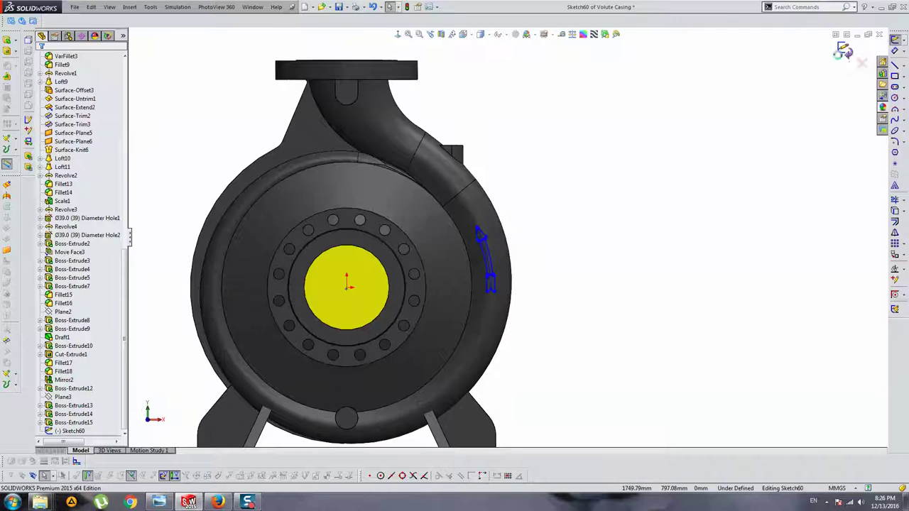
pyautogui.click(844, 51)
pyautogui.click(130, 7)
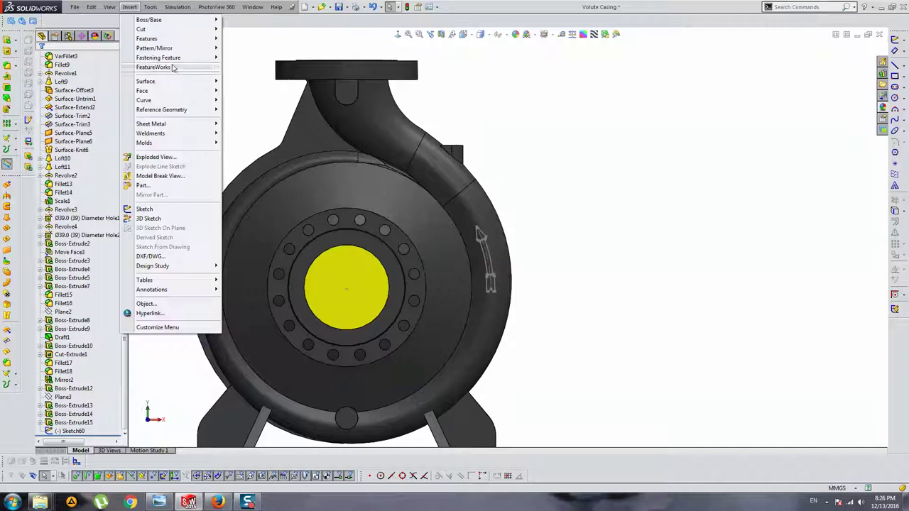
pyautogui.click(253, 158)
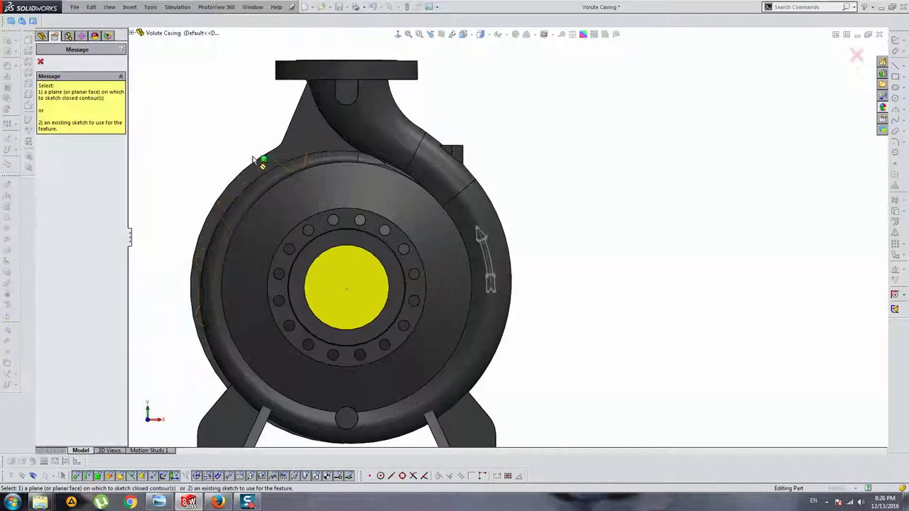
pyautogui.click(482, 237)
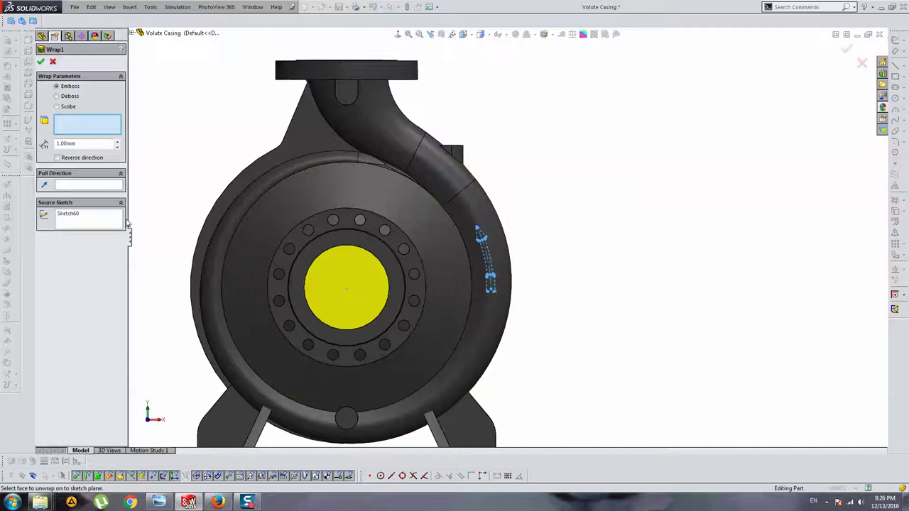
pyautogui.click(93, 186)
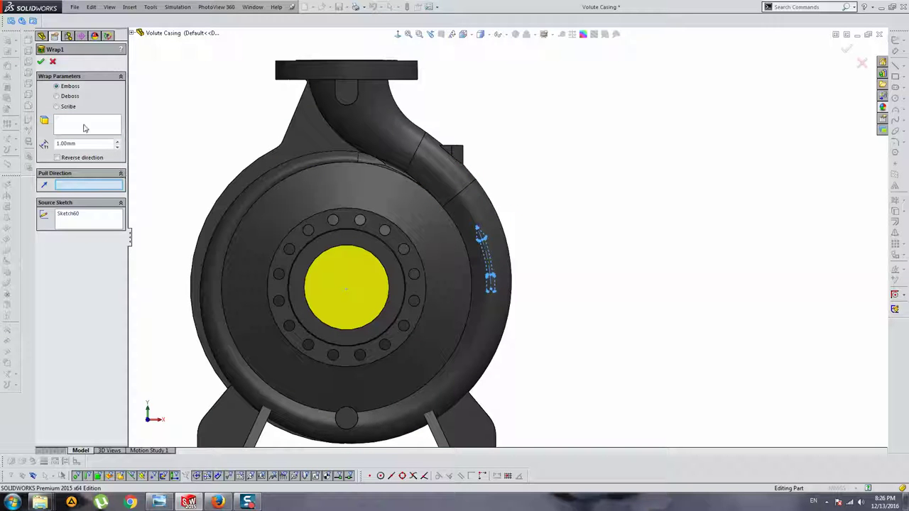
pyautogui.click(52, 61)
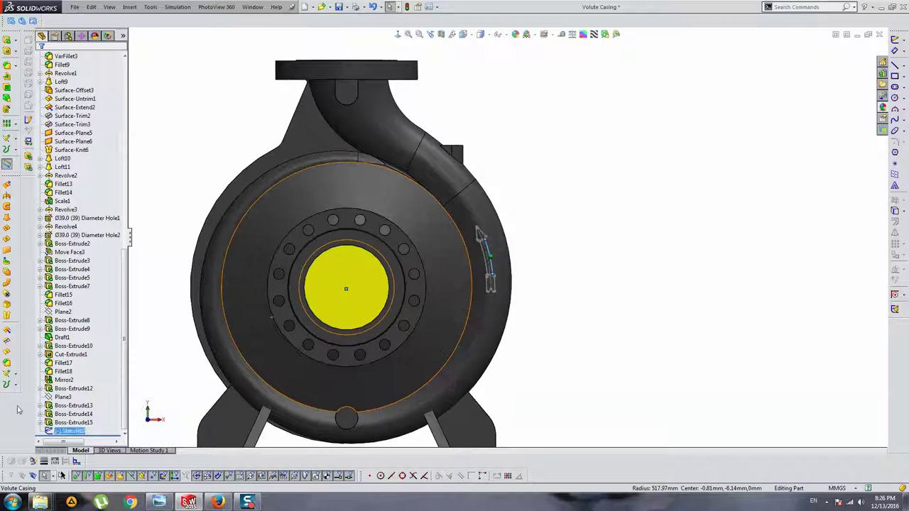
# Project the arrow sketch as a split line onto the volute's outer face
pyautogui.click(7, 384)
pyautogui.click(51, 388)
pyautogui.click(463, 261)
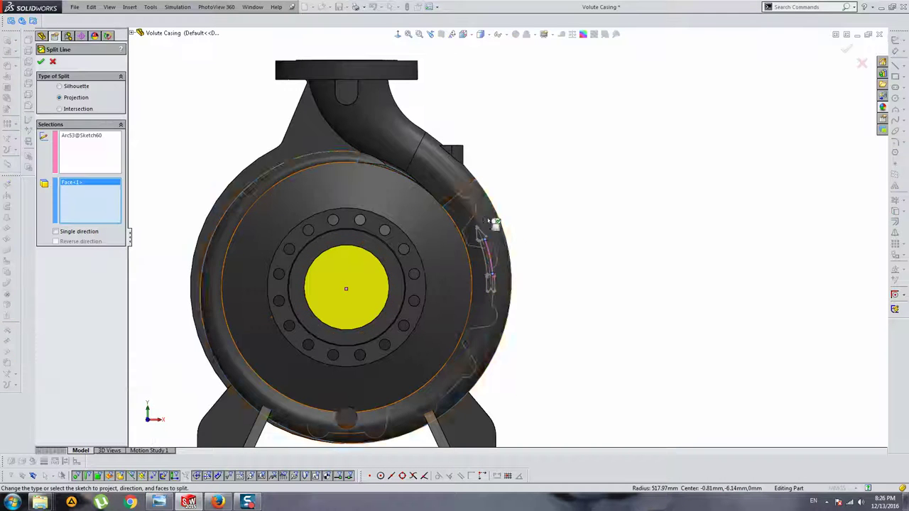
pyautogui.click(41, 61)
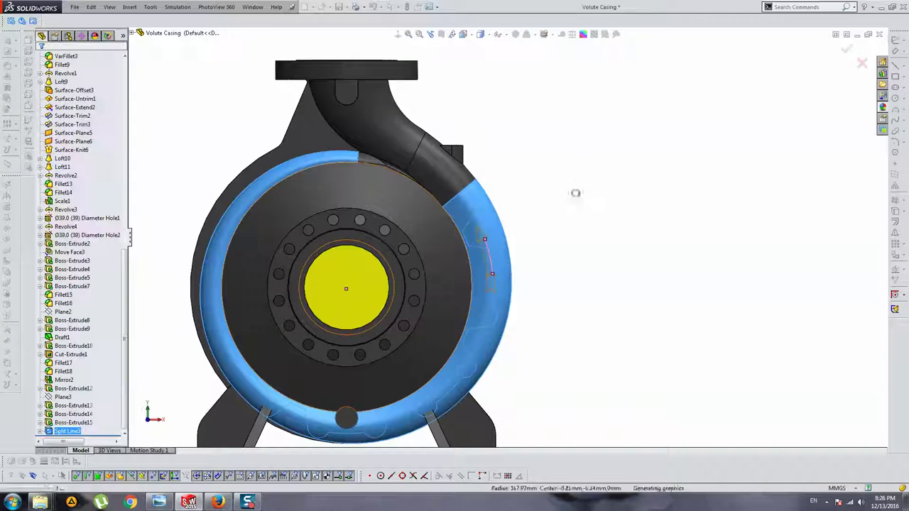
# Copy the arrow-shaped face as a 0 mm offset surface
pyautogui.moveTo(561, 239); pyautogui.dragTo(544, 229, button='middle')
pyautogui.scroll(-5, 441, 281)
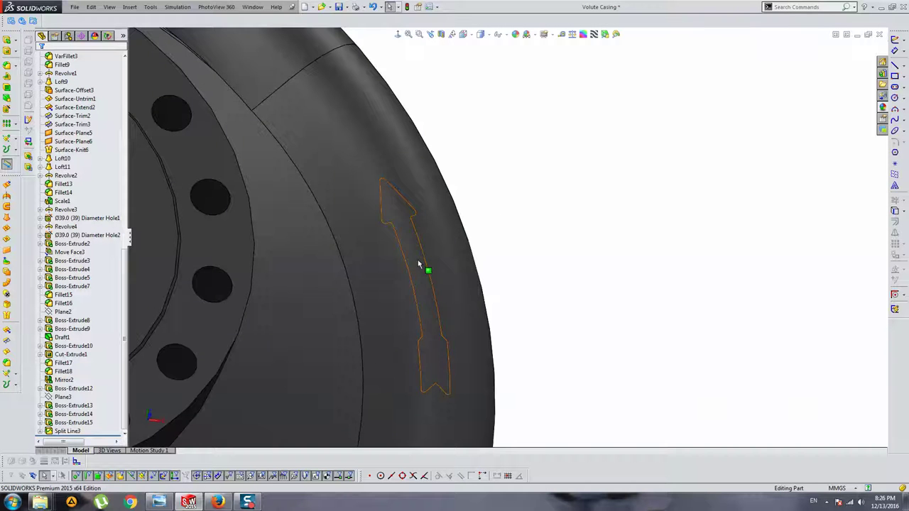
pyautogui.click(423, 266)
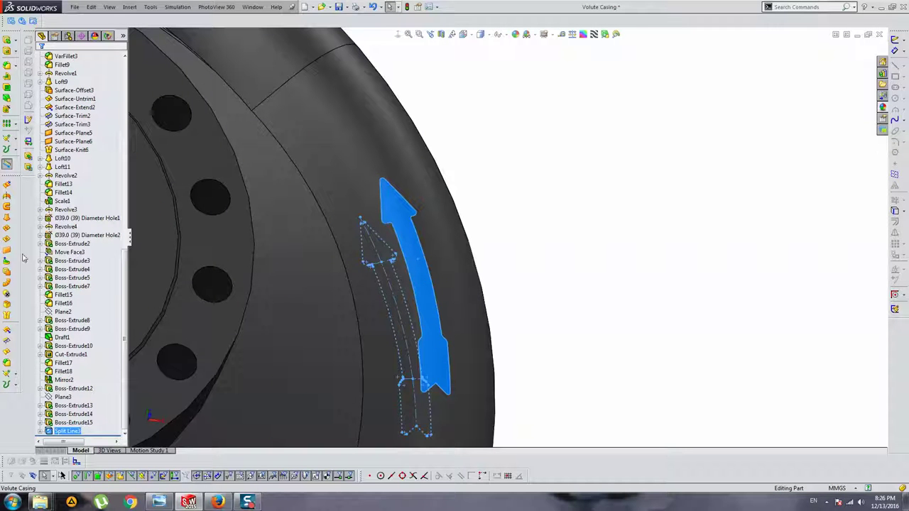
pyautogui.click(7, 273)
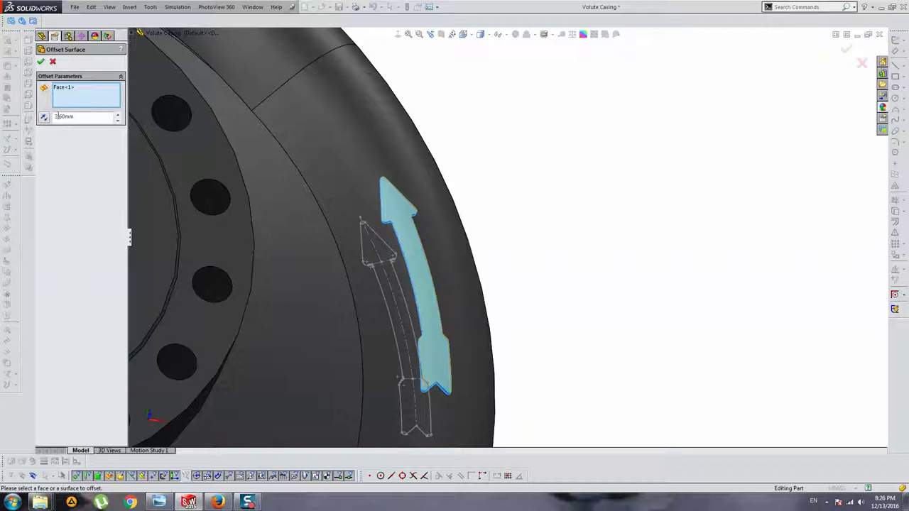
pyautogui.moveTo(298, 234); pyautogui.dragTo(313, 184, button='middle')
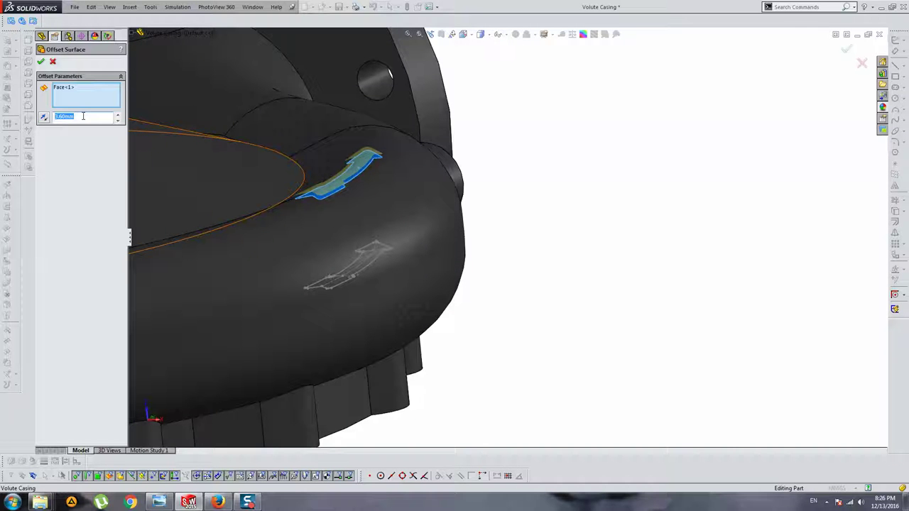
pyautogui.write('0')
pyautogui.press('Return')
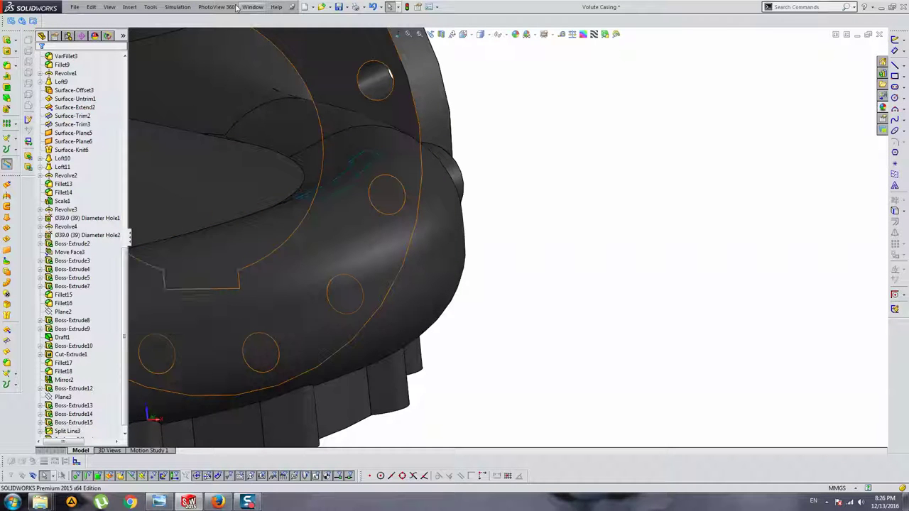
pyautogui.click(129, 7)
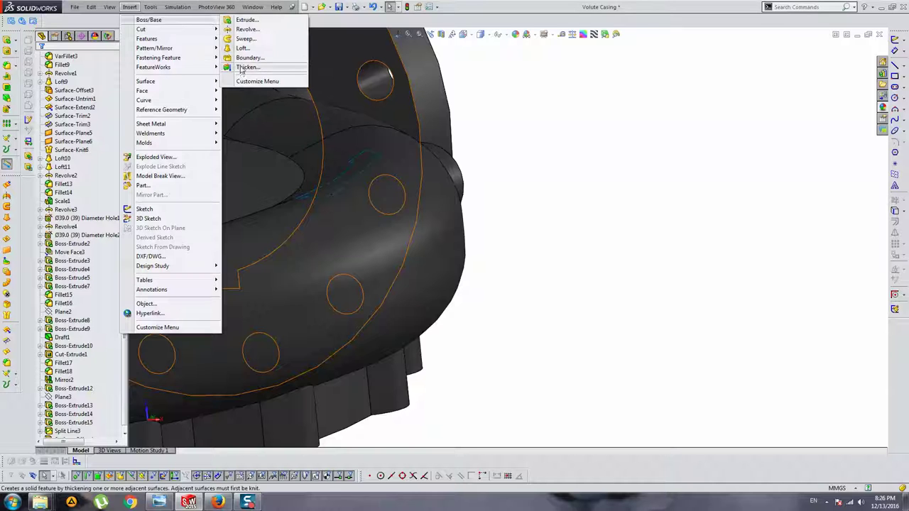
# Thicken the copied arrow surface with a 5 mm thickness and inspect it
pyautogui.click(245, 69)
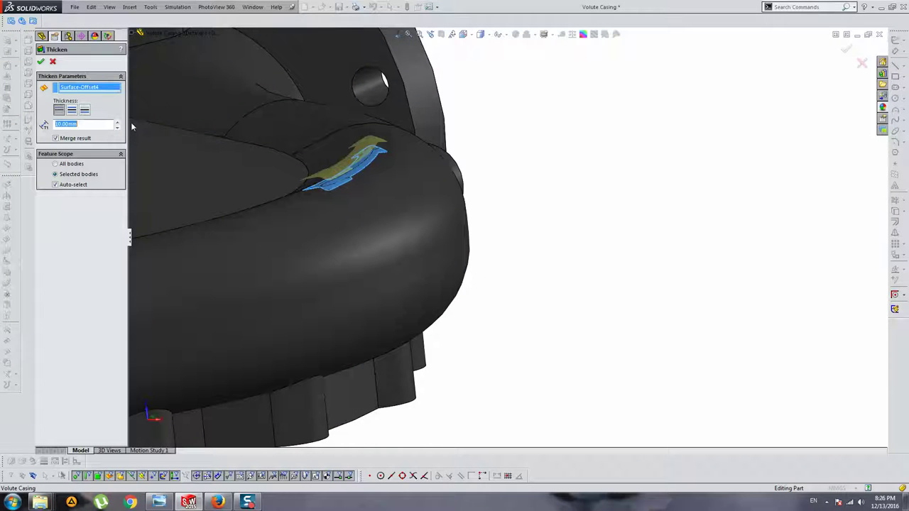
pyautogui.write('5')
pyautogui.press('Return')
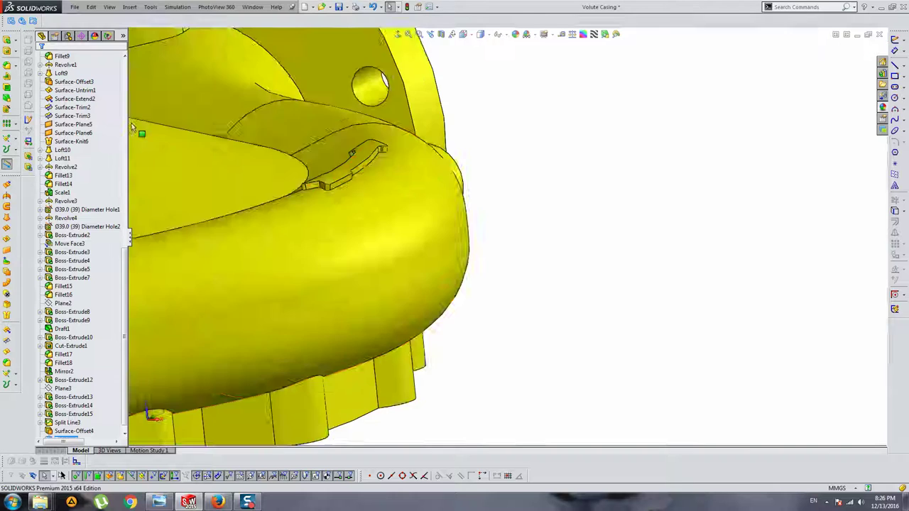
pyautogui.moveTo(131, 123); pyautogui.dragTo(416, 189, button='middle')
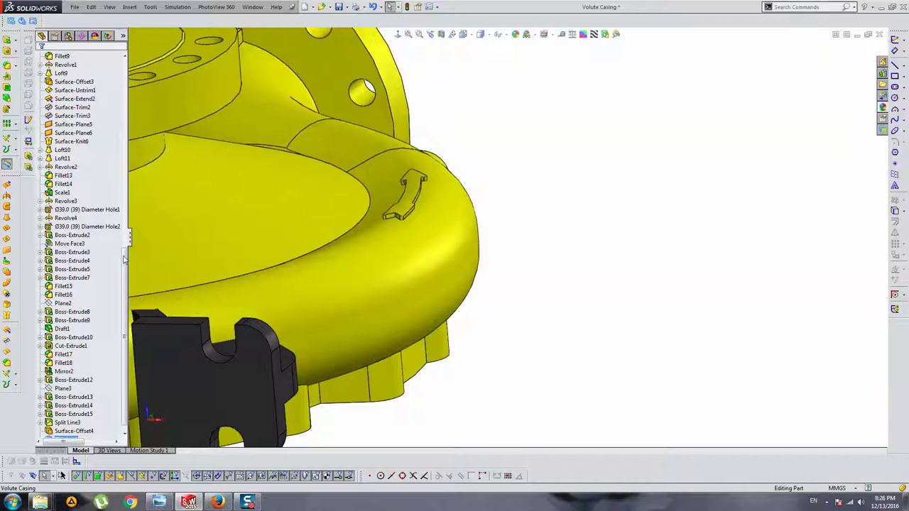
# Edit Thicken1 to clear its merge bodies and stop merging into the casing
pyautogui.rightClick(67, 431)
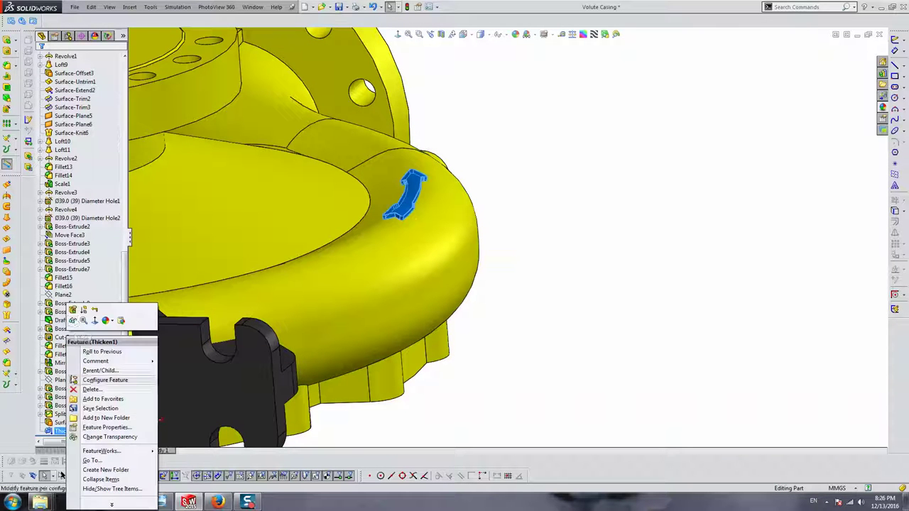
pyautogui.click(73, 310)
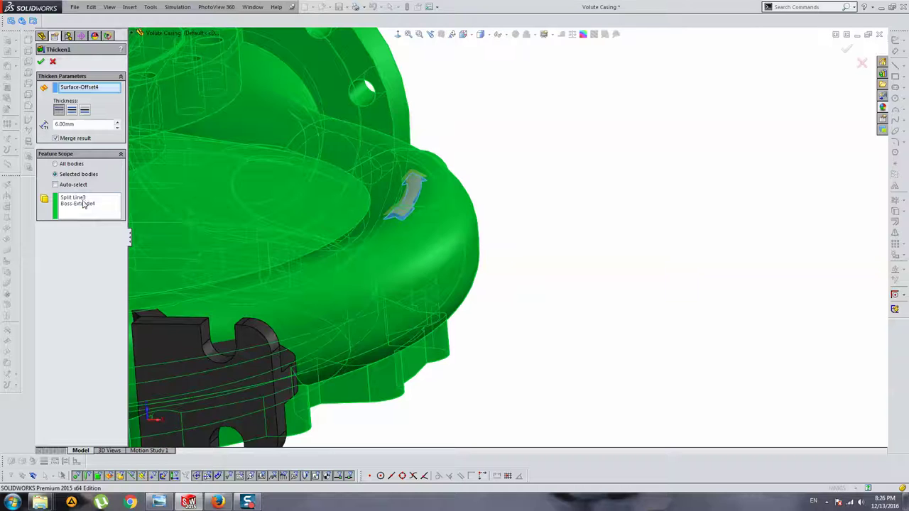
pyautogui.rightClick(83, 204)
pyautogui.click(114, 208)
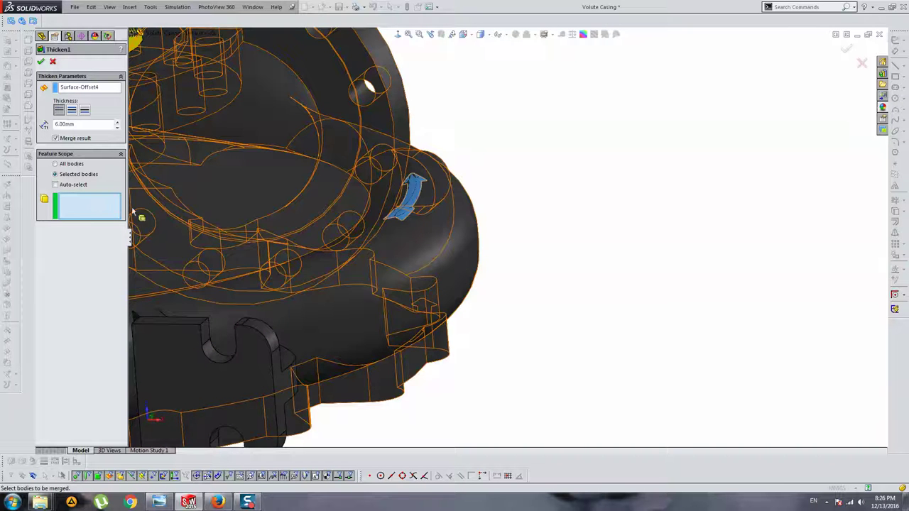
pyautogui.click(348, 264)
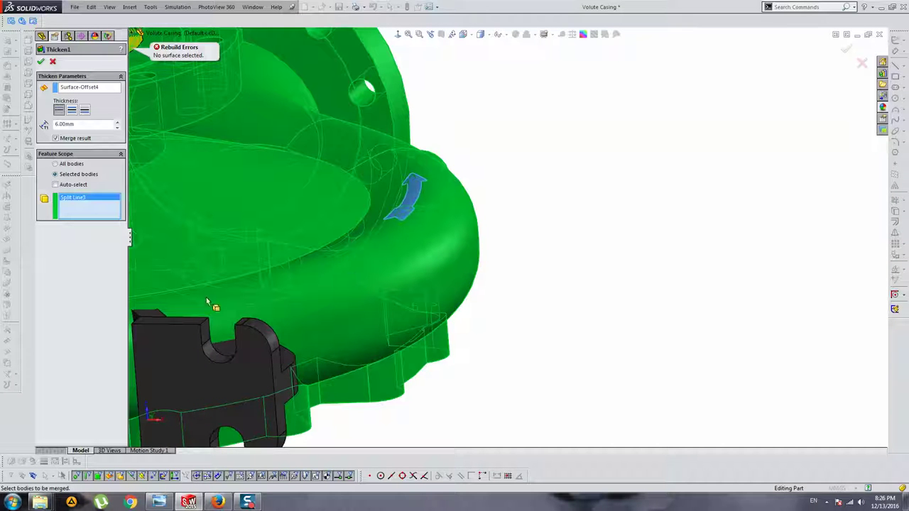
pyautogui.click(81, 201)
pyautogui.press('Delete')
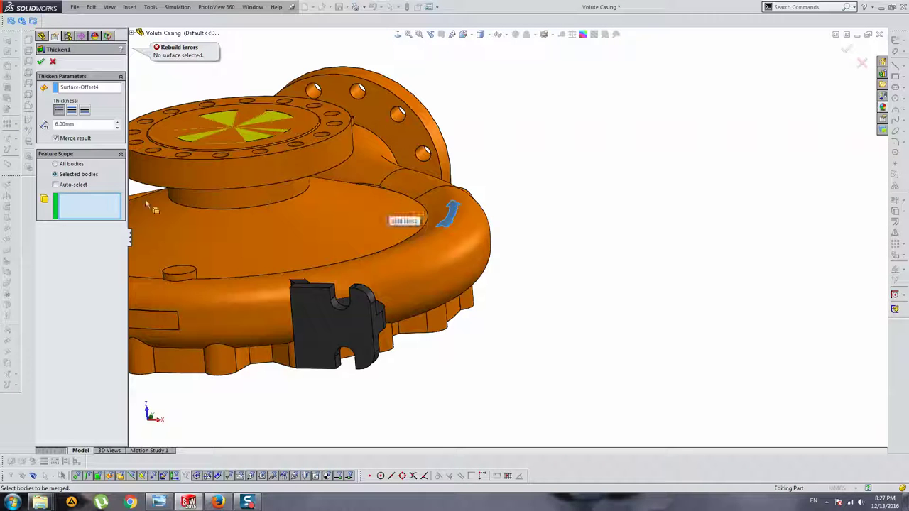
pyautogui.click(80, 139)
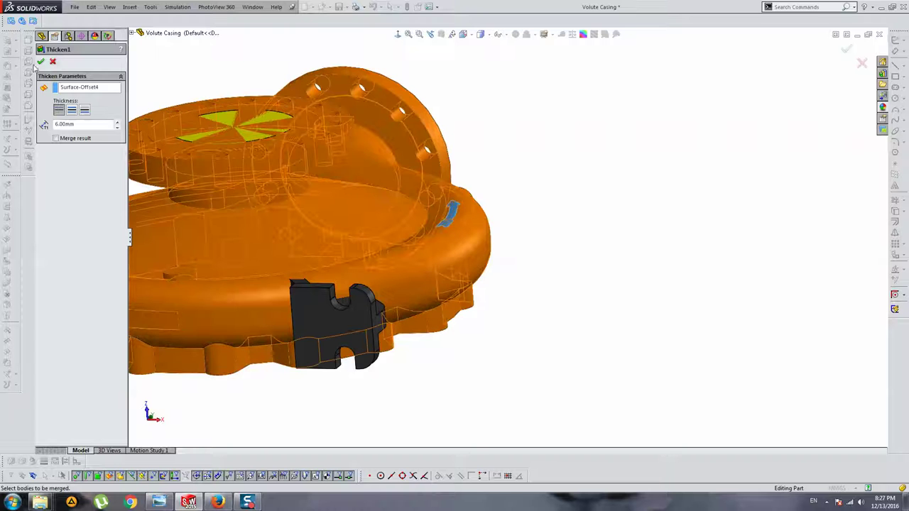
pyautogui.click(41, 62)
pyautogui.scroll(-3, 455, 213)
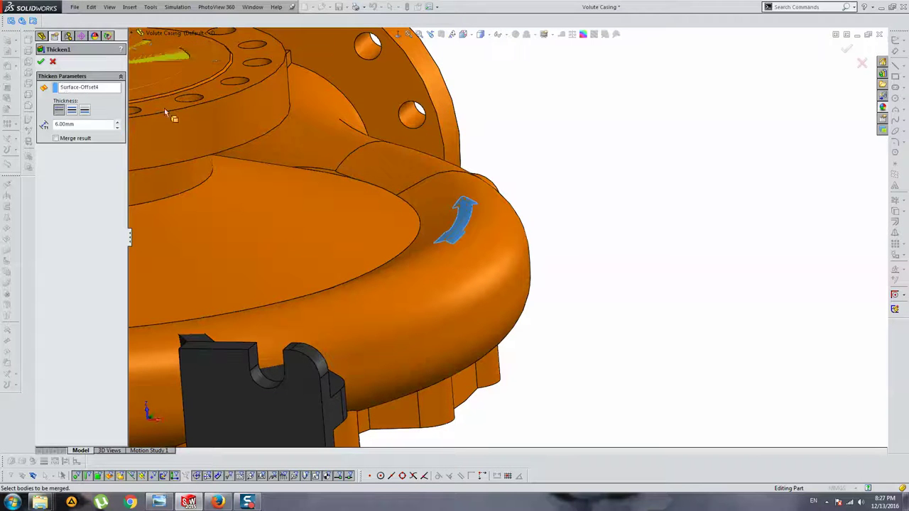
pyautogui.press('Return')
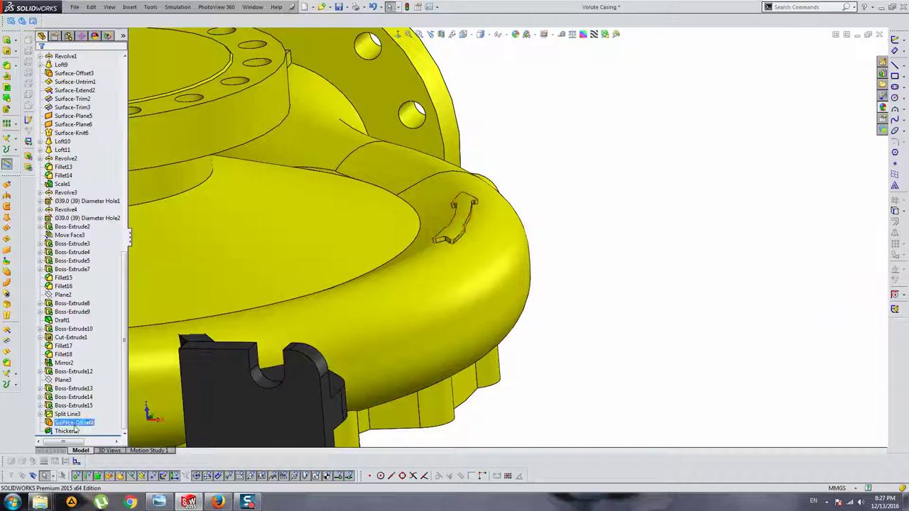
# Replace Thicken1 with a 6 mm Thicken of Surface-Offset4 merged into the casing body
pyautogui.click(65, 431)
pyautogui.click(506, 237)
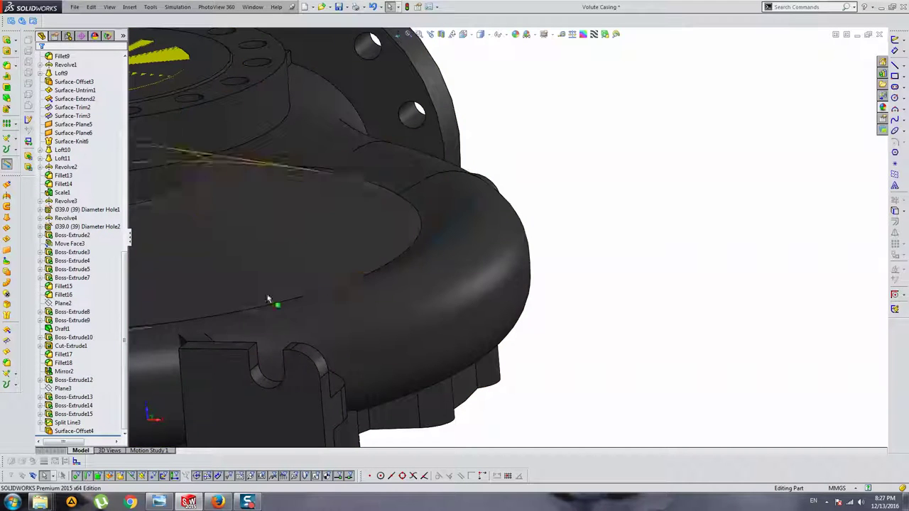
pyautogui.click(75, 432)
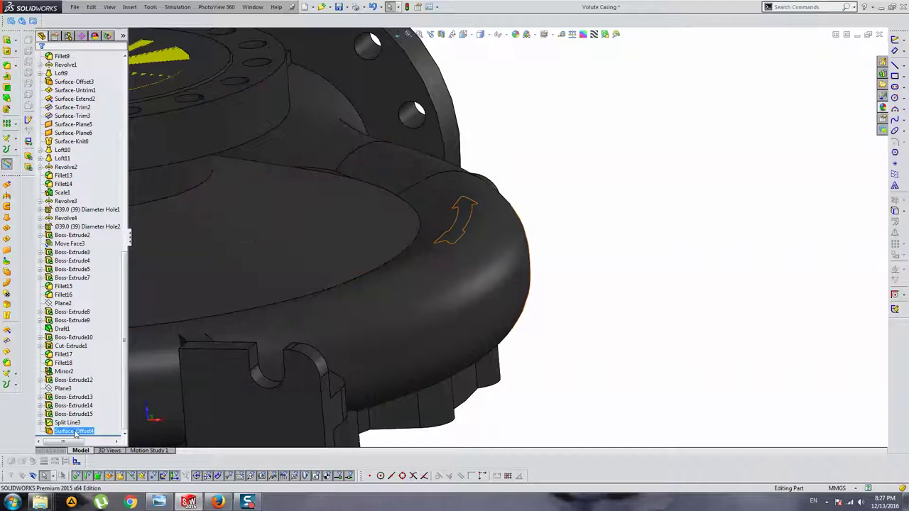
pyautogui.click(129, 8)
pyautogui.moveTo(149, 20)
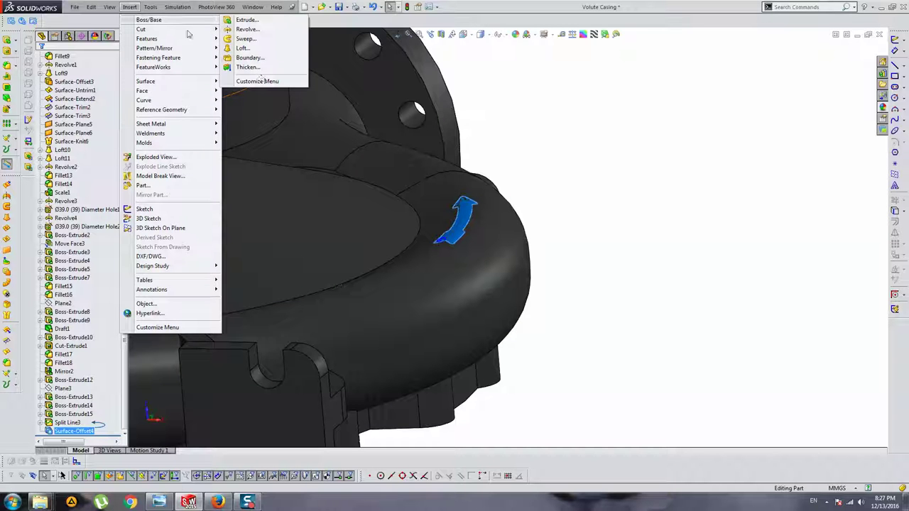
pyautogui.click(254, 71)
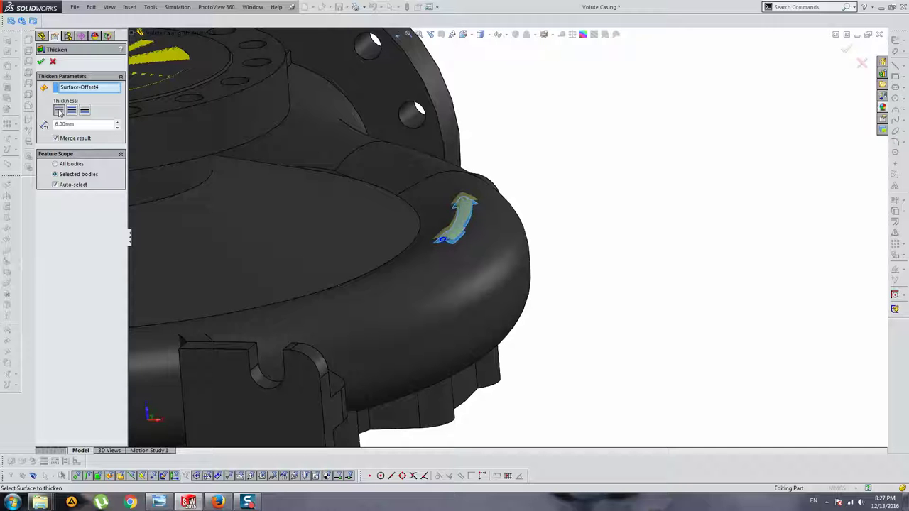
pyautogui.click(72, 185)
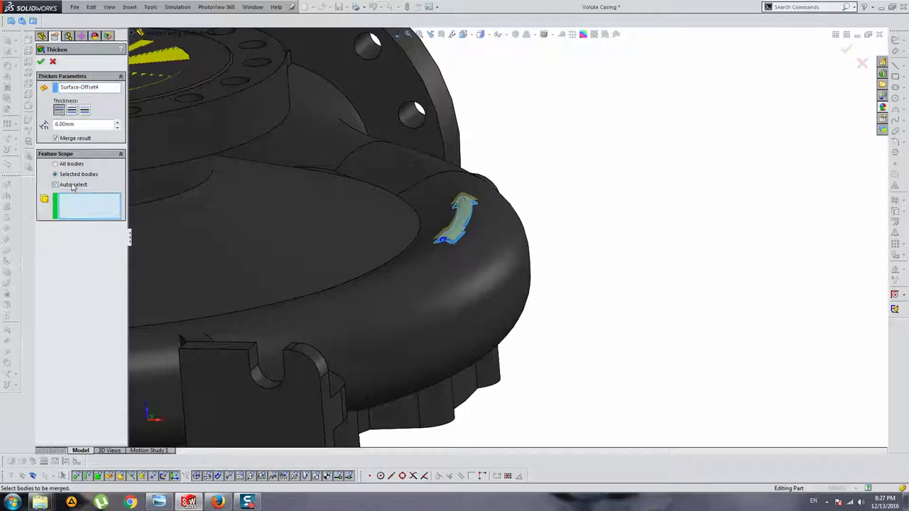
pyautogui.click(273, 228)
pyautogui.click(40, 61)
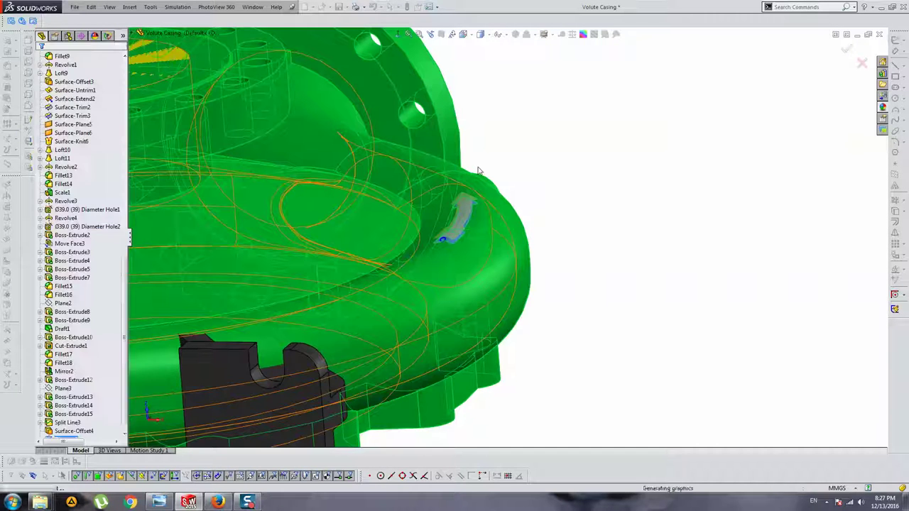
# Zoom and orbit around the pump from the front view to inspect the volute
pyautogui.hotkey('ctrl', '1')
pyautogui.scroll(-5, 504, 244)
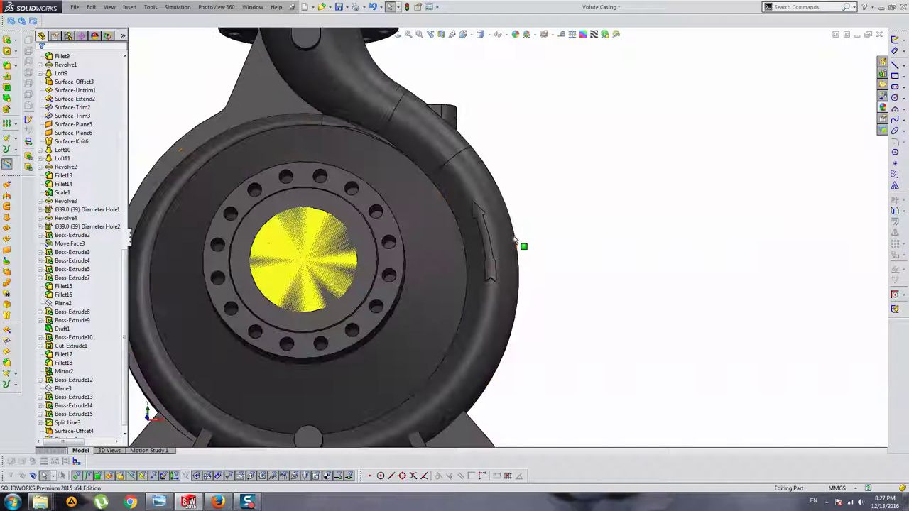
pyautogui.moveTo(549, 230)
pyautogui.mouseDown(button='middle')
pyautogui.moveTo(516, 263)
pyautogui.moveTo(451, 261)
pyautogui.moveTo(426, 182)
pyautogui.mouseUp(button='middle')
pyautogui.scroll(3, 516, 262)
pyautogui.scroll(-5, 433, 219)
pyautogui.scroll(-3, 433, 219)
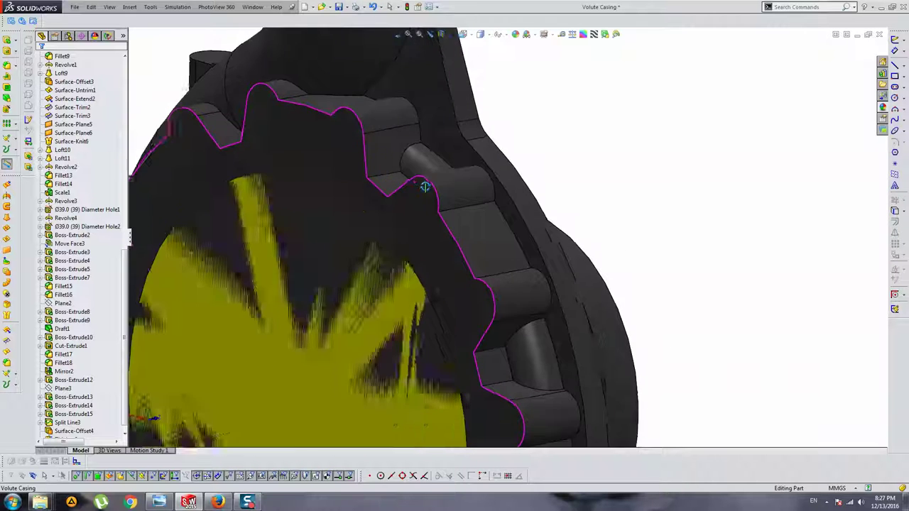
pyautogui.scroll(4, 438, 194)
pyautogui.moveTo(496, 165); pyautogui.dragTo(400, 168, button='middle')
pyautogui.scroll(3, 506, 236)
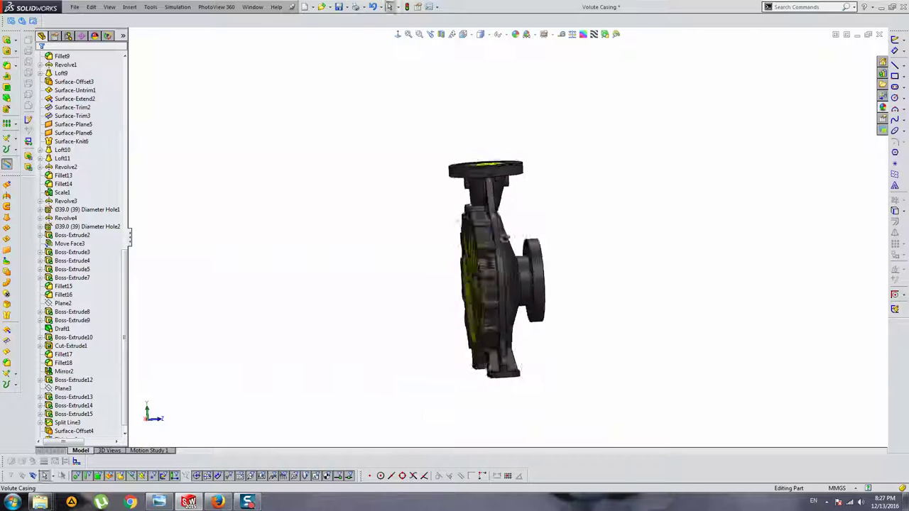
pyautogui.scroll(2, 505, 236)
pyautogui.moveTo(481, 217); pyautogui.dragTo(484, 225, button='middle')
pyautogui.scroll(-2, 484, 225)
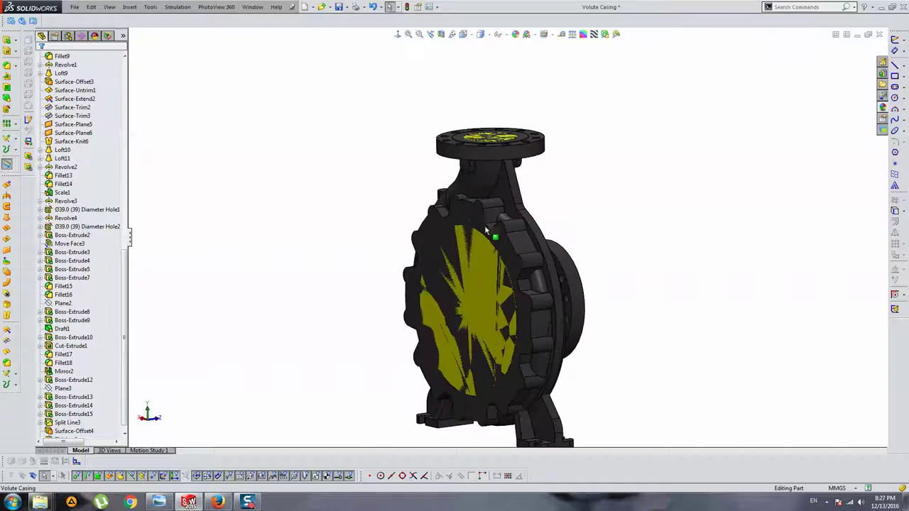
# Change the Move Face3 distance to 80
pyautogui.rightClick(71, 243)
pyautogui.click(74, 220)
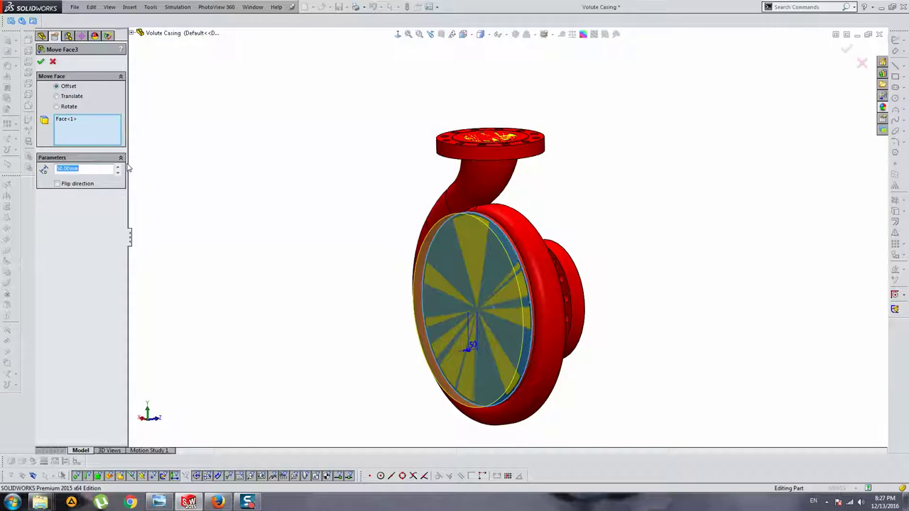
pyautogui.write('80')
pyautogui.press('Return')
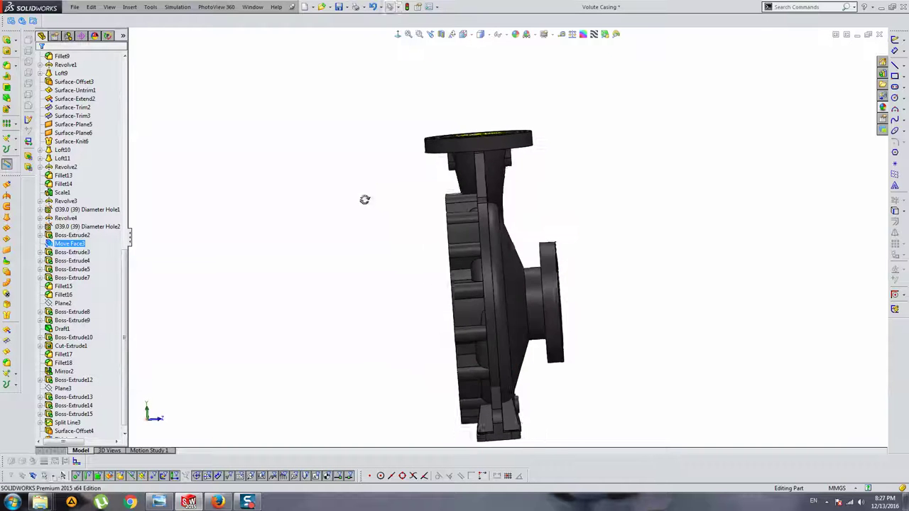
# Zoom in on the volute and select the arrow split line, Split Line3
pyautogui.moveTo(387, 205)
pyautogui.mouseDown(button='middle')
pyautogui.moveTo(550, 250)
pyautogui.moveTo(612, 294)
pyautogui.moveTo(570, 272)
pyautogui.moveTo(608, 245)
pyautogui.mouseUp(button='middle')
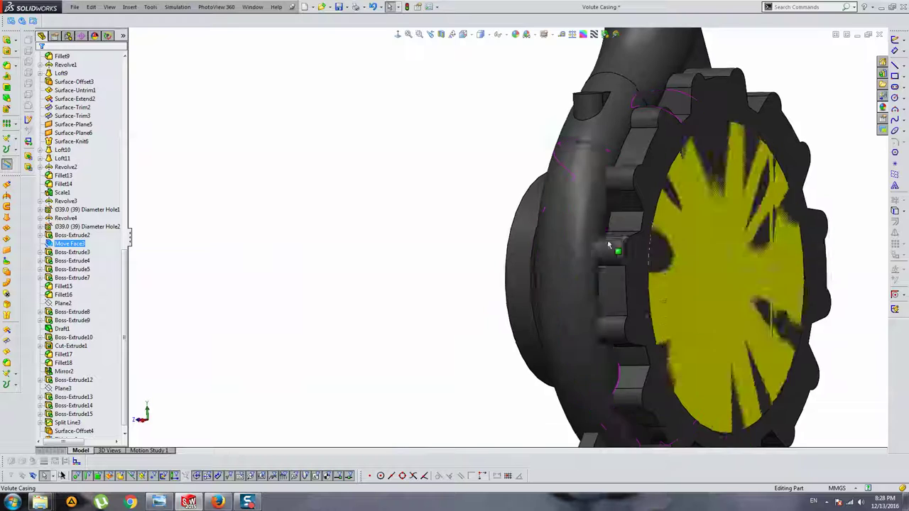
pyautogui.scroll(-3, 609, 245)
pyautogui.click(525, 255)
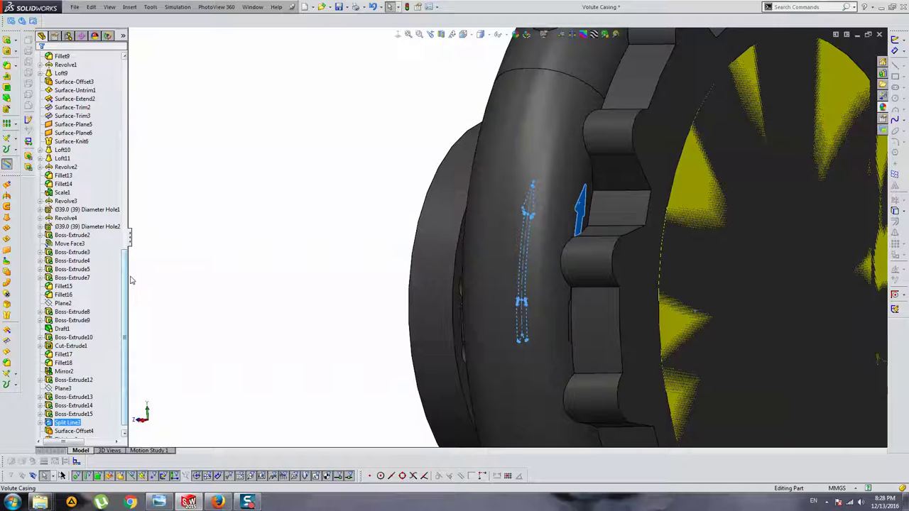
# Review Split Line3's definition on Sketch60 and Face<1>, then close it
pyautogui.rightClick(67, 413)
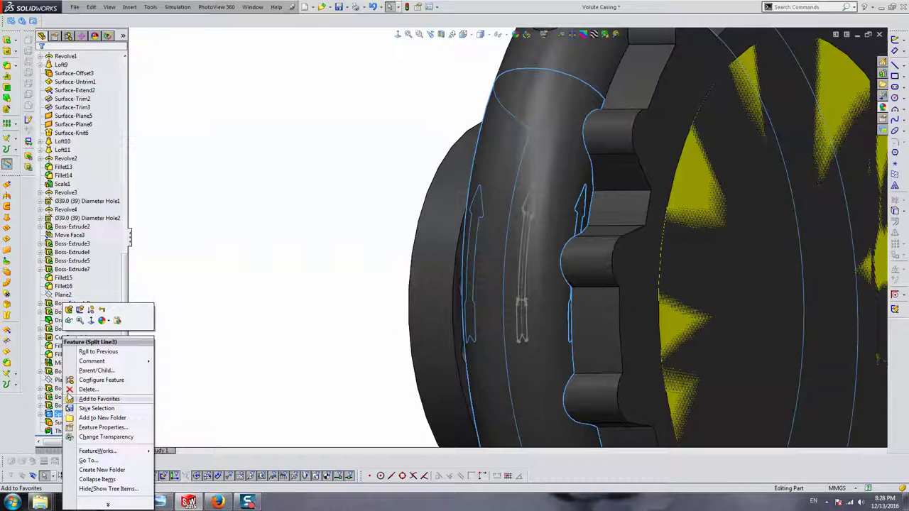
pyautogui.click(69, 310)
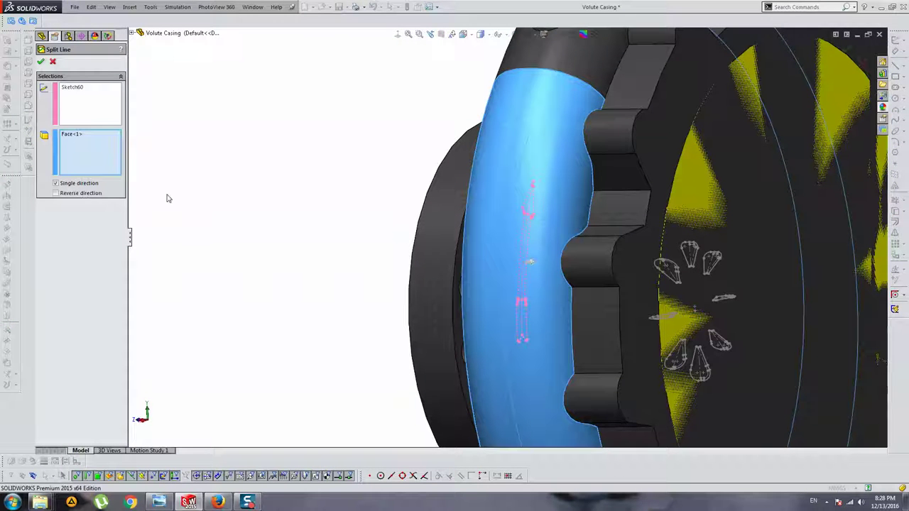
pyautogui.moveTo(377, 229)
pyautogui.mouseDown(button='middle')
pyautogui.moveTo(590, 246)
pyautogui.moveTo(352, 249)
pyautogui.moveTo(151, 399)
pyautogui.mouseUp(button='middle')
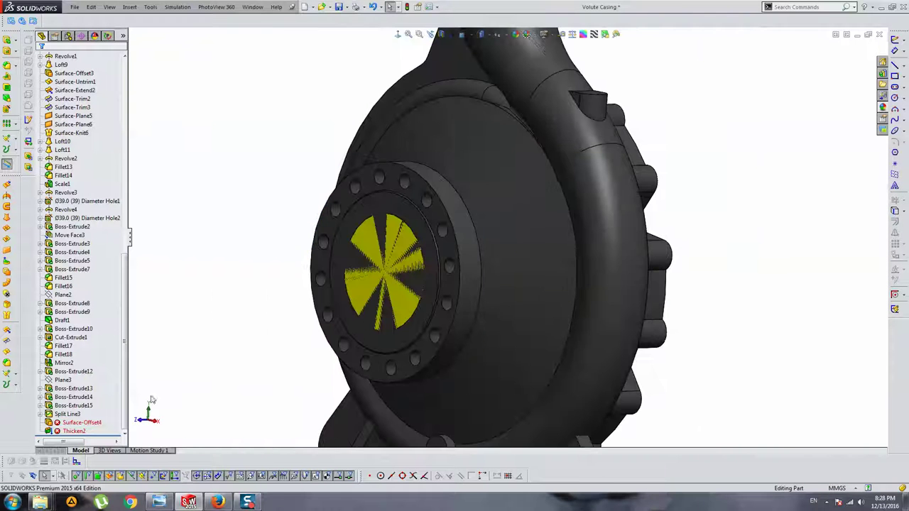
pyautogui.click(68, 414)
pyautogui.click(82, 395)
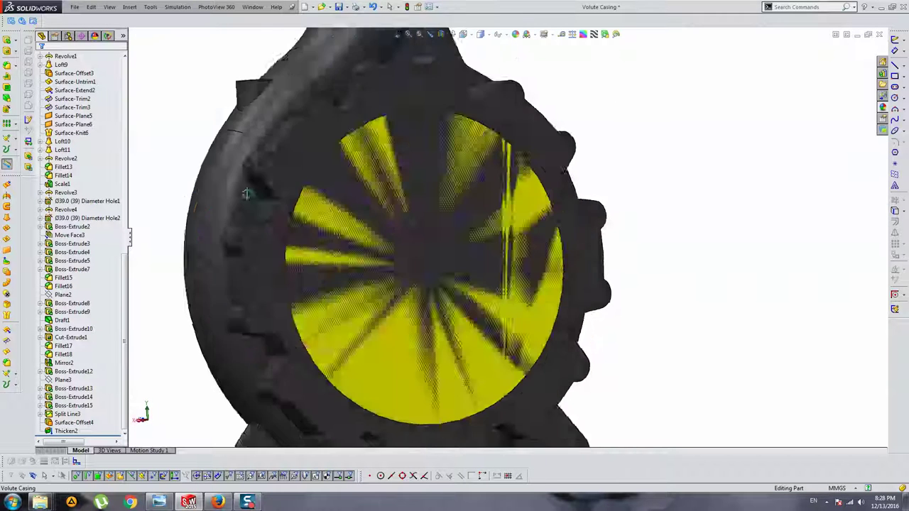
# Save the Volute Casing part with Ctrl+S
pyautogui.moveTo(271, 187); pyautogui.dragTo(354, 245, button='middle')
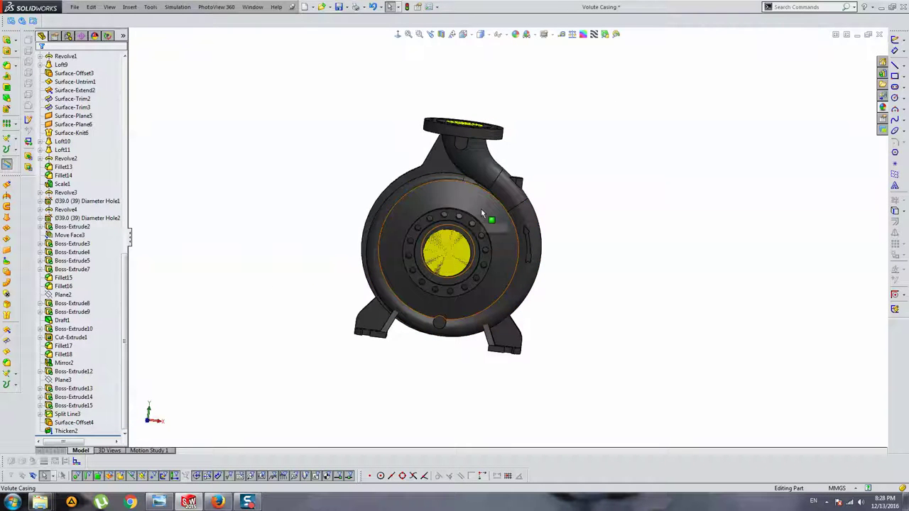
pyautogui.hotkey('ctrl', 's')
pyautogui.moveTo(406, 212)
pyautogui.mouseDown(button='middle')
pyautogui.moveTo(369, 227)
pyautogui.moveTo(581, 206)
pyautogui.moveTo(478, 196)
pyautogui.moveTo(509, 205)
pyautogui.moveTo(497, 207)
pyautogui.moveTo(505, 216)
pyautogui.moveTo(442, 157)
pyautogui.moveTo(435, 67)
pyautogui.moveTo(420, 81)
pyautogui.moveTo(431, 104)
pyautogui.moveTo(391, 260)
pyautogui.mouseUp(button='middle')
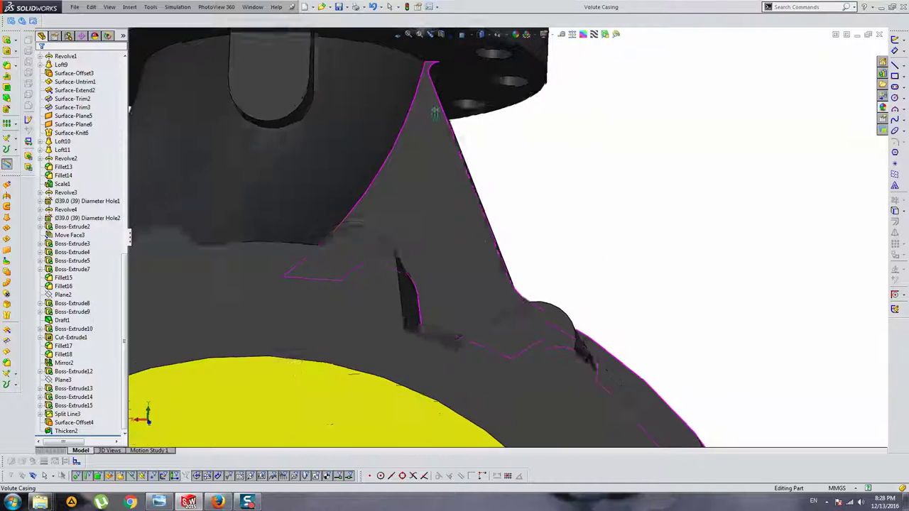
# Open the discharge rib's Sketch50 and view it normal to its plane
pyautogui.scroll(-3, 391, 260)
pyautogui.scroll(1, 340, 268)
pyautogui.scroll(3, 408, 232)
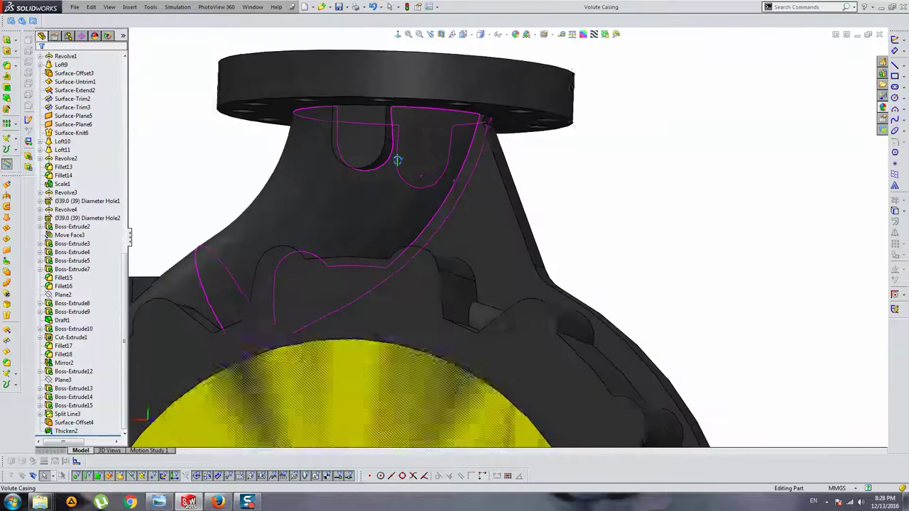
pyautogui.scroll(-3, 523, 154)
pyautogui.scroll(-1, 446, 163)
pyautogui.click(458, 144)
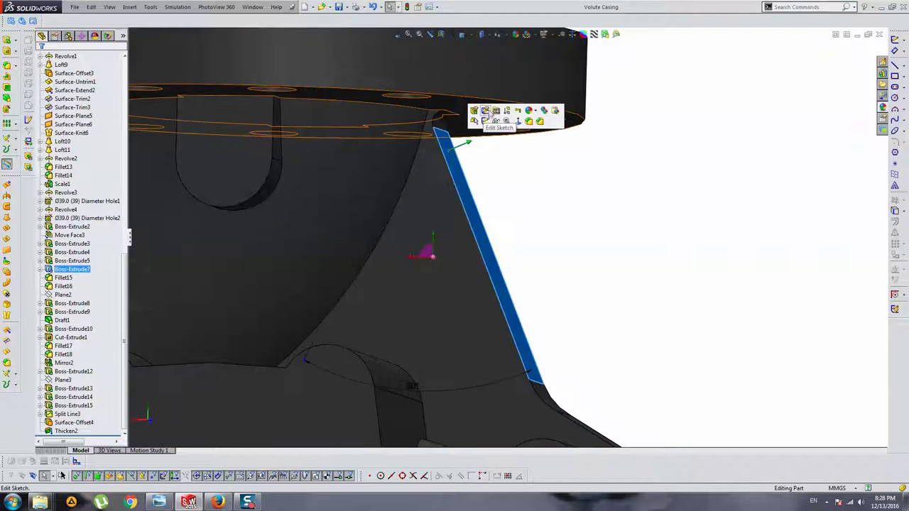
pyautogui.click(485, 110)
pyautogui.click(398, 35)
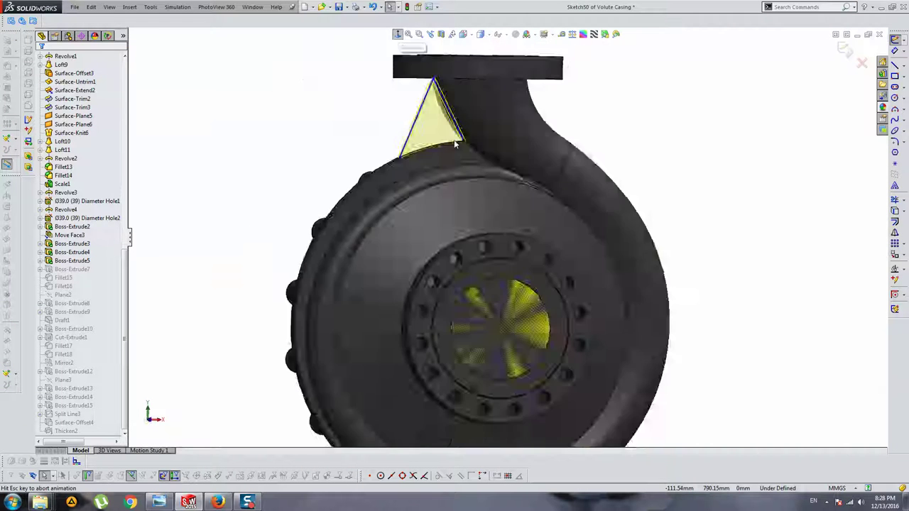
# Drag the rib's top vertex to the outlet flange underside, undoing the stray coincident, and exit
pyautogui.moveTo(476, 125)
pyautogui.mouseDown()
pyautogui.moveTo(499, 120)
pyautogui.moveTo(496, 144)
pyautogui.mouseUp()
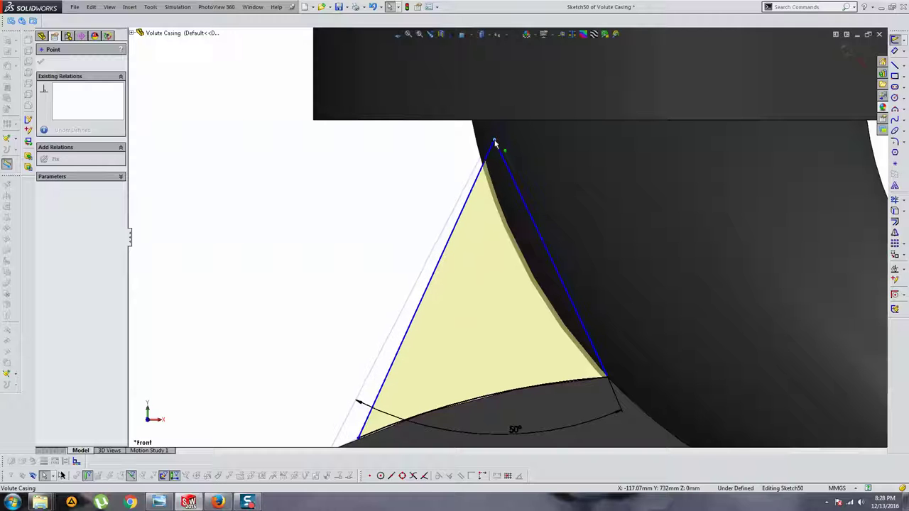
pyautogui.scroll(3, 506, 242)
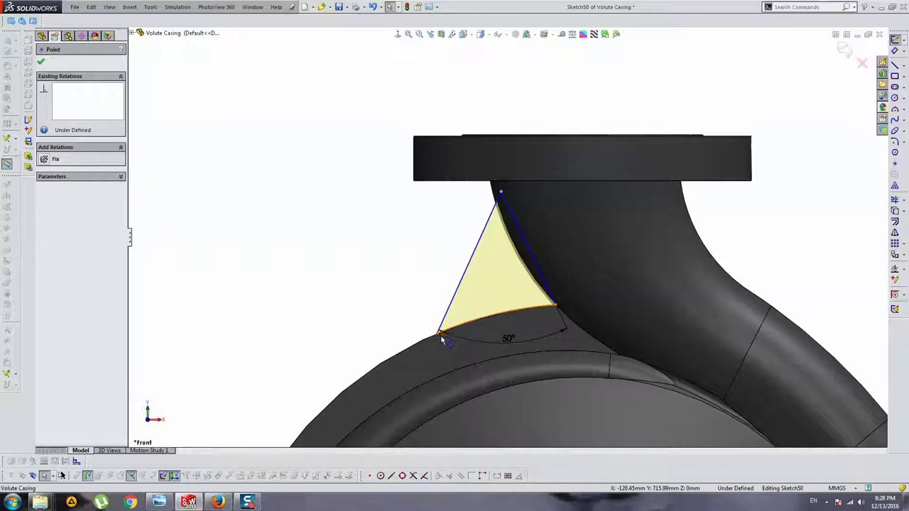
pyautogui.moveTo(441, 340); pyautogui.dragTo(419, 347)
pyautogui.hotkey('ctrl', 'z')
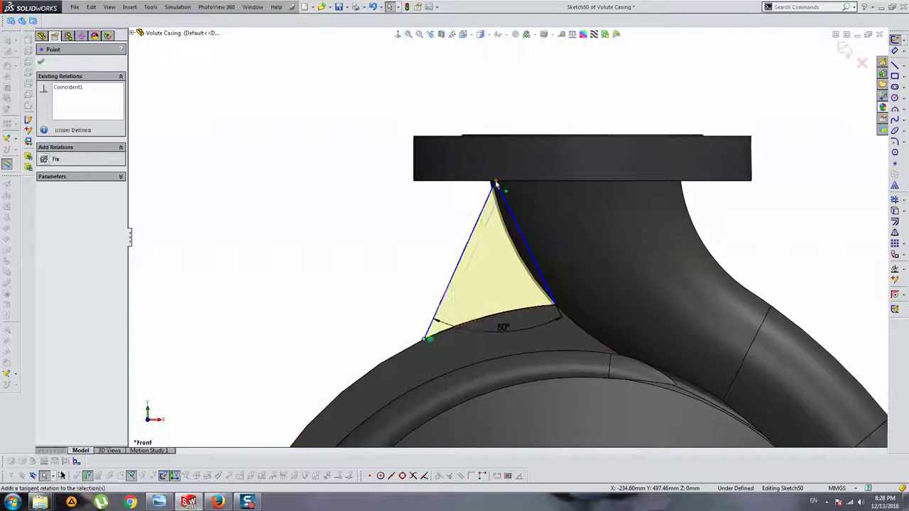
pyautogui.moveTo(493, 186); pyautogui.dragTo(498, 190)
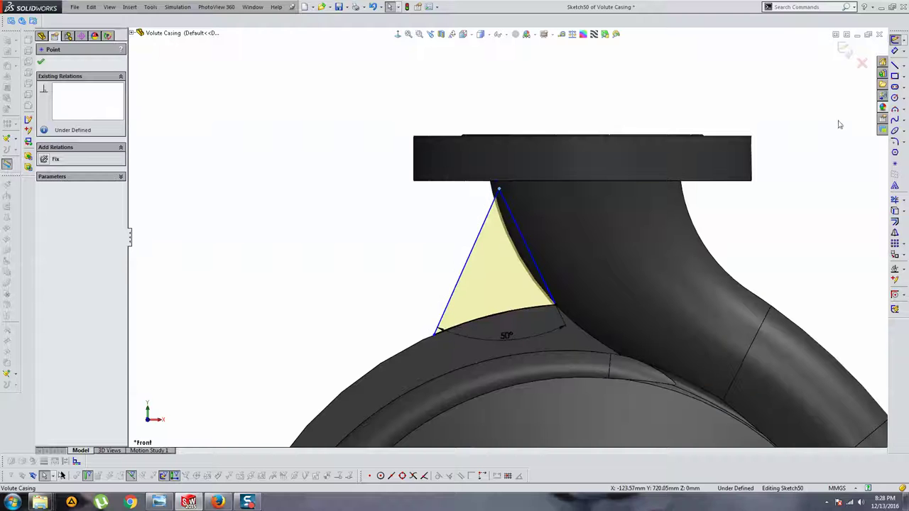
pyautogui.click(844, 51)
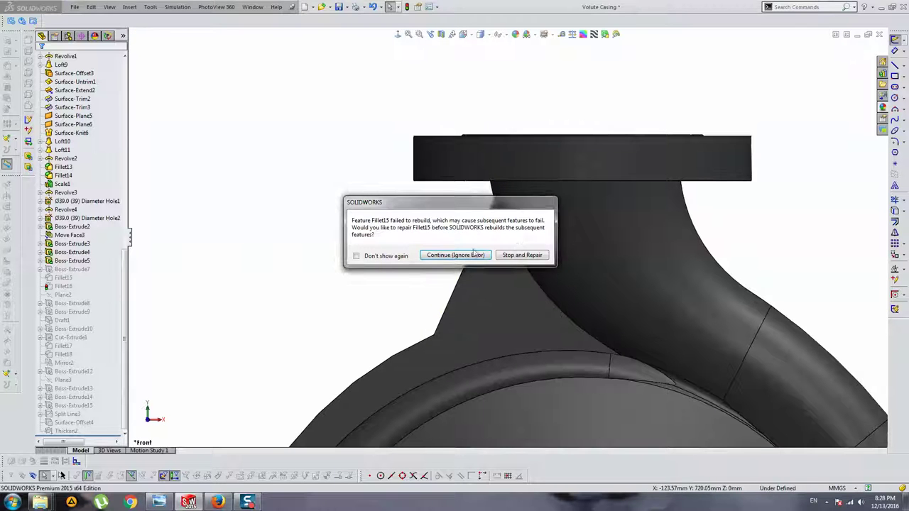
# Continue past the rebuild error, try editing Fillet15, then delete it
pyautogui.click(472, 254)
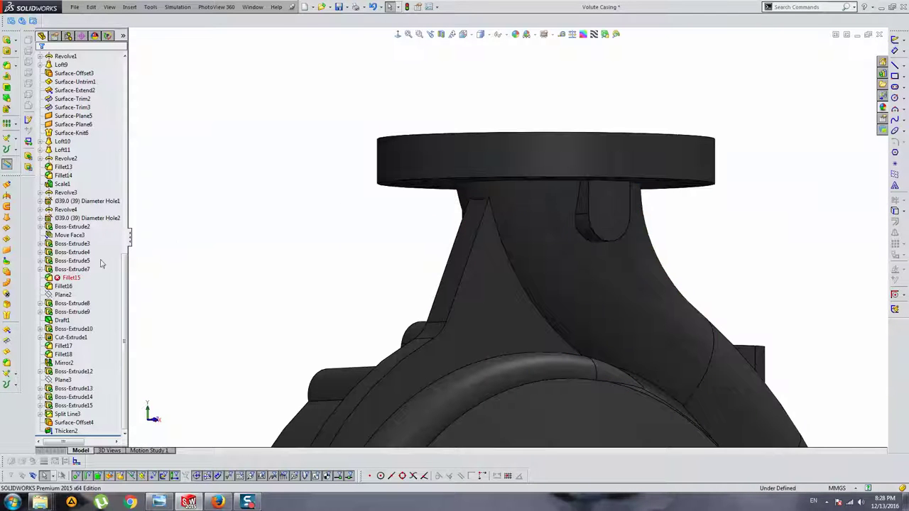
pyautogui.click(67, 257)
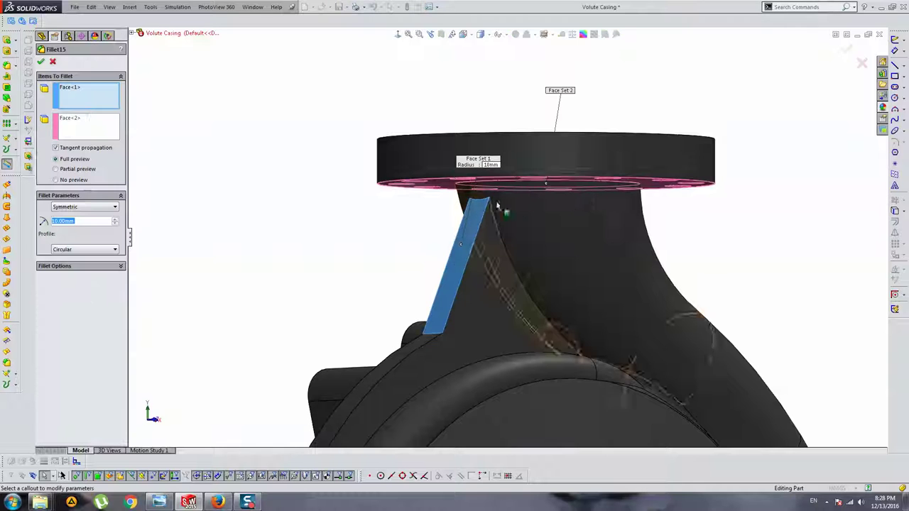
pyautogui.click(83, 129)
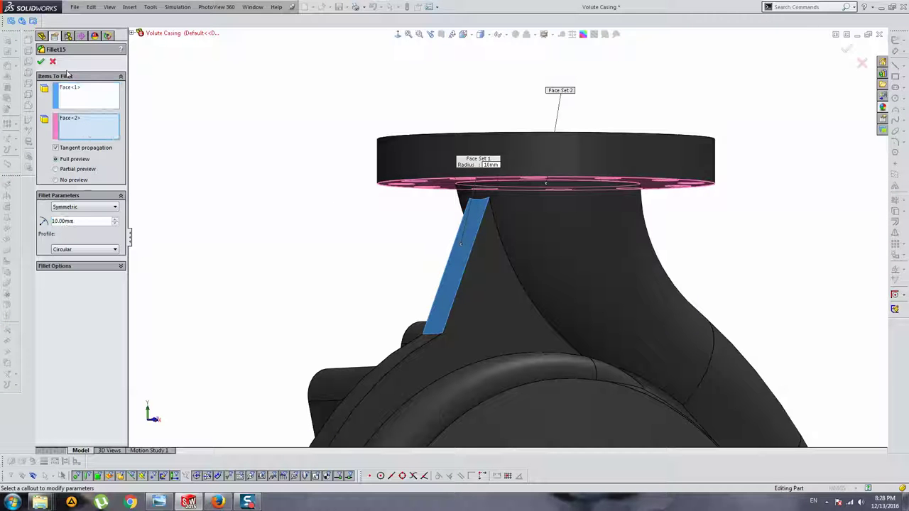
pyautogui.click(480, 226)
pyautogui.click(41, 61)
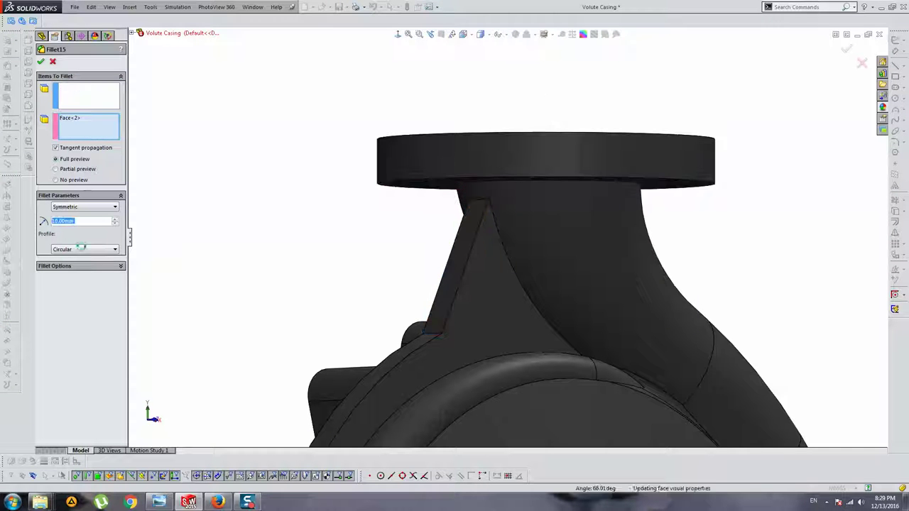
pyautogui.click(71, 278)
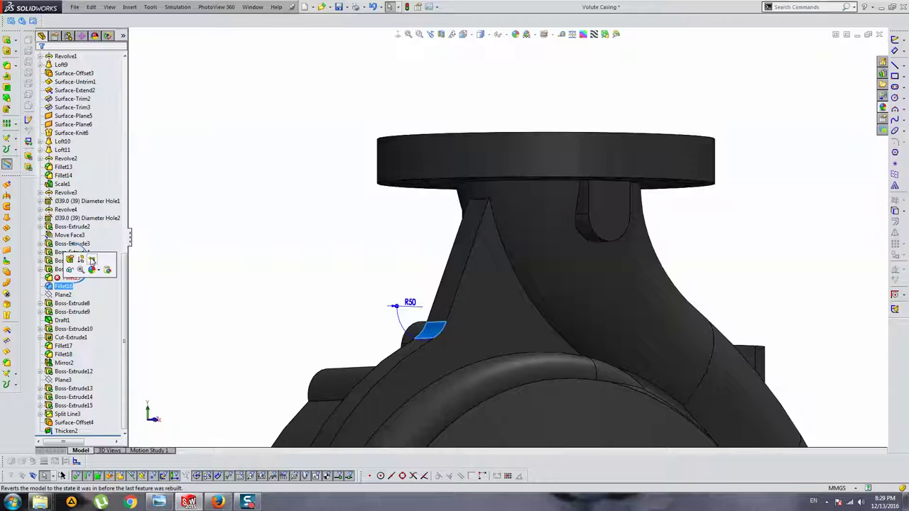
pyautogui.press('Delete')
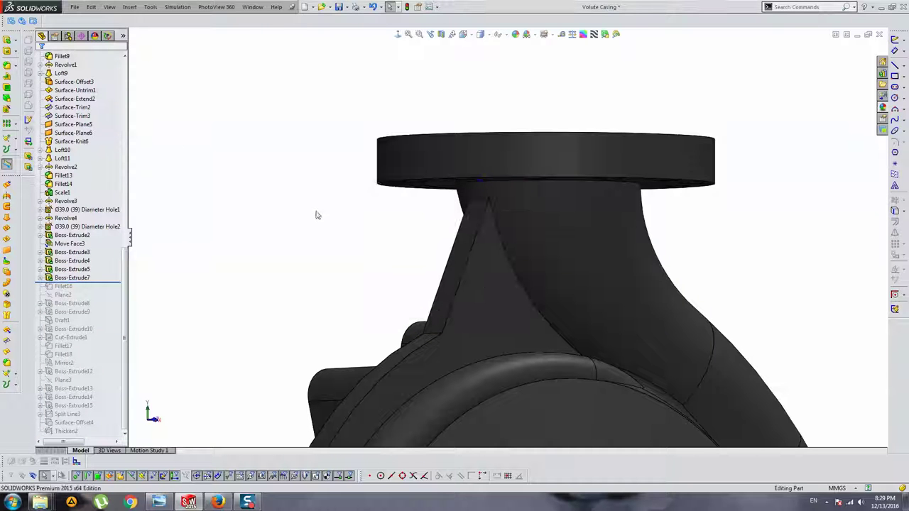
# Add a 50 mm fillet on the rib edge where it meets the flange neck
pyautogui.click(13, 65)
pyautogui.click(482, 201)
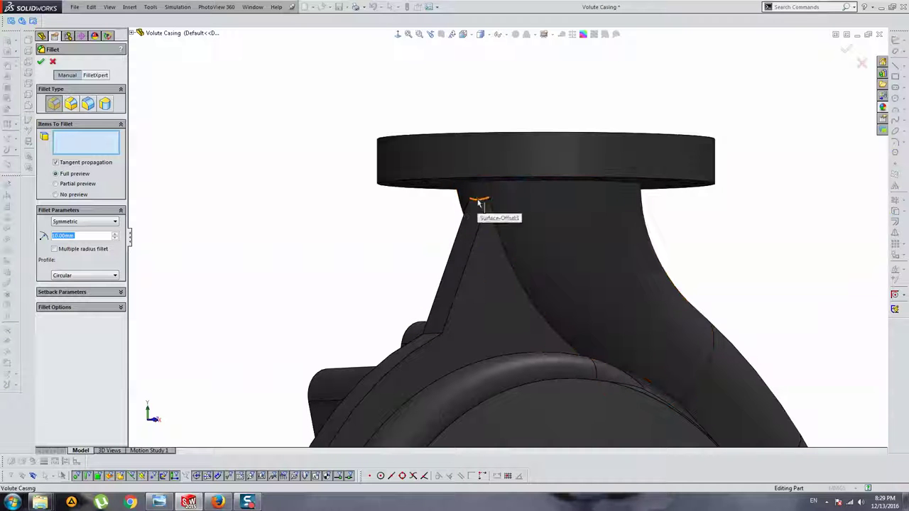
pyautogui.write('50')
pyautogui.press('Return')
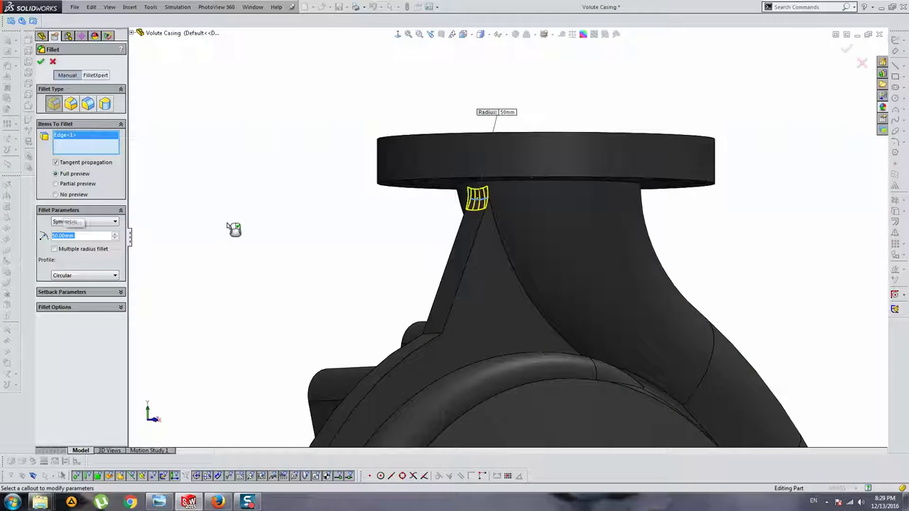
pyautogui.rightClick(297, 232)
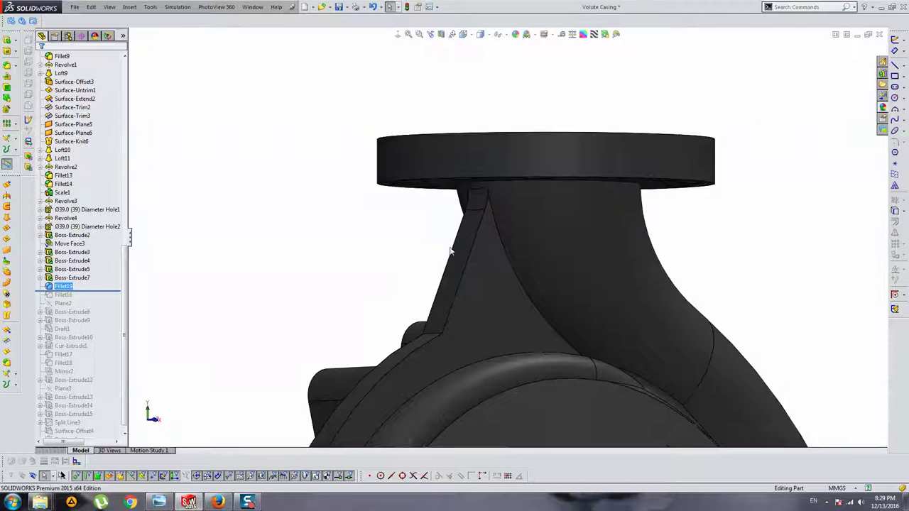
pyautogui.moveTo(397, 227); pyautogui.dragTo(403, 274, button='middle')
pyautogui.rightClick(95, 287)
pyautogui.click(90, 301)
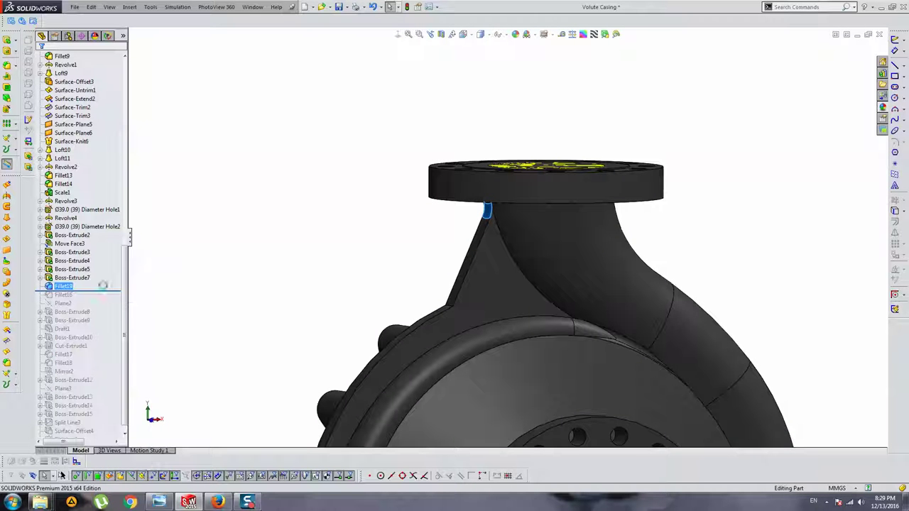
# Orbit to a three-quarter view, select the flat Boss-Extrude3 face, and zoom on the notch
pyautogui.hotkey('ctrl', '1')
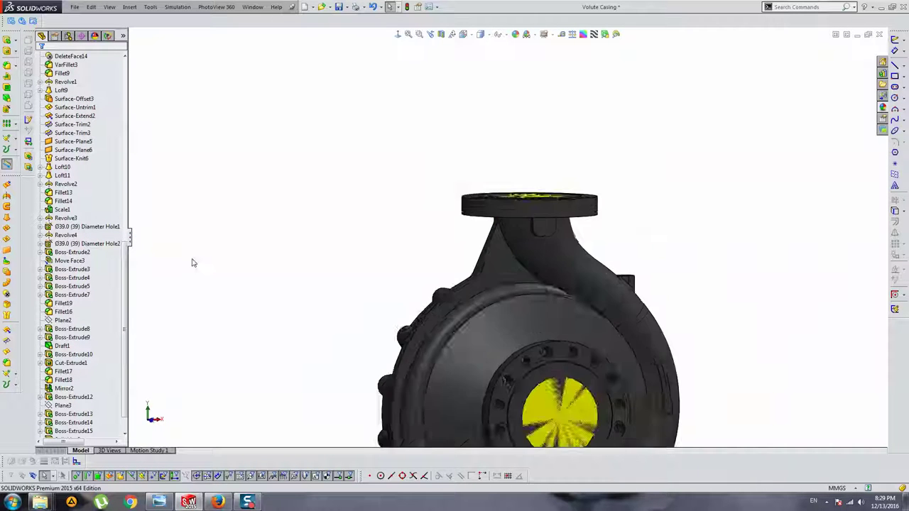
pyautogui.moveTo(511, 268)
pyautogui.mouseDown(button='middle')
pyautogui.moveTo(531, 291)
pyautogui.moveTo(606, 303)
pyautogui.moveTo(557, 264)
pyautogui.moveTo(481, 254)
pyautogui.moveTo(467, 211)
pyautogui.moveTo(475, 223)
pyautogui.moveTo(426, 220)
pyautogui.moveTo(483, 164)
pyautogui.moveTo(351, 142)
pyautogui.moveTo(385, 147)
pyautogui.moveTo(461, 113)
pyautogui.mouseUp(button='middle')
pyautogui.click(429, 214)
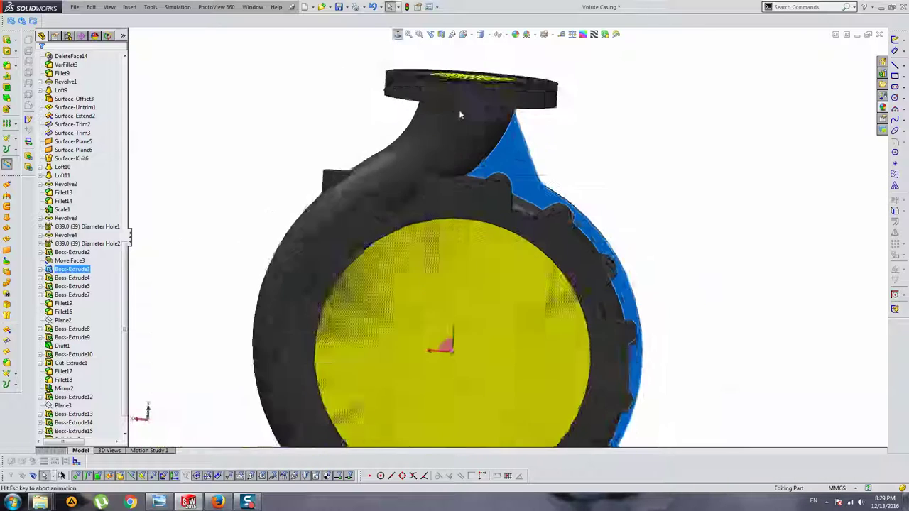
pyautogui.scroll(3, 510, 147)
pyautogui.scroll(3, 448, 204)
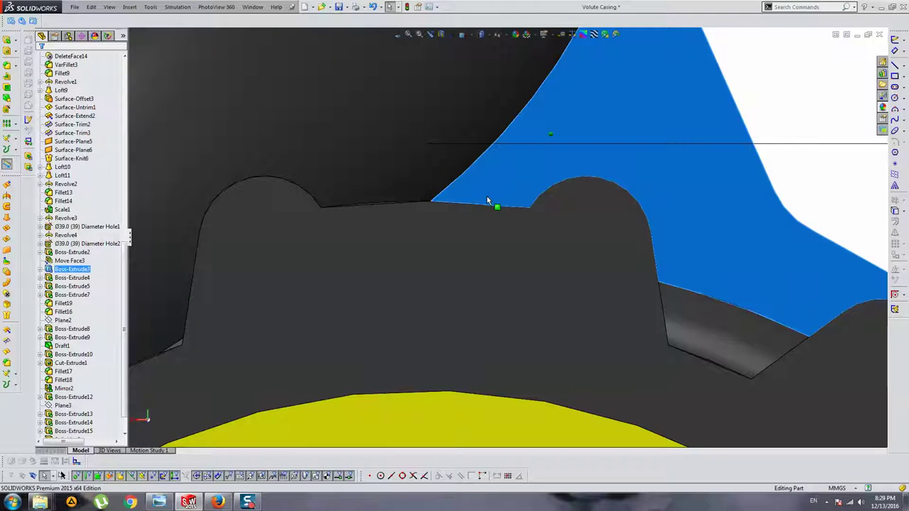
pyautogui.scroll(-2, 531, 197)
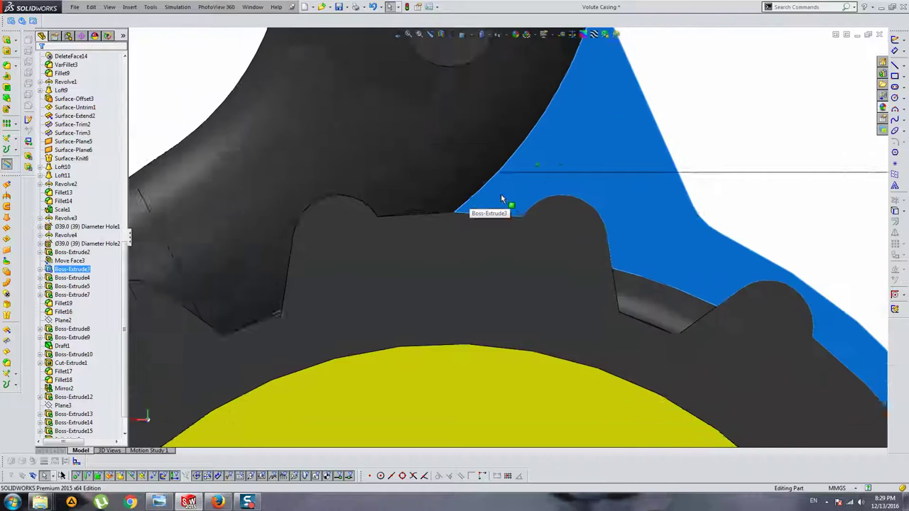
pyautogui.scroll(-2, 501, 199)
pyautogui.scroll(4, 490, 210)
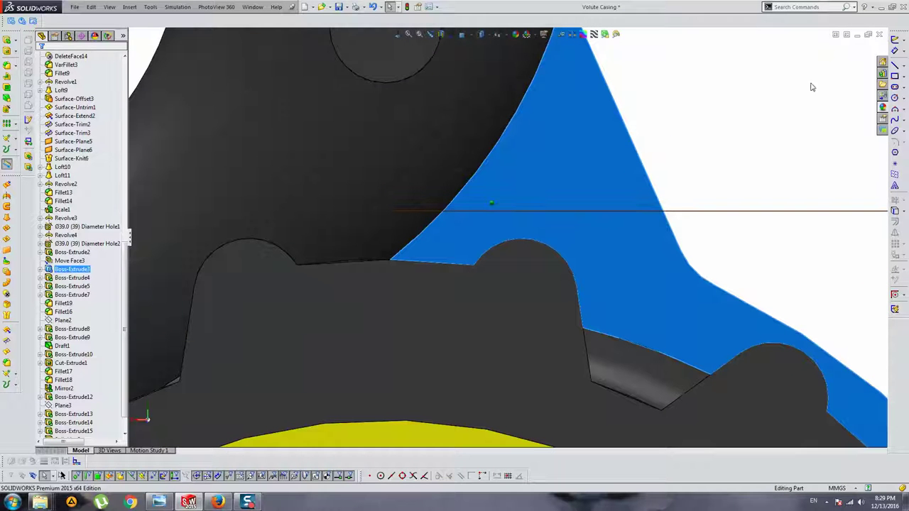
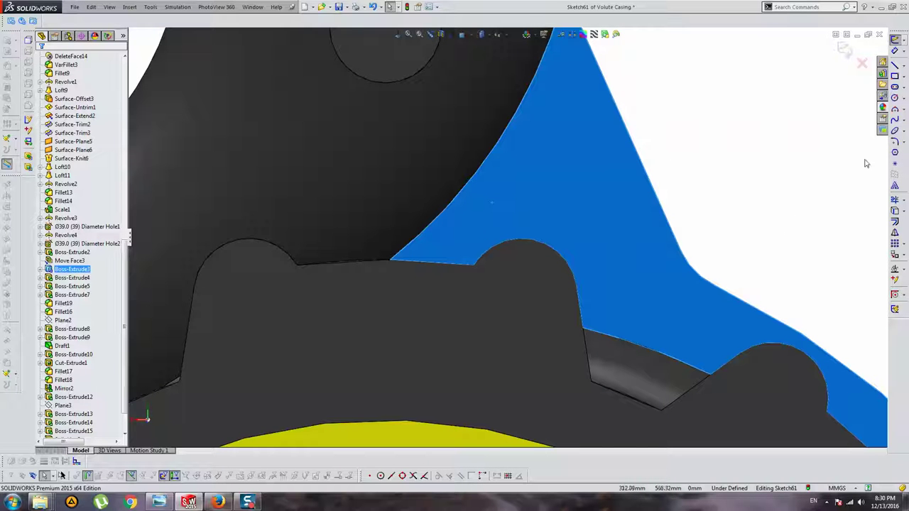
# Convert the face outline, then draw a horizontal line and a vertical line down toward the lobe arc
pyautogui.click(895, 211)
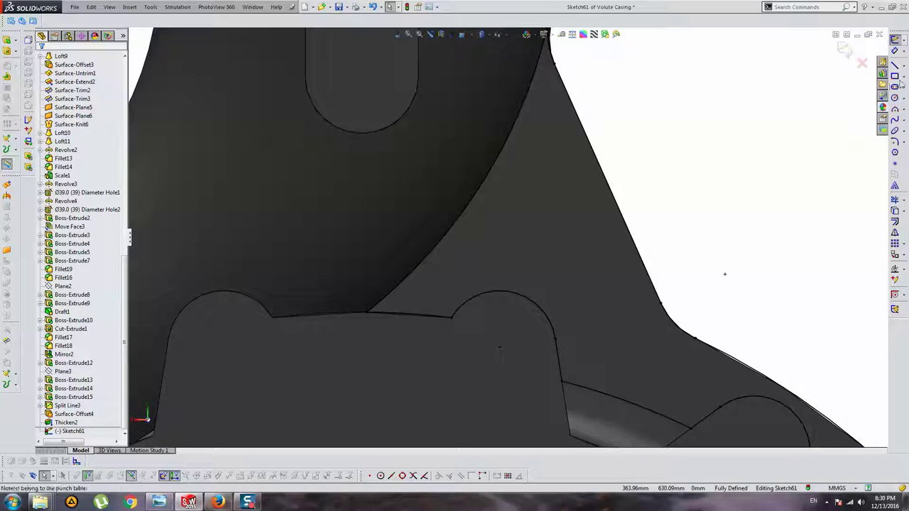
pyautogui.click(894, 63)
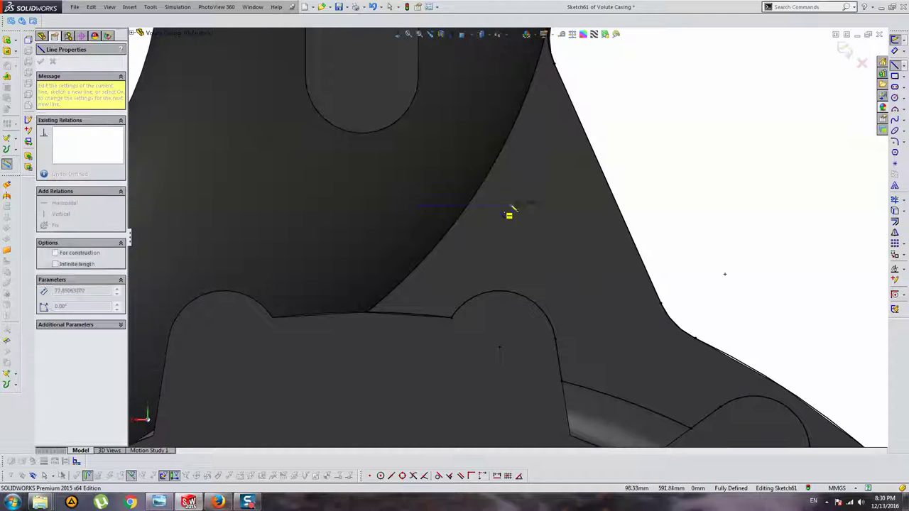
pyautogui.click(526, 206)
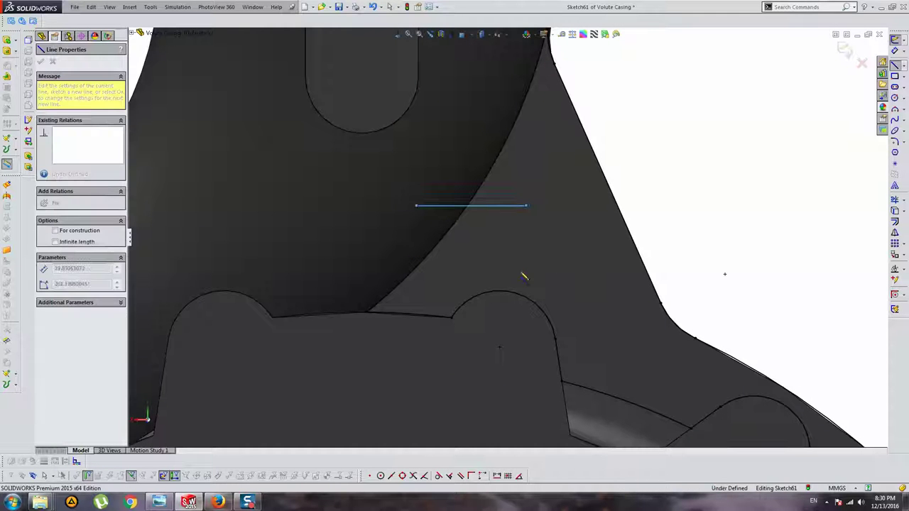
pyautogui.click(526, 342)
pyautogui.press('Escape')
# Attach the vertical line to the lobe arc and extend the horizontal line onto the curved casing edge
pyautogui.moveTo(527, 347)
pyautogui.mouseDown()
pyautogui.moveTo(517, 305)
pyautogui.moveTo(499, 297)
pyautogui.mouseUp()
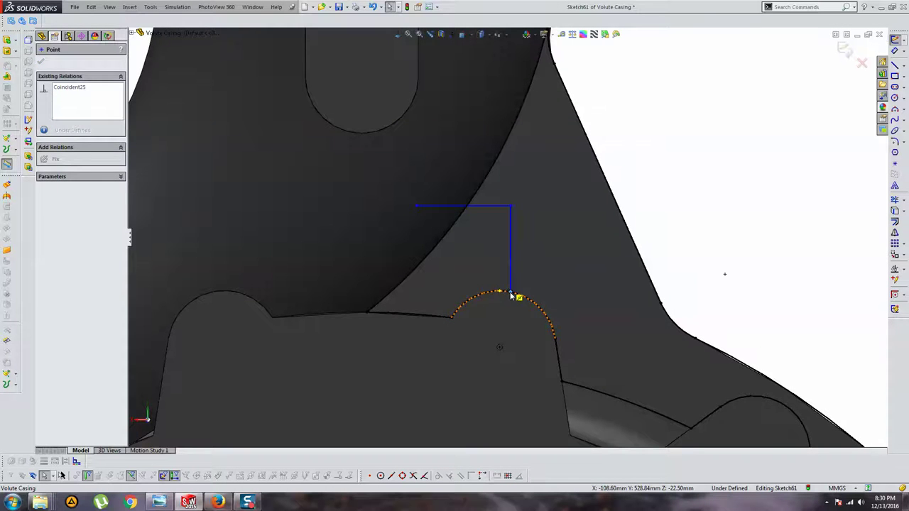
pyautogui.press('Escape')
pyautogui.moveTo(415, 206); pyautogui.dragTo(461, 217)
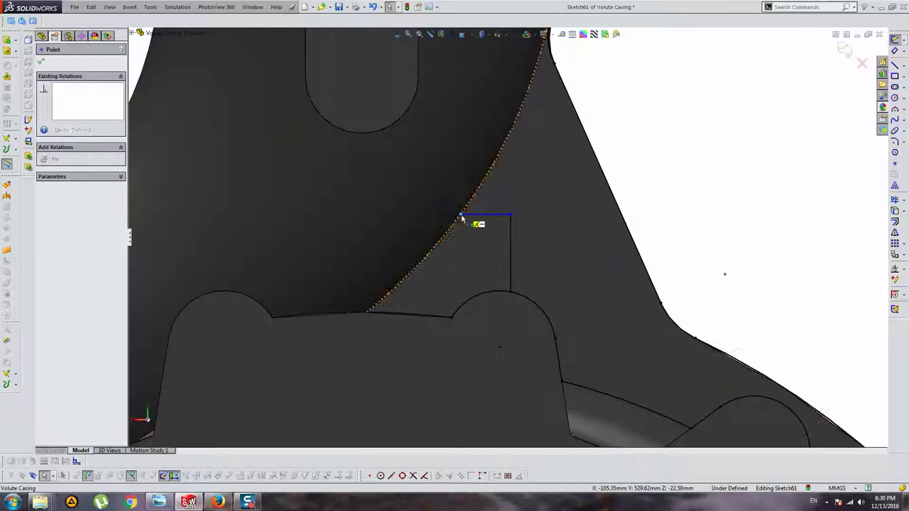
pyautogui.scroll(1, 601, 341)
pyautogui.press('Escape')
pyautogui.scroll(3, 603, 321)
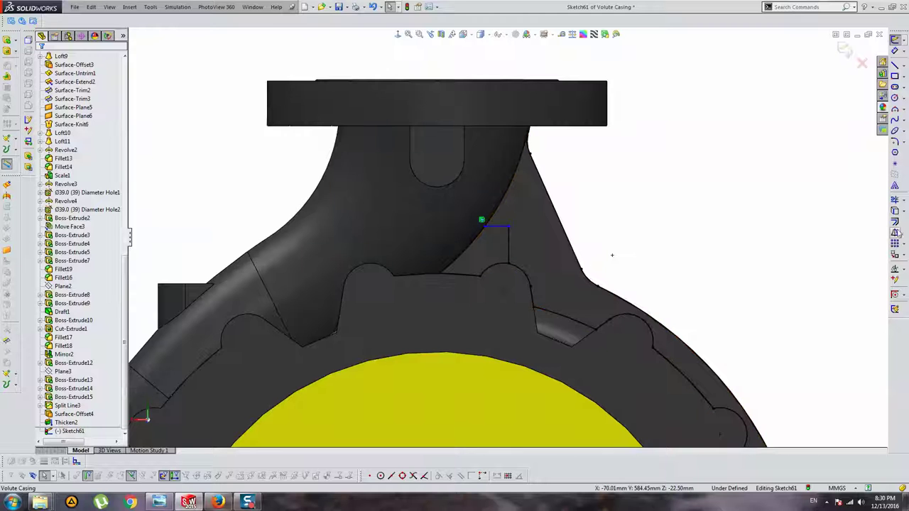
# Trim the excess outline segments so Sketch61 forms one closed profile
pyautogui.click(895, 211)
pyautogui.scroll(-3, 556, 274)
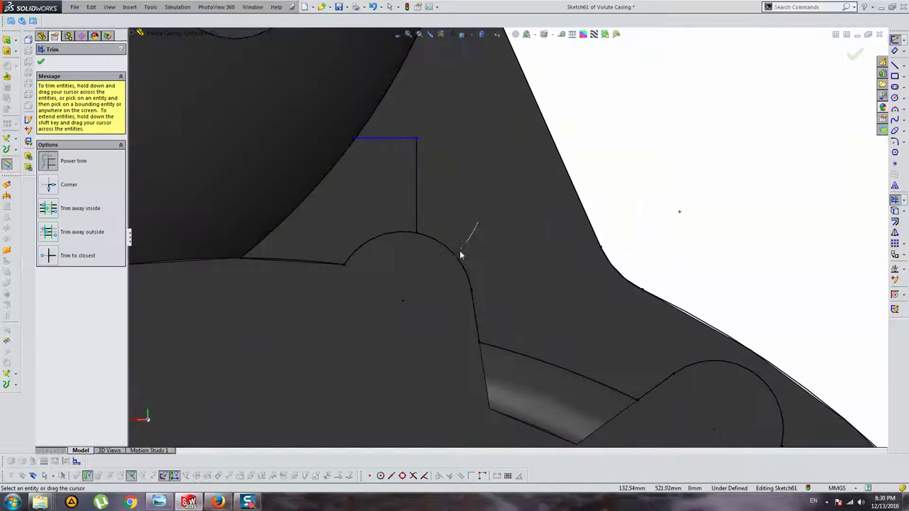
pyautogui.scroll(2, 462, 260)
pyautogui.press('Escape')
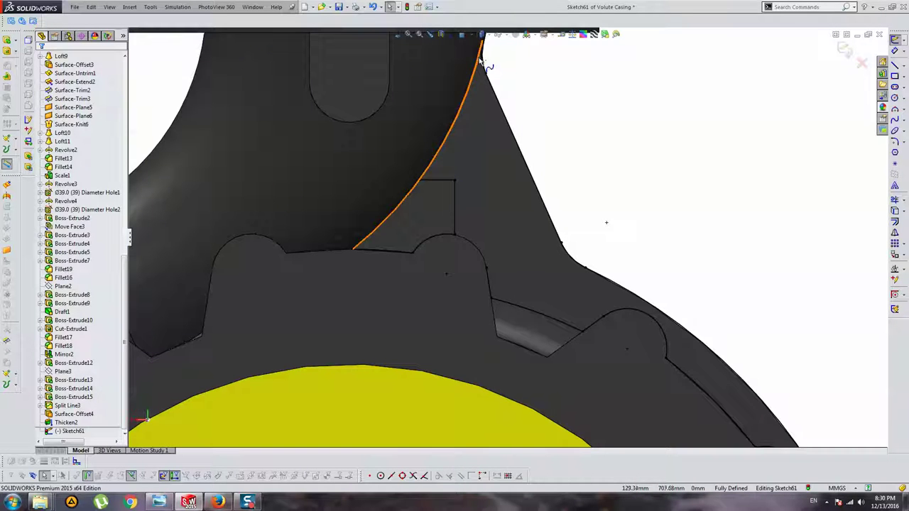
pyautogui.click(483, 64)
pyautogui.rightClick(484, 30)
pyautogui.click(526, 90)
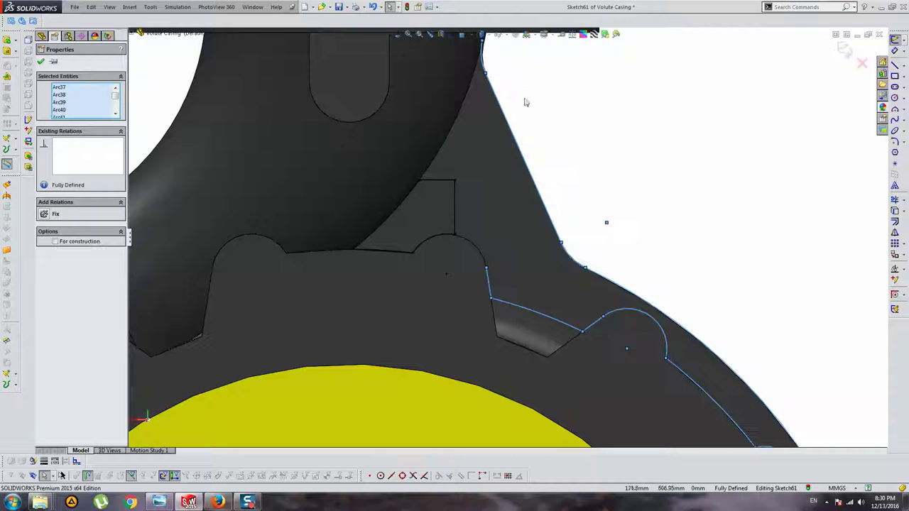
pyautogui.click(539, 167)
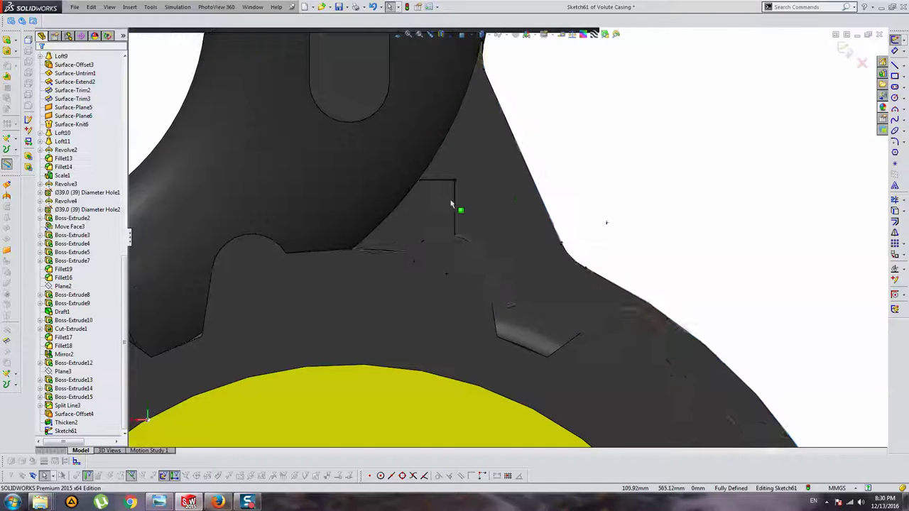
pyautogui.scroll(-2, 460, 213)
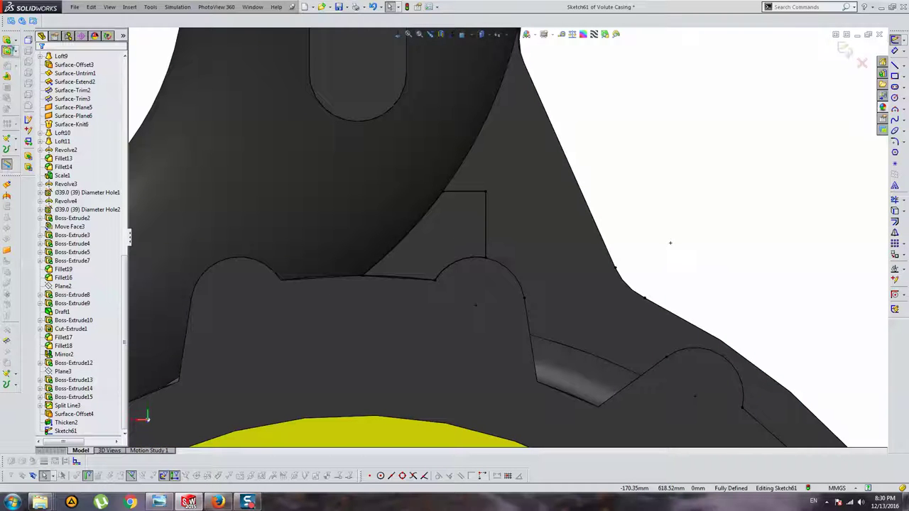
pyautogui.click(7, 164)
# Cut the Sketch61 profile Up To Surface, stopping at the casing side face
pyautogui.click(78, 120)
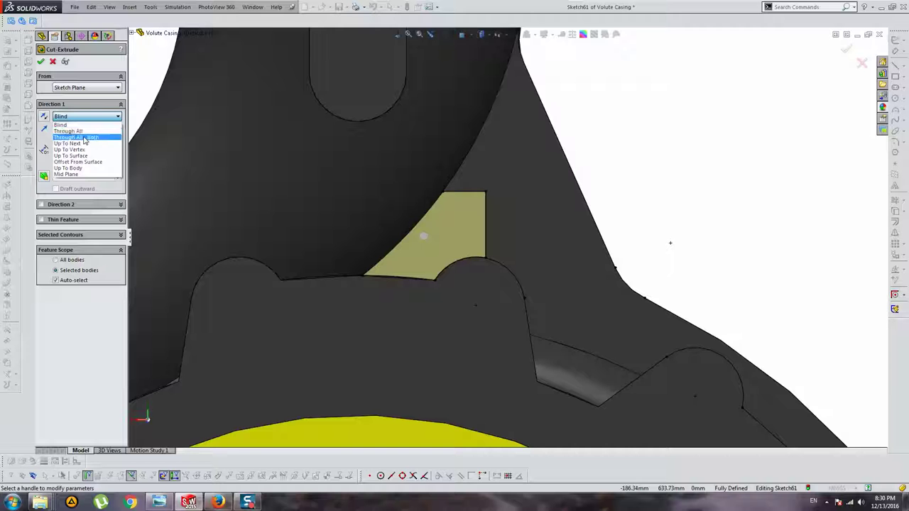
pyautogui.click(71, 155)
pyautogui.moveTo(424, 235); pyautogui.dragTo(693, 240, button='middle')
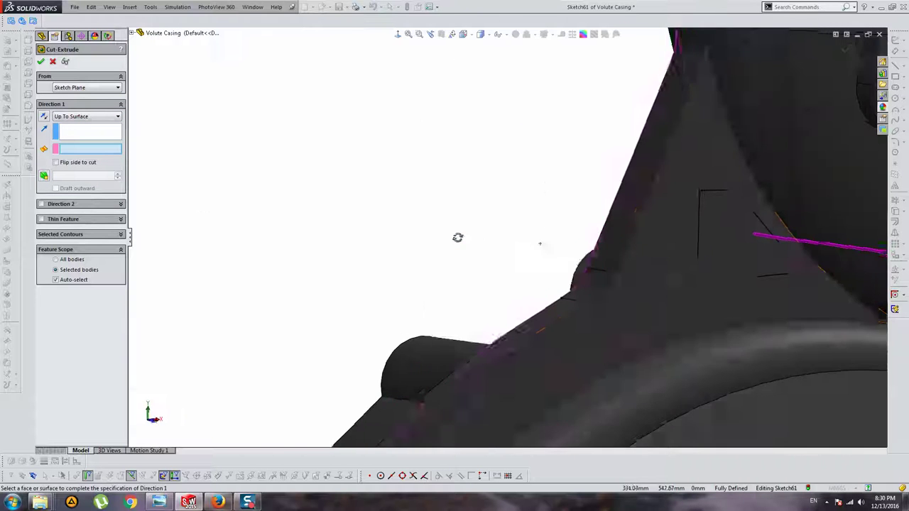
pyautogui.click(702, 240)
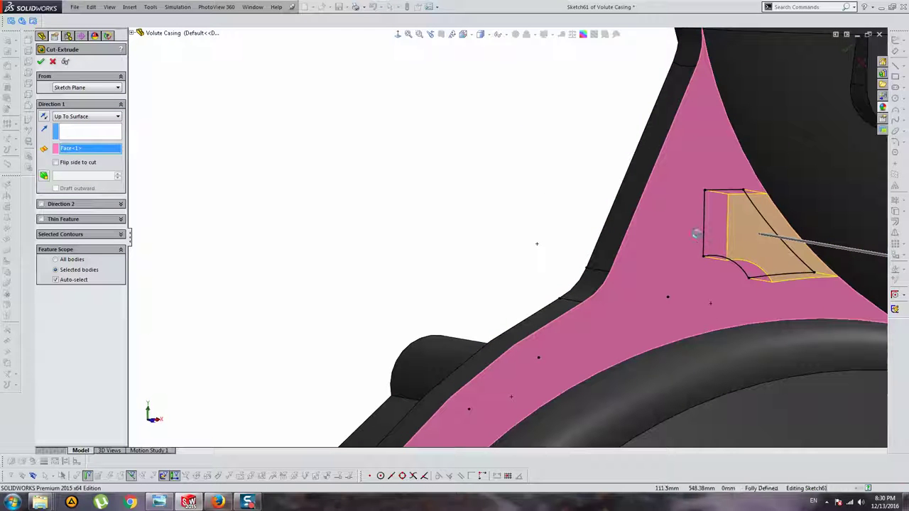
pyautogui.press('Return')
pyautogui.moveTo(697, 233)
pyautogui.mouseDown(button='middle')
pyautogui.moveTo(632, 223)
pyautogui.moveTo(625, 196)
pyautogui.moveTo(537, 202)
pyautogui.moveTo(480, 73)
pyautogui.mouseUp(button='middle')
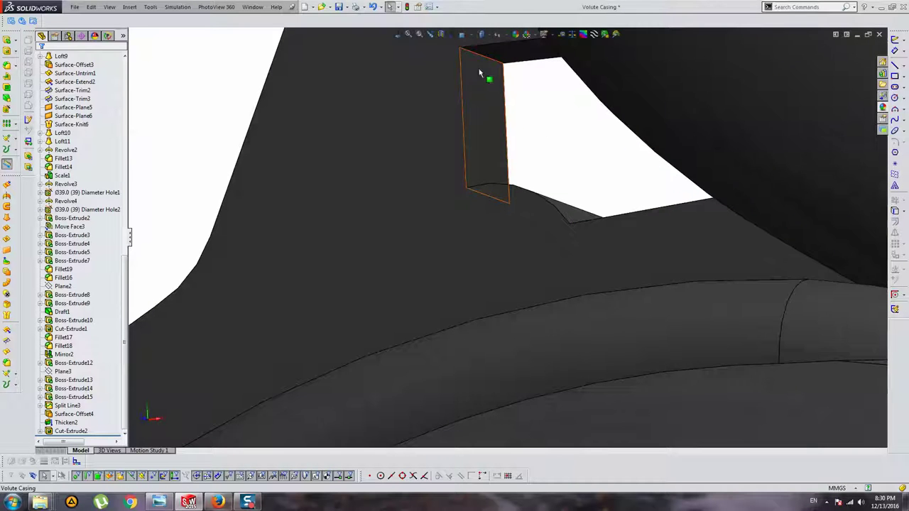
# Fillet four edges of the new cut-out with a 25 mm radius
pyautogui.click(480, 58)
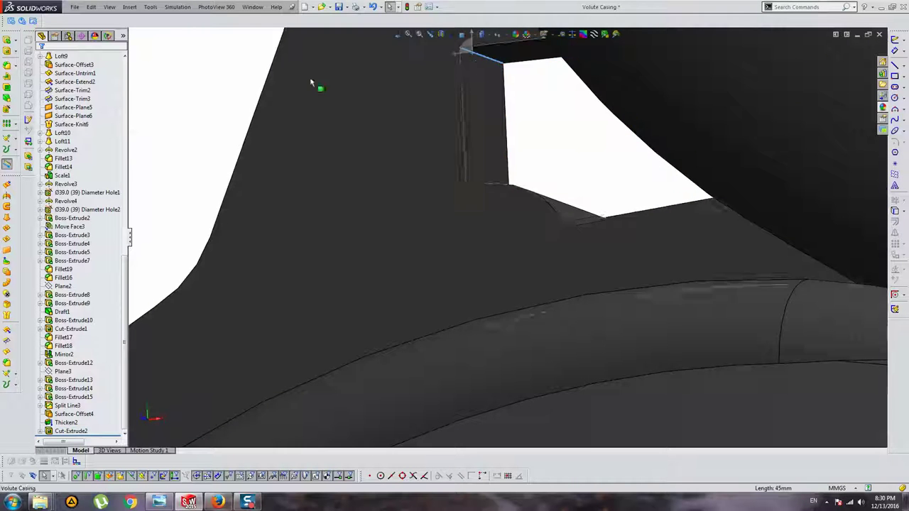
pyautogui.click(10, 65)
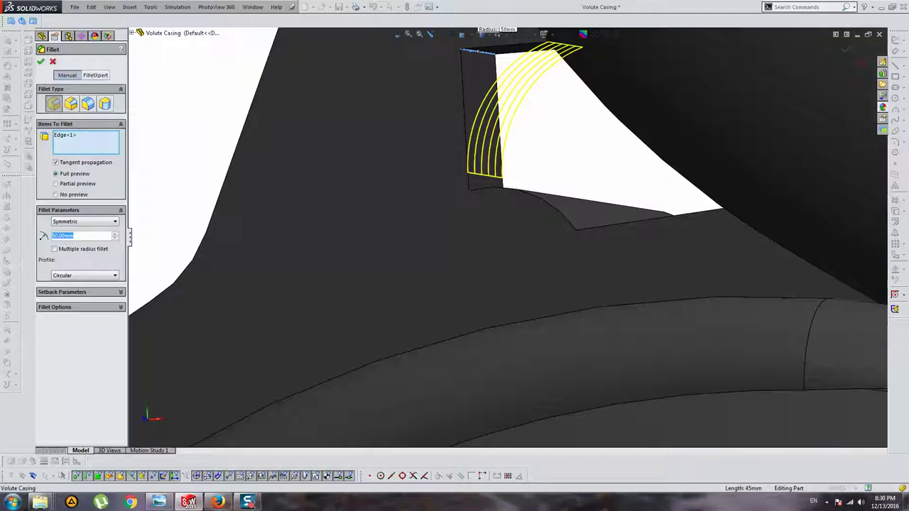
pyautogui.write('25')
pyautogui.press('Return')
pyautogui.moveTo(166, 277); pyautogui.dragTo(431, 319, button='middle')
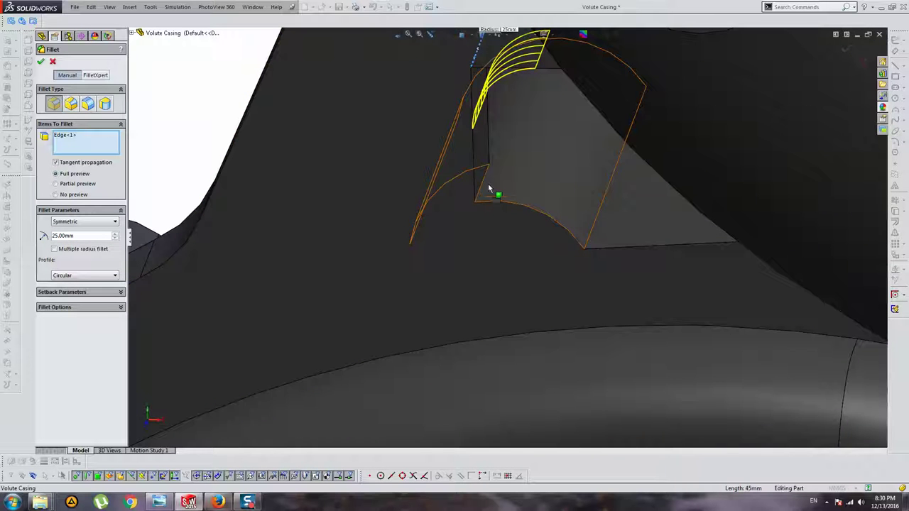
pyautogui.click(485, 186)
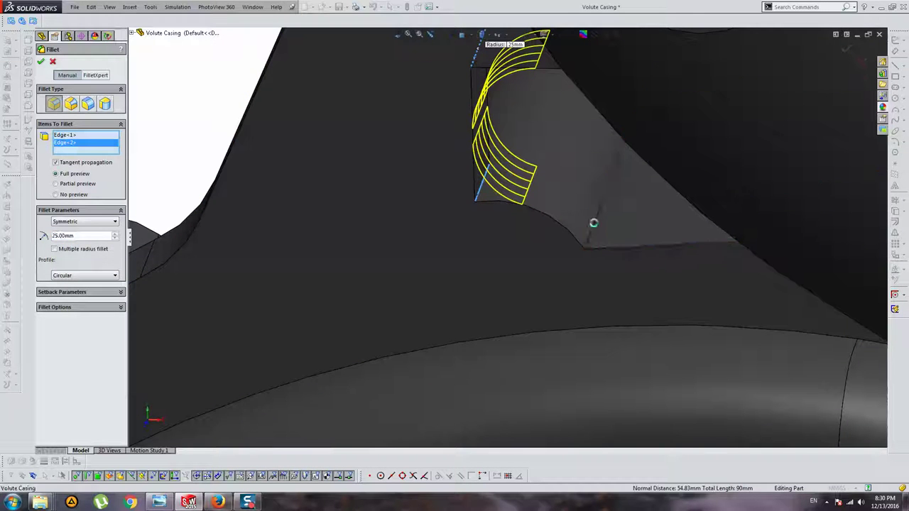
pyautogui.click(596, 228)
pyautogui.moveTo(596, 227)
pyautogui.mouseDown(button='middle')
pyautogui.moveTo(628, 216)
pyautogui.moveTo(609, 240)
pyautogui.mouseUp(button='middle')
pyautogui.click(631, 224)
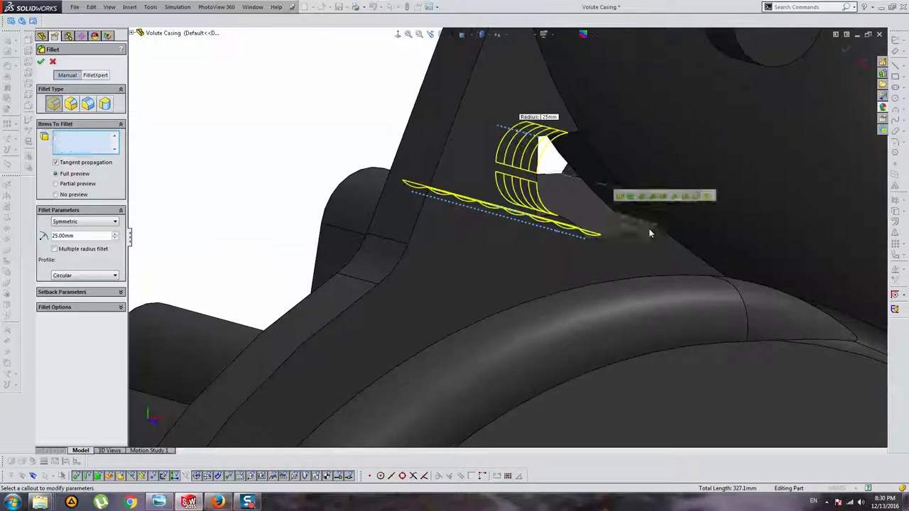
pyautogui.press('Escape')
pyautogui.moveTo(654, 245)
pyautogui.mouseDown(button='middle')
pyautogui.moveTo(553, 203)
pyautogui.moveTo(574, 173)
pyautogui.mouseUp(button='middle')
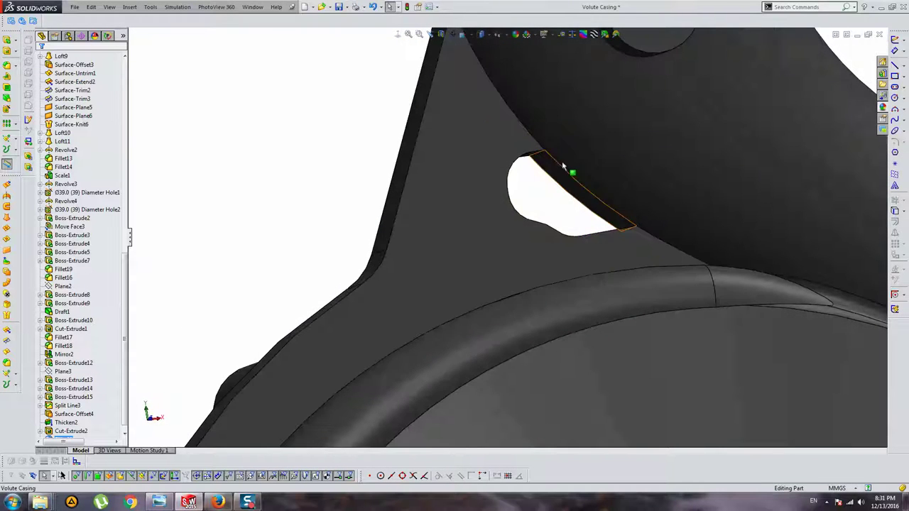
pyautogui.click(13, 71)
# Round the top edge of the small side opening with a 20 mm fillet
pyautogui.moveTo(653, 162); pyautogui.dragTo(461, 166, button='middle')
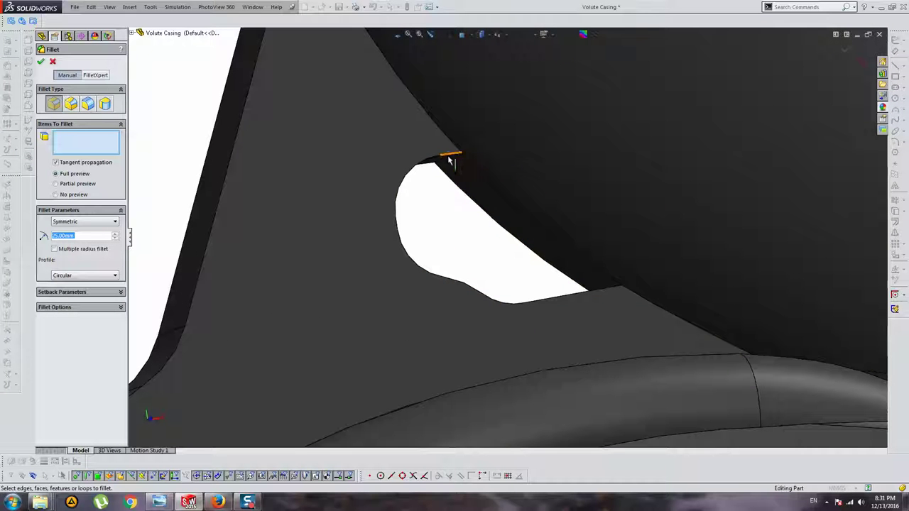
pyautogui.click(454, 163)
pyautogui.click(455, 165)
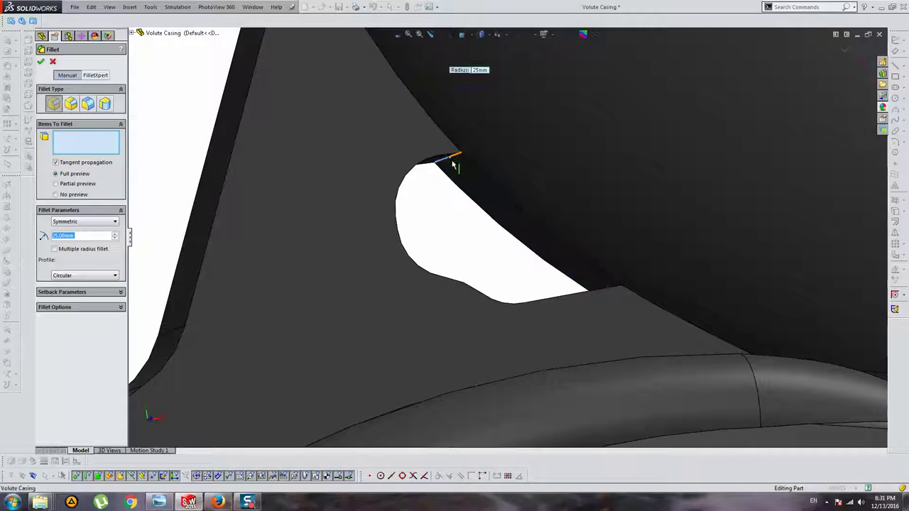
pyautogui.click(455, 165)
pyautogui.moveTo(521, 243); pyautogui.dragTo(629, 294, button='middle')
pyautogui.click(625, 298)
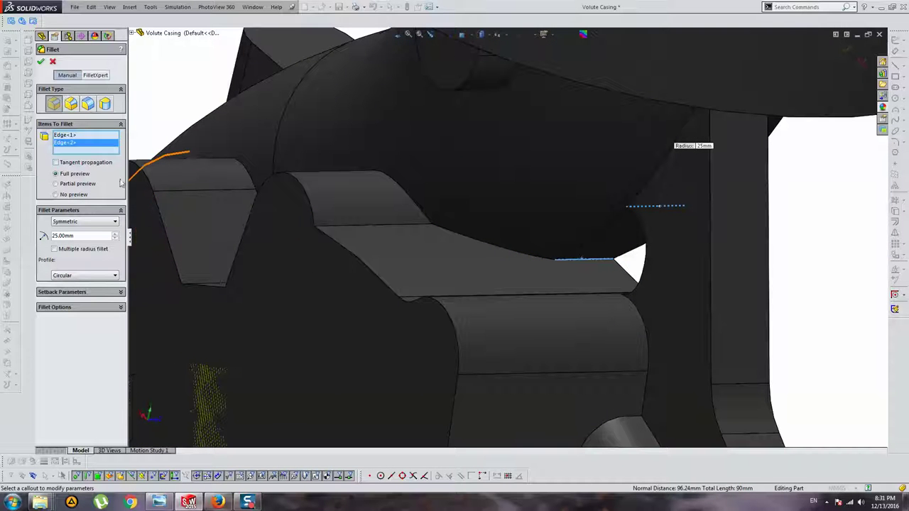
pyautogui.write('20')
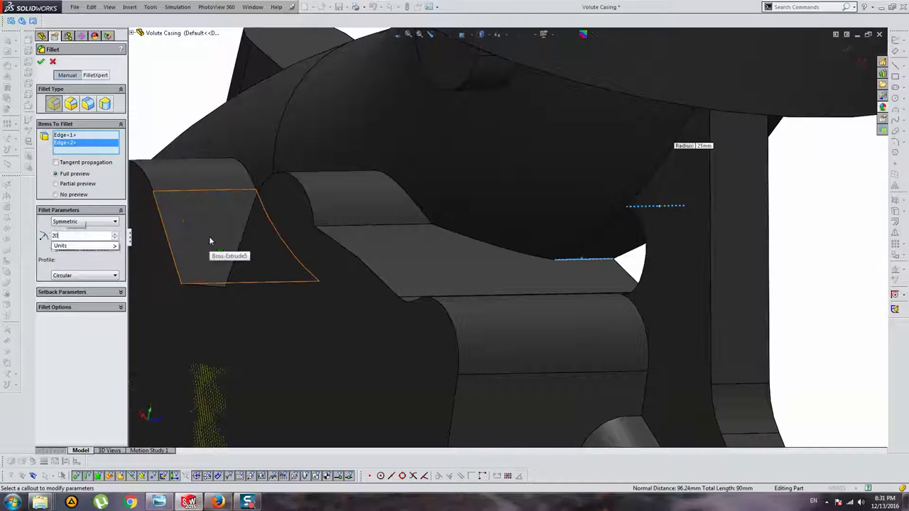
pyautogui.press('Return')
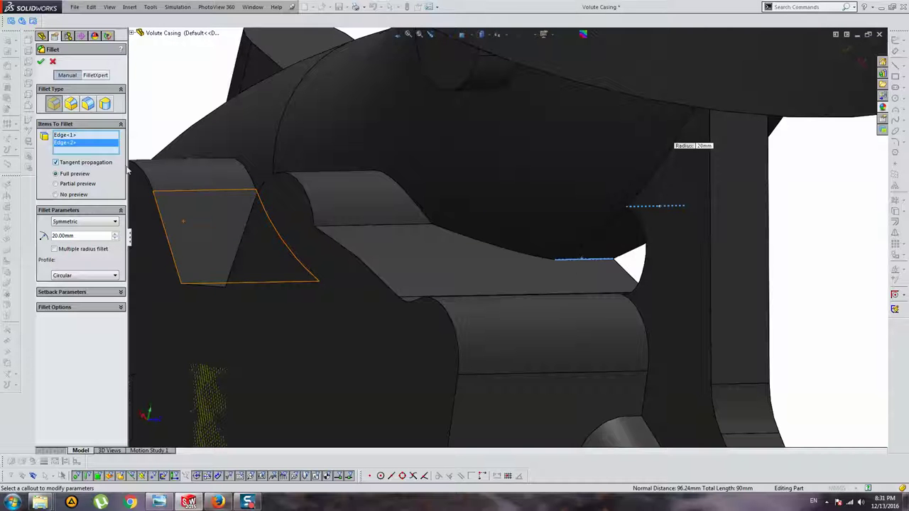
pyautogui.click(569, 258)
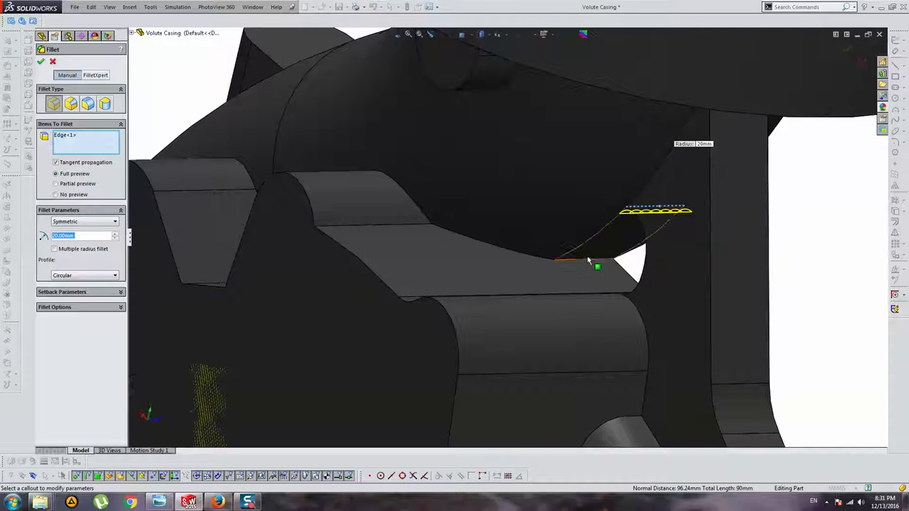
pyautogui.moveTo(588, 260)
pyautogui.mouseDown(button='middle')
pyautogui.moveTo(732, 251)
pyautogui.moveTo(713, 270)
pyautogui.mouseUp(button='middle')
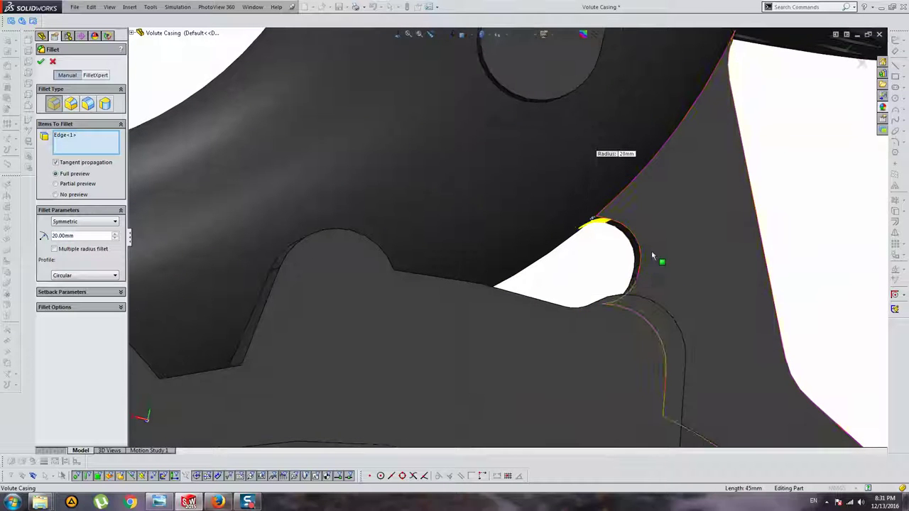
pyautogui.press('Return')
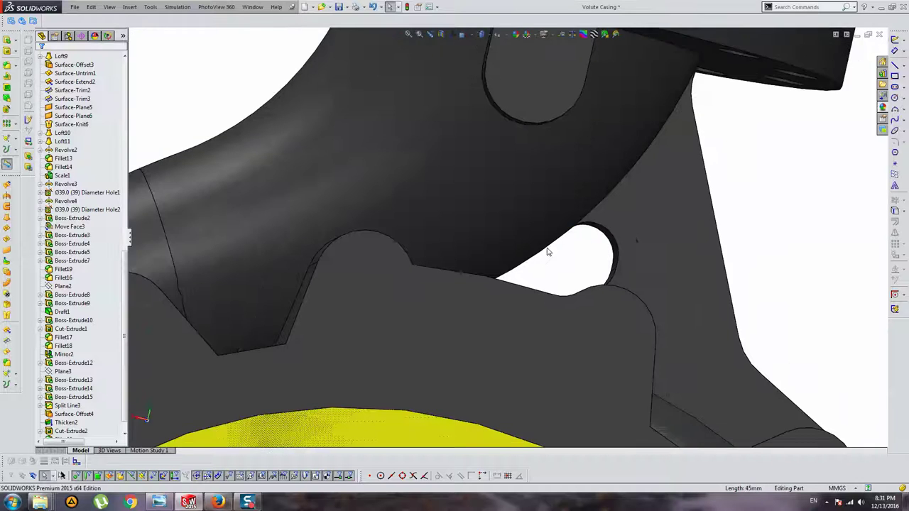
pyautogui.moveTo(547, 251)
pyautogui.mouseDown(button='middle')
pyautogui.moveTo(564, 234)
pyautogui.moveTo(483, 259)
pyautogui.mouseUp(button='middle')
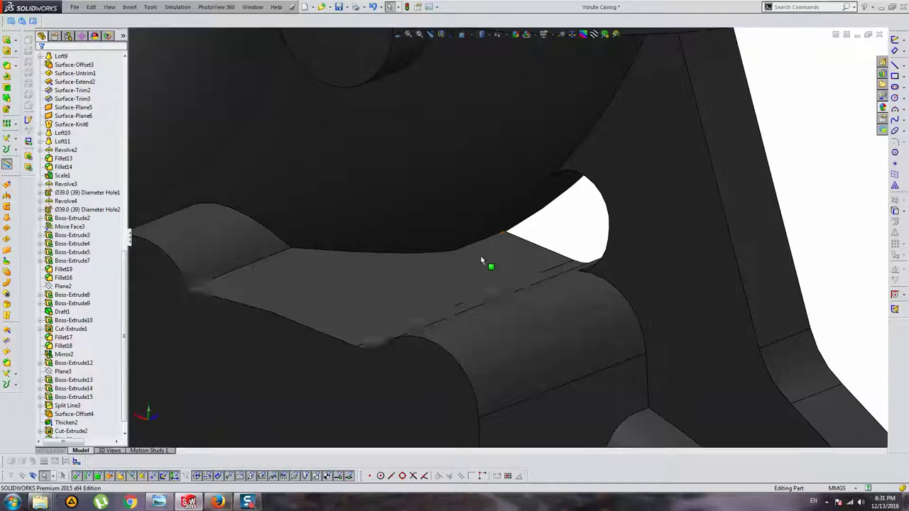
# Try a fillet on the 45mm edge below the opening, then cancel it
pyautogui.click(469, 251)
pyautogui.moveTo(573, 301); pyautogui.dragTo(497, 284, button='middle')
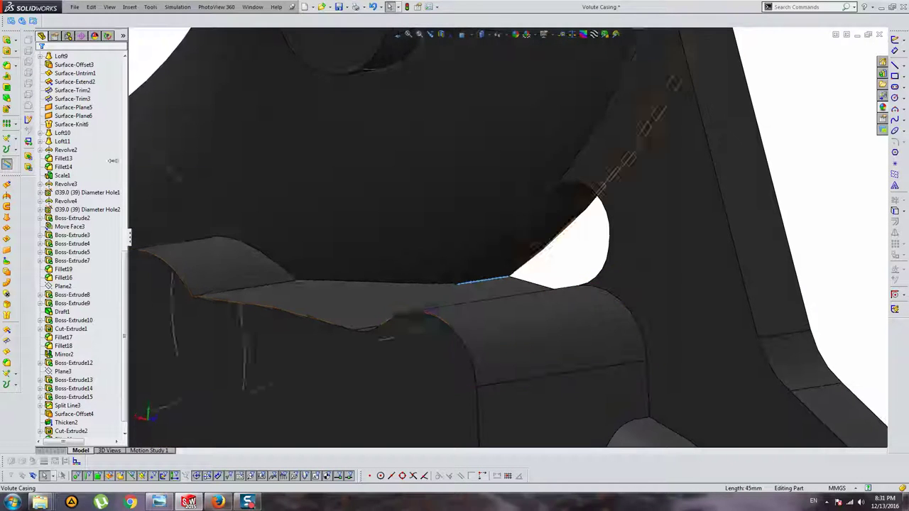
pyautogui.press('Return')
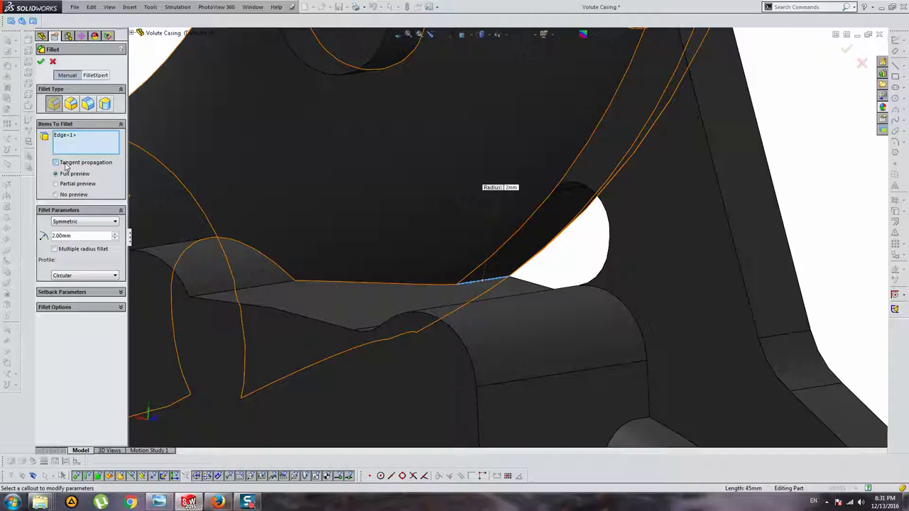
pyautogui.press('Return')
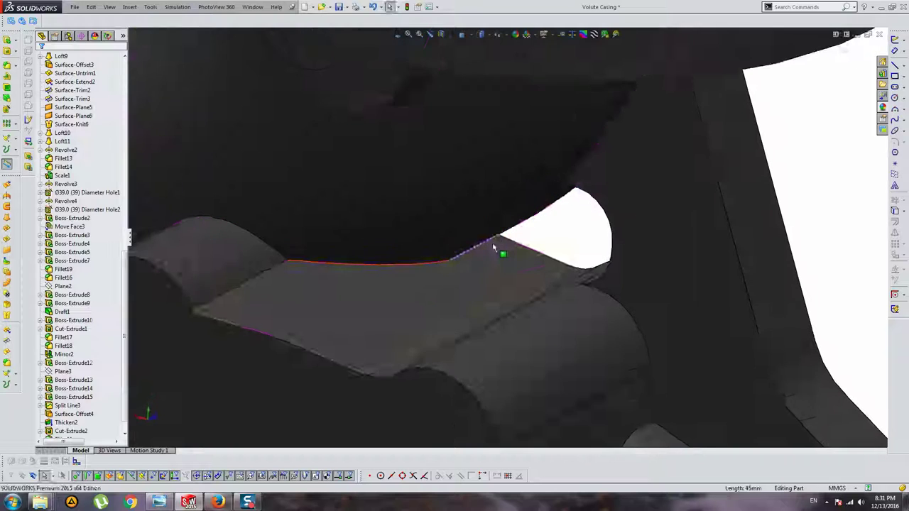
pyautogui.moveTo(497, 249); pyautogui.dragTo(506, 237, button='middle')
# Face-fillet the angled face into the flat ledge, settling on 30 mm after trying 1 and 10 mm
pyautogui.click(15, 70)
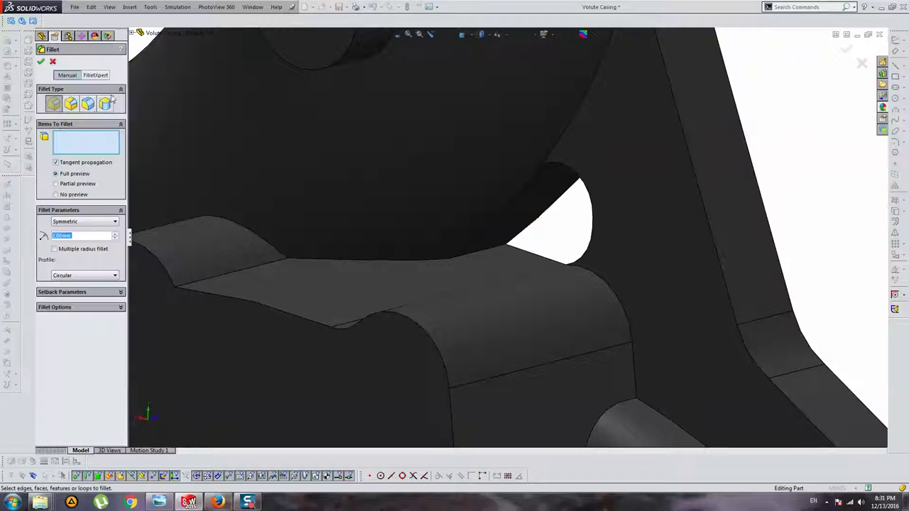
pyautogui.click(87, 104)
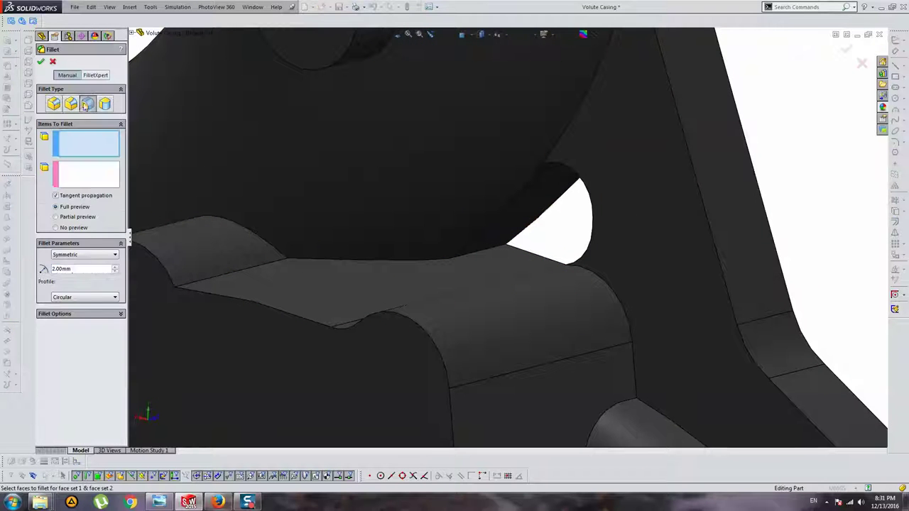
pyautogui.click(497, 227)
pyautogui.click(519, 276)
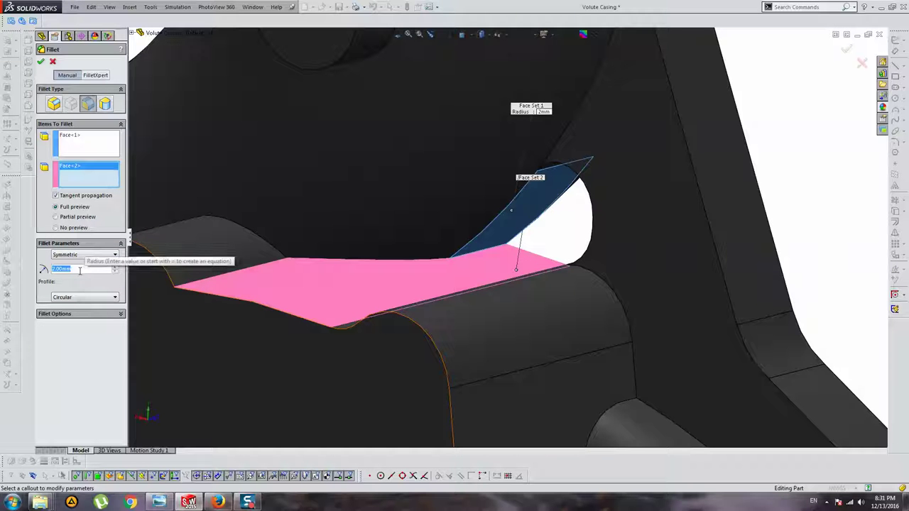
pyautogui.write('1')
pyautogui.press('Return')
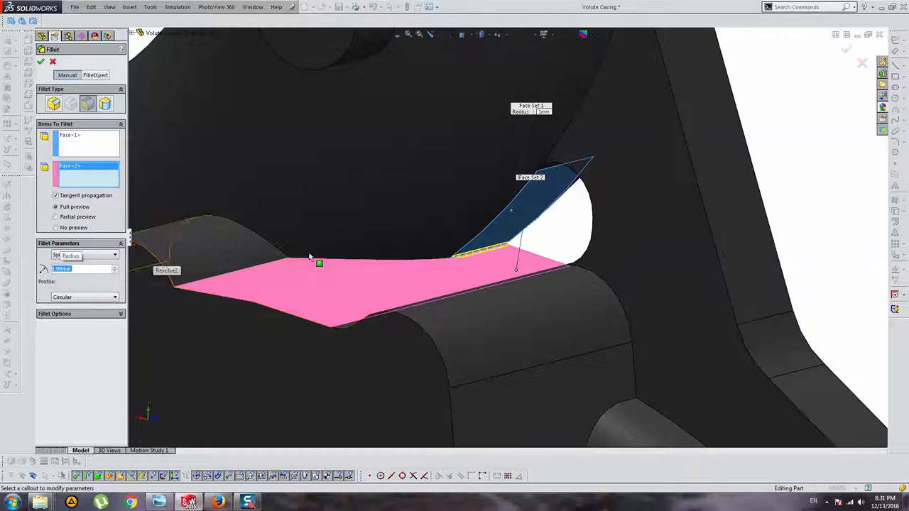
pyautogui.moveTo(309, 257); pyautogui.dragTo(207, 238, button='middle')
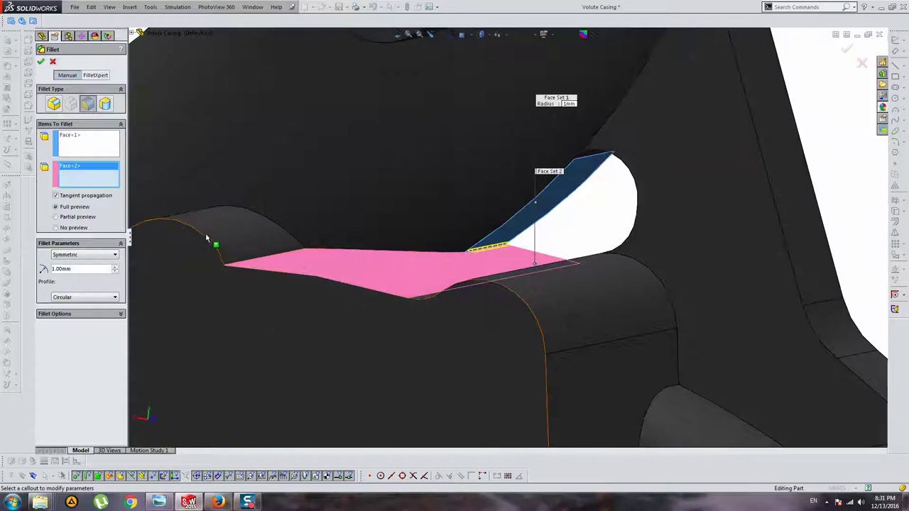
pyautogui.write('10')
pyautogui.press('Return')
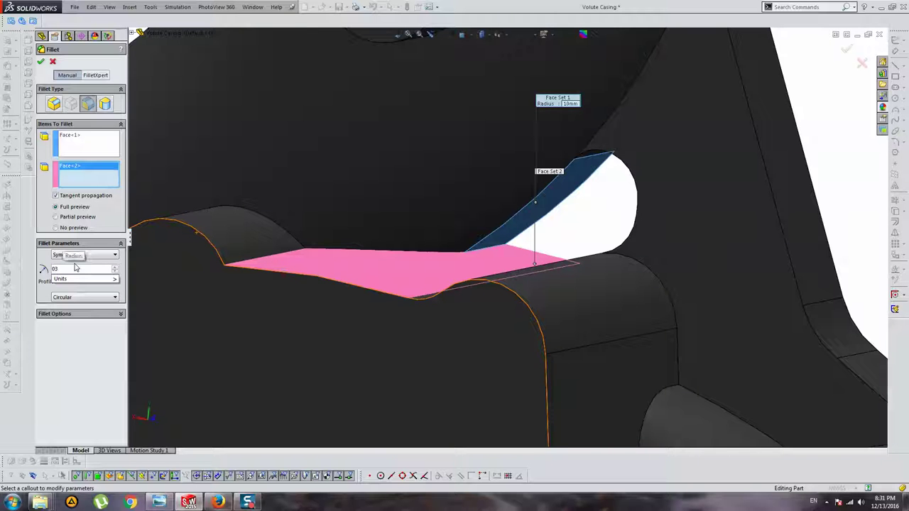
pyautogui.write('30.00mm')
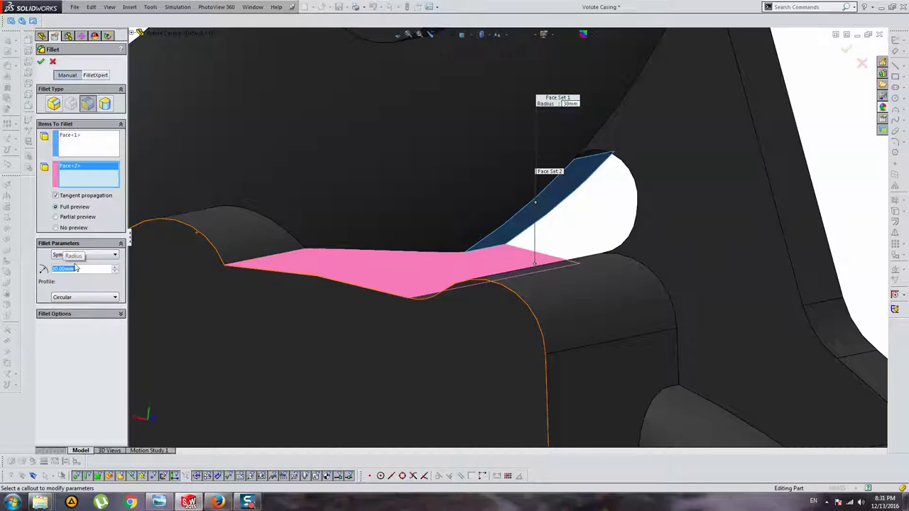
pyautogui.press('Return')
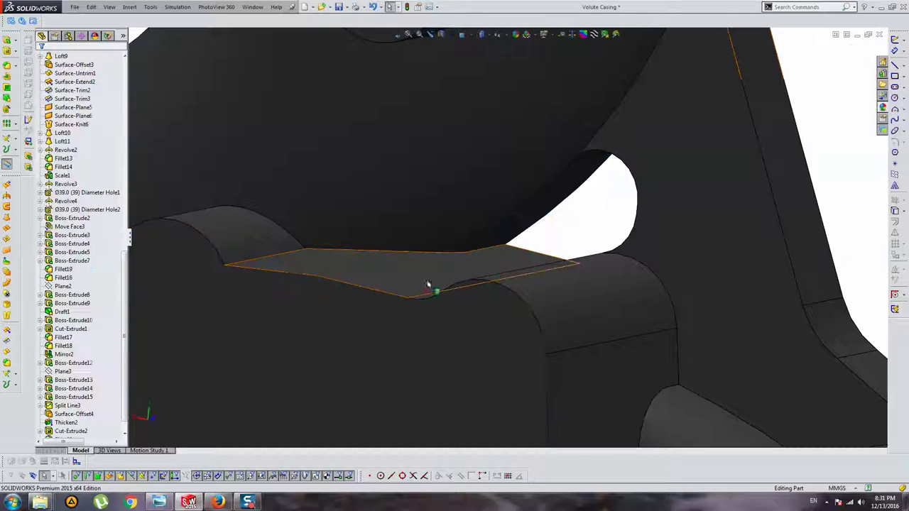
pyautogui.moveTo(429, 286)
pyautogui.mouseDown(button='middle')
pyautogui.moveTo(529, 234)
pyautogui.moveTo(513, 229)
pyautogui.moveTo(548, 207)
pyautogui.moveTo(462, 205)
pyautogui.mouseUp(button='middle')
# Zoom in and select the edge beside the side opening for a new fillet
pyautogui.scroll(3, 462, 205)
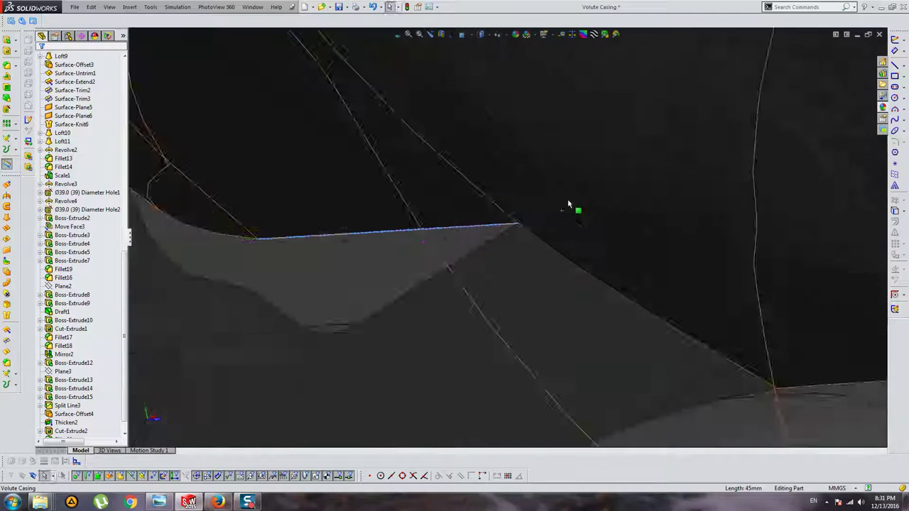
pyautogui.moveTo(573, 205); pyautogui.dragTo(479, 253, button='middle')
pyautogui.scroll(3, 502, 241)
pyautogui.scroll(3, 503, 238)
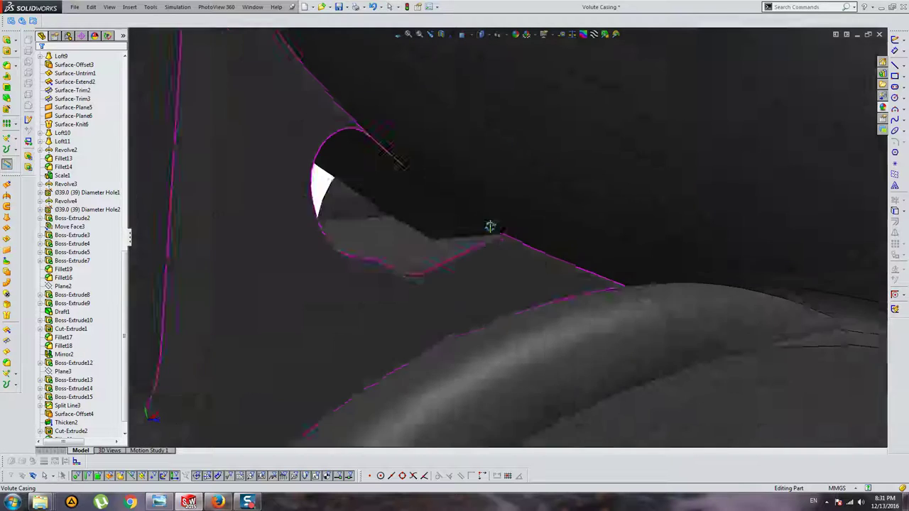
pyautogui.scroll(2, 461, 234)
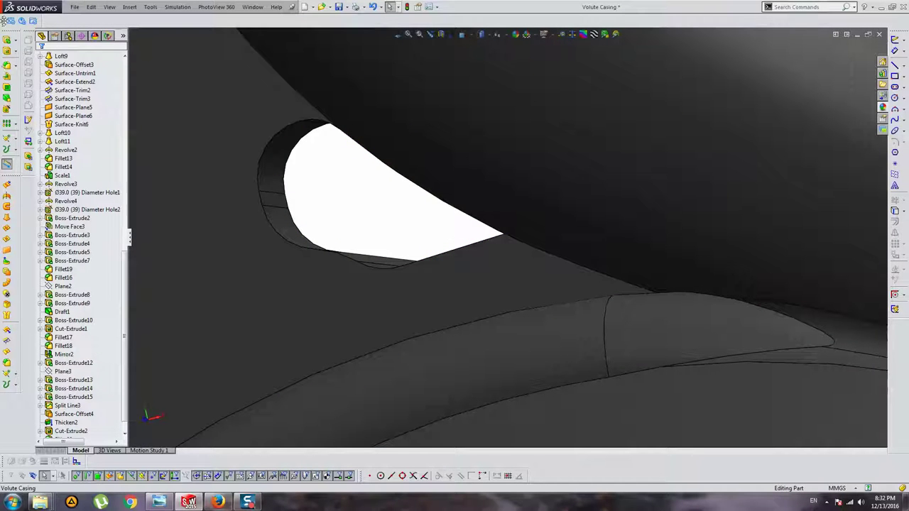
pyautogui.click(7, 65)
pyautogui.moveTo(346, 247); pyautogui.dragTo(183, 171, button='middle')
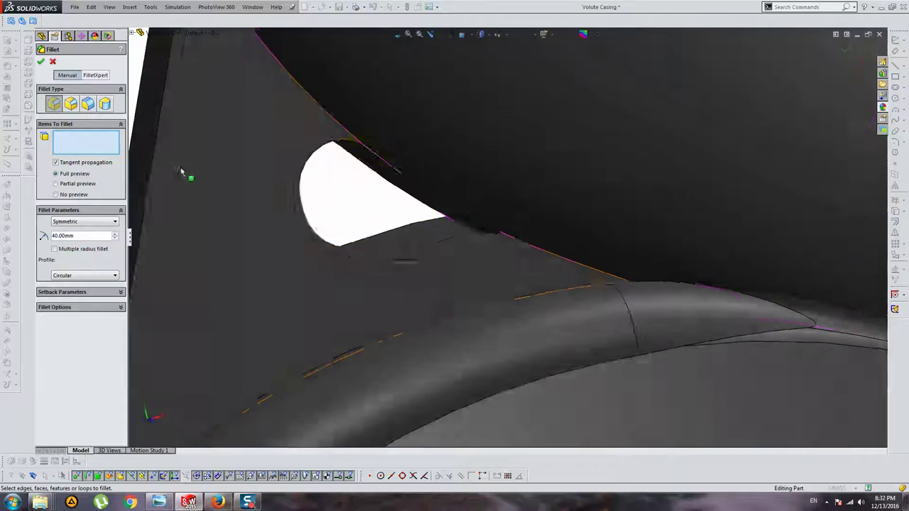
pyautogui.moveTo(512, 228); pyautogui.dragTo(490, 242, button='middle')
pyautogui.click(490, 238)
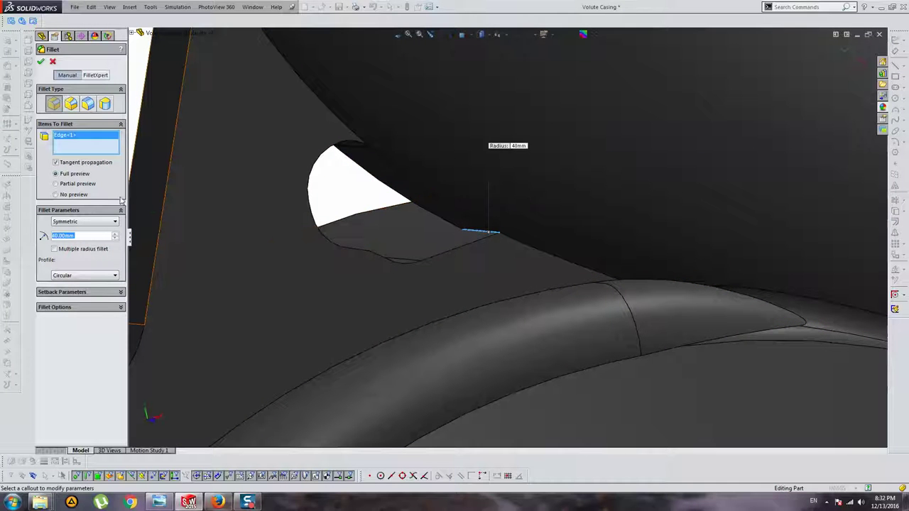
# Set the fillet radius to 50 mm, after trying 20 mm, and accept Fillet21
pyautogui.write('20')
pyautogui.press('Return')
pyautogui.write('50')
pyautogui.press('Return')
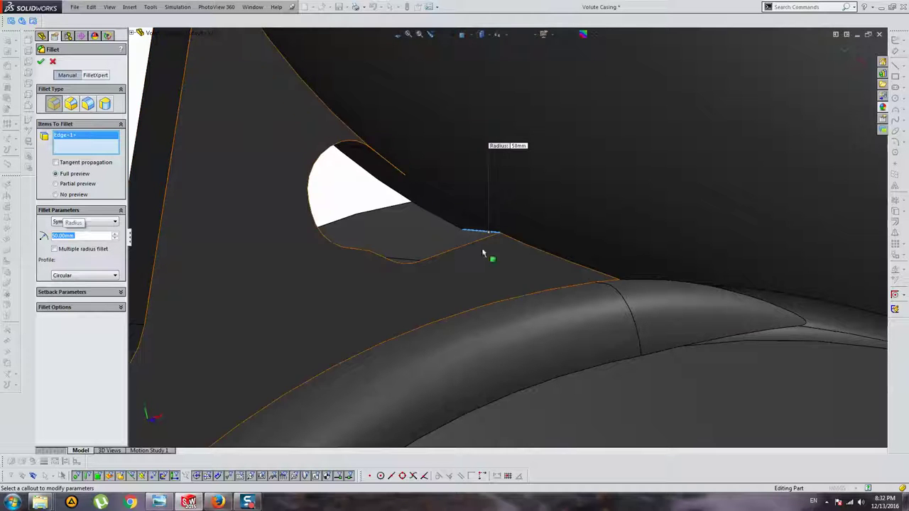
pyautogui.press('Return')
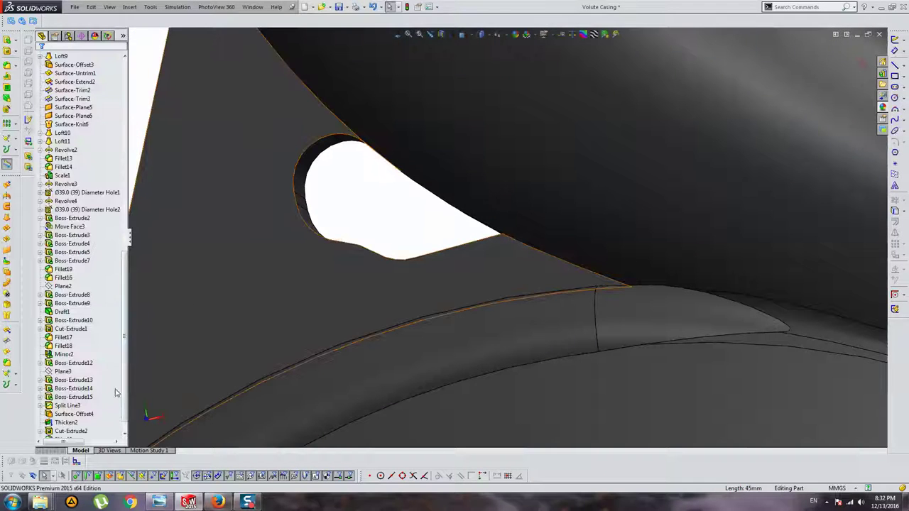
pyautogui.scroll(-1, 116, 393)
# Round the sharp corner of the Cut-Extrude2 profile with a sketch fillet and rebuild
pyautogui.click(74, 414)
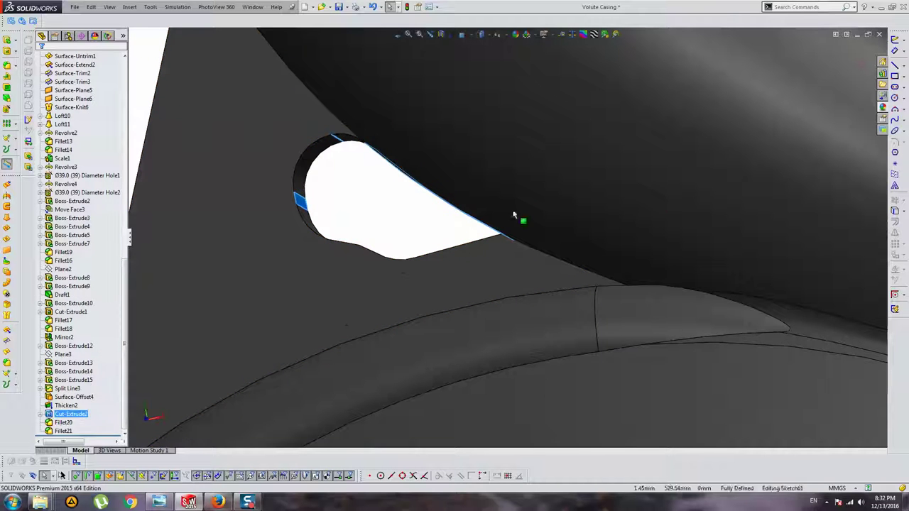
pyautogui.click(531, 159)
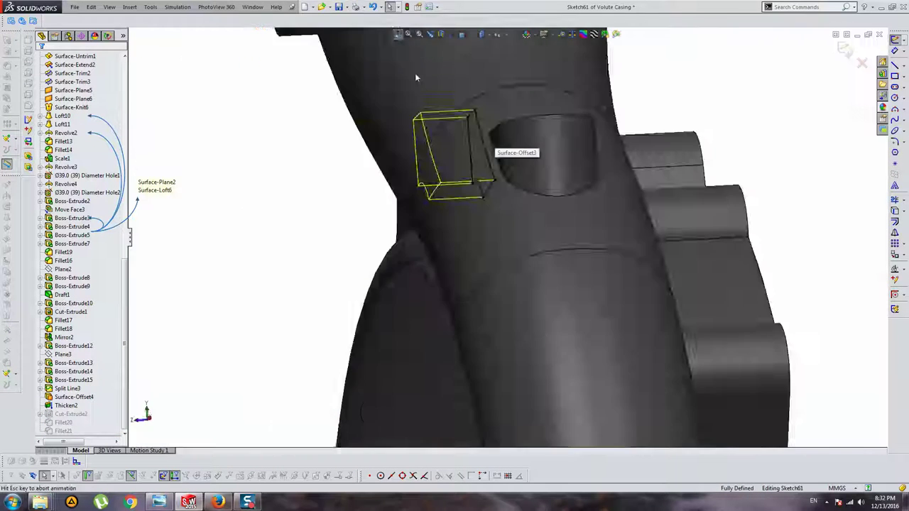
pyautogui.scroll(-5, 526, 142)
pyautogui.scroll(-3, 580, 159)
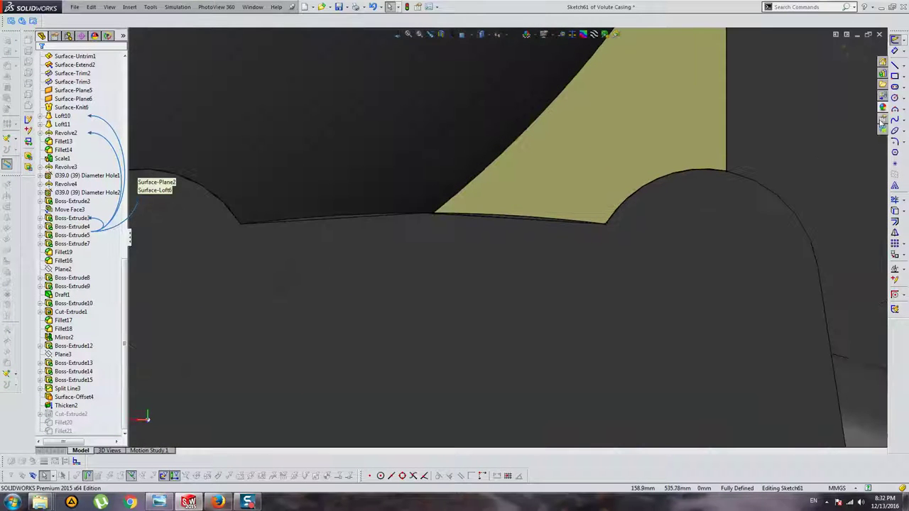
pyautogui.click(894, 142)
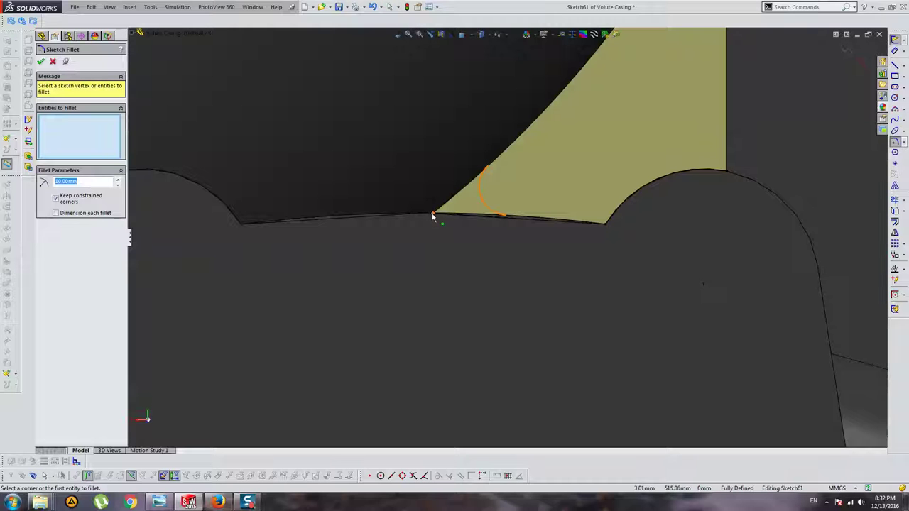
pyautogui.click(431, 213)
pyautogui.write('20')
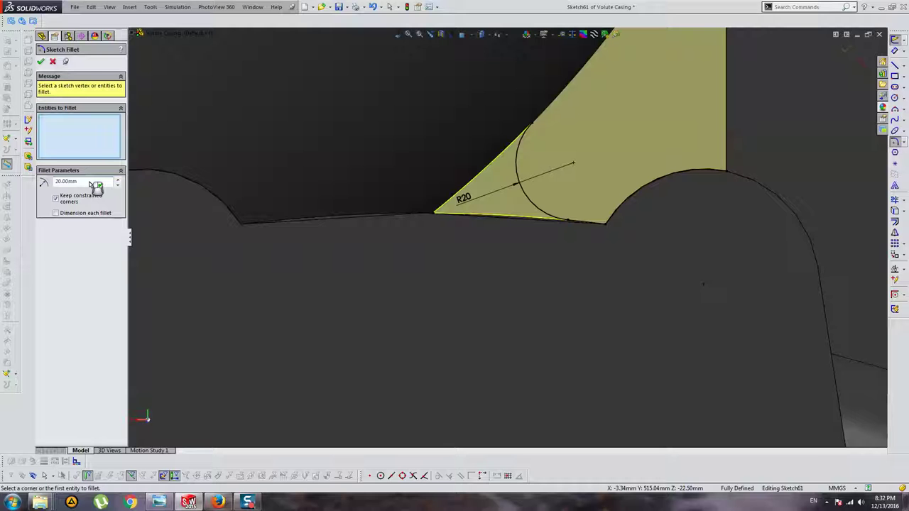
pyautogui.press('Escape')
pyautogui.click(845, 50)
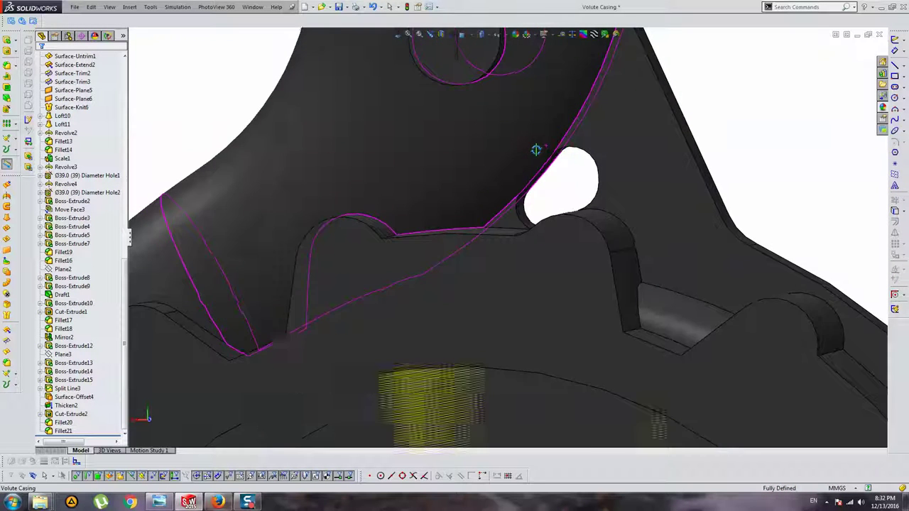
# Reopen the opening's sketch and view it face-on
pyautogui.scroll(-3, 539, 151)
pyautogui.scroll(-3, 560, 163)
pyautogui.scroll(-3, 580, 178)
pyautogui.click(580, 174)
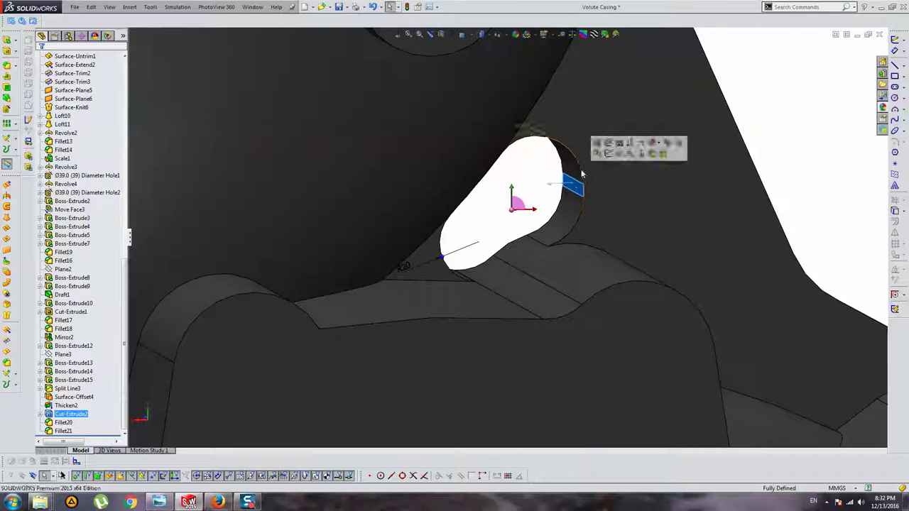
pyautogui.click(605, 141)
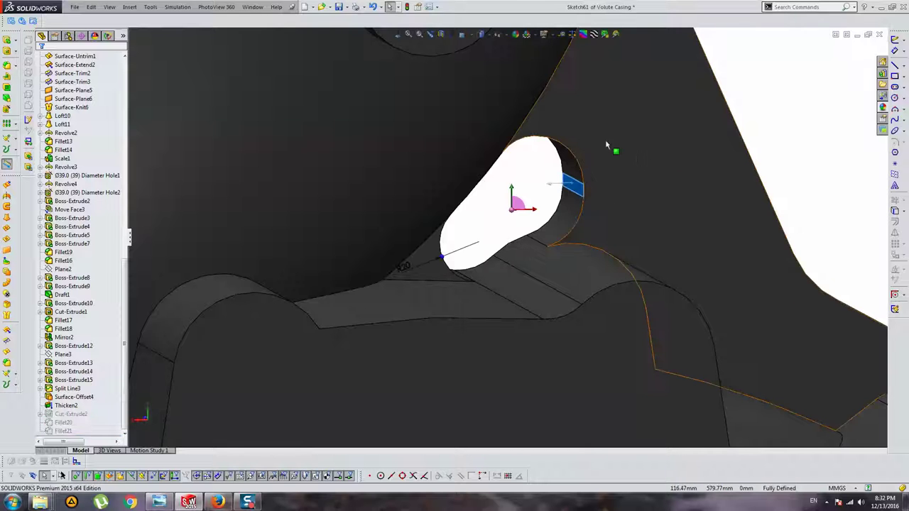
pyautogui.click(403, 39)
pyautogui.scroll(-3, 537, 138)
pyautogui.scroll(-2, 467, 181)
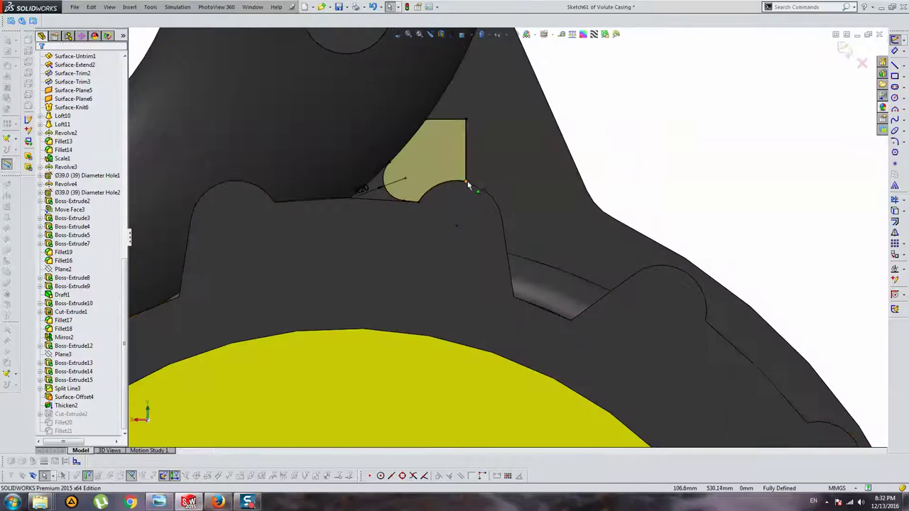
# Delete Coincident26 and Midpoint26, drag the profile corner to the arc end, and rebuild
pyautogui.click(465, 177)
pyautogui.click(78, 94)
pyautogui.press('Delete')
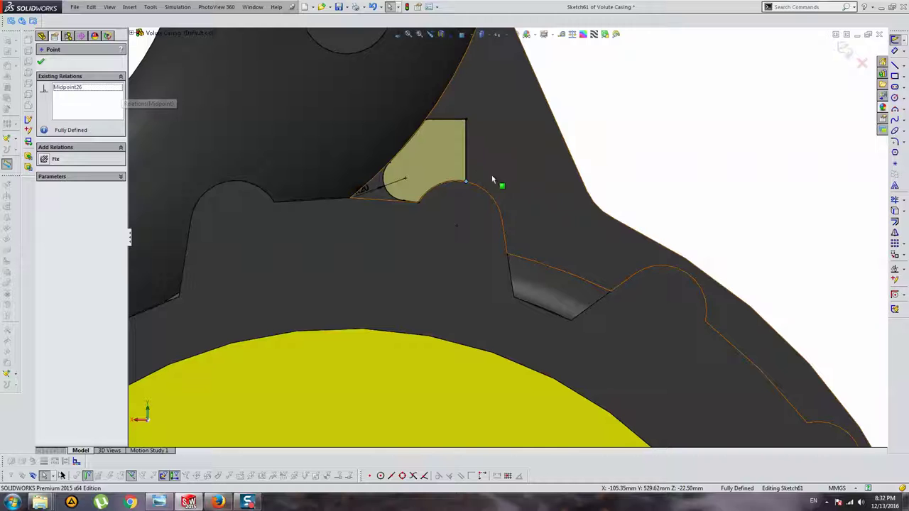
pyautogui.press('Delete')
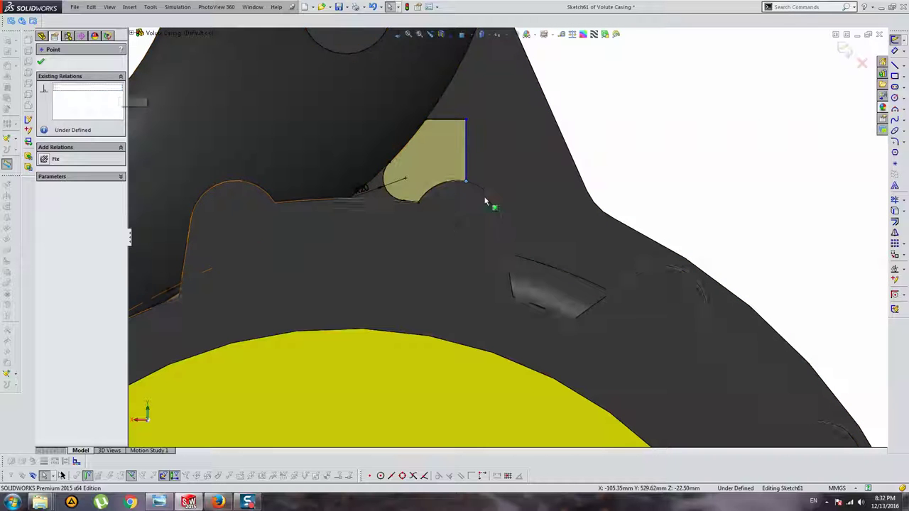
pyautogui.moveTo(465, 186)
pyautogui.mouseDown()
pyautogui.moveTo(508, 200)
pyautogui.moveTo(491, 192)
pyautogui.mouseUp()
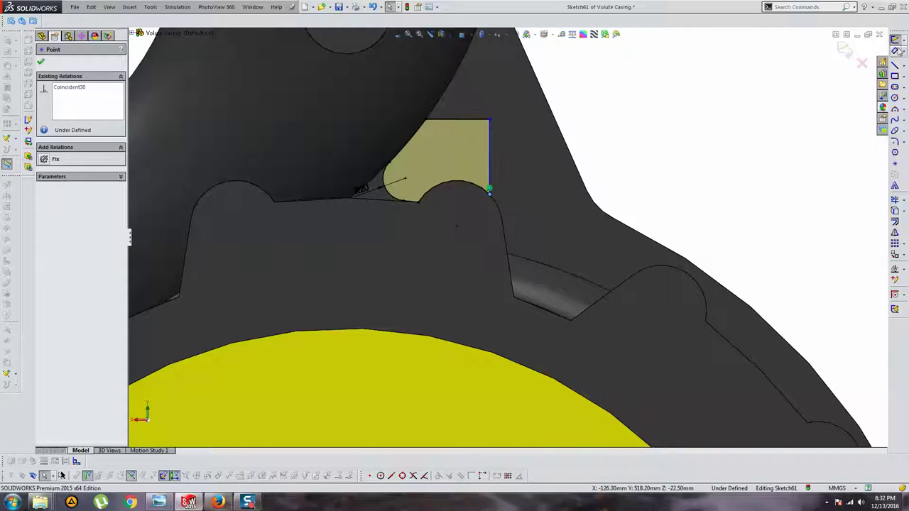
pyautogui.click(845, 51)
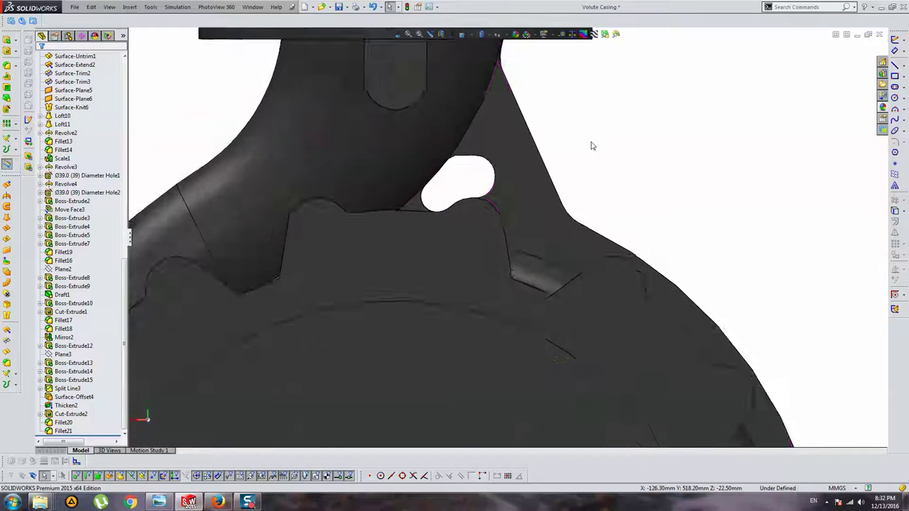
pyautogui.moveTo(592, 145); pyautogui.dragTo(404, 154, button='middle')
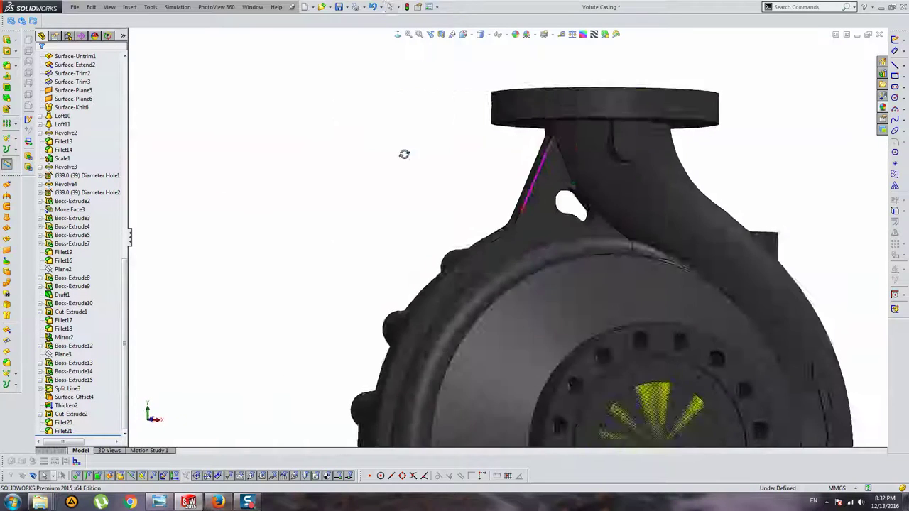
pyautogui.scroll(-3, 572, 194)
pyautogui.moveTo(572, 194)
pyautogui.mouseDown(button='middle')
pyautogui.moveTo(594, 183)
pyautogui.moveTo(600, 128)
pyautogui.moveTo(577, 110)
pyautogui.mouseUp(button='middle')
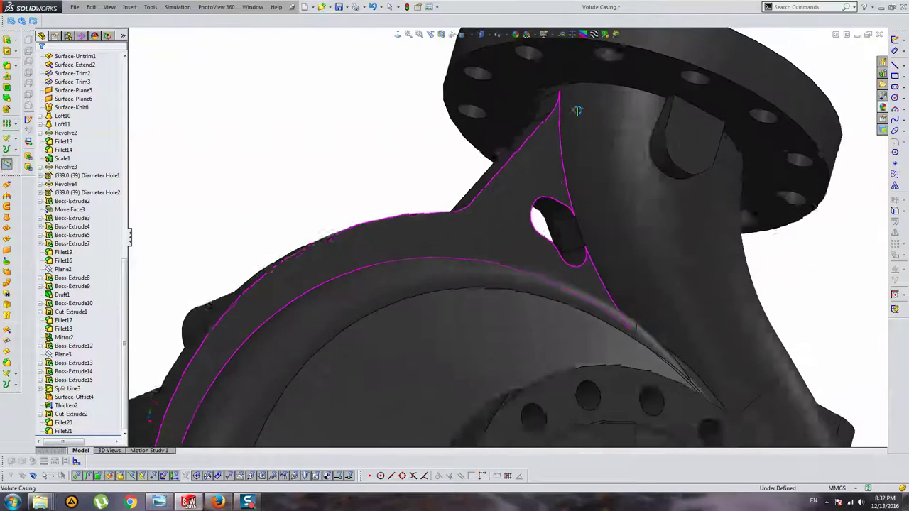
pyautogui.scroll(3, 631, 205)
pyautogui.moveTo(631, 205); pyautogui.dragTo(542, 204, button='middle')
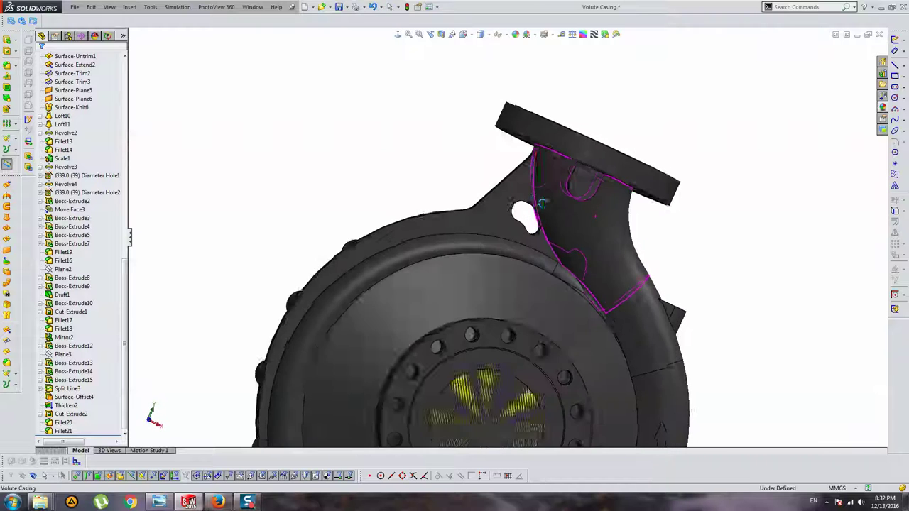
pyautogui.scroll(3, 542, 204)
pyautogui.scroll(2, 575, 229)
pyautogui.moveTo(574, 229); pyautogui.dragTo(598, 255, button='middle')
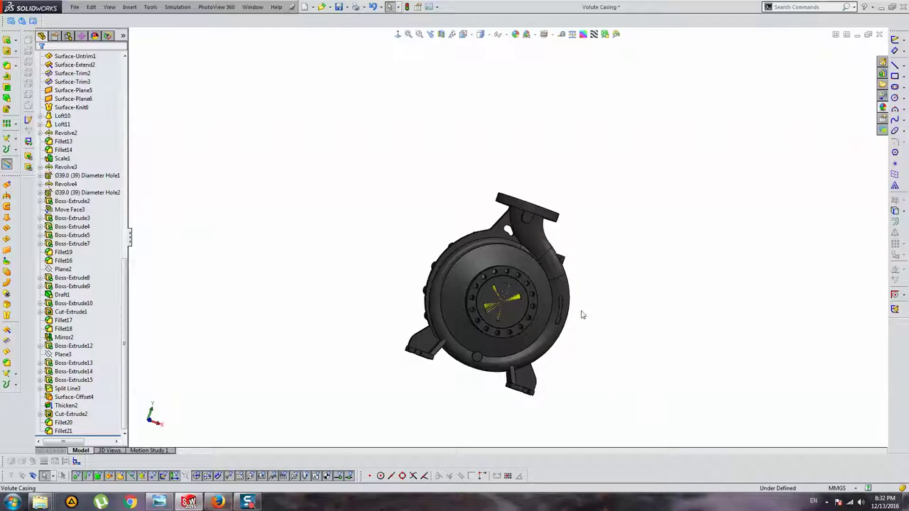
pyautogui.moveTo(581, 315); pyautogui.dragTo(588, 298, button='middle')
pyautogui.scroll(-3, 487, 251)
pyautogui.scroll(-2, 445, 237)
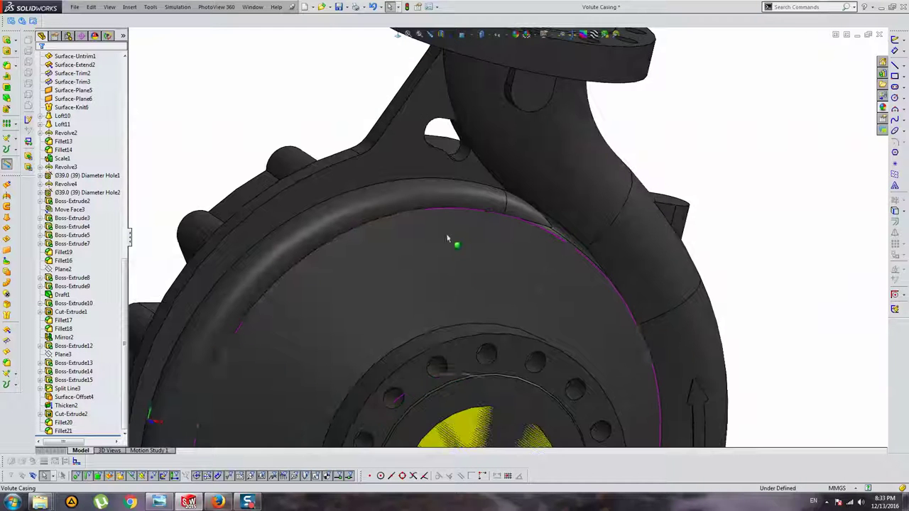
pyautogui.scroll(1, 667, 430)
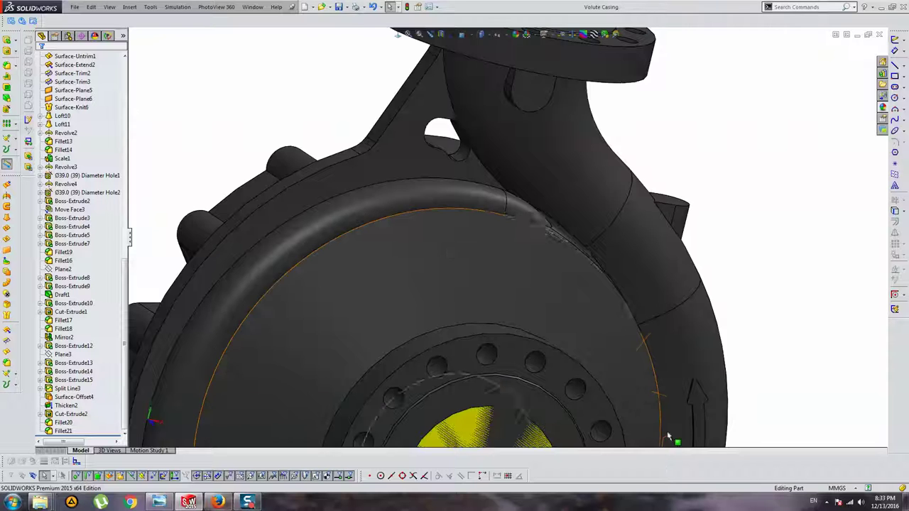
pyautogui.scroll(3, 540, 270)
pyautogui.moveTo(540, 271)
pyautogui.mouseDown(button='middle')
pyautogui.moveTo(542, 166)
pyautogui.moveTo(499, 171)
pyautogui.moveTo(517, 206)
pyautogui.moveTo(513, 178)
pyautogui.moveTo(549, 192)
pyautogui.moveTo(568, 213)
pyautogui.moveTo(568, 168)
pyautogui.moveTo(552, 174)
pyautogui.moveTo(612, 237)
pyautogui.moveTo(513, 247)
pyautogui.moveTo(517, 318)
pyautogui.mouseUp(button='middle')
pyautogui.scroll(-3, 526, 262)
pyautogui.moveTo(516, 281)
pyautogui.mouseDown(button='middle')
pyautogui.moveTo(517, 298)
pyautogui.moveTo(476, 219)
pyautogui.moveTo(482, 250)
pyautogui.moveTo(474, 255)
pyautogui.moveTo(527, 240)
pyautogui.mouseUp(button='middle')
pyautogui.scroll(3, 461, 272)
pyautogui.scroll(-5, 462, 272)
pyautogui.scroll(-2, 525, 199)
pyautogui.moveTo(497, 186); pyautogui.dragTo(515, 197, button='middle')
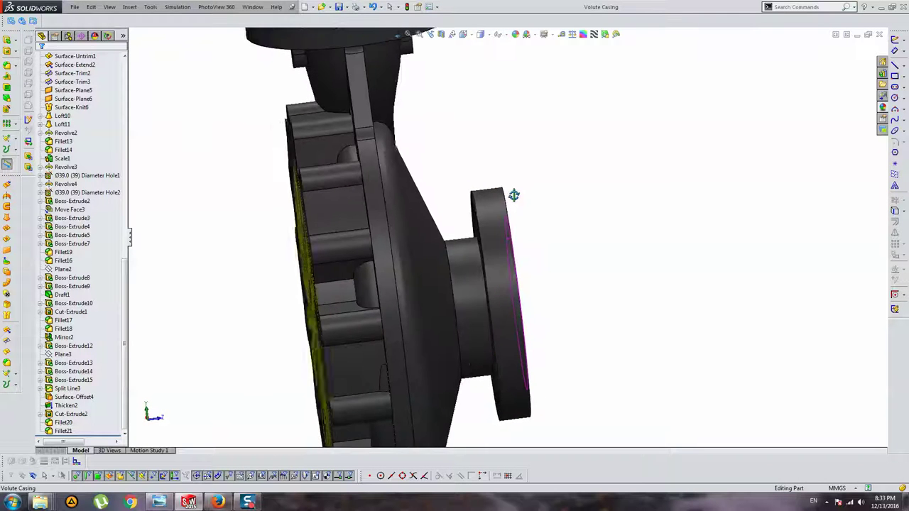
pyautogui.moveTo(125, 264); pyautogui.dragTo(125, 86)
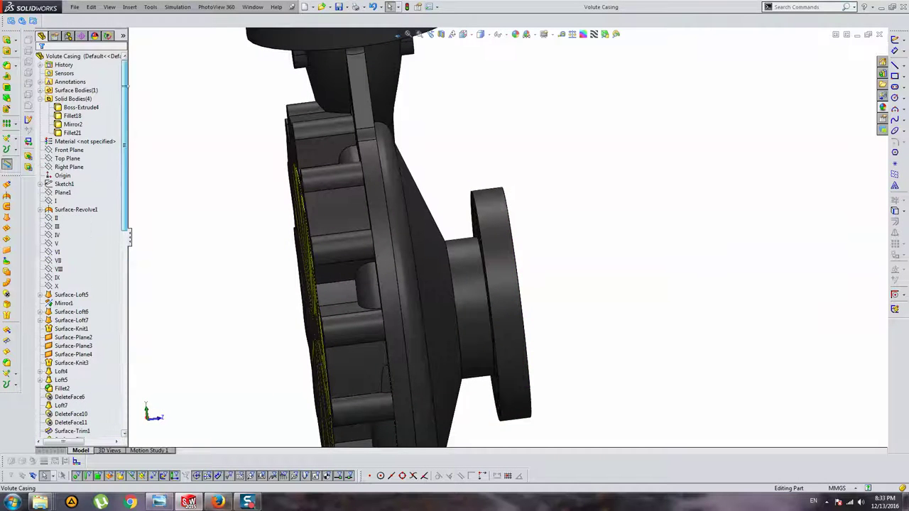
pyautogui.click(43, 101)
pyautogui.moveTo(620, 233)
pyautogui.mouseDown(button='middle')
pyautogui.moveTo(584, 237)
pyautogui.moveTo(616, 209)
pyautogui.mouseUp(button='middle')
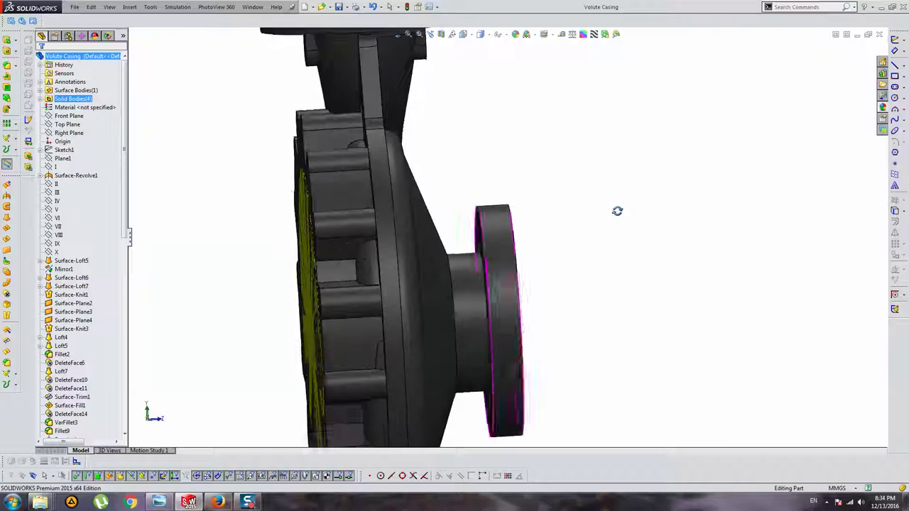
pyautogui.moveTo(185, 213); pyautogui.dragTo(317, 216, button='middle')
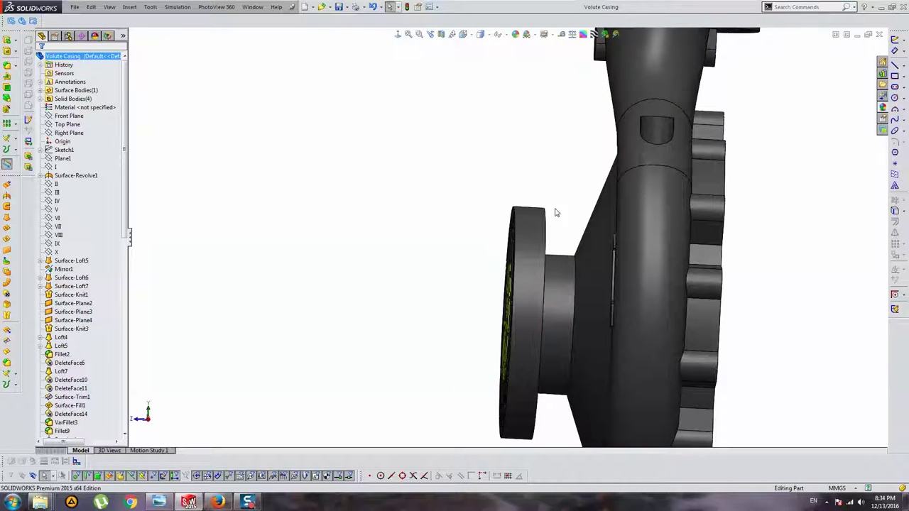
pyautogui.moveTo(604, 227)
pyautogui.mouseDown(button='middle')
pyautogui.moveTo(612, 237)
pyautogui.moveTo(578, 237)
pyautogui.mouseUp(button='middle')
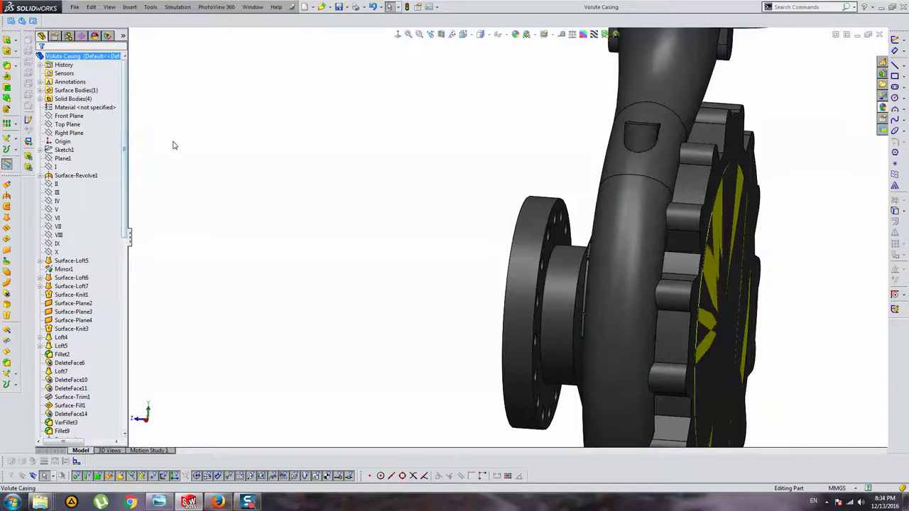
pyautogui.moveTo(641, 251)
pyautogui.mouseDown(button='middle')
pyautogui.moveTo(576, 239)
pyautogui.moveTo(582, 256)
pyautogui.moveTo(569, 262)
pyautogui.moveTo(568, 245)
pyautogui.moveTo(553, 255)
pyautogui.moveTo(348, 193)
pyautogui.mouseUp(button='middle')
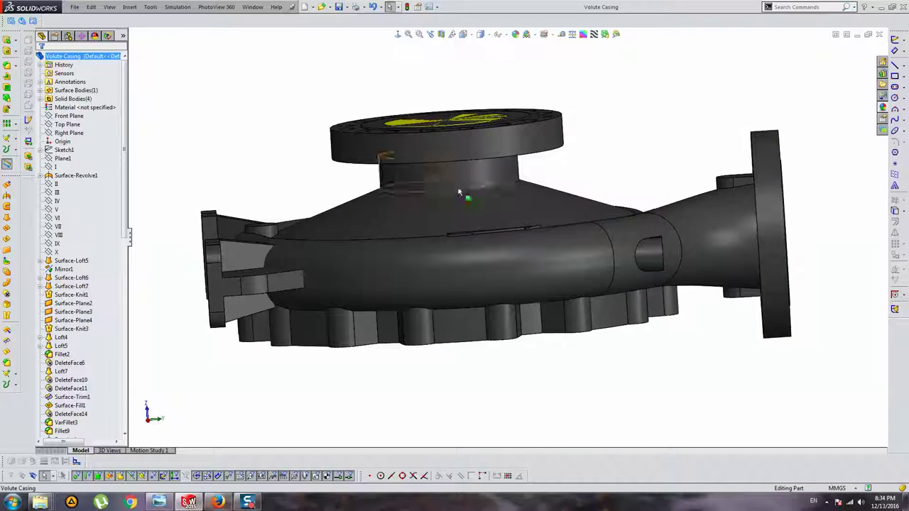
pyautogui.moveTo(374, 253)
pyautogui.mouseDown(button='middle')
pyautogui.moveTo(391, 203)
pyautogui.moveTo(361, 196)
pyautogui.moveTo(362, 156)
pyautogui.mouseUp(button='middle')
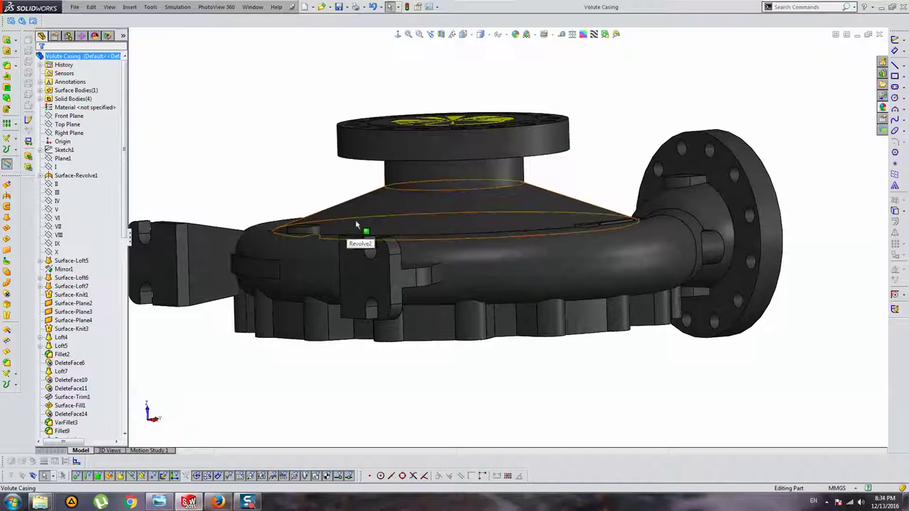
pyautogui.moveTo(357, 226); pyautogui.dragTo(355, 164, button='middle')
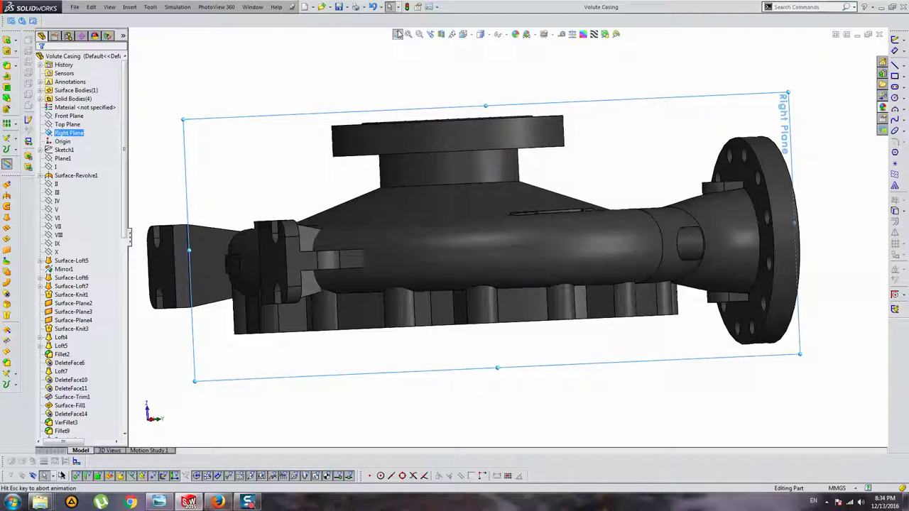
# Sketch a line on the Right Plane from the flange edge to the slanted edge
pyautogui.hotkey('ctrl', '8')
pyautogui.scroll(-5, 433, 164)
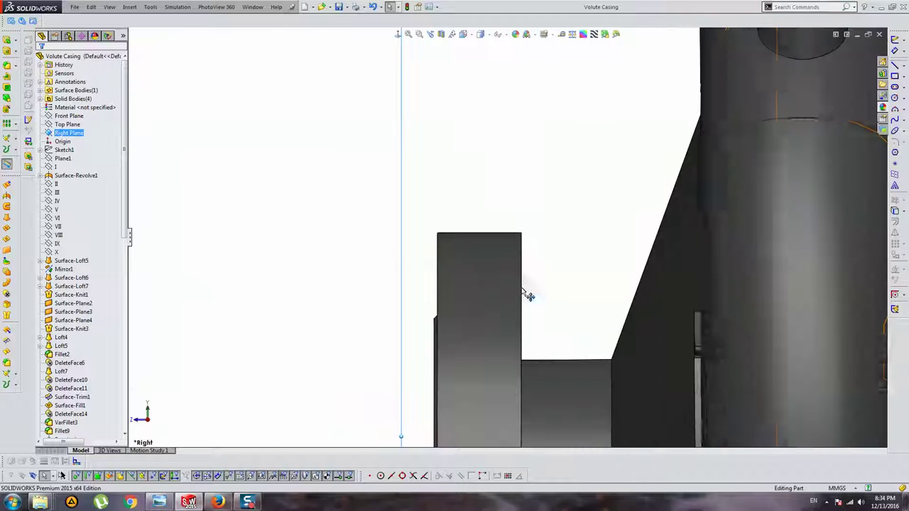
pyautogui.click(896, 66)
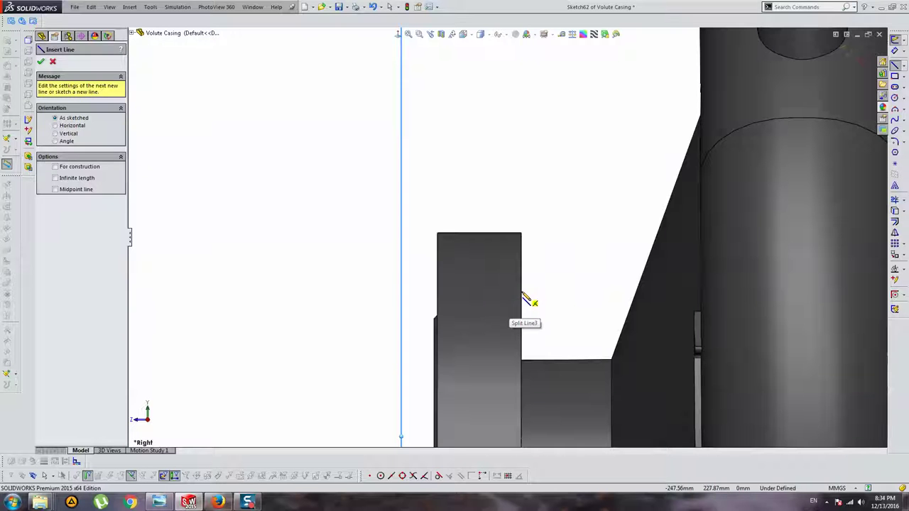
pyautogui.click(522, 291)
pyautogui.click(628, 291)
pyautogui.press('Escape')
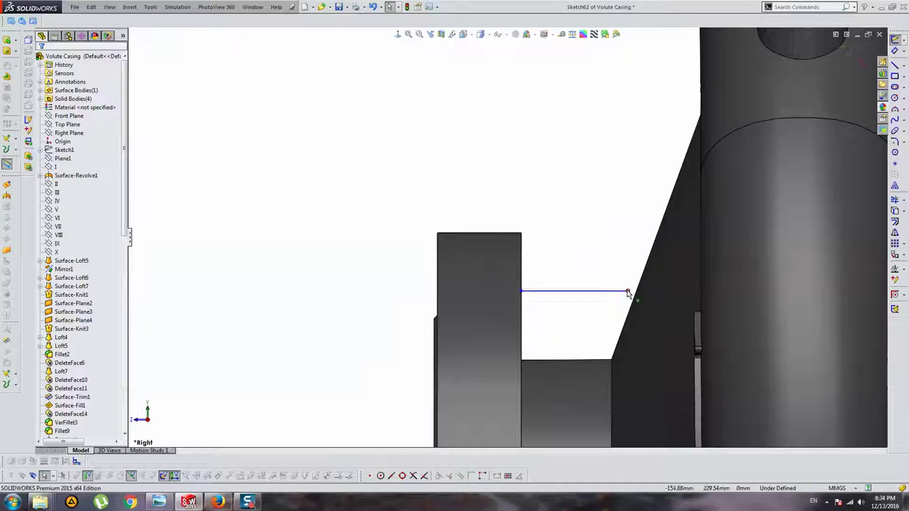
pyautogui.moveTo(628, 291); pyautogui.dragTo(647, 297)
pyautogui.click(573, 308)
# Reposition the line's left end so it sits on the flange edge
pyautogui.moveTo(573, 308); pyautogui.dragTo(551, 282, button='middle')
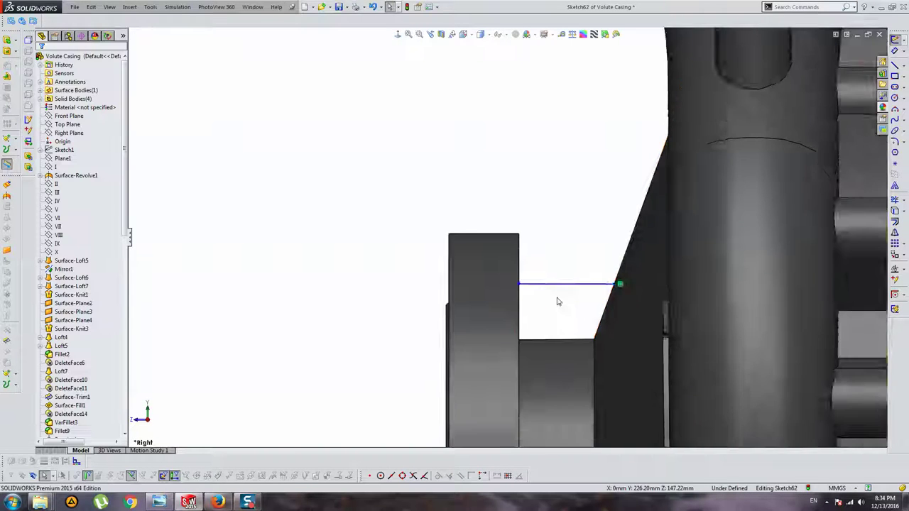
pyautogui.moveTo(549, 279); pyautogui.dragTo(552, 305)
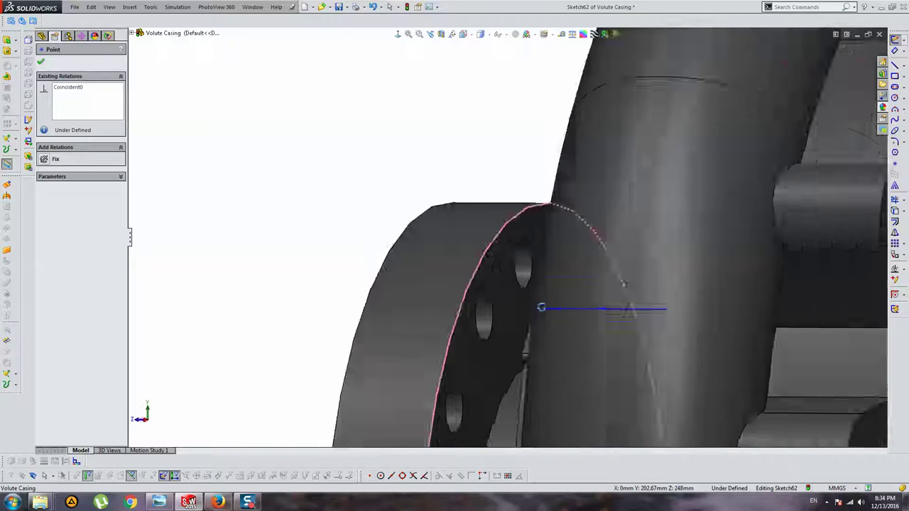
pyautogui.moveTo(552, 313); pyautogui.dragTo(568, 86, button='middle')
pyautogui.click(568, 86)
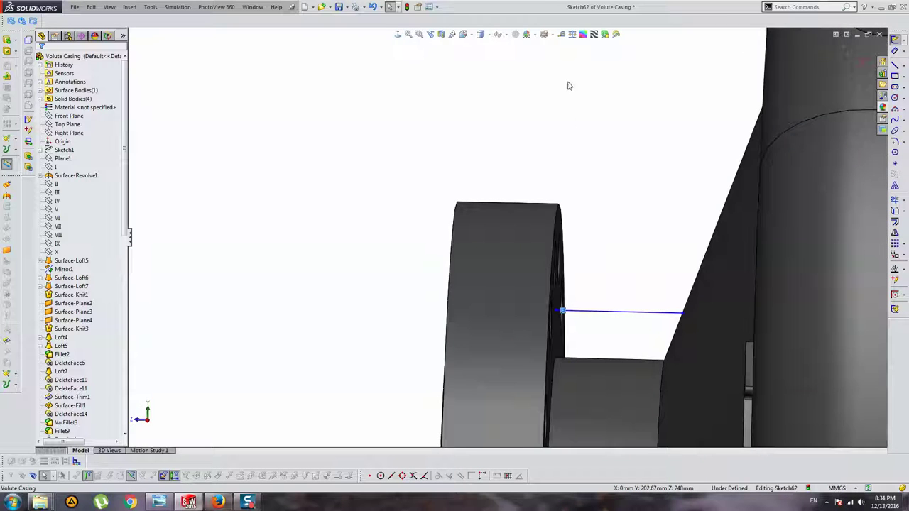
pyautogui.click(408, 36)
pyautogui.hotkey('ctrl', '4')
pyautogui.scroll(-5, 435, 246)
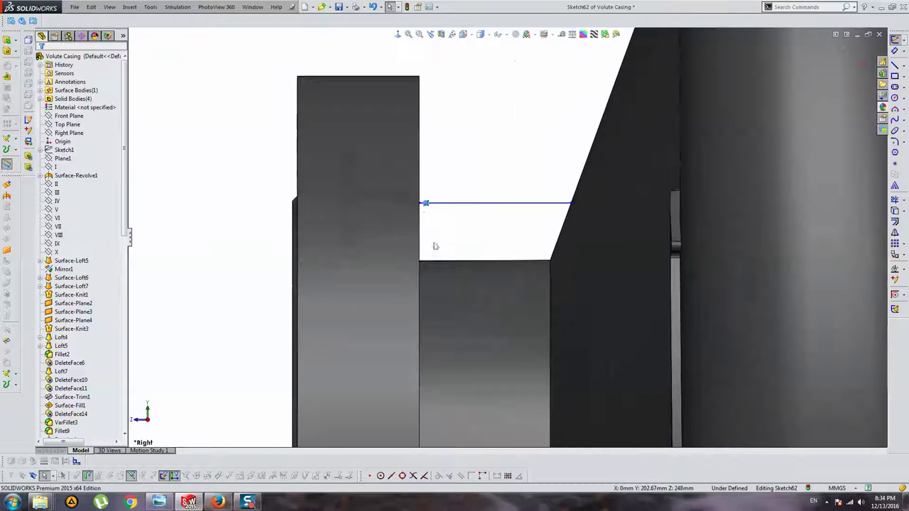
pyautogui.moveTo(424, 204); pyautogui.dragTo(421, 222)
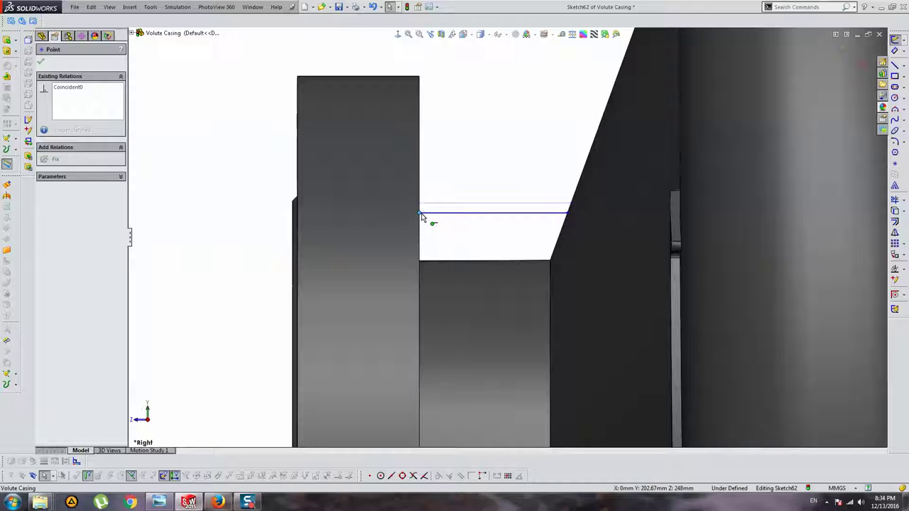
pyautogui.press('Escape')
pyautogui.scroll(3, 734, 211)
# Dimension the line 195 from the origin to fully define Sketch62
pyautogui.press('d')
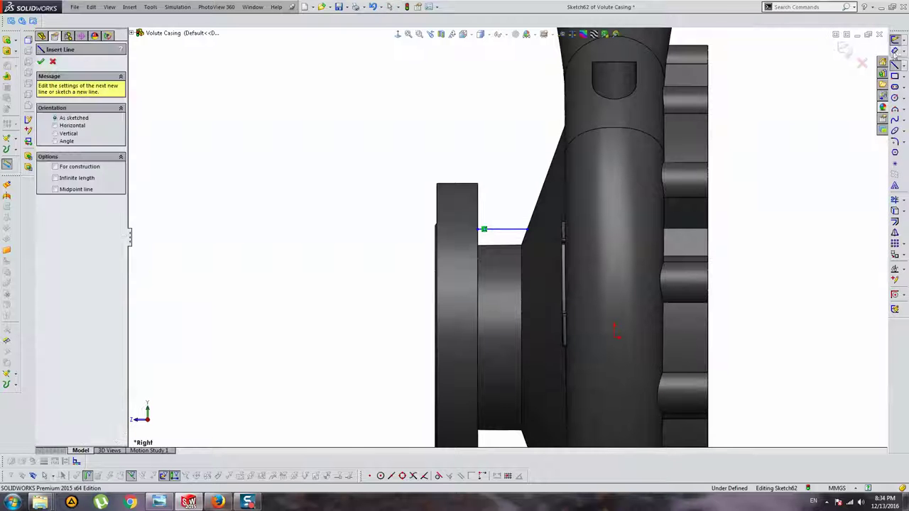
pyautogui.click(495, 233)
pyautogui.click(614, 336)
pyautogui.click(406, 280)
pyautogui.write('195')
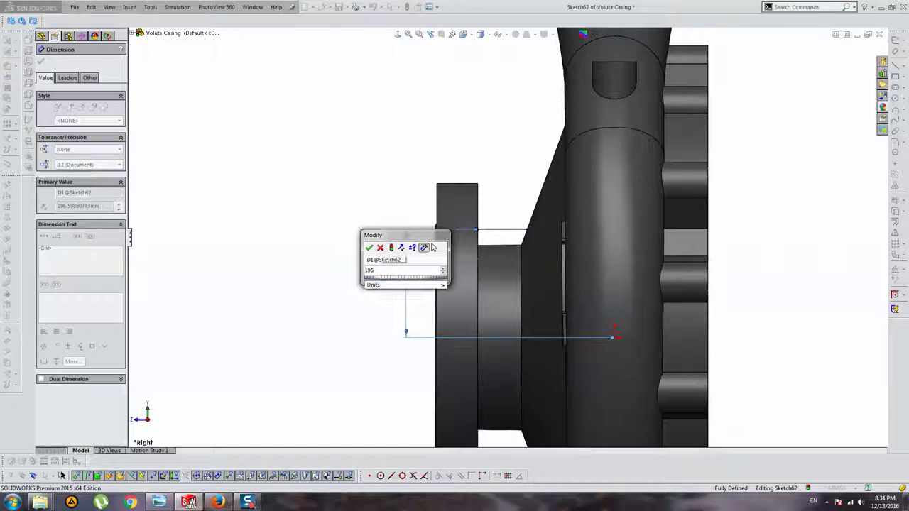
pyautogui.press('Return')
pyautogui.press('Escape')
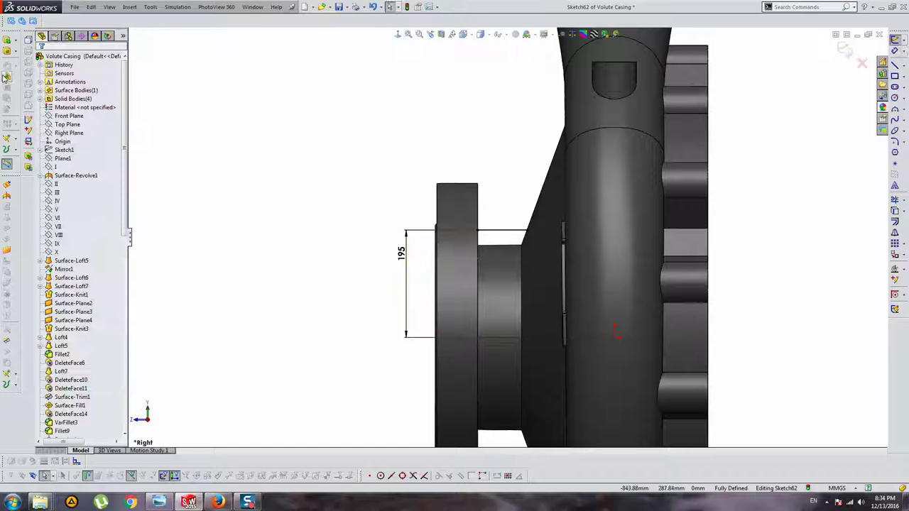
pyautogui.click(5, 76)
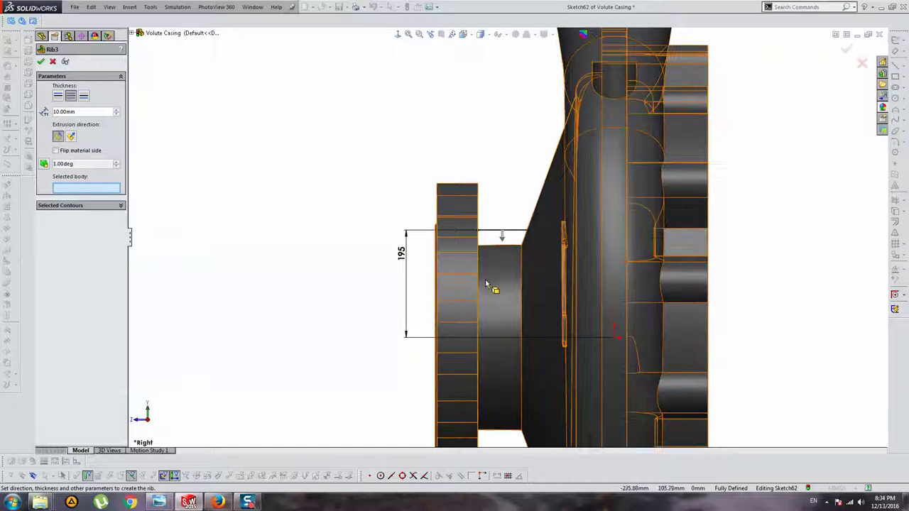
# Create Rib3 on the casing body with a 36 mm thickness
pyautogui.click(588, 319)
pyautogui.moveTo(589, 319)
pyautogui.mouseDown(button='middle')
pyautogui.moveTo(571, 196)
pyautogui.moveTo(561, 254)
pyautogui.mouseUp(button='middle')
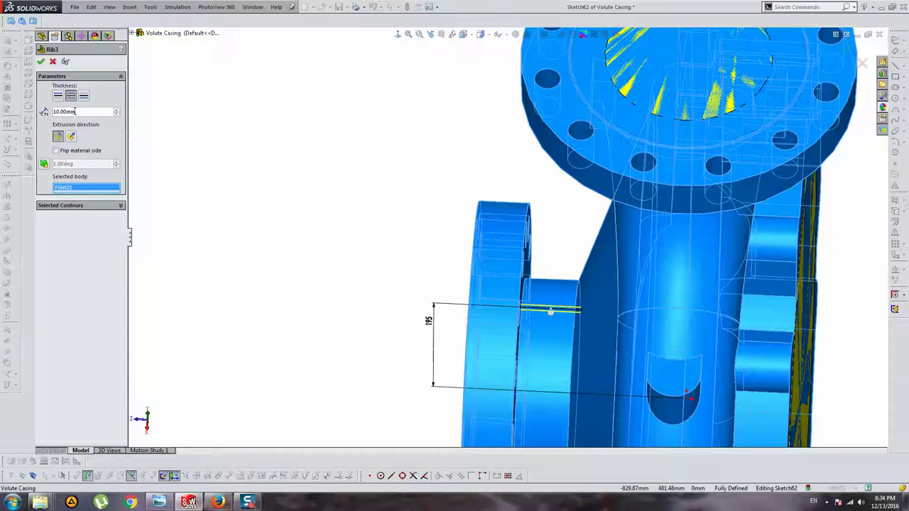
pyautogui.write('36')
pyautogui.press('Return')
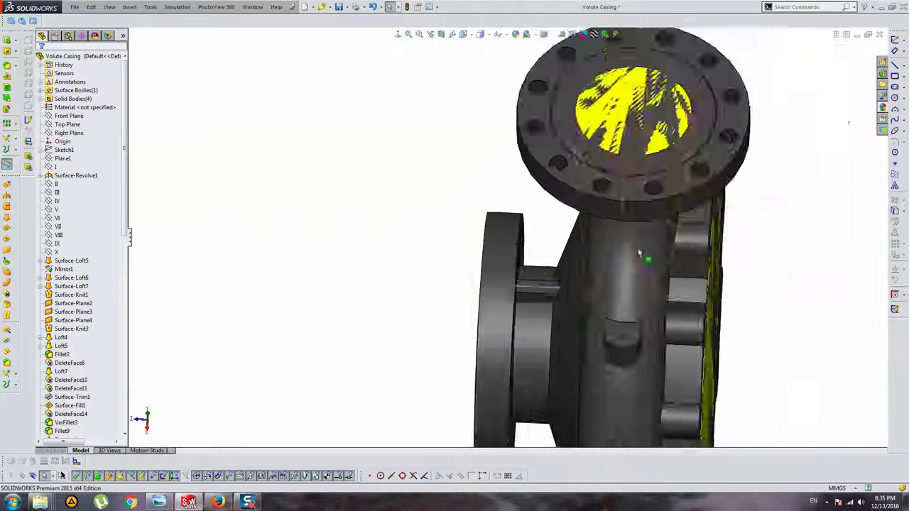
pyautogui.moveTo(638, 258)
pyautogui.mouseDown(button='middle')
pyautogui.moveTo(563, 254)
pyautogui.moveTo(532, 368)
pyautogui.moveTo(518, 315)
pyautogui.moveTo(553, 304)
pyautogui.moveTo(536, 220)
pyautogui.moveTo(535, 371)
pyautogui.mouseUp(button='middle')
pyautogui.scroll(-3, 517, 314)
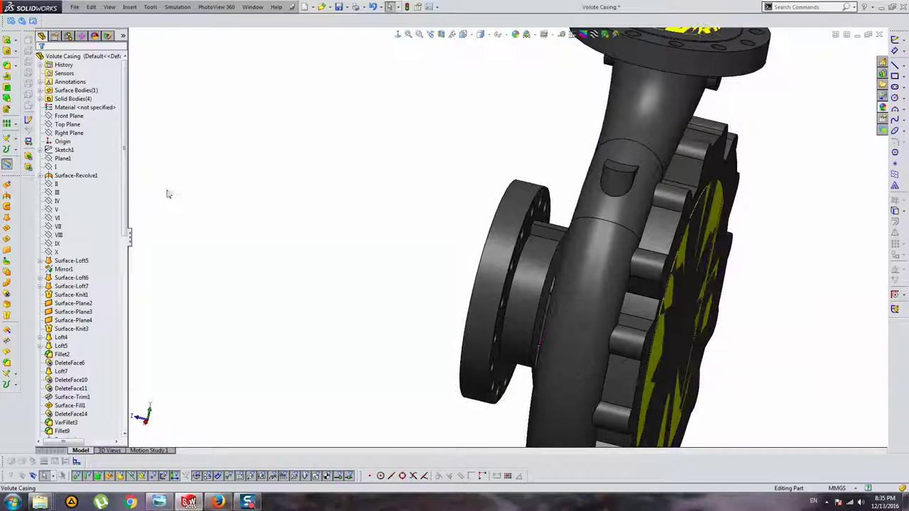
# Select Rib3 and choose Circular Pattern from the pattern types
pyautogui.moveTo(125, 206); pyautogui.dragTo(125, 426)
pyautogui.click(60, 431)
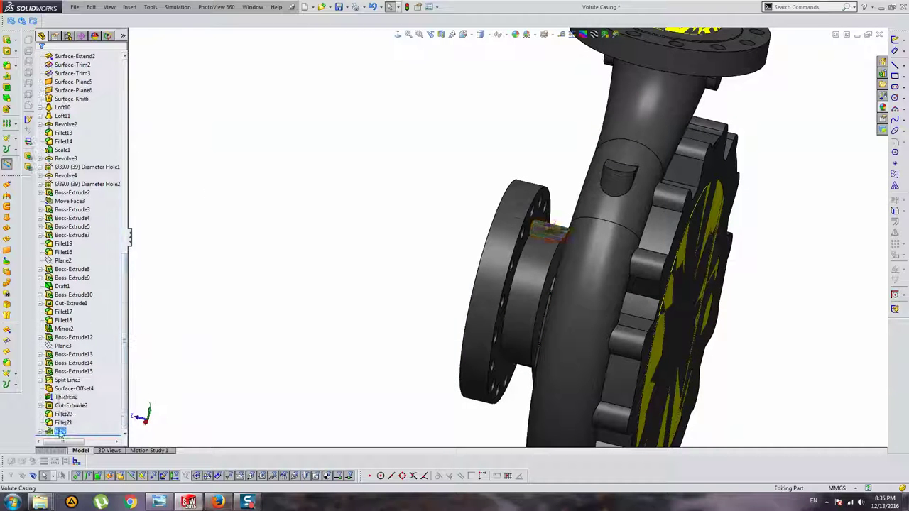
pyautogui.click(19, 172)
# Circular-pattern the rib around the flange face axis with 4 equally spaced instances
pyautogui.click(42, 131)
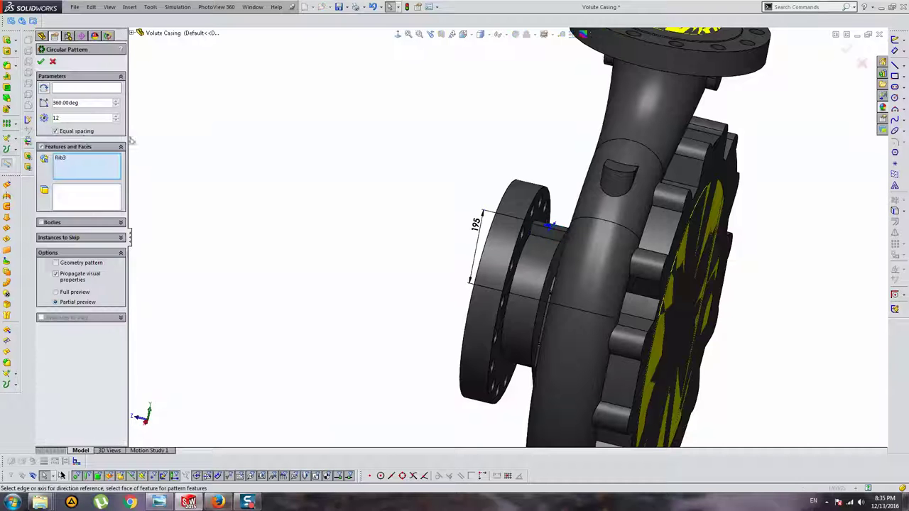
pyautogui.click(83, 90)
pyautogui.click(501, 217)
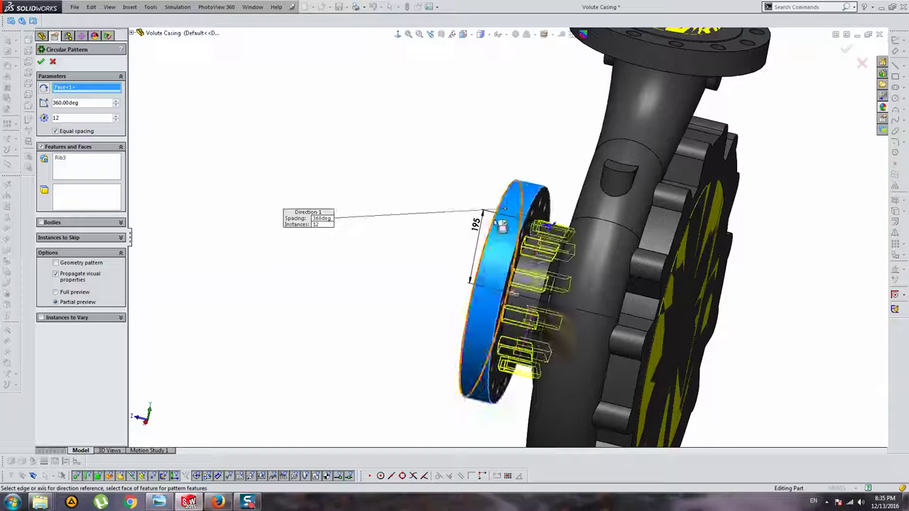
pyautogui.moveTo(414, 265); pyautogui.dragTo(478, 235, button='middle')
pyautogui.write('4')
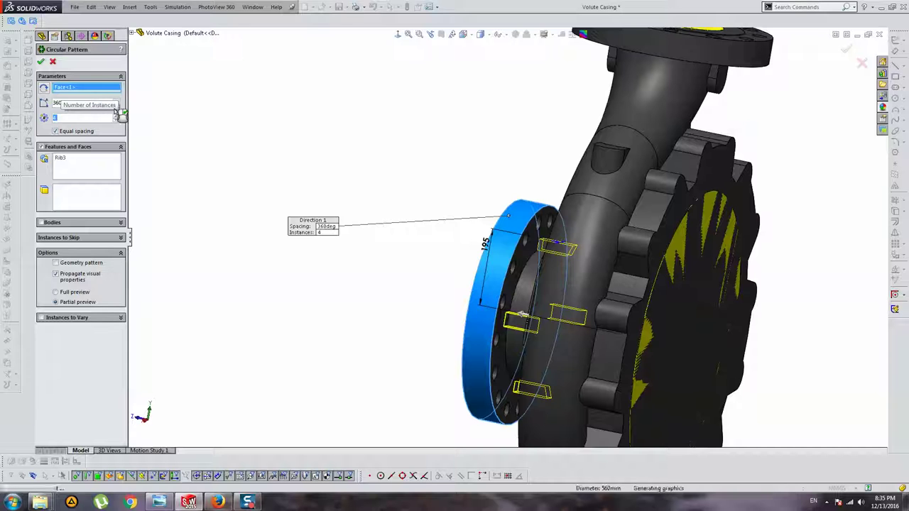
pyautogui.press('Return')
# Inspect the whole pump, then settle on the exact Front view of the casing
pyautogui.moveTo(426, 71); pyautogui.dragTo(594, 304, button='middle')
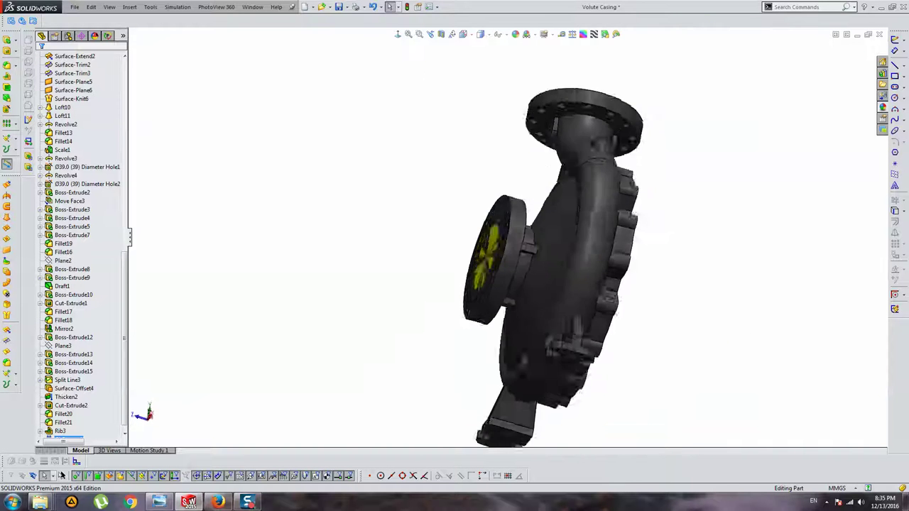
pyautogui.hotkey('ctrl', '1')
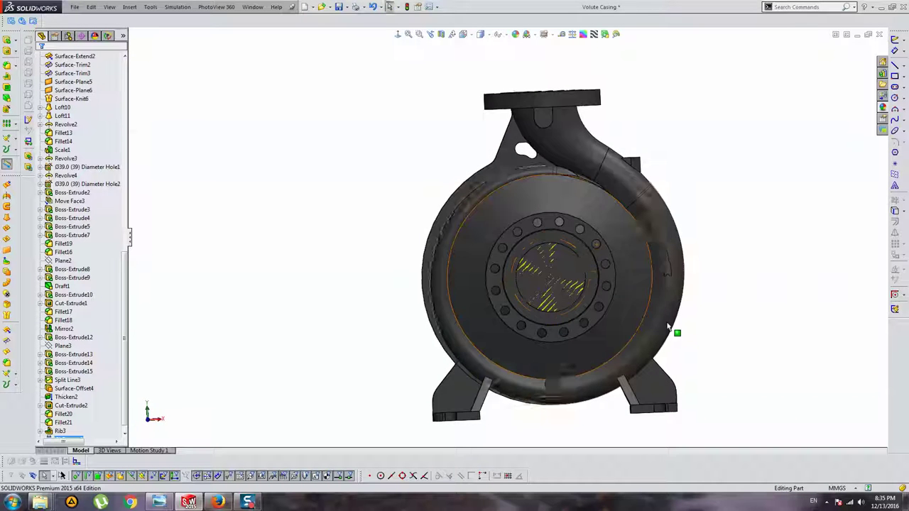
pyautogui.moveTo(667, 327); pyautogui.dragTo(621, 309, button='middle')
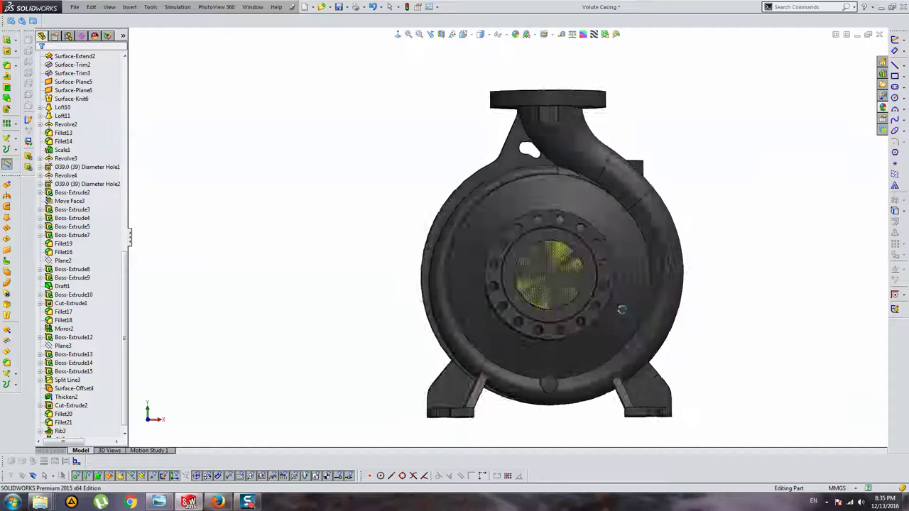
pyautogui.scroll(-3, 621, 310)
pyautogui.scroll(-2, 560, 229)
pyautogui.moveTo(560, 229); pyautogui.dragTo(416, 258, button='middle')
pyautogui.scroll(5, 593, 252)
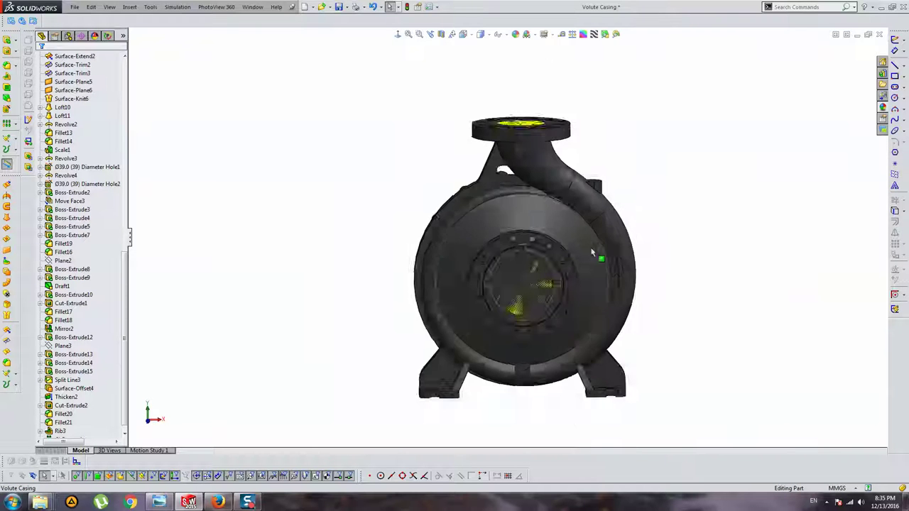
pyautogui.hotkey('ctrl', '1')
pyautogui.moveTo(124, 256); pyautogui.dragTo(125, 65)
# On the Front Plane, draw a centrepoint arc slot centred on the origin, arcing above the bolt circle
pyautogui.click(70, 115)
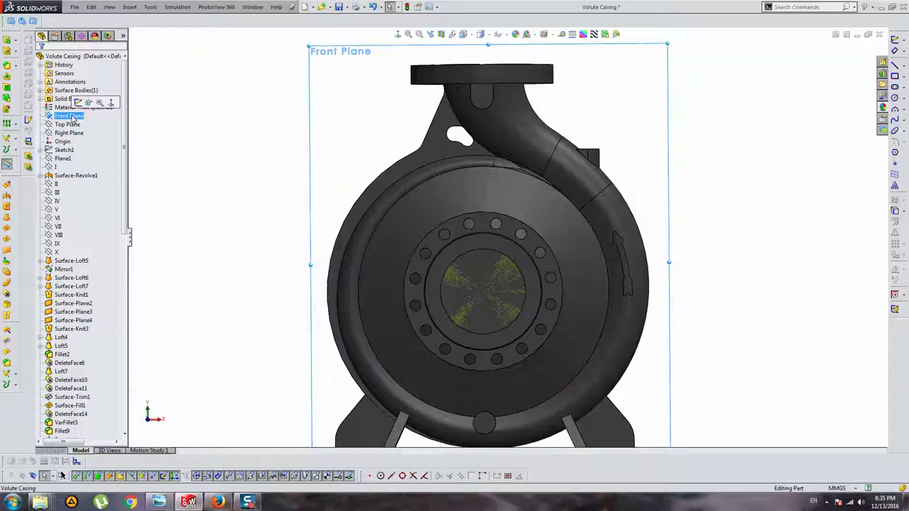
pyautogui.click(394, 41)
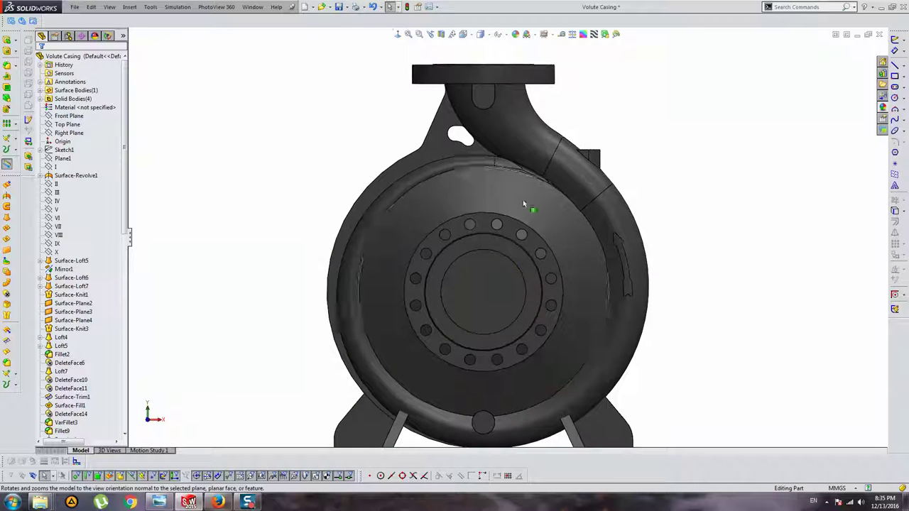
pyautogui.click(76, 98)
pyautogui.click(69, 115)
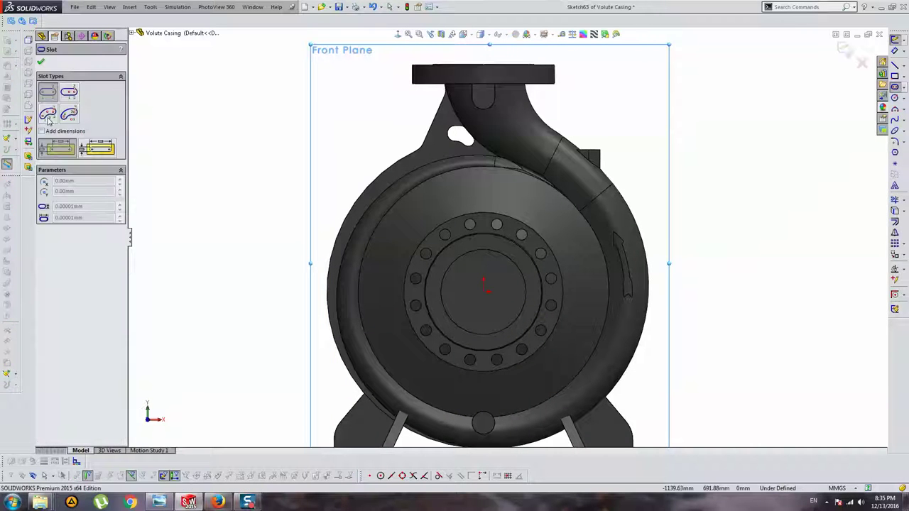
pyautogui.click(69, 114)
pyautogui.click(484, 282)
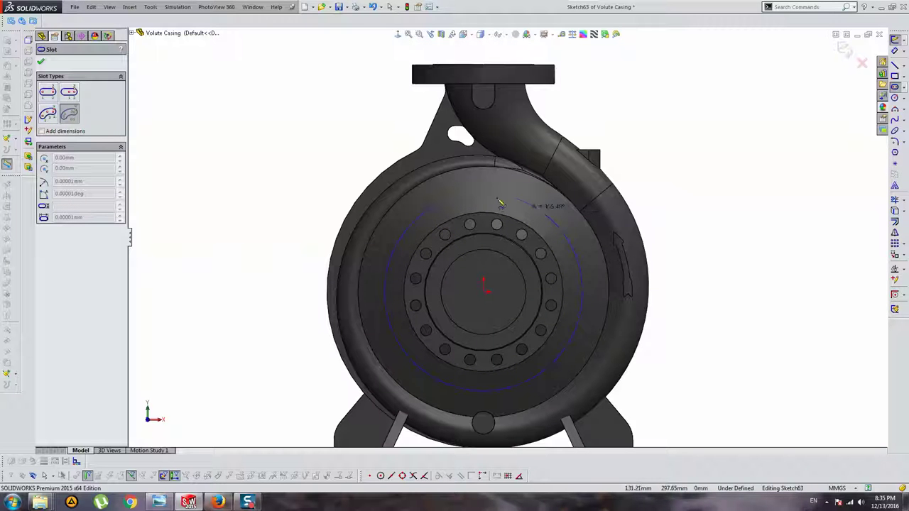
pyautogui.click(527, 223)
pyautogui.press('Escape')
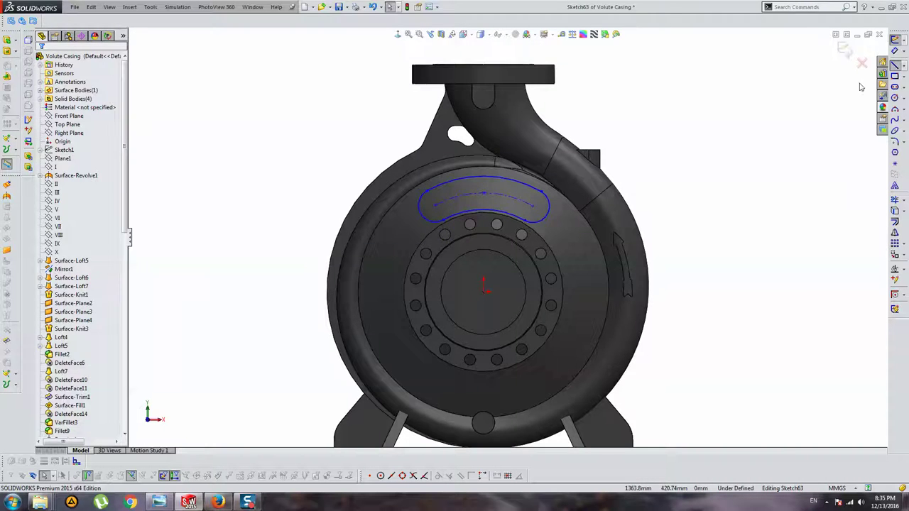
# Draw two radial lines from the slot's ends to the origin
pyautogui.press('l')
pyautogui.scroll(3, 440, 207)
pyautogui.click(433, 193)
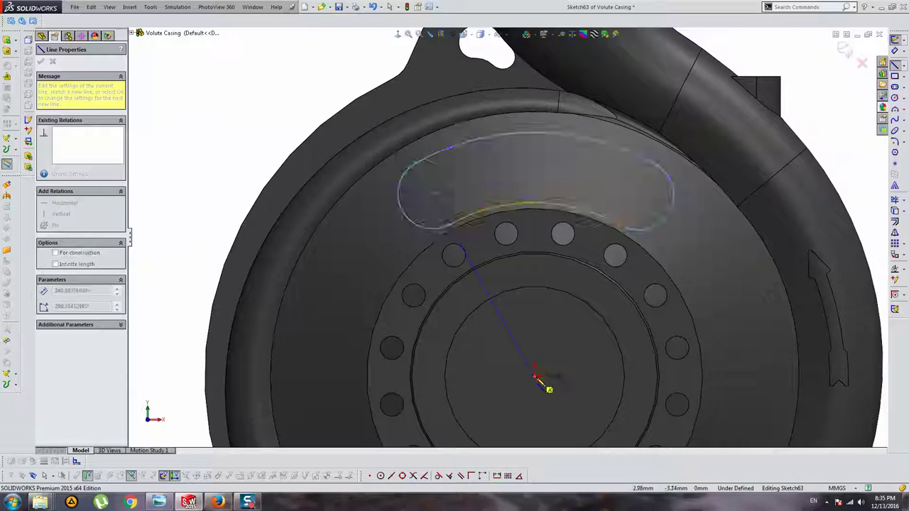
pyautogui.click(535, 375)
pyautogui.click(639, 196)
pyautogui.press('Escape')
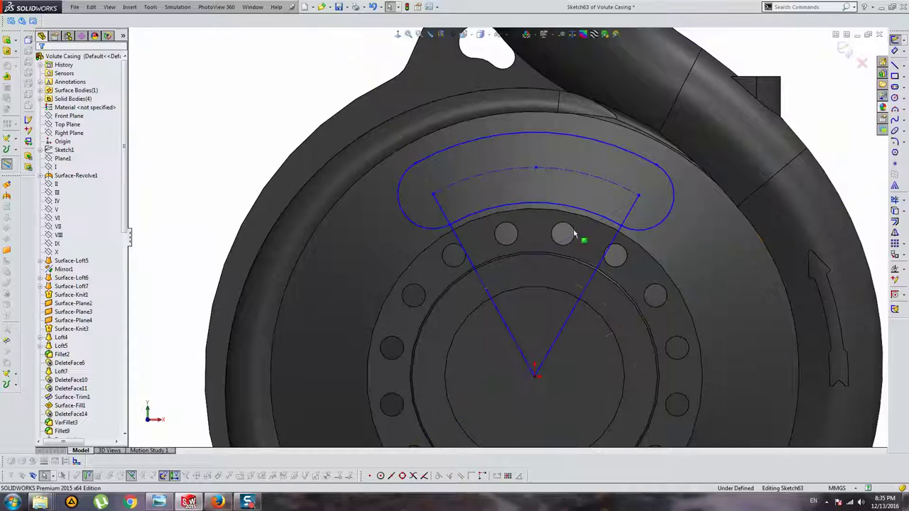
# Constrain the slot's middle point vertically above the origin
pyautogui.click(541, 169)
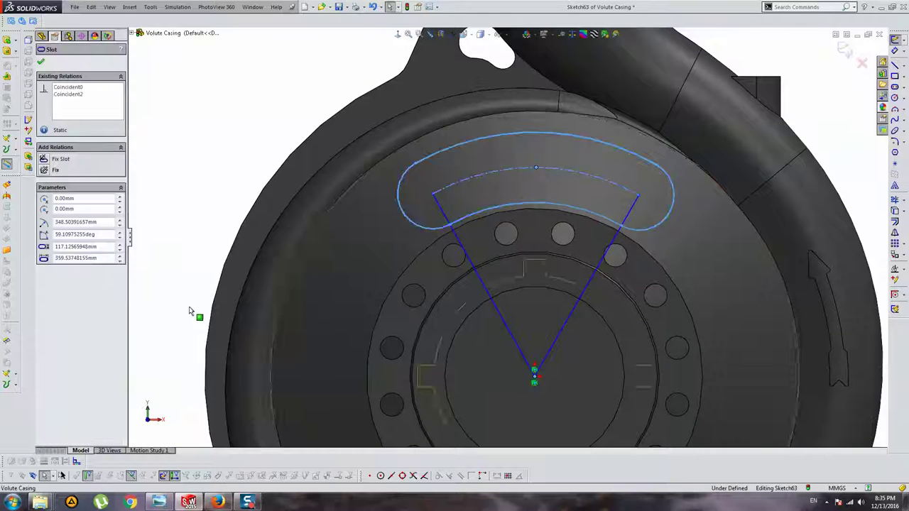
pyautogui.press('Escape')
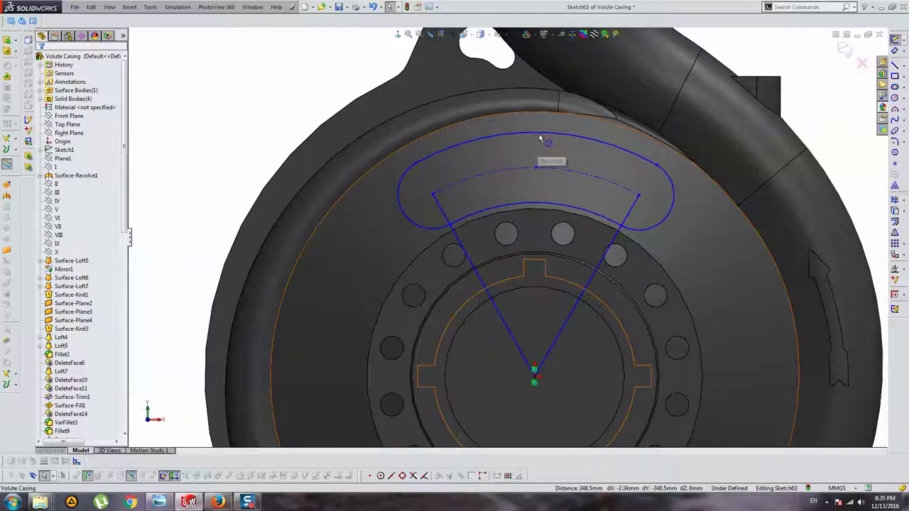
pyautogui.click(539, 139)
pyautogui.rightClick(541, 136)
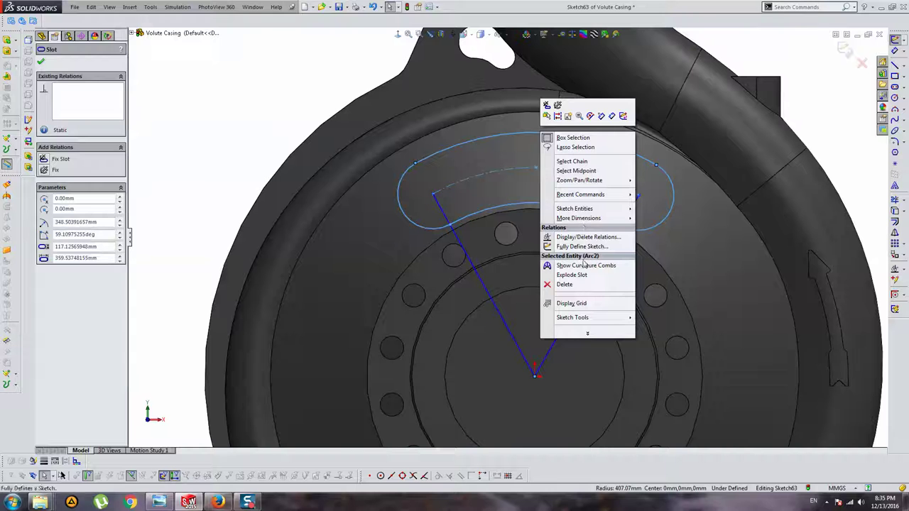
pyautogui.press('Escape')
pyautogui.click(535, 168)
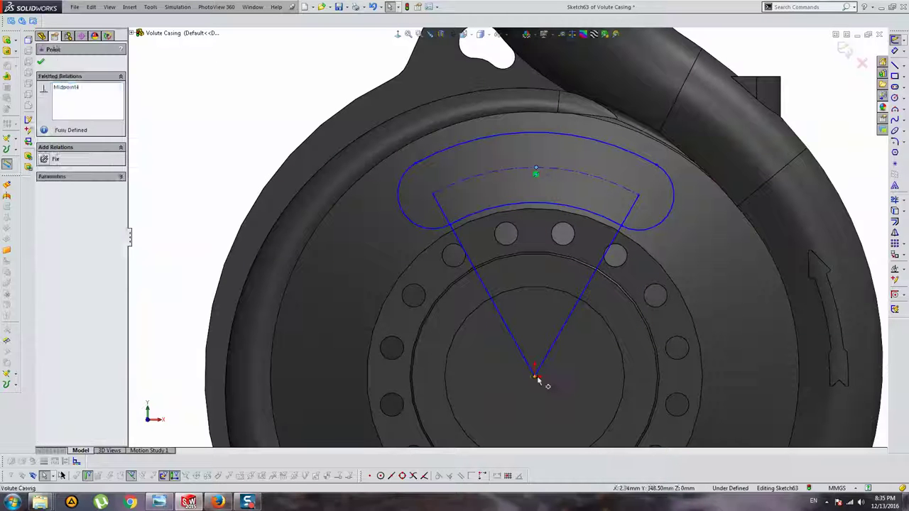
pyautogui.keyDown('ctrl'); pyautogui.click(536, 379); pyautogui.keyUp('ctrl')
pyautogui.click(61, 225)
pyautogui.press('Escape')
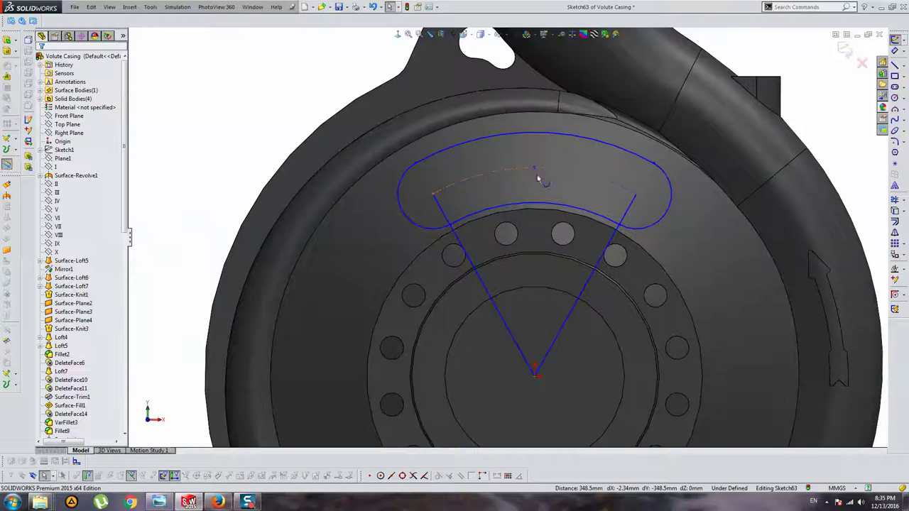
# Dimension the angle between the two radial lines to 60°
pyautogui.click(446, 218)
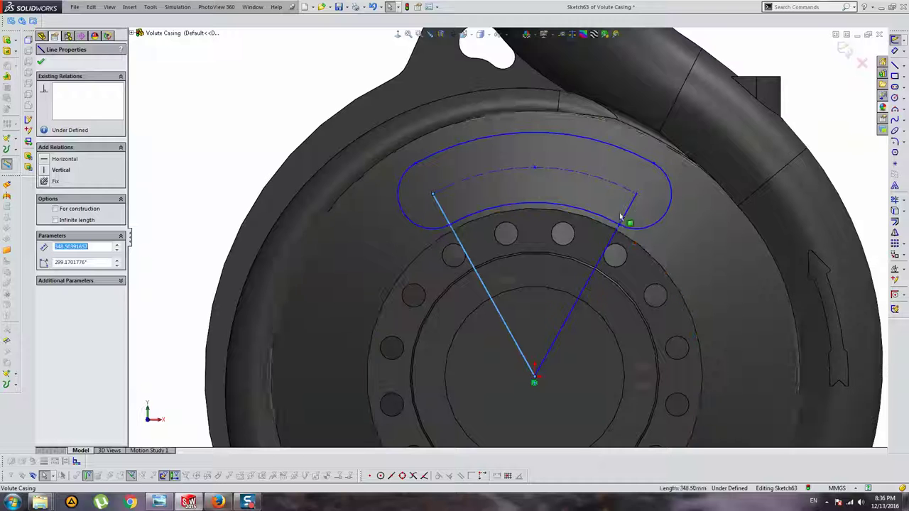
pyautogui.keyDown('ctrl'); pyautogui.click(629, 206); pyautogui.keyUp('ctrl')
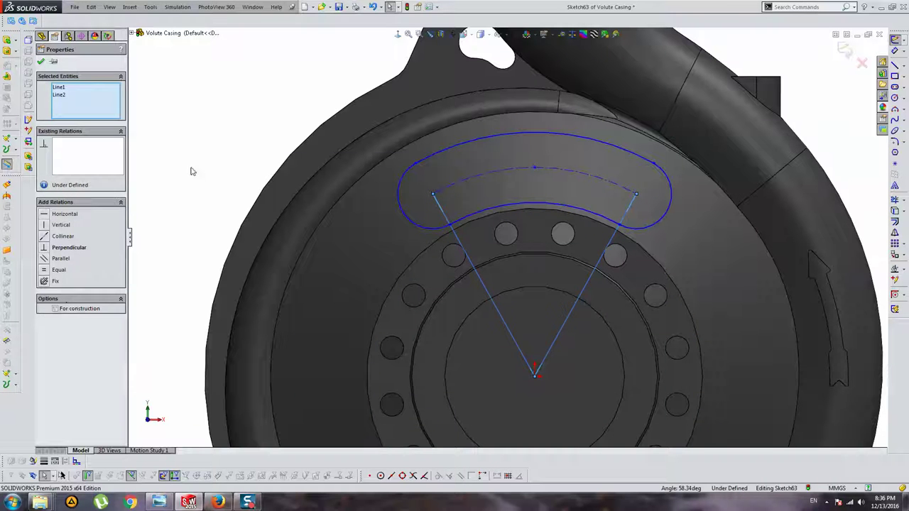
pyautogui.press('Escape')
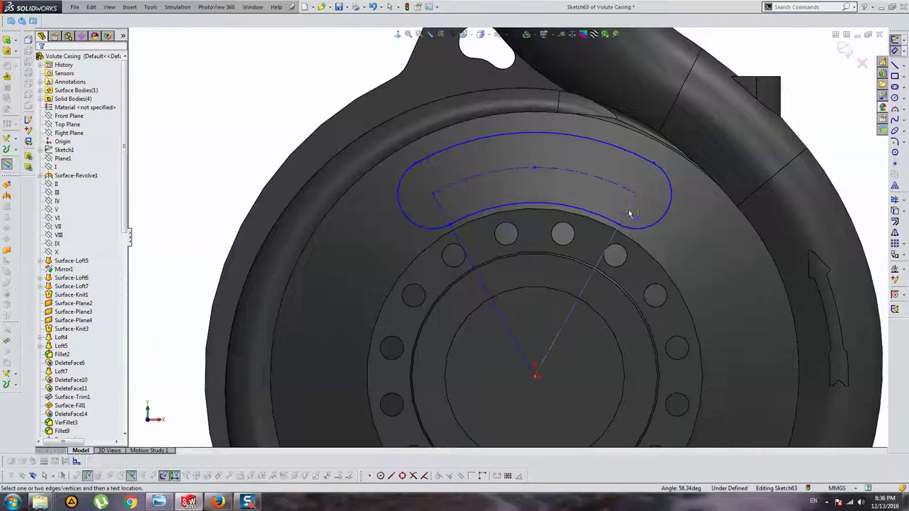
pyautogui.click(453, 213)
pyautogui.click(502, 170)
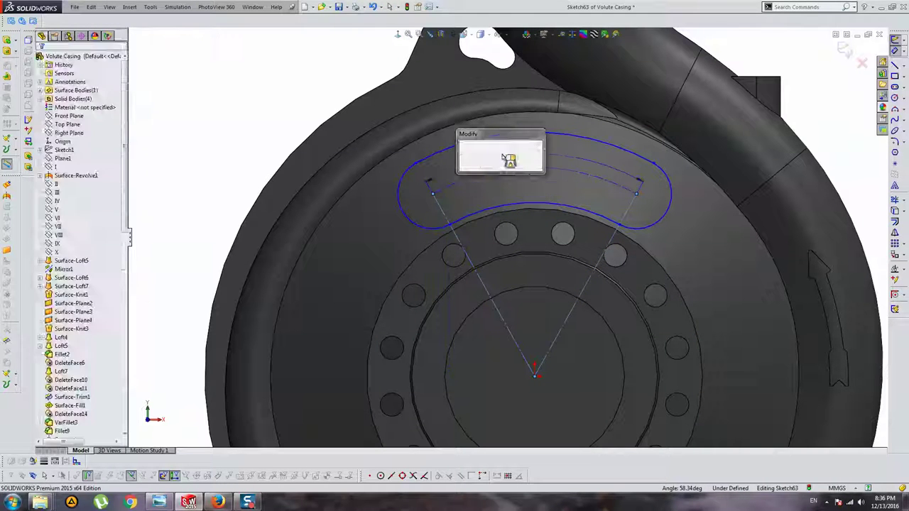
pyautogui.write('60')
pyautogui.press('Return')
pyautogui.press('Escape')
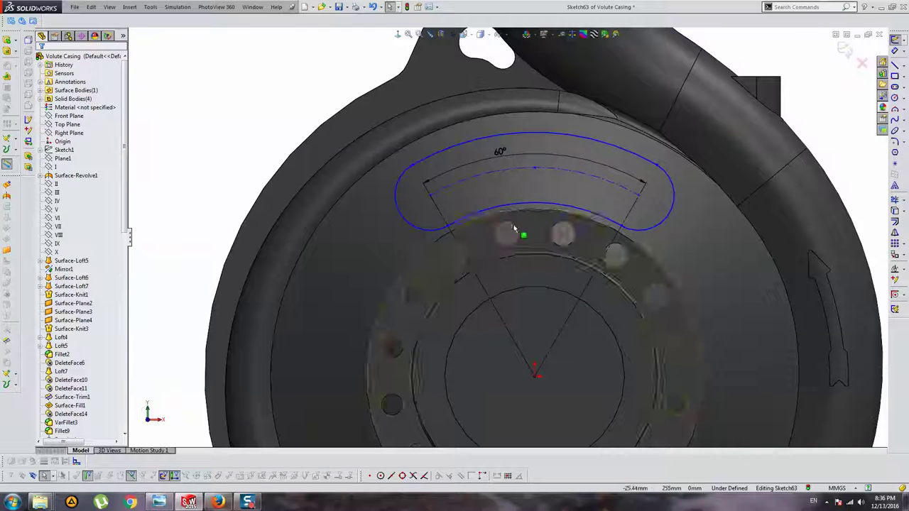
pyautogui.click(448, 225)
pyautogui.moveTo(450, 205); pyautogui.dragTo(455, 212)
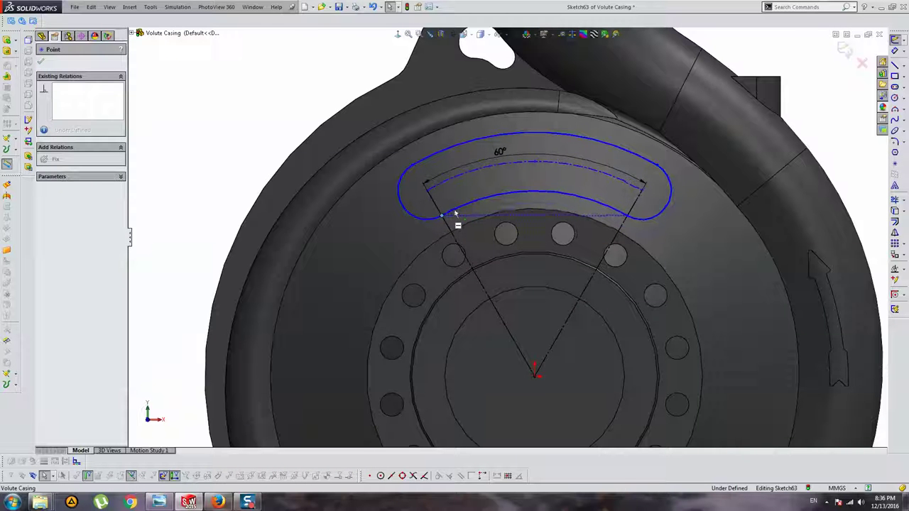
pyautogui.press('Escape')
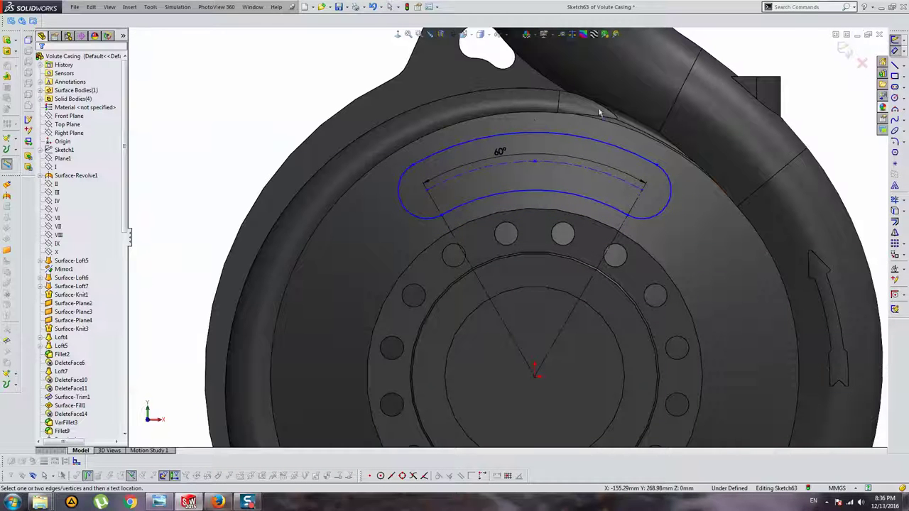
# Dimension the slot width between its outer and inner arcs to 100 mm
pyautogui.click(533, 135)
pyautogui.click(518, 193)
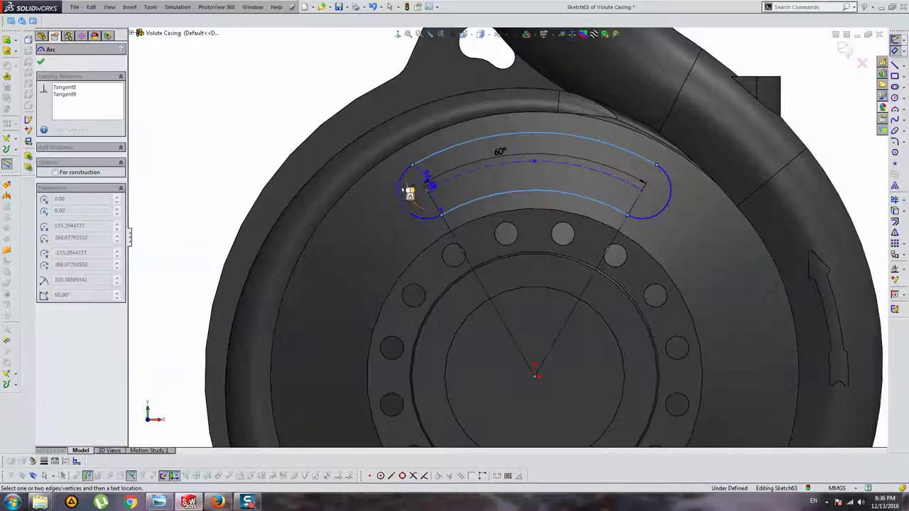
pyautogui.click(462, 187)
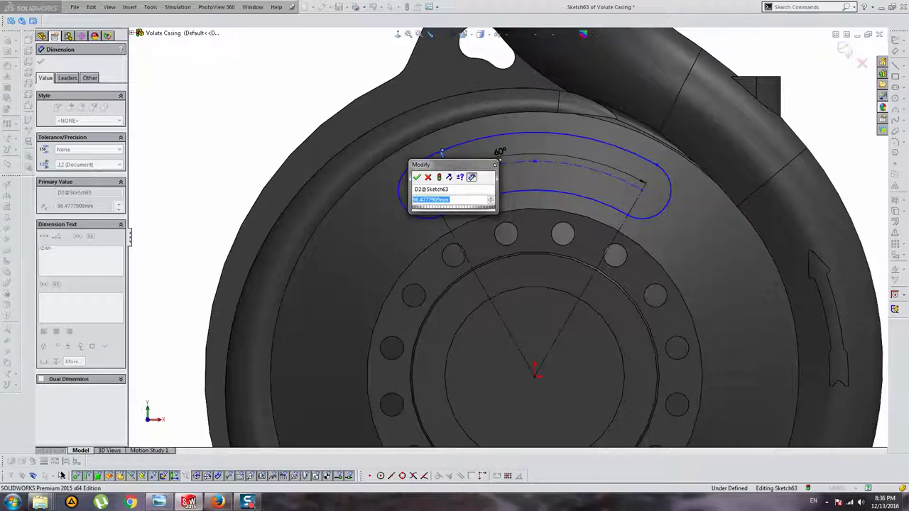
pyautogui.press('Return')
pyautogui.press('Escape')
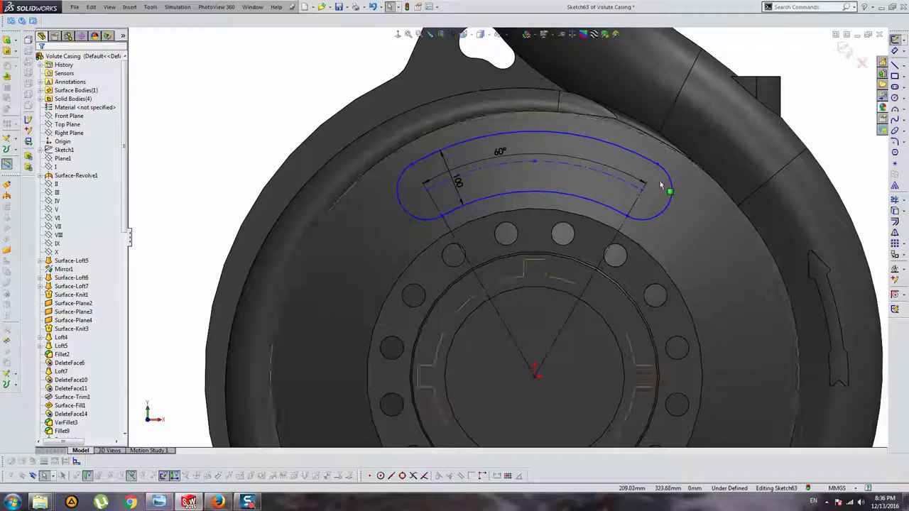
# Dimension the construction arc radius to R360, fully defining the sketch
pyautogui.click(615, 177)
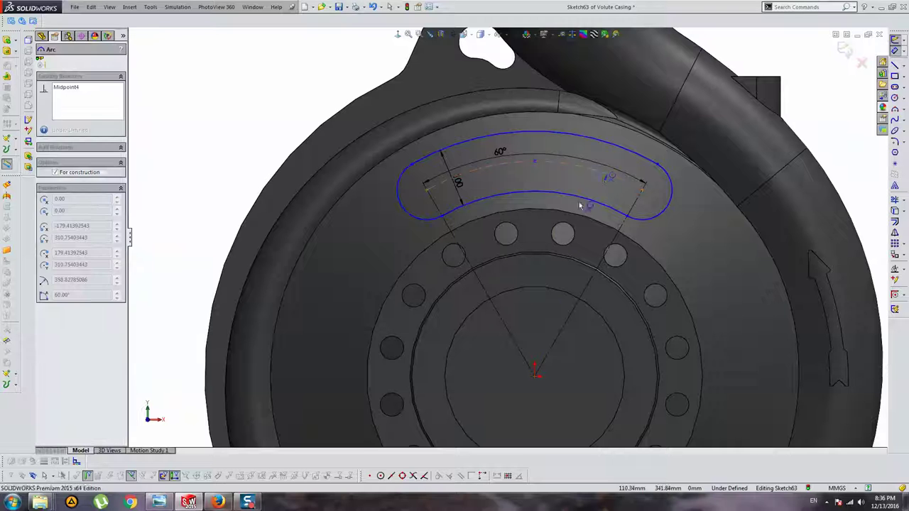
pyautogui.click(586, 243)
pyautogui.press('Return')
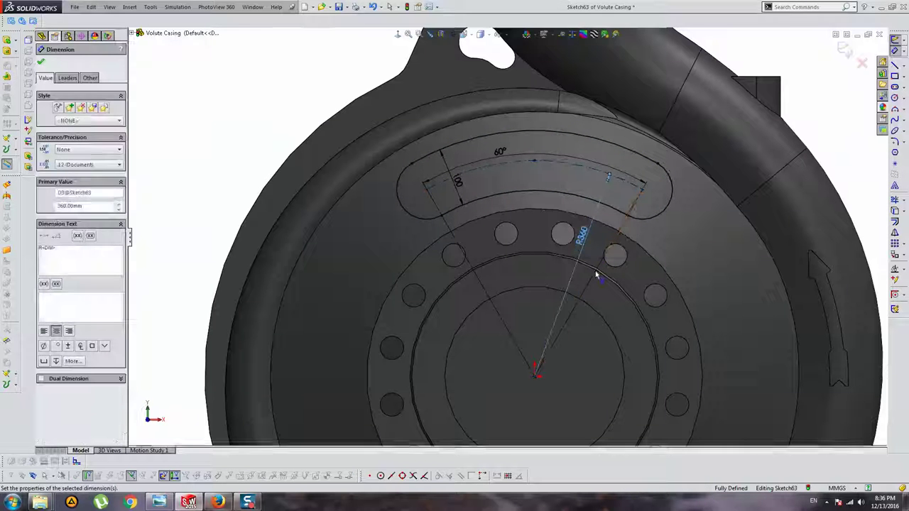
pyautogui.press('Escape')
pyautogui.moveTo(595, 271)
pyautogui.mouseDown(button='middle')
pyautogui.moveTo(545, 237)
pyautogui.moveTo(462, 213)
pyautogui.mouseUp(button='middle')
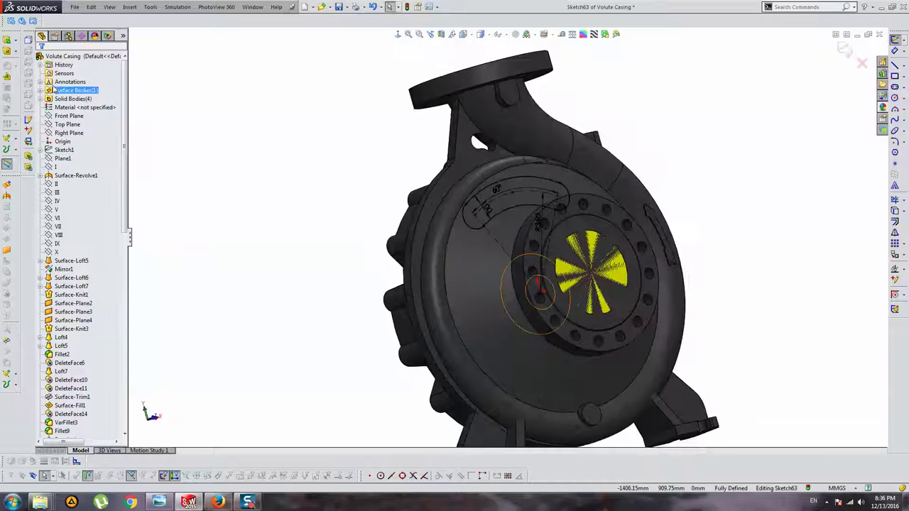
# Start a Cut-Extrude of the slot ending 1 mm offset from the casing side face
pyautogui.click(7, 51)
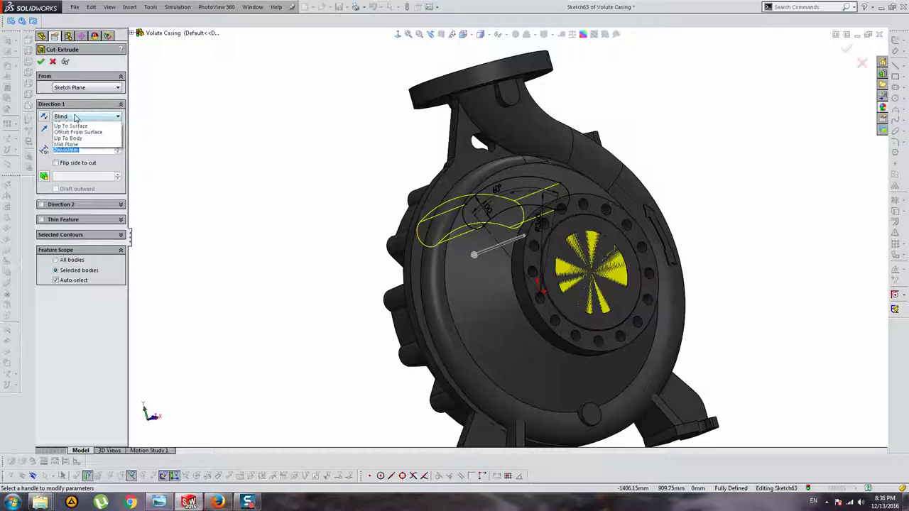
pyautogui.click(71, 158)
pyautogui.click(503, 218)
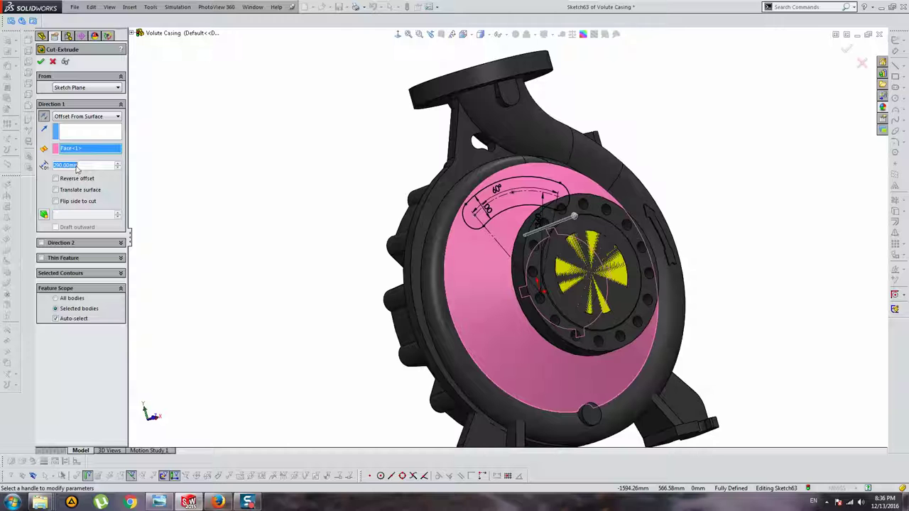
pyautogui.write('1')
pyautogui.press('Return')
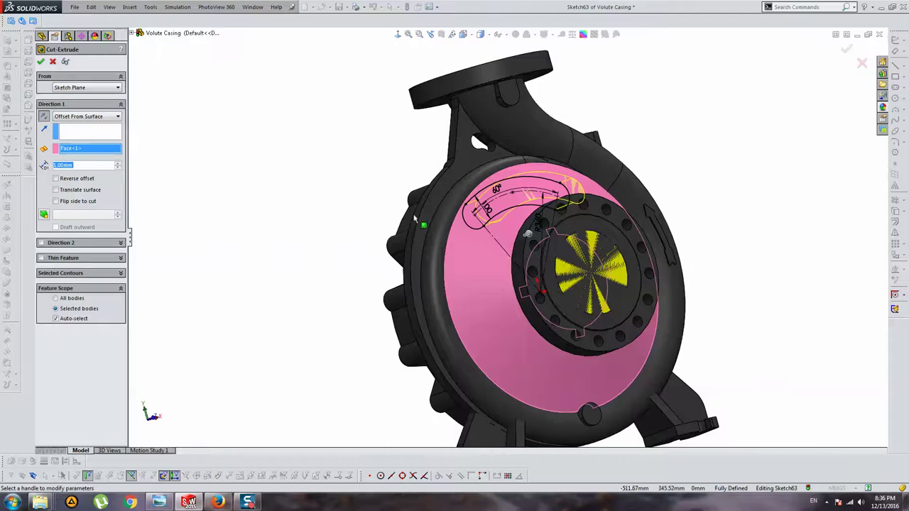
pyautogui.moveTo(415, 219); pyautogui.dragTo(520, 200, button='middle')
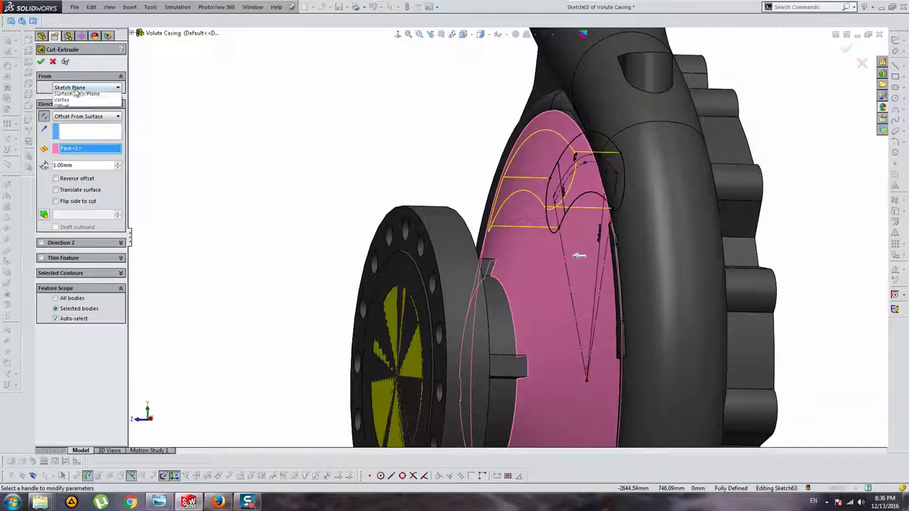
# Set the cut to start 190 mm offset from the sketch, with the face offset reversed
pyautogui.click(68, 105)
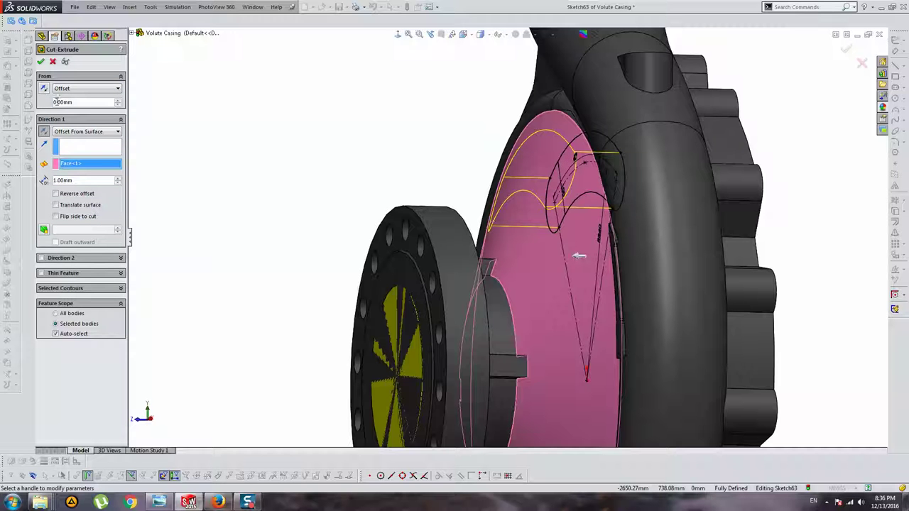
pyautogui.click(119, 99)
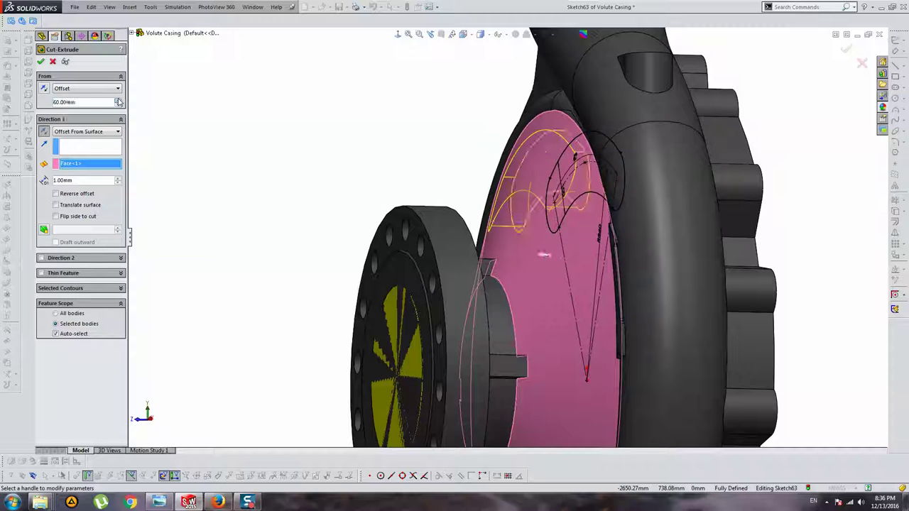
pyautogui.click(119, 99)
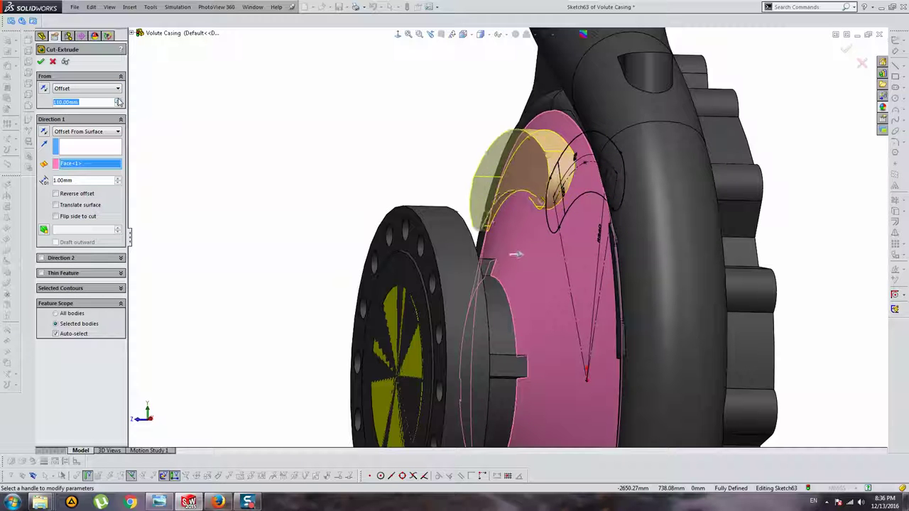
pyautogui.moveTo(237, 120); pyautogui.dragTo(555, 152, button='middle')
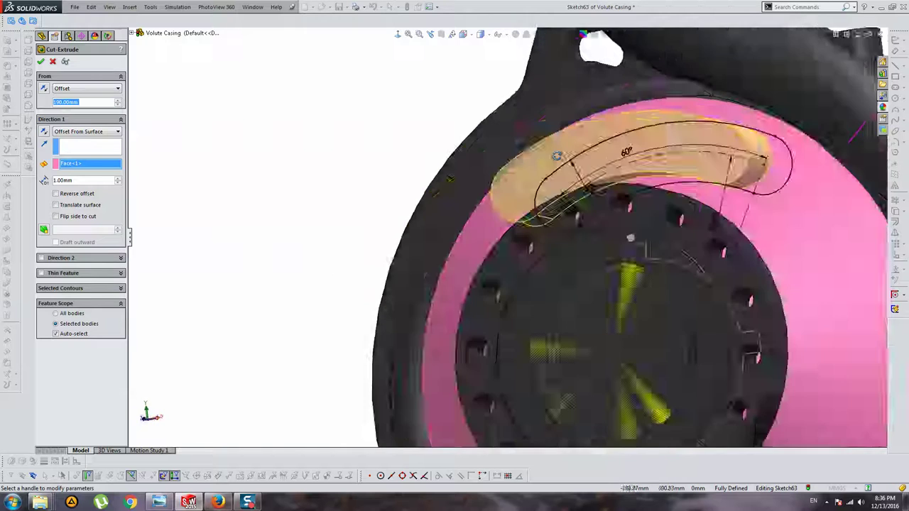
pyautogui.click(45, 131)
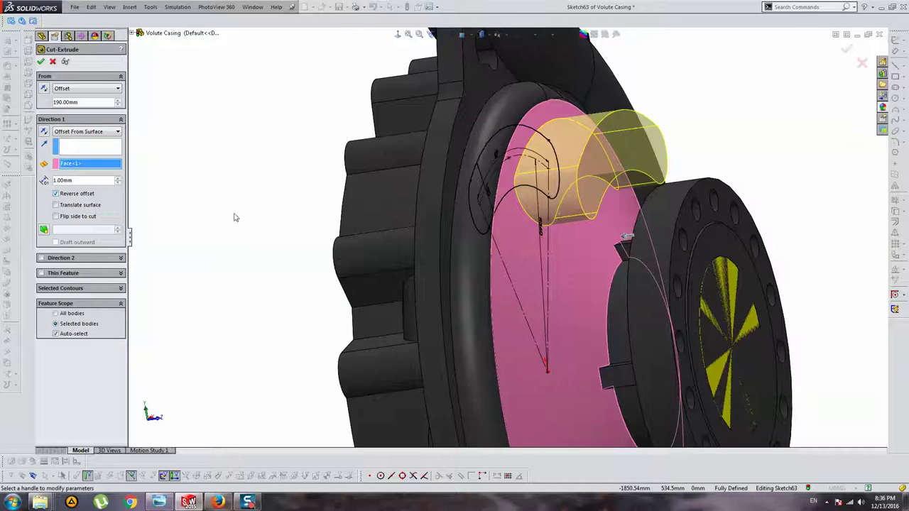
pyautogui.moveTo(235, 217); pyautogui.dragTo(518, 271, button='middle')
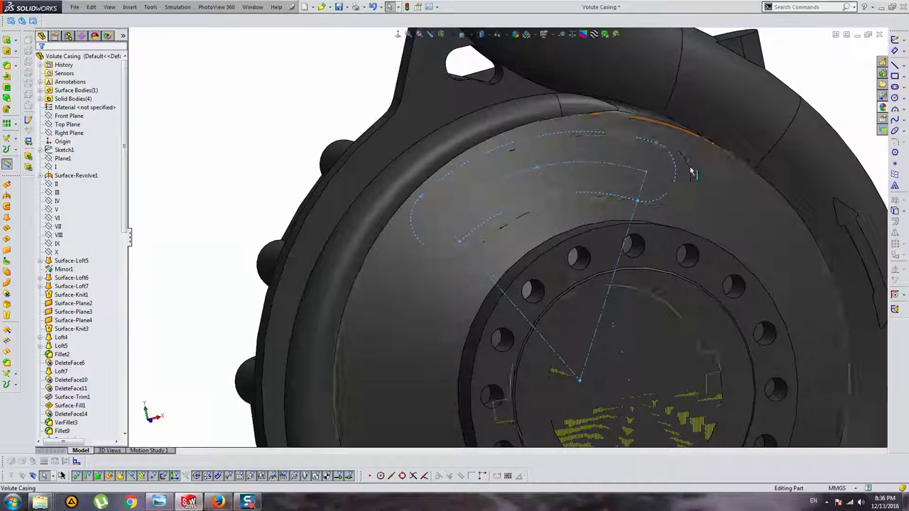
# Orbit around the new slot and inspect its edge loop
pyautogui.moveTo(689, 173)
pyautogui.mouseDown(button='middle')
pyautogui.moveTo(670, 137)
pyautogui.moveTo(700, 111)
pyautogui.moveTo(707, 125)
pyautogui.moveTo(559, 218)
pyautogui.moveTo(493, 182)
pyautogui.moveTo(588, 201)
pyautogui.moveTo(680, 162)
pyautogui.moveTo(561, 203)
pyautogui.moveTo(492, 181)
pyautogui.mouseUp(button='middle')
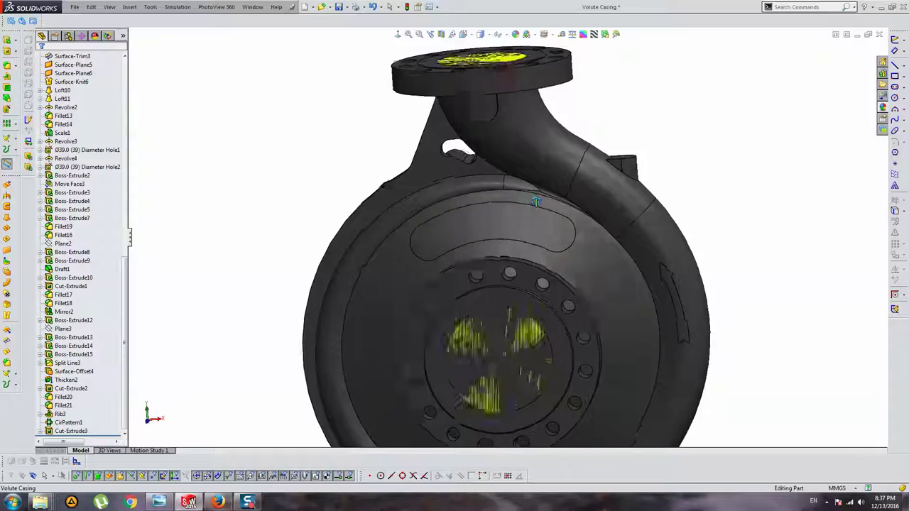
pyautogui.scroll(-3, 428, 223)
pyautogui.scroll(-2, 428, 158)
pyautogui.click(403, 223)
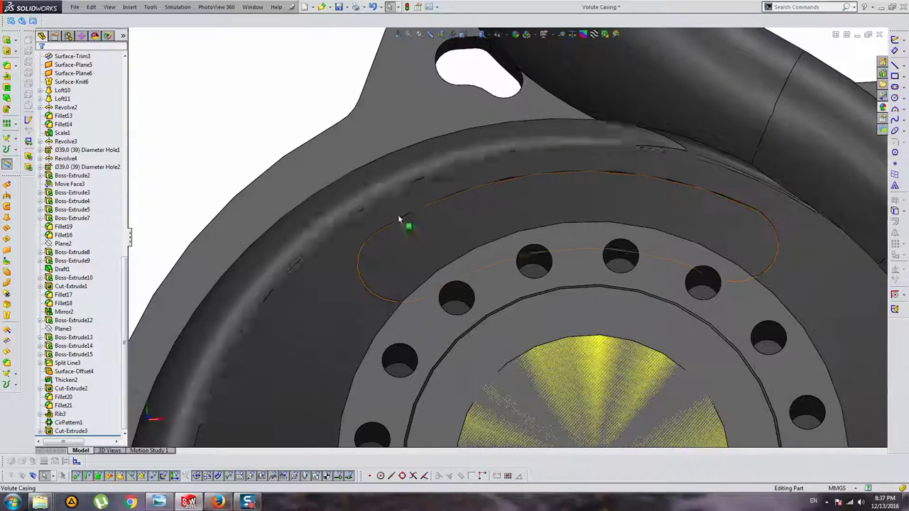
pyautogui.moveTo(459, 205)
pyautogui.mouseDown(button='middle')
pyautogui.moveTo(528, 227)
pyautogui.moveTo(523, 152)
pyautogui.moveTo(537, 201)
pyautogui.moveTo(522, 164)
pyautogui.mouseUp(button='middle')
pyautogui.press('Escape')
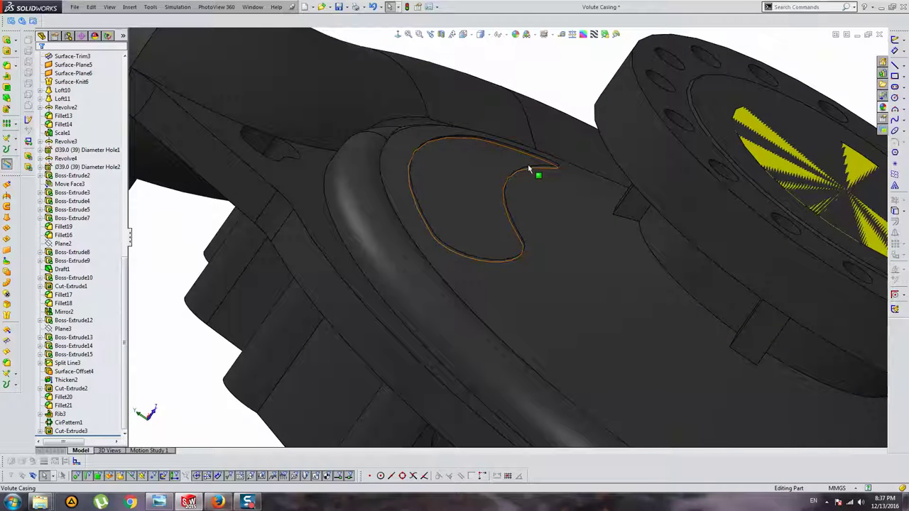
# Round a slot edge with a 3 mm fillet
pyautogui.click(6, 65)
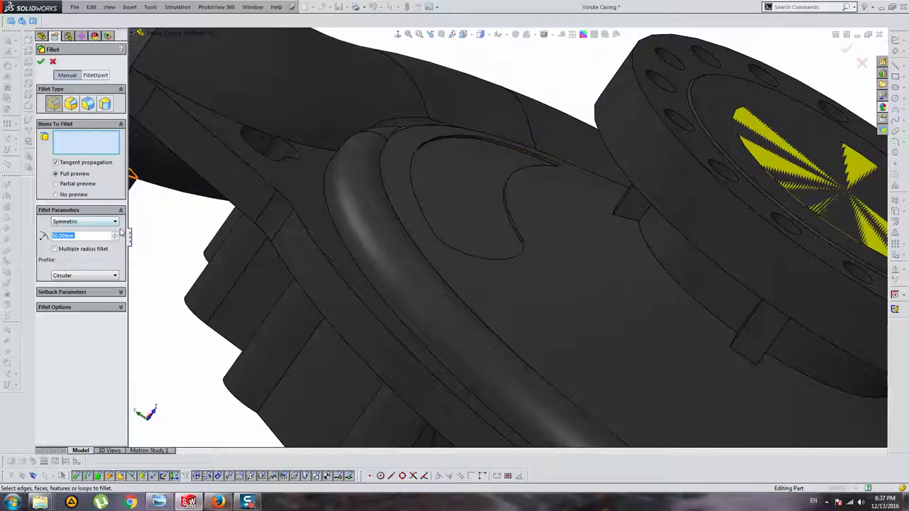
pyautogui.write('3')
pyautogui.press('Return')
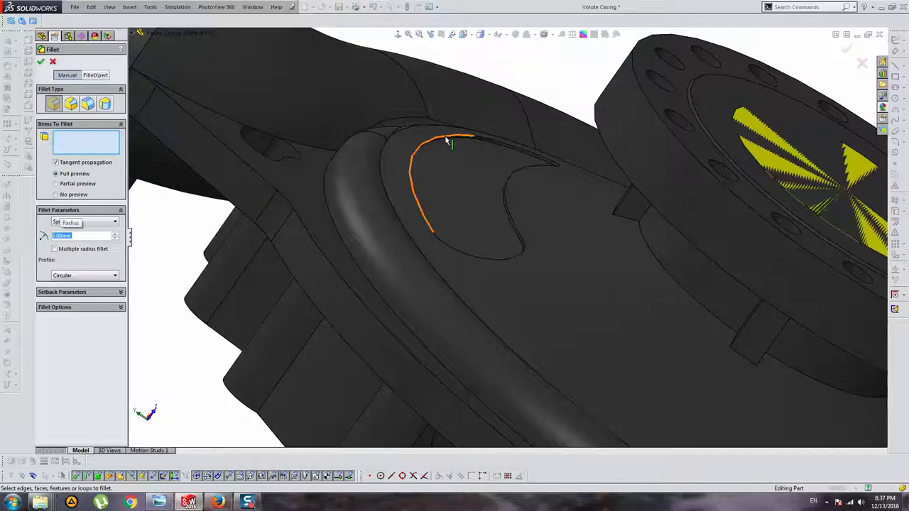
pyautogui.click(447, 142)
pyautogui.moveTo(454, 139); pyautogui.dragTo(188, 211, button='middle')
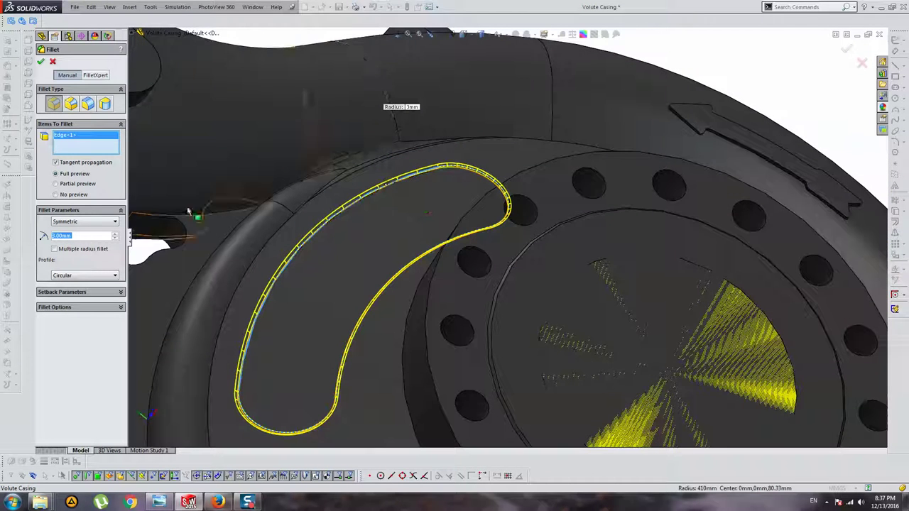
pyautogui.scroll(2, 104, 229)
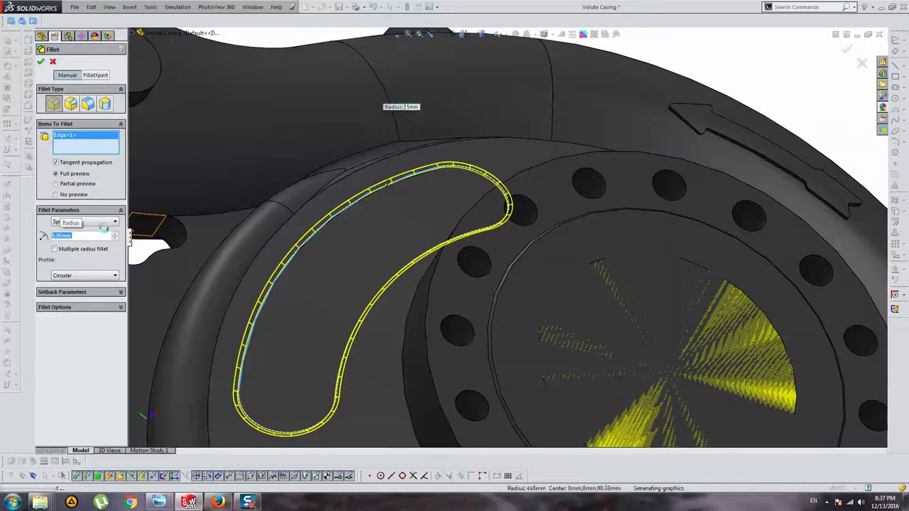
pyautogui.press('Return')
pyautogui.scroll(-5, 521, 249)
pyautogui.moveTo(521, 249); pyautogui.dragTo(531, 170, button='middle')
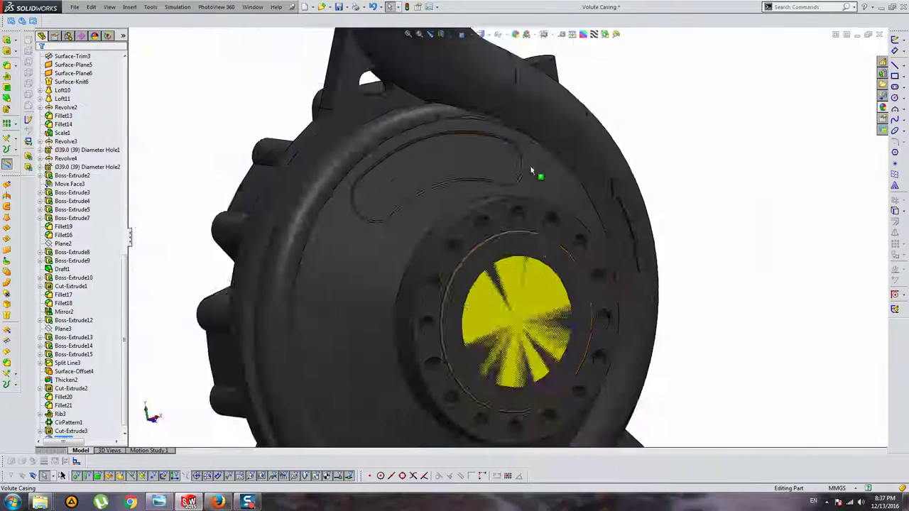
pyautogui.scroll(-3, 531, 170)
# Fillet the slot's top edge with a 5 mm radius
pyautogui.click(436, 146)
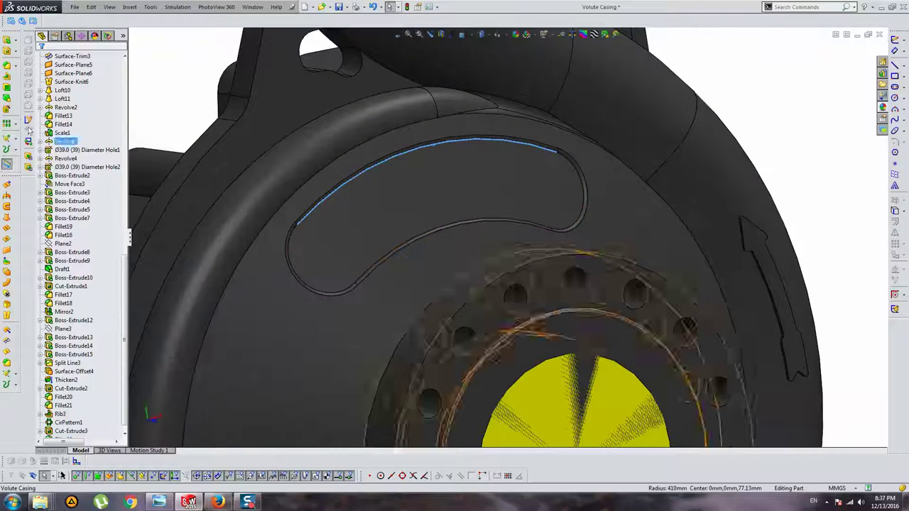
pyautogui.click(8, 75)
pyautogui.scroll(3, 426, 206)
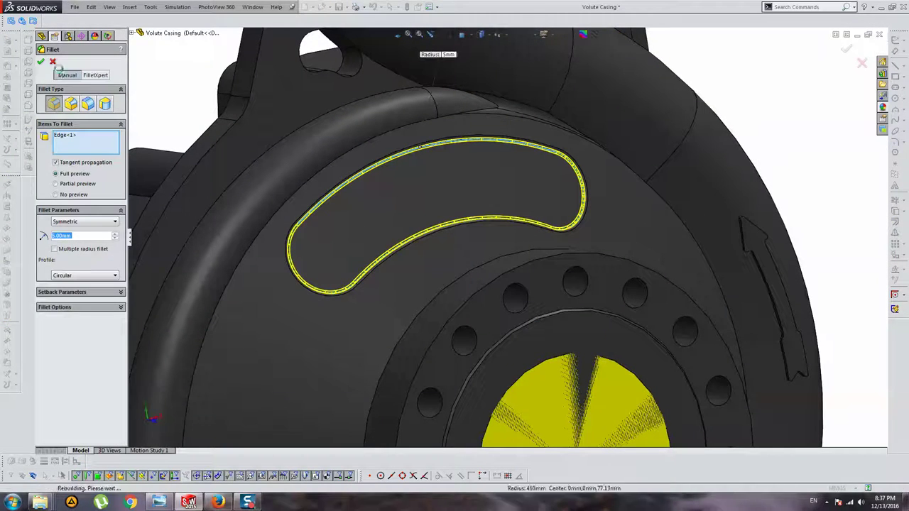
pyautogui.press('Return')
pyautogui.moveTo(372, 172)
pyautogui.mouseDown(button='middle')
pyautogui.moveTo(467, 221)
pyautogui.moveTo(580, 228)
pyautogui.mouseUp(button='middle')
pyautogui.scroll(5, 466, 221)
pyautogui.scroll(2, 579, 231)
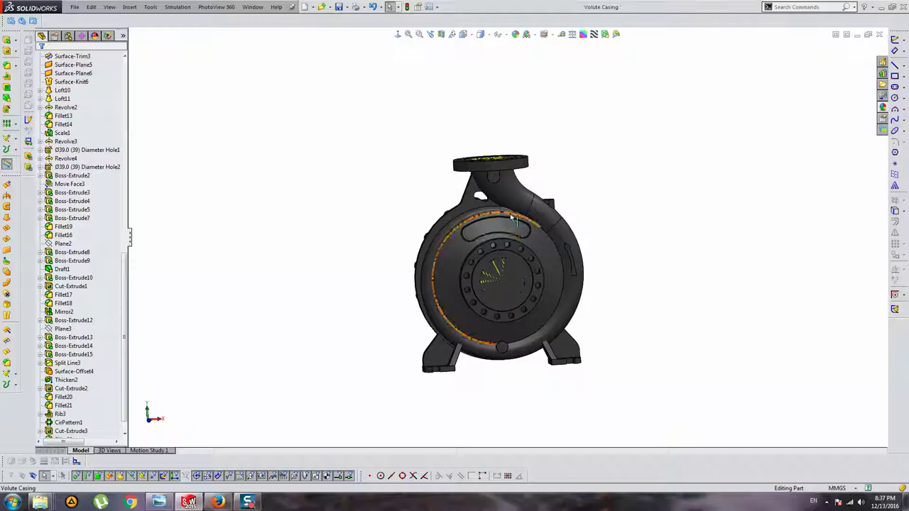
# Compare the casing's side and front, then switch to the browser's flange size images
pyautogui.moveTo(512, 218)
pyautogui.mouseDown(button='middle')
pyautogui.moveTo(599, 249)
pyautogui.moveTo(674, 257)
pyautogui.moveTo(624, 284)
pyautogui.mouseUp(button='middle')
pyautogui.scroll(-3, 522, 228)
pyautogui.scroll(3, 673, 262)
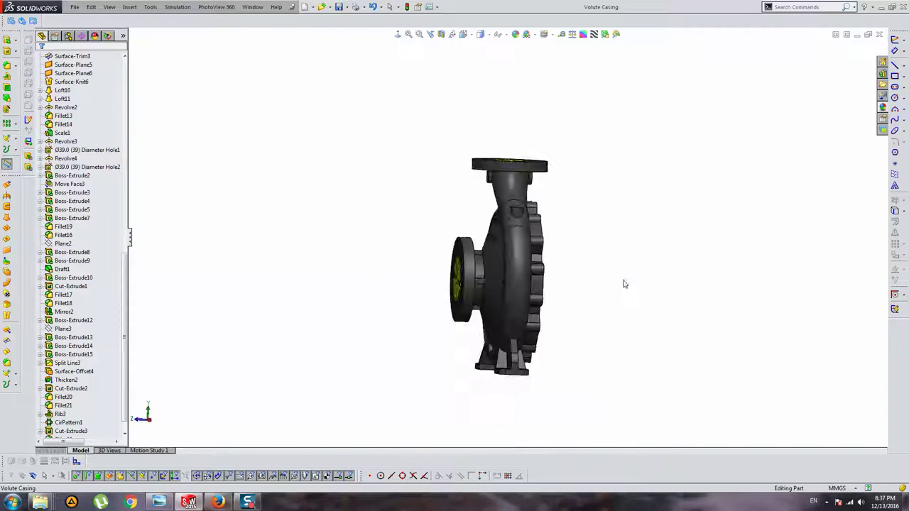
pyautogui.click(219, 501)
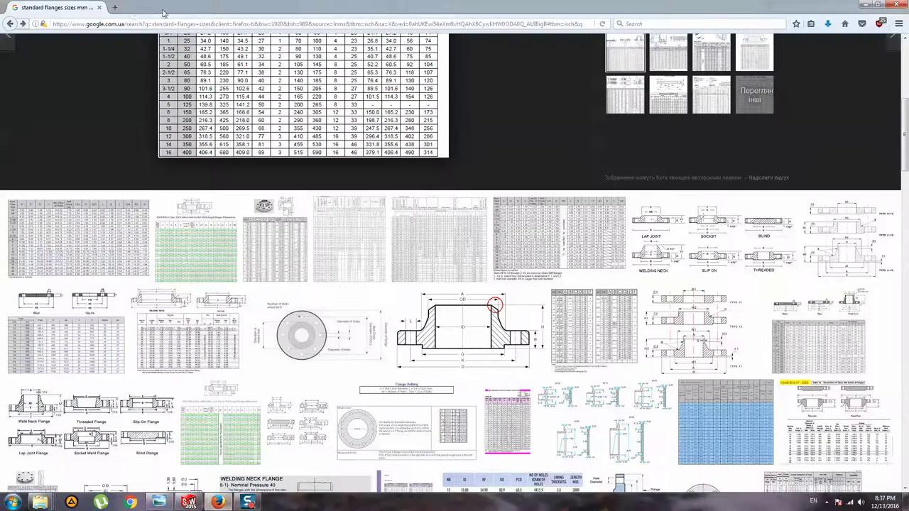
# In a new tab, search Google Images for 'end suction pump casing'
pyautogui.click(165, 13)
pyautogui.write('e')
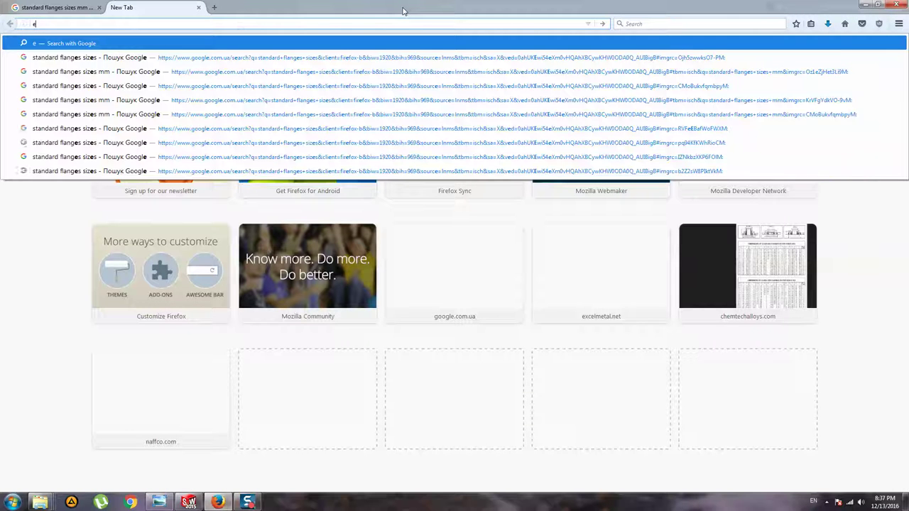
pyautogui.write('nd su')
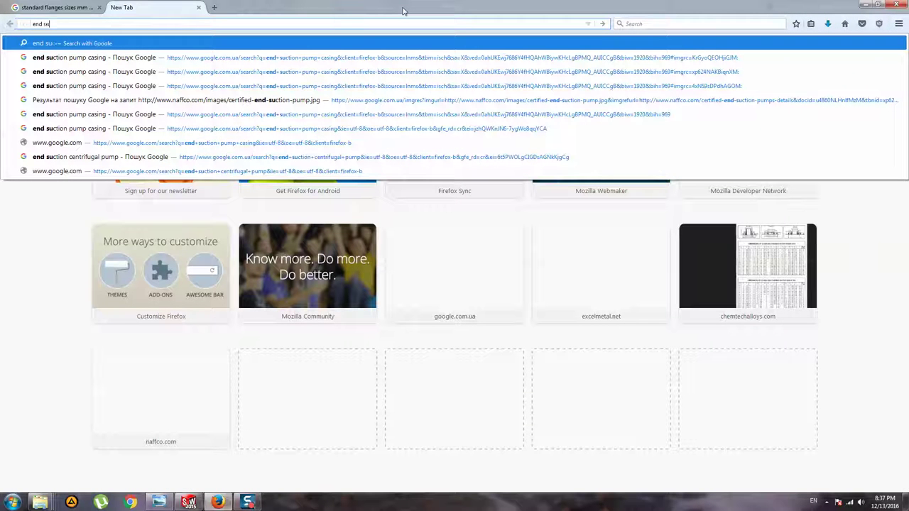
pyautogui.write('ction')
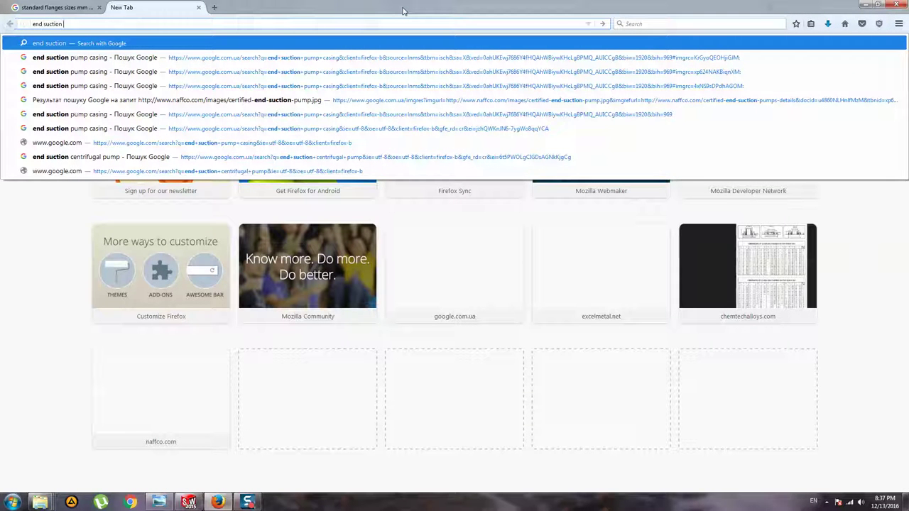
pyautogui.press('Down')
pyautogui.press('Return')
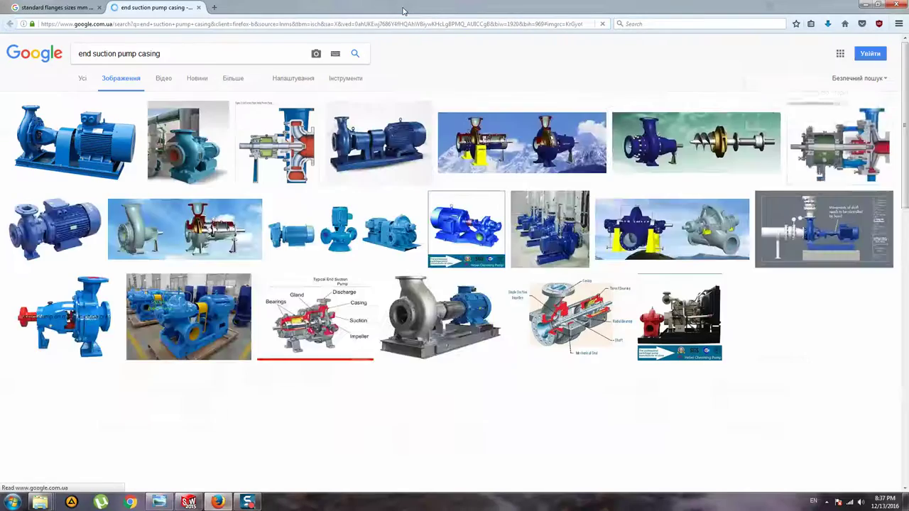
# Preview a blue pump image among the results
pyautogui.scroll(-7, 372, 79)
pyautogui.click(442, 78)
pyautogui.scroll(4, 301, 137)
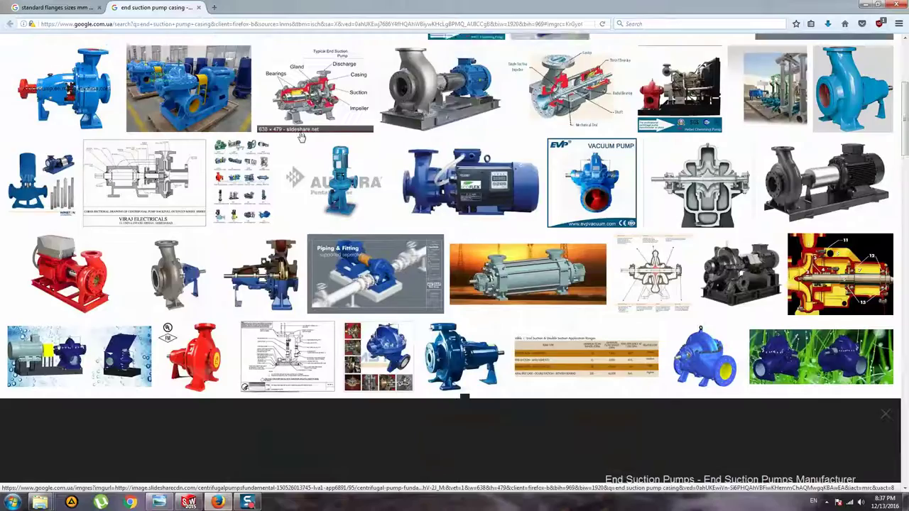
pyautogui.scroll(6, 301, 137)
pyautogui.scroll(-6, 303, 126)
pyautogui.scroll(-1, 211, 175)
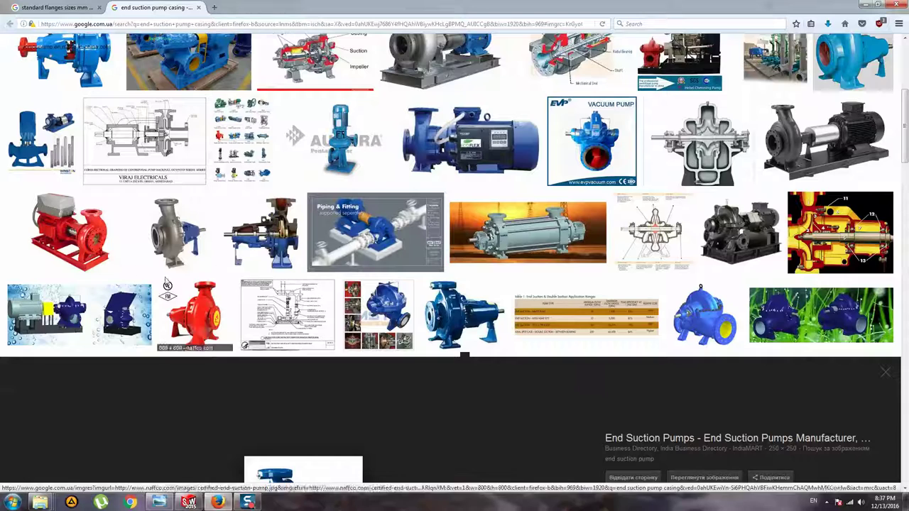
# Preview the grey-and-blue end suction pump image and browse further down
pyautogui.click(178, 234)
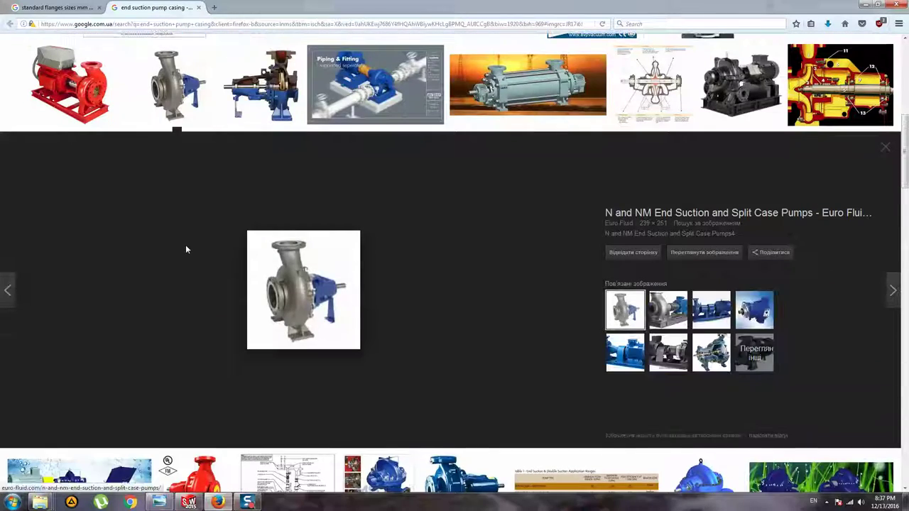
pyautogui.scroll(-5, 185, 245)
pyautogui.scroll(-2, 186, 245)
pyautogui.scroll(-2, 188, 252)
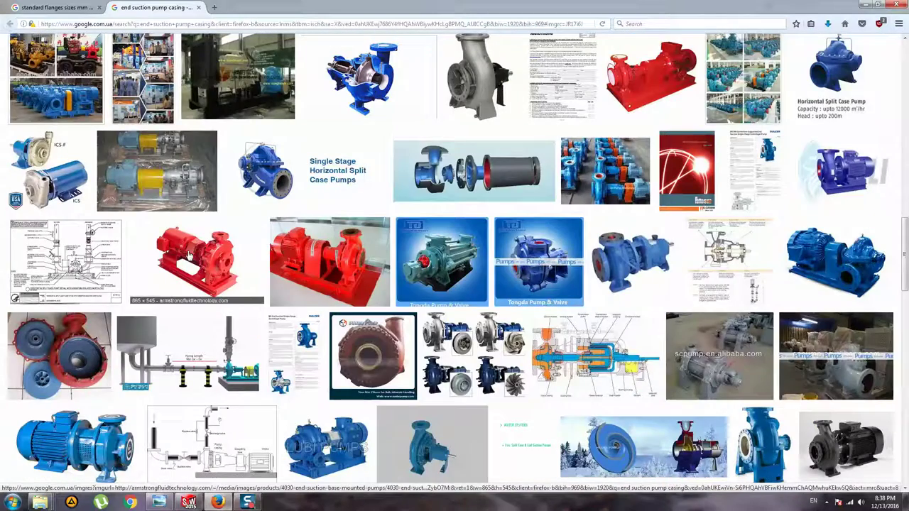
pyautogui.scroll(-2, 200, 256)
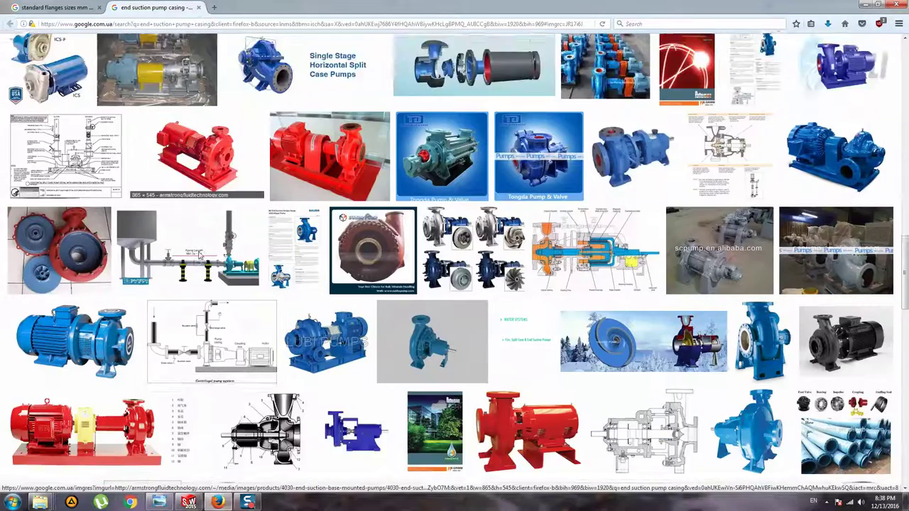
pyautogui.scroll(-2, 202, 255)
pyautogui.scroll(-2, 206, 253)
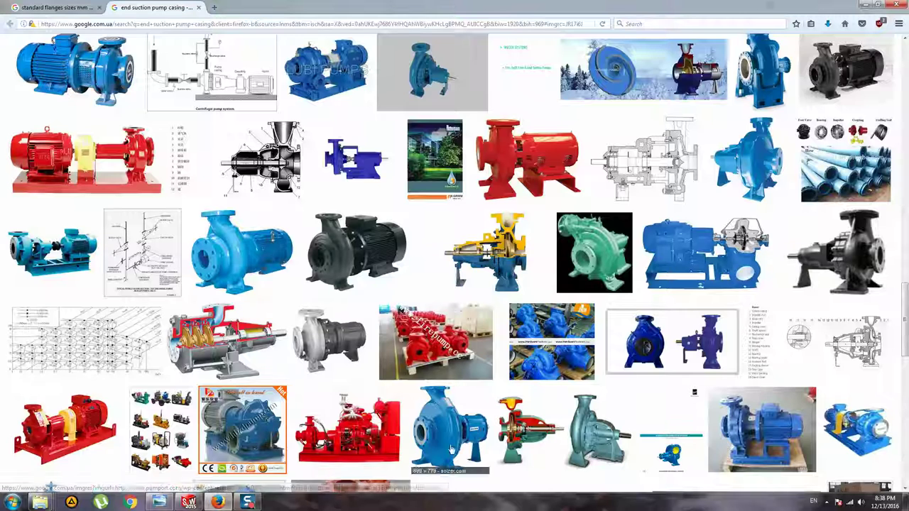
# View the large preview of the blue Sulzer NB pump, then return to SolidWorks
pyautogui.click(438, 410)
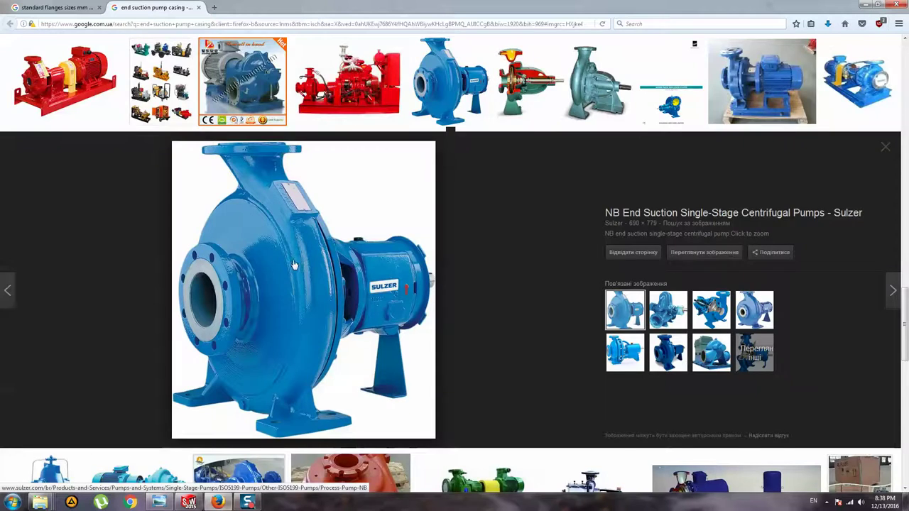
pyautogui.scroll(-2, 295, 264)
pyautogui.scroll(-2, 294, 265)
pyautogui.scroll(-3, 297, 264)
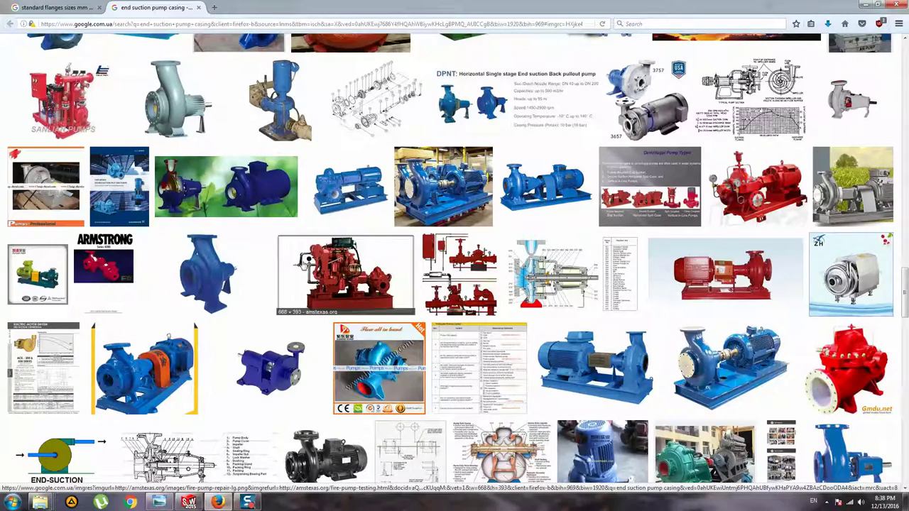
pyautogui.scroll(-1, 303, 262)
pyautogui.scroll(6, 303, 262)
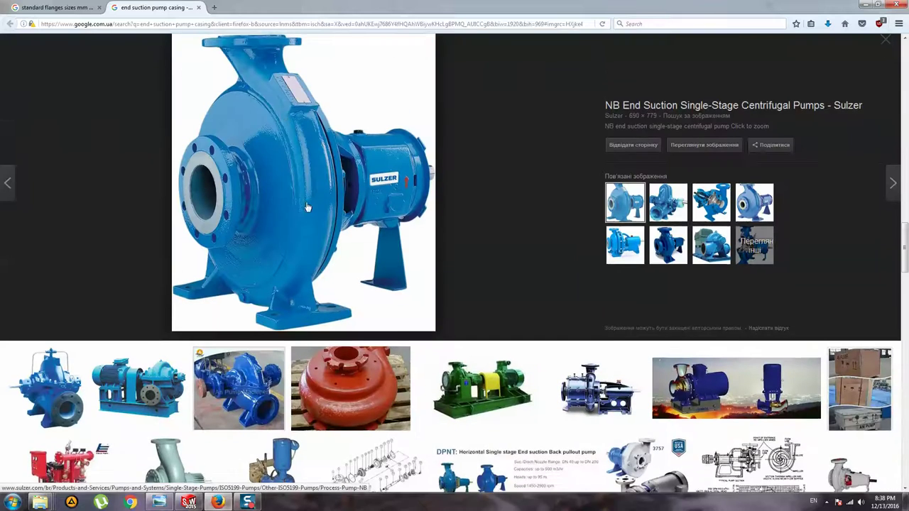
pyautogui.scroll(2, 284, 151)
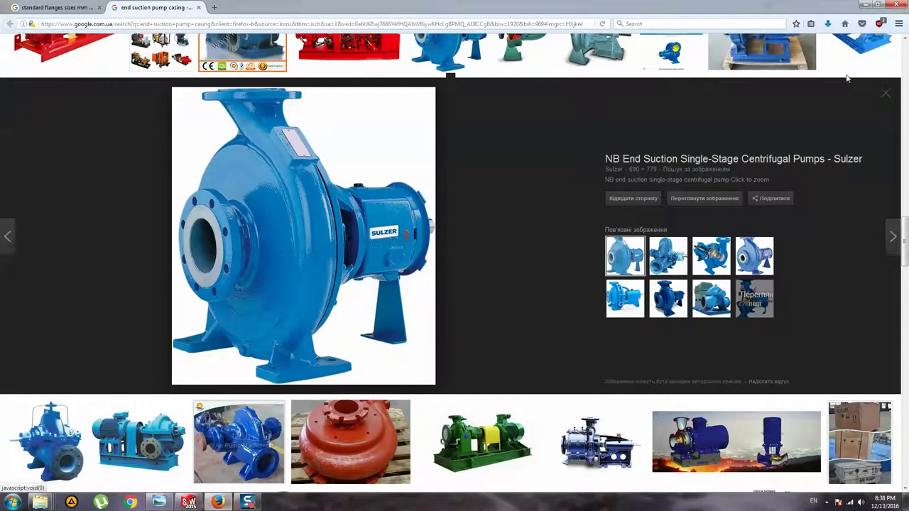
pyautogui.click(865, 3)
# Set a square-on front view and select the Front Plane for a new sketch
pyautogui.moveTo(525, 199)
pyautogui.mouseDown(button='middle')
pyautogui.moveTo(604, 211)
pyautogui.moveTo(580, 219)
pyautogui.moveTo(583, 234)
pyautogui.moveTo(570, 205)
pyautogui.moveTo(567, 216)
pyautogui.mouseUp(button='middle')
pyautogui.scroll(-2, 569, 222)
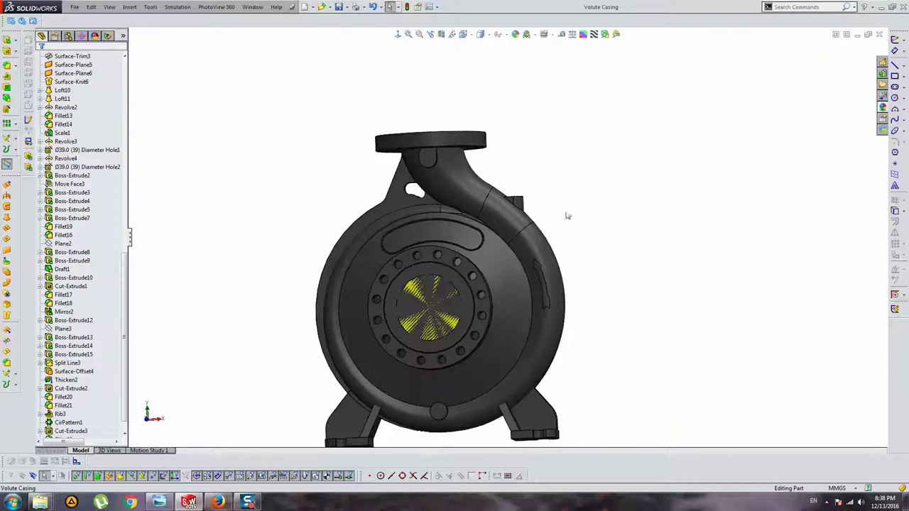
pyautogui.hotkey('ctrl', '1')
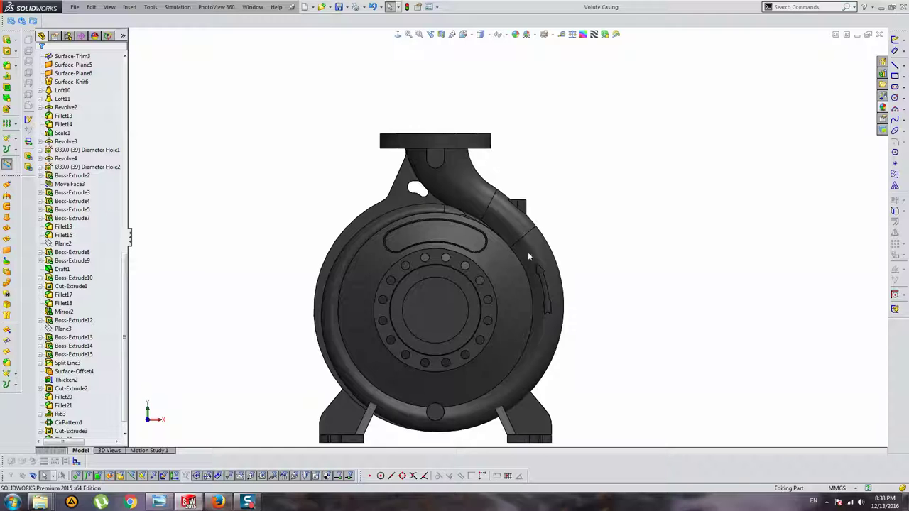
pyautogui.click(444, 317)
pyautogui.moveTo(125, 269); pyautogui.dragTo(130, 68)
pyautogui.click(65, 125)
pyautogui.click(67, 116)
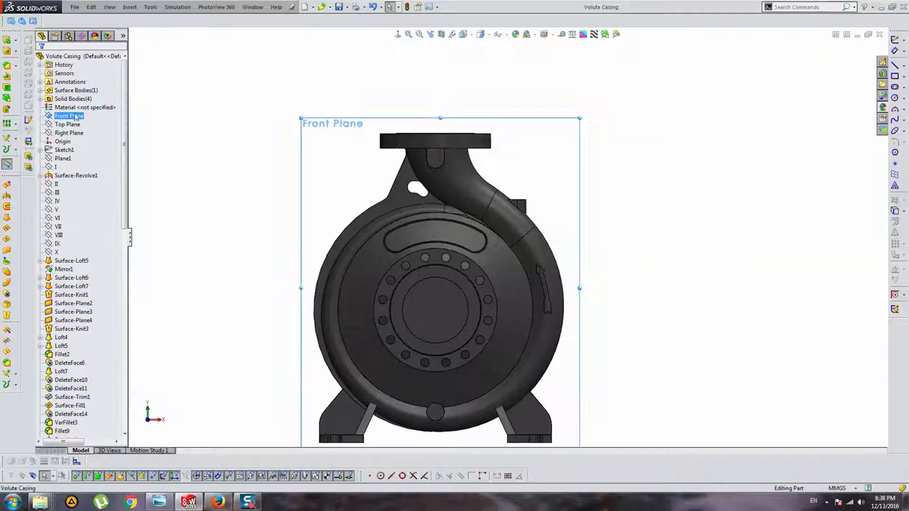
# Draw an angled line and a horizontal line, both starting at the origin
pyautogui.click(895, 65)
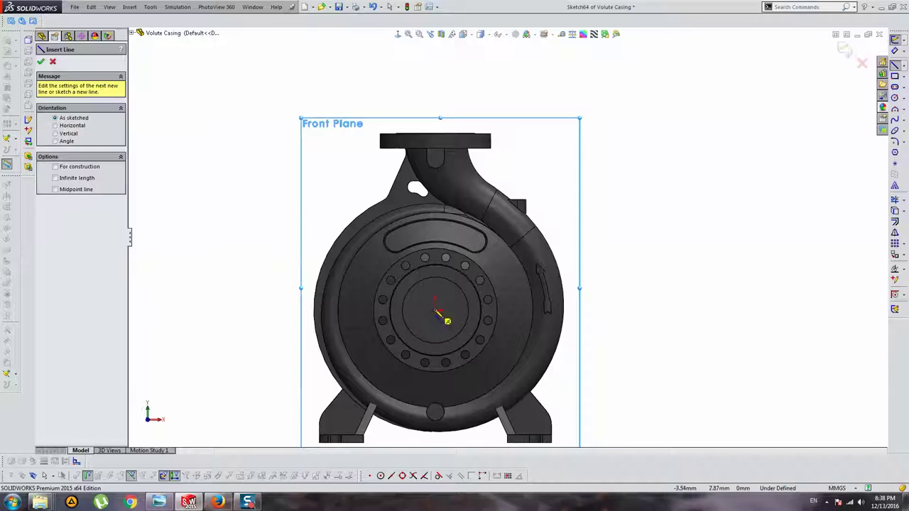
pyautogui.click(435, 308)
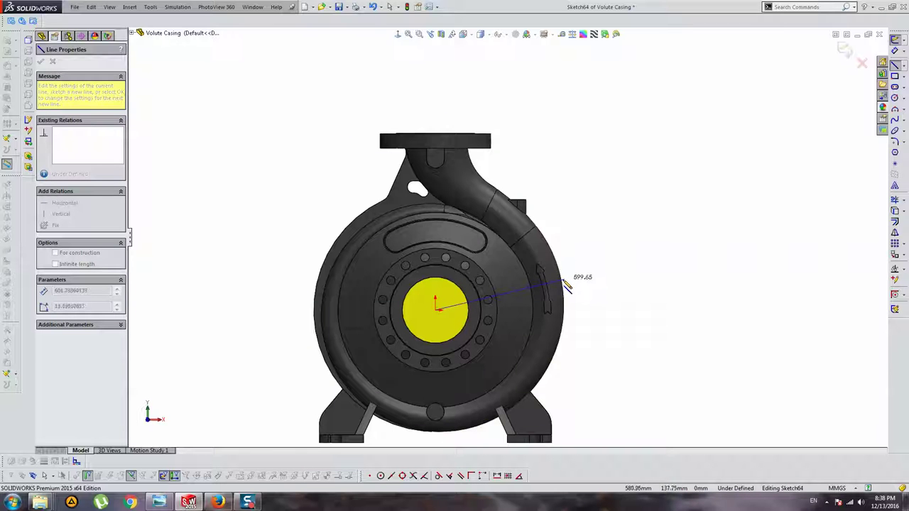
pyautogui.click(563, 283)
pyautogui.press('Escape')
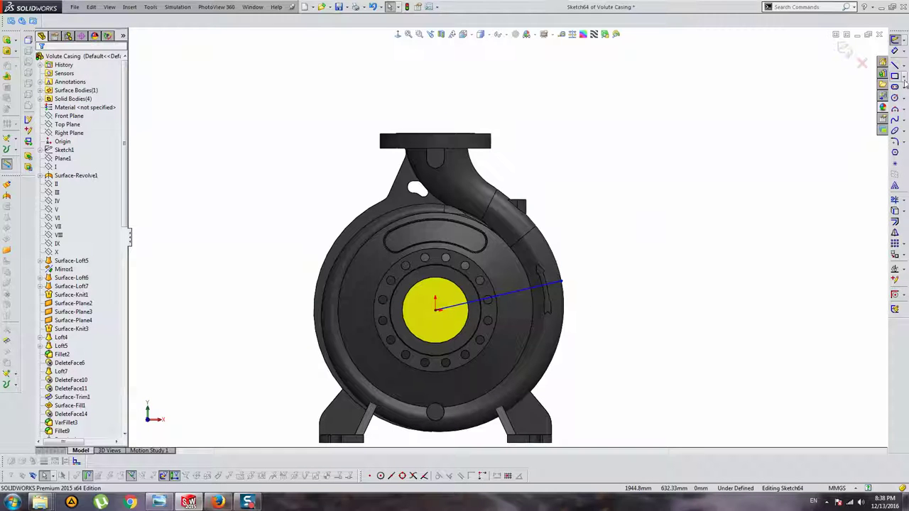
pyautogui.press('l')
pyautogui.click(435, 310)
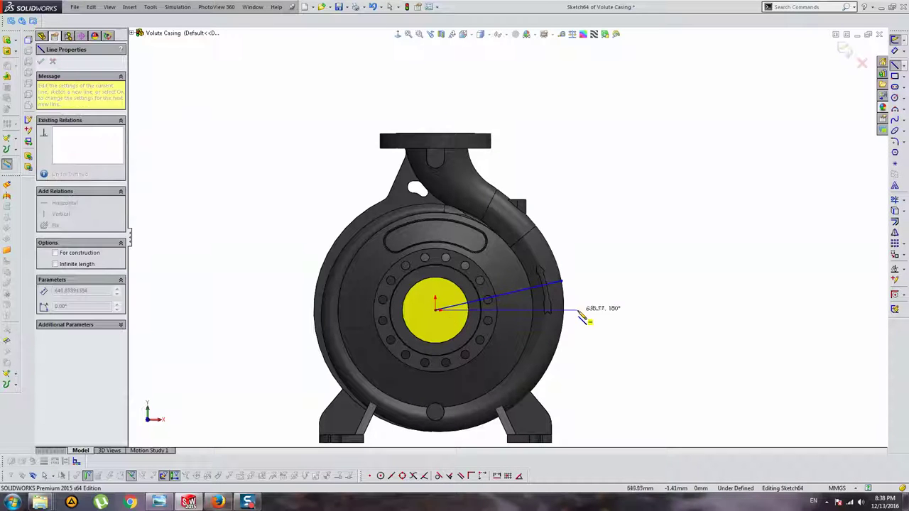
pyautogui.click(577, 310)
pyautogui.press('Escape')
pyautogui.moveTo(595, 264); pyautogui.dragTo(183, 375)
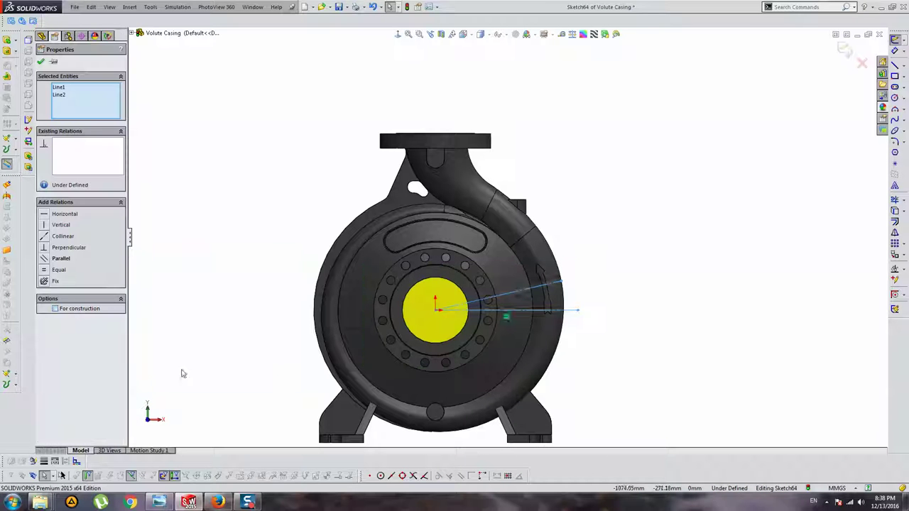
pyautogui.press('Escape')
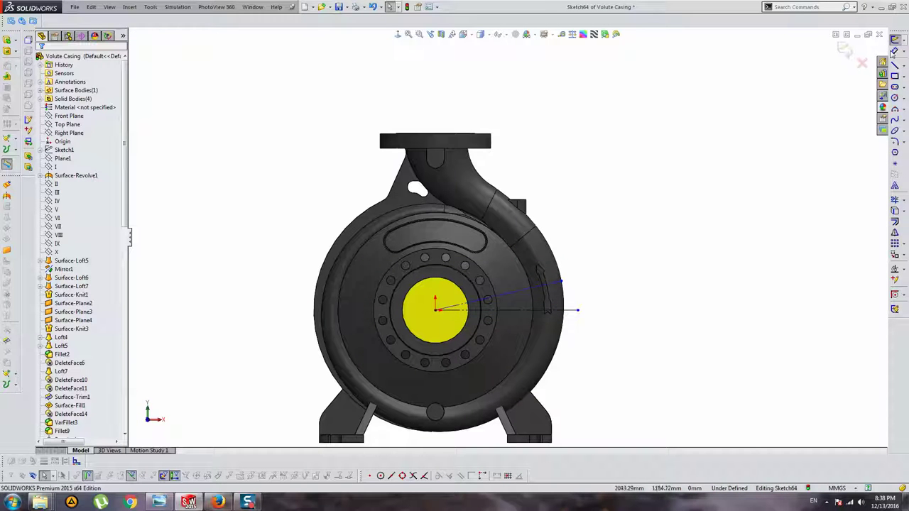
# Dimension the angle between the two lines as 13.10° and exit the sketch
pyautogui.click(893, 51)
pyautogui.click(525, 289)
pyautogui.click(525, 310)
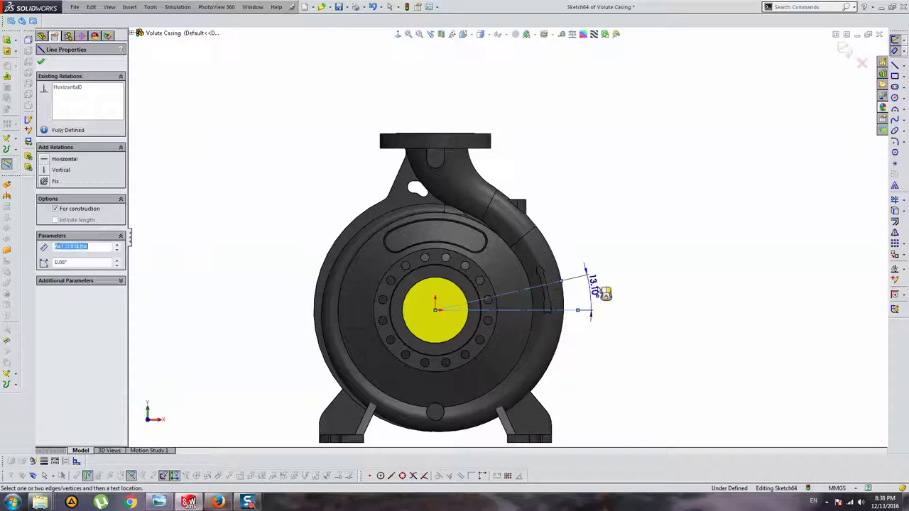
pyautogui.click(607, 293)
pyautogui.press('Return')
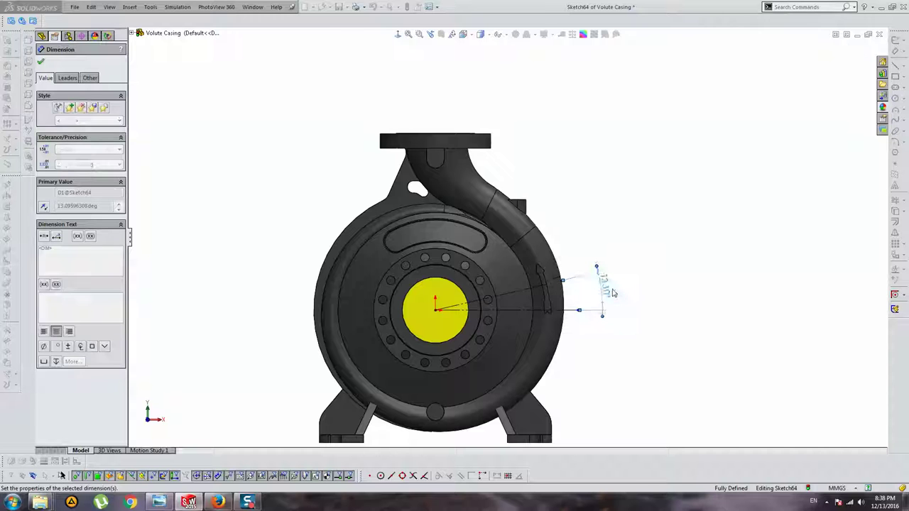
pyautogui.press('Escape')
pyautogui.hotkey('ctrl', 'b')
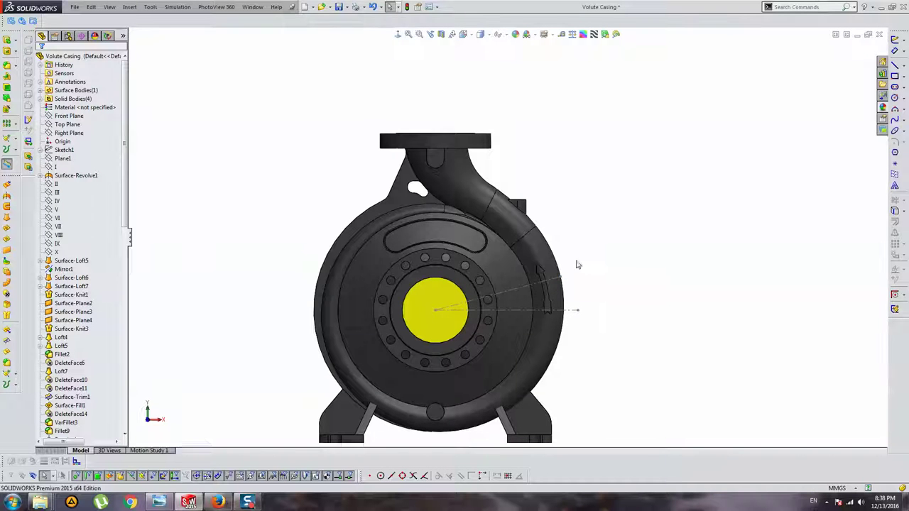
pyautogui.scroll(3, 577, 264)
# Create Plane4 through the sketch line and point, and view it normal-to
pyautogui.click(531, 273)
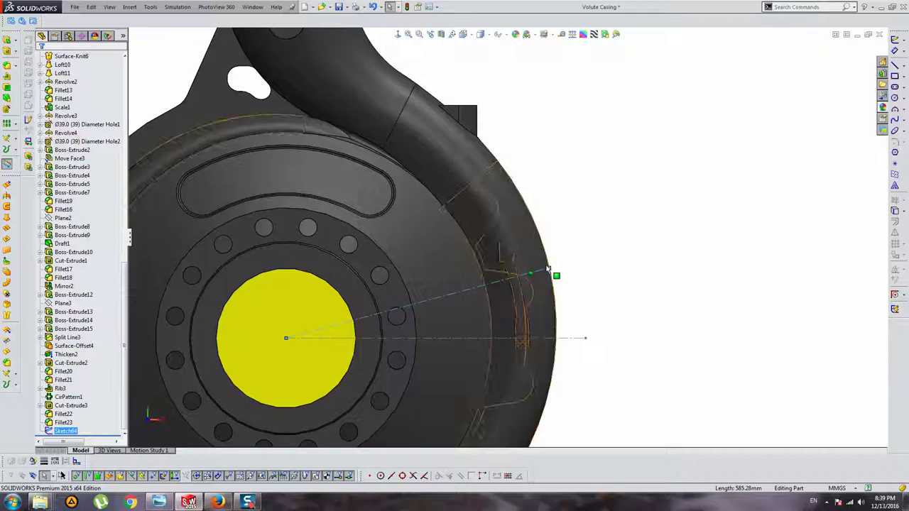
pyautogui.click(13, 373)
pyautogui.click(35, 374)
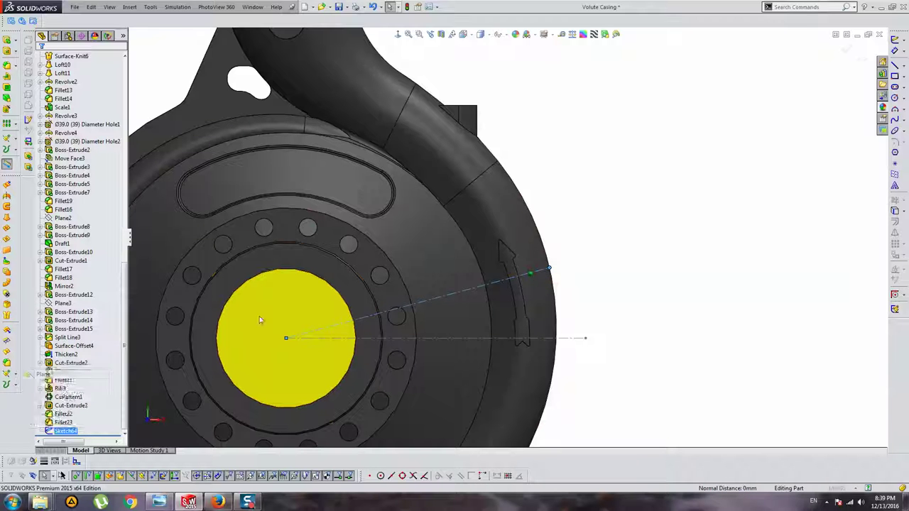
pyautogui.press('Return')
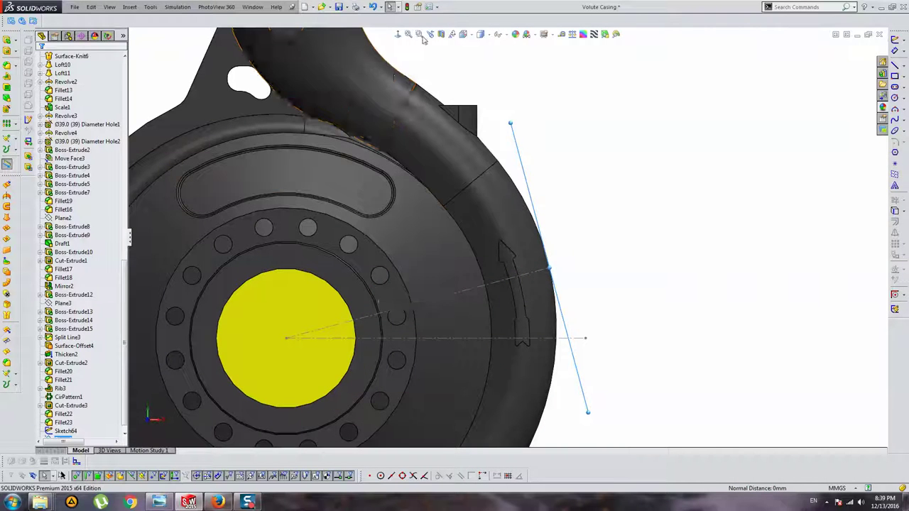
pyautogui.hotkey('ctrl', '7')
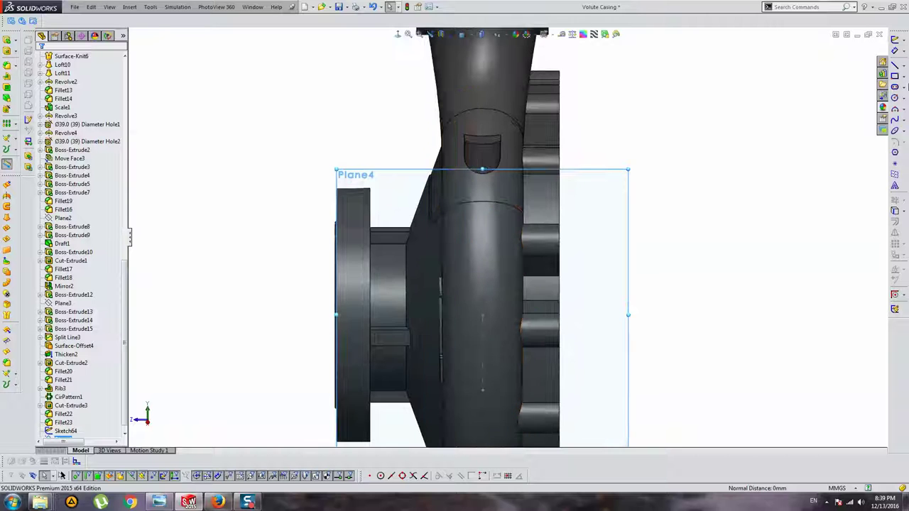
# Sketch a centre rectangle on Plane4 centred on the sketch origin
pyautogui.click(894, 76)
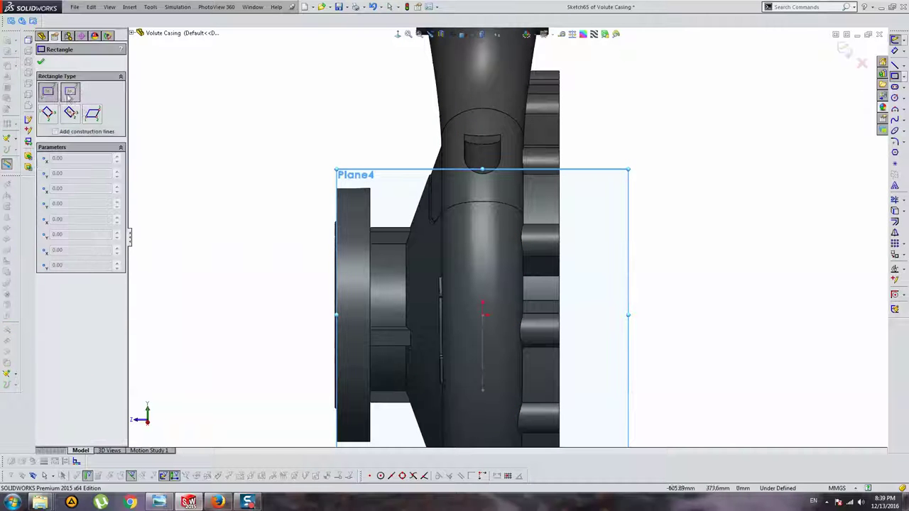
pyautogui.scroll(-3, 493, 334)
pyautogui.click(492, 250)
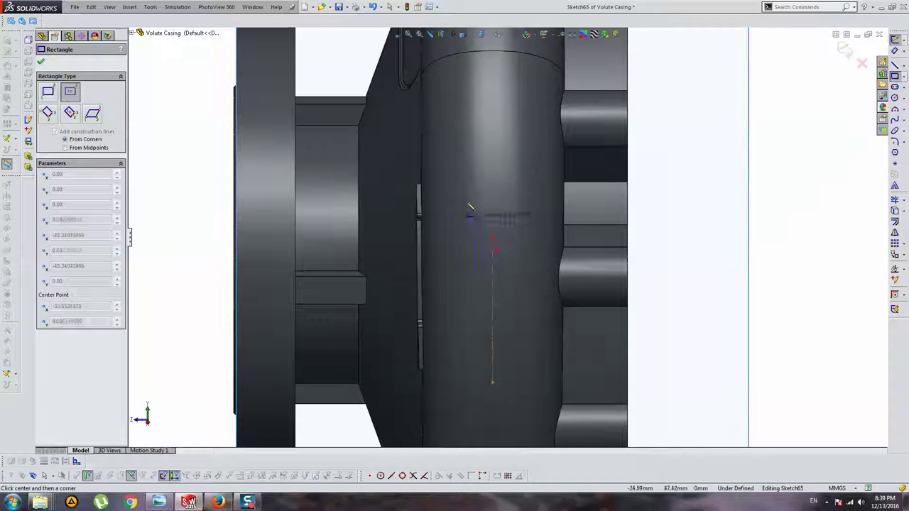
pyautogui.click(456, 183)
pyautogui.press('Escape')
# Dimension the rectangle 90 mm wide and 160 mm tall
pyautogui.click(897, 43)
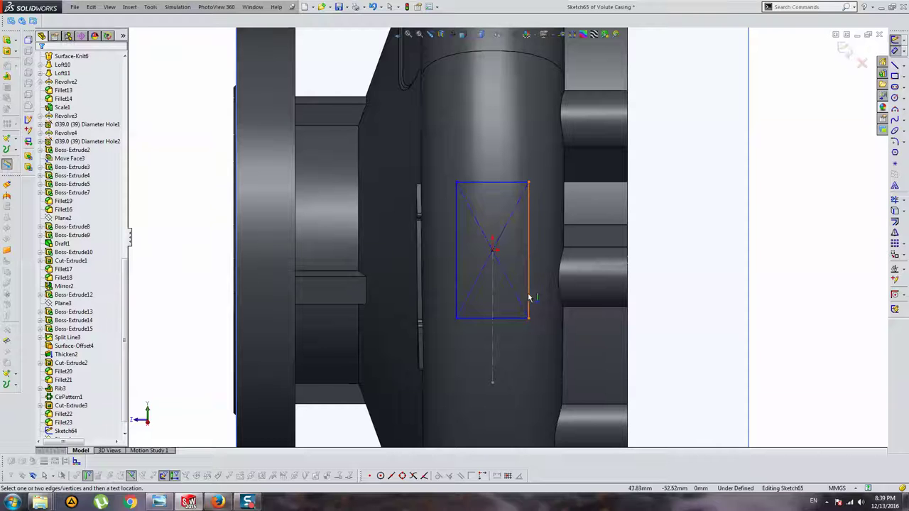
pyautogui.click(513, 318)
pyautogui.click(513, 335)
pyautogui.write('90.00mm')
pyautogui.press('Return')
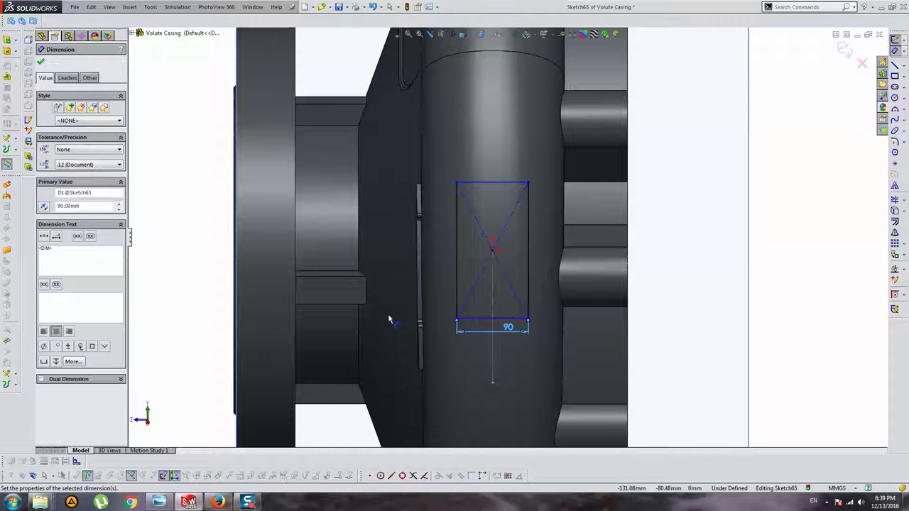
pyautogui.click(528, 223)
pyautogui.click(546, 227)
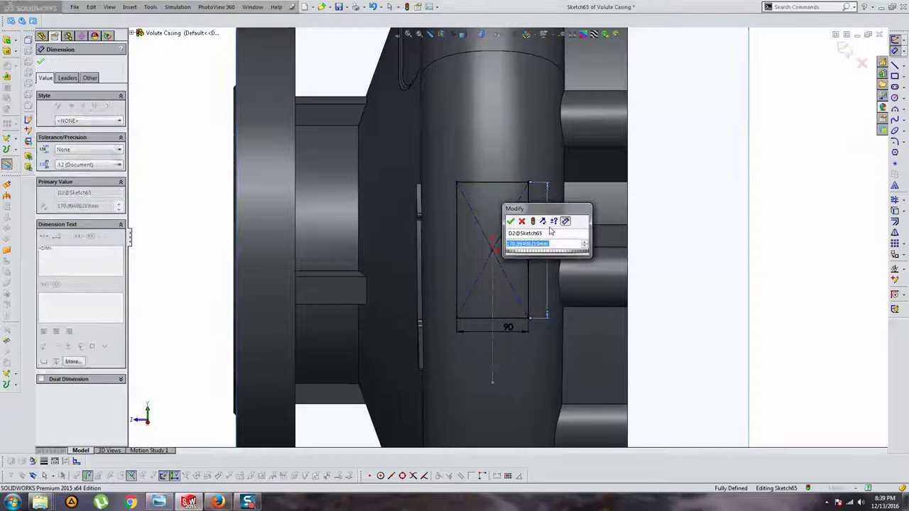
pyautogui.write('160')
pyautogui.press('Return')
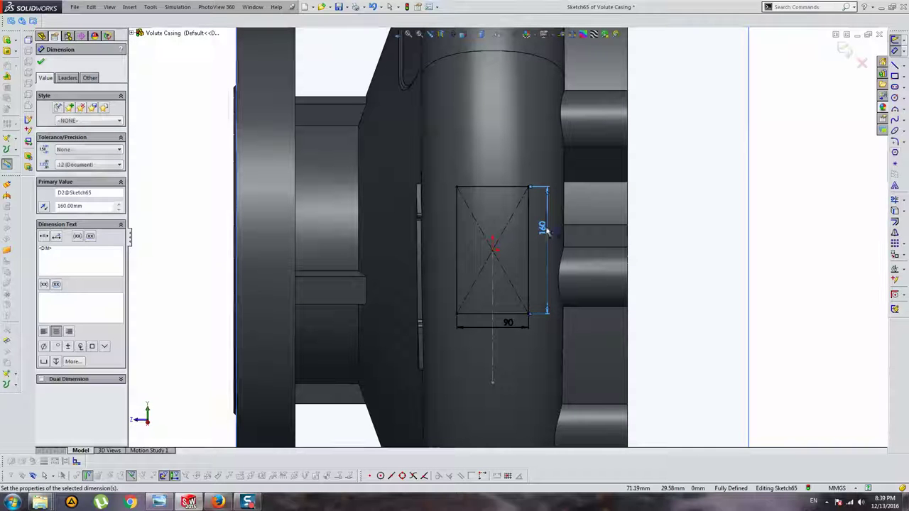
pyautogui.press('Escape')
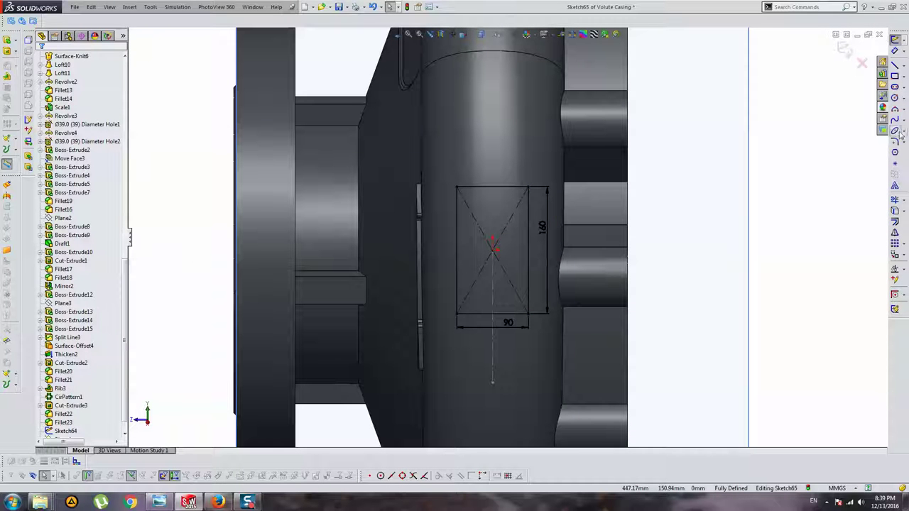
# Round all four rectangle corners with sketch fillets
pyautogui.click(894, 142)
pyautogui.moveTo(503, 187); pyautogui.dragTo(603, 383)
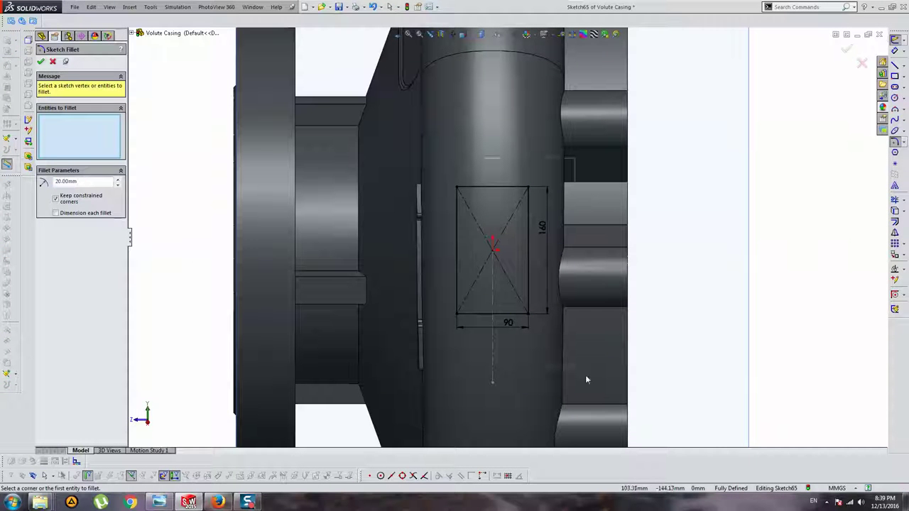
pyautogui.press('Escape')
pyautogui.moveTo(592, 369)
pyautogui.mouseDown(button='middle')
pyautogui.moveTo(560, 224)
pyautogui.moveTo(200, 105)
pyautogui.mouseUp(button='middle')
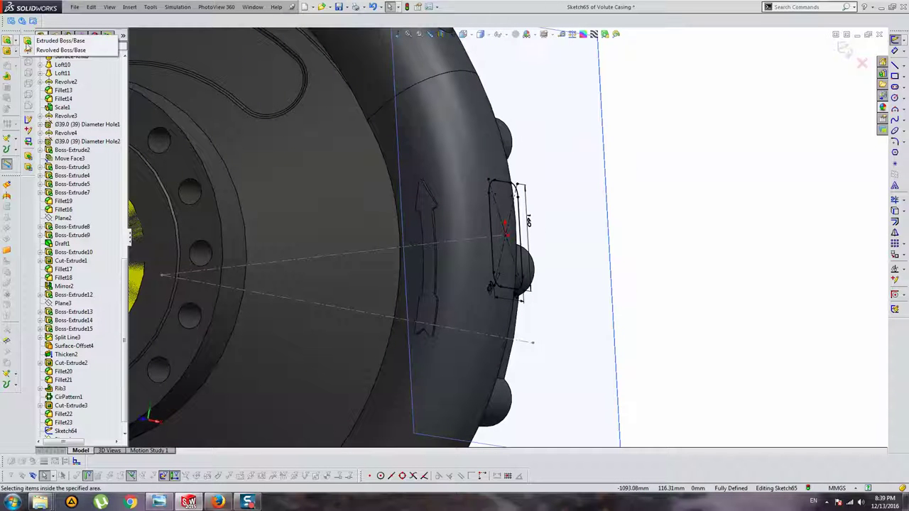
# Extrude the rounded rectangle Up To Body on the casing, with Blind 1 mm in Direction 2
pyautogui.click(117, 117)
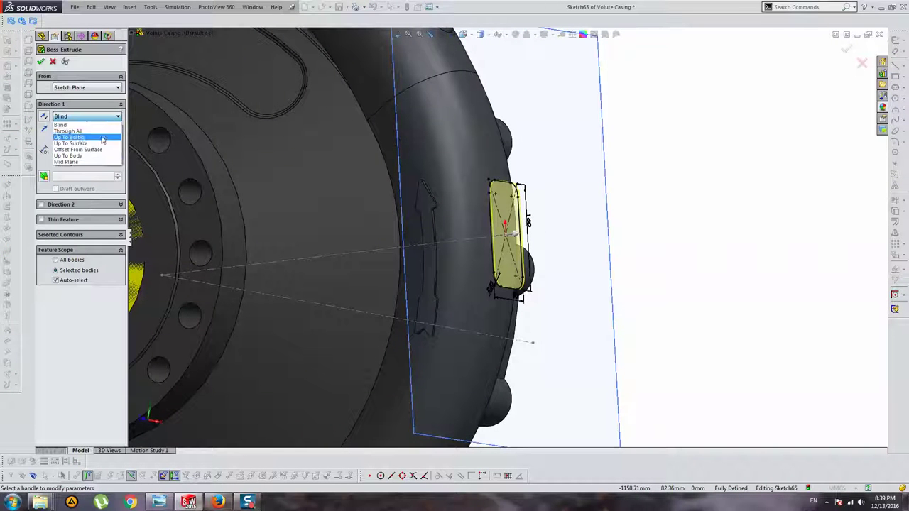
pyautogui.click(69, 156)
pyautogui.click(478, 137)
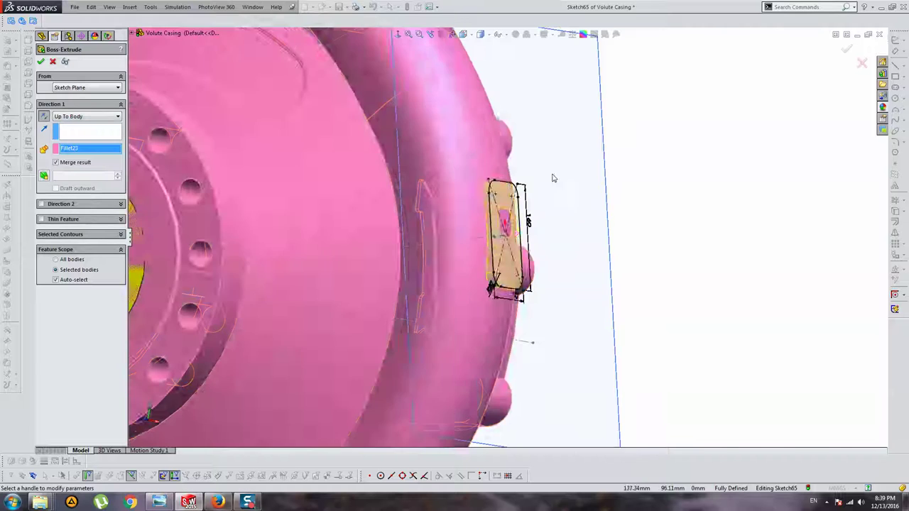
pyautogui.moveTo(551, 176)
pyautogui.mouseDown(button='middle')
pyautogui.moveTo(584, 178)
pyautogui.moveTo(231, 188)
pyautogui.mouseUp(button='middle')
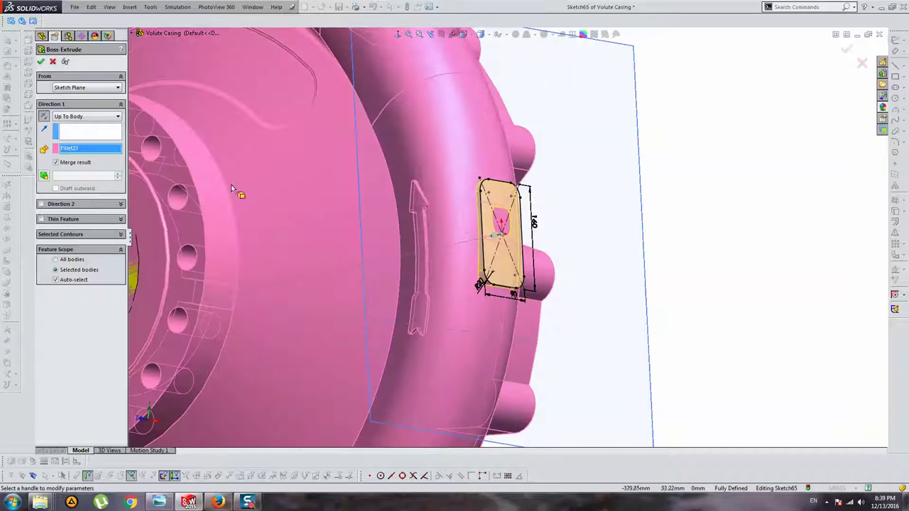
pyautogui.click(67, 205)
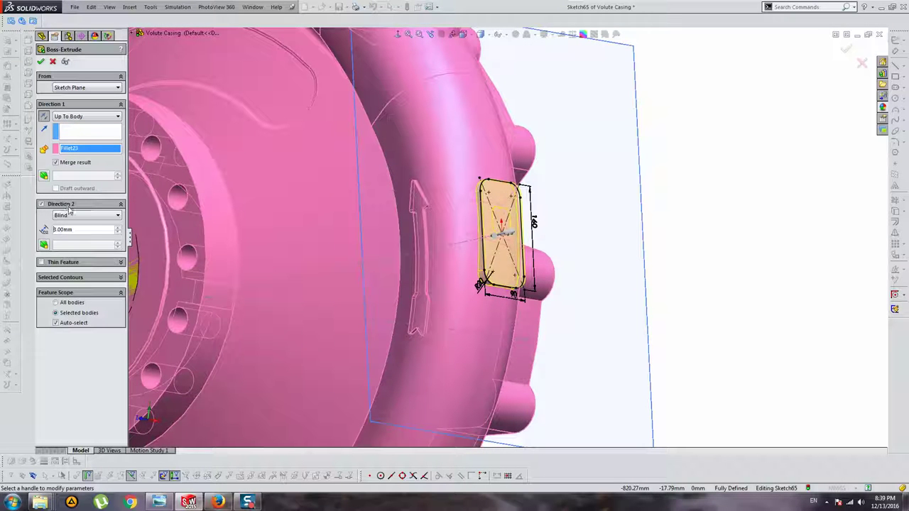
pyautogui.click(71, 215)
pyautogui.click(69, 224)
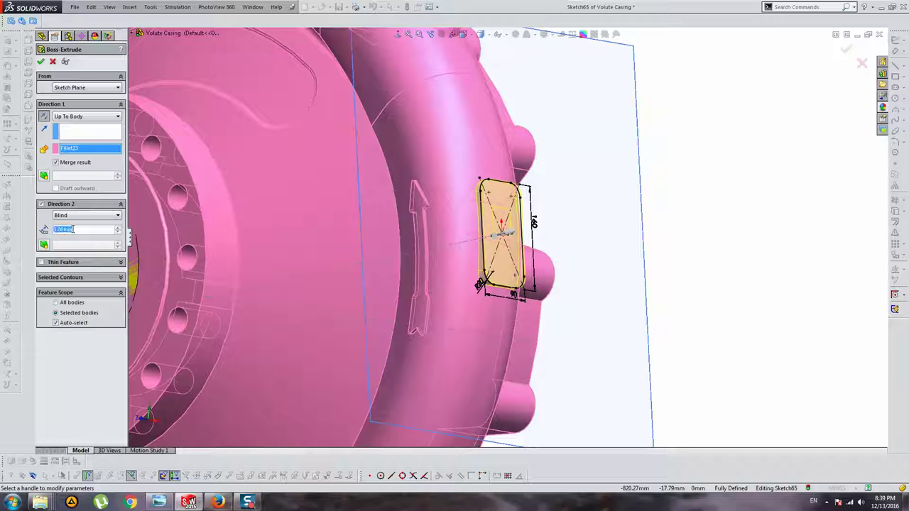
pyautogui.write('1')
pyautogui.press('Return')
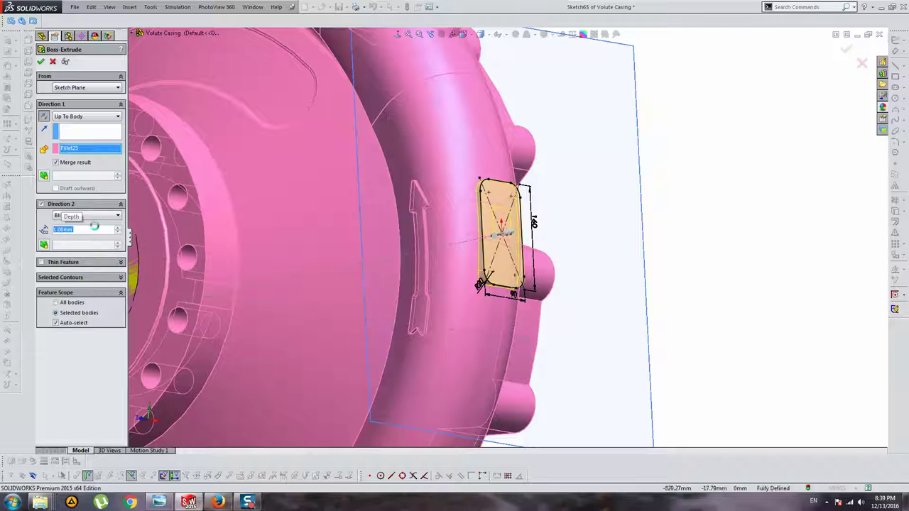
pyautogui.press('Return')
# Reset the boss's feature scope to the casing body, then undo Boss-Extrude16
pyautogui.moveTo(568, 210)
pyautogui.mouseDown(button='middle')
pyautogui.moveTo(524, 202)
pyautogui.moveTo(515, 219)
pyautogui.mouseUp(button='middle')
pyautogui.scroll(-3, 516, 219)
pyautogui.rightClick(508, 183)
pyautogui.click(514, 186)
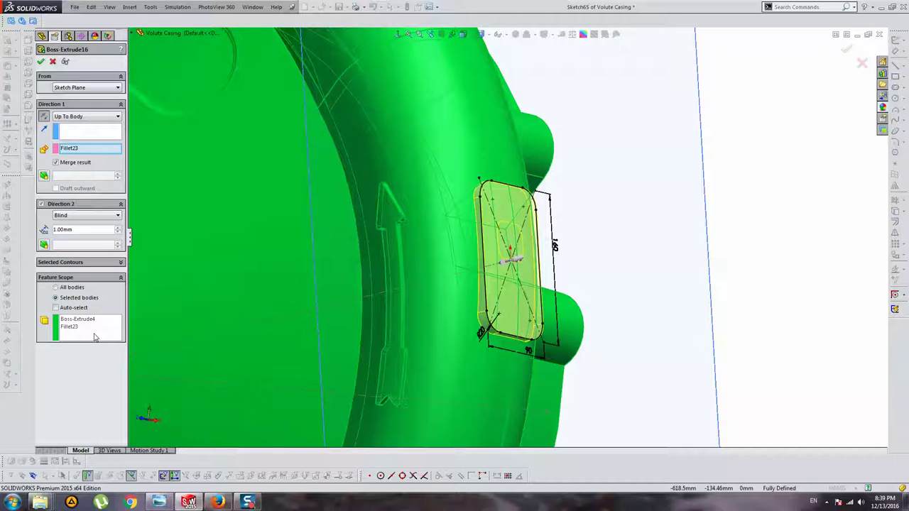
pyautogui.rightClick(95, 337)
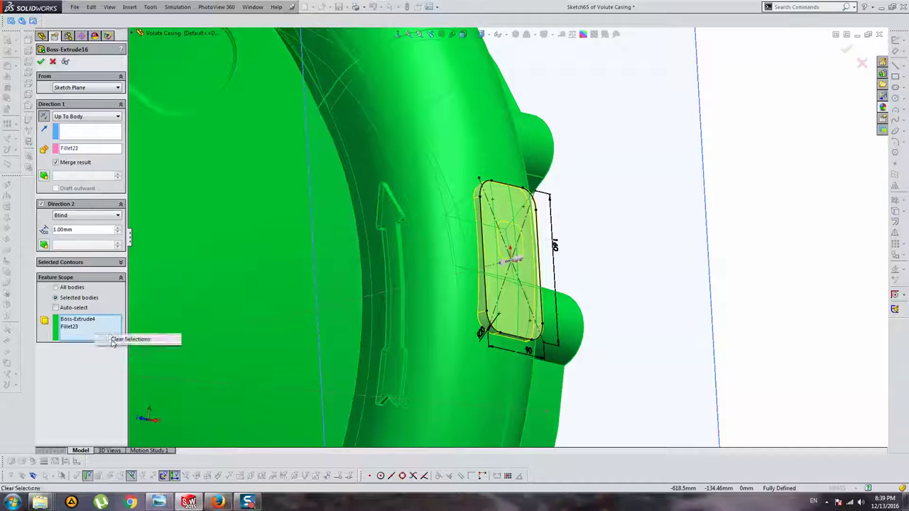
pyautogui.click(127, 339)
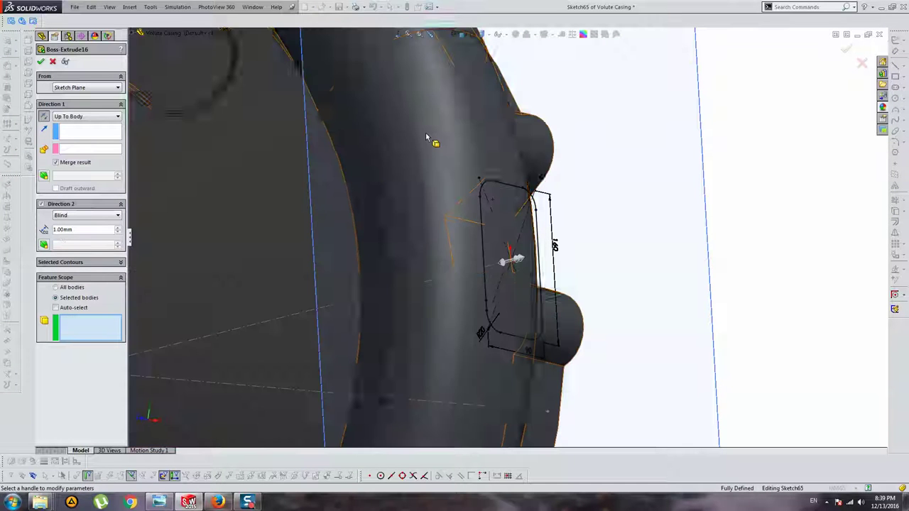
pyautogui.click(425, 132)
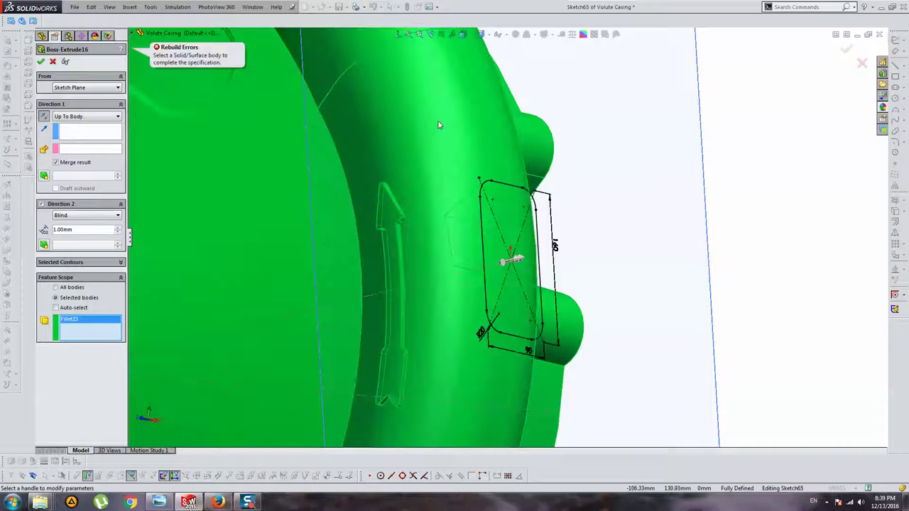
pyautogui.click(41, 61)
pyautogui.click(73, 431)
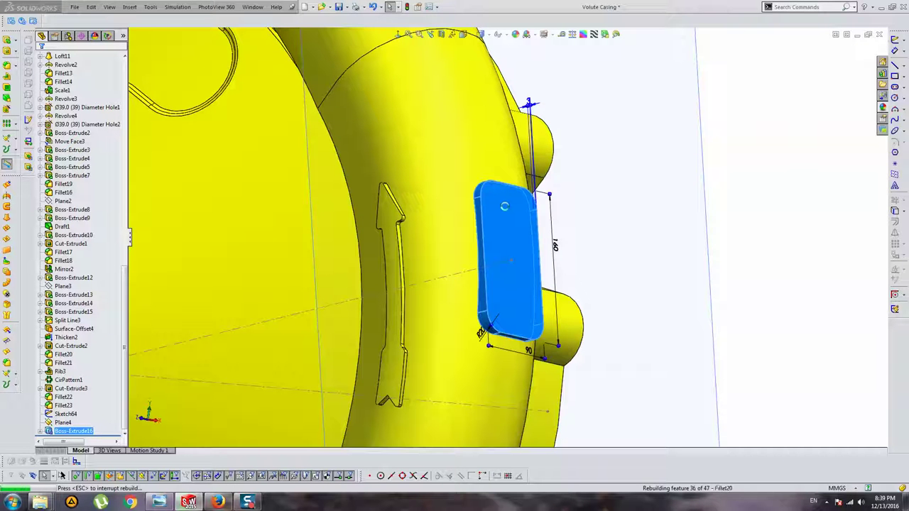
pyautogui.hotkey('ctrl', 'z')
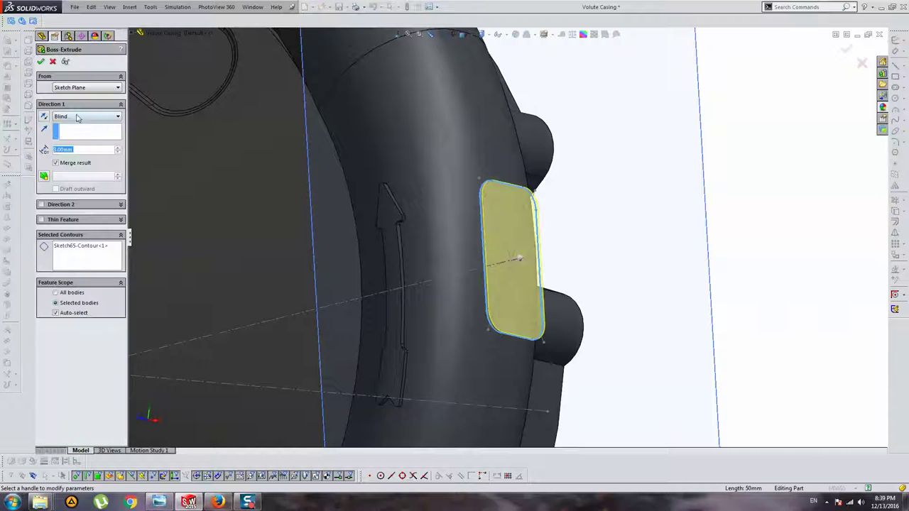
# Set the boss Up To Body on the casing, add a Blind Direction 2, and scope the casing body
pyautogui.click(78, 118)
pyautogui.click(71, 156)
pyautogui.click(438, 152)
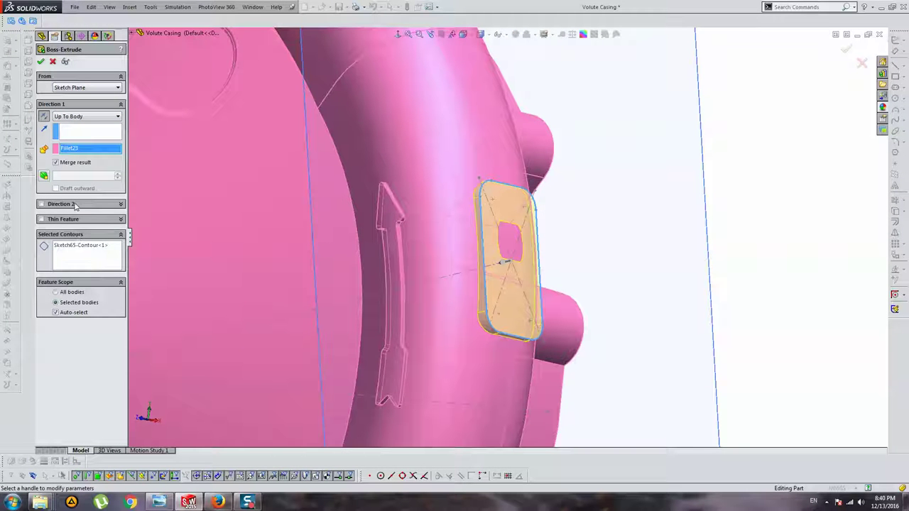
pyautogui.click(76, 205)
pyautogui.click(72, 217)
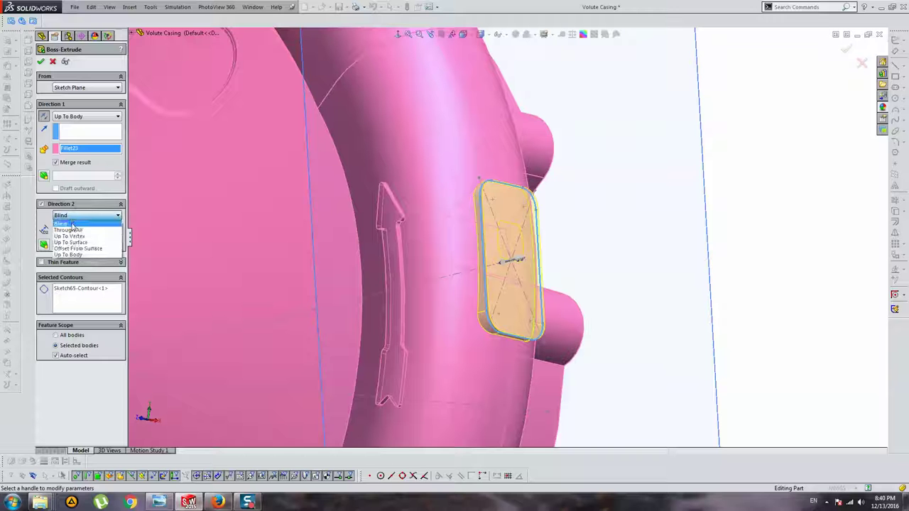
pyautogui.click(71, 224)
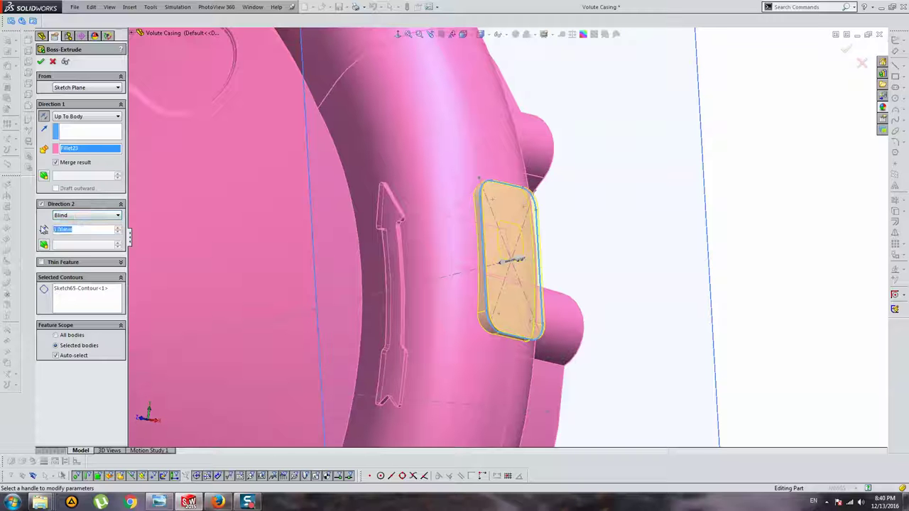
pyautogui.scroll(-1, 77, 228)
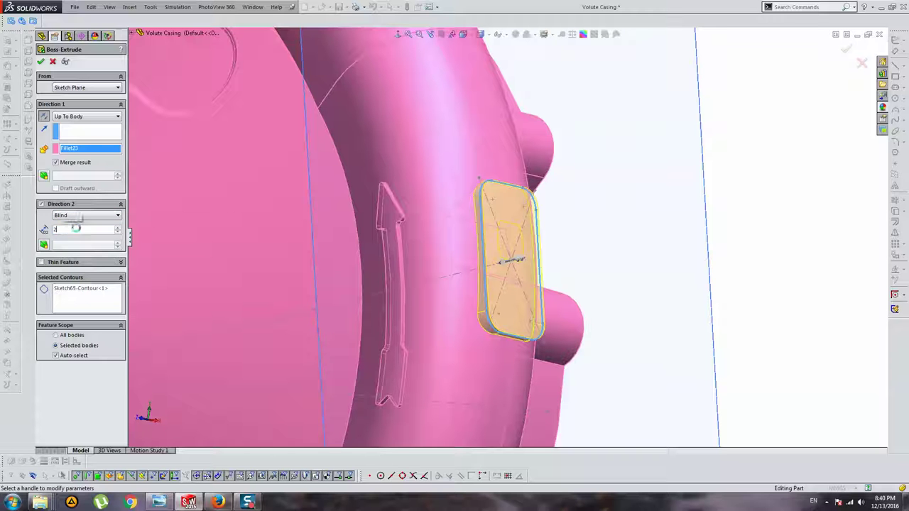
pyautogui.click(56, 356)
pyautogui.click(441, 156)
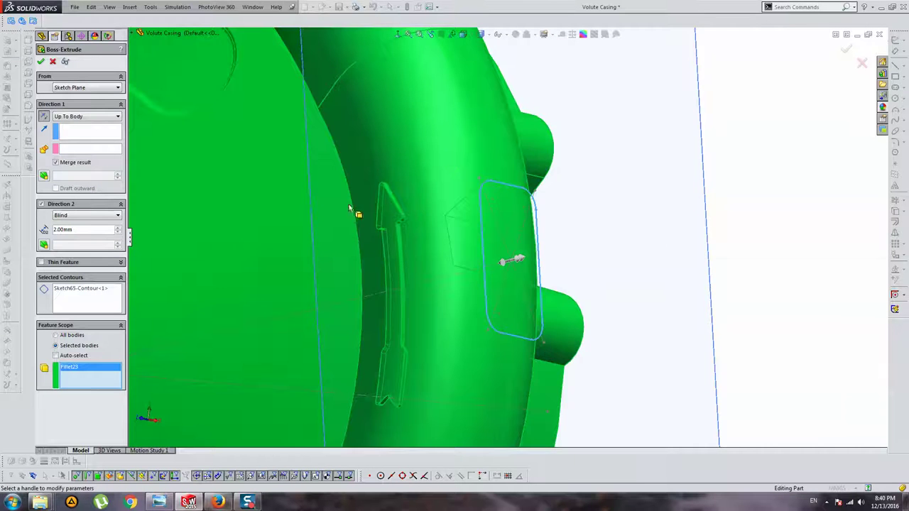
# Choose Fillet23 as the up-to body and accept Boss-Extrude17
pyautogui.moveTo(357, 211)
pyautogui.mouseDown(button='middle')
pyautogui.moveTo(433, 206)
pyautogui.moveTo(100, 145)
pyautogui.mouseUp(button='middle')
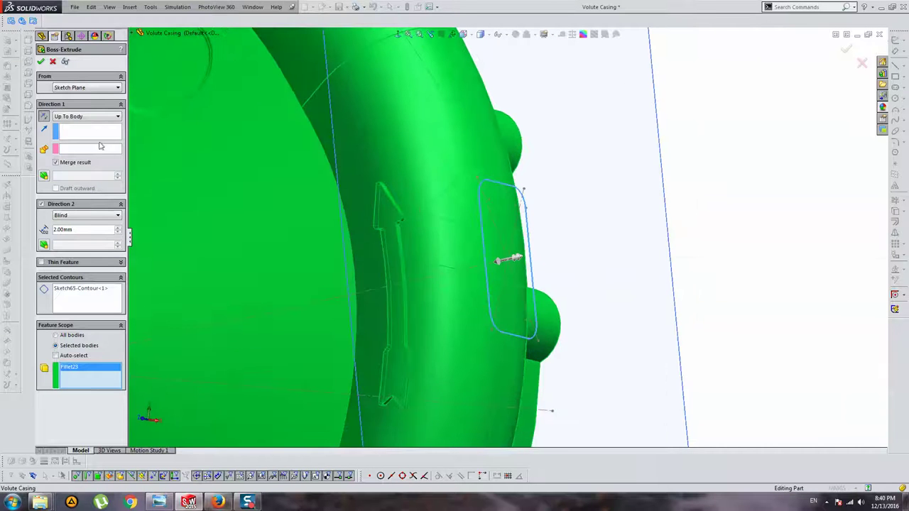
pyautogui.click(80, 132)
pyautogui.click(78, 151)
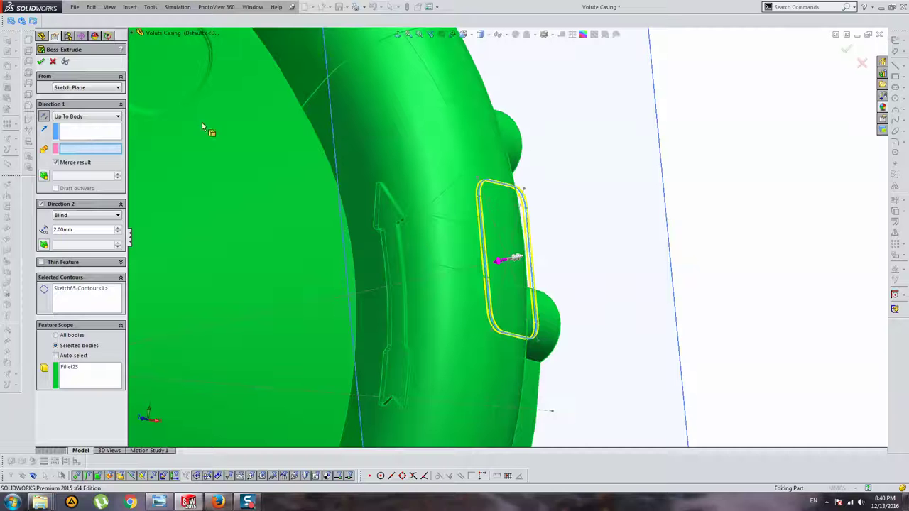
pyautogui.click(405, 135)
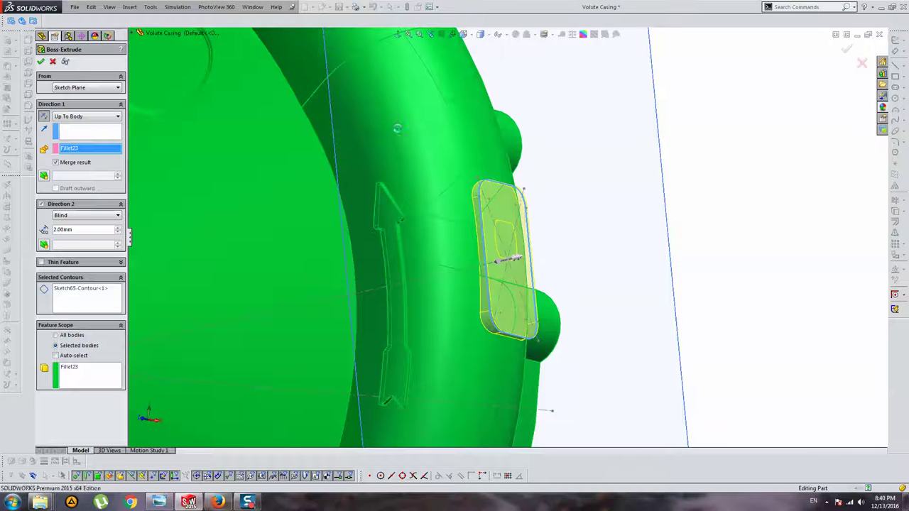
pyautogui.rightClick(404, 135)
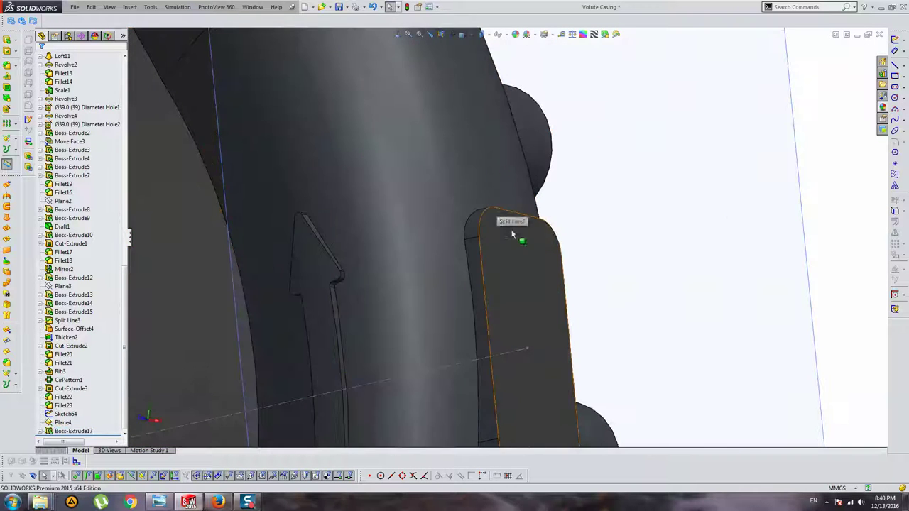
# Zoom out and orbit to view the whole casing from the front with its new boss
pyautogui.scroll(5, 497, 213)
pyautogui.scroll(3, 486, 224)
pyautogui.moveTo(485, 220); pyautogui.dragTo(497, 255, button='middle')
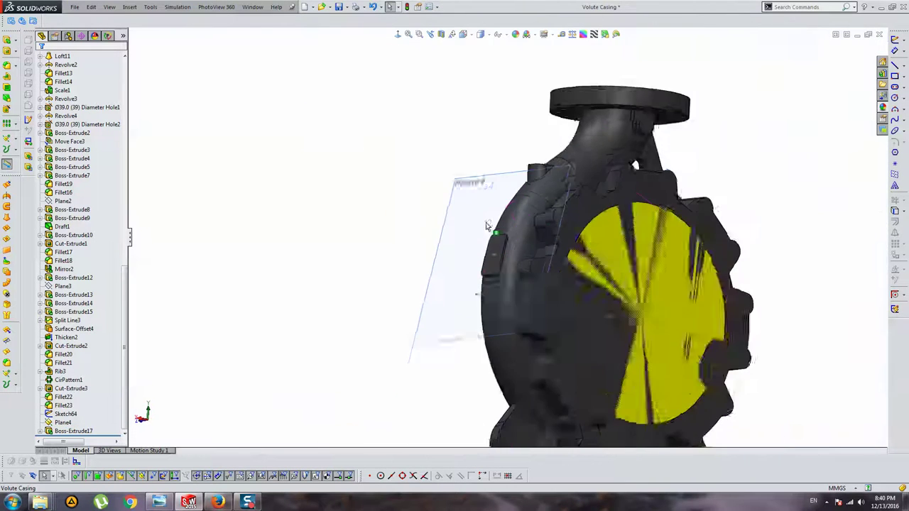
pyautogui.moveTo(398, 234); pyautogui.dragTo(346, 375, button='middle')
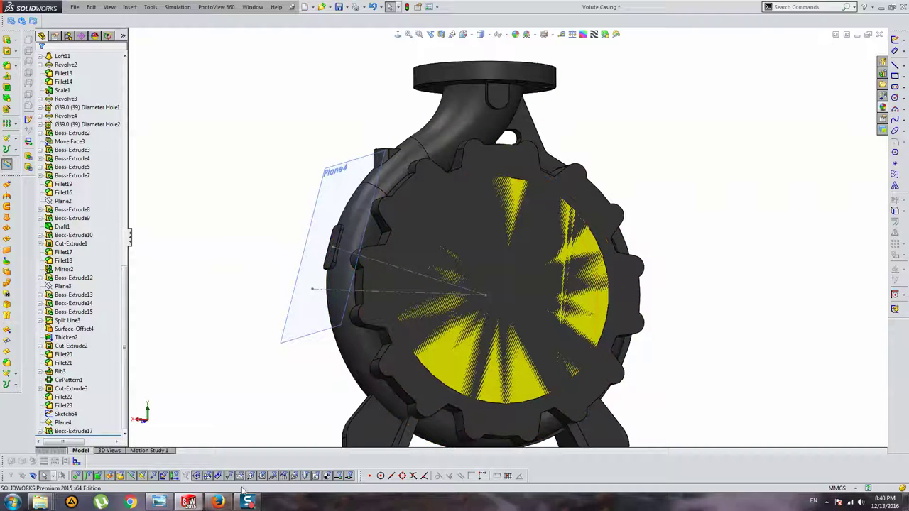
# Browse the pump image results and enlarge the multi-pump cutaway image
pyautogui.moveTo(217, 503)
pyautogui.click(270, 308)
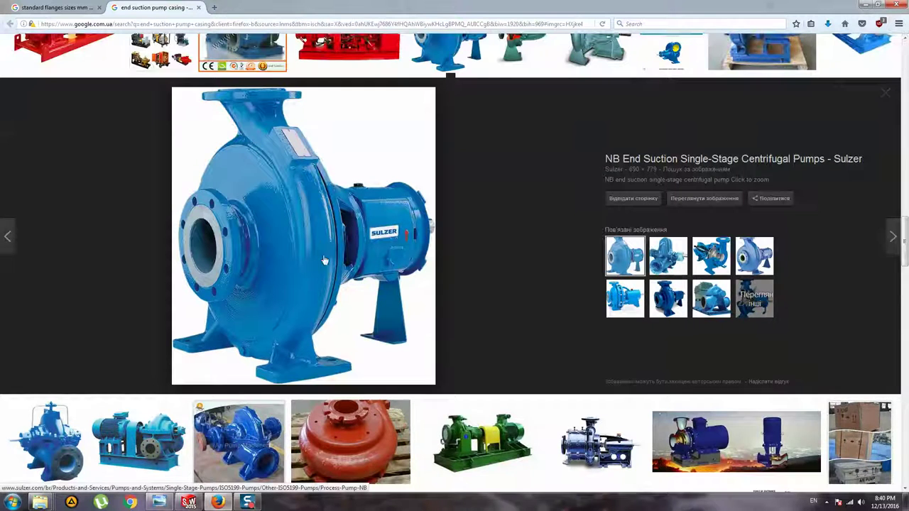
pyautogui.scroll(-3, 323, 261)
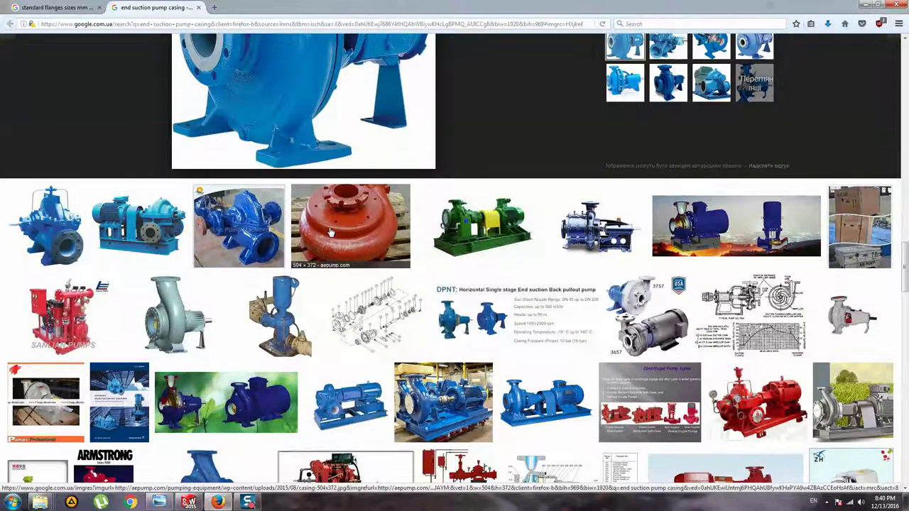
pyautogui.scroll(-2, 329, 232)
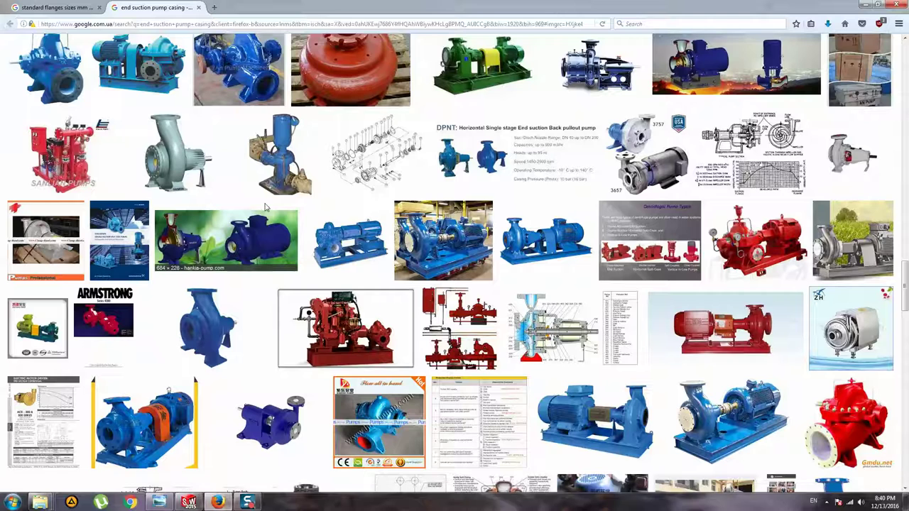
pyautogui.scroll(-2, 269, 206)
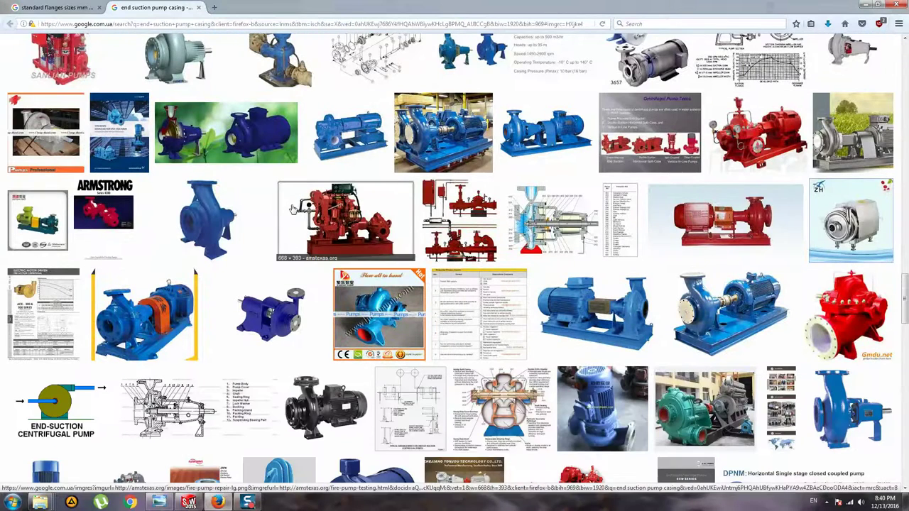
pyautogui.scroll(-3, 355, 221)
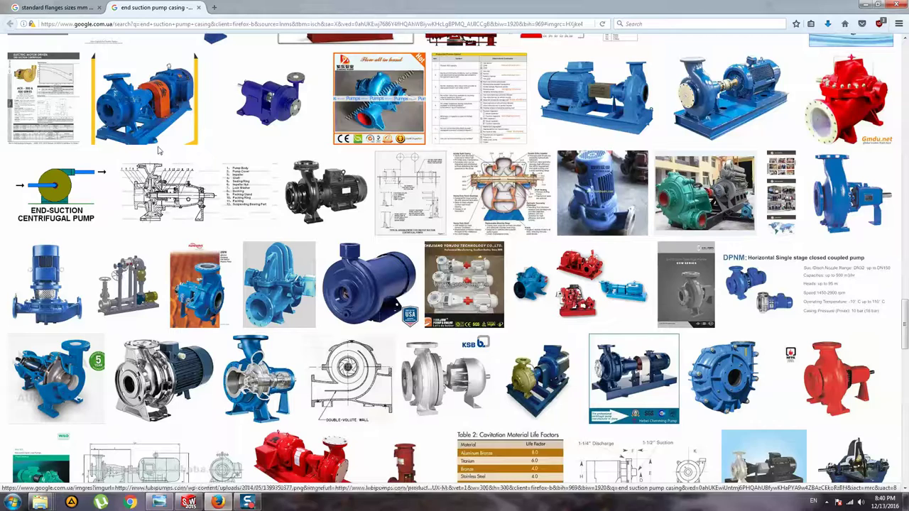
pyautogui.scroll(-2, 148, 152)
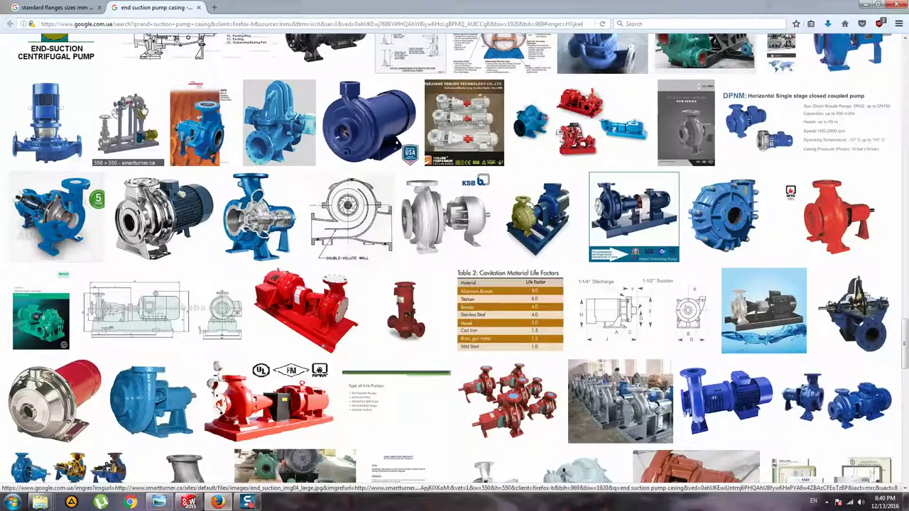
pyautogui.scroll(-2, 146, 114)
pyautogui.scroll(-2, 379, 264)
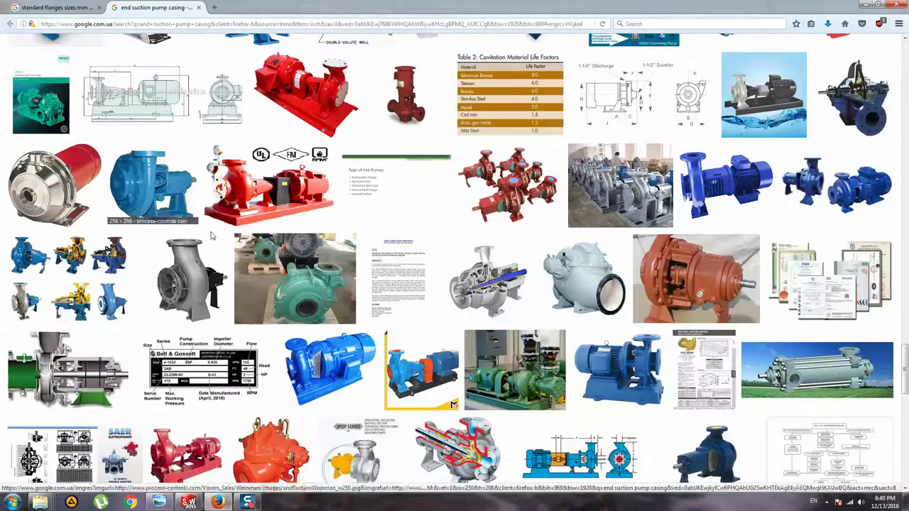
pyautogui.scroll(-1, 350, 245)
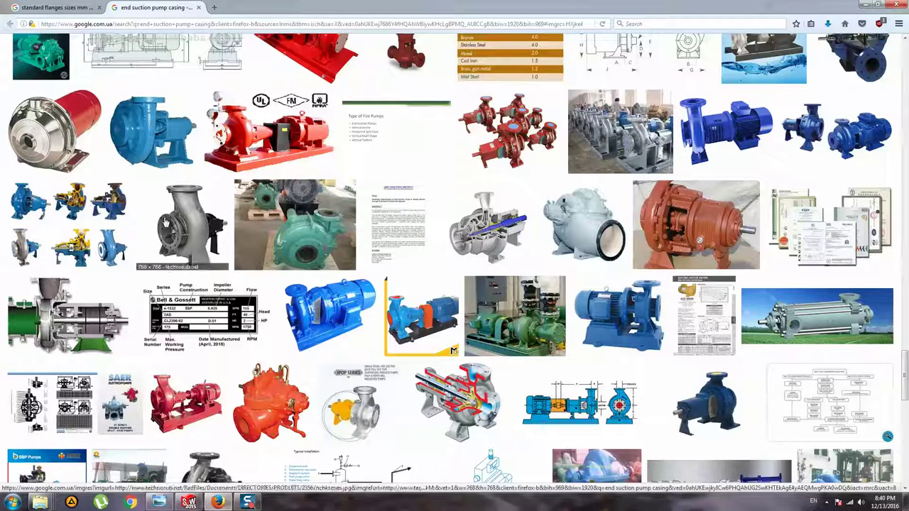
pyautogui.click(77, 240)
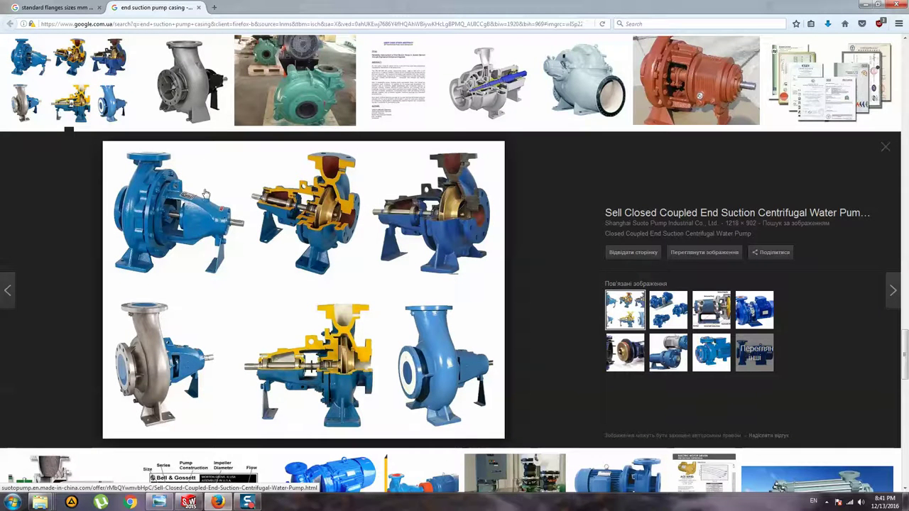
# Enlarge the blue Worthington pump photo, then return to the casing model
pyautogui.scroll(-5, 205, 191)
pyautogui.scroll(-3, 213, 189)
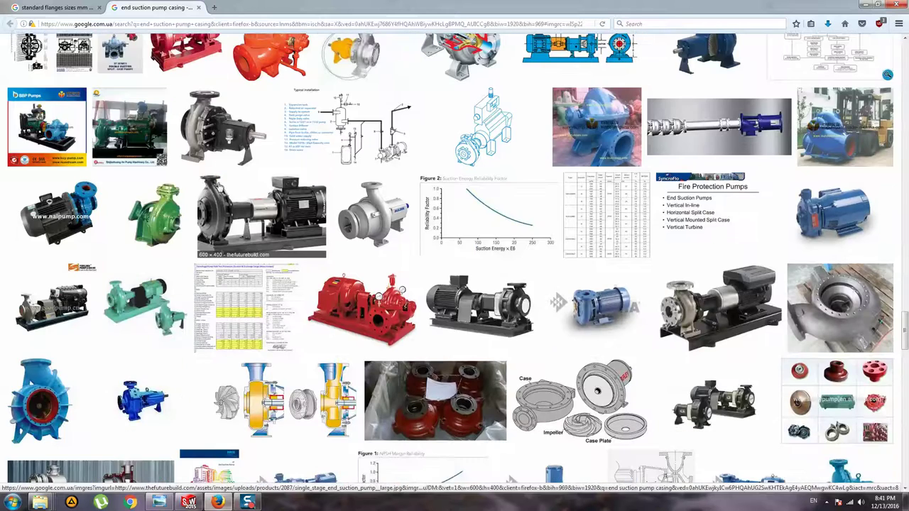
pyautogui.scroll(-3, 56, 169)
pyautogui.scroll(-2, 57, 168)
pyautogui.click(57, 168)
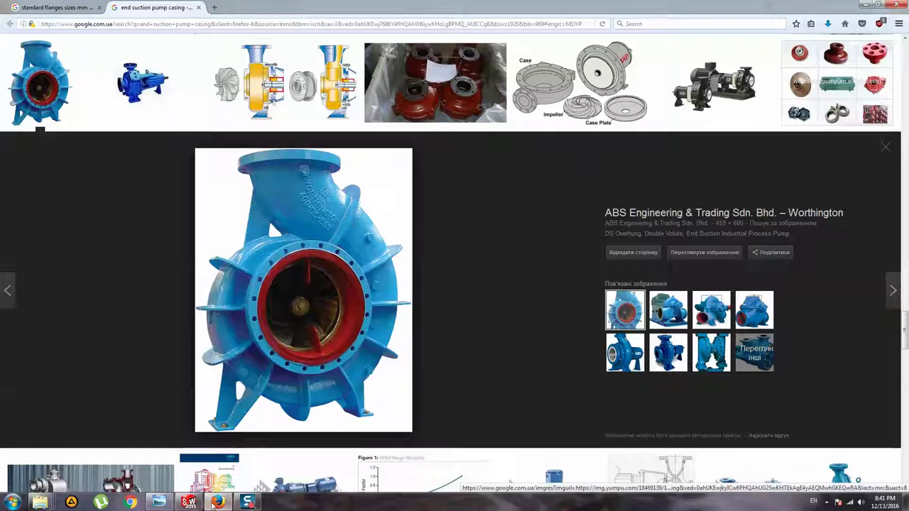
pyautogui.click(189, 502)
# Orbit the casing to compare it with the blue pump photo, then return to that photo
pyautogui.moveTo(603, 313)
pyautogui.mouseDown(button='middle')
pyautogui.moveTo(592, 306)
pyautogui.moveTo(291, 463)
pyautogui.mouseUp(button='middle')
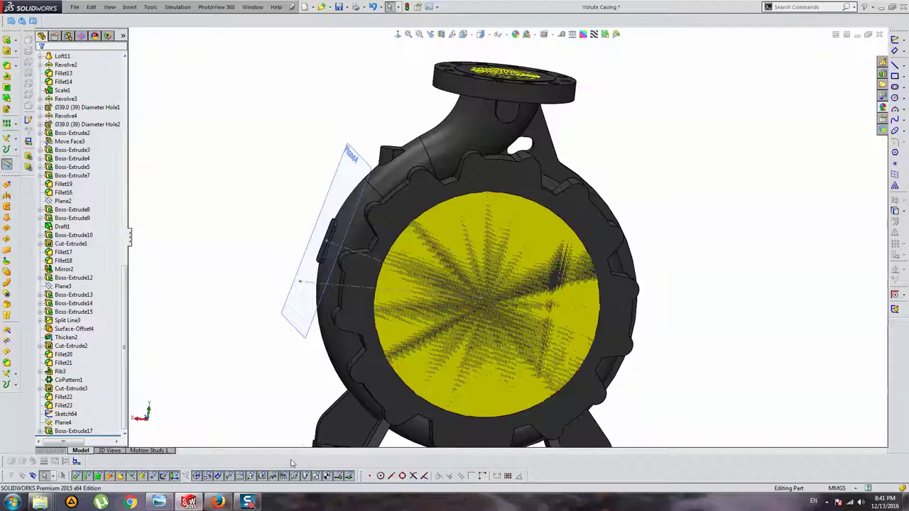
pyautogui.click(217, 502)
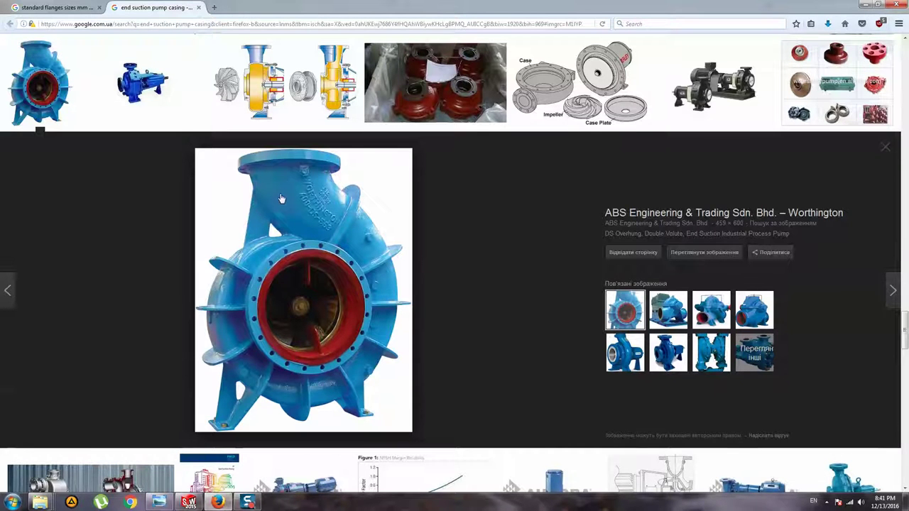
pyautogui.scroll(-3, 266, 213)
pyautogui.scroll(-2, 264, 219)
pyautogui.scroll(3, 269, 217)
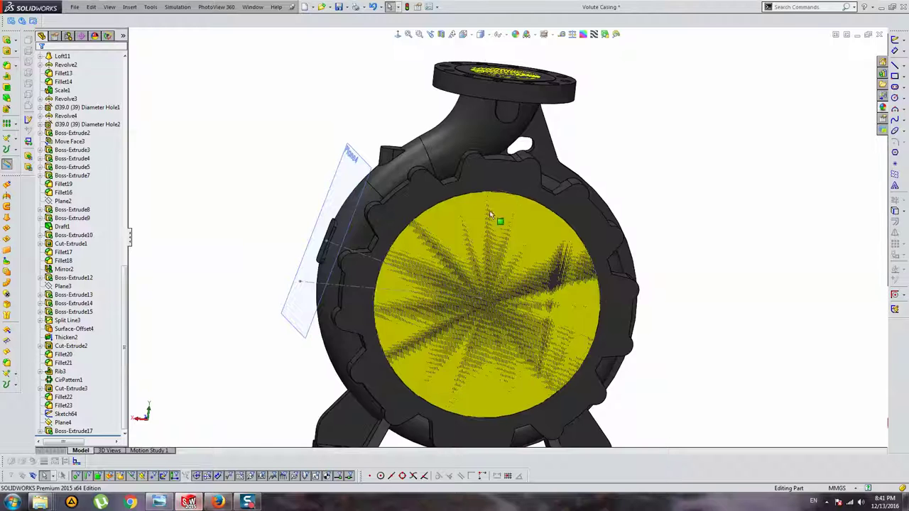
pyautogui.click(189, 502)
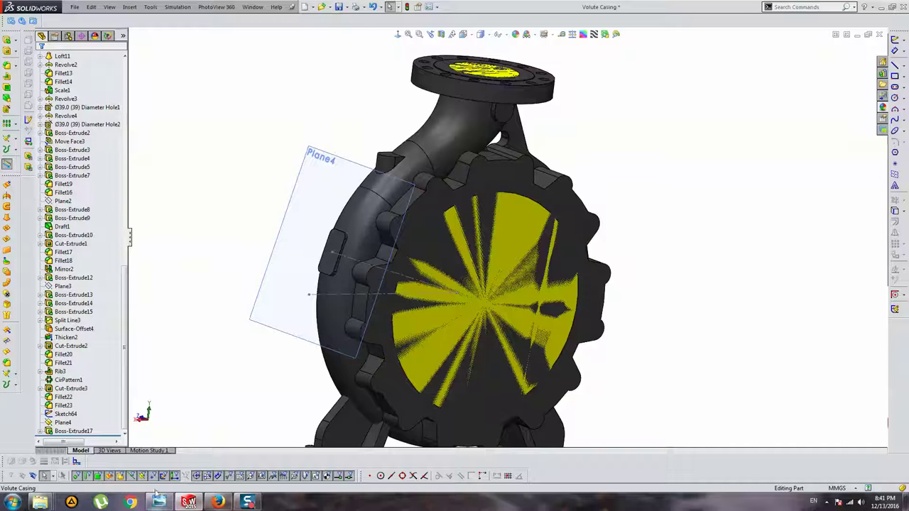
pyautogui.moveTo(189, 502)
pyautogui.click(189, 440)
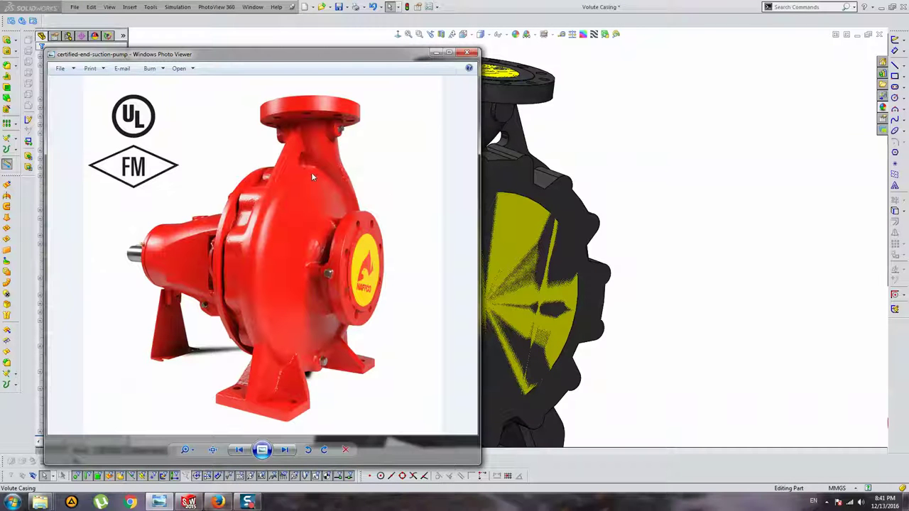
pyautogui.click(469, 54)
# Open the enlarged preview of the red NAFFCO fire pump photo from the results
pyautogui.click(189, 502)
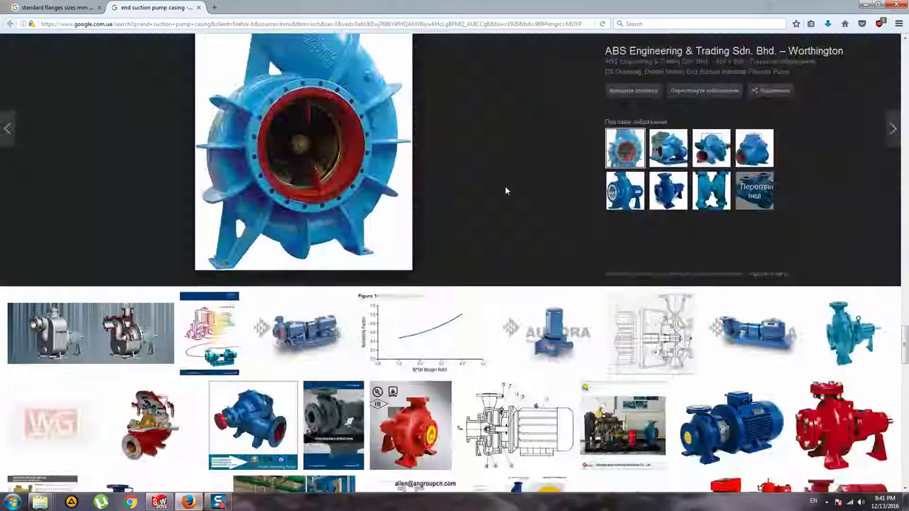
pyautogui.scroll(-4, 507, 192)
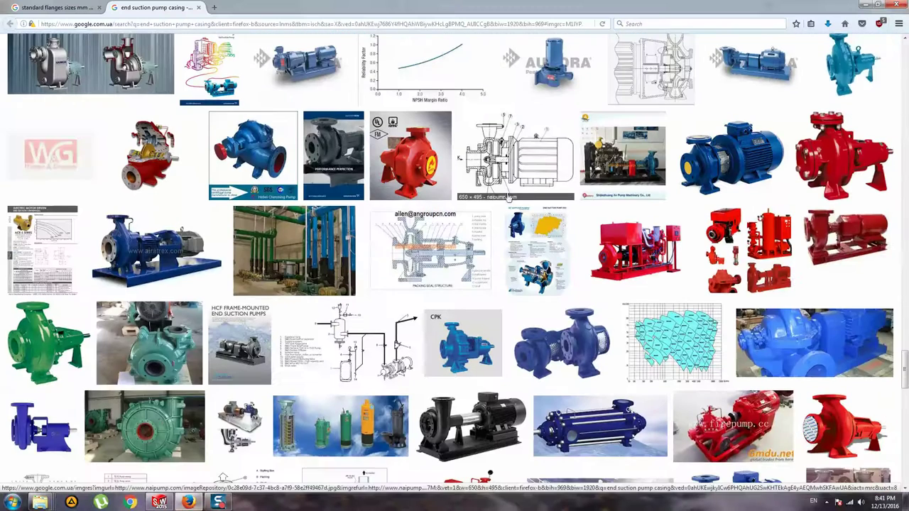
pyautogui.click(424, 165)
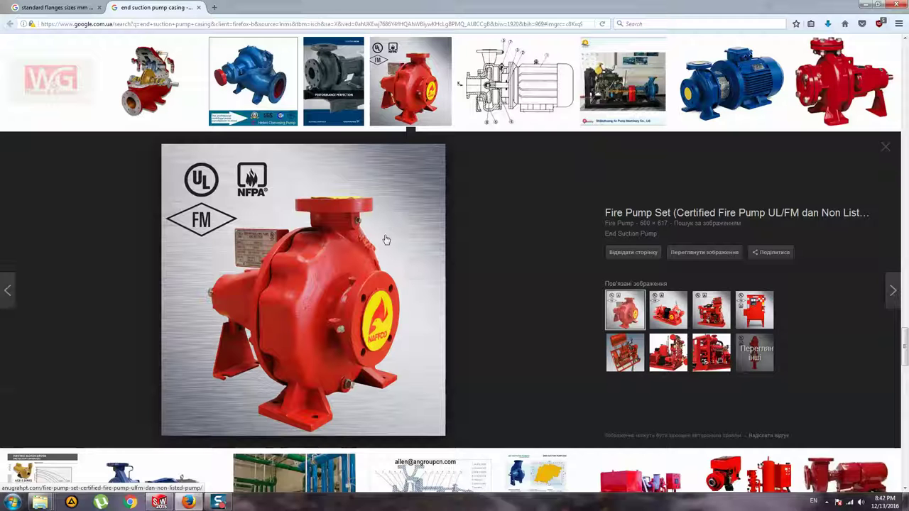
# Browse related pump-set images and preview the blue end-suction pump
pyautogui.click(668, 310)
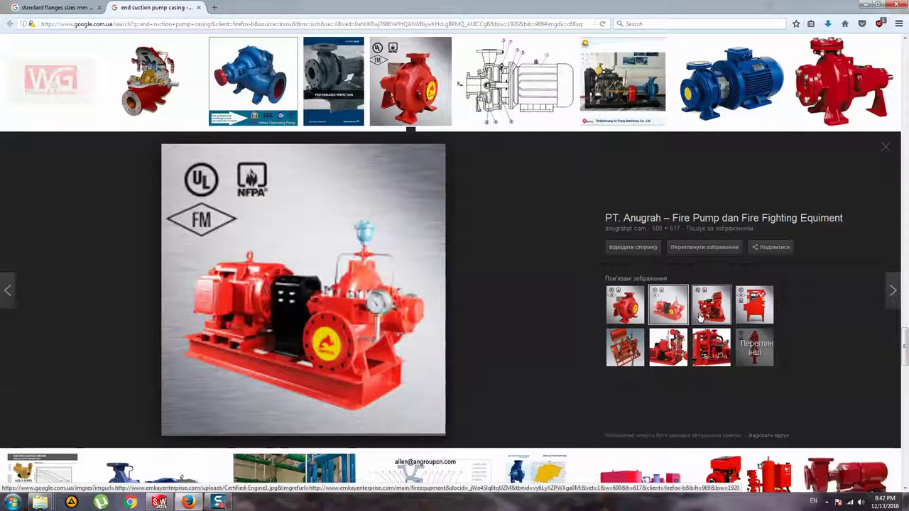
pyautogui.click(708, 320)
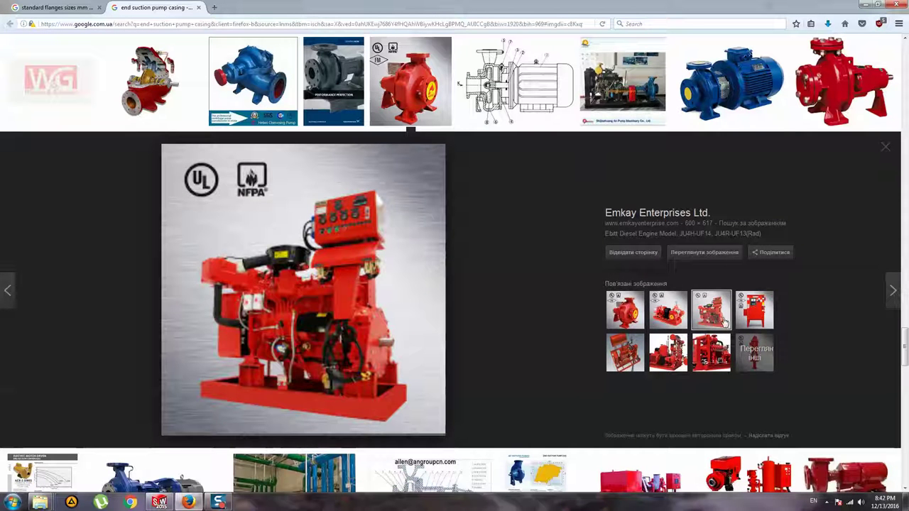
pyautogui.click(742, 319)
pyautogui.click(634, 317)
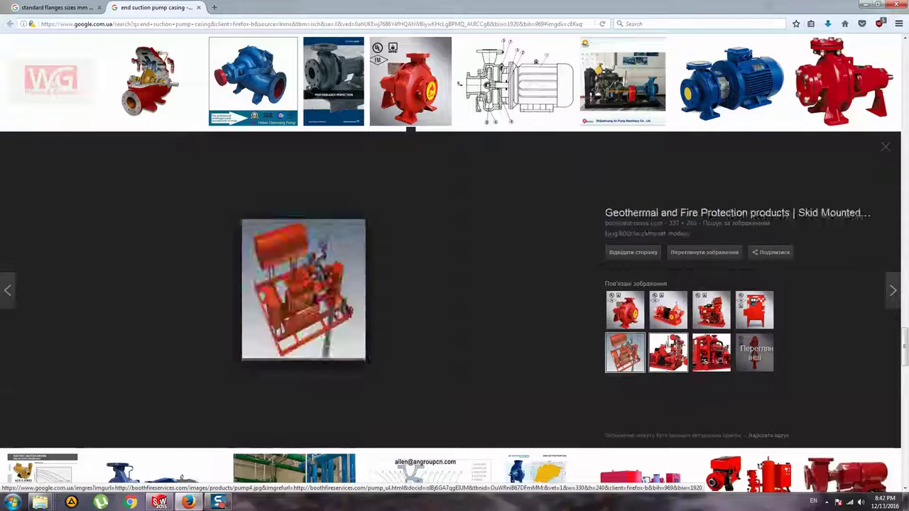
pyautogui.scroll(-5, 634, 318)
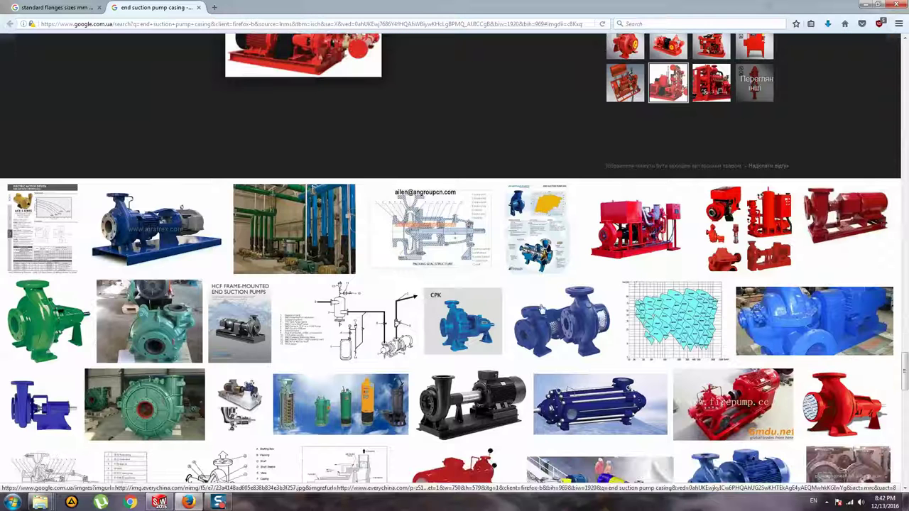
pyautogui.click(575, 320)
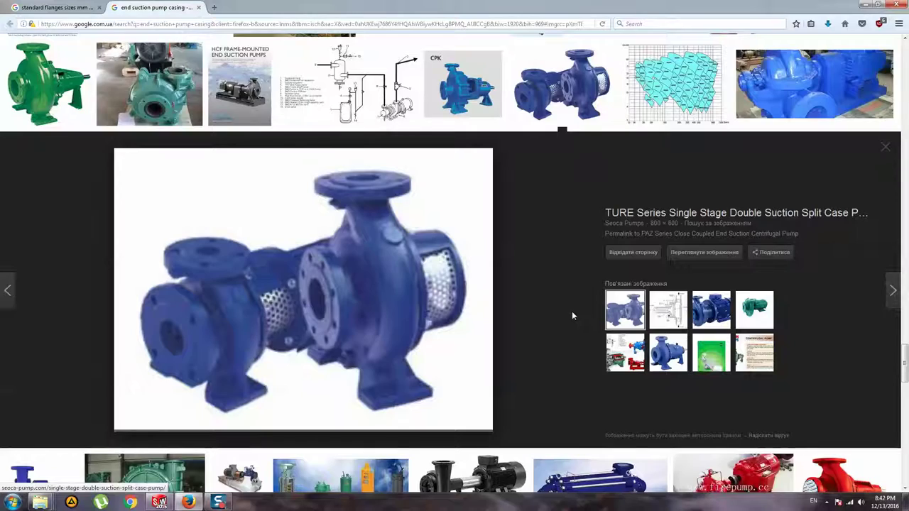
# Scroll the remaining results, then close the pump casing image search and Firefox
pyautogui.scroll(-3, 571, 310)
pyautogui.scroll(-2, 571, 312)
pyautogui.scroll(-4, 572, 314)
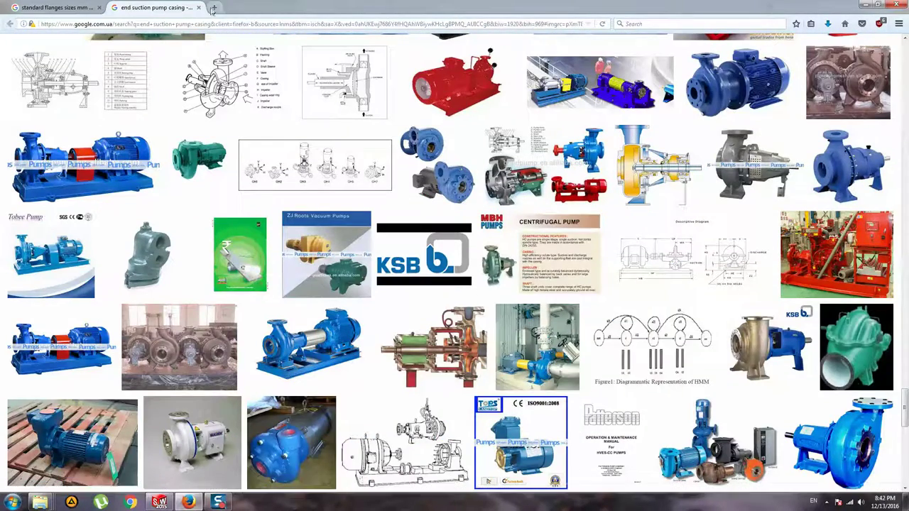
pyautogui.click(200, 7)
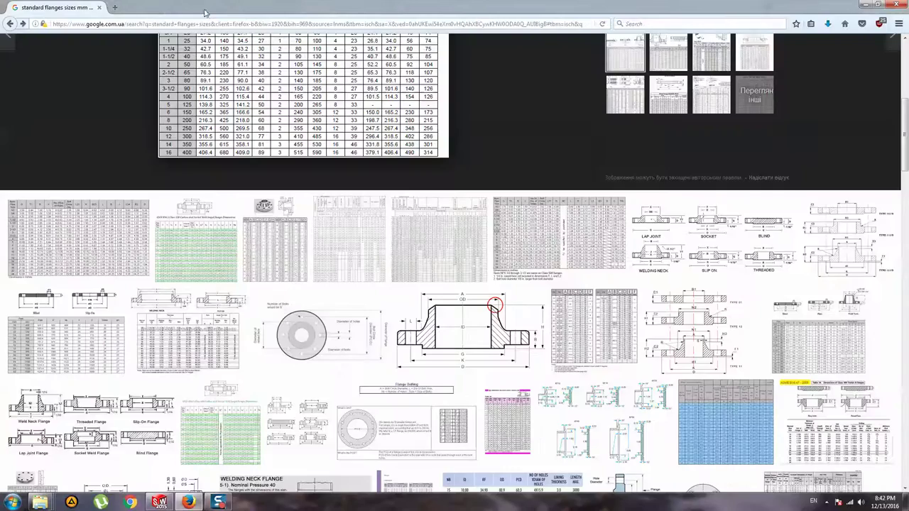
pyautogui.click(898, 4)
# Hide Plane4 and reorient the casing view
pyautogui.moveTo(500, 176)
pyautogui.mouseDown(button='middle')
pyautogui.moveTo(579, 193)
pyautogui.moveTo(608, 215)
pyautogui.mouseUp(button='middle')
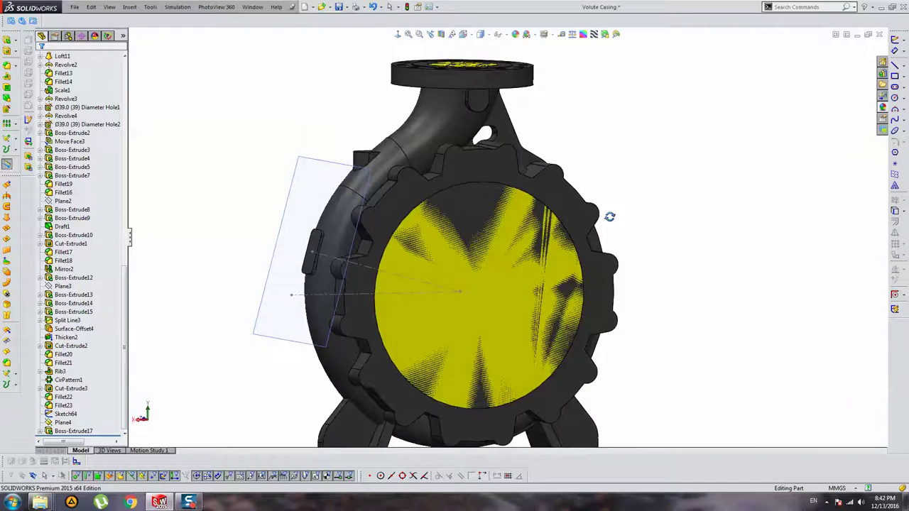
pyautogui.rightClick(302, 165)
pyautogui.click(332, 150)
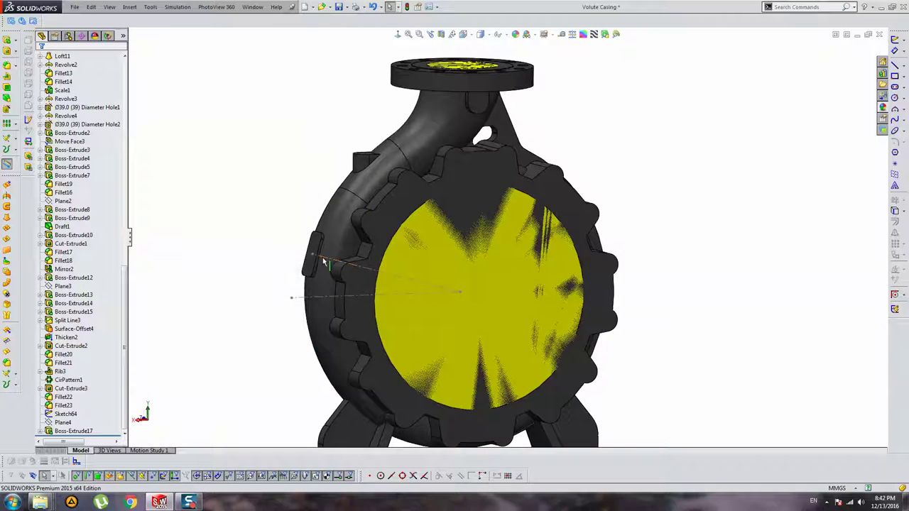
pyautogui.rightClick(323, 241)
pyautogui.moveTo(340, 241)
pyautogui.mouseDown(button='middle')
pyautogui.moveTo(378, 228)
pyautogui.moveTo(282, 219)
pyautogui.moveTo(532, 251)
pyautogui.moveTo(507, 158)
pyautogui.moveTo(497, 330)
pyautogui.mouseUp(button='middle')
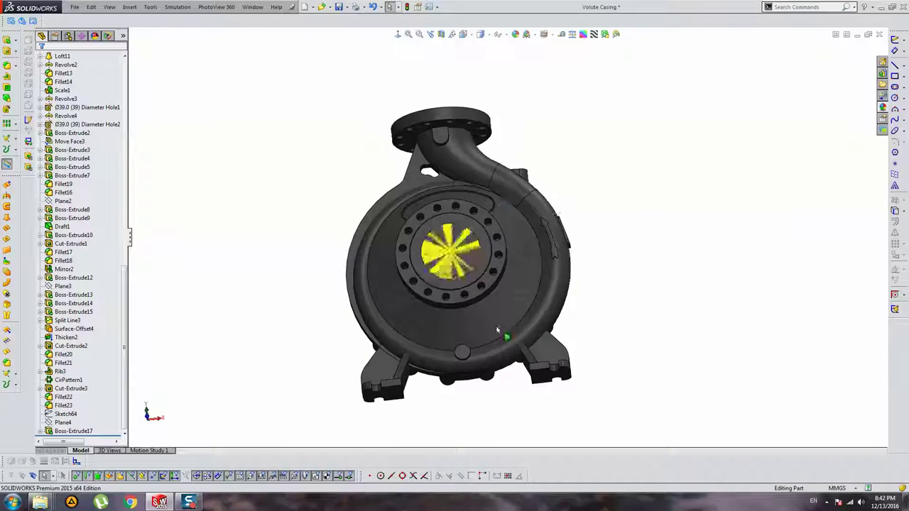
pyautogui.scroll(-3, 497, 330)
pyautogui.moveTo(467, 263)
pyautogui.mouseDown(button='middle')
pyautogui.moveTo(486, 278)
pyautogui.moveTo(438, 290)
pyautogui.mouseUp(button='middle')
pyautogui.scroll(-3, 420, 291)
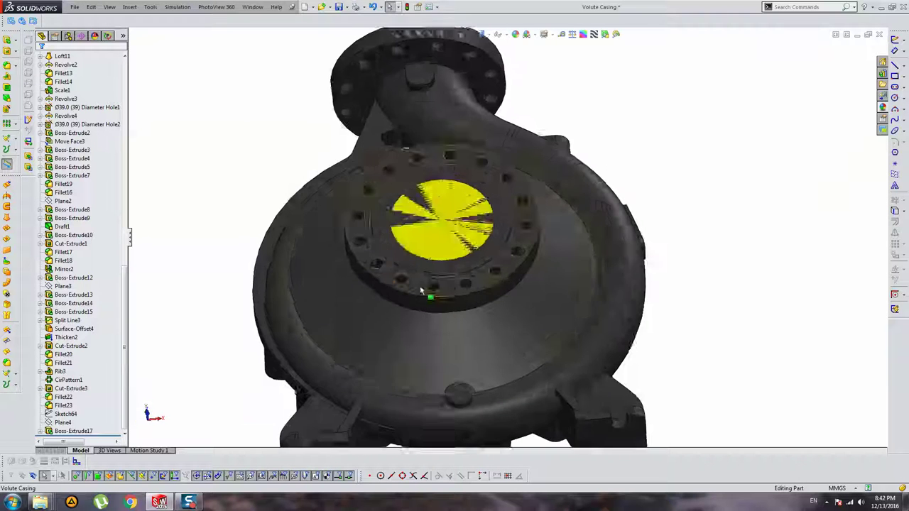
pyautogui.scroll(2, 420, 291)
pyautogui.moveTo(125, 277); pyautogui.dragTo(126, 57)
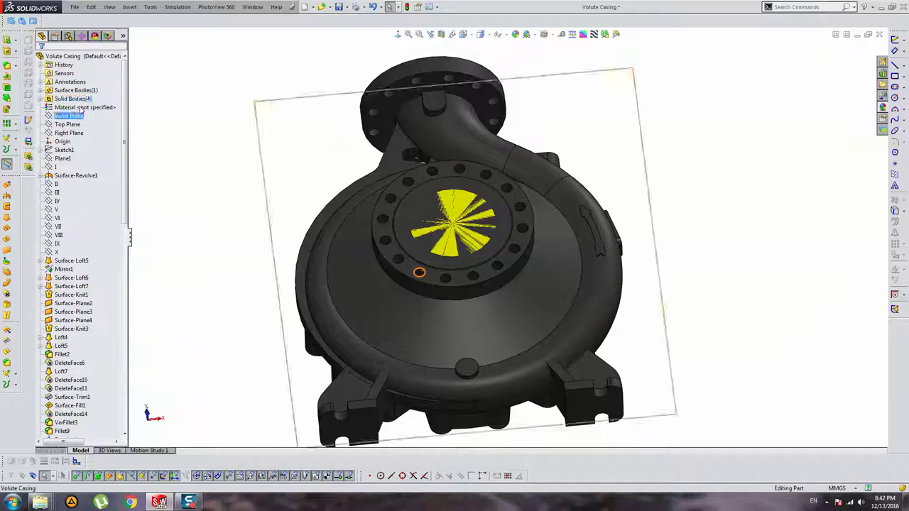
# Select the Fillet18, Mirror2 and Boss-Extrude17 solid bodies and start a Combine
pyautogui.click(80, 107)
pyautogui.click(72, 116)
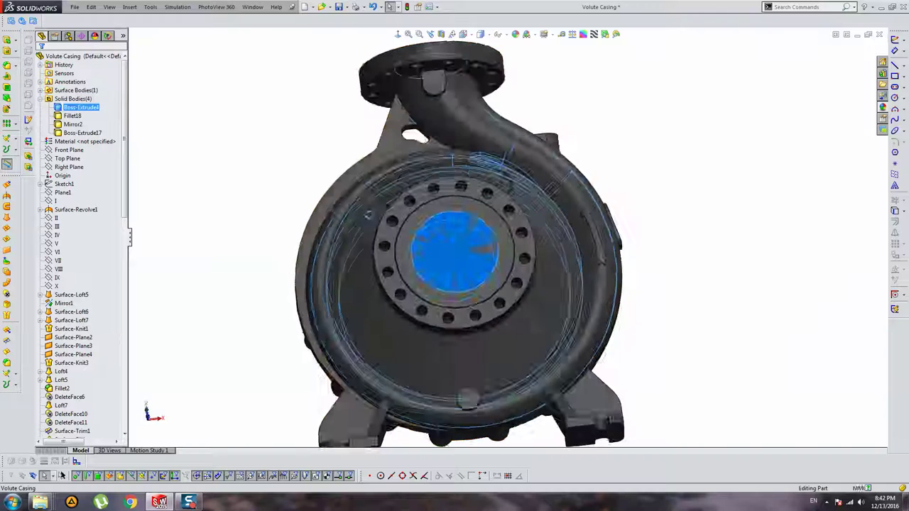
pyautogui.moveTo(142, 120); pyautogui.dragTo(172, 152, button='middle')
pyautogui.keyDown('shift'); pyautogui.click(82, 133); pyautogui.keyUp('shift')
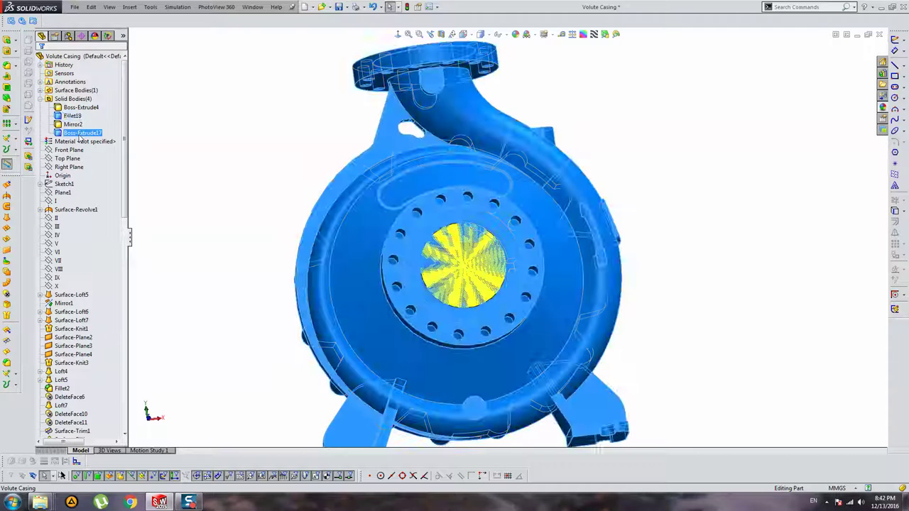
pyautogui.rightClick(80, 133)
pyautogui.click(98, 185)
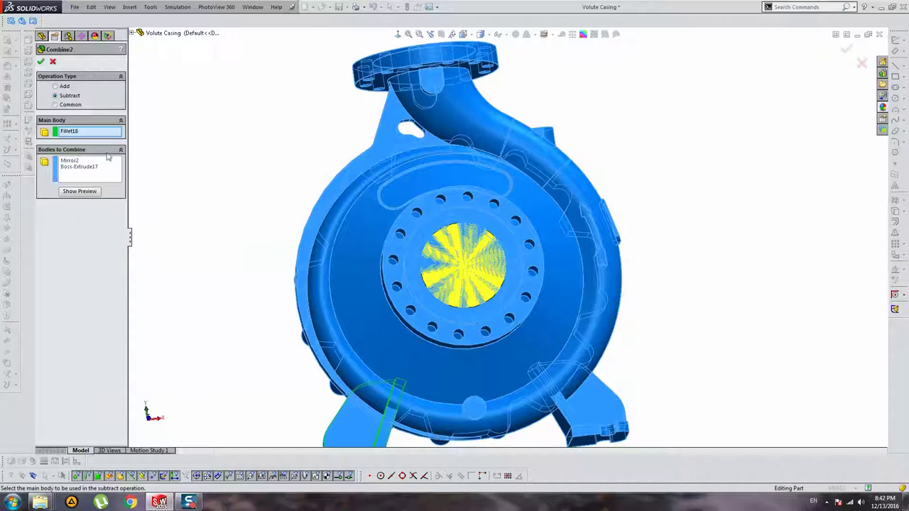
# Set the Combine to Add, include Fillet18, and confirm Combine2
pyautogui.click(65, 86)
pyautogui.moveTo(340, 179); pyautogui.dragTo(450, 231, button='middle')
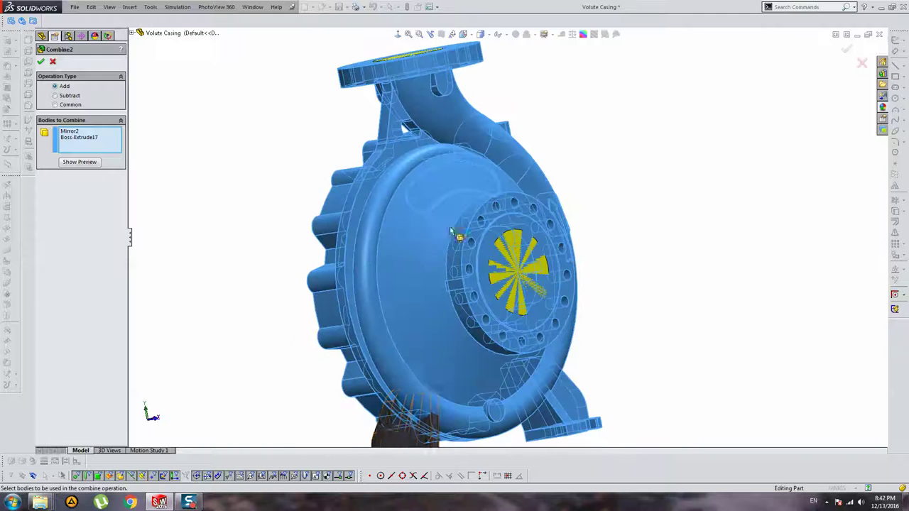
pyautogui.click(383, 430)
pyautogui.scroll(2, 431, 379)
pyautogui.scroll(2, 461, 355)
pyautogui.press('Return')
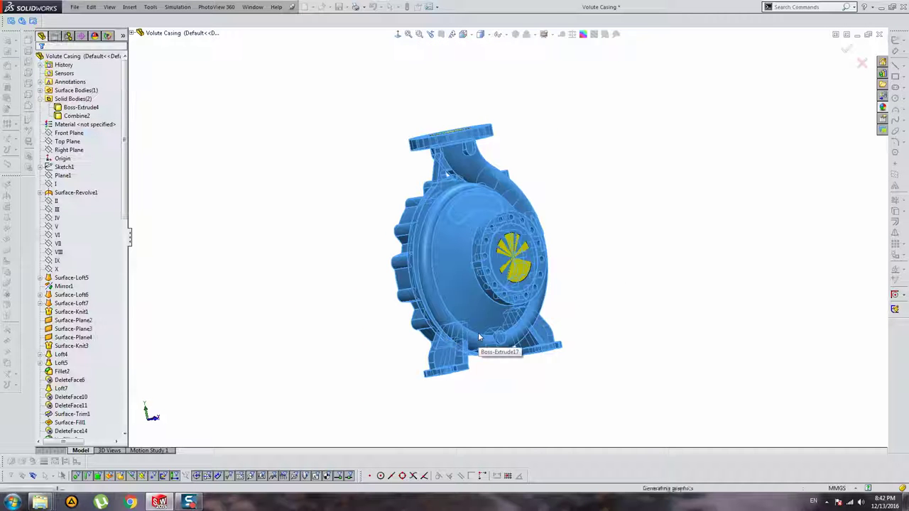
# Orbit the combined casing to inspect the merged body and impeller eye
pyautogui.moveTo(470, 300); pyautogui.dragTo(461, 298, button='middle')
pyautogui.scroll(-3, 450, 222)
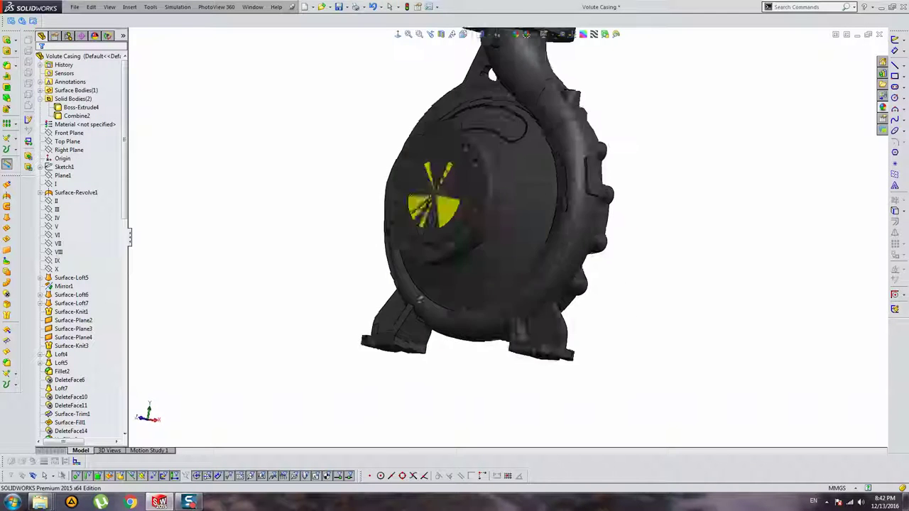
pyautogui.moveTo(450, 222)
pyautogui.mouseDown(button='middle')
pyautogui.moveTo(258, 206)
pyautogui.moveTo(521, 251)
pyautogui.mouseUp(button='middle')
pyautogui.scroll(3, 433, 193)
pyautogui.scroll(-3, 432, 194)
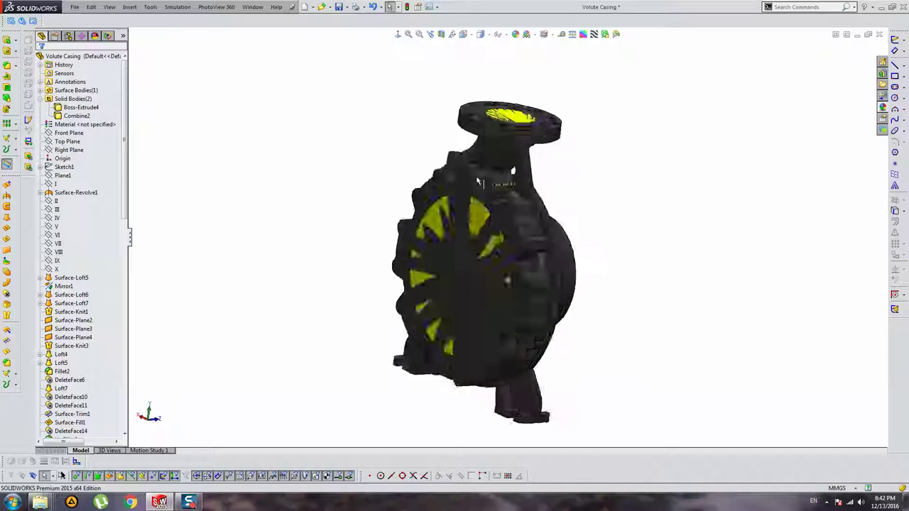
pyautogui.moveTo(433, 194)
pyautogui.mouseDown(button='middle')
pyautogui.moveTo(354, 117)
pyautogui.moveTo(553, 280)
pyautogui.mouseUp(button='middle')
pyautogui.scroll(-3, 354, 117)
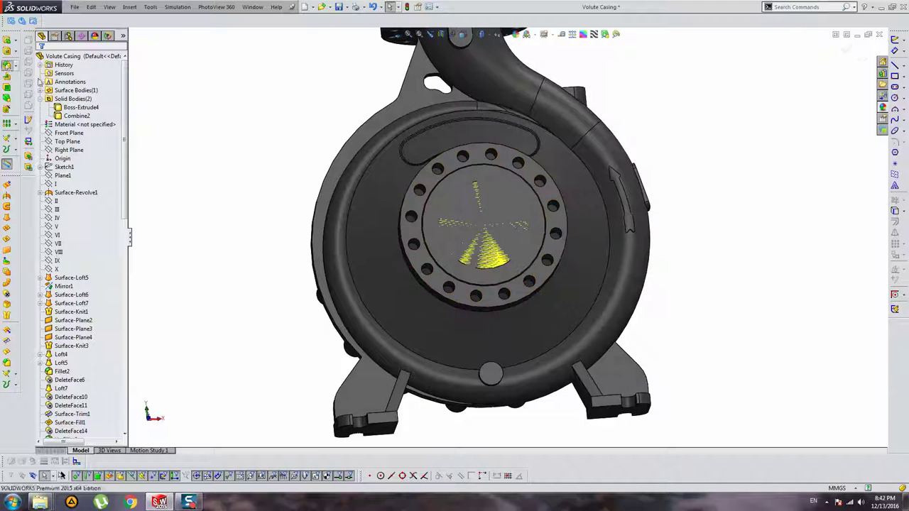
pyautogui.click(7, 64)
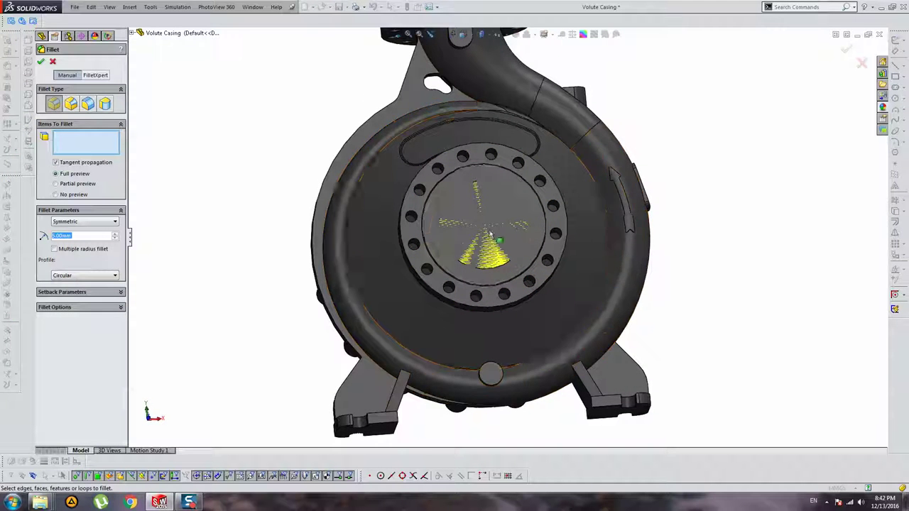
# Fillet the outer circular edge and curved slot edge of the casing
pyautogui.click(607, 211)
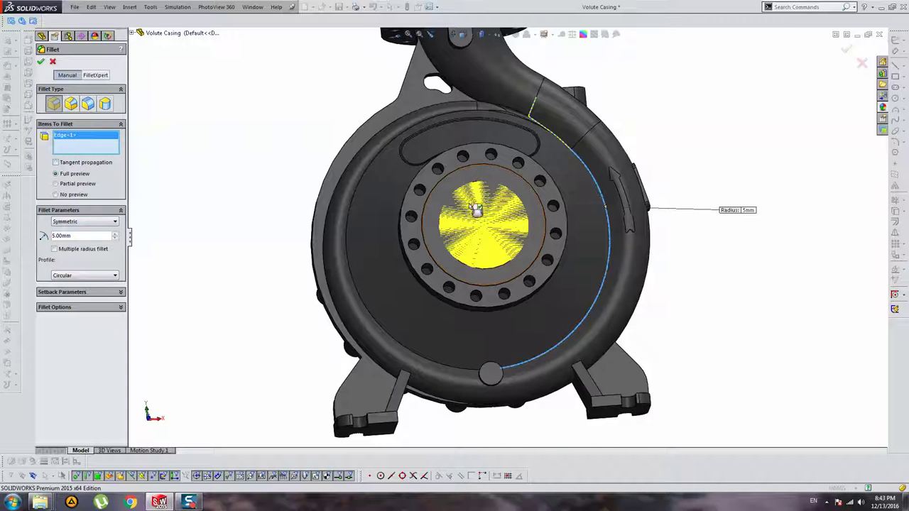
pyautogui.scroll(-2, 426, 185)
pyautogui.scroll(-2, 406, 176)
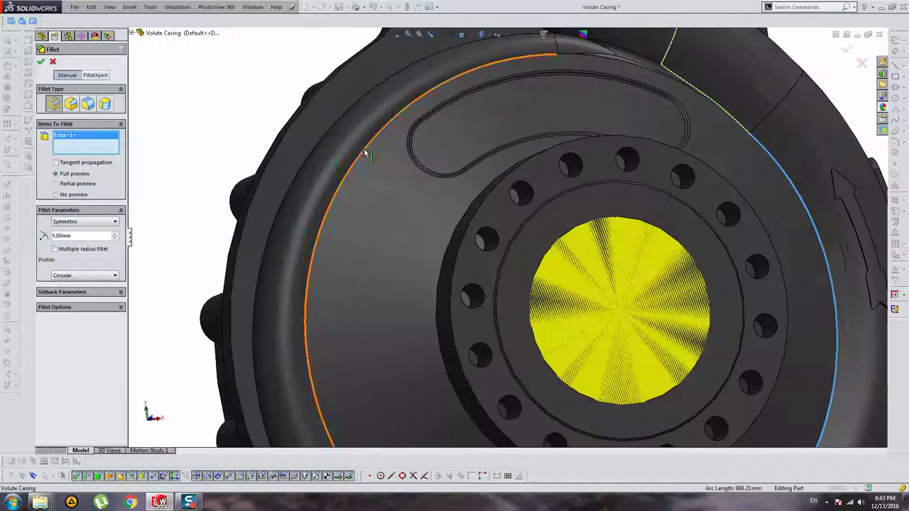
pyautogui.click(421, 152)
pyautogui.press('Return')
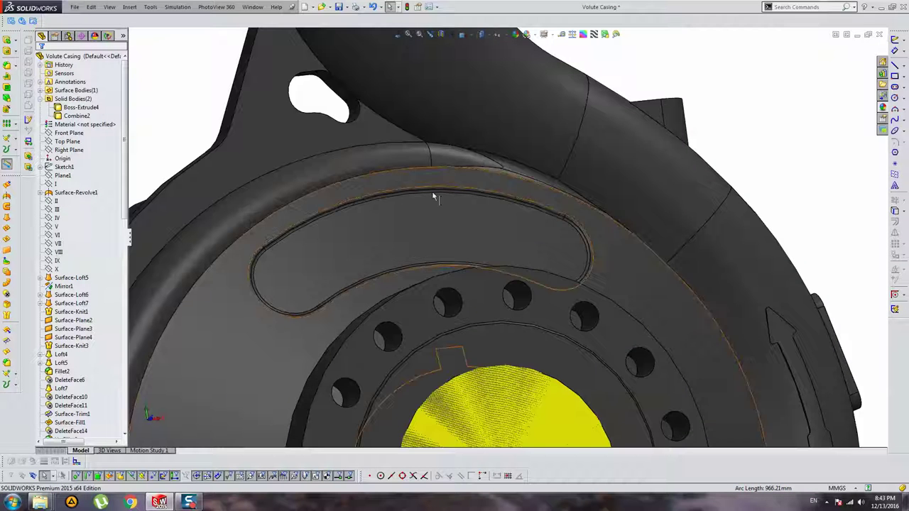
pyautogui.moveTo(595, 168); pyautogui.dragTo(337, 405, button='middle')
pyautogui.scroll(3, 337, 405)
pyautogui.moveTo(475, 217)
pyautogui.mouseDown(button='middle')
pyautogui.moveTo(426, 189)
pyautogui.moveTo(454, 191)
pyautogui.mouseUp(button='middle')
pyautogui.scroll(3, 454, 191)
pyautogui.scroll(-4, 475, 193)
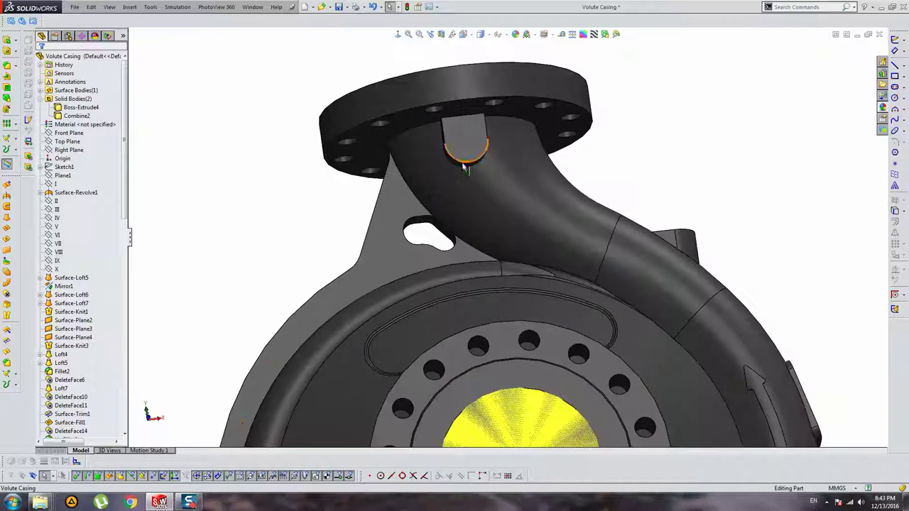
# Start a 10 mm fillet and add the outlet rib edges
pyautogui.click(7, 64)
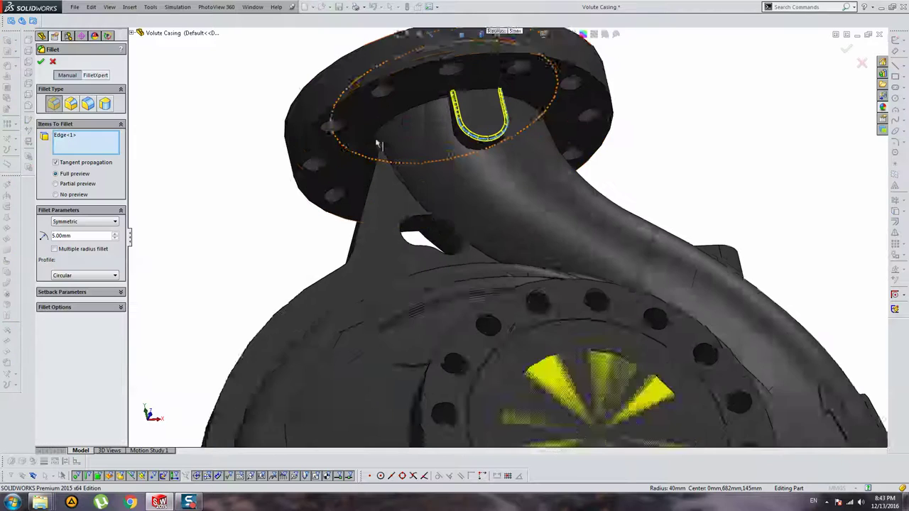
pyautogui.write('10')
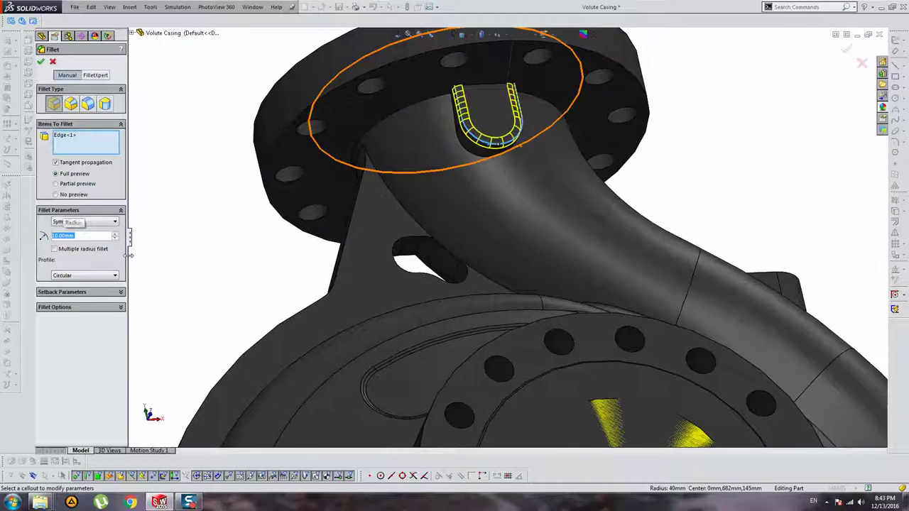
pyautogui.moveTo(511, 85); pyautogui.dragTo(300, 272, button='middle')
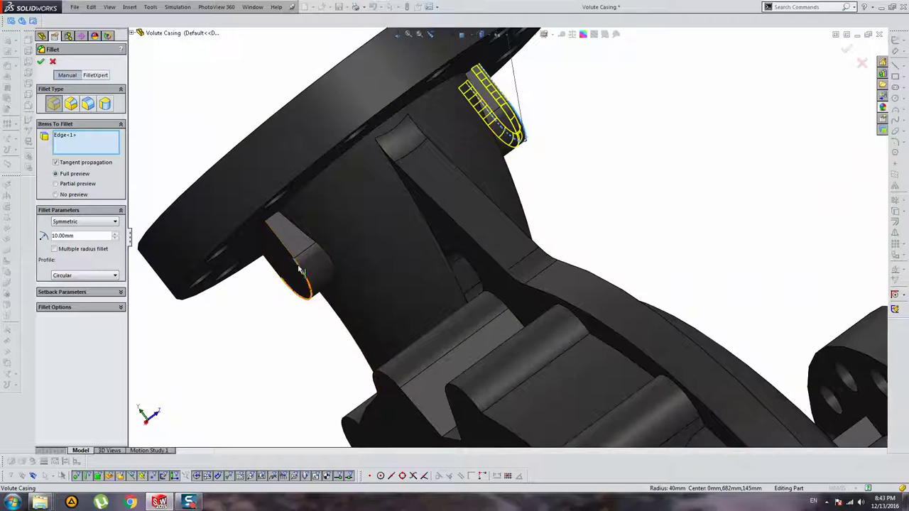
pyautogui.click(299, 271)
pyautogui.scroll(3, 572, 237)
pyautogui.moveTo(572, 237)
pyautogui.mouseDown(button='middle')
pyautogui.moveTo(397, 279)
pyautogui.moveTo(612, 320)
pyautogui.mouseUp(button='middle')
pyautogui.scroll(-3, 463, 186)
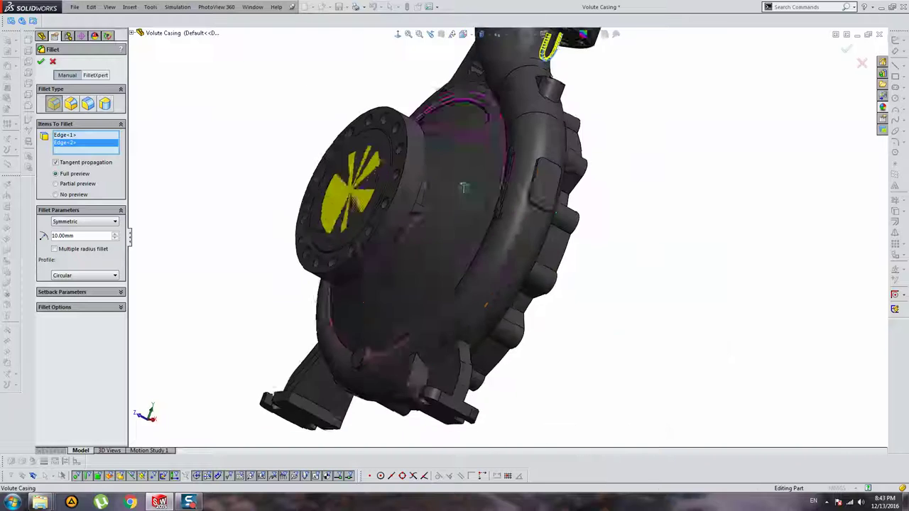
pyautogui.scroll(-3, 536, 226)
pyautogui.click(522, 215)
# Add the opening edge above the boss and the small circular boss face, then confirm
pyautogui.scroll(2, 522, 215)
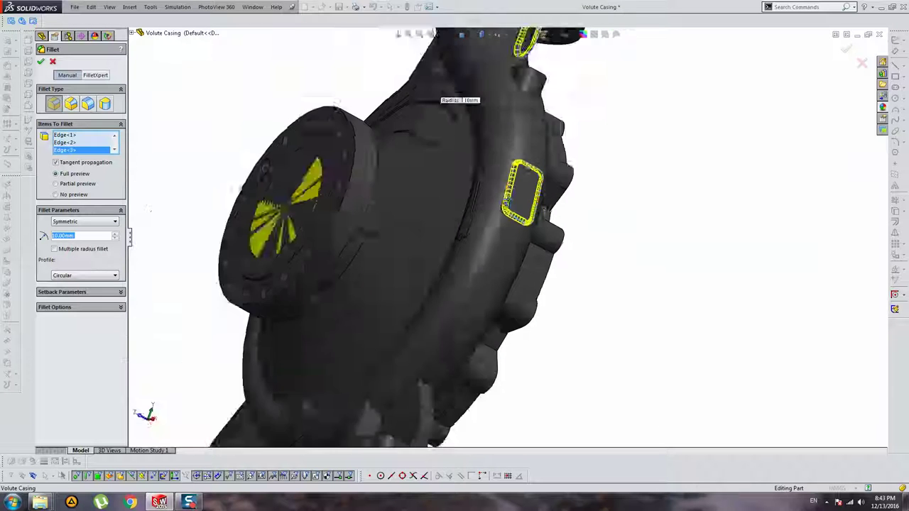
pyautogui.moveTo(522, 215); pyautogui.dragTo(568, 98, button='middle')
pyautogui.scroll(-3, 499, 69)
pyautogui.scroll(2, 504, 86)
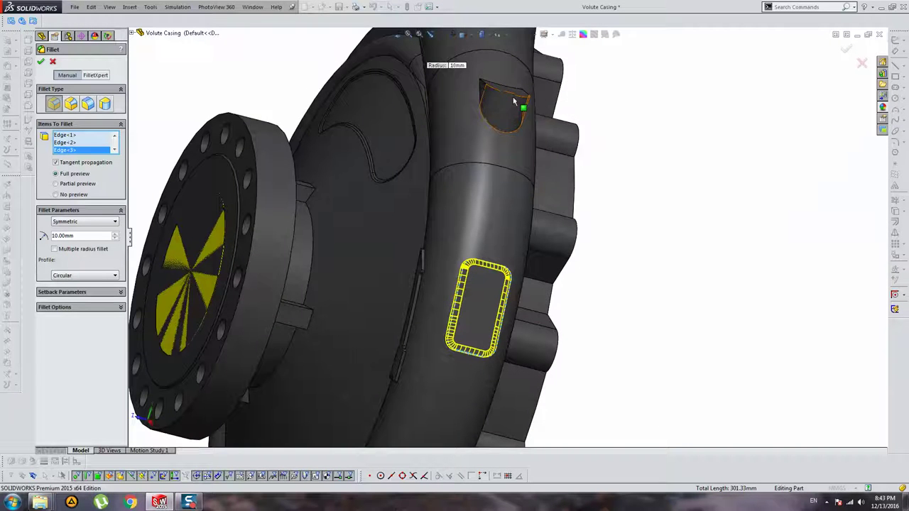
pyautogui.click(514, 102)
pyautogui.scroll(3, 514, 101)
pyautogui.moveTo(514, 102)
pyautogui.mouseDown(button='middle')
pyautogui.moveTo(443, 314)
pyautogui.moveTo(416, 268)
pyautogui.moveTo(450, 298)
pyautogui.moveTo(434, 190)
pyautogui.mouseUp(button='middle')
pyautogui.scroll(-4, 455, 309)
pyautogui.click(446, 297)
pyautogui.scroll(2, 450, 304)
pyautogui.press('Return')
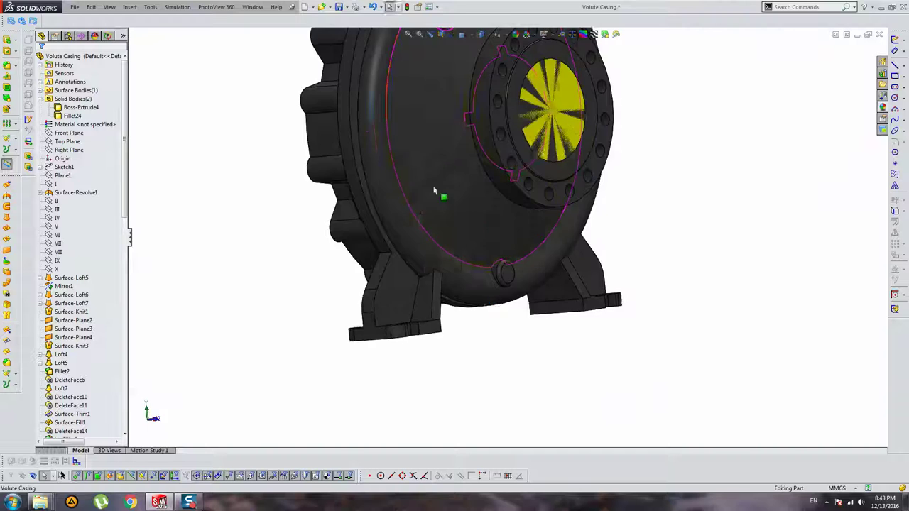
# Fillet four casing rim edges at 10 mm
pyautogui.scroll(-2, 434, 191)
pyautogui.moveTo(426, 137)
pyautogui.mouseDown(button='middle')
pyautogui.moveTo(463, 123)
pyautogui.moveTo(382, 127)
pyautogui.mouseUp(button='middle')
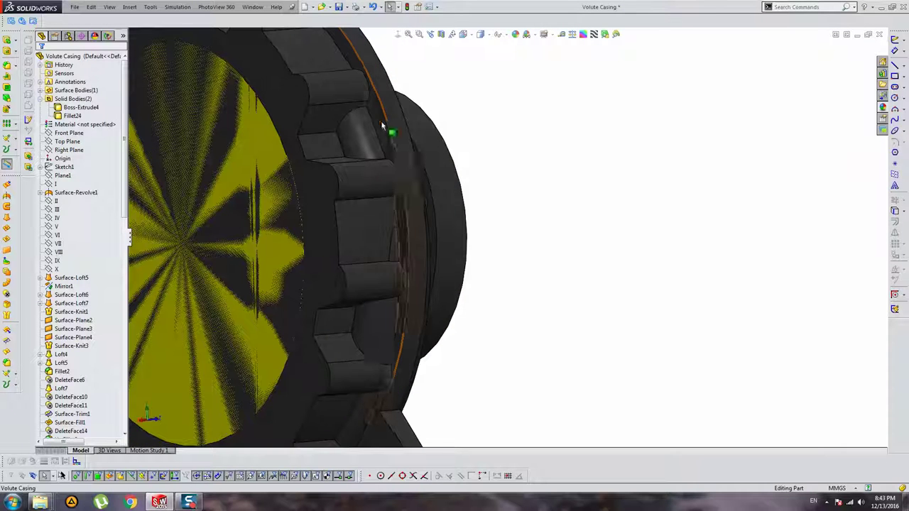
pyautogui.click(383, 131)
pyautogui.click(8, 65)
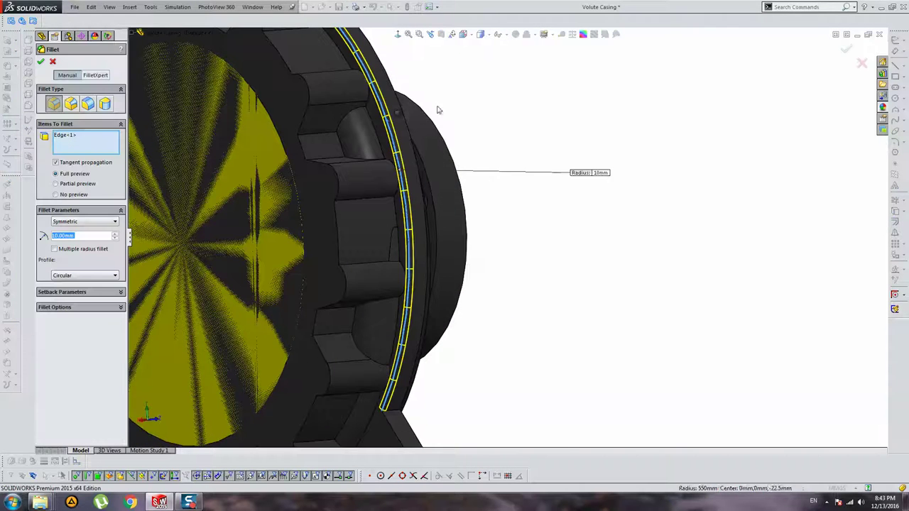
pyautogui.moveTo(435, 105)
pyautogui.mouseDown(button='middle')
pyautogui.moveTo(341, 85)
pyautogui.moveTo(229, 81)
pyautogui.mouseUp(button='middle')
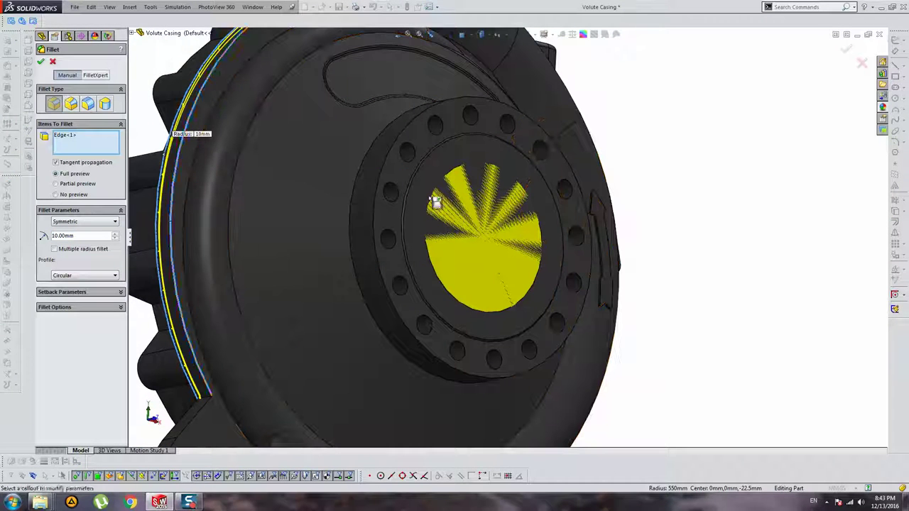
pyautogui.scroll(2, 435, 202)
pyautogui.moveTo(376, 300)
pyautogui.mouseDown(button='middle')
pyautogui.moveTo(361, 351)
pyautogui.moveTo(560, 270)
pyautogui.mouseUp(button='middle')
pyautogui.scroll(-2, 426, 227)
pyautogui.click(366, 211)
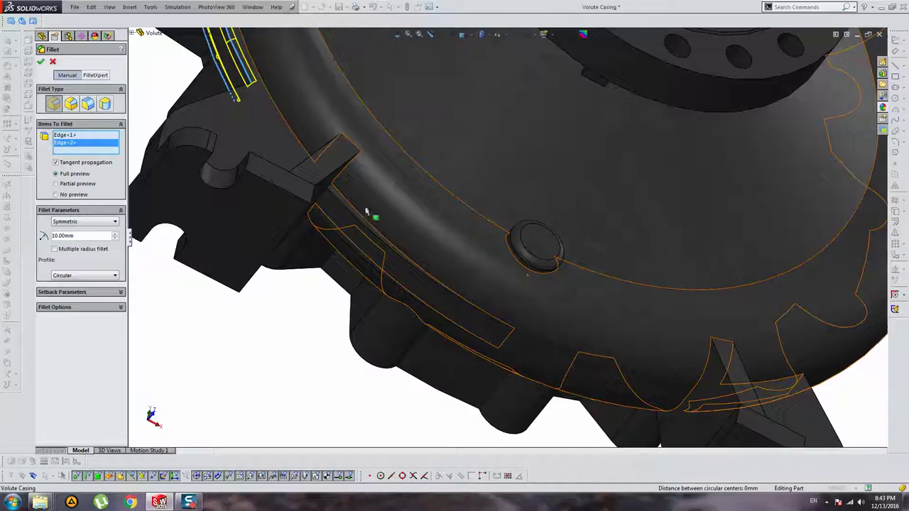
pyautogui.click(341, 205)
pyautogui.moveTo(371, 179); pyautogui.dragTo(329, 255, button='middle')
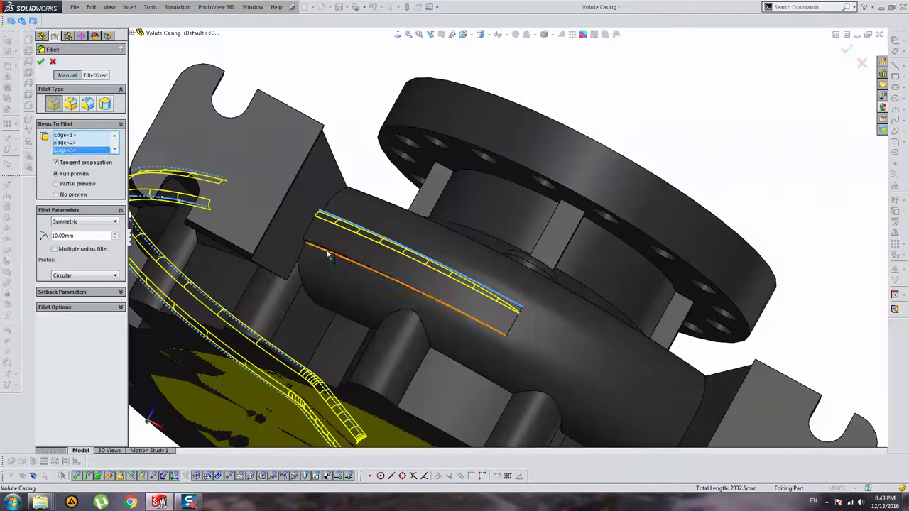
pyautogui.click(324, 246)
# Fillet both sides of the opening in the outlet rib at 10 mm
pyautogui.moveTo(400, 260)
pyautogui.mouseDown(button='middle')
pyautogui.moveTo(414, 265)
pyautogui.moveTo(426, 341)
pyautogui.moveTo(385, 203)
pyautogui.moveTo(396, 340)
pyautogui.mouseUp(button='middle')
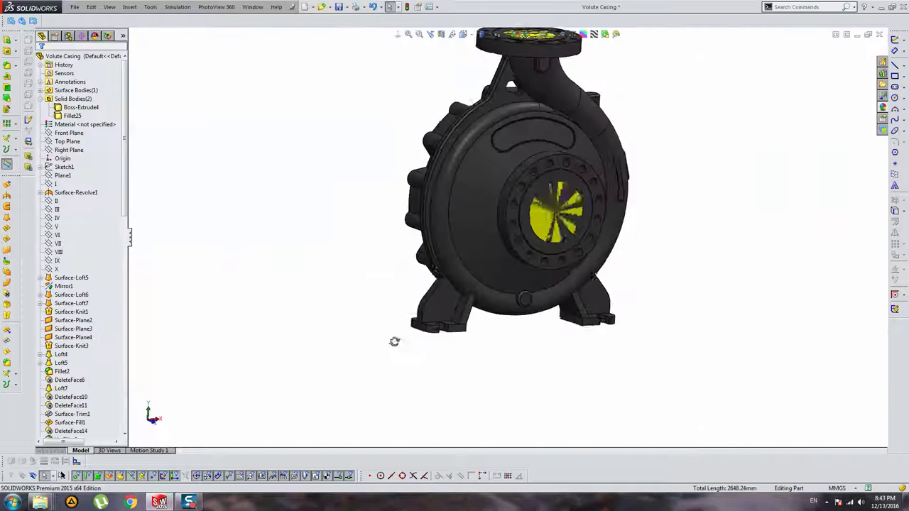
pyautogui.scroll(-2, 465, 249)
pyautogui.scroll(-2, 465, 250)
pyautogui.moveTo(464, 249); pyautogui.dragTo(500, 114, button='middle')
pyautogui.scroll(4, 500, 114)
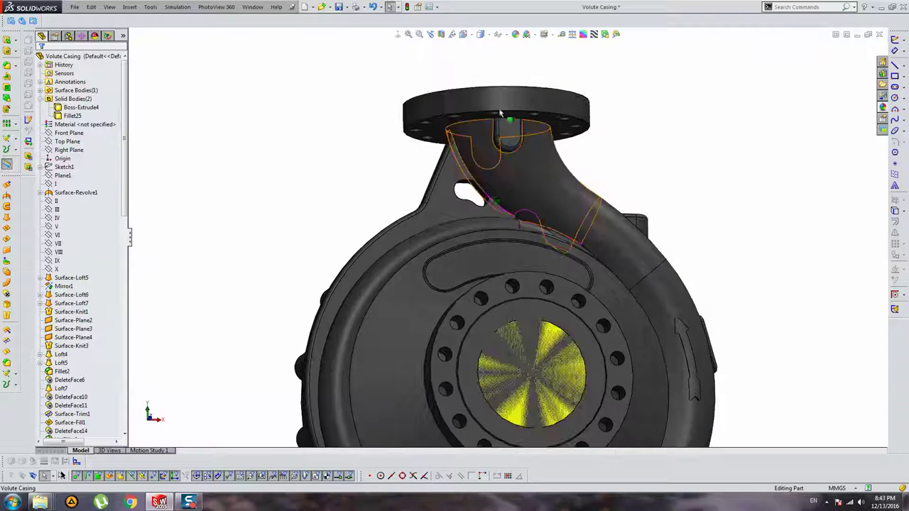
pyautogui.scroll(3, 490, 206)
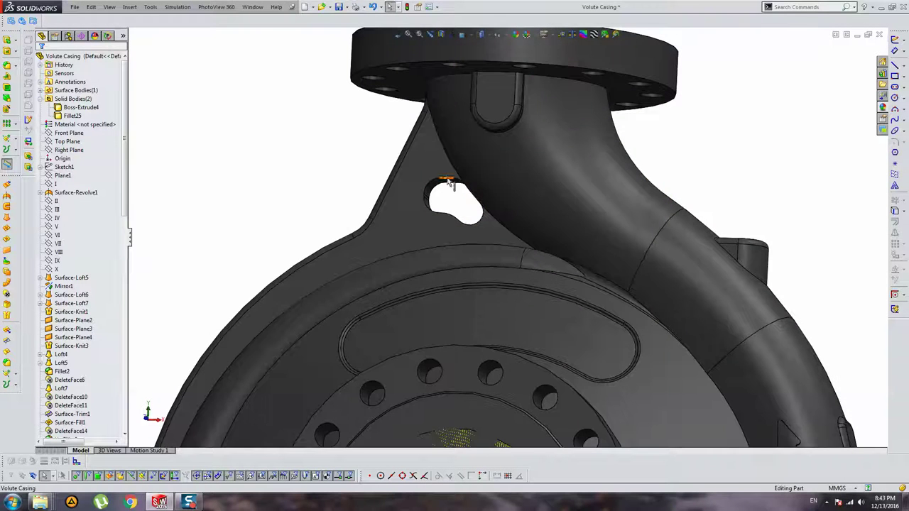
pyautogui.click(446, 179)
pyautogui.press('Return')
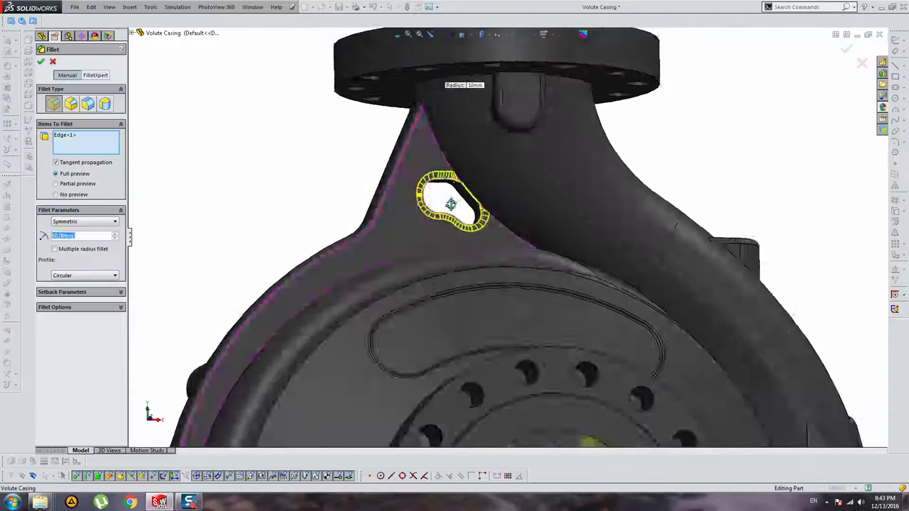
pyautogui.moveTo(446, 179); pyautogui.dragTo(563, 200, button='middle')
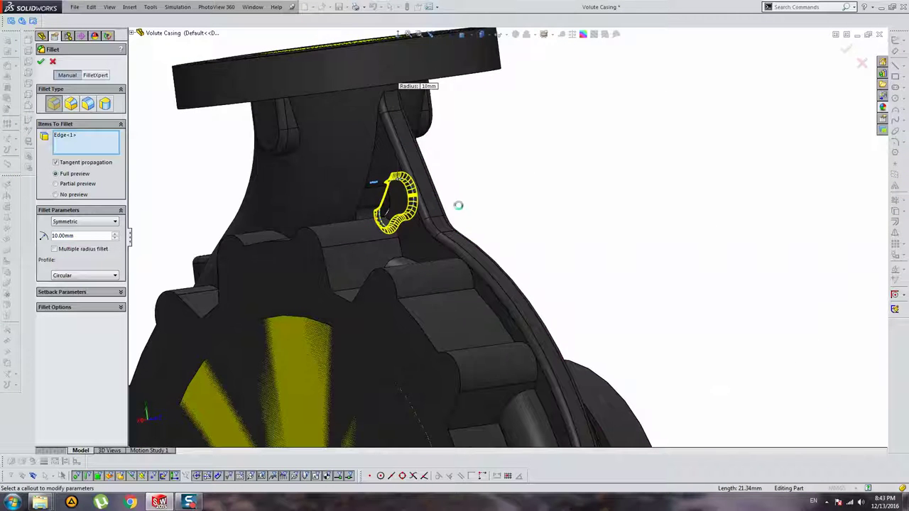
pyautogui.moveTo(458, 205); pyautogui.dragTo(447, 195, button='middle')
pyautogui.click(447, 194)
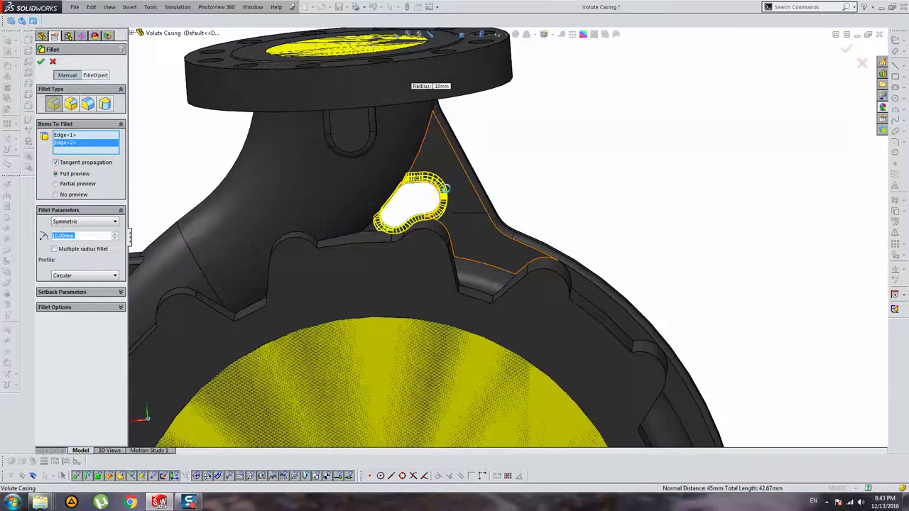
pyautogui.scroll(2, 447, 188)
pyautogui.press('Return')
# Start a 10 mm fillet on the neck junction edges under the flange
pyautogui.scroll(3, 478, 246)
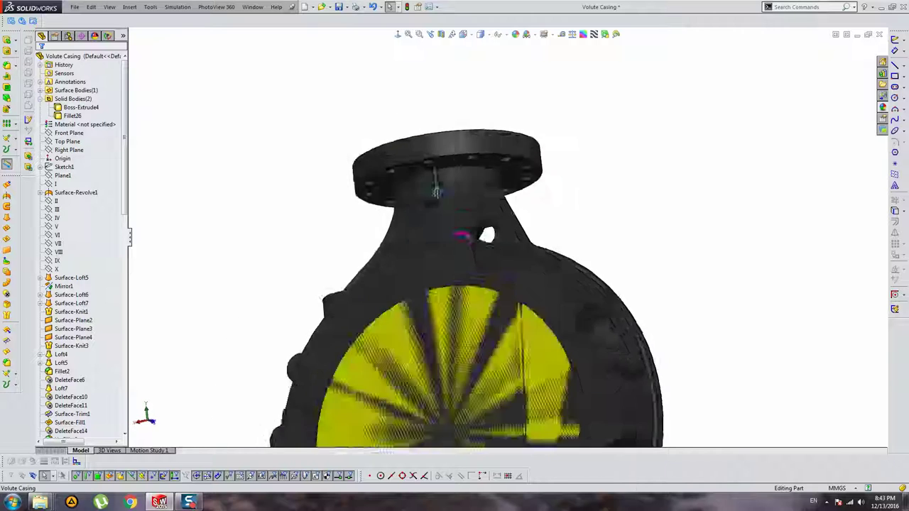
pyautogui.scroll(-4, 436, 191)
pyautogui.scroll(-2, 443, 177)
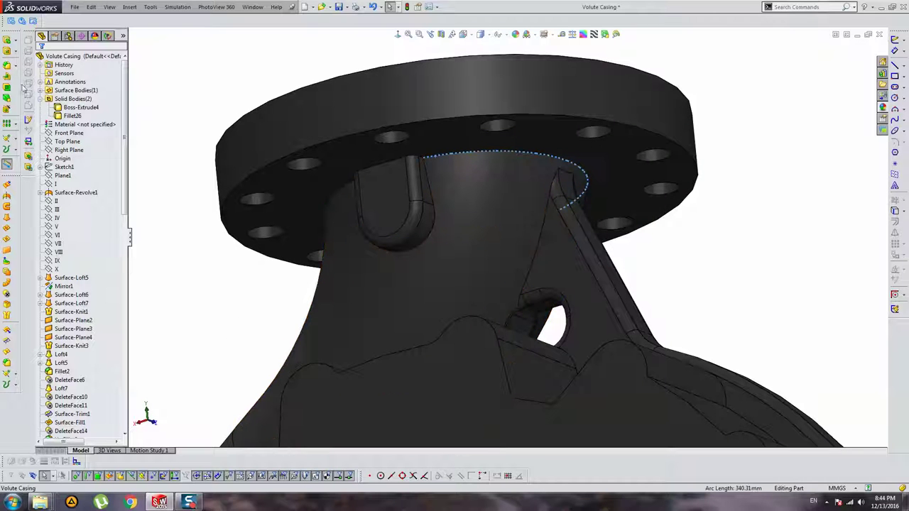
pyautogui.click(7, 65)
pyautogui.moveTo(342, 184)
pyautogui.mouseDown(button='middle')
pyautogui.moveTo(382, 226)
pyautogui.moveTo(516, 311)
pyautogui.moveTo(520, 281)
pyautogui.moveTo(496, 291)
pyautogui.mouseUp(button='middle')
pyautogui.click(382, 225)
pyautogui.scroll(-4, 515, 311)
pyautogui.click(512, 318)
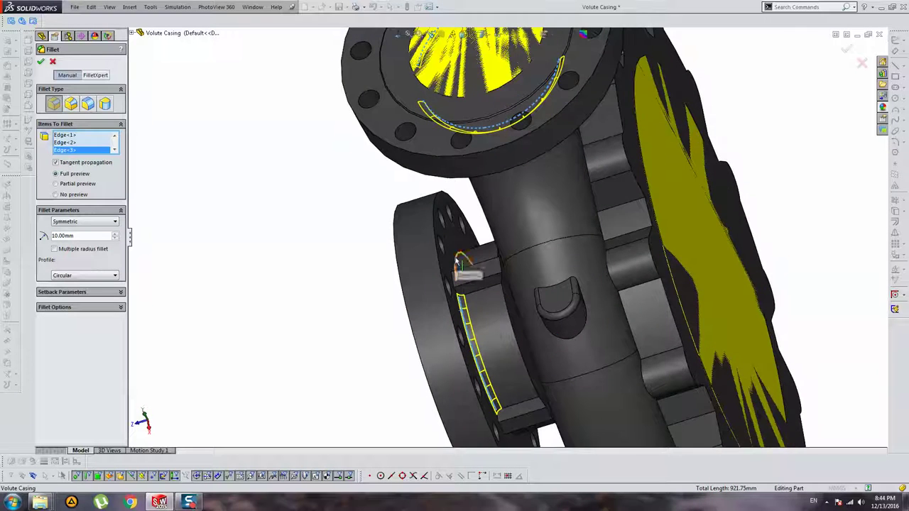
# Add the side flange arc and upper edges, then confirm the flange fillet
pyautogui.click(464, 261)
pyautogui.moveTo(474, 261); pyautogui.dragTo(473, 229, button='middle')
pyautogui.scroll(-5, 473, 229)
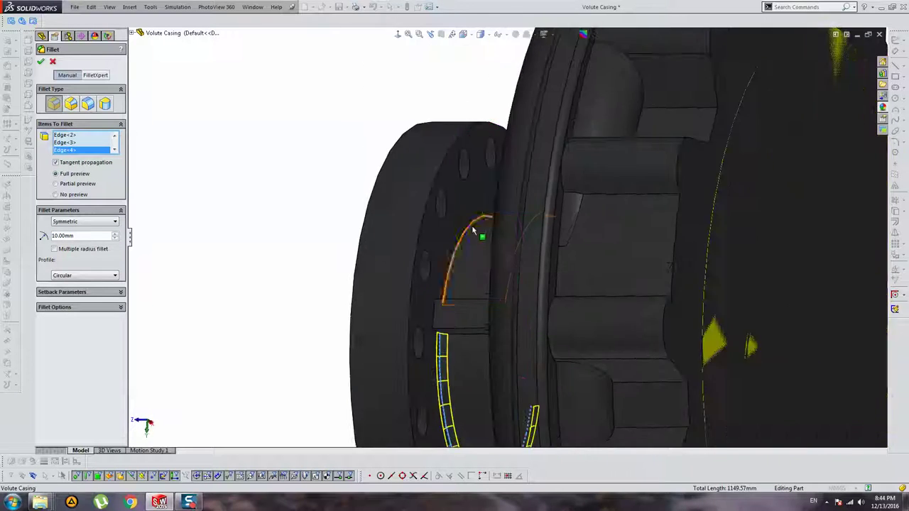
pyautogui.click(470, 231)
pyautogui.moveTo(470, 230); pyautogui.dragTo(513, 114, button='middle')
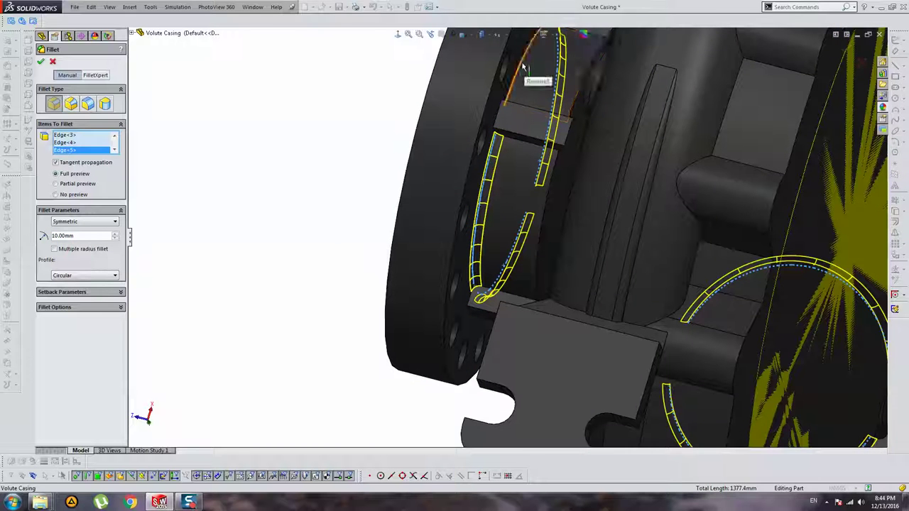
pyautogui.click(531, 80)
pyautogui.press('Return')
# Switch to the Front view and save the part
pyautogui.scroll(5, 592, 138)
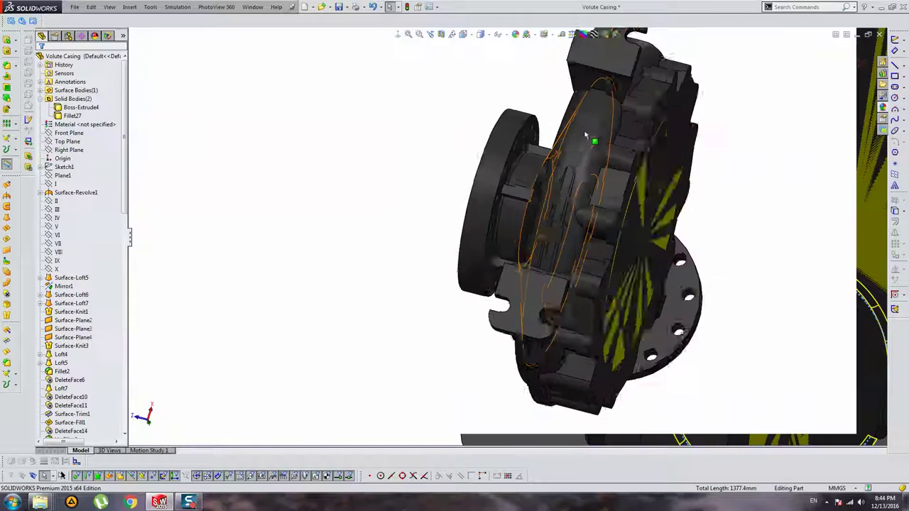
pyautogui.moveTo(592, 137); pyautogui.dragTo(561, 290, button='middle')
pyautogui.hotkey('ctrl', '1')
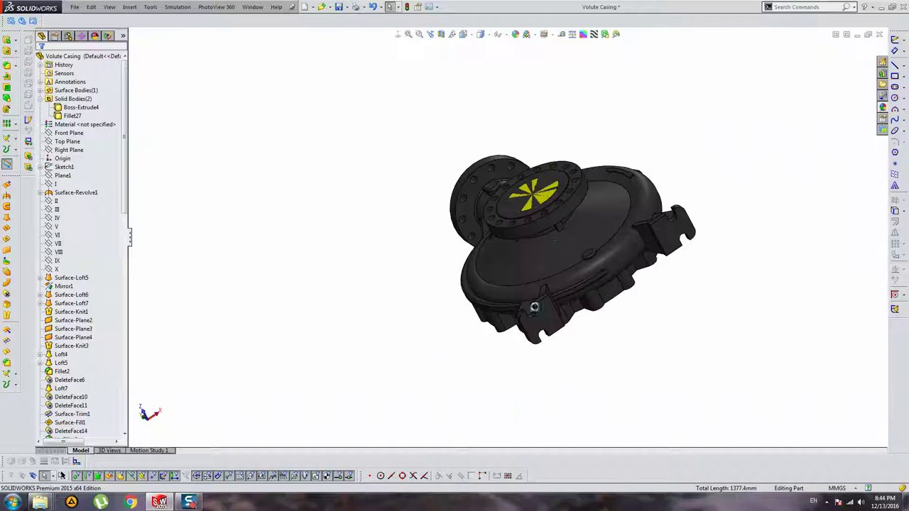
pyautogui.hotkey('ctrl', 's')
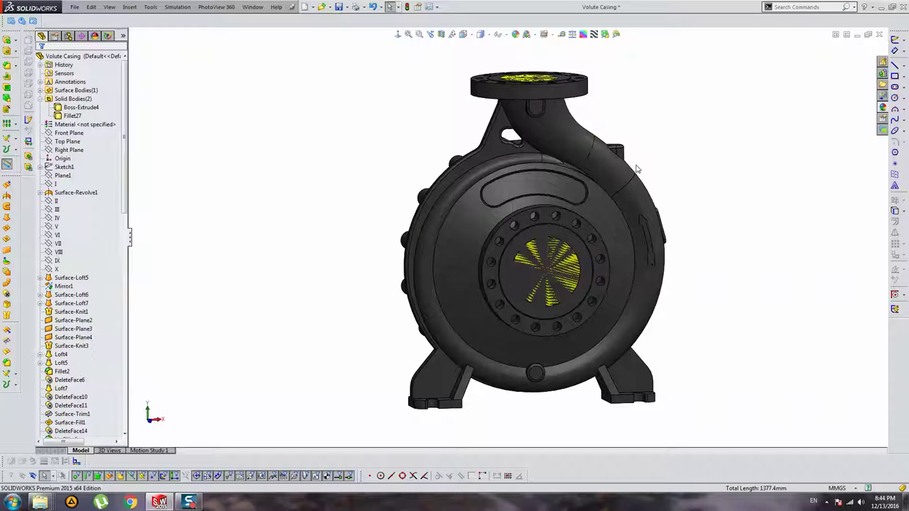
# Start a 10 mm fillet on the lower and upper rib-to-body edges at the opening
pyautogui.click(7, 65)
pyautogui.scroll(-3, 519, 160)
pyautogui.scroll(-3, 518, 160)
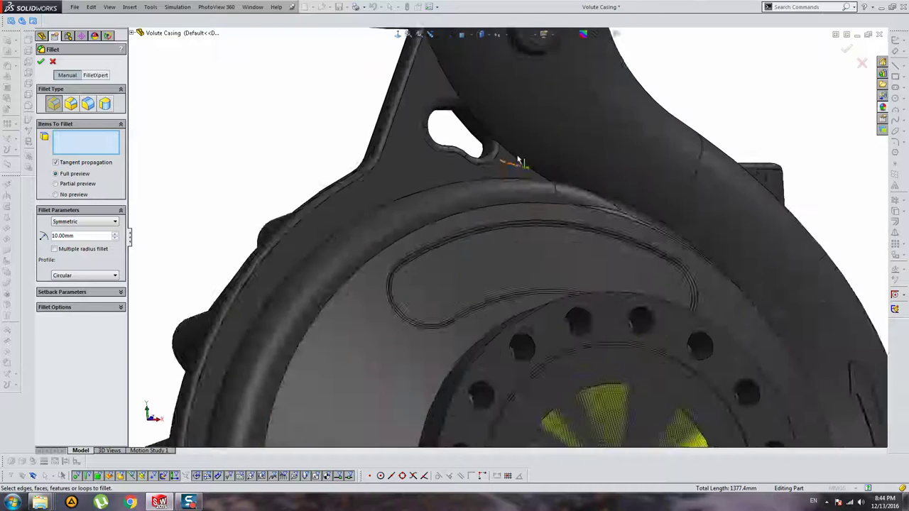
pyautogui.moveTo(518, 160); pyautogui.dragTo(511, 171, button='middle')
pyautogui.click(515, 174)
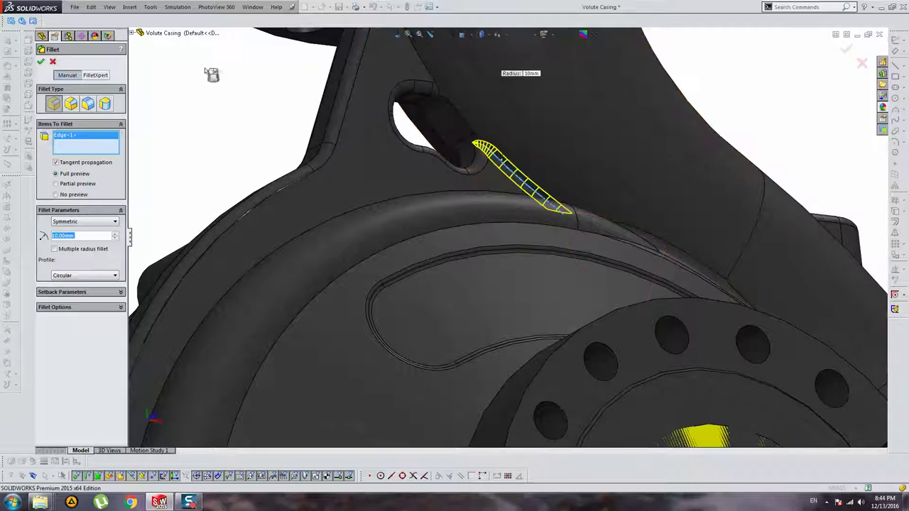
pyautogui.moveTo(211, 74); pyautogui.dragTo(401, 105, button='middle')
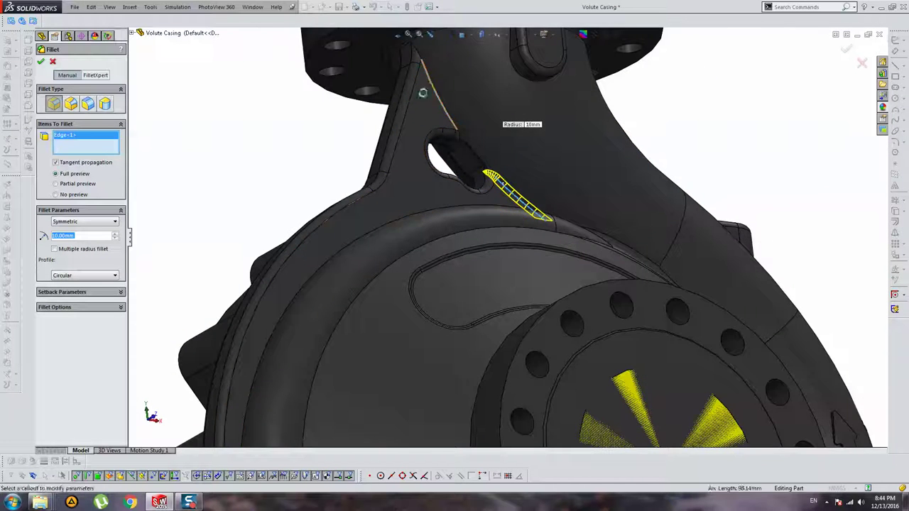
pyautogui.click(431, 87)
# Add the last rib edge, accept the fillet, and orbit the whole casing
pyautogui.scroll(3, 431, 135)
pyautogui.scroll(-5, 517, 156)
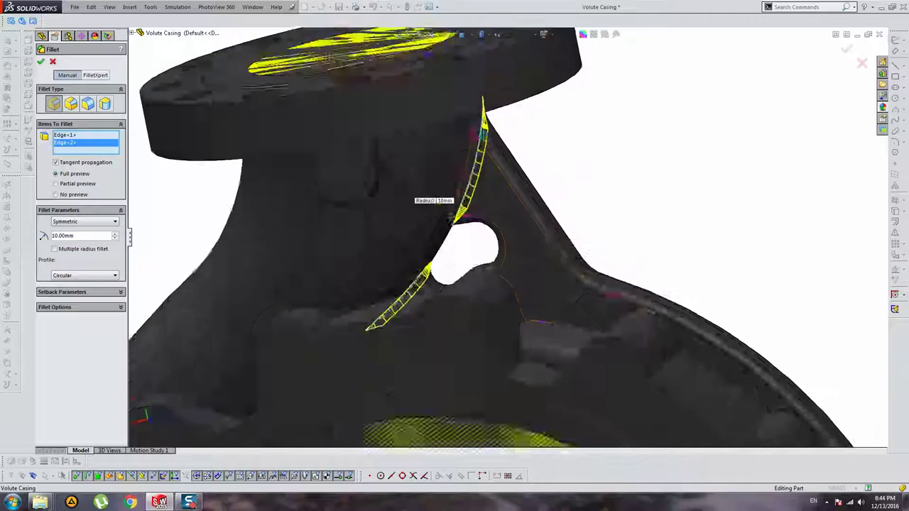
pyautogui.scroll(2, 473, 144)
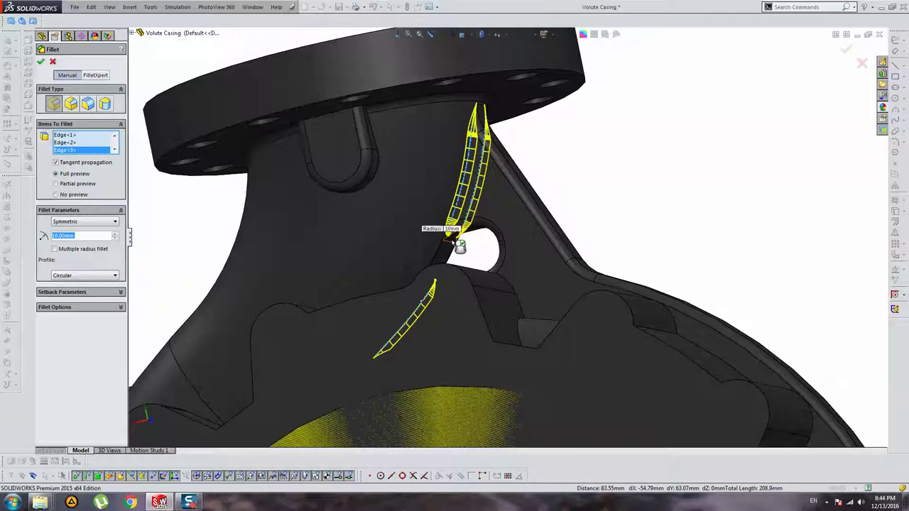
pyautogui.scroll(3, 460, 245)
pyautogui.scroll(-5, 444, 213)
pyautogui.scroll(-2, 430, 262)
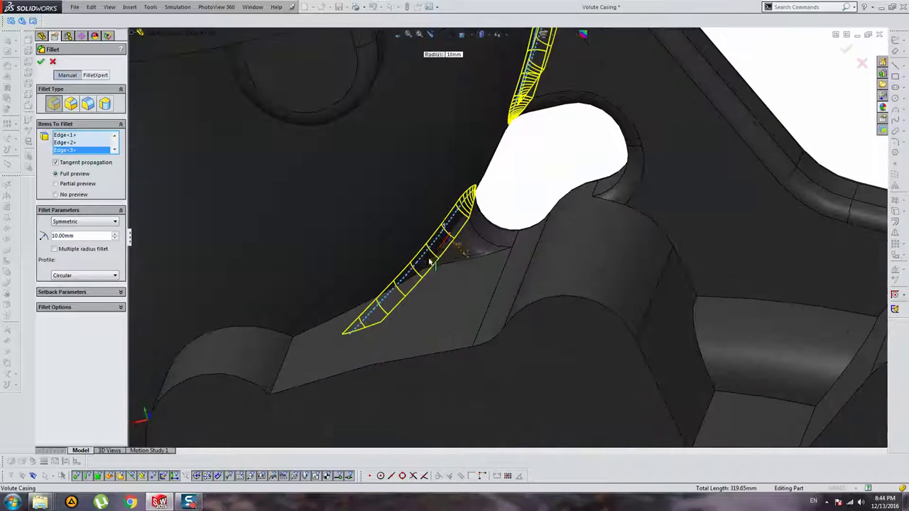
pyautogui.click(458, 211)
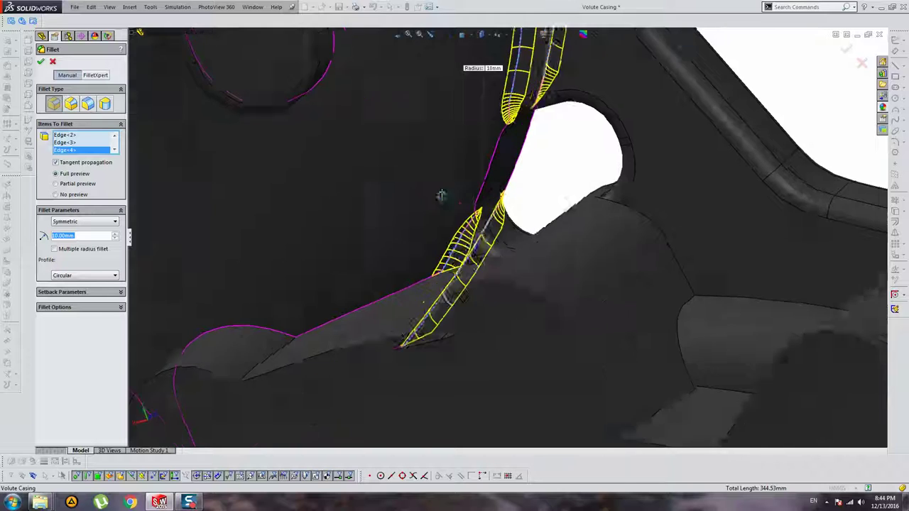
pyautogui.scroll(5, 469, 217)
pyautogui.moveTo(477, 217); pyautogui.dragTo(480, 215, button='middle')
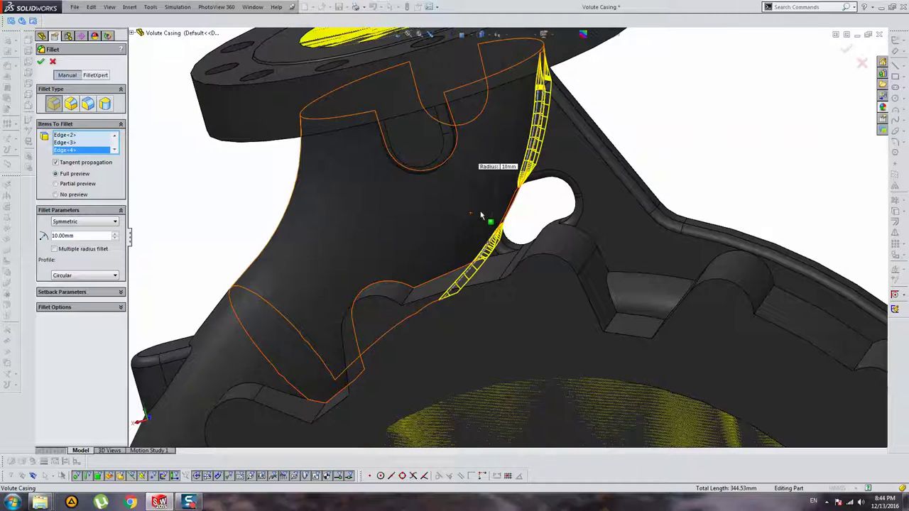
pyautogui.press('Return')
pyautogui.scroll(3, 487, 220)
pyautogui.scroll(4, 487, 223)
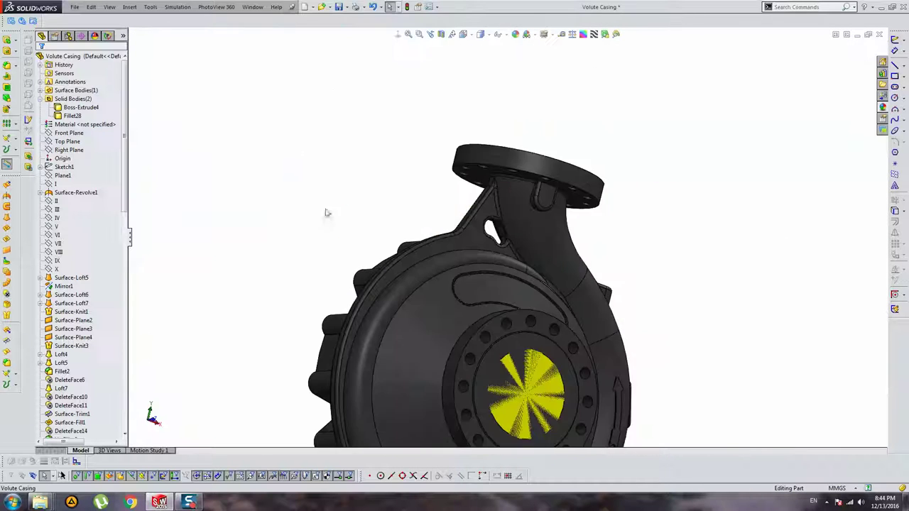
pyautogui.moveTo(548, 297)
pyautogui.mouseDown(button='middle')
pyautogui.moveTo(490, 197)
pyautogui.moveTo(480, 294)
pyautogui.moveTo(497, 229)
pyautogui.mouseUp(button='middle')
# Start a fillet on three boss corner edges beside the flange
pyautogui.scroll(-2, 455, 205)
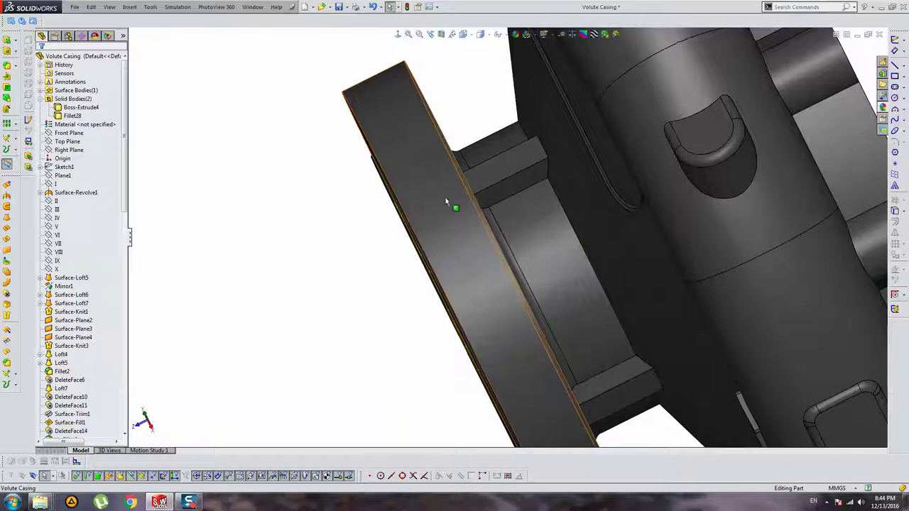
pyautogui.press('Return')
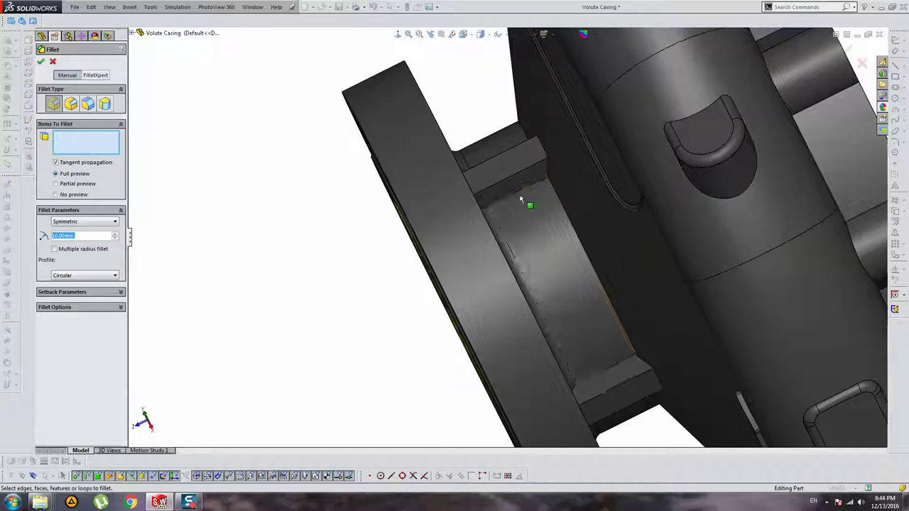
pyautogui.moveTo(549, 205)
pyautogui.mouseDown(button='middle')
pyautogui.moveTo(618, 303)
pyautogui.moveTo(592, 348)
pyautogui.moveTo(501, 203)
pyautogui.moveTo(542, 157)
pyautogui.mouseUp(button='middle')
pyautogui.press('Escape')
pyautogui.scroll(-3, 532, 149)
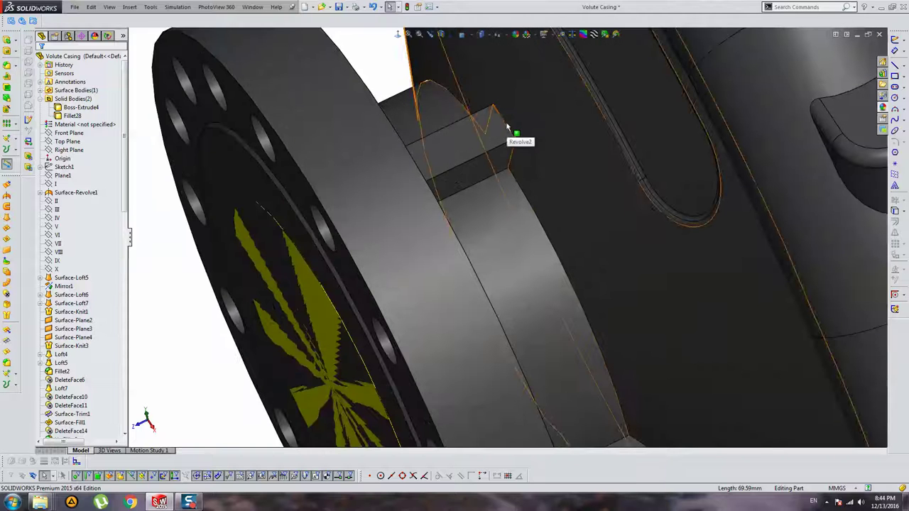
pyautogui.click(503, 127)
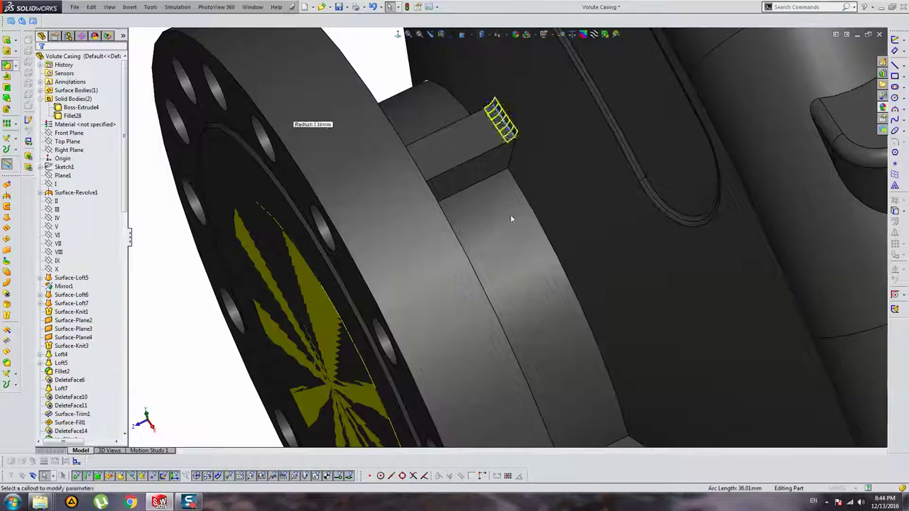
pyautogui.scroll(5, 511, 219)
pyautogui.moveTo(599, 335); pyautogui.dragTo(580, 296, button='middle')
pyautogui.click(576, 337)
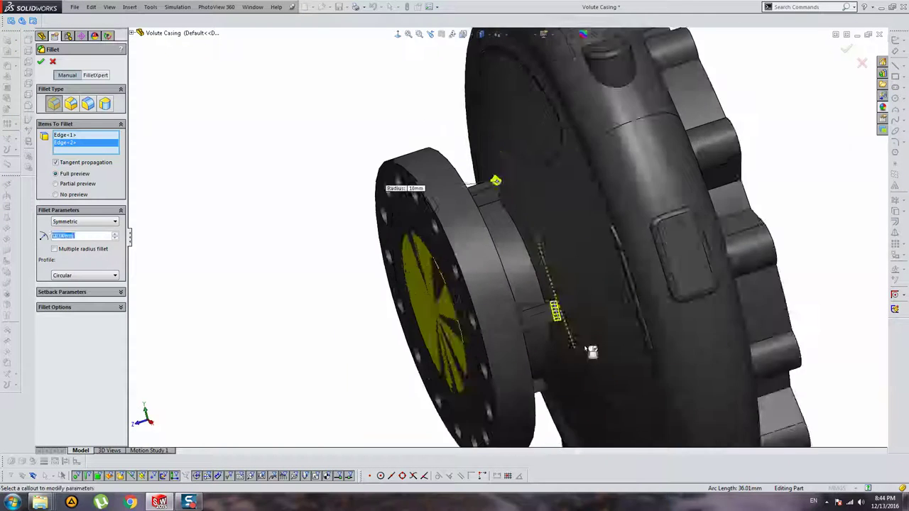
pyautogui.moveTo(591, 351); pyautogui.dragTo(538, 197, button='middle')
pyautogui.scroll(-4, 496, 192)
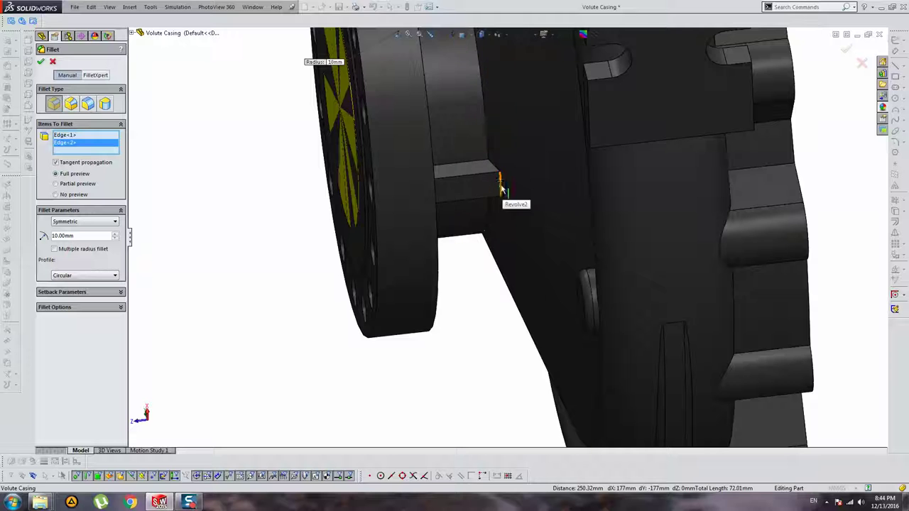
pyautogui.click(502, 185)
# Add the rib edge under the flange as a fourth edge and accept the fillet
pyautogui.scroll(3, 502, 184)
pyautogui.moveTo(480, 265); pyautogui.dragTo(391, 337, button='middle')
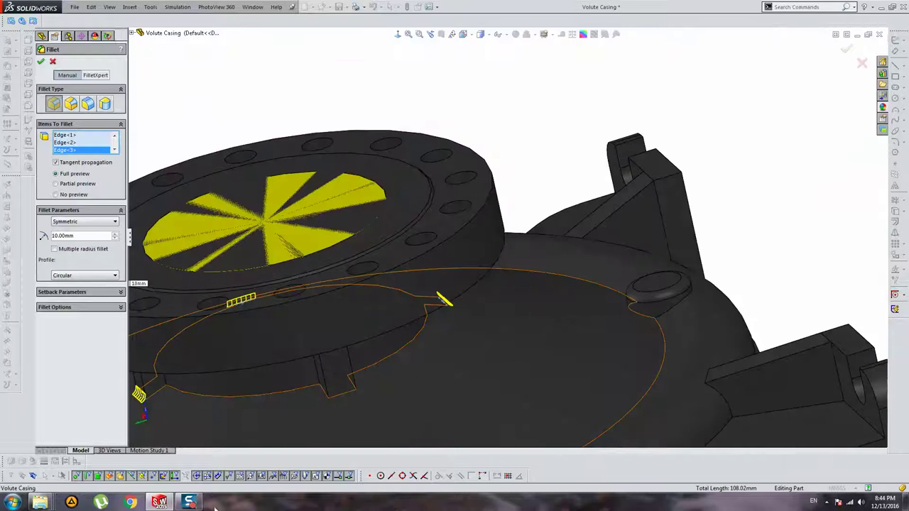
pyautogui.moveTo(641, 399); pyautogui.dragTo(432, 320, button='middle')
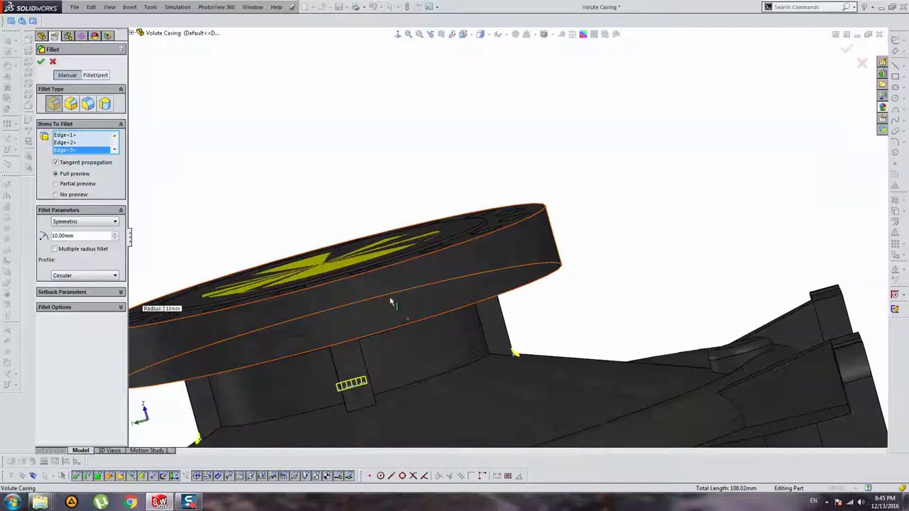
pyautogui.scroll(-3, 433, 321)
pyautogui.click(426, 299)
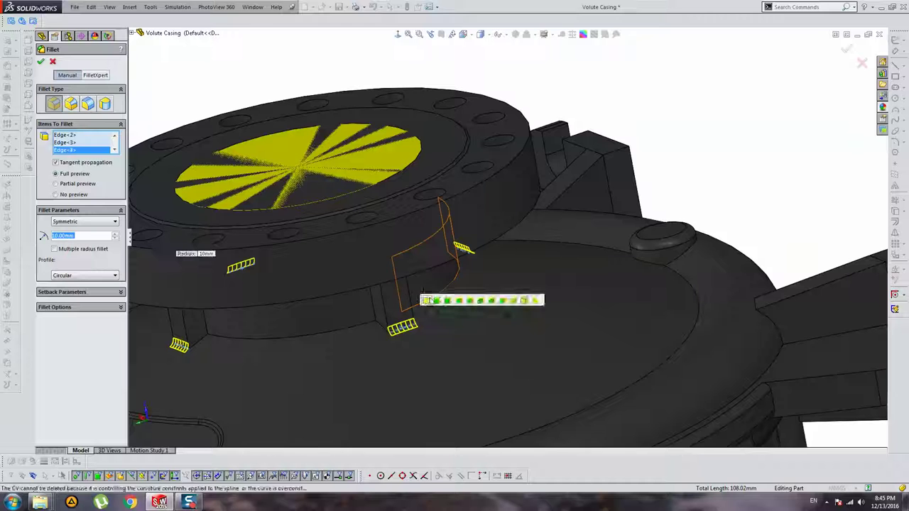
pyautogui.press('Return')
# Edit the new fillet to enlarge its radius to 20 mm
pyautogui.scroll(3, 320, 256)
pyautogui.scroll(-6, 440, 291)
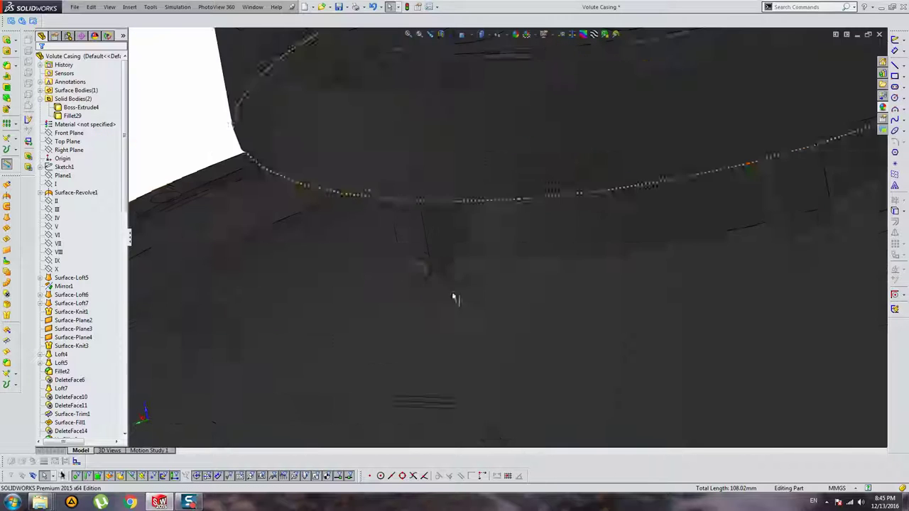
pyautogui.rightClick(413, 265)
pyautogui.click(420, 237)
pyautogui.write('20')
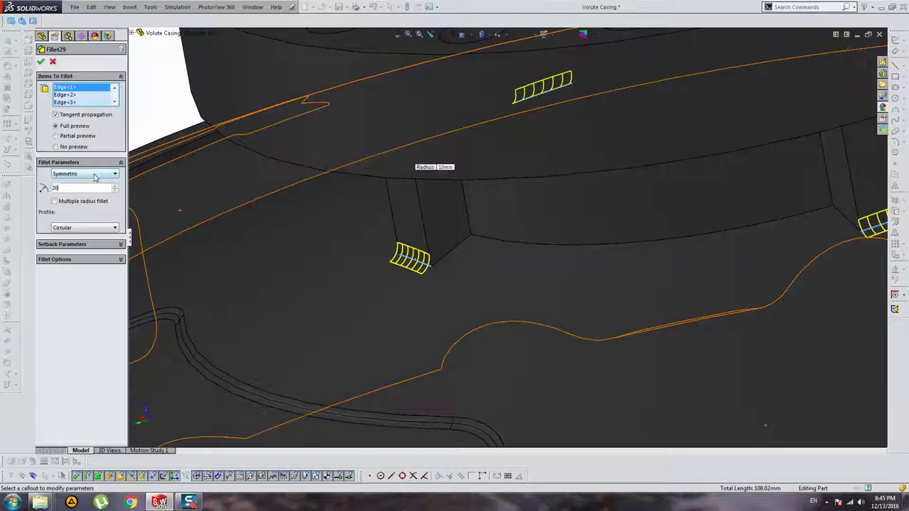
pyautogui.press('Return')
pyautogui.press('Return')
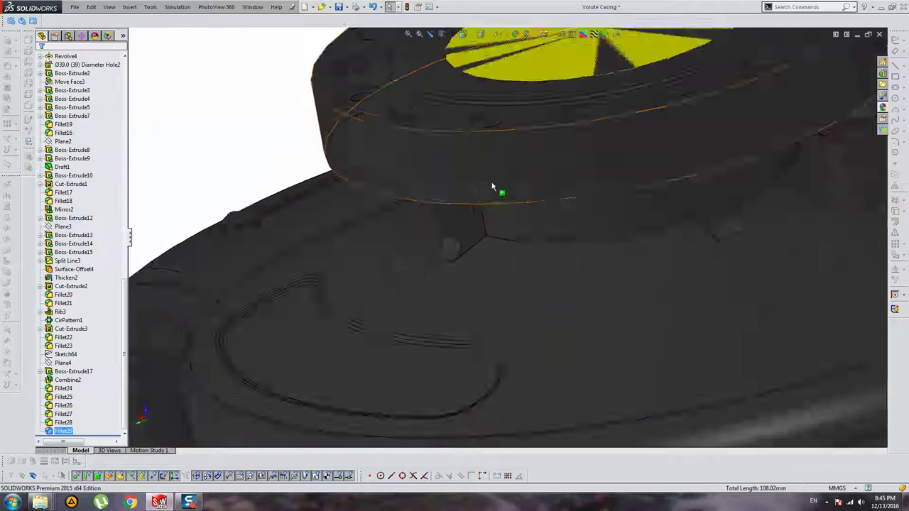
# Start a 10 mm fillet on the first six rib edges under the outlet flange
pyautogui.moveTo(497, 188); pyautogui.dragTo(537, 177, button='middle')
pyautogui.scroll(-5, 507, 253)
pyautogui.moveTo(493, 222); pyautogui.dragTo(447, 275, button='middle')
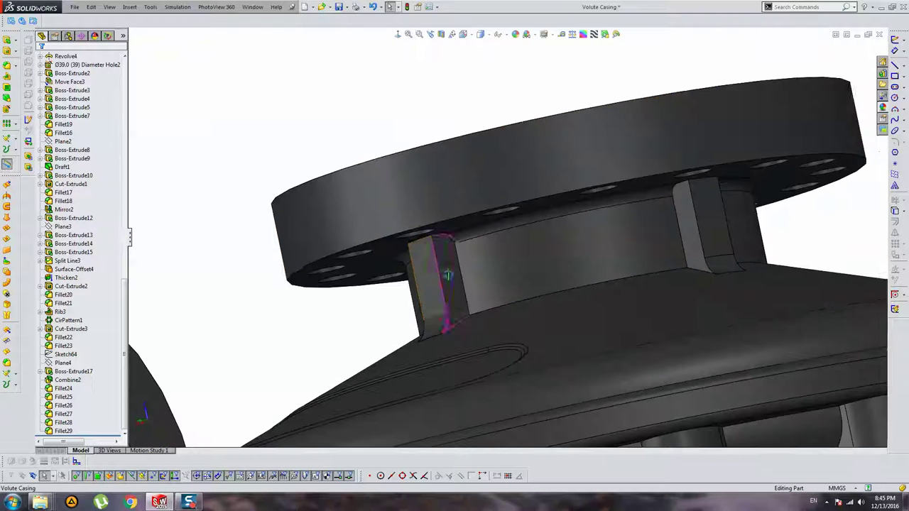
pyautogui.click(6, 64)
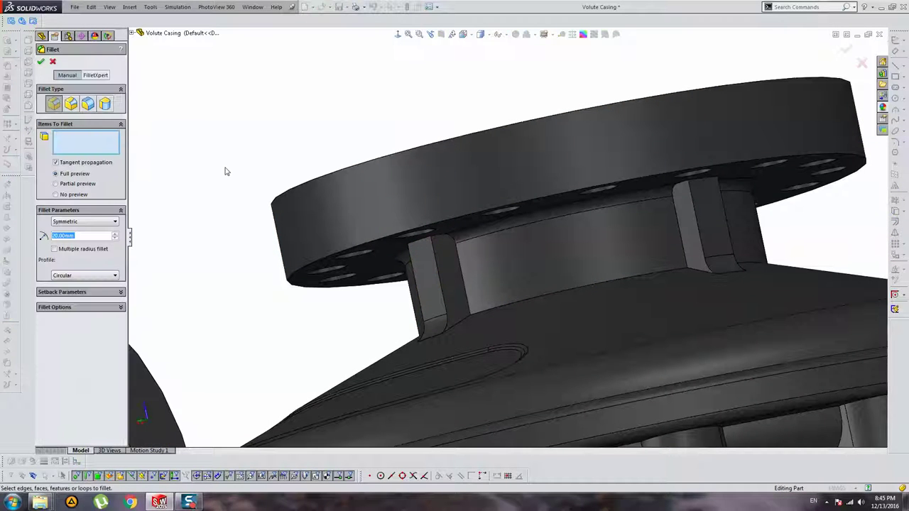
pyautogui.click(458, 266)
pyautogui.moveTo(487, 260); pyautogui.dragTo(679, 218, button='middle')
pyautogui.click(644, 227)
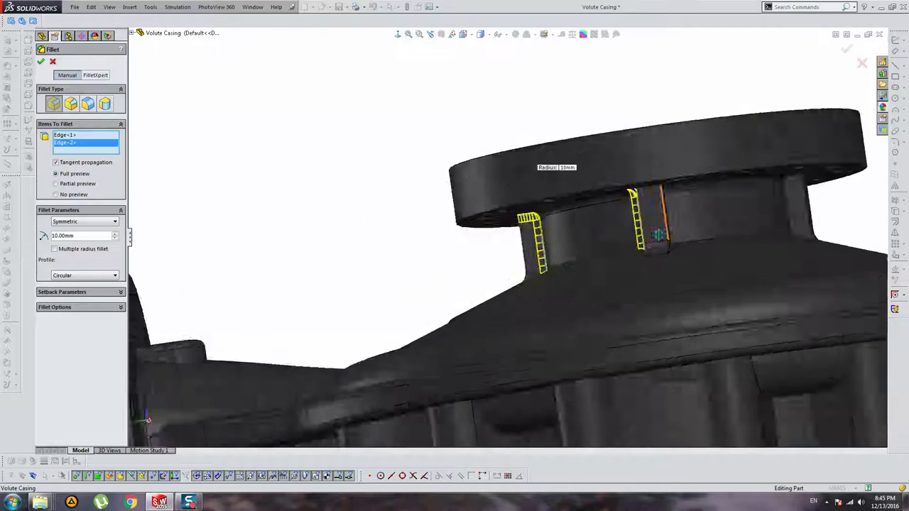
pyautogui.click(678, 216)
pyautogui.moveTo(755, 263)
pyautogui.mouseDown(button='middle')
pyautogui.moveTo(632, 202)
pyautogui.moveTo(485, 203)
pyautogui.moveTo(513, 203)
pyautogui.mouseUp(button='middle')
pyautogui.click(634, 202)
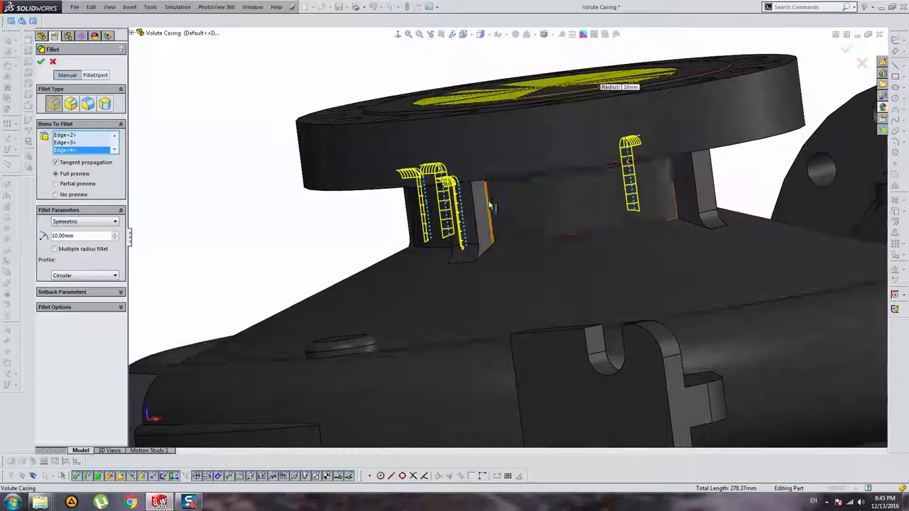
pyautogui.click(611, 197)
pyautogui.click(673, 174)
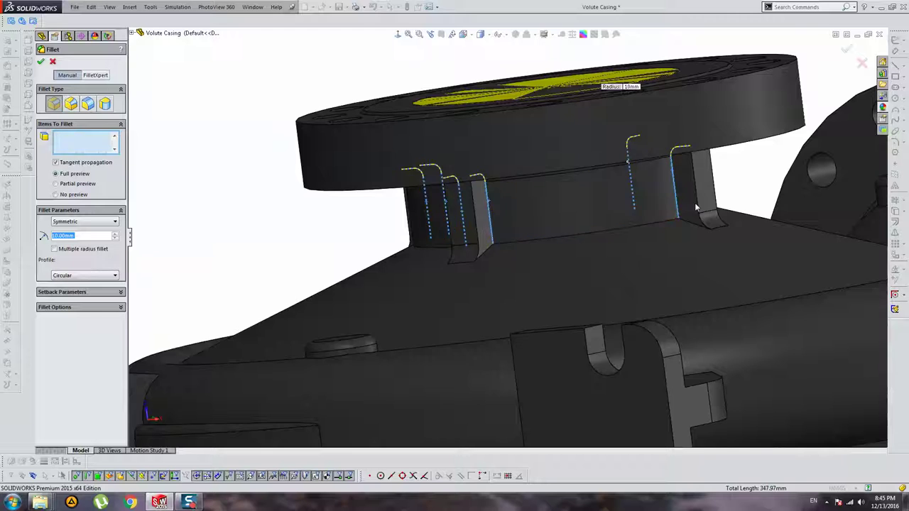
# Add six more rib and rib-to-body edges, bringing the fillet to twelve edges
pyautogui.scroll(5, 608, 261)
pyautogui.moveTo(609, 262); pyautogui.dragTo(389, 243, button='middle')
pyautogui.scroll(-5, 389, 242)
pyautogui.scroll(-3, 389, 243)
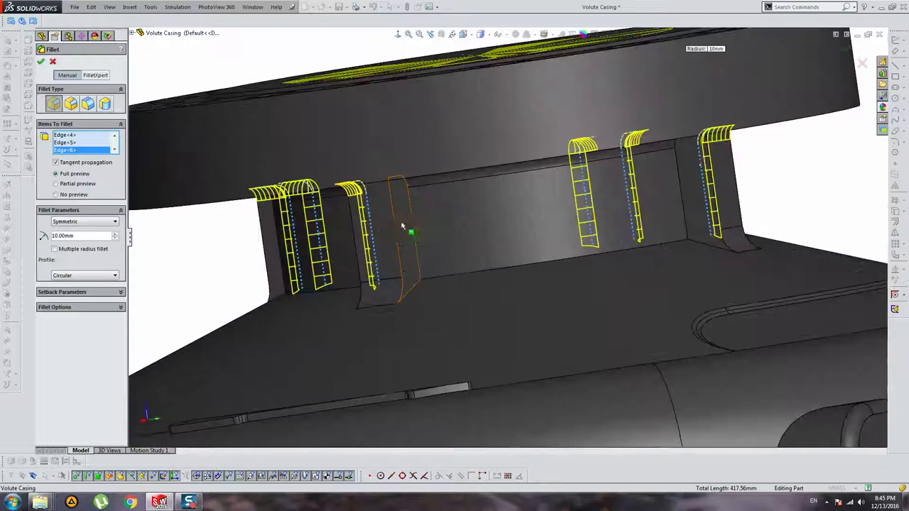
pyautogui.click(410, 211)
pyautogui.moveTo(411, 212)
pyautogui.mouseDown(button='middle')
pyautogui.moveTo(614, 211)
pyautogui.moveTo(534, 247)
pyautogui.moveTo(448, 341)
pyautogui.mouseUp(button='middle')
pyautogui.click(561, 207)
pyautogui.scroll(3, 561, 208)
pyautogui.scroll(-3, 534, 247)
pyautogui.click(443, 345)
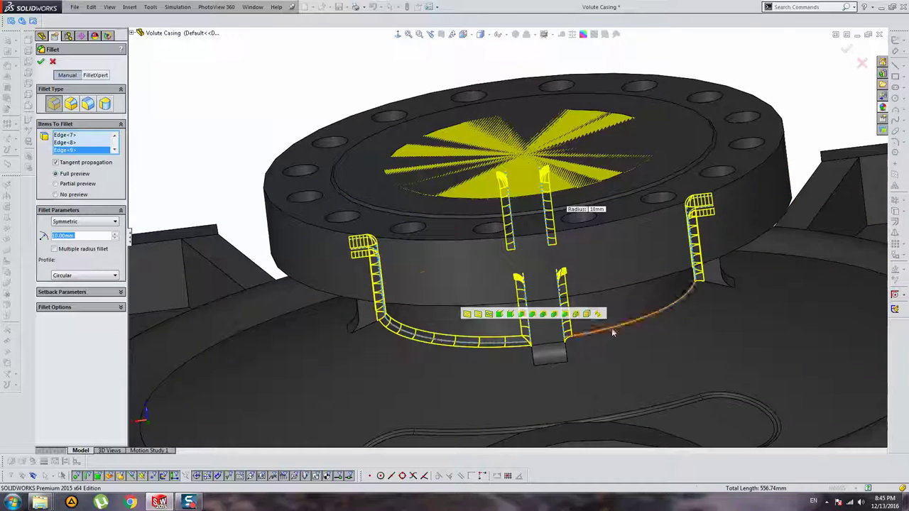
pyautogui.click(611, 330)
pyautogui.moveTo(611, 330)
pyautogui.mouseDown(button='middle')
pyautogui.moveTo(670, 268)
pyautogui.moveTo(749, 156)
pyautogui.moveTo(616, 156)
pyautogui.moveTo(680, 126)
pyautogui.moveTo(660, 120)
pyautogui.moveTo(516, 191)
pyautogui.moveTo(421, 273)
pyautogui.moveTo(394, 261)
pyautogui.mouseUp(button='middle')
pyautogui.click(711, 235)
pyautogui.click(616, 156)
pyautogui.scroll(-5, 516, 192)
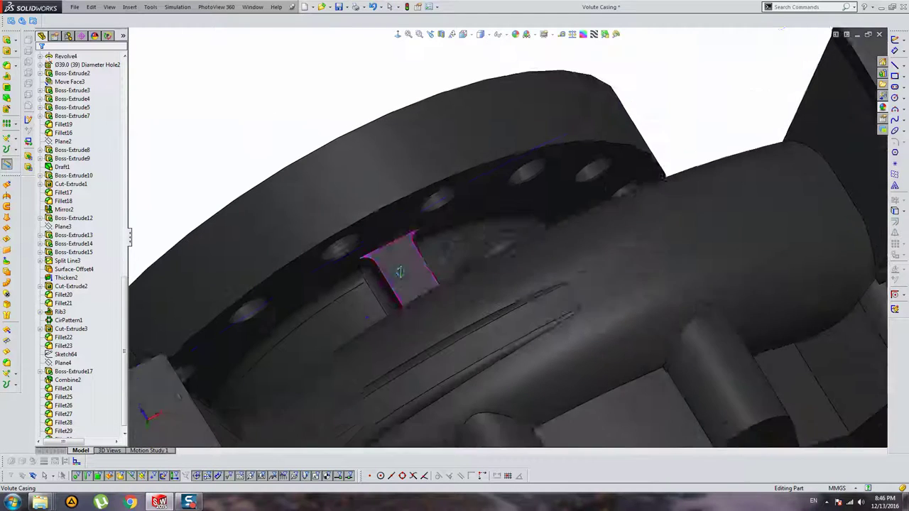
# Start a fillet on four rib faces beneath the flange
pyautogui.click(390, 258)
pyautogui.click(6, 73)
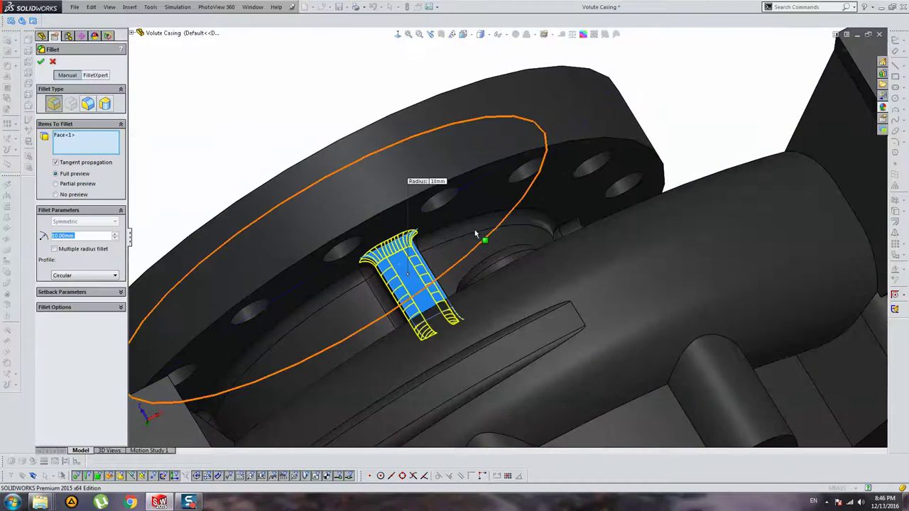
pyautogui.moveTo(480, 233)
pyautogui.mouseDown(button='middle')
pyautogui.moveTo(225, 352)
pyautogui.moveTo(254, 355)
pyautogui.moveTo(270, 297)
pyautogui.mouseUp(button='middle')
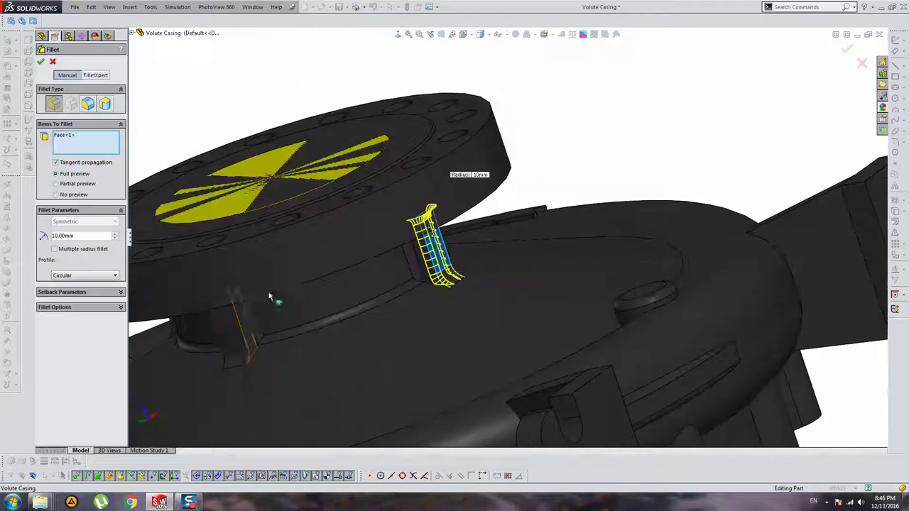
pyautogui.click(241, 340)
pyautogui.moveTo(241, 341); pyautogui.dragTo(271, 215, button='middle')
pyautogui.click(292, 266)
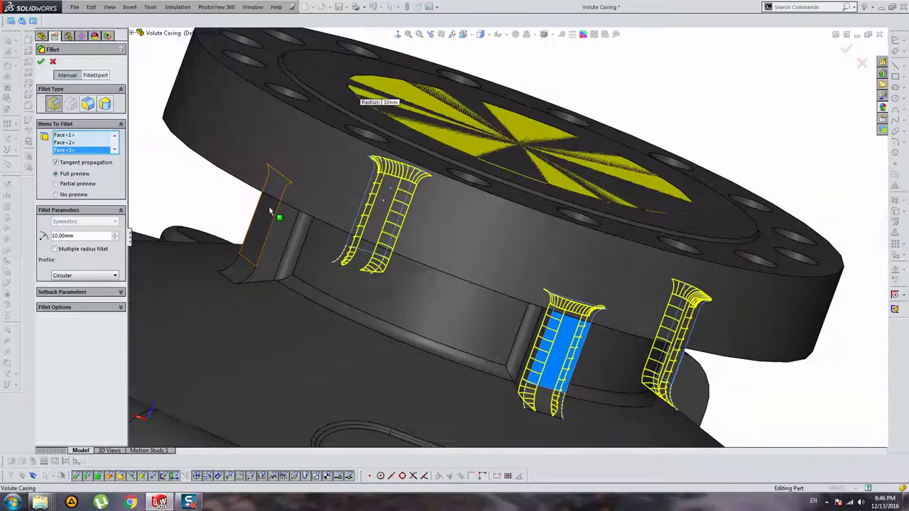
pyautogui.click(270, 212)
pyautogui.moveTo(269, 212)
pyautogui.mouseDown(button='middle')
pyautogui.moveTo(454, 152)
pyautogui.moveTo(526, 147)
pyautogui.moveTo(531, 168)
pyautogui.moveTo(775, 228)
pyautogui.moveTo(659, 240)
pyautogui.mouseUp(button='middle')
pyautogui.scroll(-3, 461, 150)
# Add three circular side-flange edges to the fillet selection
pyautogui.click(523, 162)
pyautogui.scroll(-3, 775, 228)
pyautogui.scroll(3, 659, 239)
pyautogui.scroll(-1, 671, 248)
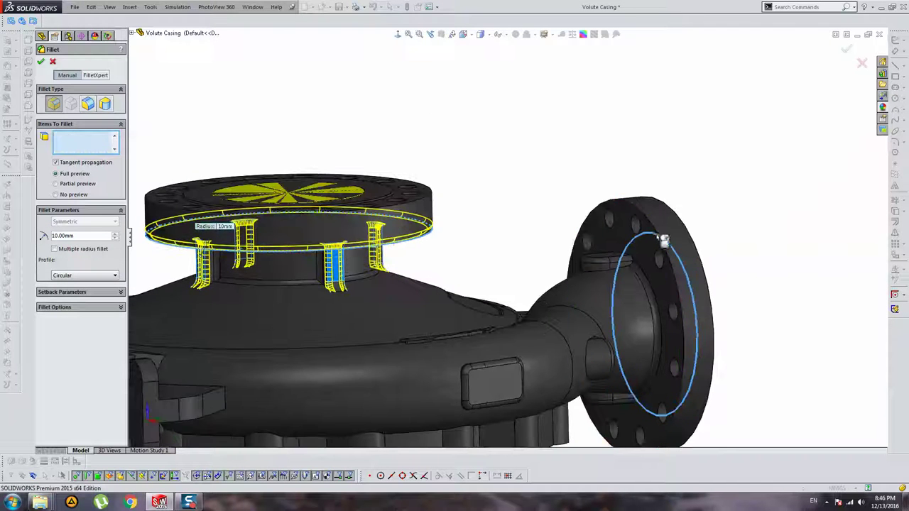
pyautogui.click(663, 240)
pyautogui.scroll(-2, 662, 242)
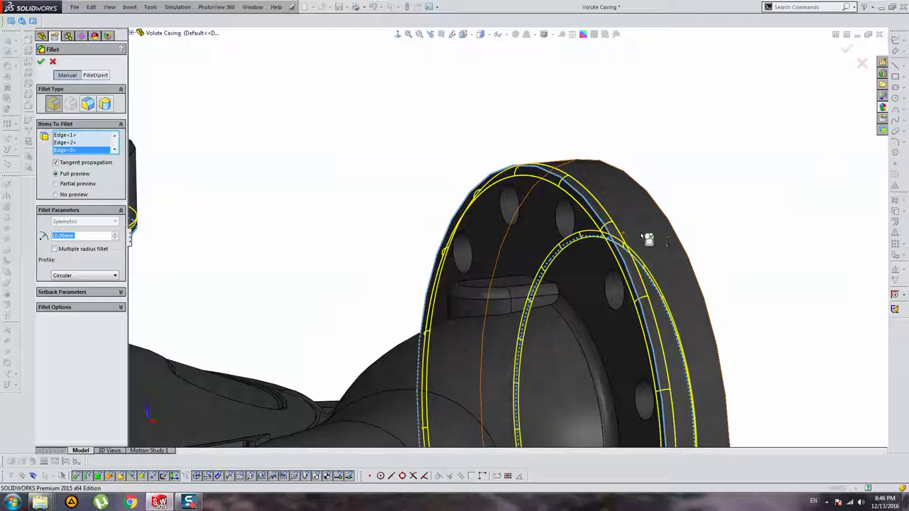
pyautogui.moveTo(649, 237); pyautogui.dragTo(709, 264, button='middle')
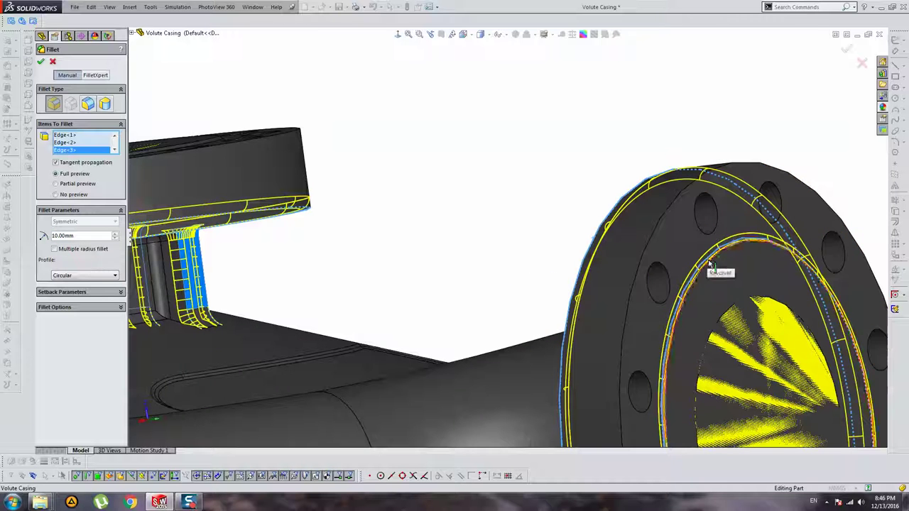
pyautogui.click(708, 264)
pyautogui.scroll(-3, 709, 264)
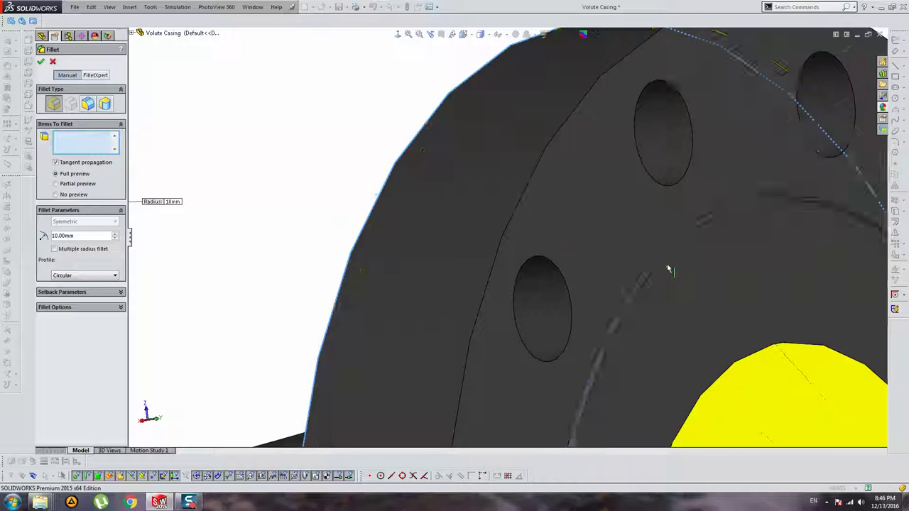
pyautogui.scroll(3, 664, 262)
pyautogui.scroll(2, 671, 252)
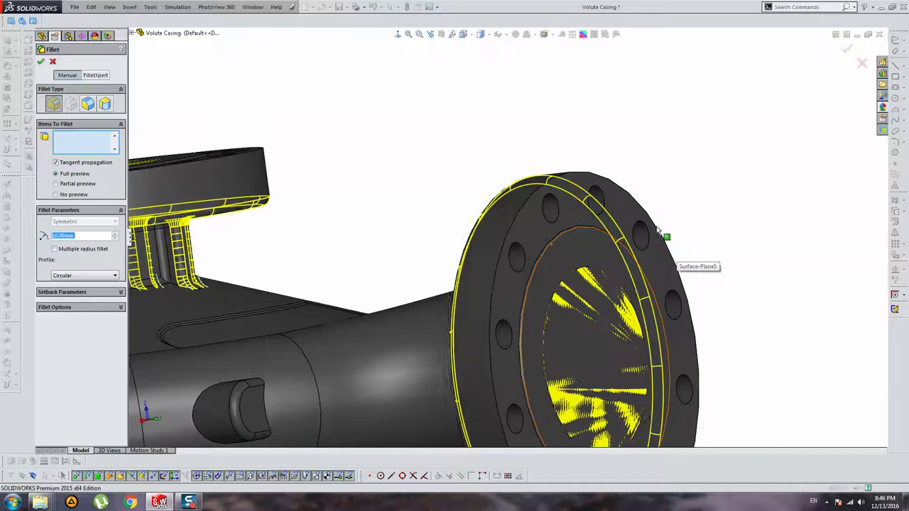
# Cancel the unfinished fillet and bring the raised arrow on the casing side into view
pyautogui.press('Escape')
pyautogui.moveTo(497, 219)
pyautogui.mouseDown(button='middle')
pyautogui.moveTo(601, 280)
pyautogui.moveTo(615, 274)
pyautogui.moveTo(404, 141)
pyautogui.moveTo(458, 316)
pyautogui.moveTo(366, 365)
pyautogui.moveTo(507, 284)
pyautogui.moveTo(574, 260)
pyautogui.moveTo(507, 267)
pyautogui.moveTo(495, 239)
pyautogui.moveTo(513, 250)
pyautogui.moveTo(594, 192)
pyautogui.moveTo(673, 245)
pyautogui.mouseUp(button='middle')
pyautogui.scroll(-3, 367, 364)
pyautogui.scroll(-3, 507, 268)
pyautogui.scroll(3, 495, 240)
pyautogui.scroll(-5, 594, 192)
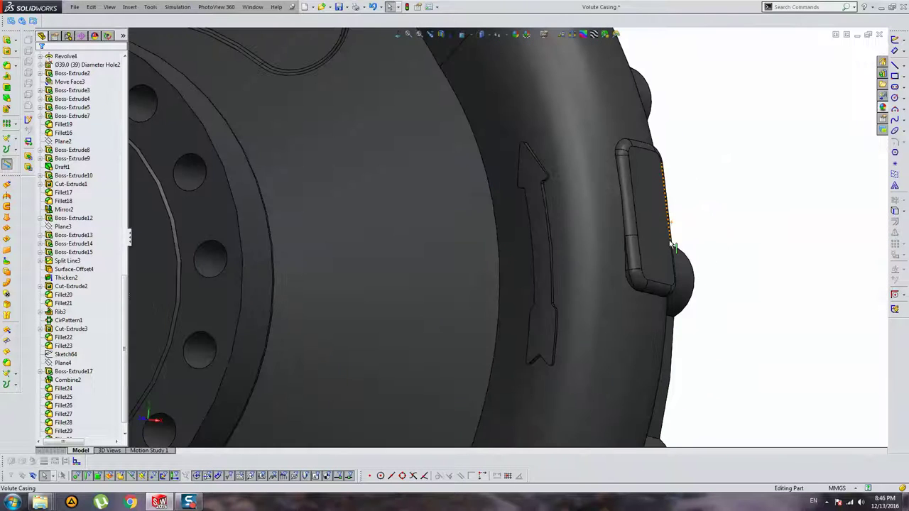
# Fillet the raised arrow (Thicken2) face at 3 mm, then fillet its tail edge
pyautogui.click(541, 216)
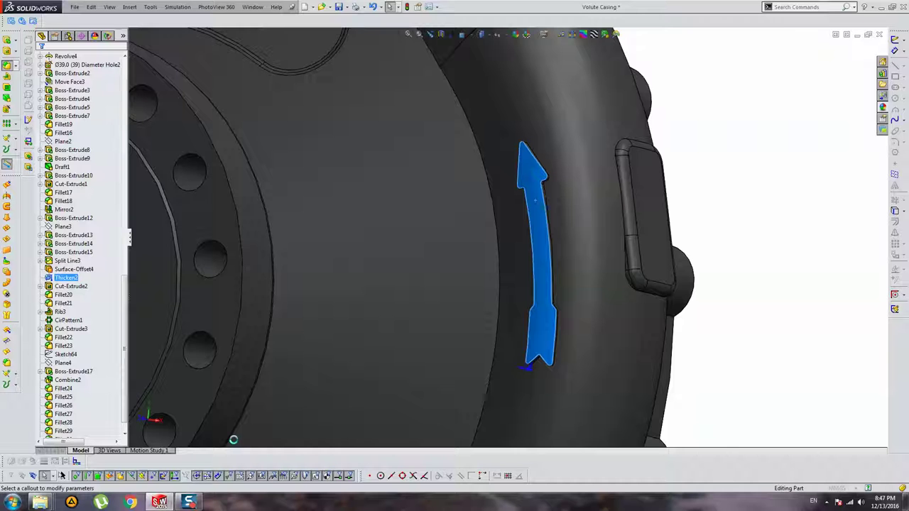
pyautogui.click(234, 444)
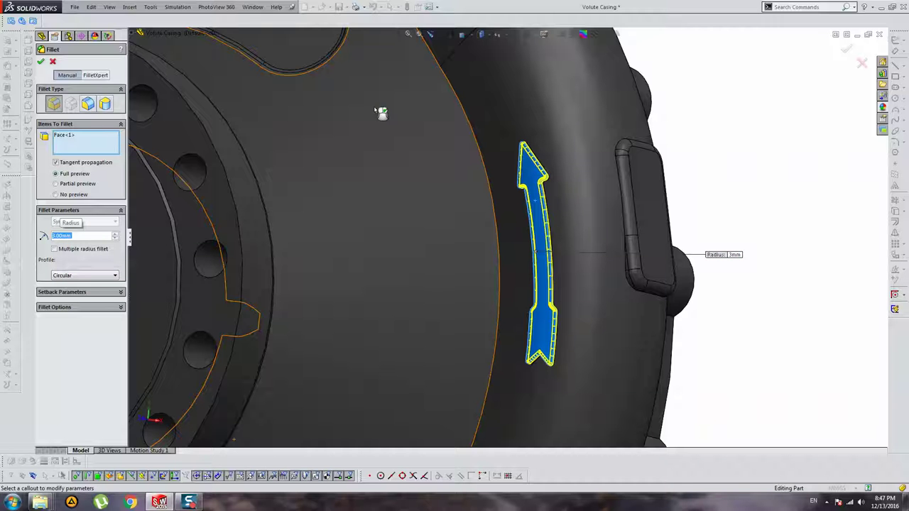
pyautogui.press('Return')
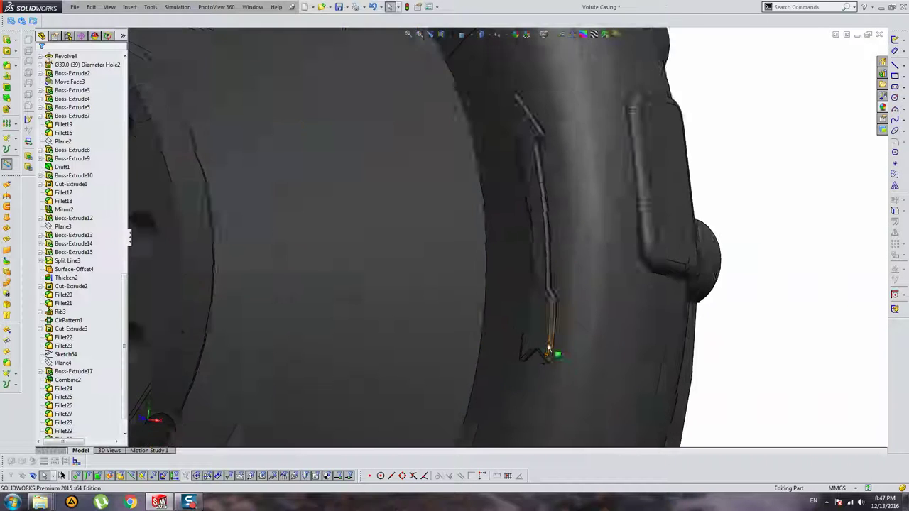
pyautogui.scroll(-3, 496, 348)
pyautogui.scroll(-3, 492, 334)
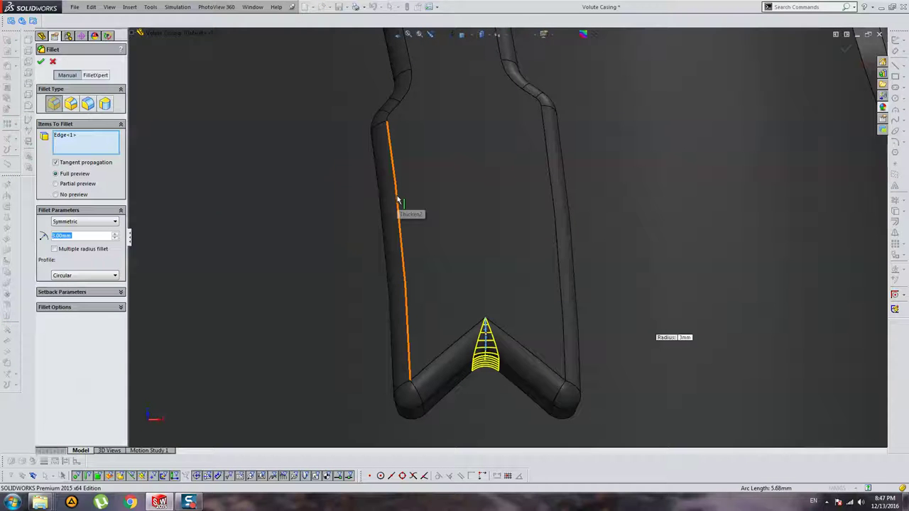
pyautogui.press('Return')
pyautogui.scroll(3, 440, 205)
pyautogui.scroll(3, 490, 170)
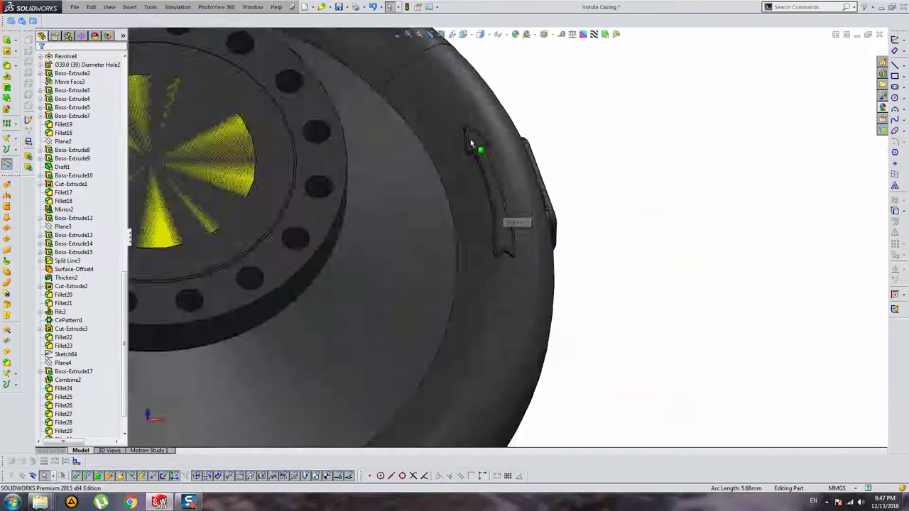
pyautogui.scroll(5, 466, 207)
pyautogui.scroll(3, 466, 206)
pyautogui.moveTo(483, 227)
pyautogui.mouseDown(button='middle')
pyautogui.moveTo(575, 244)
pyautogui.moveTo(523, 252)
pyautogui.mouseUp(button='middle')
pyautogui.scroll(-3, 497, 241)
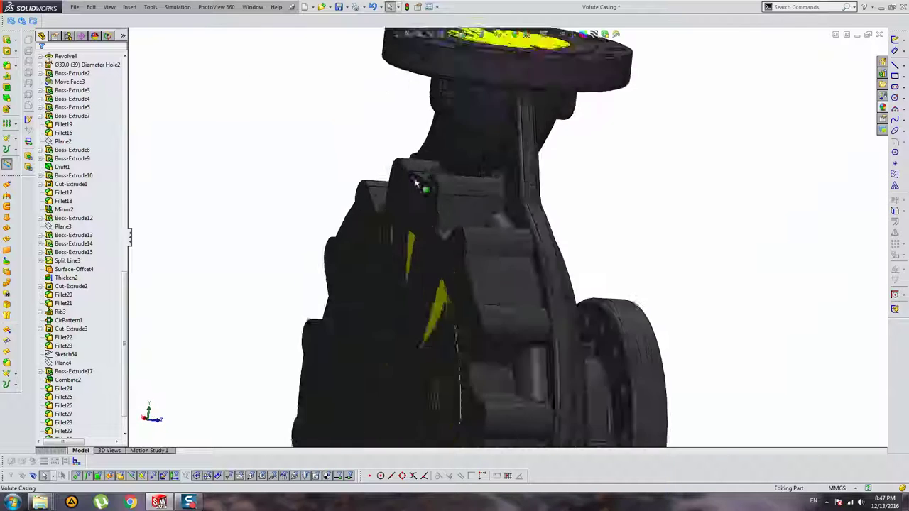
pyautogui.scroll(-3, 455, 228)
pyautogui.scroll(5, 512, 250)
pyautogui.scroll(-2, 480, 212)
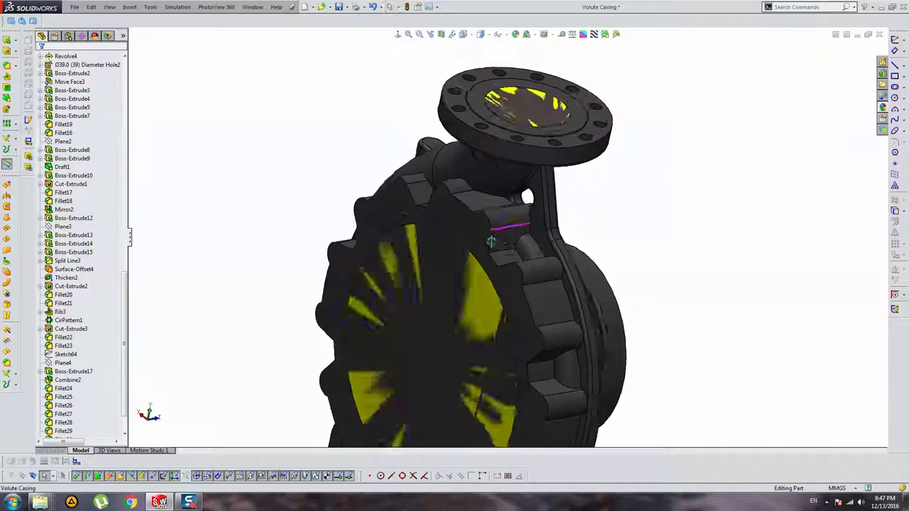
pyautogui.scroll(-4, 485, 213)
pyautogui.scroll(4, 582, 289)
pyautogui.scroll(-2, 578, 284)
pyautogui.scroll(-3, 578, 283)
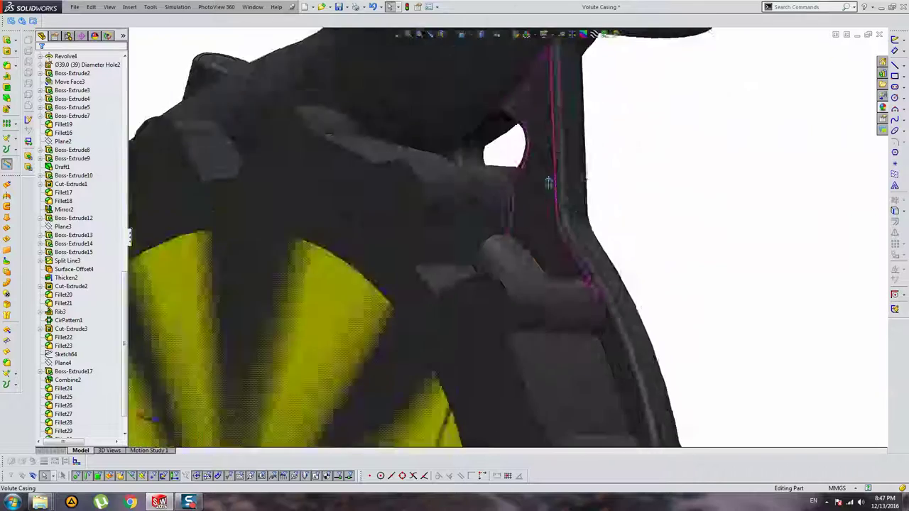
pyautogui.scroll(-3, 480, 190)
pyautogui.scroll(3, 542, 230)
pyautogui.scroll(3, 528, 260)
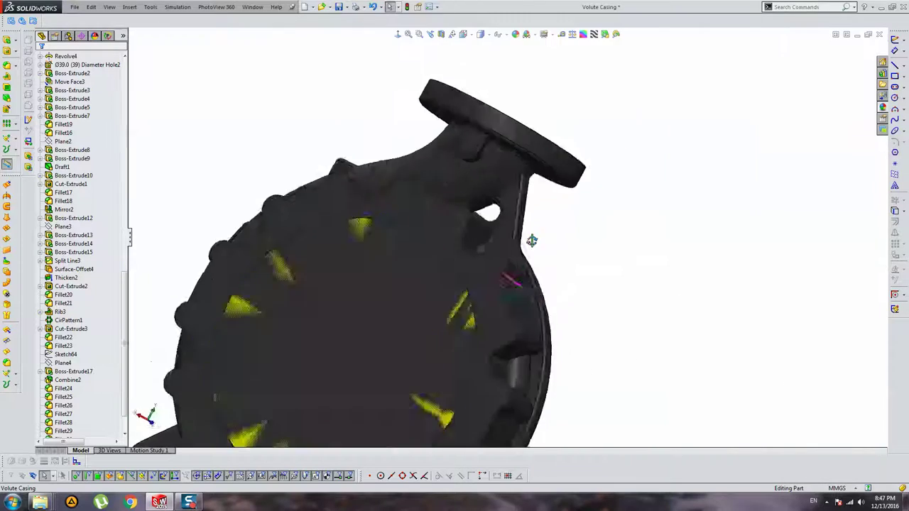
pyautogui.scroll(3, 459, 300)
pyautogui.moveTo(458, 300)
pyautogui.mouseDown(button='middle')
pyautogui.moveTo(416, 352)
pyautogui.moveTo(454, 310)
pyautogui.mouseUp(button='middle')
pyautogui.scroll(-5, 416, 352)
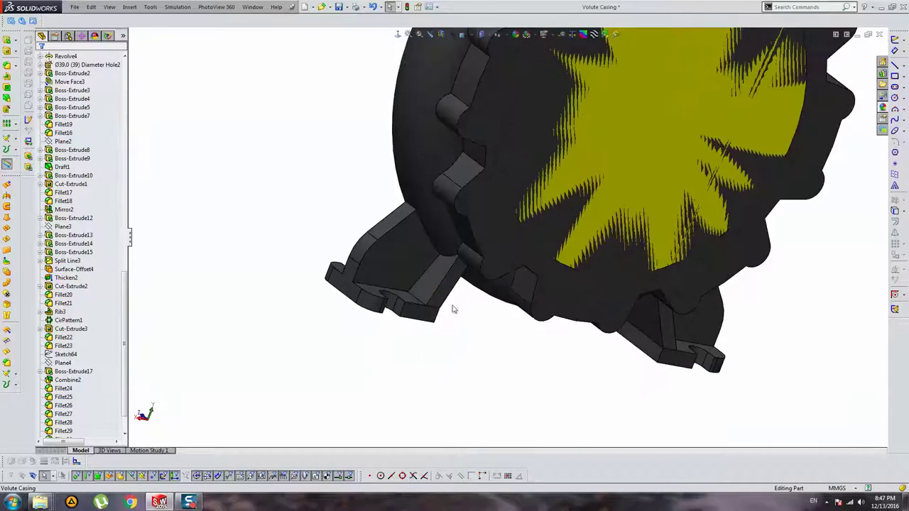
pyautogui.scroll(-3, 461, 284)
pyautogui.scroll(-3, 473, 246)
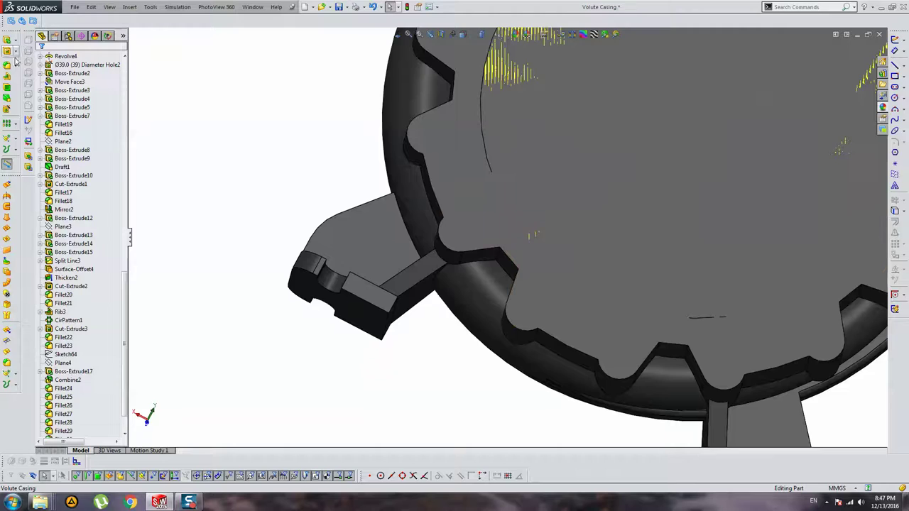
# Start a fillet on a rib-to-body junction edge with a 30 mm radius
pyautogui.hotkey('ctrl', 'f')
pyautogui.scroll(-2, 506, 258)
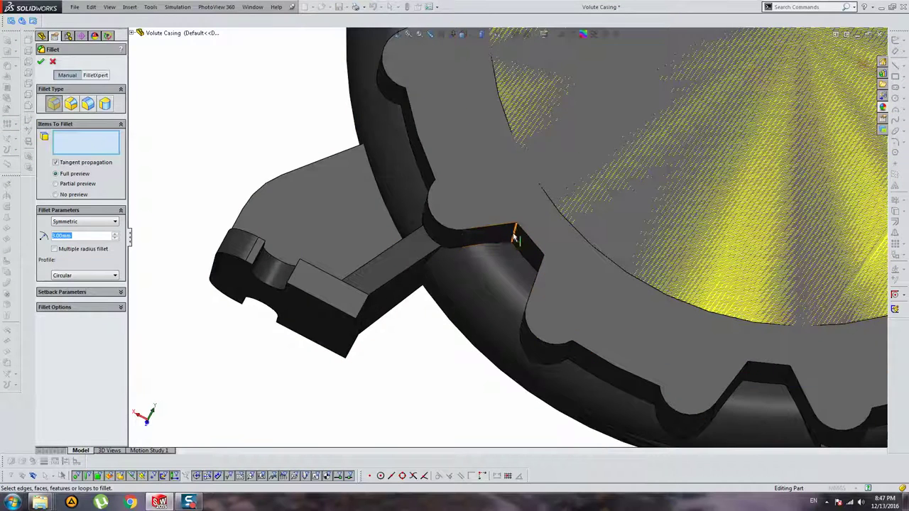
pyautogui.click(514, 237)
pyautogui.moveTo(514, 236); pyautogui.dragTo(548, 268, button='middle')
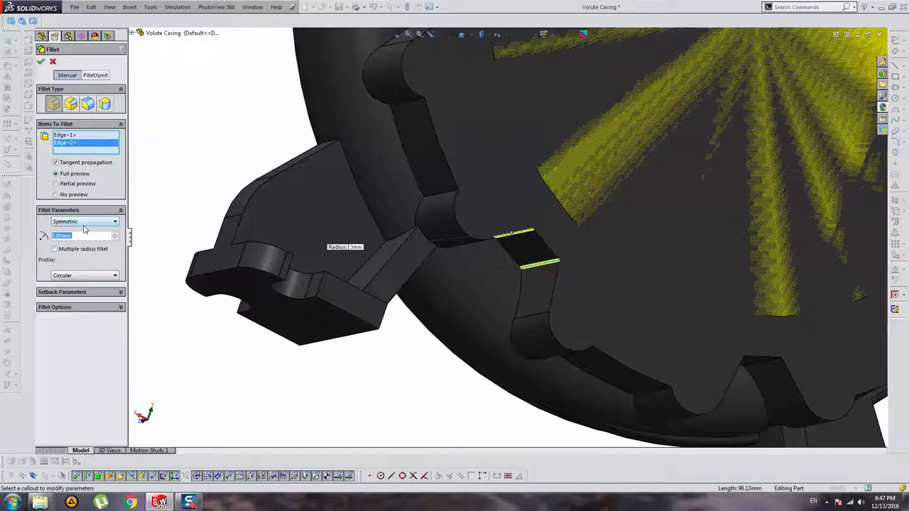
pyautogui.write('1030')
pyautogui.press('Return')
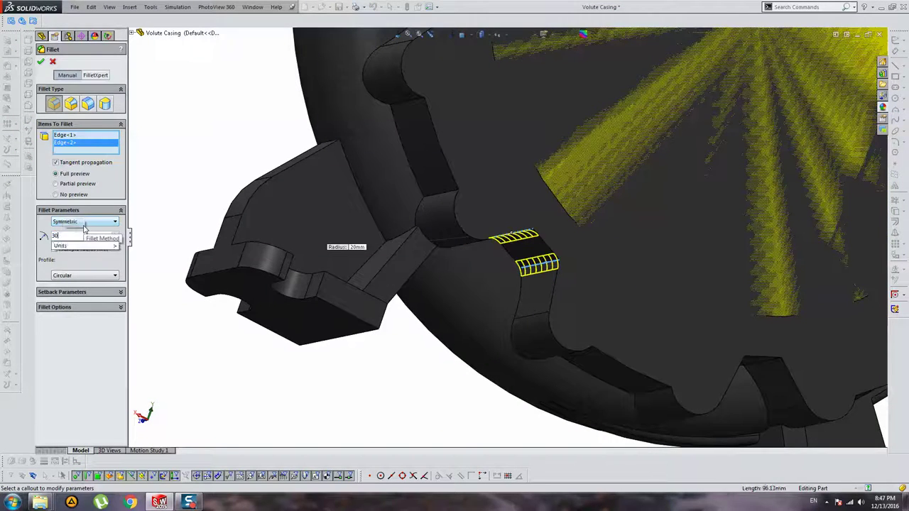
# Clear all fillet selections and set the selection filter to edges only
pyautogui.moveTo(540, 298); pyautogui.dragTo(572, 319, button='middle')
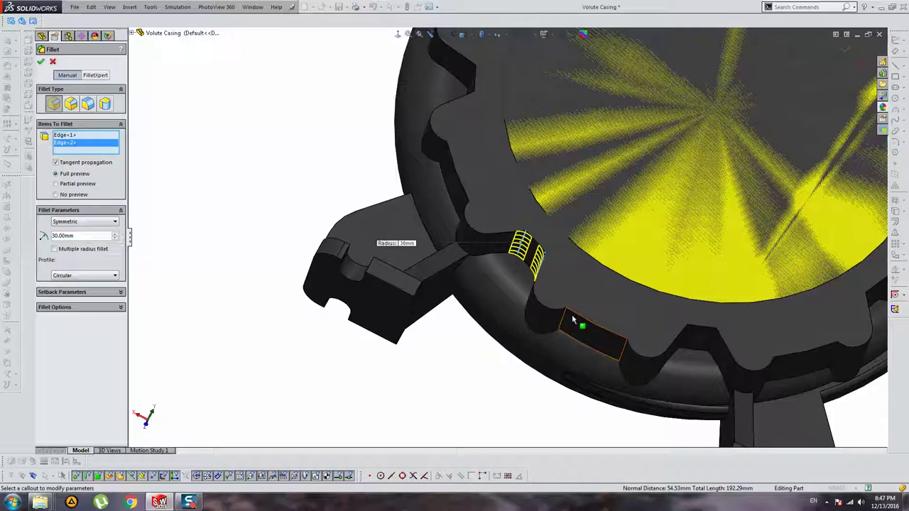
pyautogui.click(563, 316)
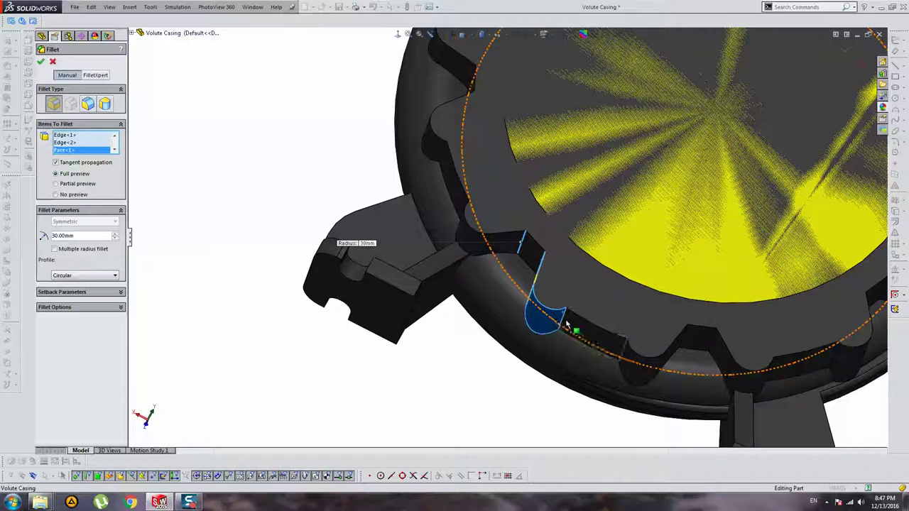
pyautogui.click(558, 323)
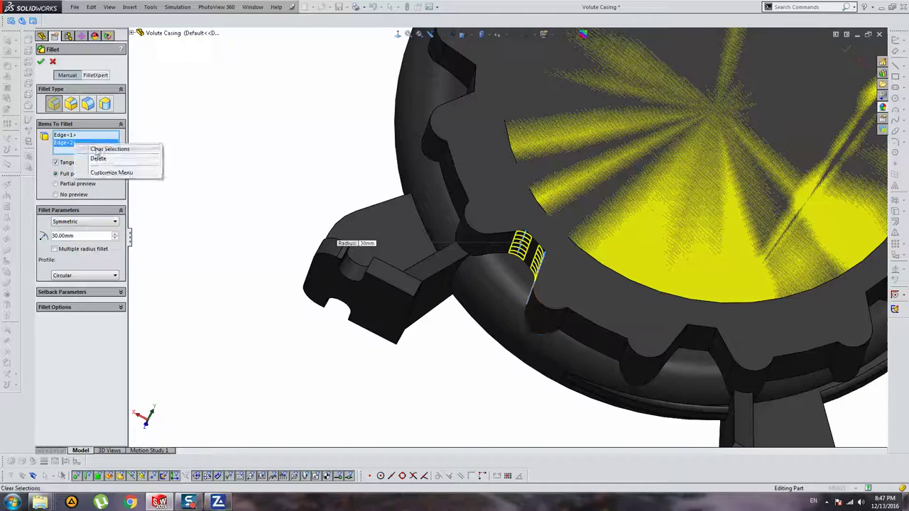
pyautogui.click(469, 346)
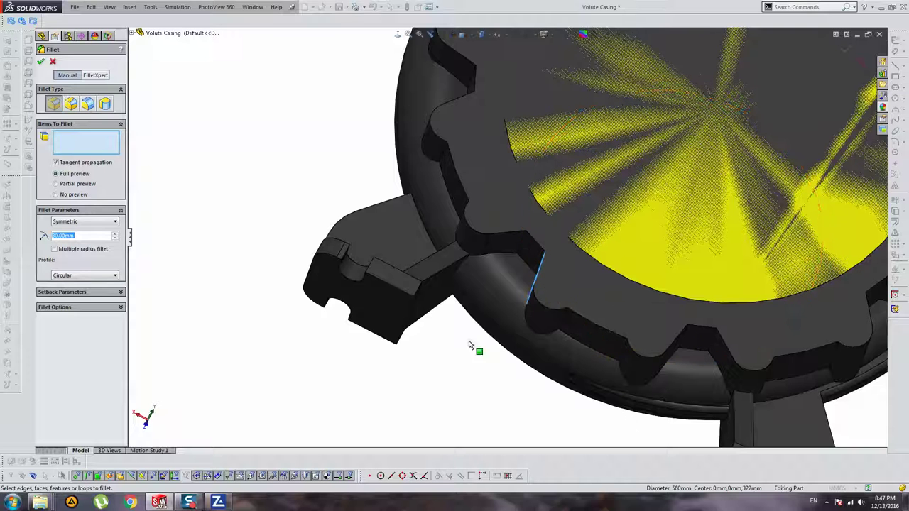
pyautogui.click(99, 477)
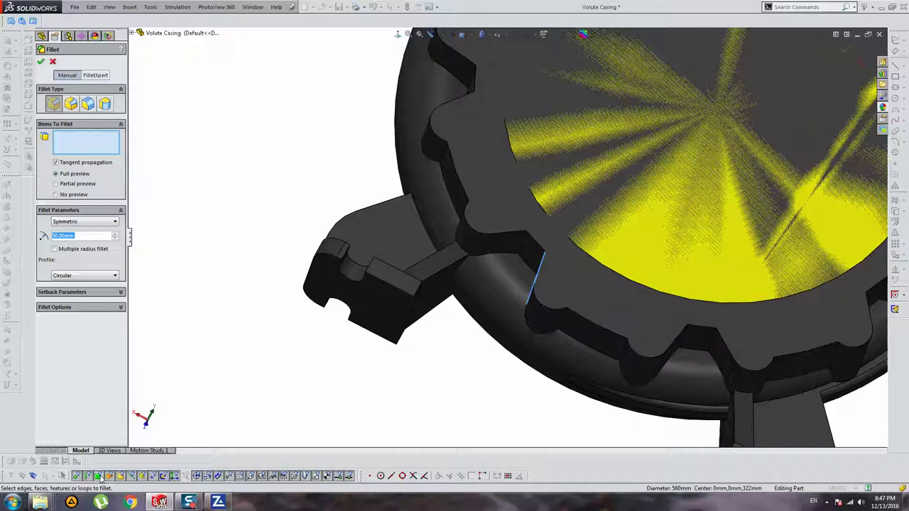
pyautogui.click(569, 331)
pyautogui.click(577, 333)
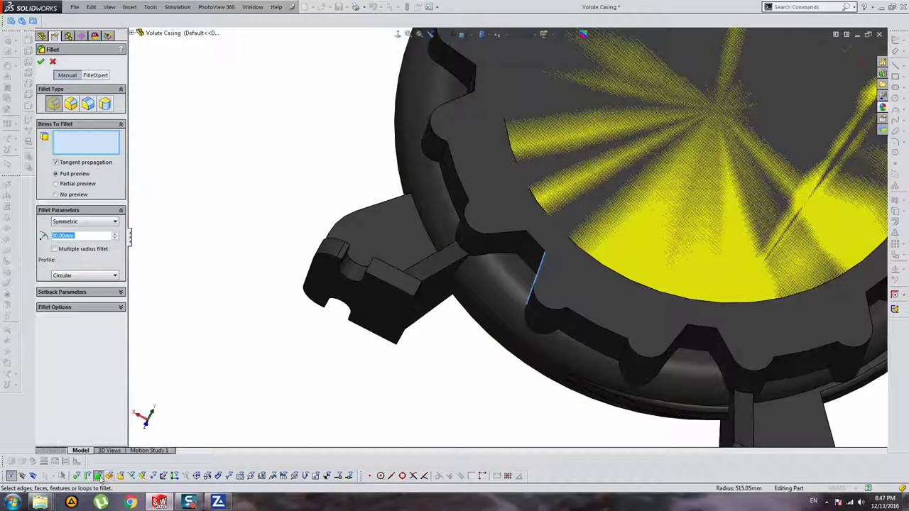
pyautogui.click(87, 475)
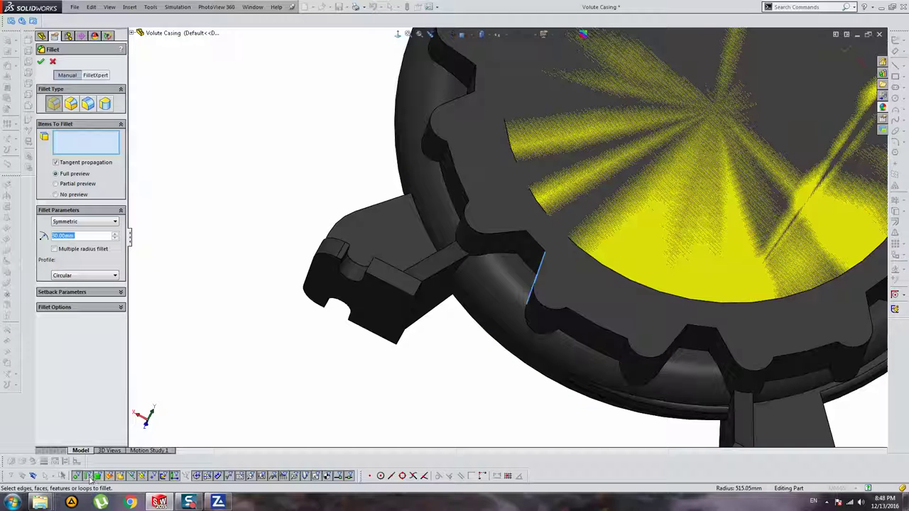
# Select the first rib-to-body junction edges, including both sides of one rib, for the 30 mm fillet
pyautogui.click(572, 328)
pyautogui.moveTo(633, 361); pyautogui.dragTo(721, 351, button='middle')
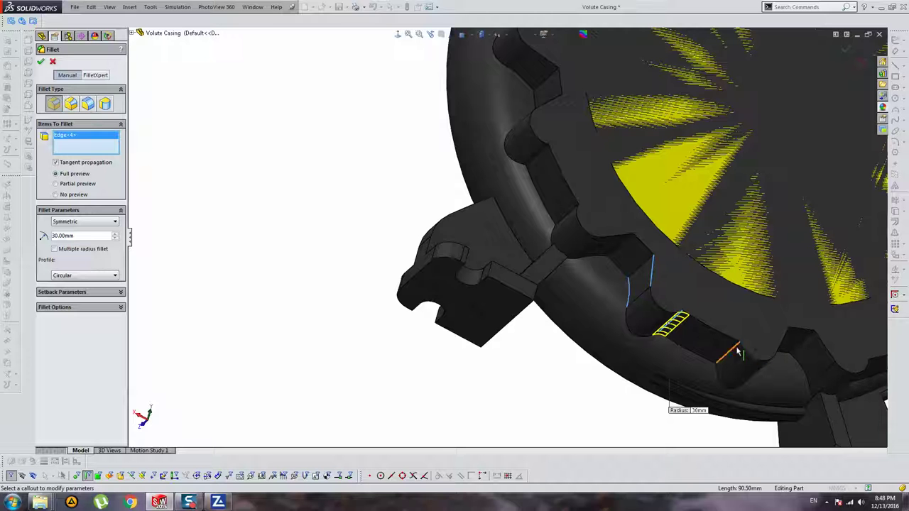
pyautogui.click(728, 353)
pyautogui.click(646, 261)
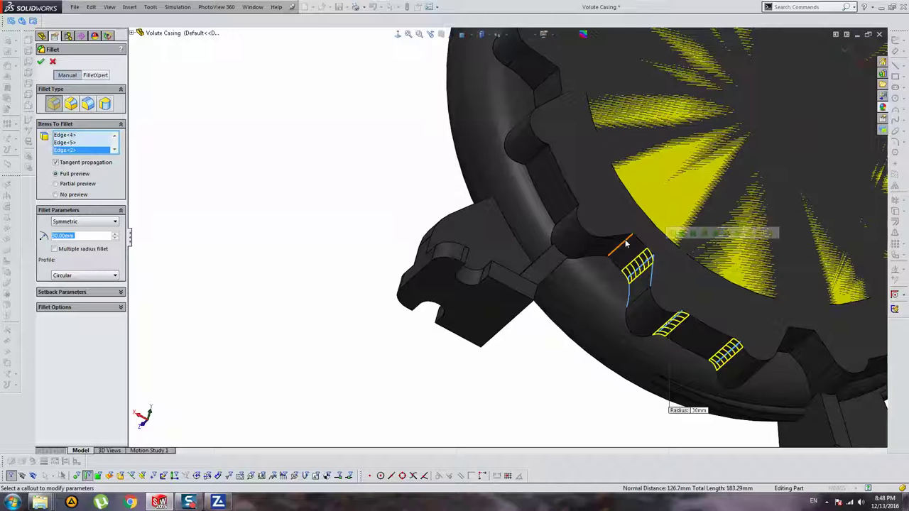
pyautogui.scroll(4, 624, 254)
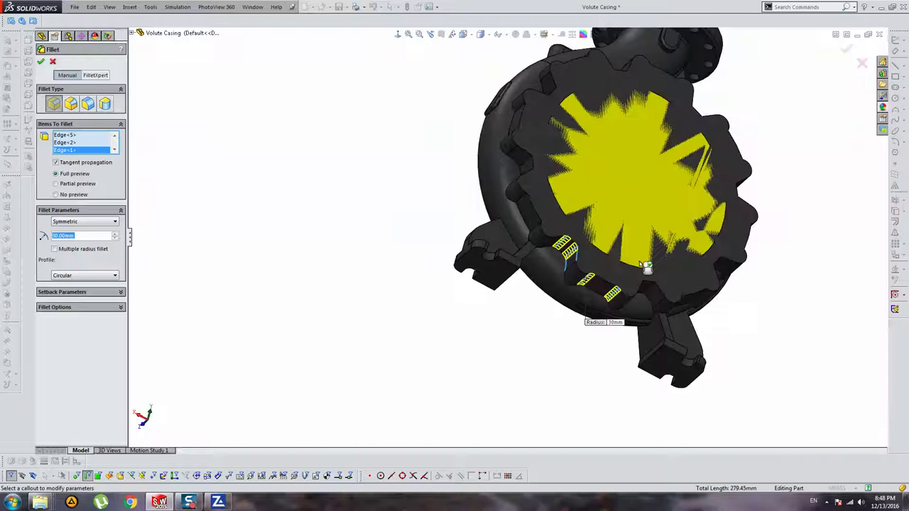
pyautogui.moveTo(602, 251); pyautogui.dragTo(568, 259, button='middle')
pyautogui.scroll(-5, 528, 244)
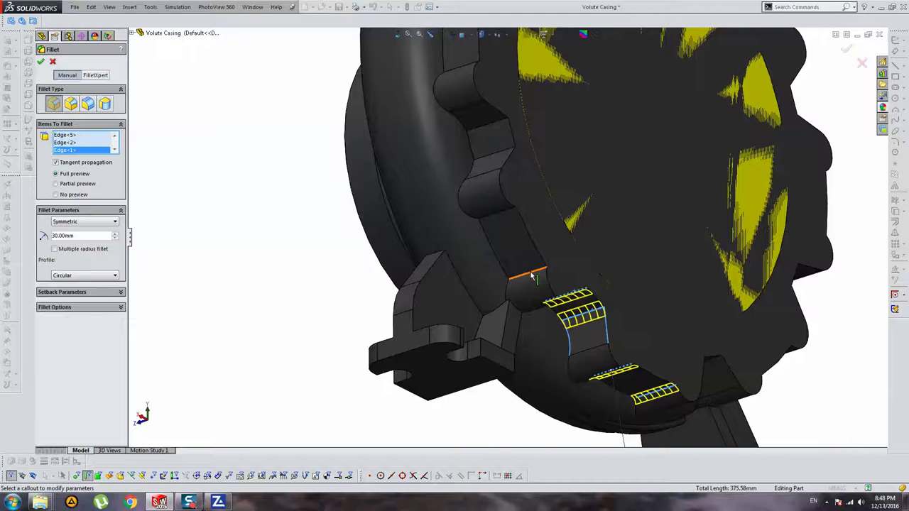
pyautogui.click(532, 272)
pyautogui.moveTo(508, 189); pyautogui.dragTo(489, 185, button='middle')
pyautogui.click(488, 188)
pyautogui.moveTo(489, 188); pyautogui.dragTo(520, 226, button='middle')
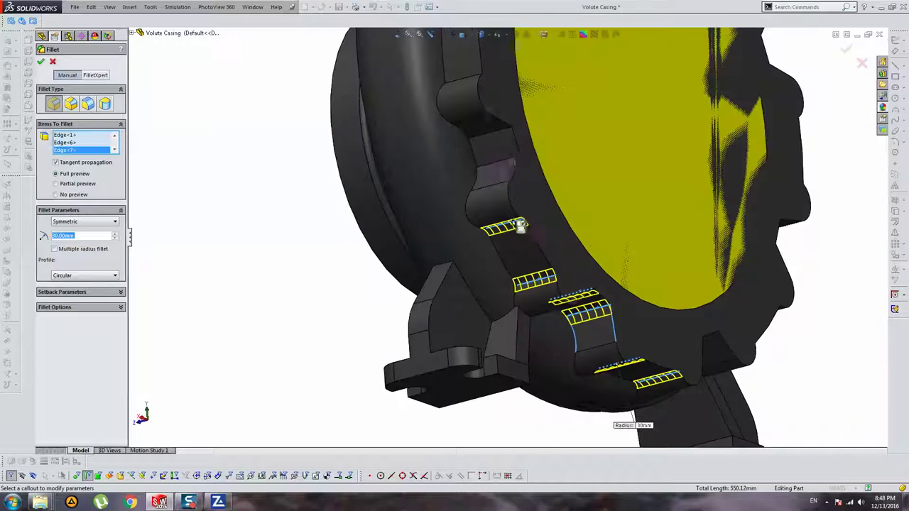
pyautogui.click(513, 164)
pyautogui.click(497, 157)
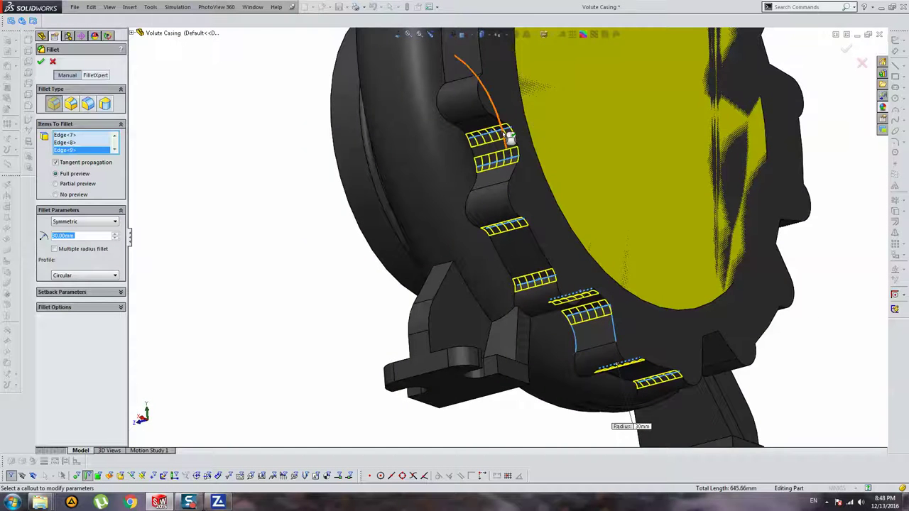
pyautogui.moveTo(511, 139)
pyautogui.mouseDown(button='middle')
pyautogui.moveTo(499, 159)
pyautogui.moveTo(510, 165)
pyautogui.mouseUp(button='middle')
pyautogui.click(495, 206)
pyautogui.click(499, 157)
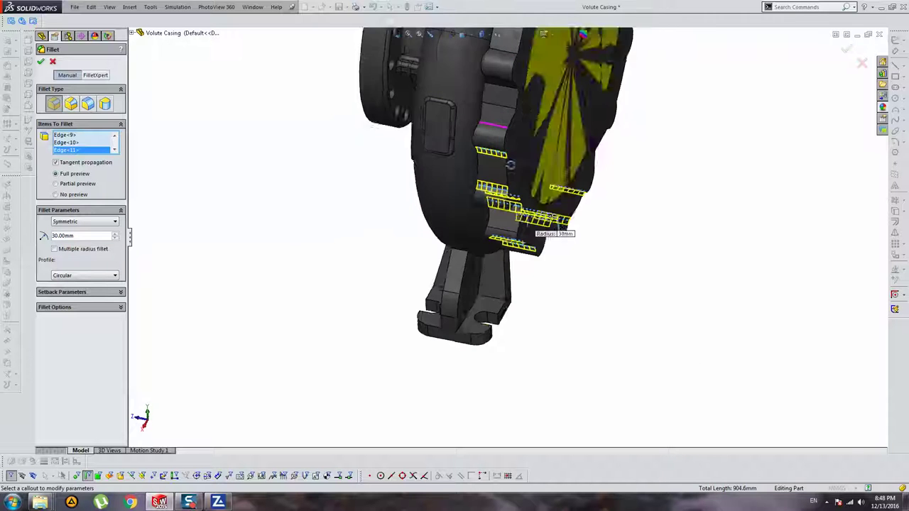
# Add further rib-to-body edges around the upper casing rim to the fillet selection
pyautogui.scroll(-3, 510, 164)
pyautogui.scroll(-2, 490, 158)
pyautogui.click(483, 149)
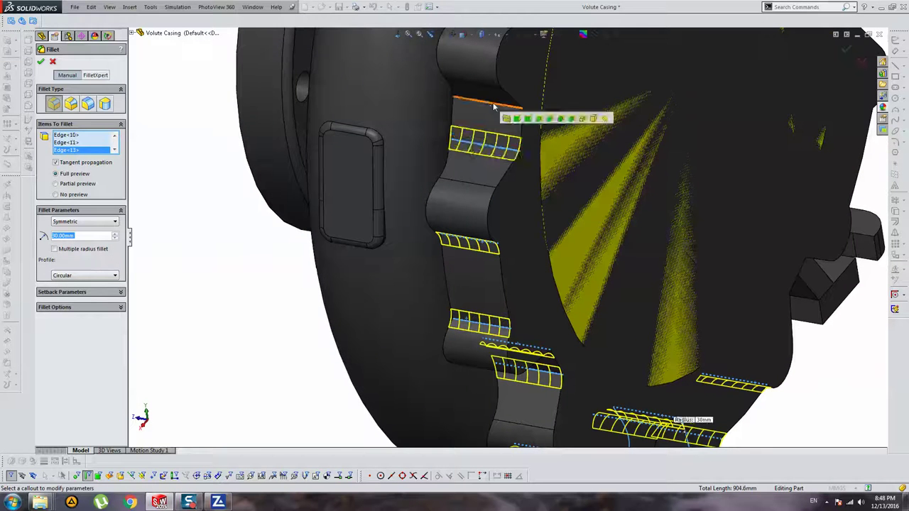
pyautogui.scroll(3, 490, 141)
pyautogui.moveTo(490, 142); pyautogui.dragTo(502, 136, button='middle')
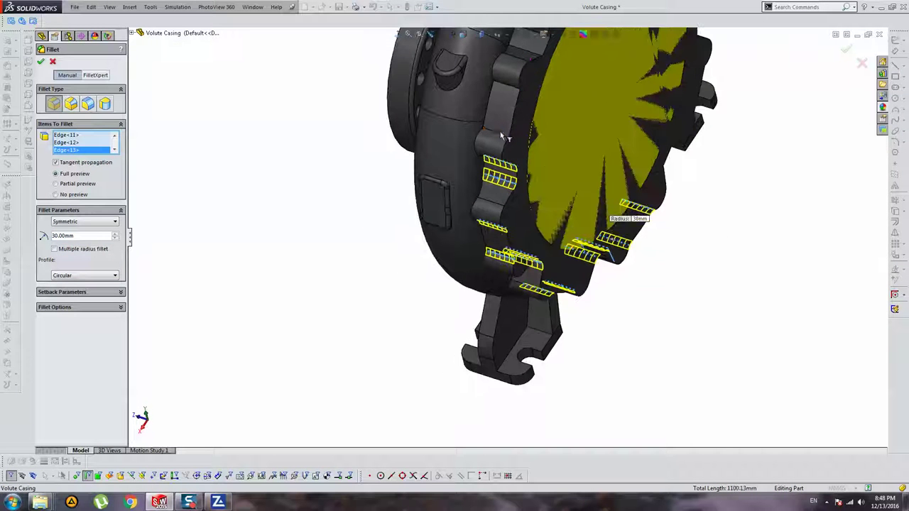
pyautogui.click(501, 137)
pyautogui.scroll(-3, 497, 247)
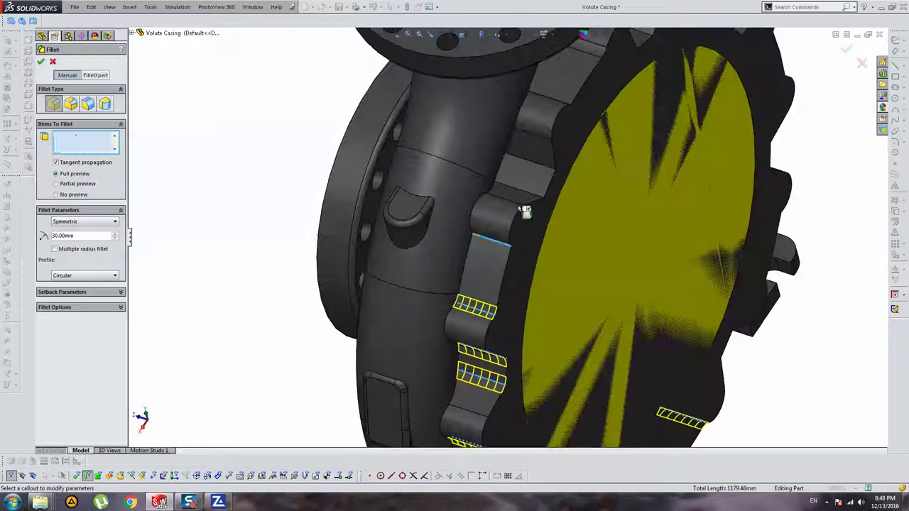
pyautogui.click(525, 211)
pyautogui.click(544, 158)
pyautogui.moveTo(545, 158)
pyautogui.mouseDown(button='middle')
pyautogui.moveTo(557, 115)
pyautogui.moveTo(542, 144)
pyautogui.mouseUp(button='middle')
pyautogui.click(540, 139)
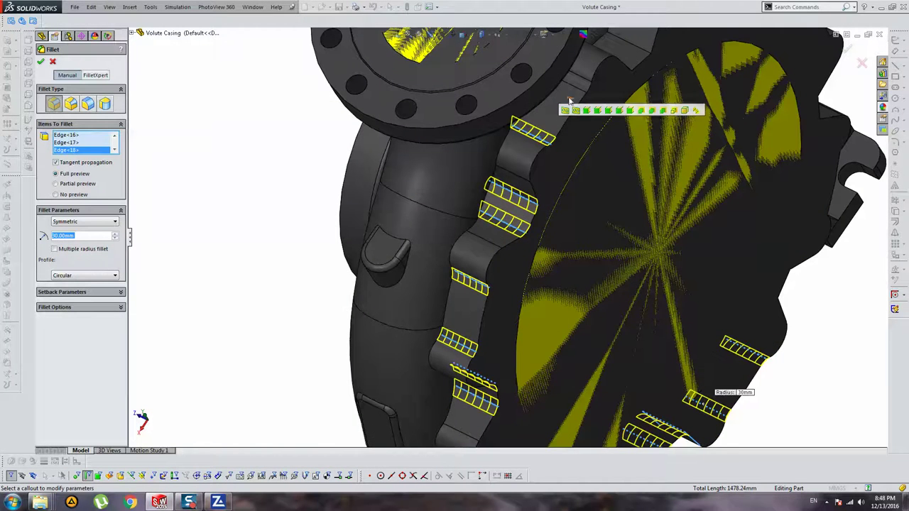
pyautogui.moveTo(578, 97)
pyautogui.mouseDown(button='middle')
pyautogui.moveTo(557, 55)
pyautogui.moveTo(577, 111)
pyautogui.moveTo(639, 138)
pyautogui.mouseUp(button='middle')
pyautogui.scroll(-3, 578, 111)
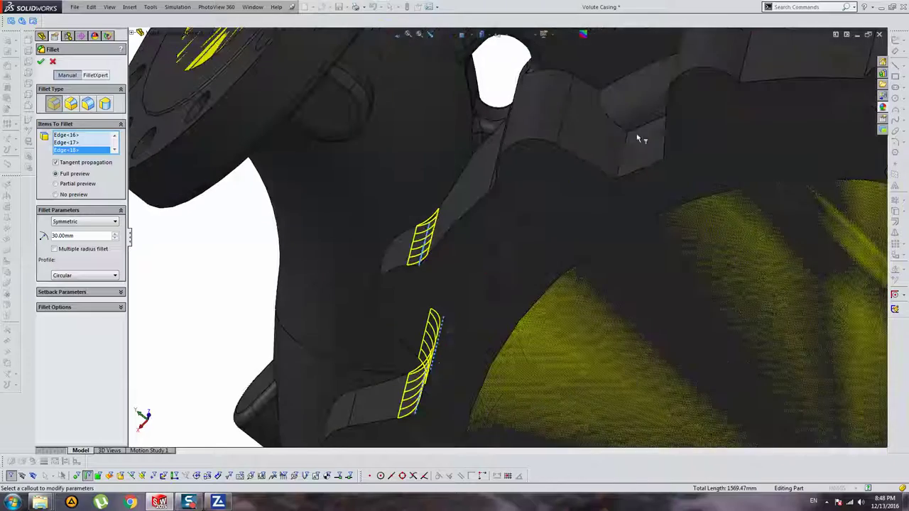
pyautogui.click(637, 139)
pyautogui.scroll(3, 637, 139)
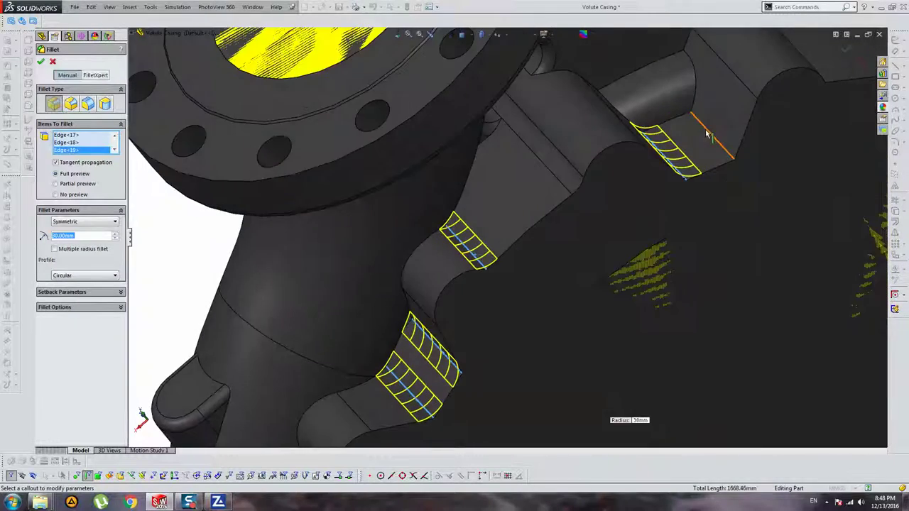
pyautogui.click(704, 135)
pyautogui.scroll(4, 746, 210)
pyautogui.scroll(-5, 632, 177)
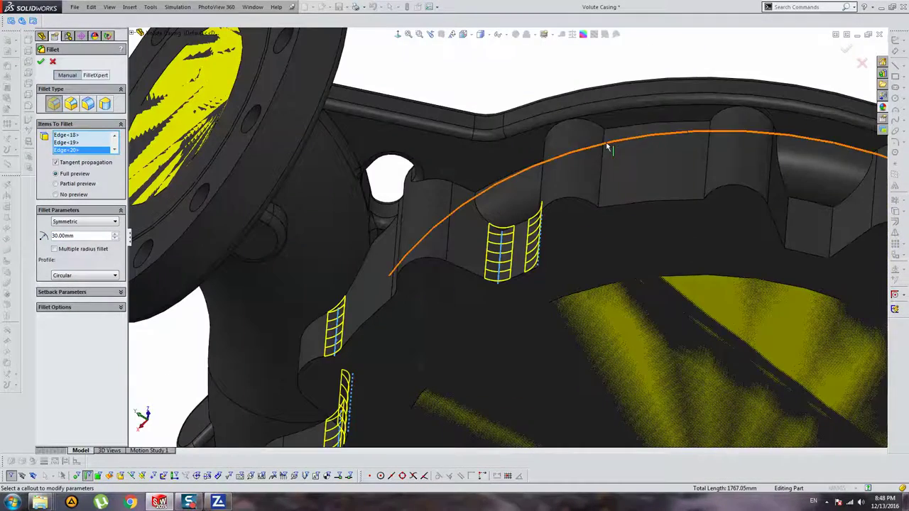
pyautogui.click(602, 147)
pyautogui.click(710, 173)
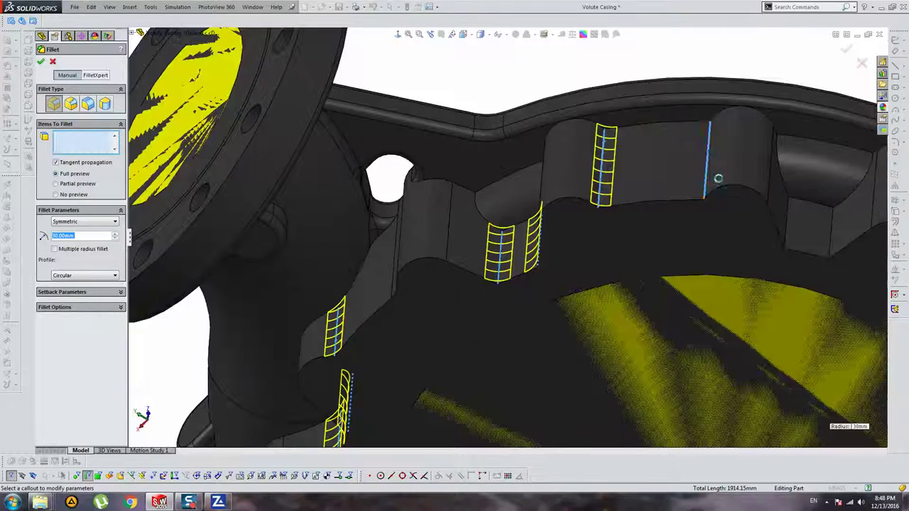
pyautogui.scroll(-3, 719, 213)
pyautogui.click(714, 212)
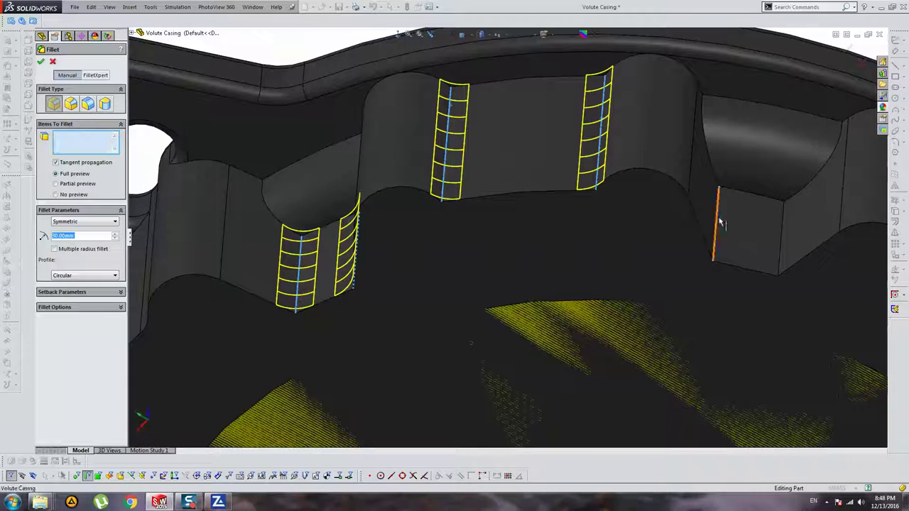
pyautogui.click(782, 221)
pyautogui.scroll(5, 790, 223)
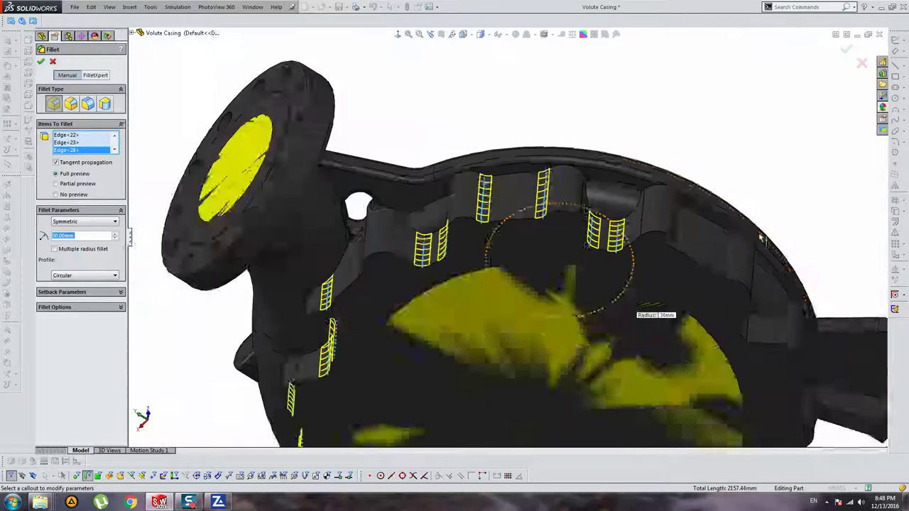
# Pick the last inner rib junction edges and apply the 30 mm fillet to all 33 edges
pyautogui.moveTo(553, 284); pyautogui.dragTo(633, 238, button='middle')
pyautogui.scroll(-5, 648, 220)
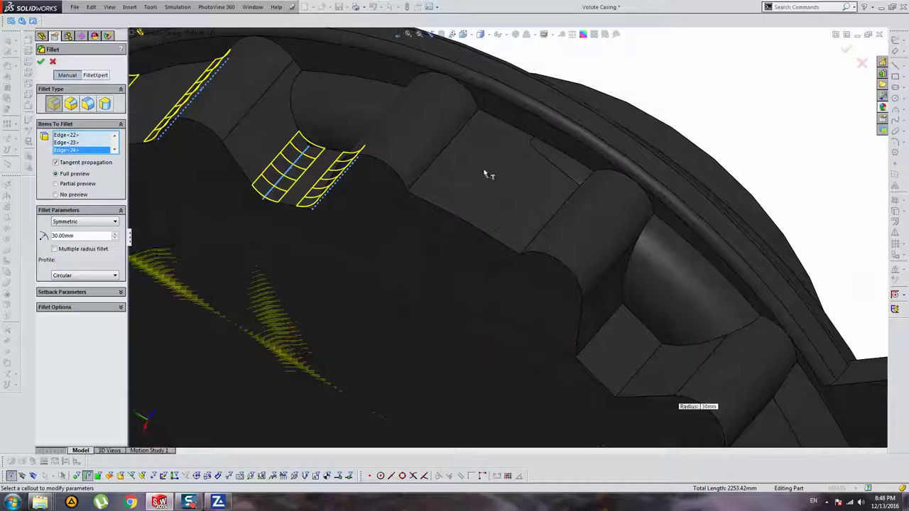
pyautogui.click(460, 139)
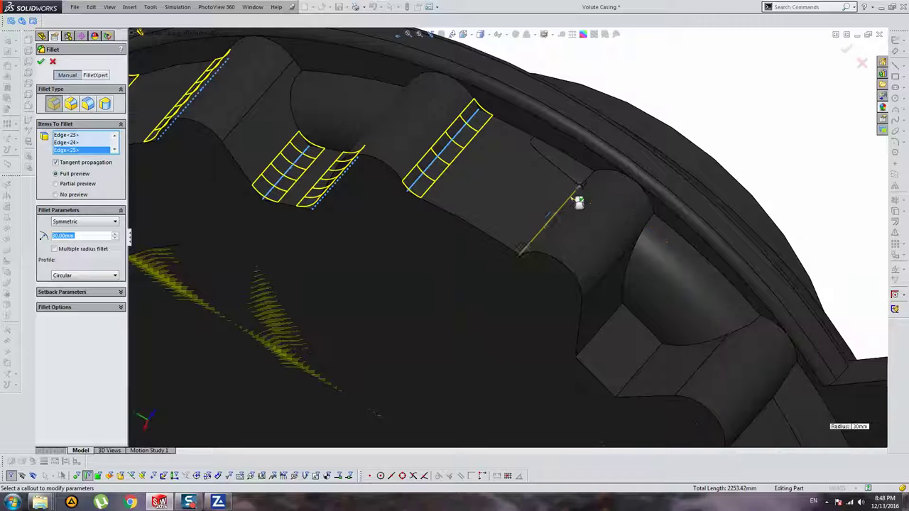
pyautogui.click(578, 202)
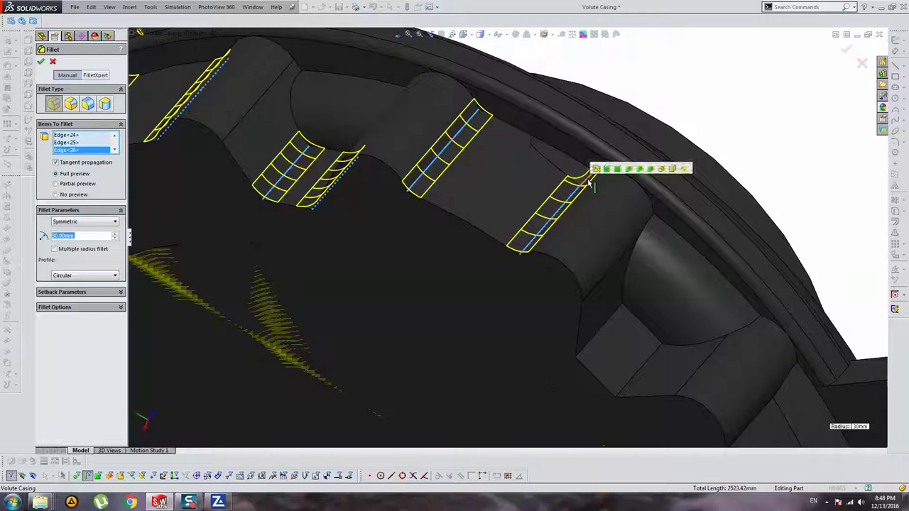
pyautogui.click(588, 183)
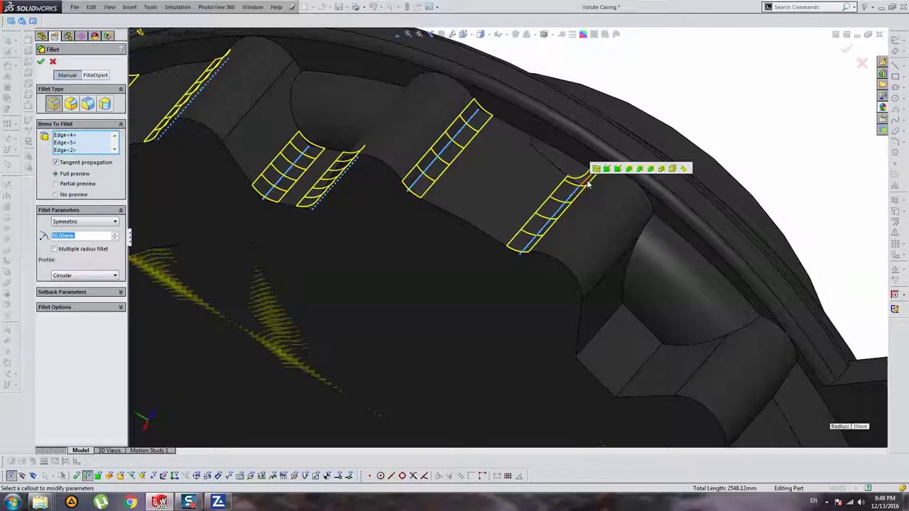
pyautogui.moveTo(610, 249); pyautogui.dragTo(529, 288, button='middle')
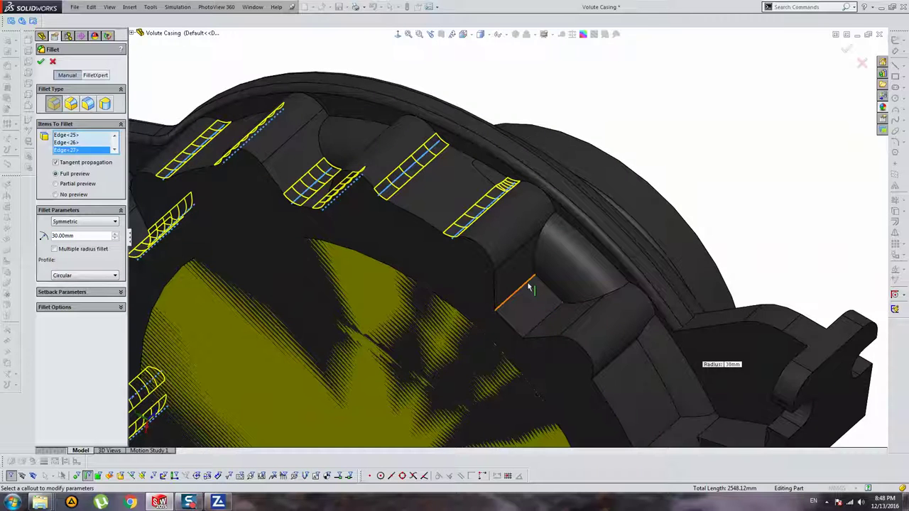
pyautogui.click(529, 288)
pyautogui.click(539, 319)
pyautogui.moveTo(540, 319); pyautogui.dragTo(550, 192, button='middle')
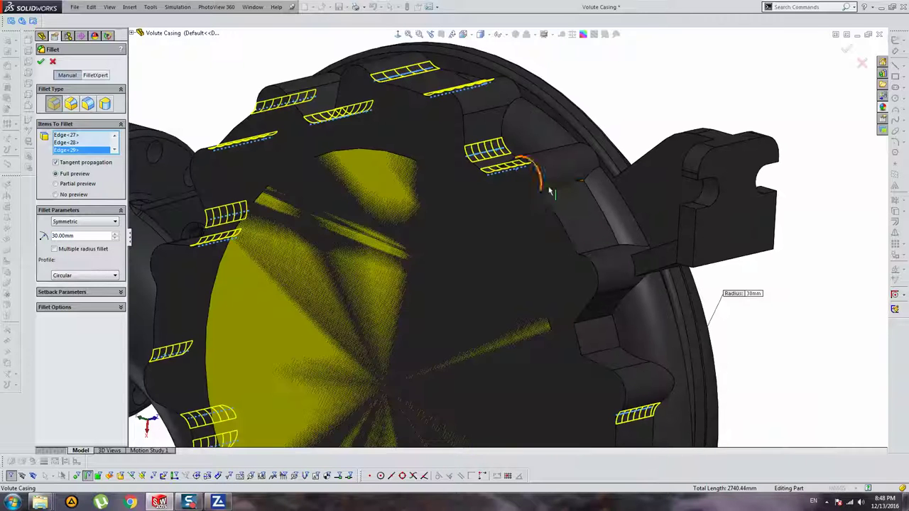
pyautogui.click(559, 192)
pyautogui.moveTo(608, 243); pyautogui.dragTo(603, 254, button='middle')
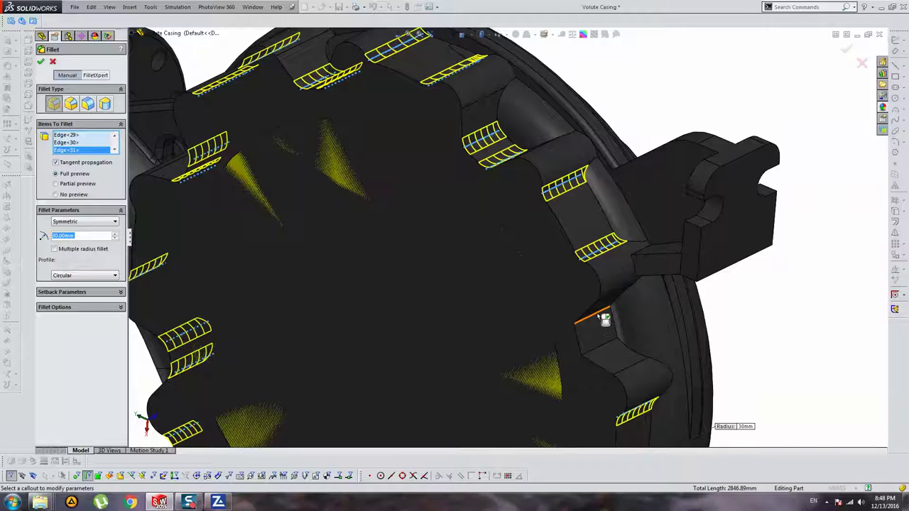
pyautogui.click(604, 319)
pyautogui.click(612, 349)
pyautogui.scroll(5, 625, 305)
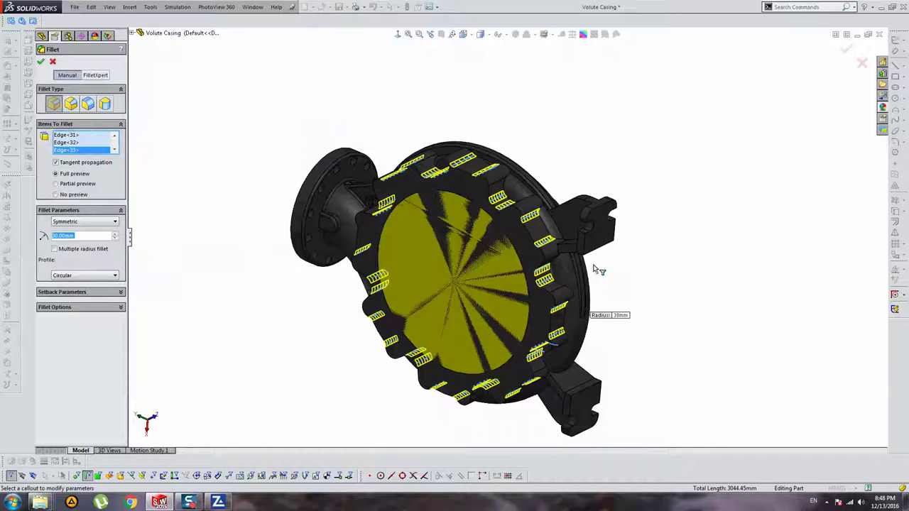
pyautogui.moveTo(598, 263)
pyautogui.mouseDown(button='middle')
pyautogui.moveTo(711, 193)
pyautogui.moveTo(486, 254)
pyautogui.moveTo(629, 247)
pyautogui.mouseUp(button='middle')
pyautogui.press('Return')
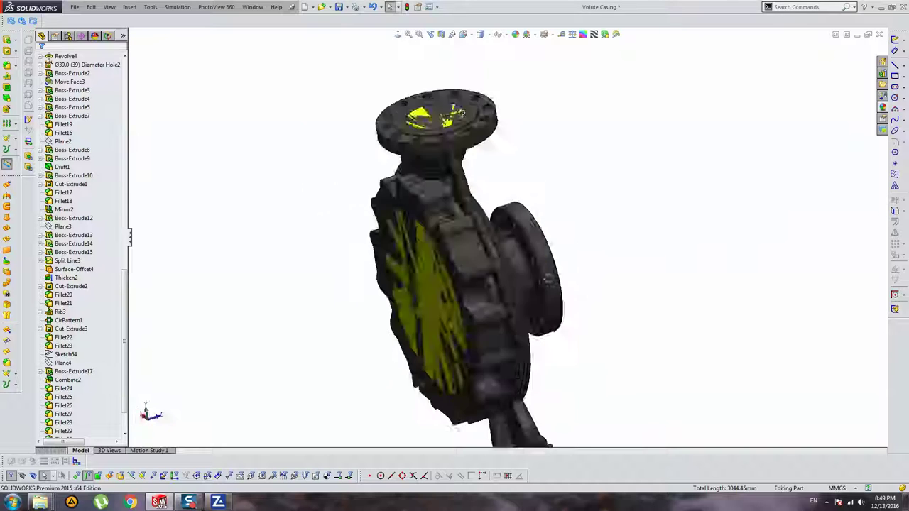
pyautogui.moveTo(516, 201)
pyautogui.mouseDown(button='middle')
pyautogui.moveTo(602, 229)
pyautogui.moveTo(391, 228)
pyautogui.mouseUp(button='middle')
pyautogui.scroll(3, 602, 229)
pyautogui.scroll(-3, 509, 224)
pyautogui.scroll(-5, 509, 225)
pyautogui.scroll(-2, 374, 175)
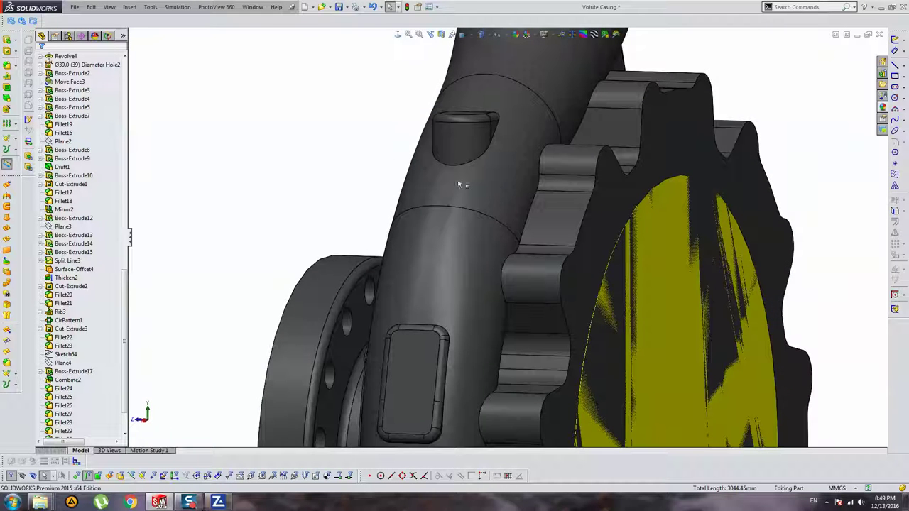
pyautogui.click(8, 65)
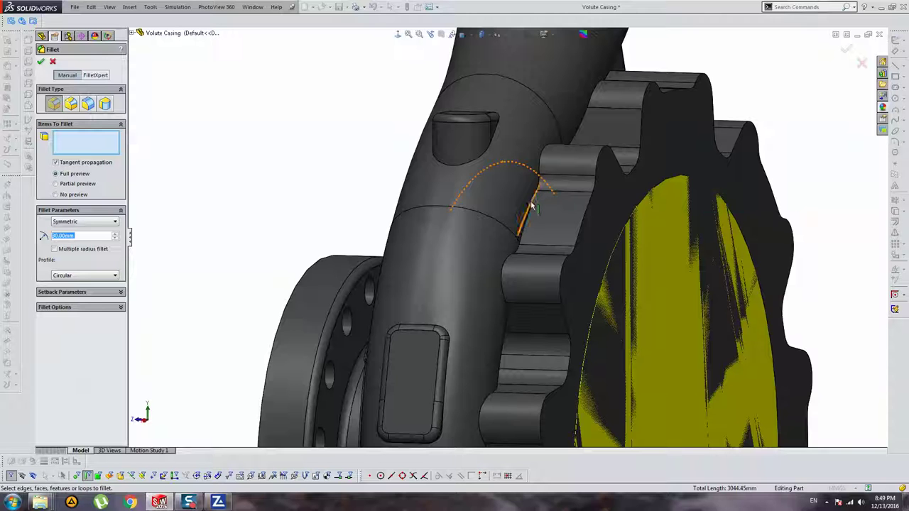
pyautogui.moveTo(540, 210); pyautogui.dragTo(163, 225, button='middle')
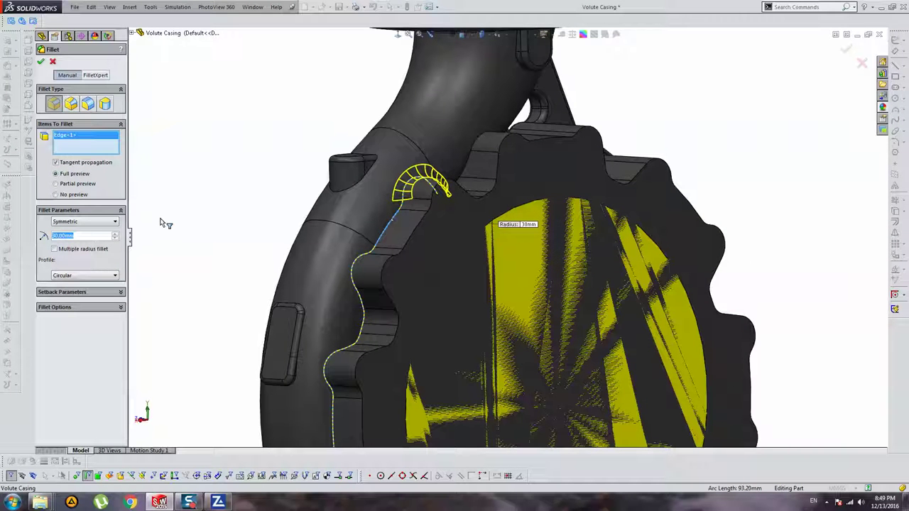
pyautogui.write('20')
pyautogui.press('Return')
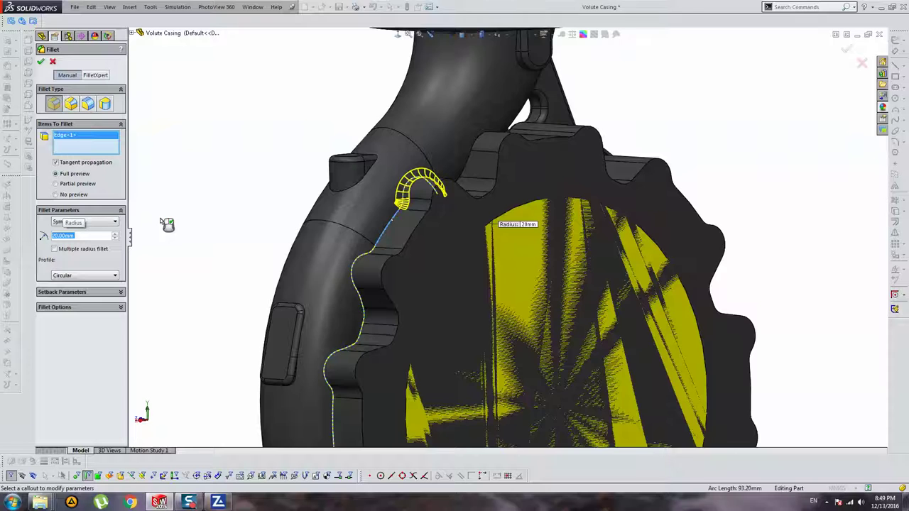
pyautogui.moveTo(449, 206); pyautogui.dragTo(391, 265, button='middle')
pyautogui.press('Return')
pyautogui.scroll(-5, 330, 266)
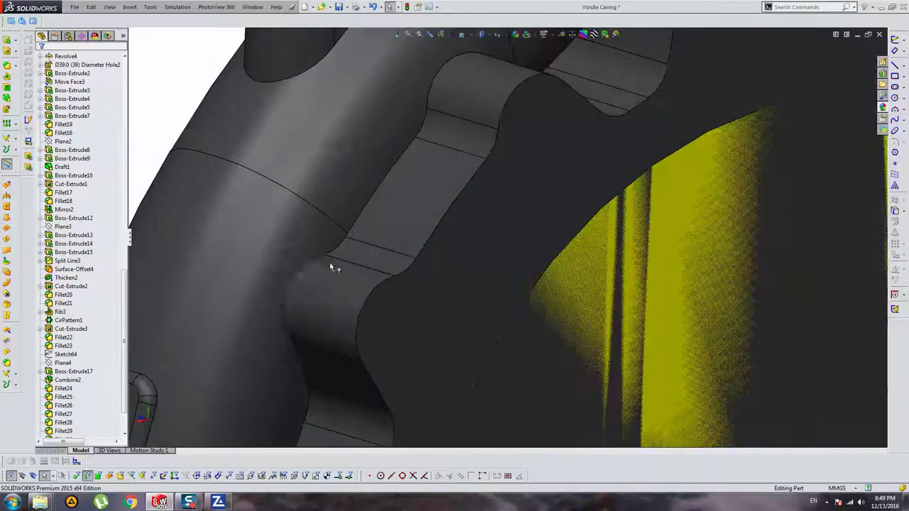
# Start a 20 mm fillet on the first two rib outline edges
pyautogui.click(10, 67)
pyautogui.scroll(4, 256, 139)
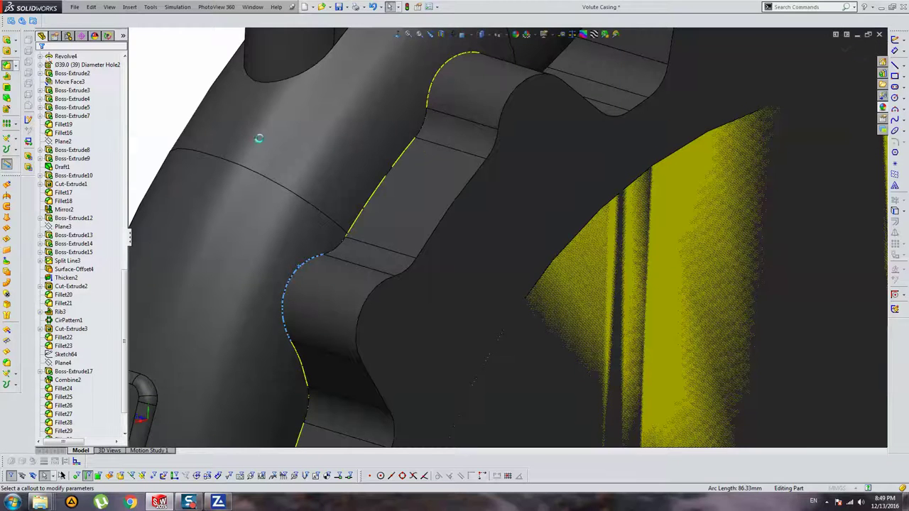
pyautogui.moveTo(629, 262); pyautogui.dragTo(481, 116, button='middle')
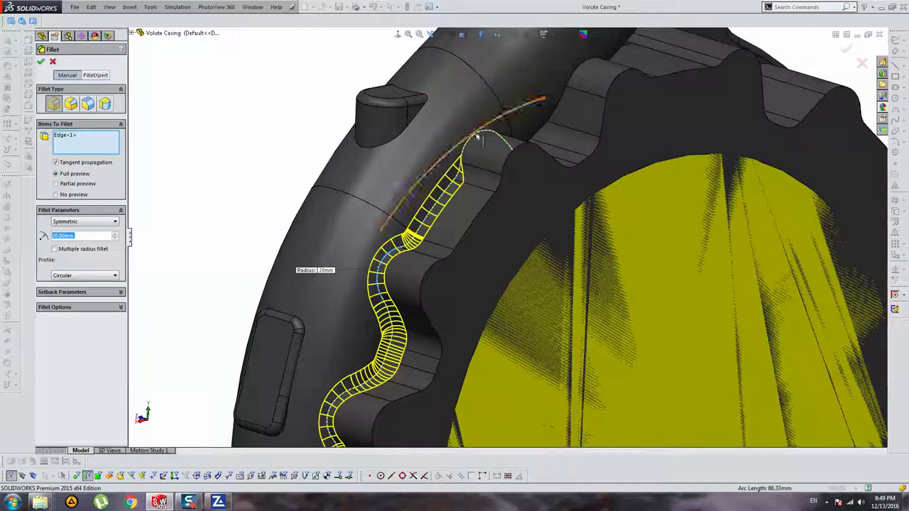
pyautogui.click(480, 143)
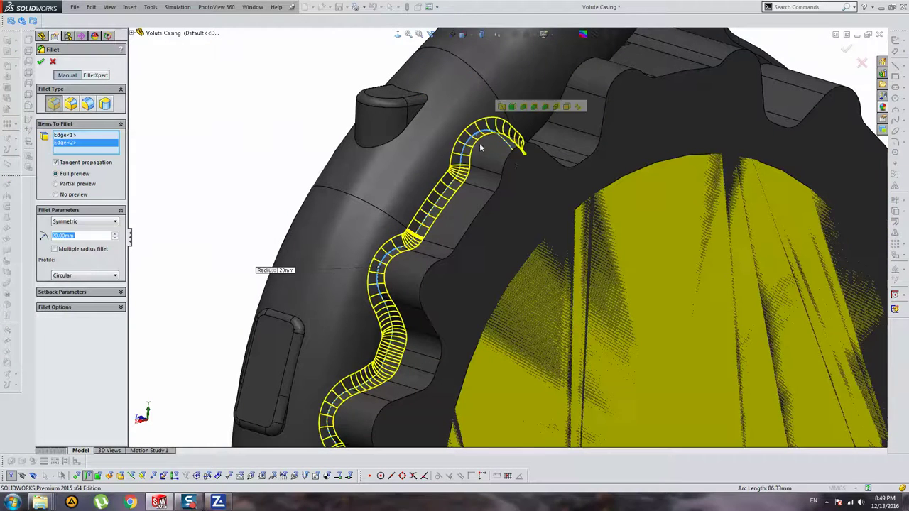
pyautogui.scroll(5, 480, 143)
pyautogui.moveTo(480, 142)
pyautogui.mouseDown(button='middle')
pyautogui.moveTo(537, 285)
pyautogui.moveTo(506, 201)
pyautogui.mouseUp(button='middle')
pyautogui.scroll(2, 537, 285)
pyautogui.scroll(-3, 537, 286)
pyautogui.scroll(-2, 518, 228)
pyautogui.scroll(2, 518, 227)
pyautogui.scroll(-3, 507, 202)
pyautogui.scroll(-3, 507, 202)
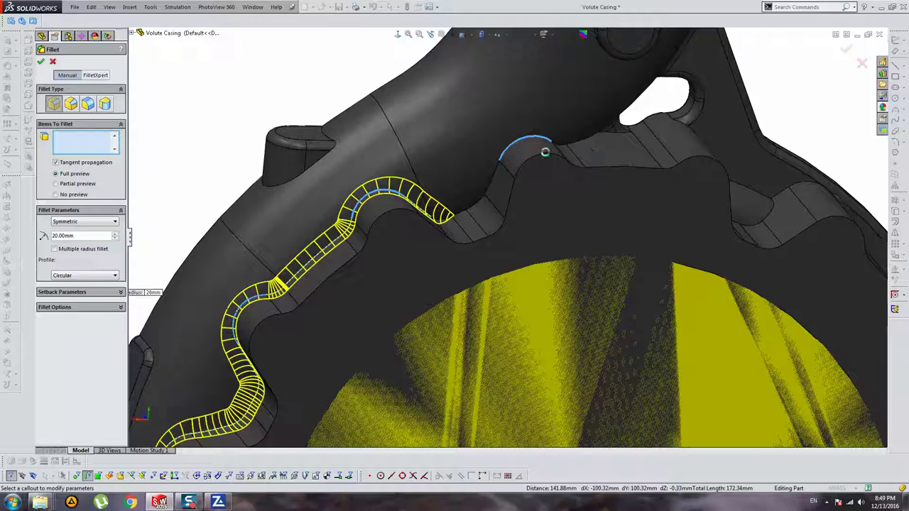
# Add the remaining rim junction edges near the outlet neck and apply the 20 mm fillet as Fillet36
pyautogui.click(553, 157)
pyautogui.scroll(2, 553, 157)
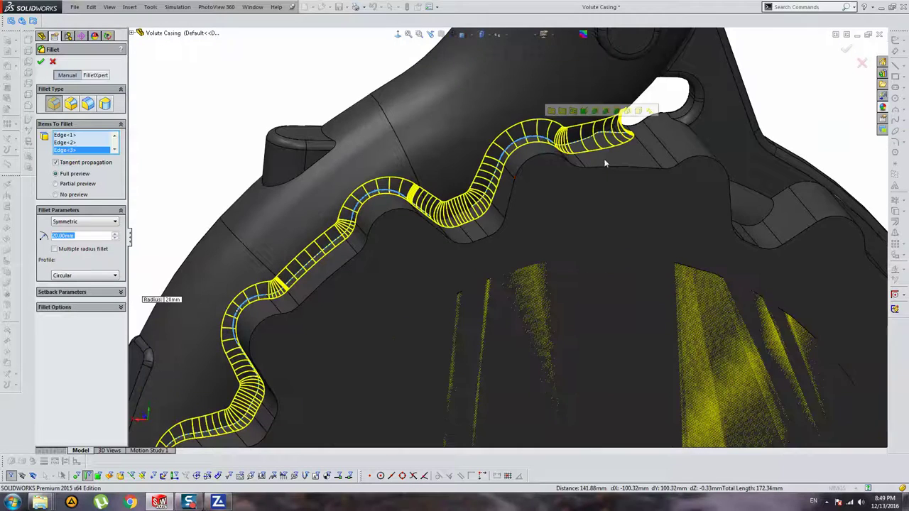
pyautogui.moveTo(604, 159)
pyautogui.mouseDown(button='middle')
pyautogui.moveTo(584, 159)
pyautogui.moveTo(721, 211)
pyautogui.mouseUp(button='middle')
pyautogui.scroll(-2, 584, 158)
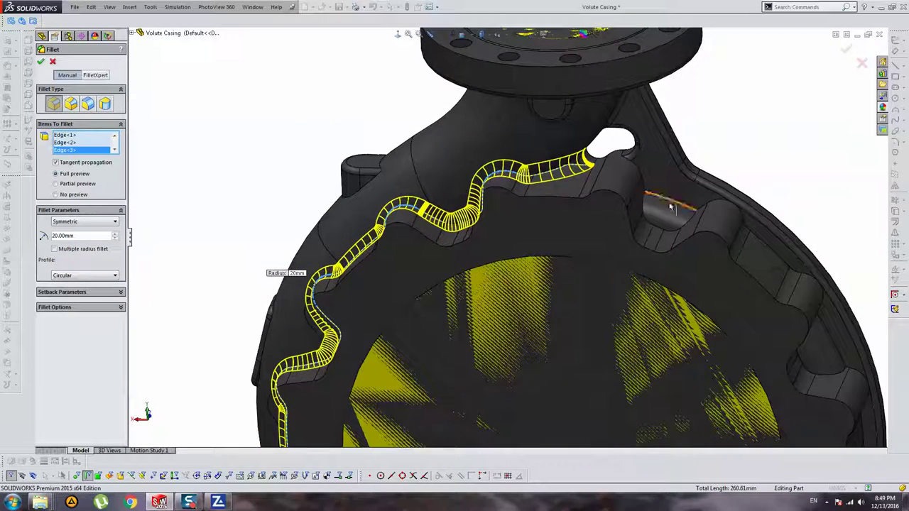
pyautogui.click(718, 205)
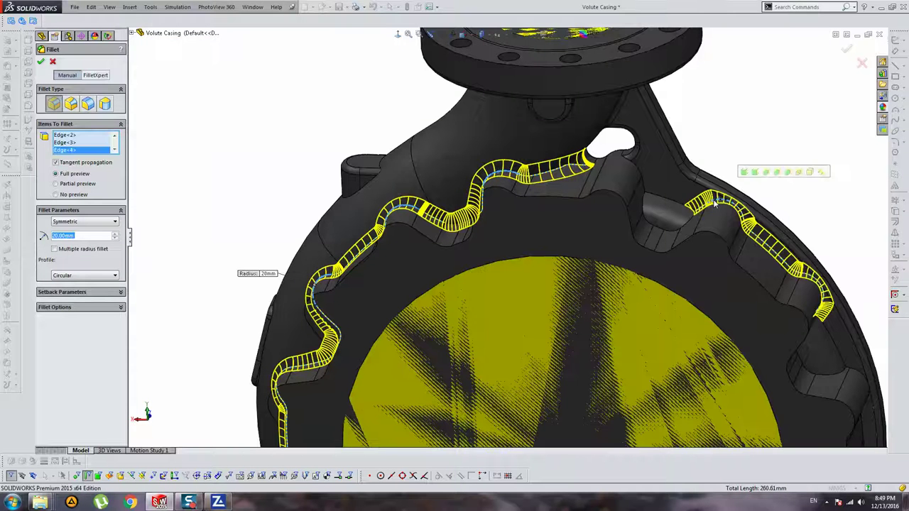
pyautogui.scroll(5, 749, 249)
pyautogui.scroll(-5, 641, 300)
pyautogui.moveTo(641, 300); pyautogui.dragTo(594, 267, button='middle')
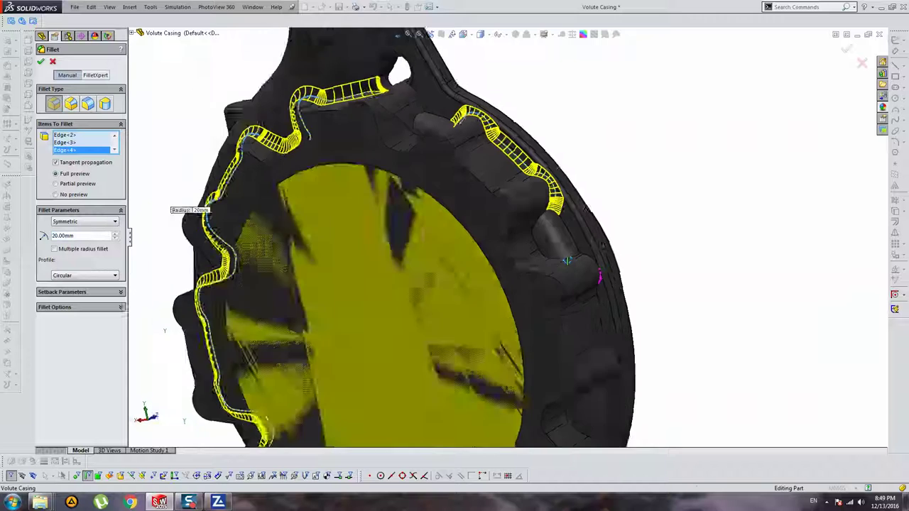
pyautogui.scroll(-3, 595, 267)
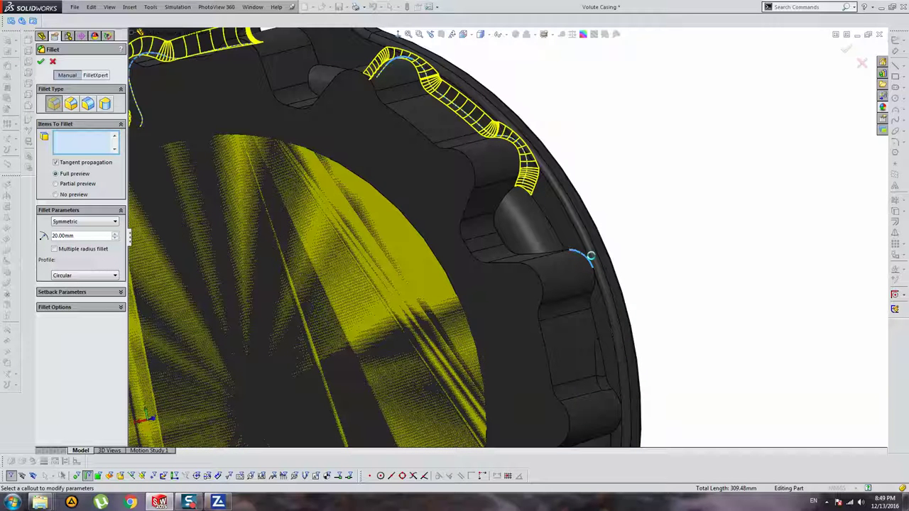
pyautogui.click(590, 257)
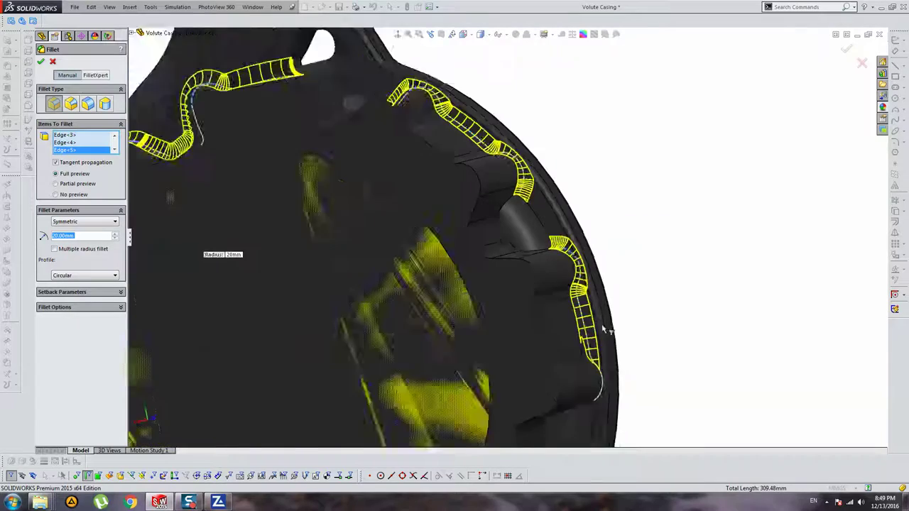
pyautogui.scroll(4, 604, 325)
pyautogui.scroll(-4, 582, 262)
pyautogui.moveTo(575, 270)
pyautogui.mouseDown(button='middle')
pyautogui.moveTo(548, 348)
pyautogui.moveTo(518, 236)
pyautogui.mouseUp(button='middle')
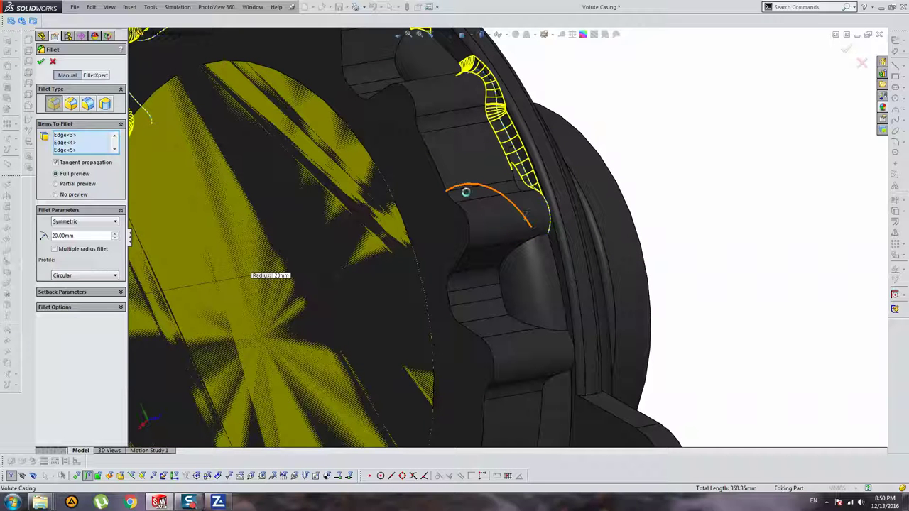
pyautogui.press('Return')
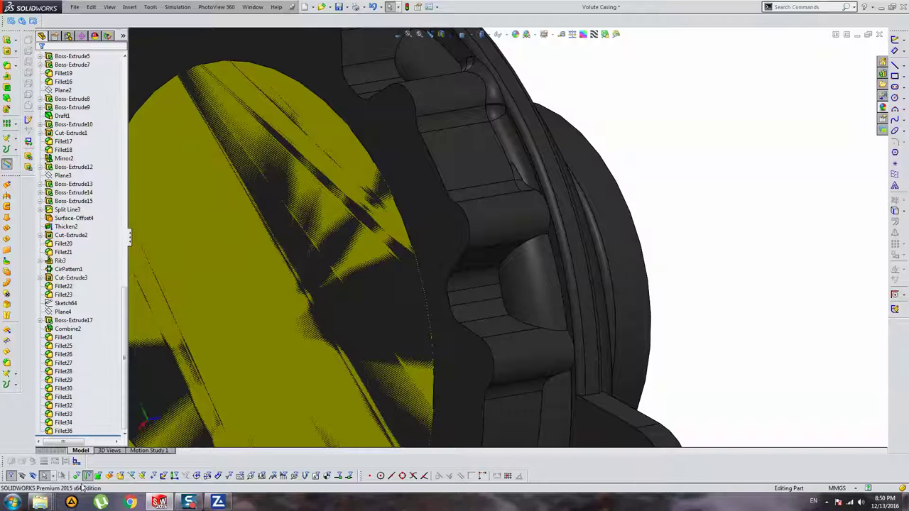
# Roll the feature history back to just before Fillet34
pyautogui.click(515, 171)
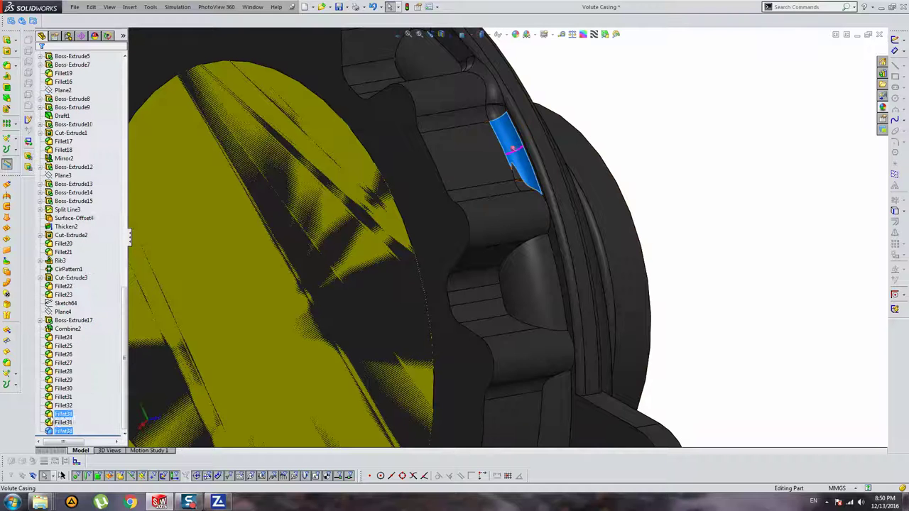
pyautogui.click(63, 422)
pyautogui.rightClick(63, 422)
pyautogui.press('Escape')
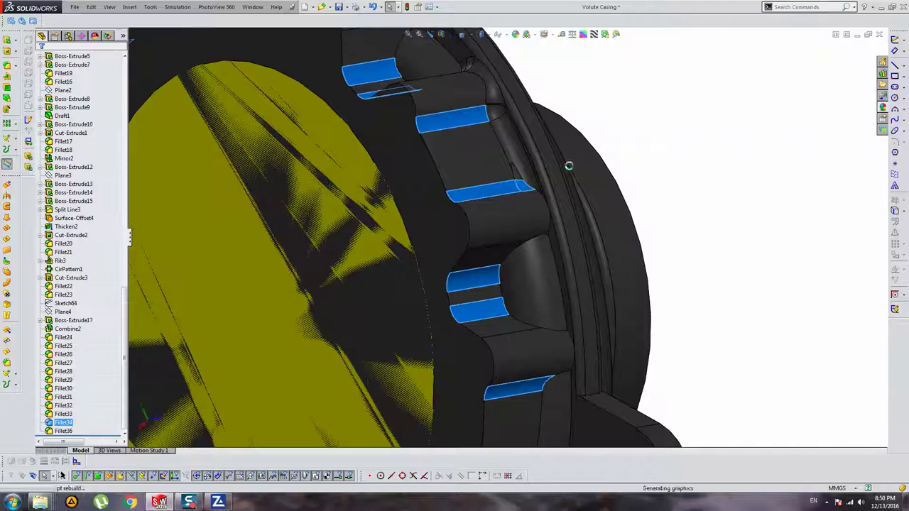
pyautogui.scroll(-3, 568, 165)
pyautogui.scroll(-3, 529, 181)
# Delete the leftover rim face using Delete and Patch
pyautogui.click(501, 156)
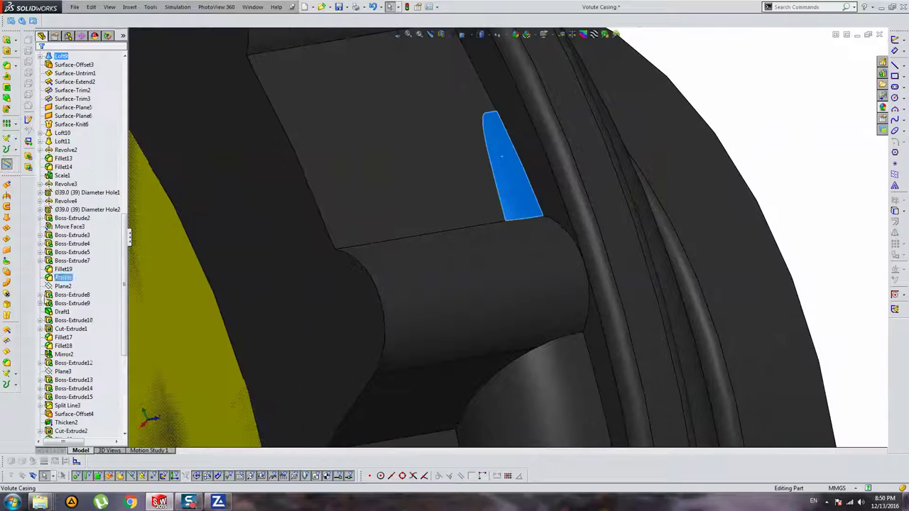
pyautogui.click(9, 296)
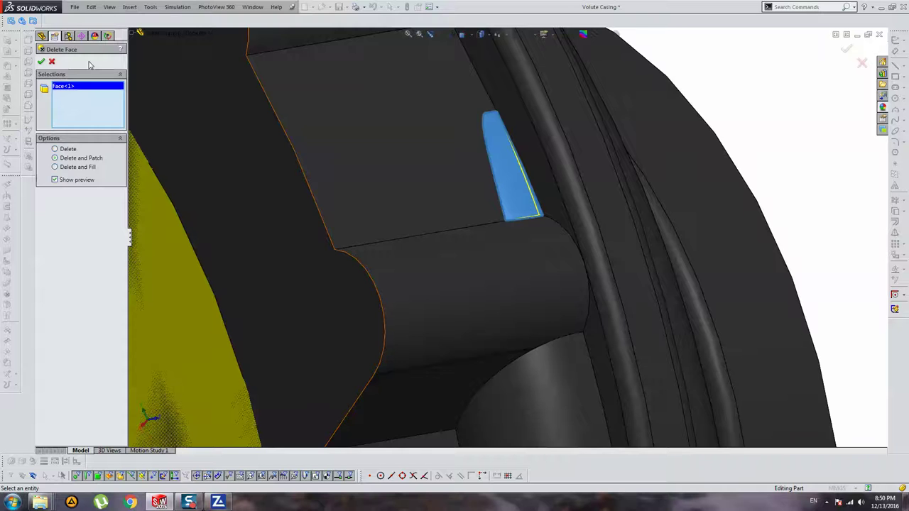
pyautogui.press('Return')
pyautogui.scroll(5, 669, 221)
pyautogui.scroll(3, 673, 217)
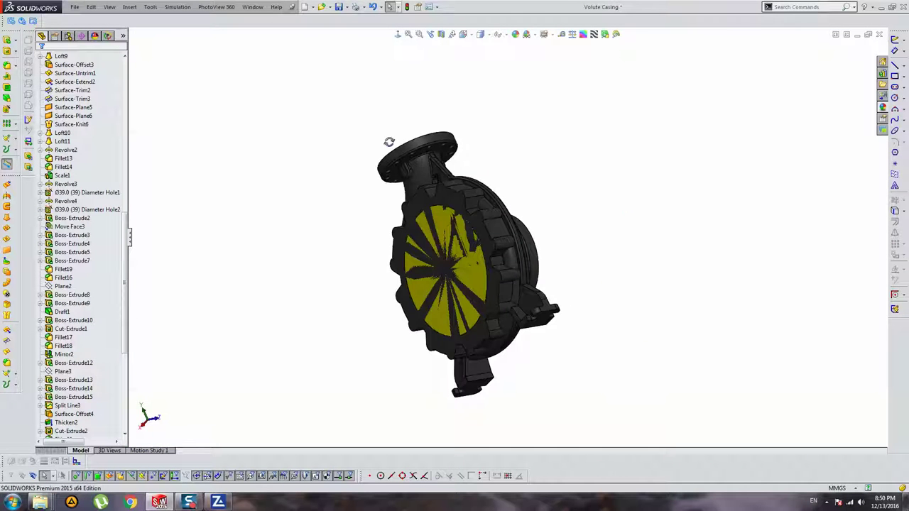
pyautogui.moveTo(390, 142); pyautogui.dragTo(479, 176, button='middle')
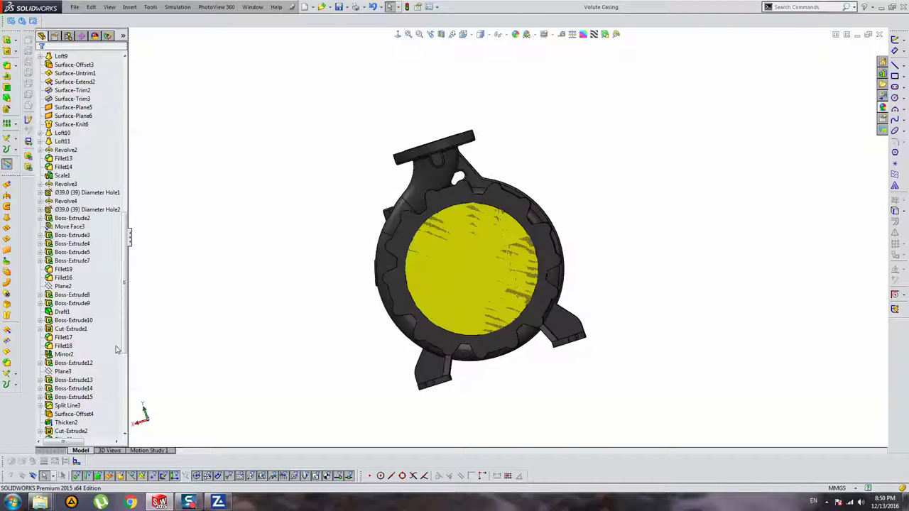
# Roll DeleteFace16 forward to the end of history and dismiss the rebuild error
pyautogui.scroll(-4, 117, 349)
pyautogui.scroll(-4, 117, 384)
pyautogui.rightClick(64, 414)
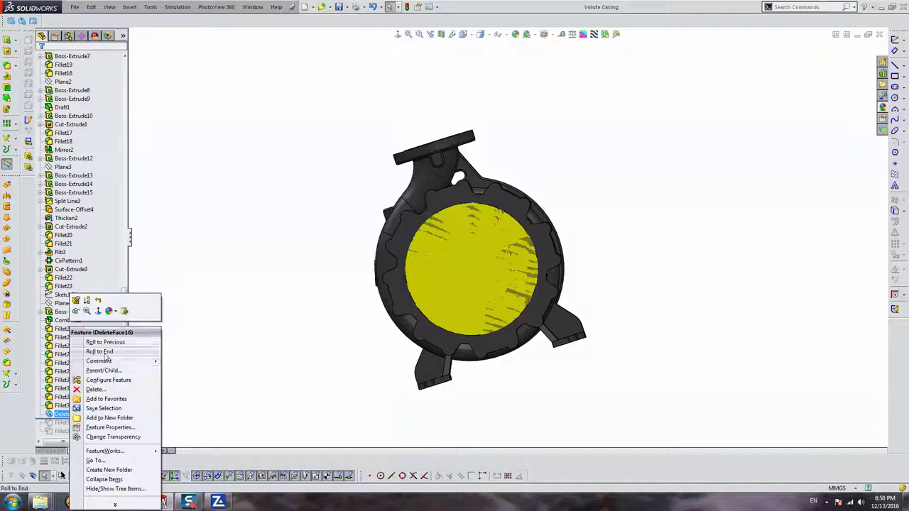
pyautogui.click(104, 352)
pyautogui.click(465, 252)
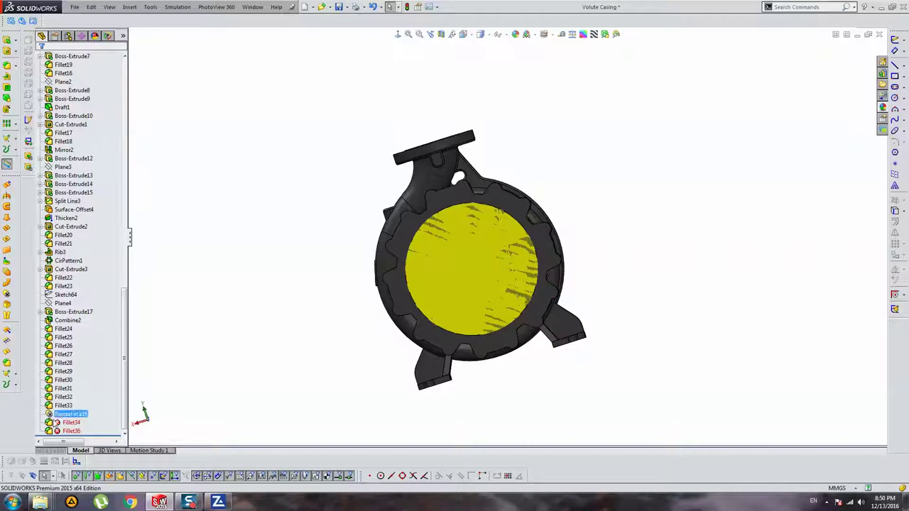
# Reopen Fillet34 for editing and rework its rim edge selection, leaving the edge list empty
pyautogui.click(71, 422)
pyautogui.click(71, 414)
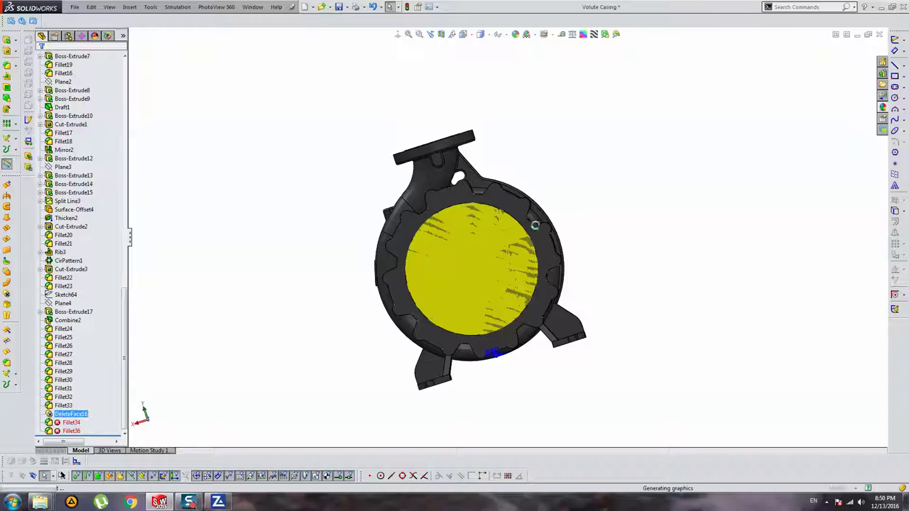
pyautogui.scroll(-5, 533, 226)
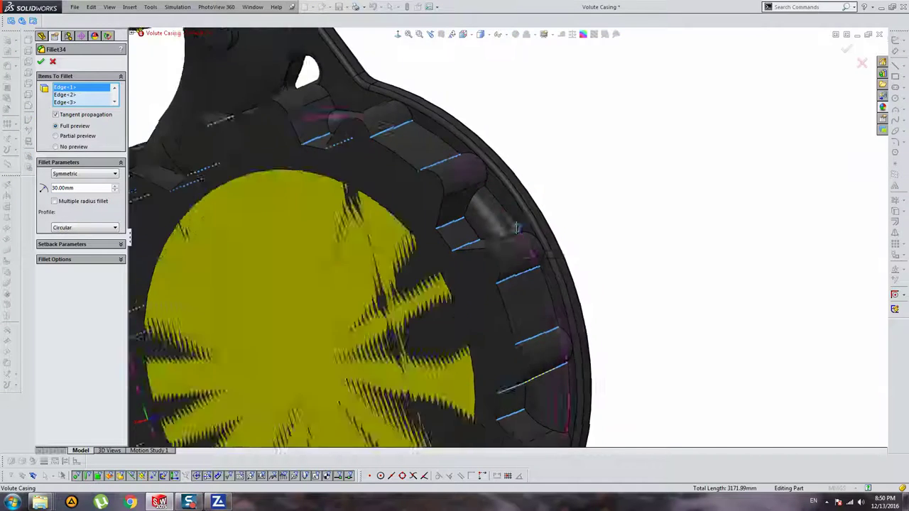
pyautogui.scroll(-3, 517, 227)
pyautogui.scroll(-3, 522, 241)
pyautogui.scroll(-3, 536, 220)
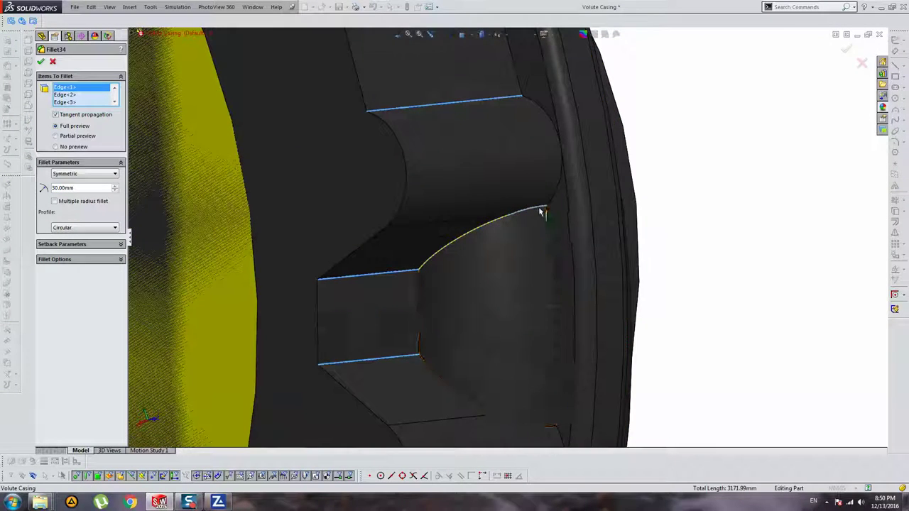
pyautogui.click(540, 212)
pyautogui.scroll(3, 532, 239)
pyautogui.scroll(5, 532, 288)
pyautogui.scroll(2, 531, 269)
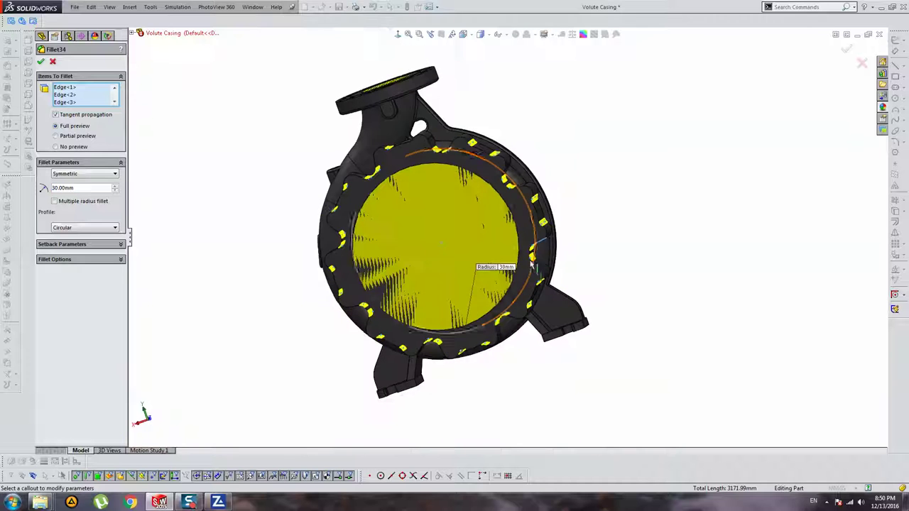
pyautogui.click(533, 267)
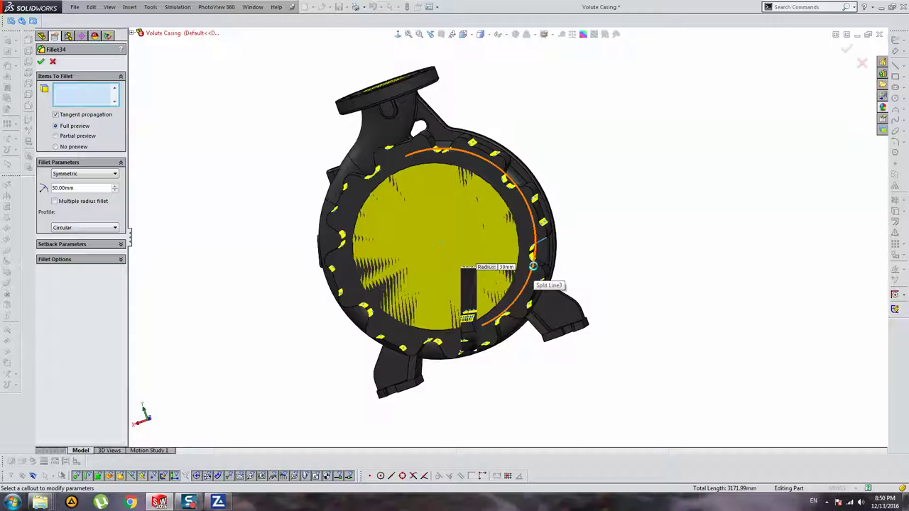
# Apply the updated Fillet34 and start a new fillet on a first rib junction edge
pyautogui.press('Return')
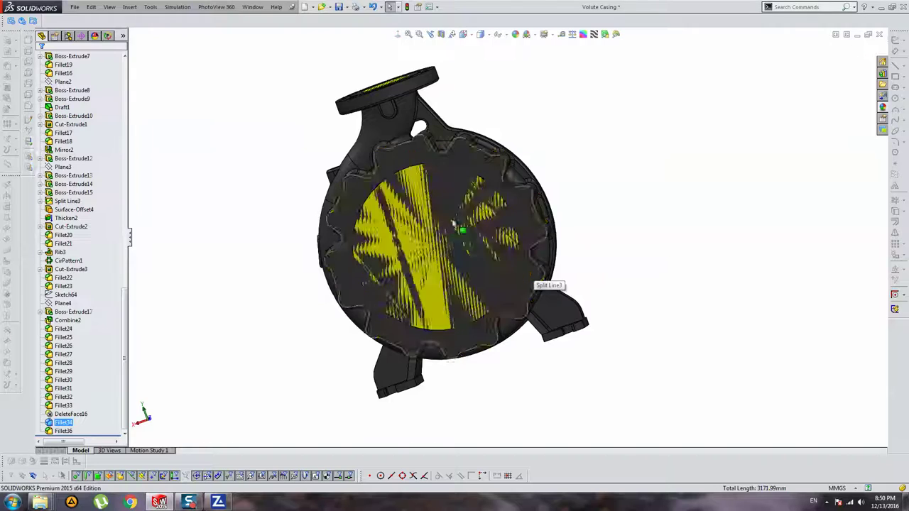
pyautogui.moveTo(428, 214); pyautogui.dragTo(454, 153, button='middle')
pyautogui.scroll(-5, 454, 153)
pyautogui.scroll(-1, 455, 153)
pyautogui.scroll(-4, 457, 263)
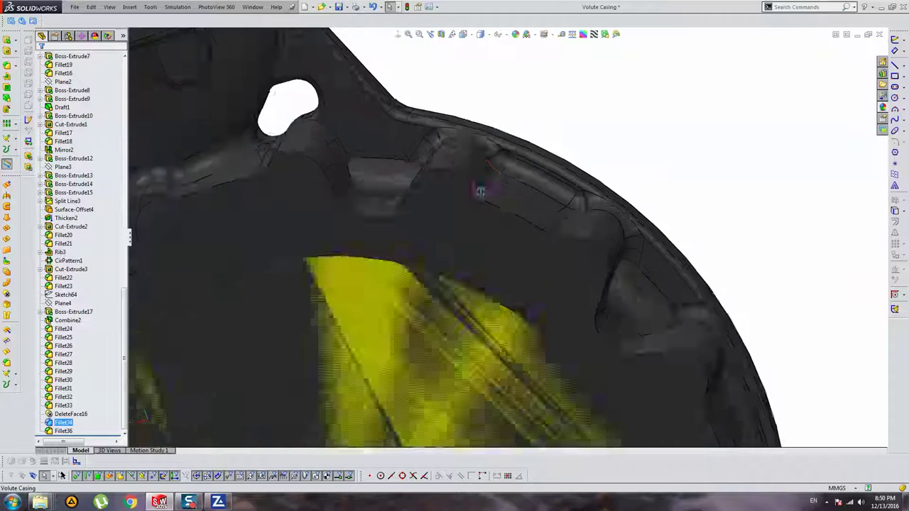
pyautogui.scroll(4, 480, 189)
pyautogui.scroll(-5, 575, 269)
pyautogui.click(581, 264)
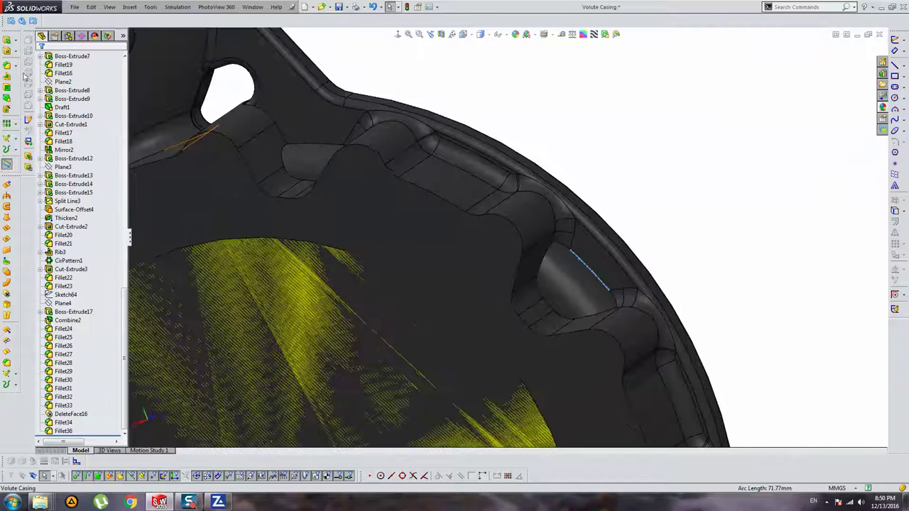
pyautogui.press('Return')
# Add more wavy rib-to-body junction edges around the casing rim to the fillet
pyautogui.scroll(4, 602, 307)
pyautogui.moveTo(602, 306); pyautogui.dragTo(505, 242, button='middle')
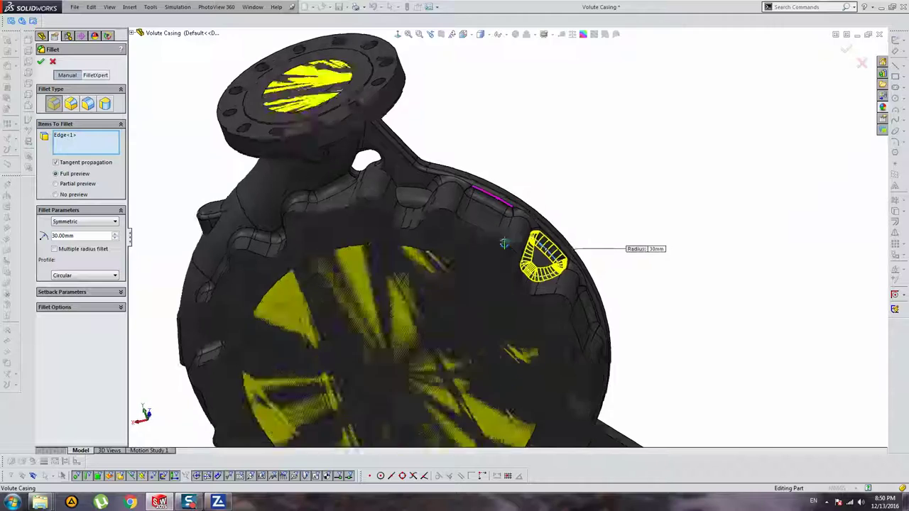
pyautogui.scroll(-4, 376, 207)
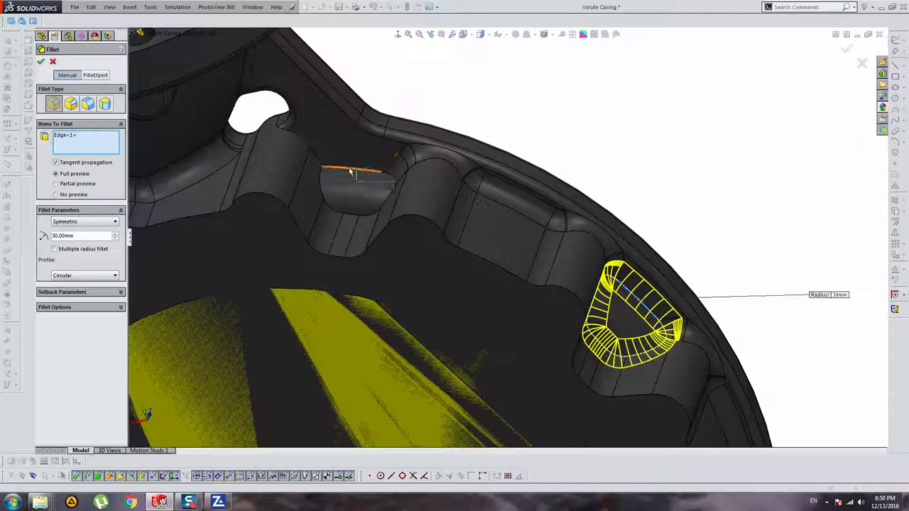
pyautogui.click(369, 177)
pyautogui.scroll(3, 376, 198)
pyautogui.scroll(2, 383, 227)
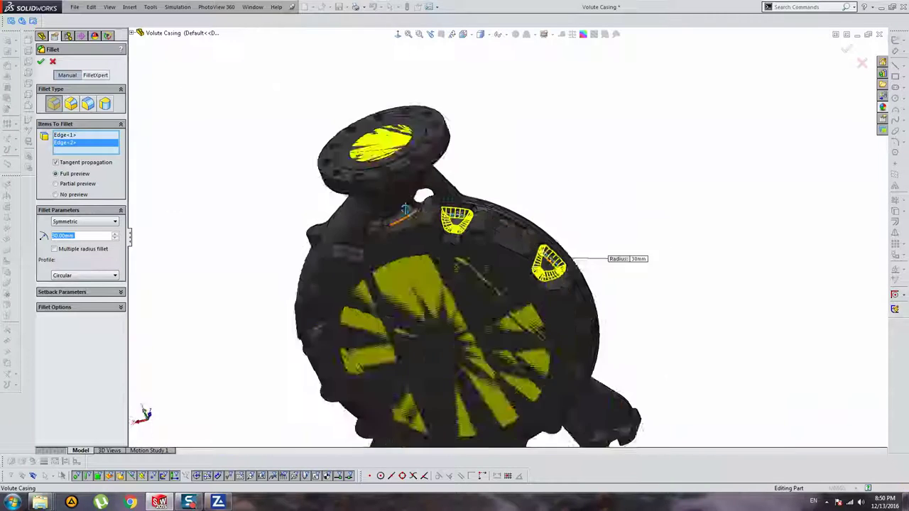
pyautogui.scroll(-3, 391, 252)
pyautogui.scroll(2, 391, 252)
pyautogui.moveTo(399, 253)
pyautogui.mouseDown(button='middle')
pyautogui.moveTo(490, 269)
pyautogui.moveTo(539, 366)
pyautogui.mouseUp(button='middle')
pyautogui.scroll(3, 489, 270)
pyautogui.scroll(-2, 490, 270)
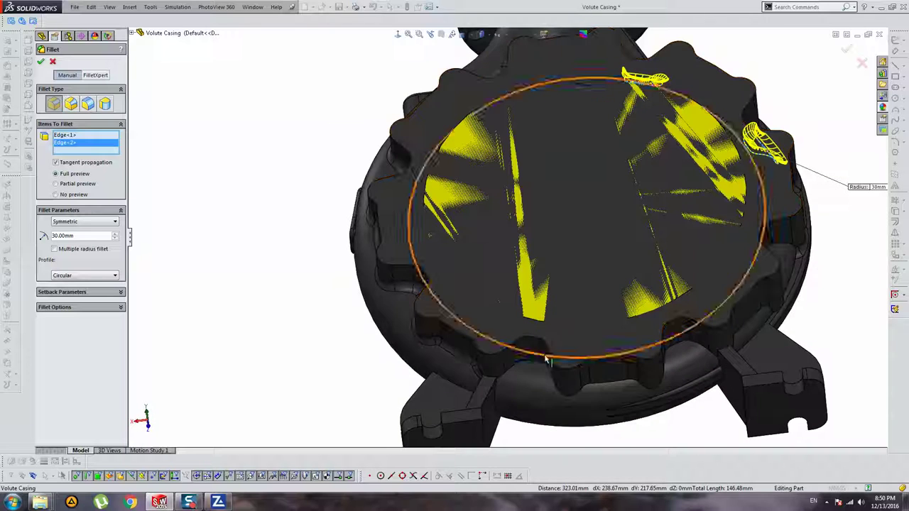
pyautogui.click(576, 333)
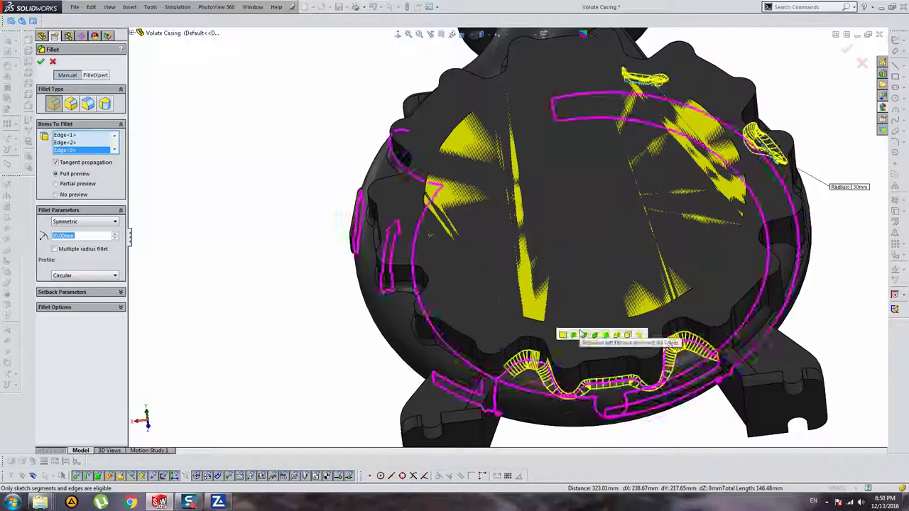
pyautogui.scroll(2, 590, 305)
pyautogui.moveTo(589, 305); pyautogui.dragTo(596, 284, button='middle')
pyautogui.scroll(-3, 594, 280)
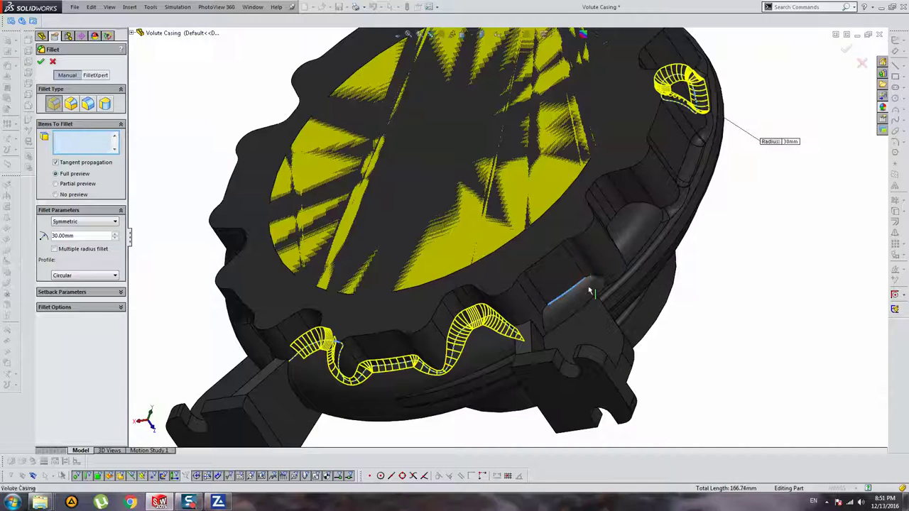
pyautogui.click(593, 275)
# Add the last rim junction edge and finish the fillet at 20 mm radius
pyautogui.moveTo(593, 275); pyautogui.dragTo(618, 231, button='middle')
pyautogui.scroll(-3, 504, 291)
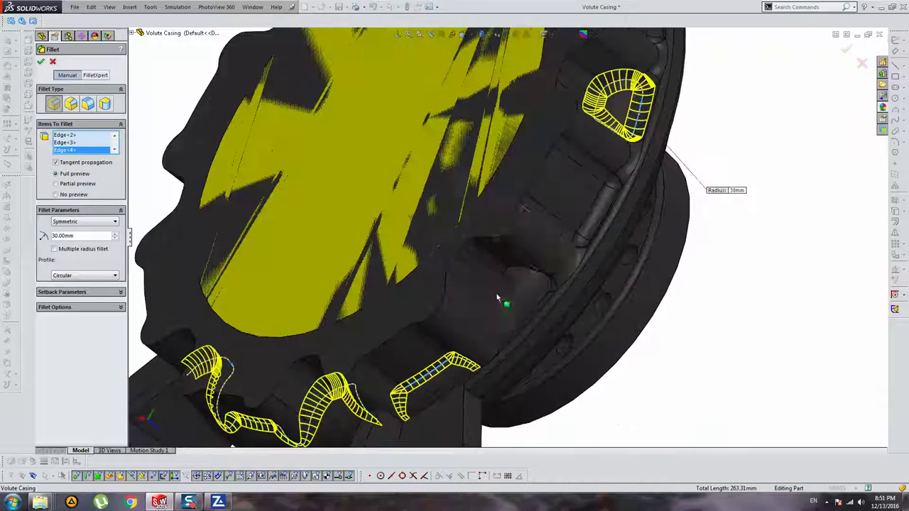
pyautogui.click(592, 222)
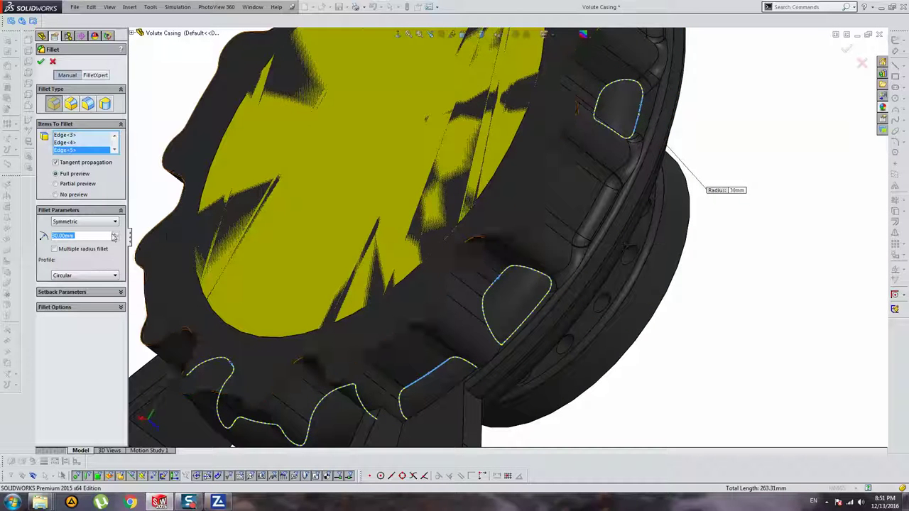
pyautogui.write('20')
pyautogui.press('Return')
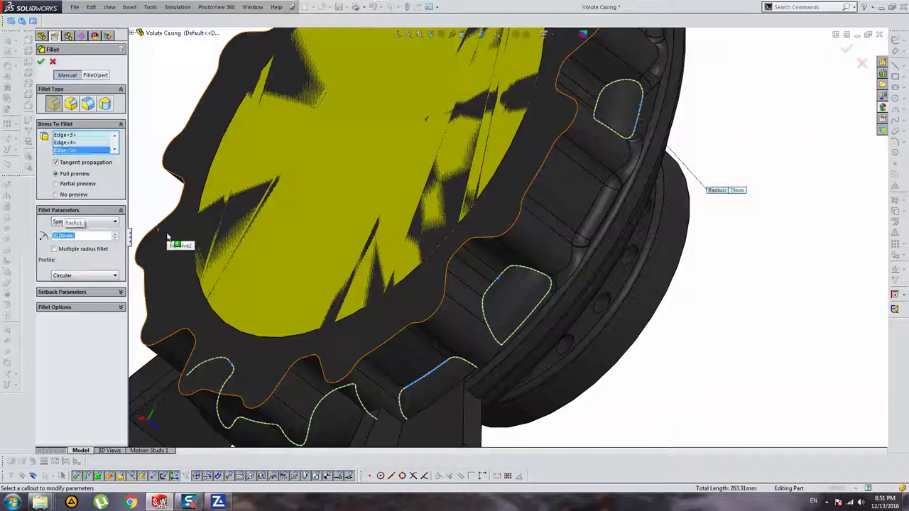
pyautogui.hotkey('ctrl', '1')
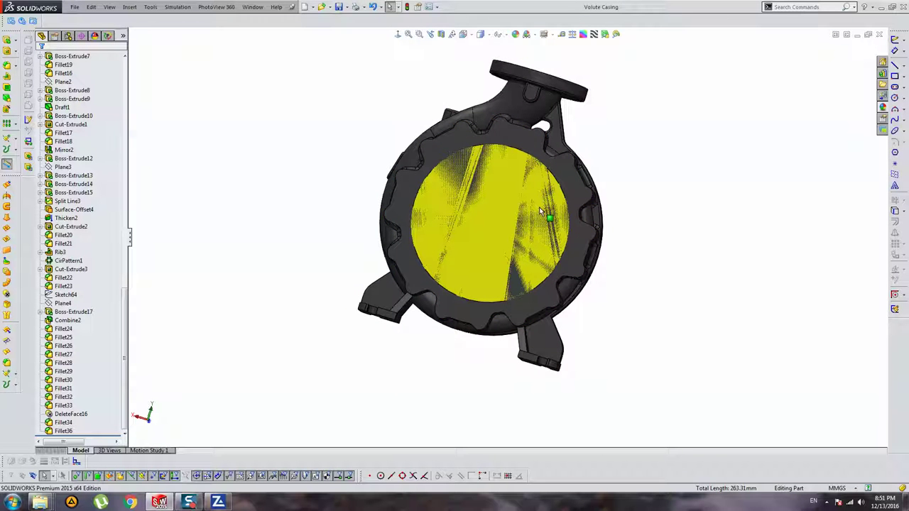
# Reopen Fillet36 for editing and clear its selected edges
pyautogui.click(63, 431)
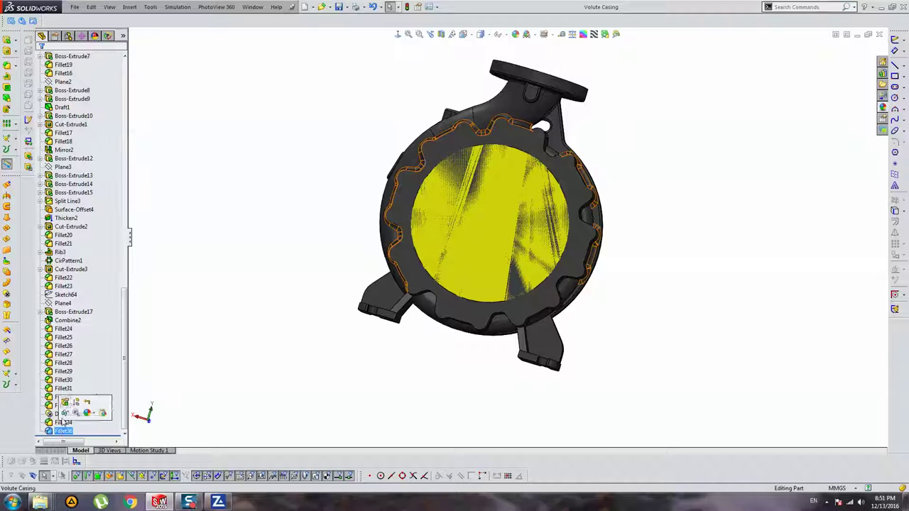
pyautogui.click(65, 403)
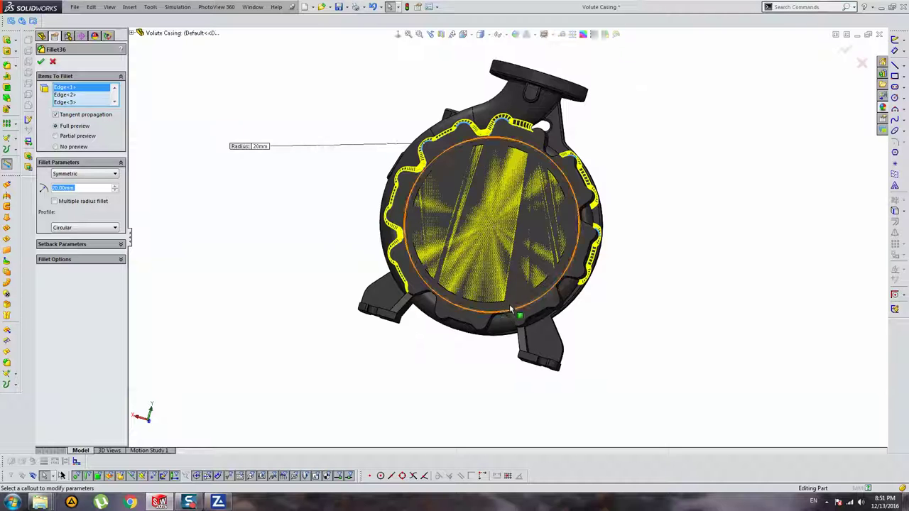
pyautogui.moveTo(495, 318); pyautogui.dragTo(455, 284, button='middle')
pyautogui.scroll(-3, 441, 264)
pyautogui.press('Escape')
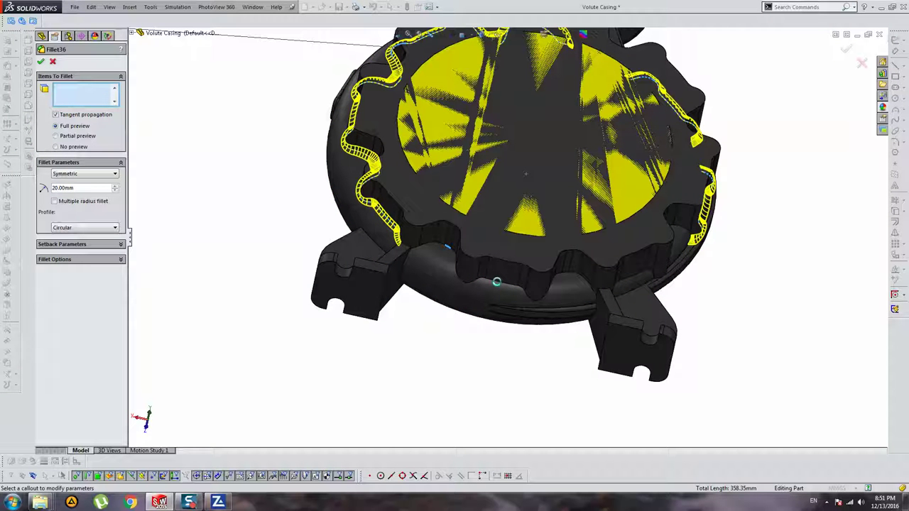
# Reselect three front wavy rib-to-body edges and apply the 20 mm Fillet36
pyautogui.click(496, 281)
pyautogui.scroll(-3, 568, 280)
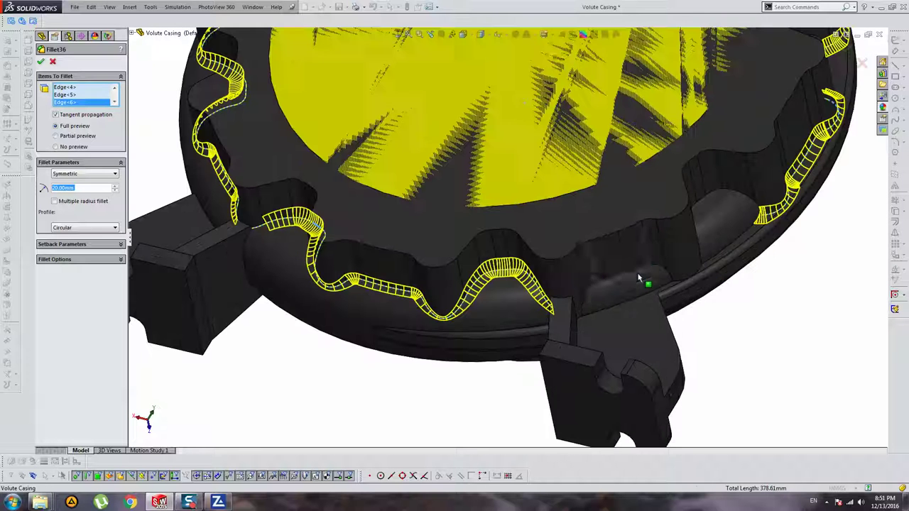
pyautogui.click(629, 279)
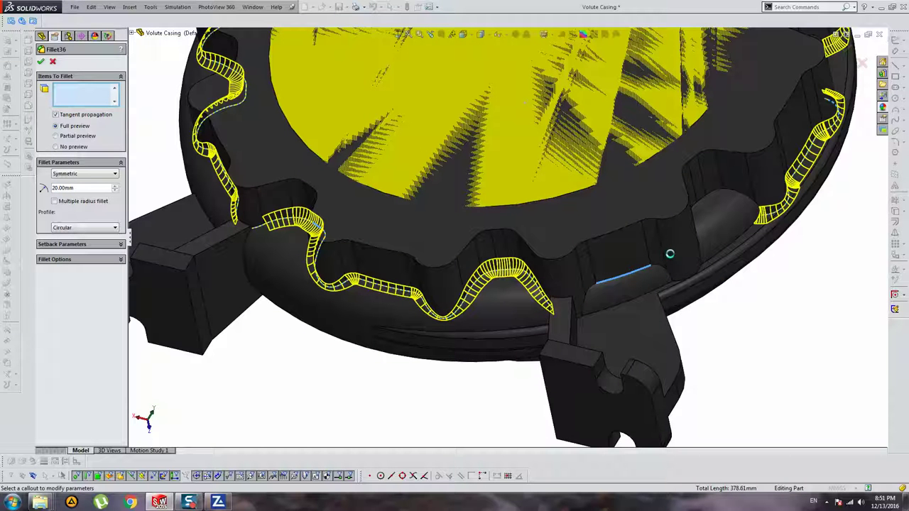
pyautogui.click(669, 254)
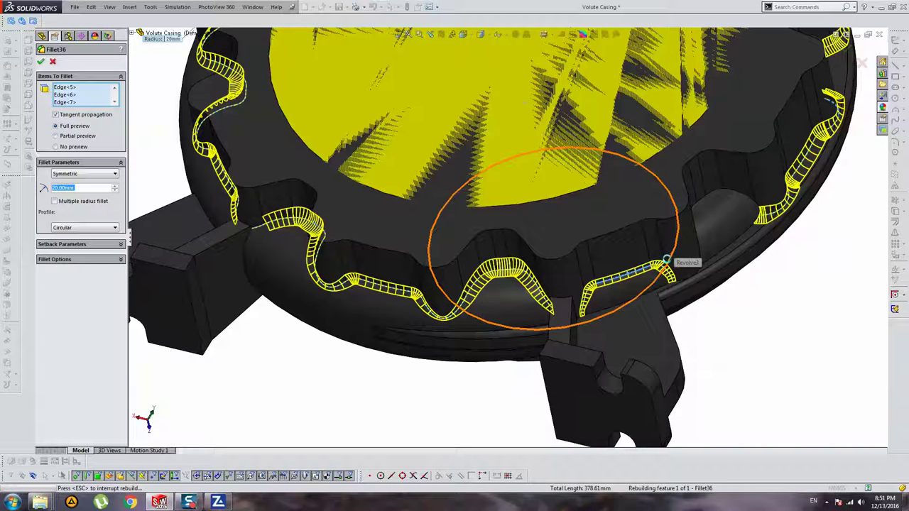
pyautogui.press('Return')
pyautogui.moveTo(566, 210)
pyautogui.mouseDown(button='middle')
pyautogui.moveTo(462, 160)
pyautogui.moveTo(487, 142)
pyautogui.moveTo(414, 163)
pyautogui.moveTo(472, 97)
pyautogui.mouseUp(button='middle')
# Start a 10 mm fillet on the outlet neck slot edge
pyautogui.scroll(-5, 376, 147)
pyautogui.scroll(-2, 376, 146)
pyautogui.click(361, 146)
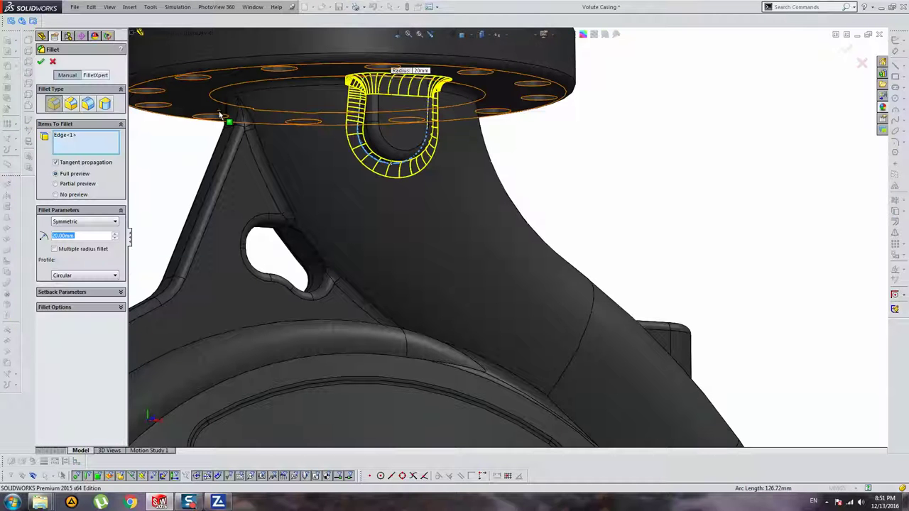
pyautogui.write('10')
pyautogui.press('Return')
# Add the left lug, boss and adjacent casing edges to the 10 mm fillet
pyautogui.scroll(5, 389, 78)
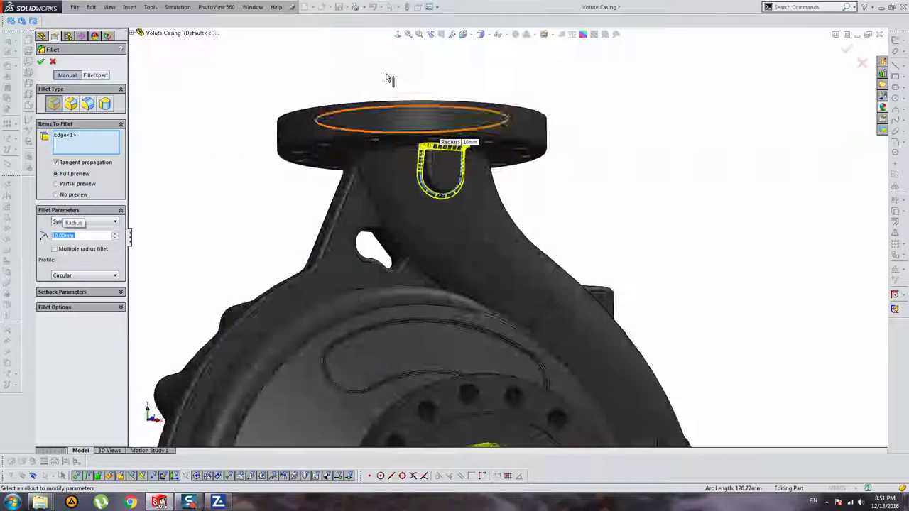
pyautogui.moveTo(390, 77); pyautogui.dragTo(426, 171, button='middle')
pyautogui.scroll(5, 426, 170)
pyautogui.moveTo(345, 244)
pyautogui.mouseDown(button='middle')
pyautogui.moveTo(624, 315)
pyautogui.moveTo(556, 345)
pyautogui.mouseUp(button='middle')
pyautogui.scroll(-3, 416, 288)
pyautogui.click(401, 287)
pyautogui.scroll(5, 447, 260)
pyautogui.scroll(-3, 676, 325)
pyautogui.scroll(-3, 480, 321)
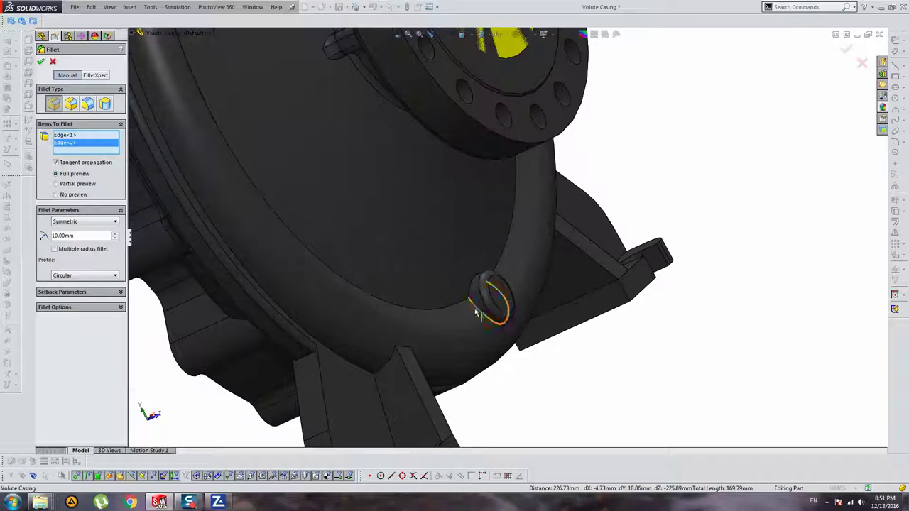
pyautogui.click(507, 301)
pyautogui.scroll(-3, 517, 294)
pyautogui.moveTo(472, 280); pyautogui.dragTo(440, 261, button='middle')
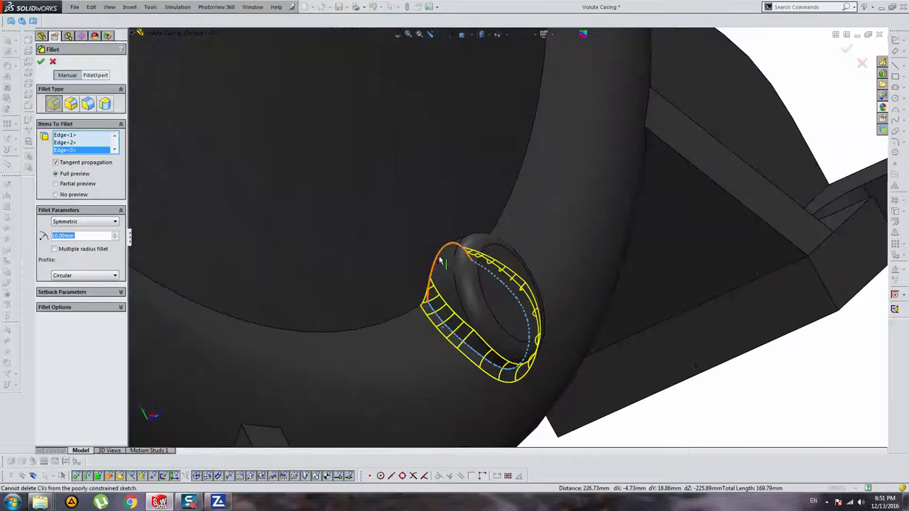
pyautogui.click(507, 234)
# Add three gusset edges at the flange junction to the fillet
pyautogui.scroll(5, 497, 234)
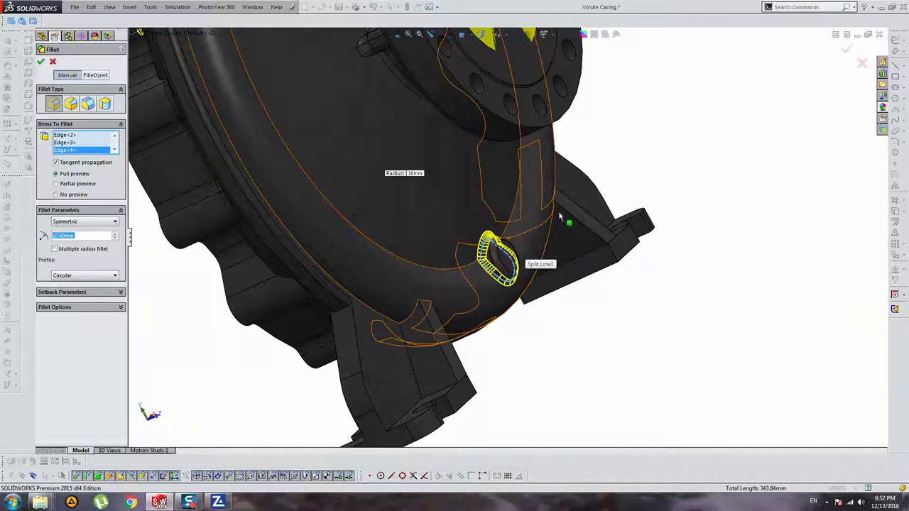
pyautogui.moveTo(497, 235)
pyautogui.mouseDown(button='middle')
pyautogui.moveTo(458, 170)
pyautogui.moveTo(626, 118)
pyautogui.moveTo(604, 126)
pyautogui.moveTo(551, 193)
pyautogui.mouseUp(button='middle')
pyautogui.scroll(-5, 477, 193)
pyautogui.scroll(-2, 477, 193)
pyautogui.scroll(-2, 462, 195)
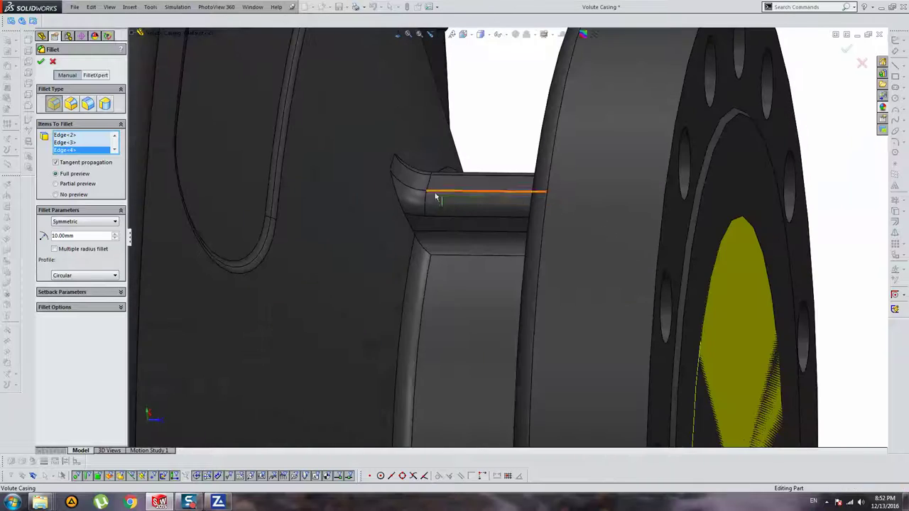
pyautogui.scroll(-1, 436, 196)
pyautogui.click(435, 193)
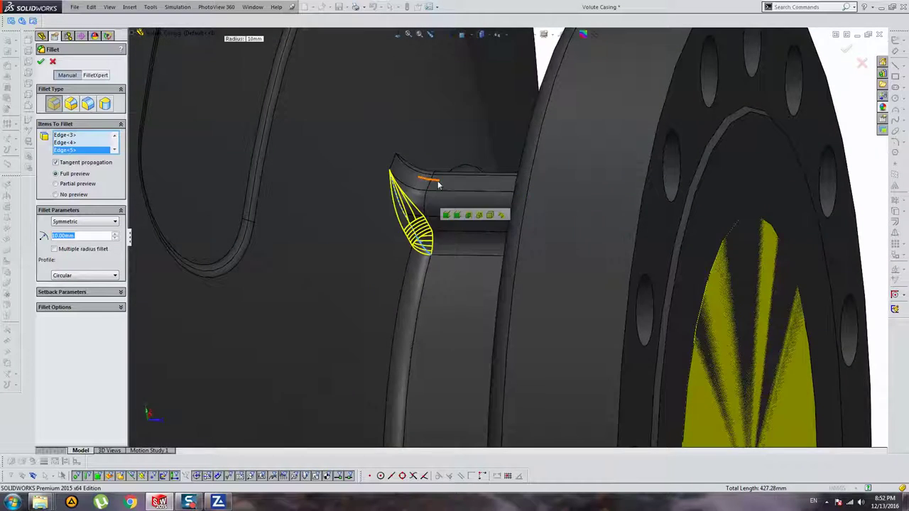
pyautogui.moveTo(436, 193); pyautogui.dragTo(497, 140, button='middle')
pyautogui.click(452, 162)
pyautogui.scroll(3, 497, 140)
pyautogui.scroll(-5, 561, 103)
pyautogui.scroll(-2, 560, 103)
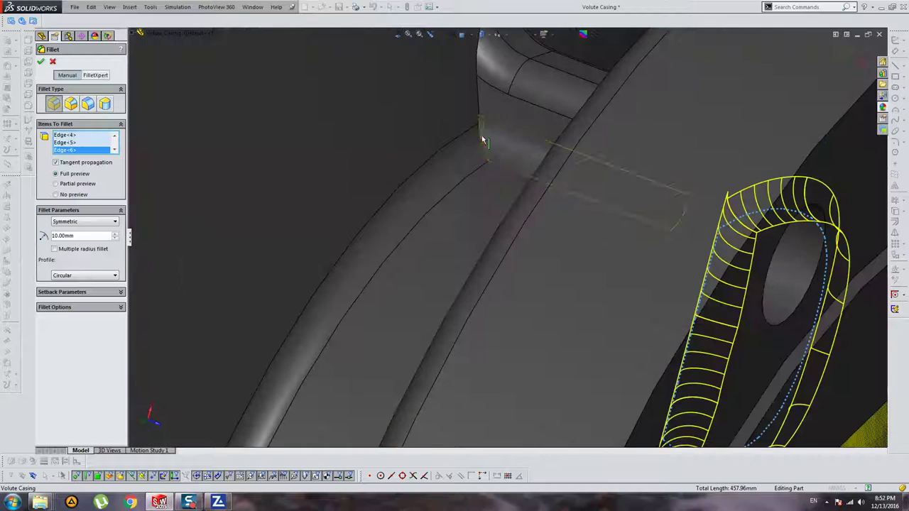
pyautogui.click(498, 144)
pyautogui.scroll(2, 498, 144)
pyautogui.moveTo(498, 144); pyautogui.dragTo(502, 186, button='middle')
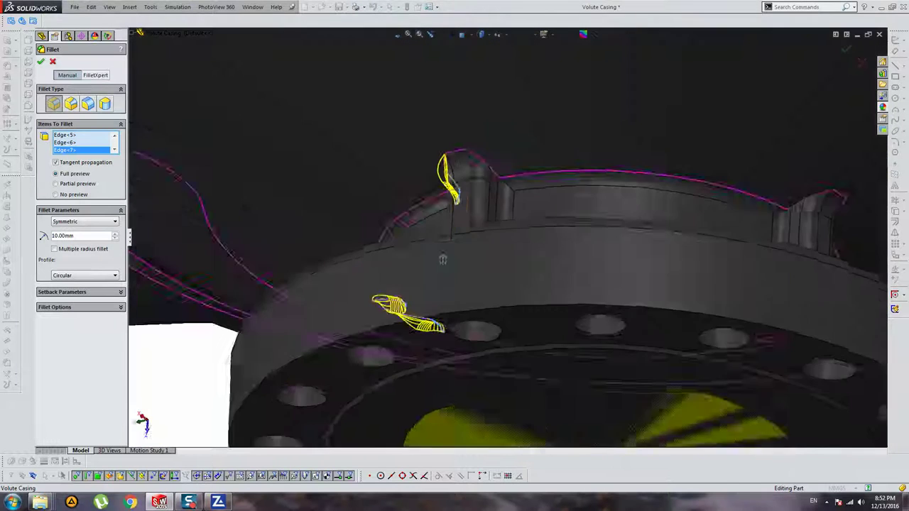
# Add the remaining flange rim and gusset edges, twelve edges in total
pyautogui.click(661, 209)
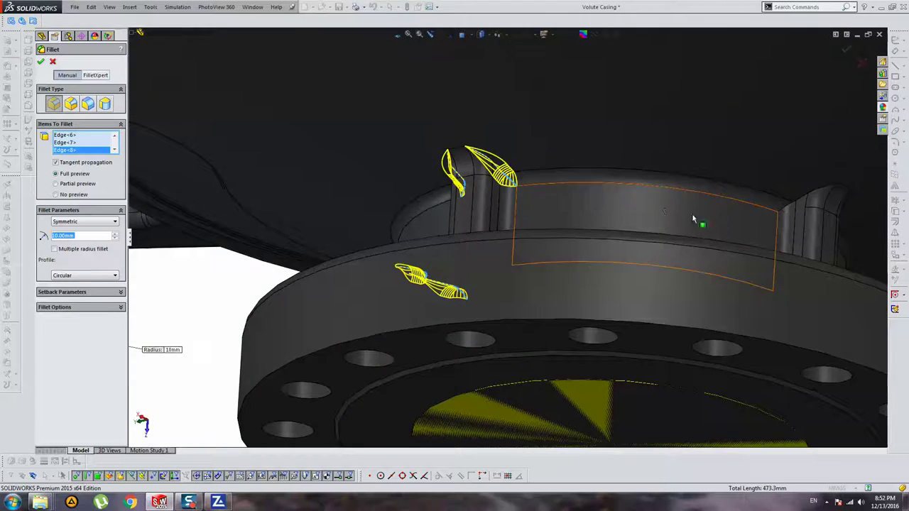
pyautogui.scroll(-3, 692, 213)
pyautogui.click(643, 213)
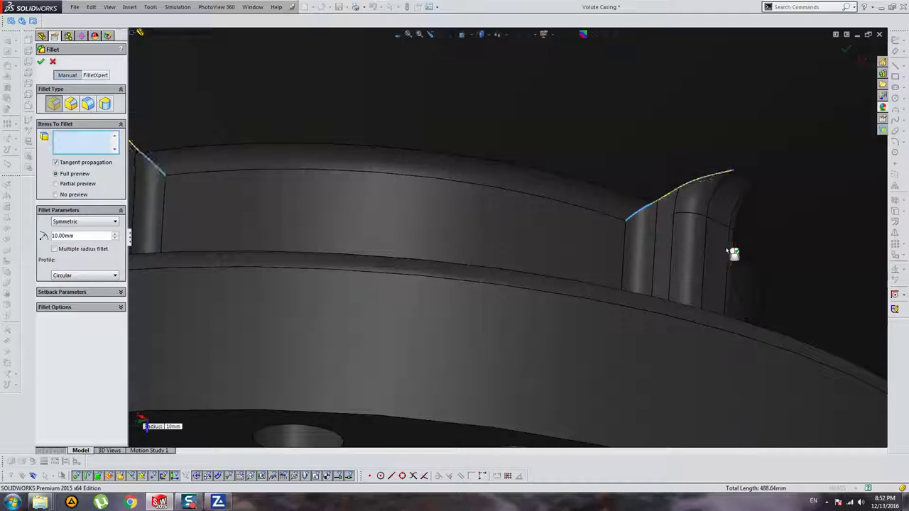
pyautogui.moveTo(732, 254); pyautogui.dragTo(686, 255, button='middle')
pyautogui.scroll(-3, 594, 233)
pyautogui.scroll(3, 594, 233)
pyautogui.moveTo(537, 341); pyautogui.dragTo(426, 249, button='middle')
pyautogui.scroll(-3, 426, 248)
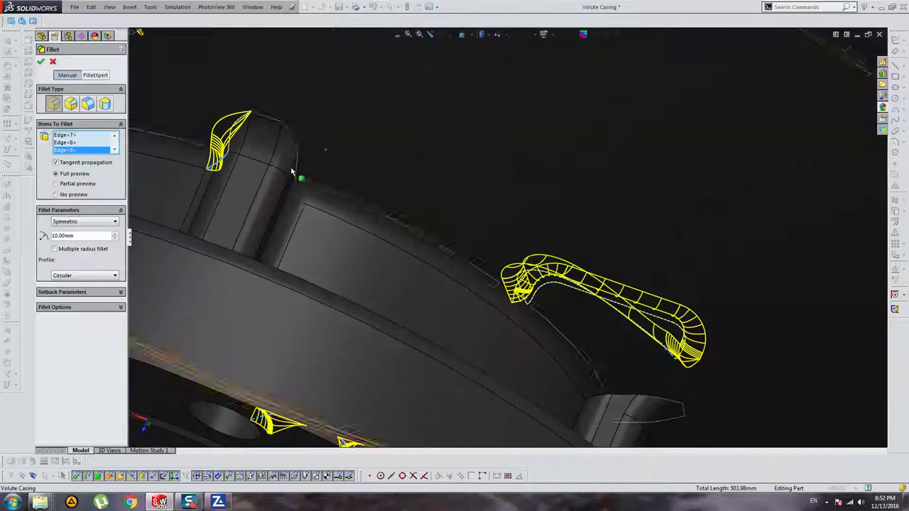
pyautogui.click(448, 248)
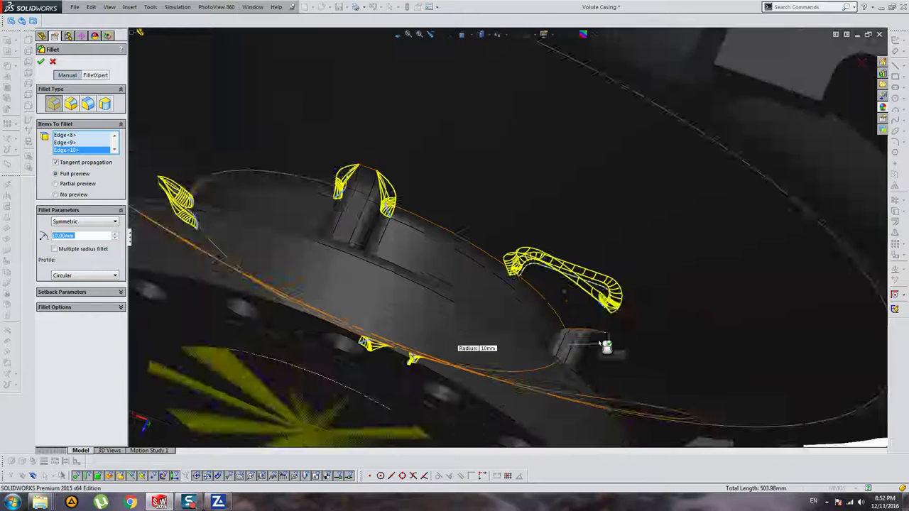
pyautogui.moveTo(608, 338); pyautogui.dragTo(517, 304, button='middle')
pyautogui.click(516, 304)
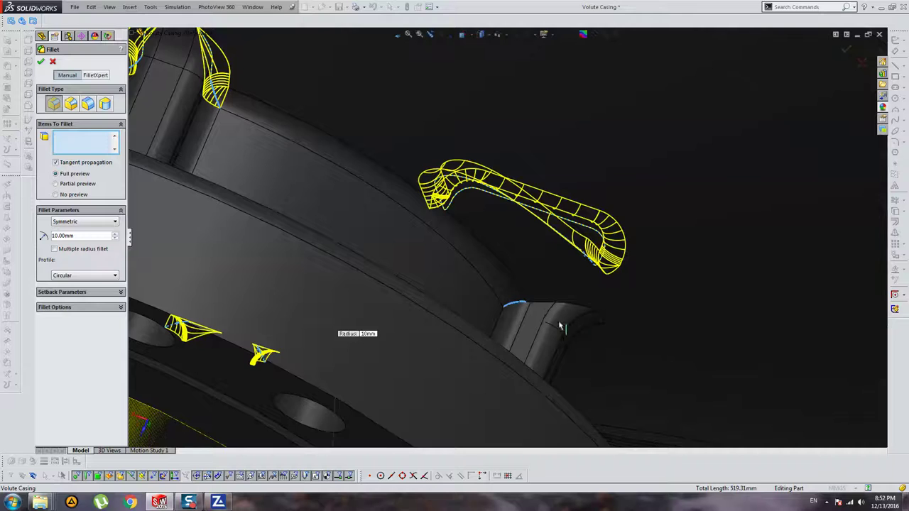
pyautogui.moveTo(609, 334)
pyautogui.mouseDown(button='middle')
pyautogui.moveTo(527, 215)
pyautogui.moveTo(510, 321)
pyautogui.mouseUp(button='middle')
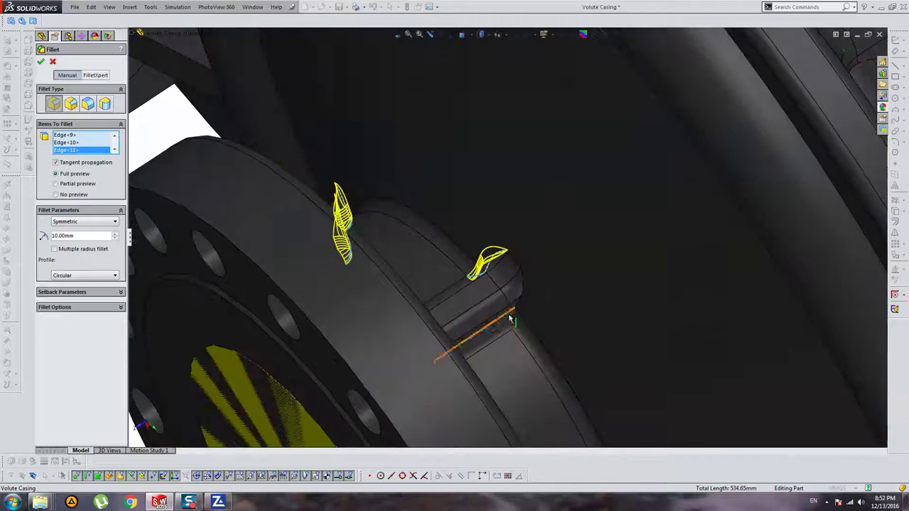
pyautogui.click(619, 357)
pyautogui.scroll(-5, 622, 355)
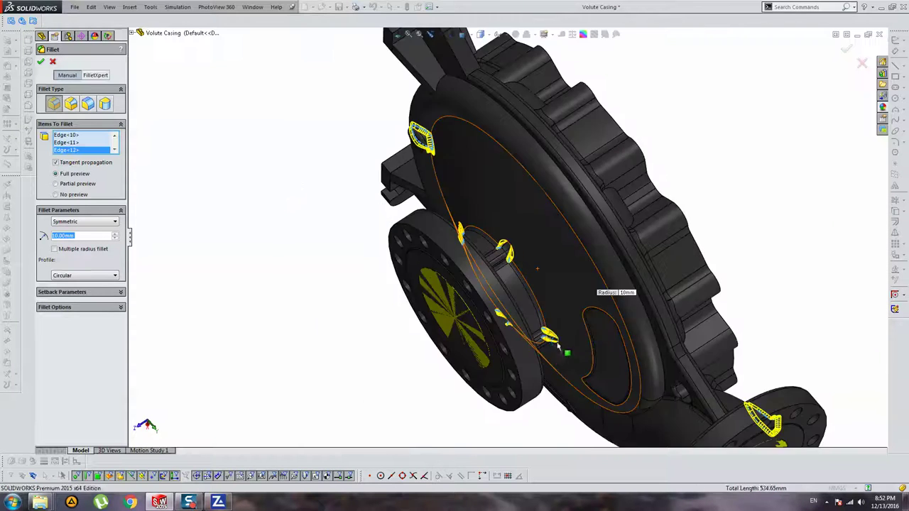
pyautogui.moveTo(568, 355)
pyautogui.mouseDown(button='middle')
pyautogui.moveTo(568, 391)
pyautogui.moveTo(638, 265)
pyautogui.moveTo(661, 165)
pyautogui.mouseUp(button='middle')
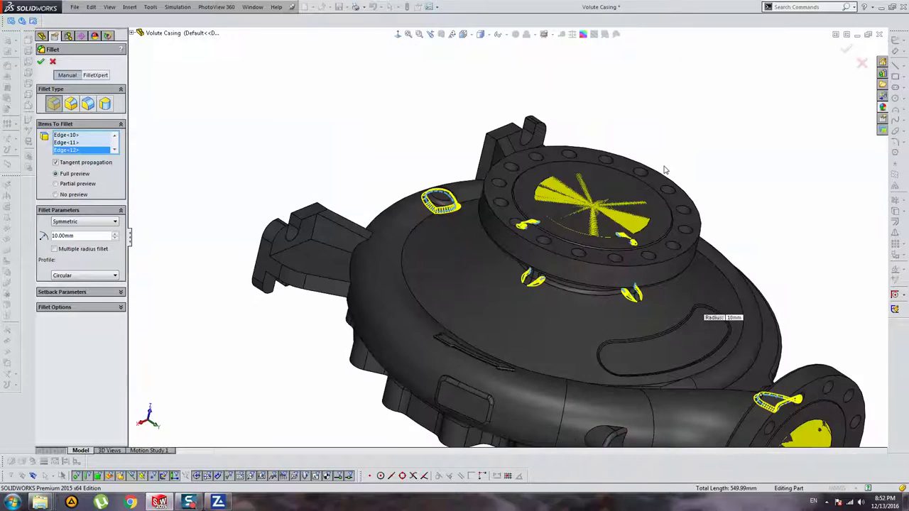
# Apply the 10 mm fillet on the neck lugs, boss and flange gussets
pyautogui.press('Return')
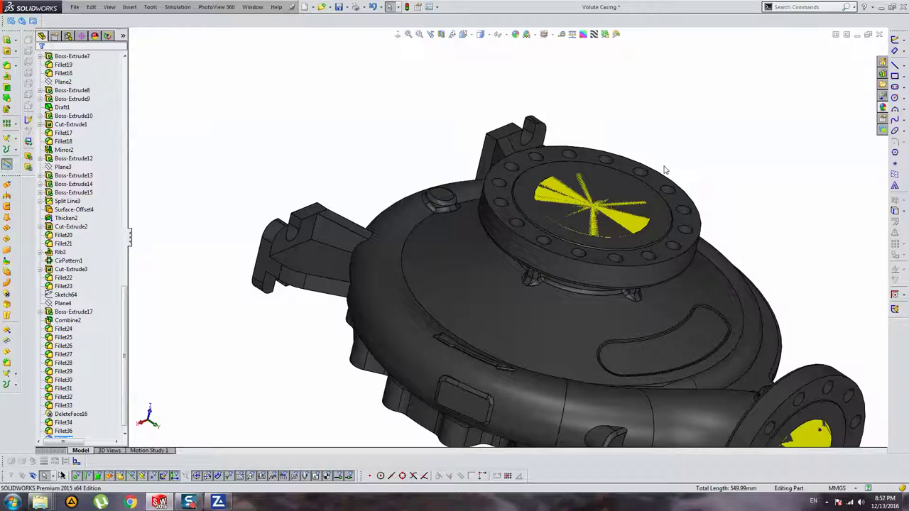
pyautogui.scroll(-5, 663, 170)
pyautogui.moveTo(428, 203); pyautogui.dragTo(619, 298, button='middle')
pyautogui.scroll(5, 619, 298)
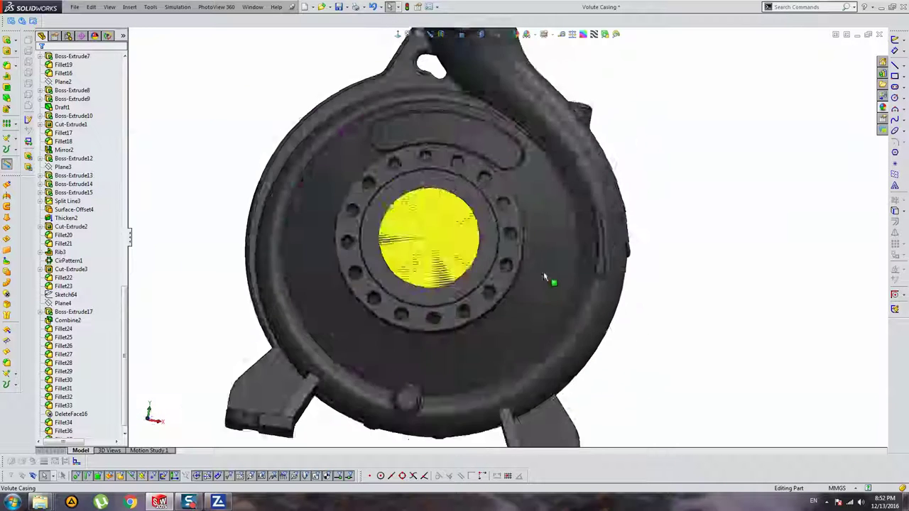
pyautogui.moveTo(547, 280); pyautogui.dragTo(554, 227, button='middle')
pyautogui.scroll(5, 552, 218)
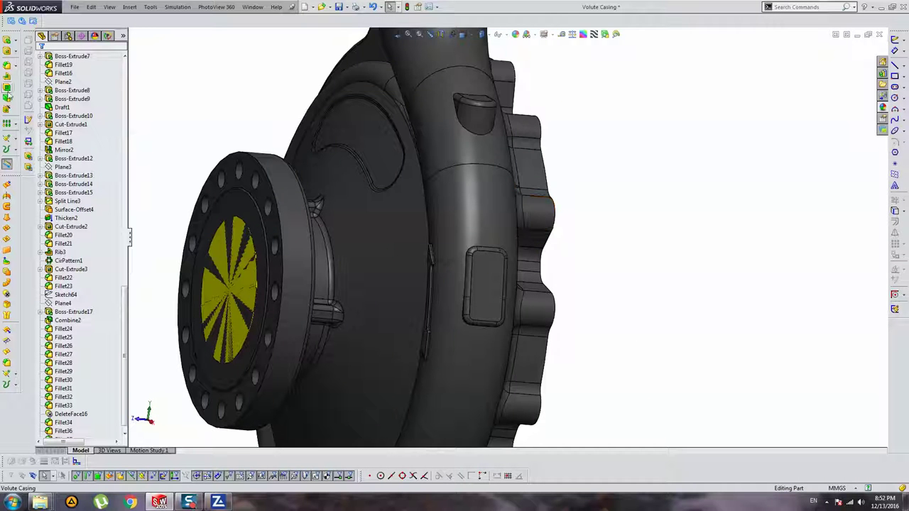
# Fillet the small recess rim near the outlet pipe at 10 mm
pyautogui.click(7, 65)
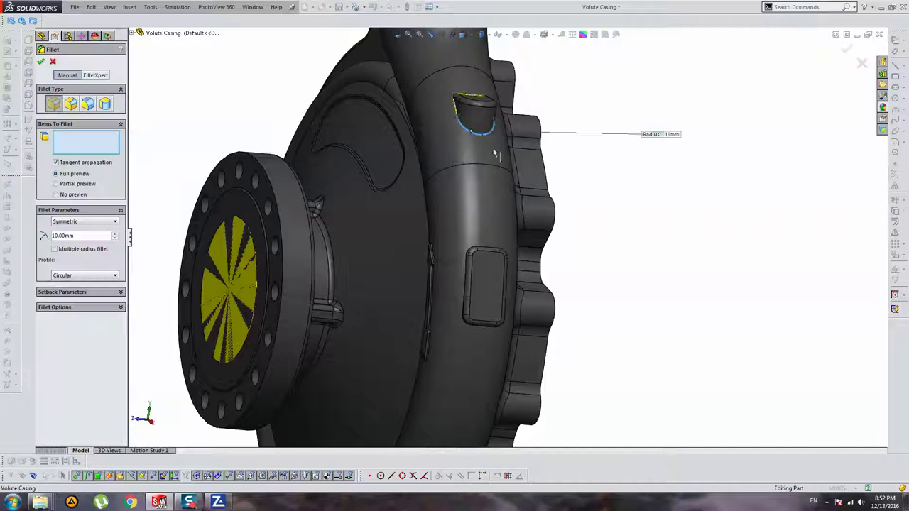
pyautogui.click(494, 153)
pyautogui.scroll(3, 268, 206)
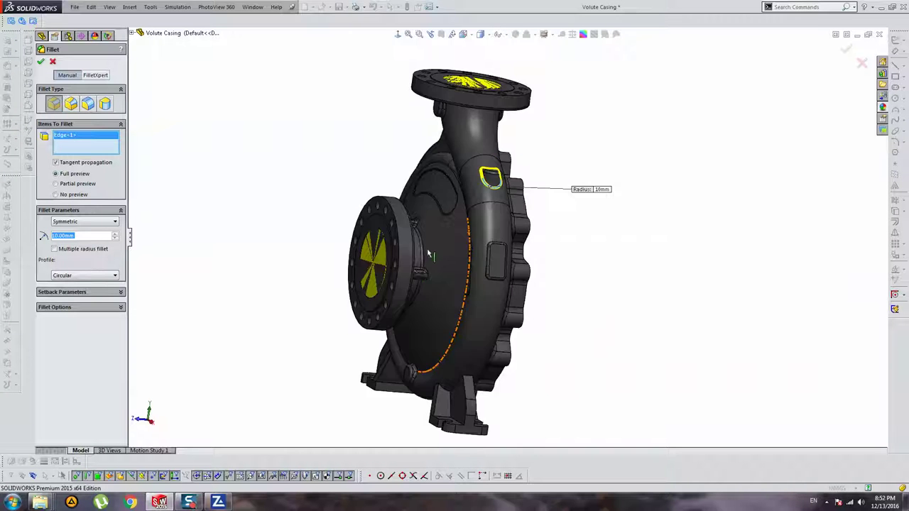
pyautogui.moveTo(268, 206); pyautogui.dragTo(515, 348, button='middle')
pyautogui.scroll(-3, 515, 349)
pyautogui.scroll(3, 497, 355)
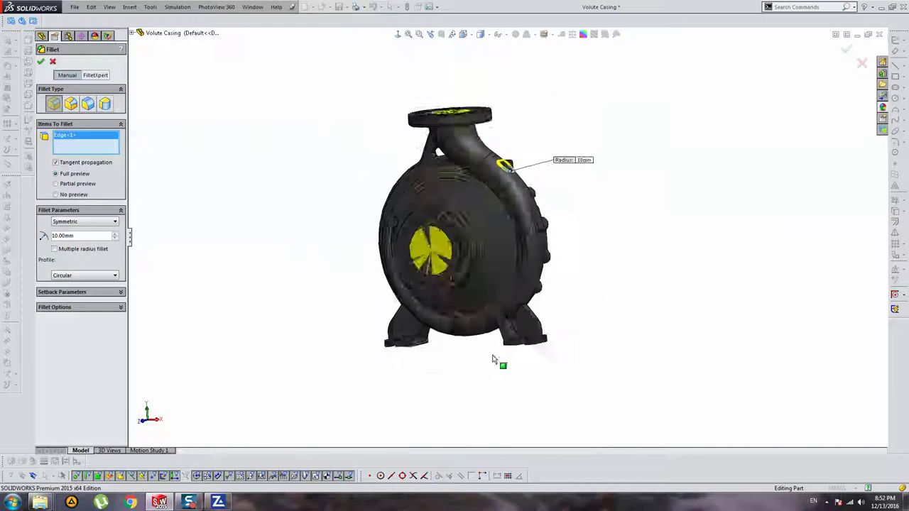
pyautogui.scroll(1, 426, 298)
pyautogui.scroll(-6, 412, 287)
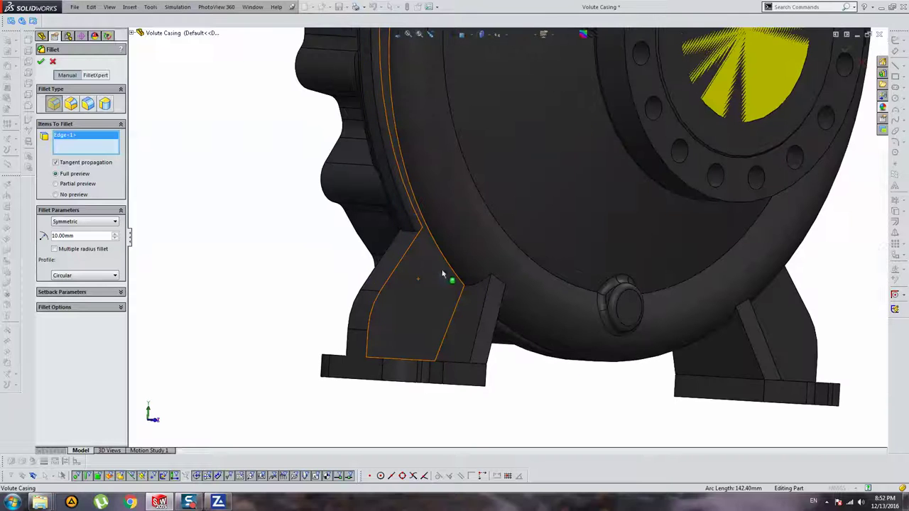
pyautogui.press('Return')
pyautogui.scroll(-3, 426, 263)
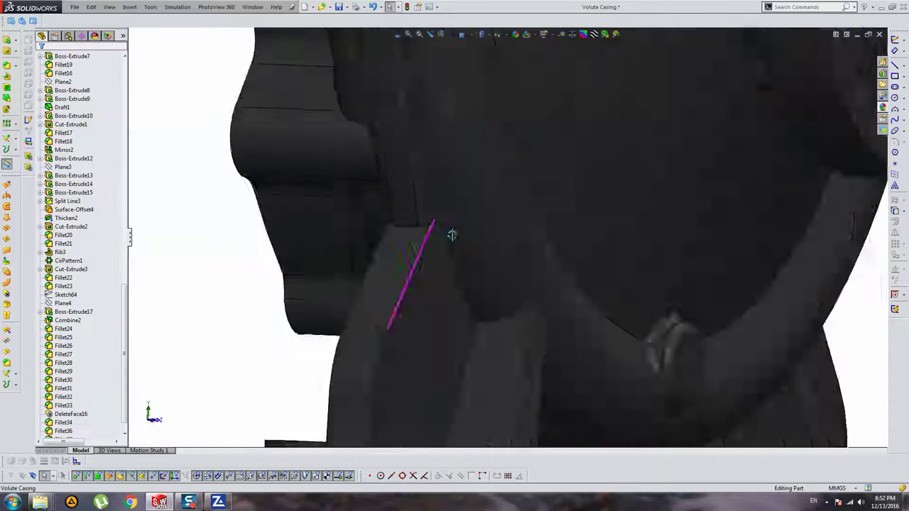
pyautogui.scroll(-2, 401, 231)
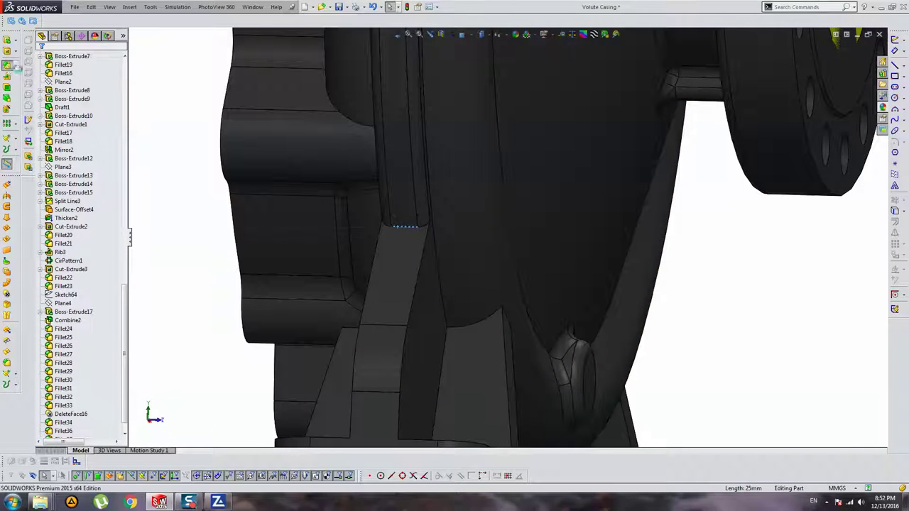
# Start a 40 mm fillet on a foot-rib junction and add edges at both feet
pyautogui.click(7, 65)
pyautogui.press('Return')
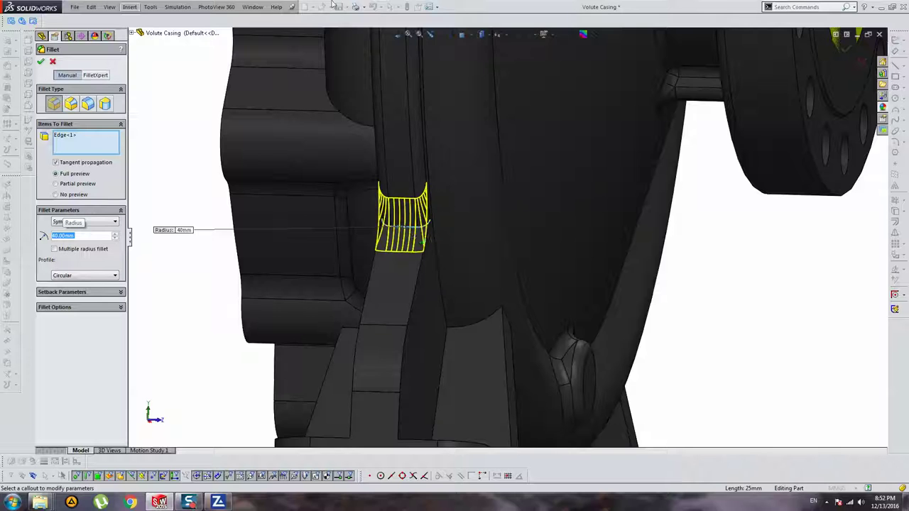
pyautogui.moveTo(414, 233); pyautogui.dragTo(521, 267, button='middle')
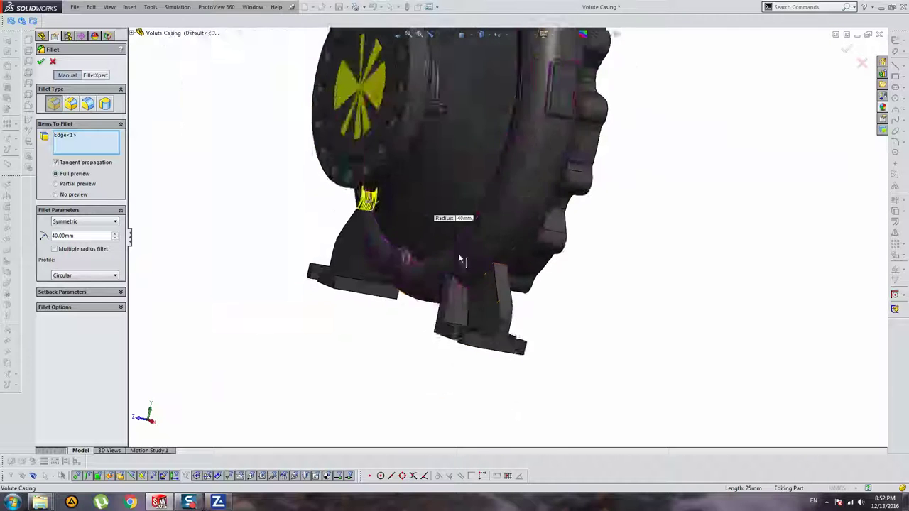
pyautogui.click(521, 266)
pyautogui.moveTo(522, 267)
pyautogui.mouseDown(button='middle')
pyautogui.moveTo(355, 264)
pyautogui.moveTo(345, 249)
pyautogui.mouseUp(button='middle')
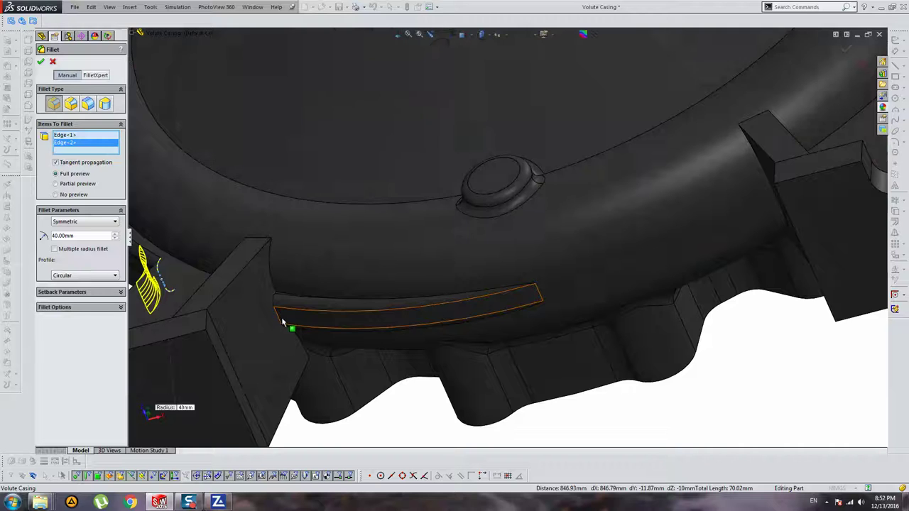
pyautogui.moveTo(281, 316)
pyautogui.mouseDown(button='middle')
pyautogui.moveTo(379, 278)
pyautogui.moveTo(400, 328)
pyautogui.moveTo(594, 290)
pyautogui.moveTo(636, 267)
pyautogui.moveTo(607, 208)
pyautogui.mouseUp(button='middle')
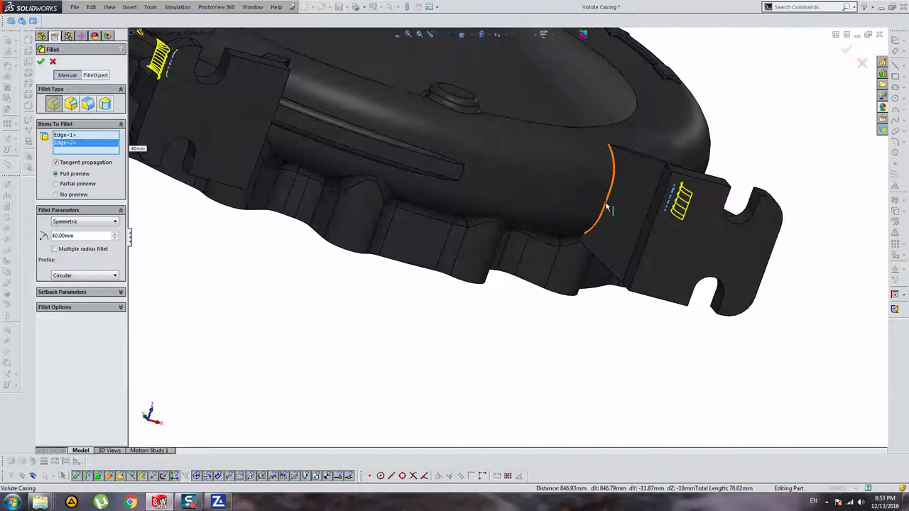
pyautogui.click(616, 184)
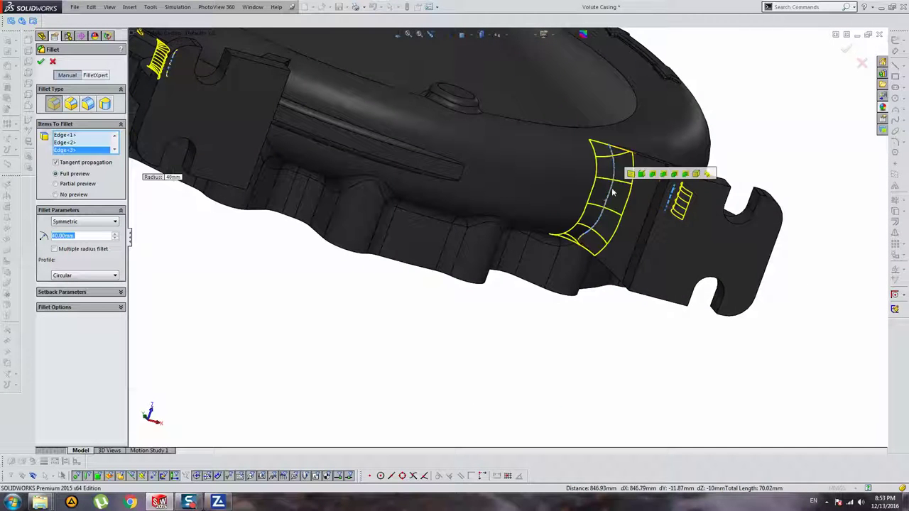
# Add further rib-to-body junction edges around the foot ribs to the 40 mm fillet
pyautogui.moveTo(616, 186)
pyautogui.mouseDown(button='middle')
pyautogui.moveTo(572, 339)
pyautogui.moveTo(309, 190)
pyautogui.mouseUp(button='middle')
pyautogui.scroll(-2, 309, 190)
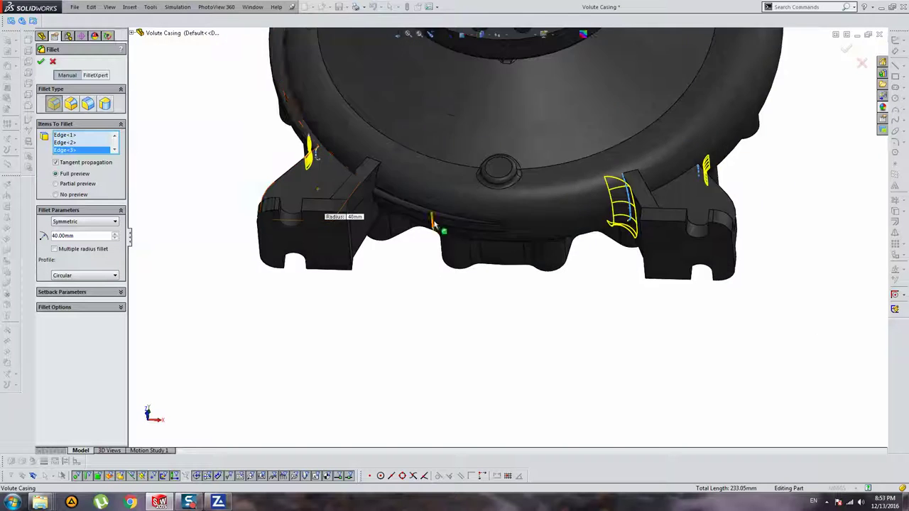
pyautogui.scroll(-2, 348, 197)
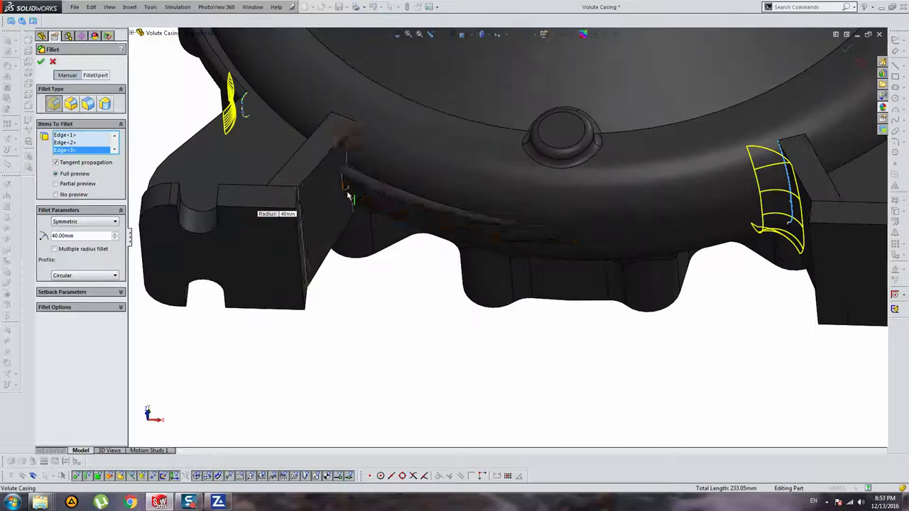
pyautogui.click(427, 200)
pyautogui.moveTo(431, 203)
pyautogui.mouseDown(button='middle')
pyautogui.moveTo(367, 135)
pyautogui.moveTo(345, 133)
pyautogui.mouseUp(button='middle')
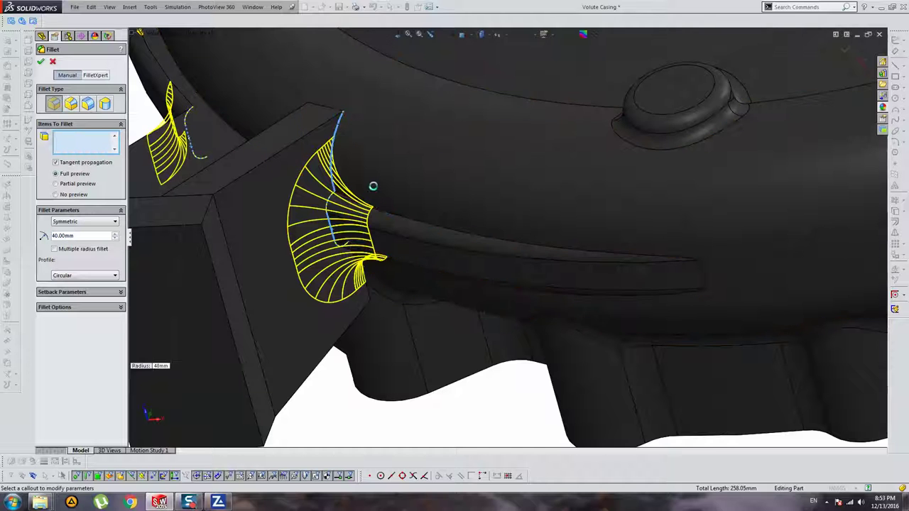
pyautogui.click(372, 186)
pyautogui.moveTo(377, 190)
pyautogui.mouseDown(button='middle')
pyautogui.moveTo(431, 234)
pyautogui.moveTo(421, 152)
pyautogui.moveTo(447, 288)
pyautogui.mouseUp(button='middle')
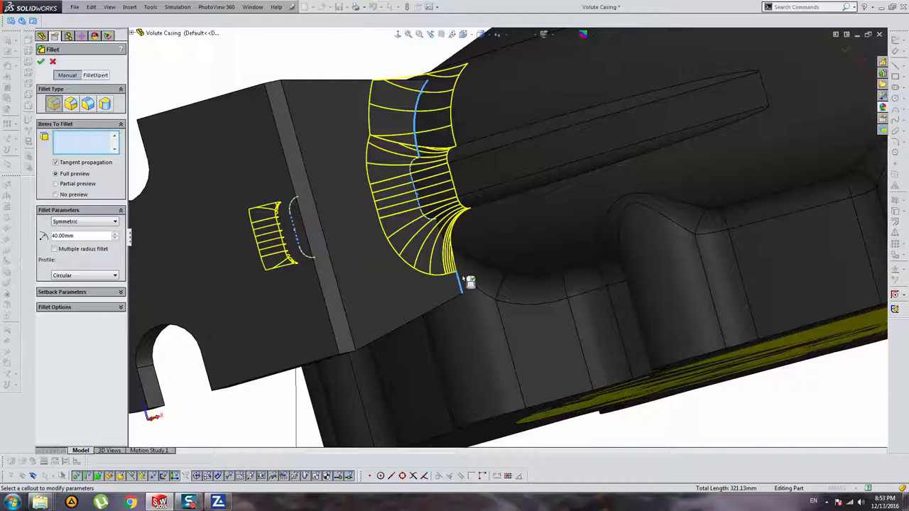
pyautogui.click(462, 277)
pyautogui.click(458, 288)
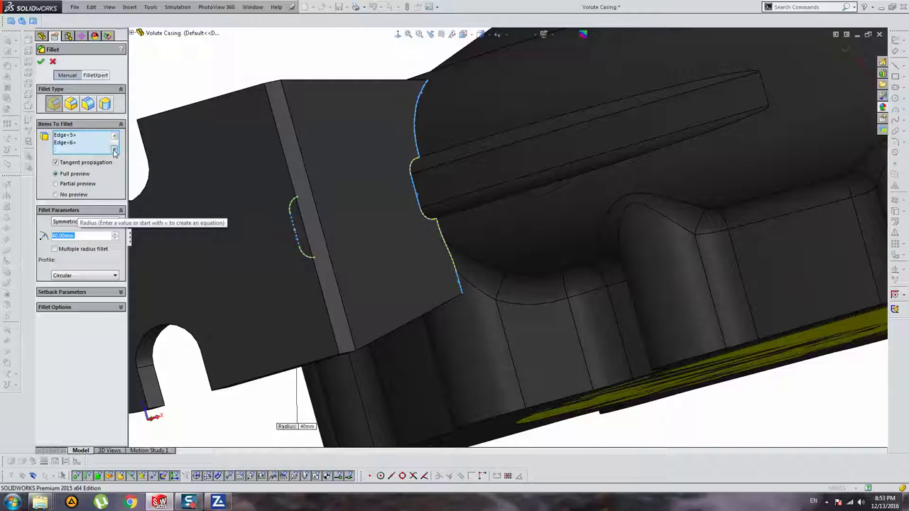
pyautogui.scroll(-1, 71, 145)
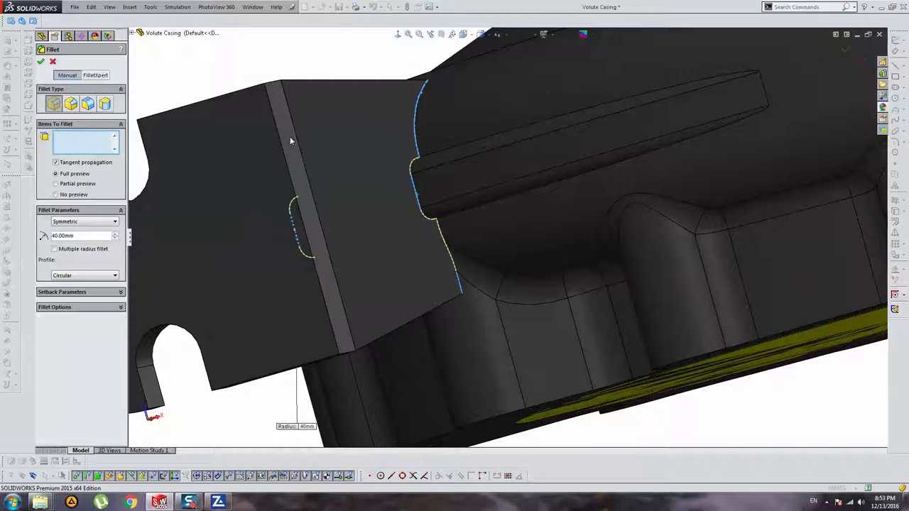
pyautogui.click(407, 126)
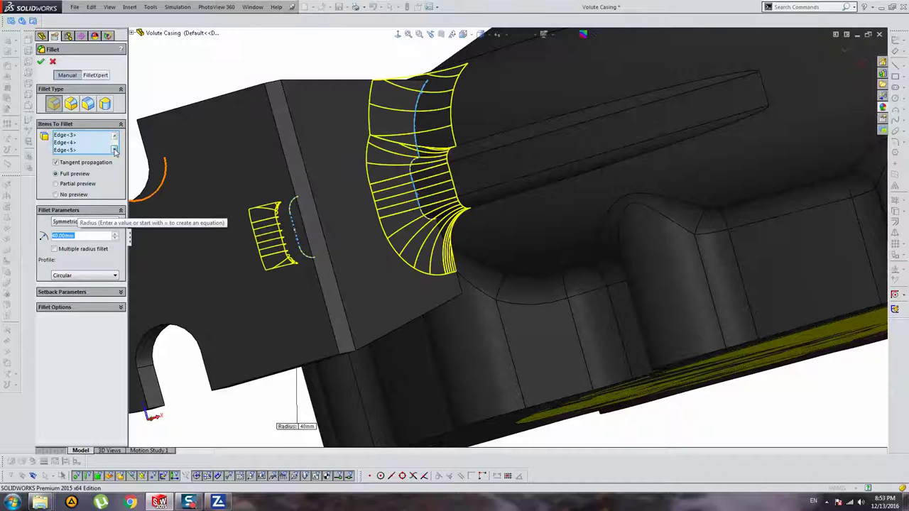
pyautogui.scroll(-1, 84, 148)
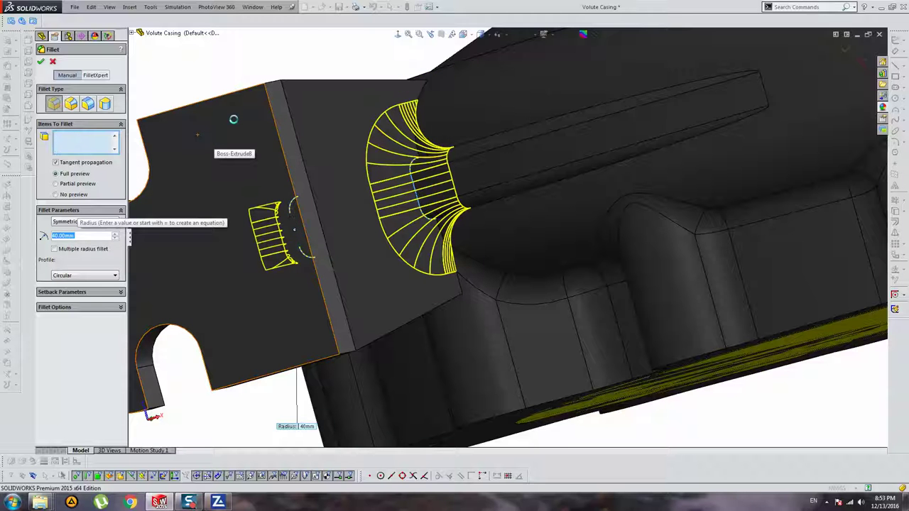
# Apply the 40 mm junction fillets and inspect the new fillets near the foot
pyautogui.press('Return')
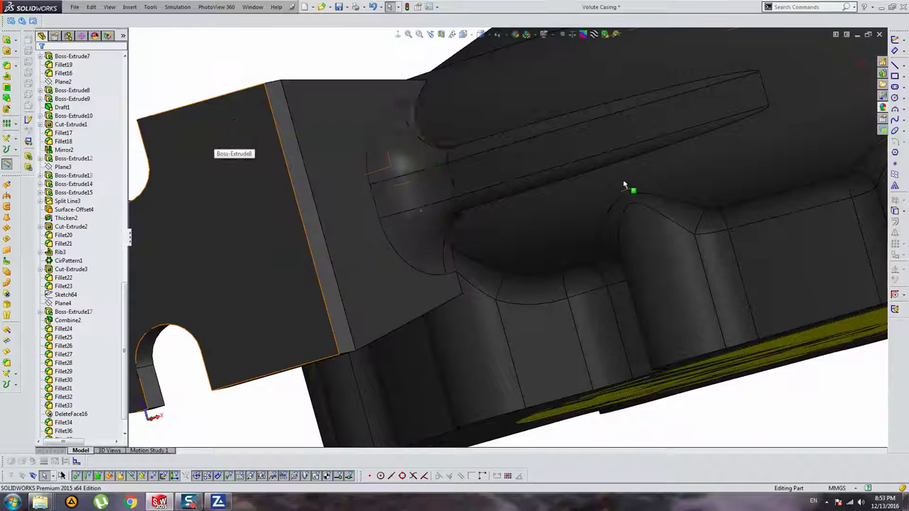
pyautogui.moveTo(629, 189)
pyautogui.mouseDown(button='middle')
pyautogui.moveTo(529, 198)
pyautogui.moveTo(544, 302)
pyautogui.mouseUp(button='middle')
pyautogui.scroll(-3, 466, 187)
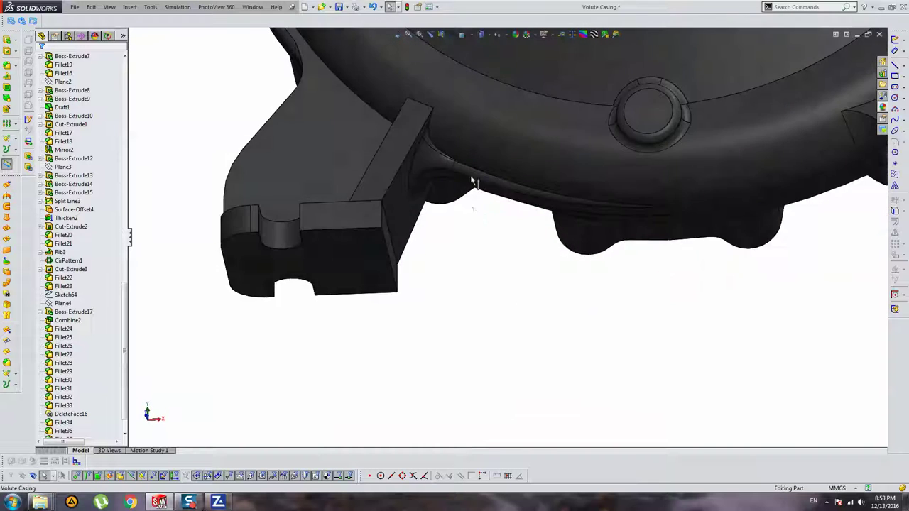
pyautogui.moveTo(470, 178)
pyautogui.mouseDown(button='middle')
pyautogui.moveTo(440, 136)
pyautogui.moveTo(419, 178)
pyautogui.moveTo(463, 247)
pyautogui.moveTo(421, 195)
pyautogui.moveTo(420, 244)
pyautogui.mouseUp(button='middle')
pyautogui.scroll(-3, 415, 201)
pyautogui.click(429, 144)
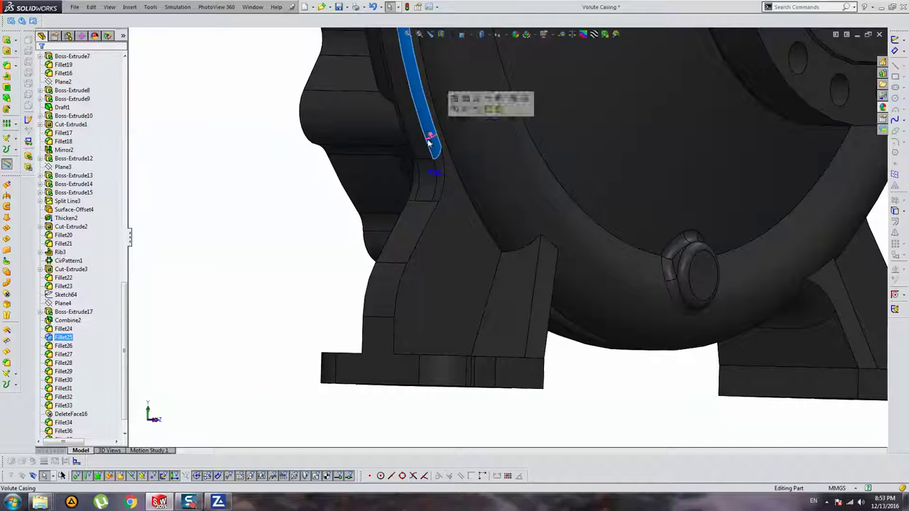
pyautogui.click(286, 269)
# Start a 10 mm fillet on the first vertical rib edge of a support foot
pyautogui.click(7, 66)
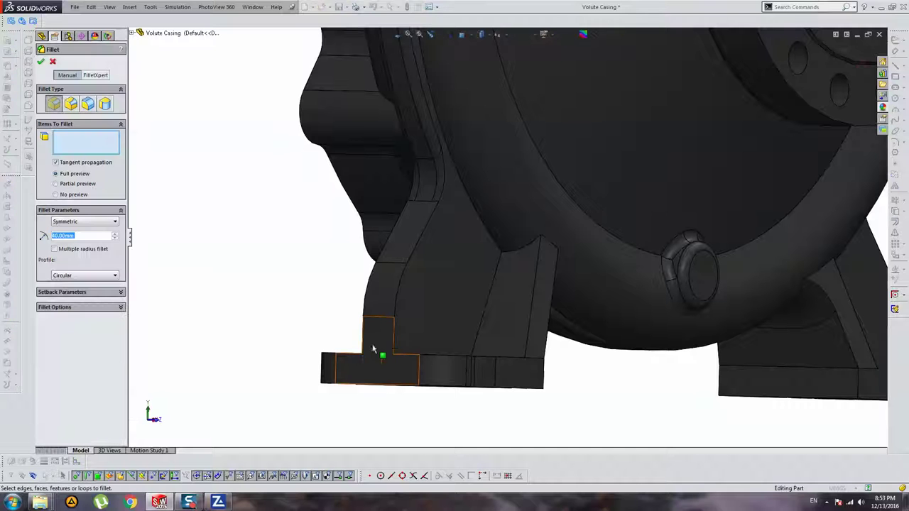
pyautogui.click(399, 291)
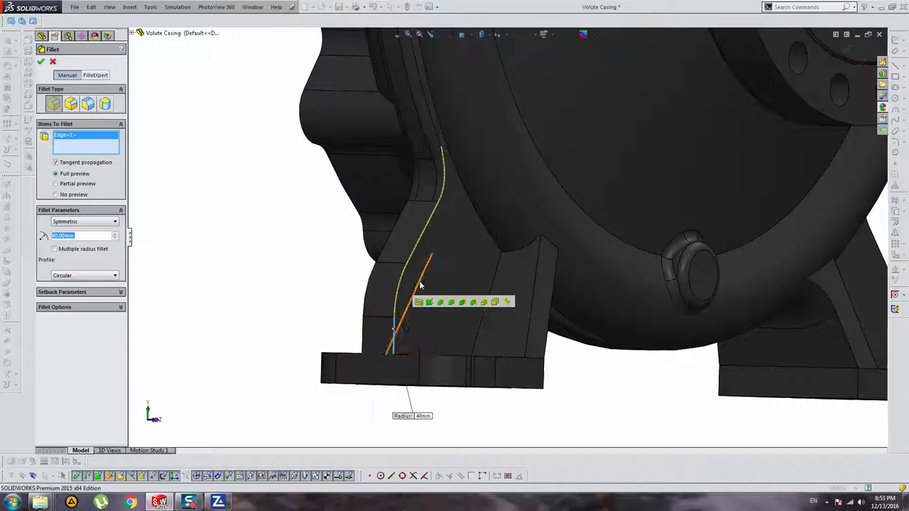
pyautogui.moveTo(419, 291); pyautogui.dragTo(468, 284, button='middle')
pyautogui.write('10')
pyautogui.press('Return')
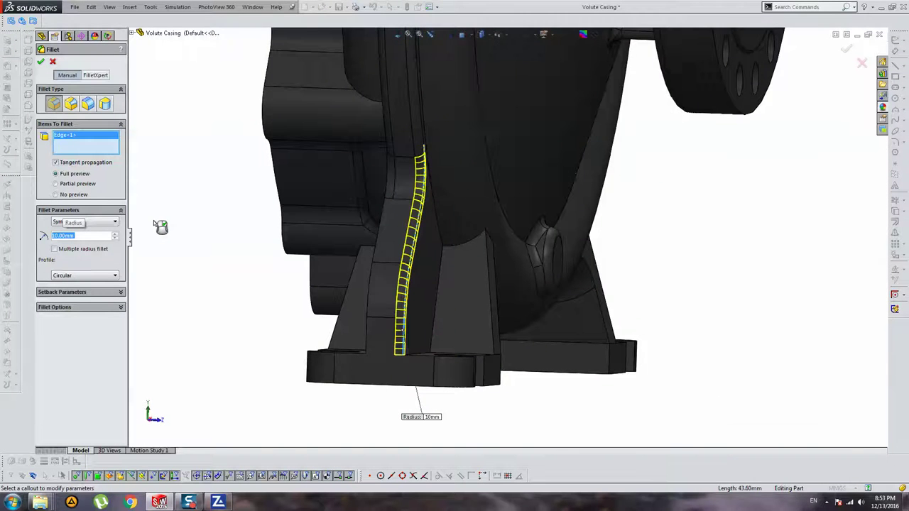
pyautogui.moveTo(153, 220)
pyautogui.mouseDown(button='middle')
pyautogui.moveTo(552, 331)
pyautogui.moveTo(460, 276)
pyautogui.moveTo(378, 260)
pyautogui.moveTo(352, 243)
pyautogui.moveTo(427, 264)
pyautogui.mouseUp(button='middle')
# Add the remaining rib edges on both feet to the 10 mm fillet and confirm
pyautogui.click(546, 340)
pyautogui.click(382, 279)
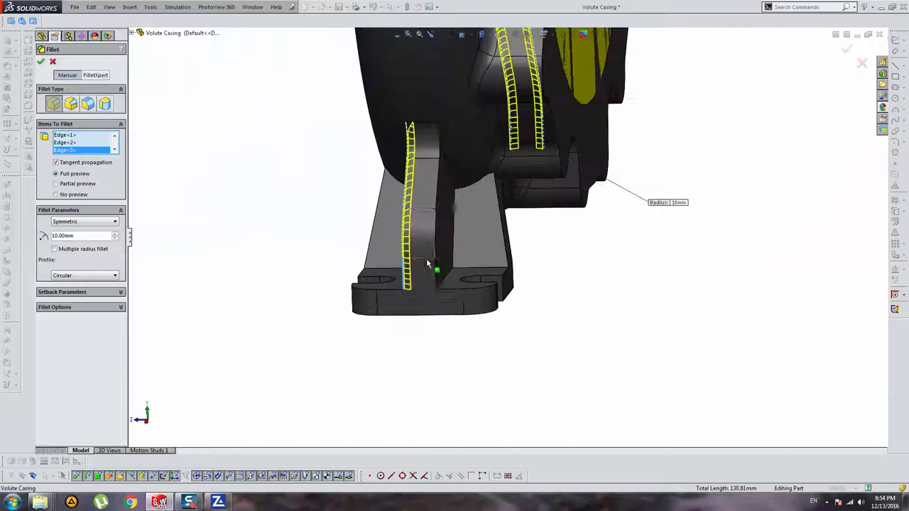
pyautogui.click(499, 232)
pyautogui.moveTo(474, 208)
pyautogui.mouseDown(button='middle')
pyautogui.moveTo(405, 245)
pyautogui.moveTo(395, 175)
pyautogui.moveTo(419, 307)
pyautogui.mouseUp(button='middle')
pyautogui.scroll(-3, 405, 245)
pyautogui.scroll(3, 419, 212)
pyautogui.scroll(3, 395, 174)
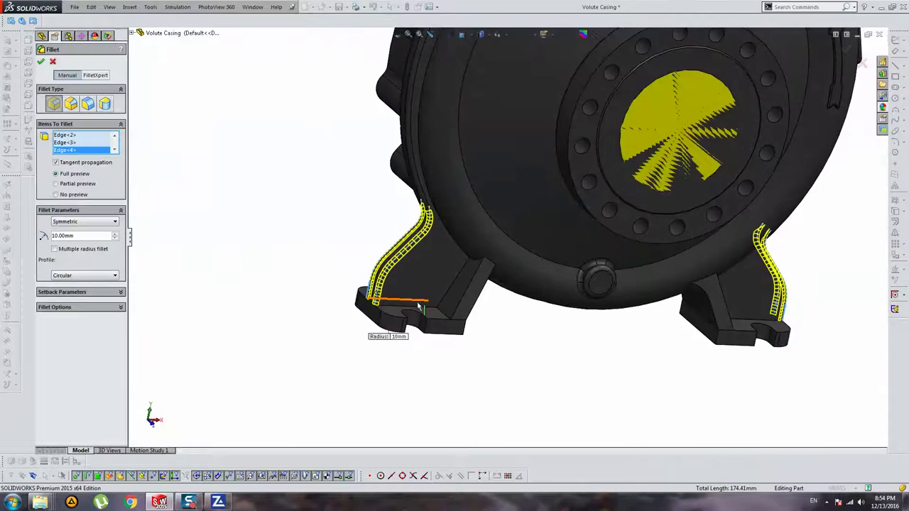
pyautogui.press('Return')
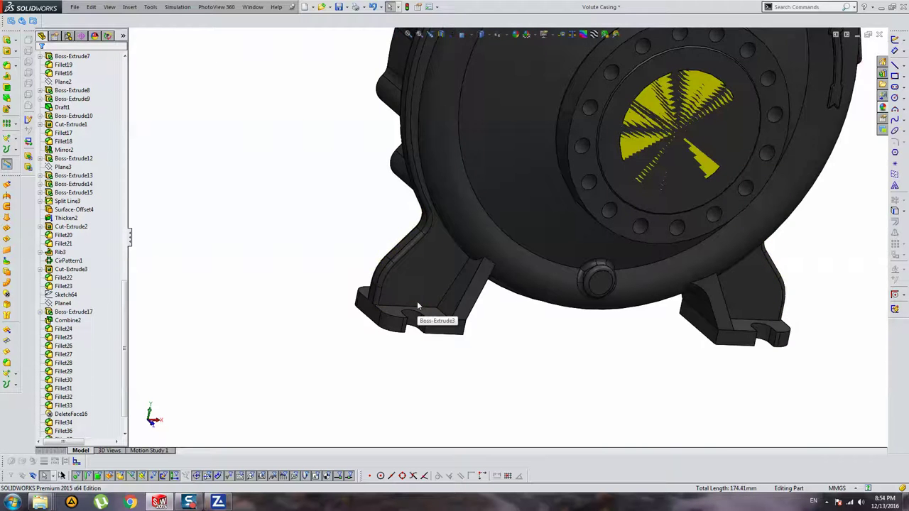
# Try a fillet on the short edge near the support foot, then exit it
pyautogui.moveTo(419, 306)
pyautogui.mouseDown(button='middle')
pyautogui.moveTo(329, 242)
pyautogui.moveTo(500, 211)
pyautogui.moveTo(531, 244)
pyautogui.mouseUp(button='middle')
pyautogui.scroll(-3, 511, 270)
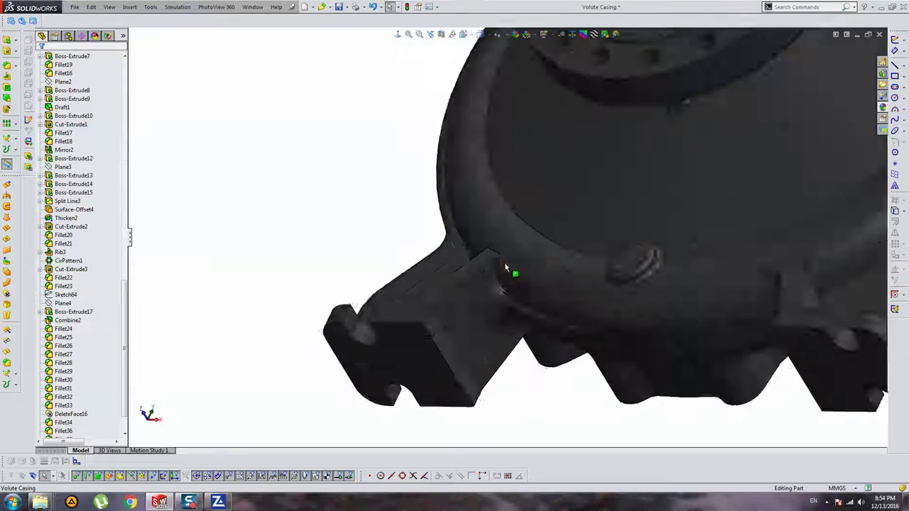
pyautogui.scroll(-2, 491, 264)
pyautogui.click(489, 260)
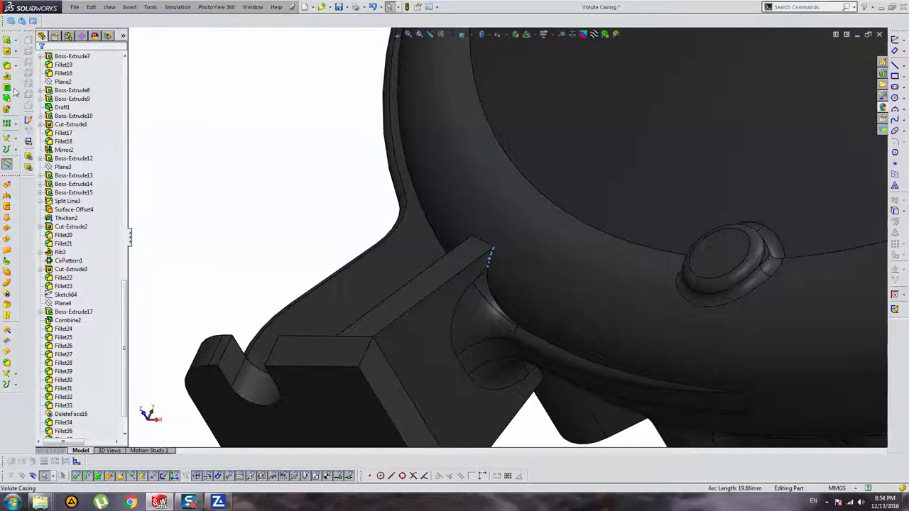
pyautogui.click(8, 66)
pyautogui.moveTo(523, 344)
pyautogui.mouseDown(button='middle')
pyautogui.moveTo(586, 343)
pyautogui.moveTo(661, 381)
pyautogui.moveTo(531, 321)
pyautogui.mouseUp(button='middle')
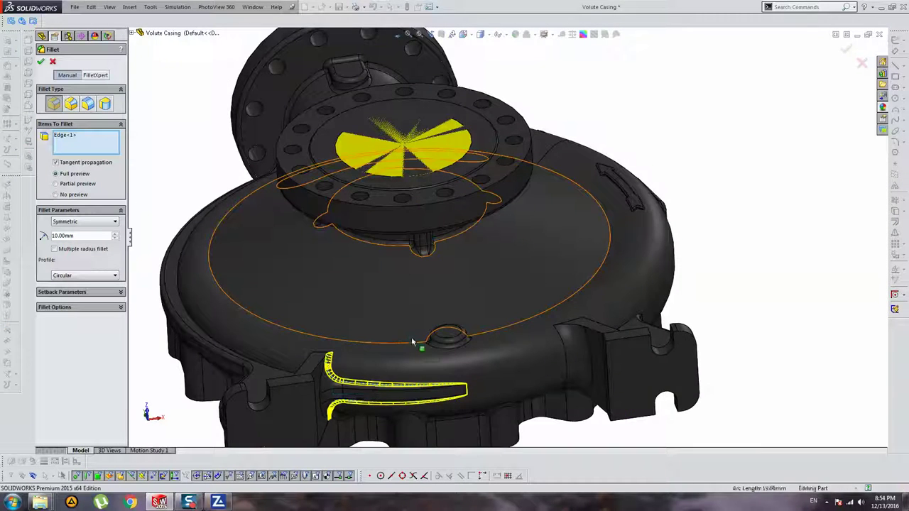
pyautogui.press('Return')
# Set up a 200 mm radius fillet on the long edge of the foot pad
pyautogui.scroll(3, 416, 345)
pyautogui.moveTo(419, 359); pyautogui.dragTo(426, 399, button='middle')
pyautogui.scroll(-3, 384, 330)
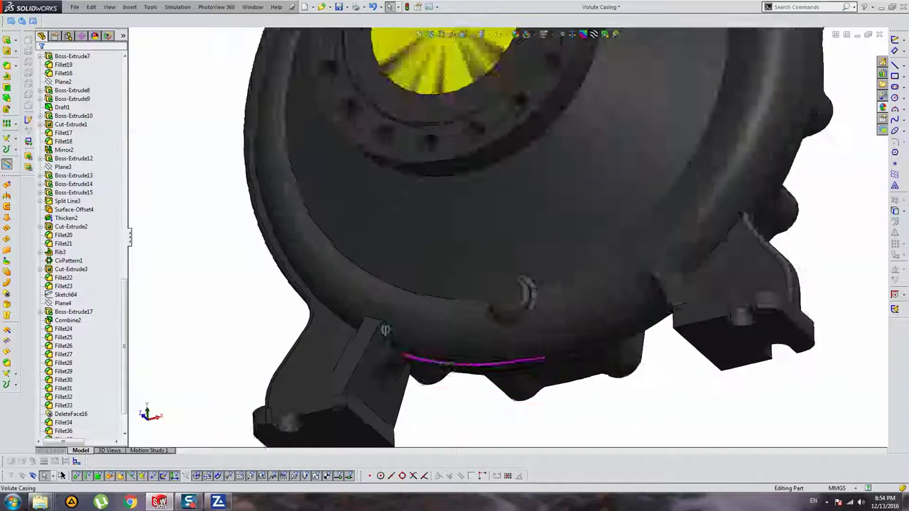
pyautogui.moveTo(384, 330); pyautogui.dragTo(361, 371, button='middle')
pyautogui.click(373, 367)
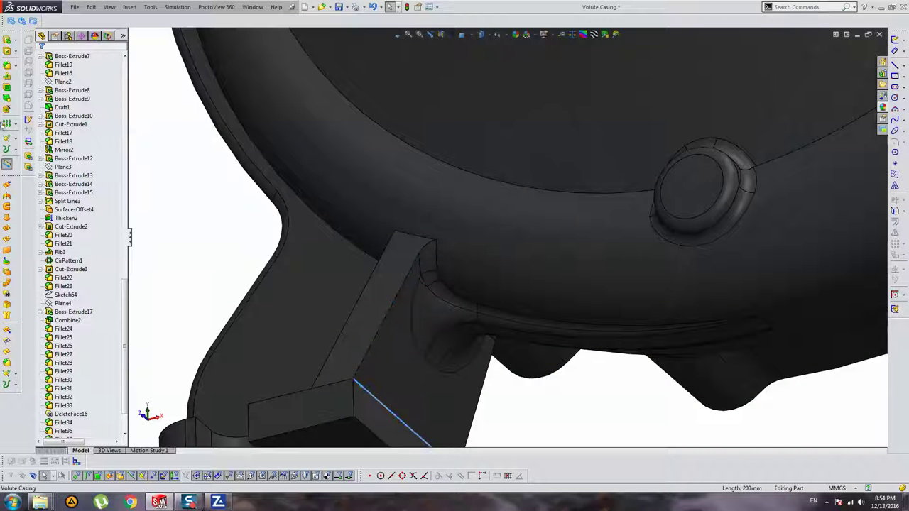
pyautogui.click(9, 68)
pyautogui.moveTo(552, 290); pyautogui.dragTo(454, 270, button='middle')
pyautogui.scroll(2, 454, 270)
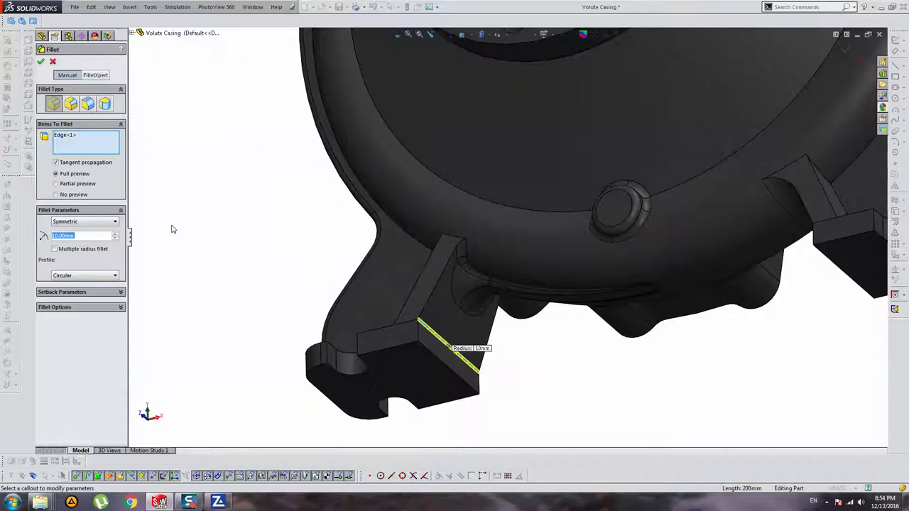
pyautogui.write('100')
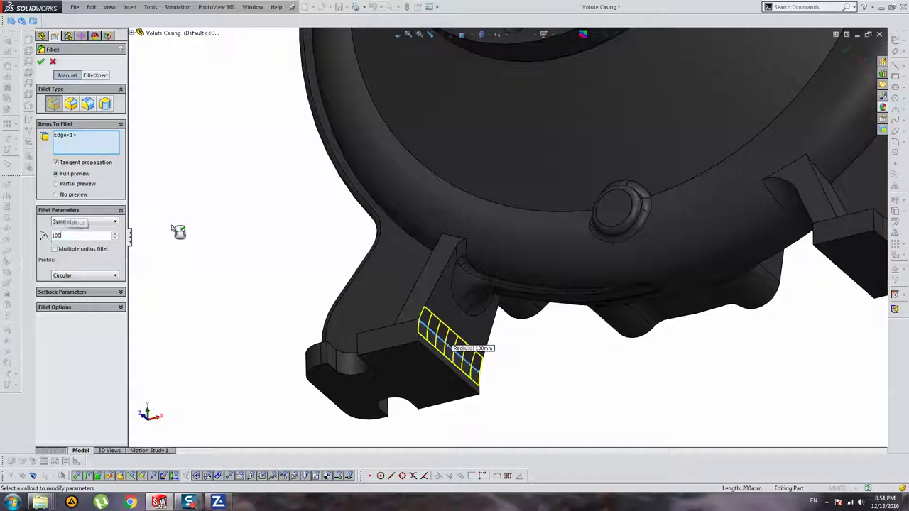
pyautogui.write('0')
pyautogui.press('Return')
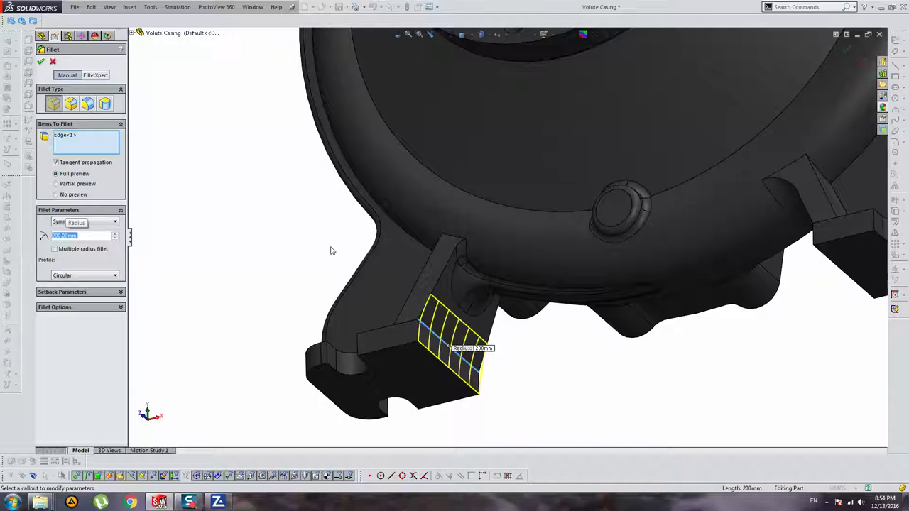
# Apply the 200 mm foot-pad fillet and return to a front view
pyautogui.moveTo(331, 250); pyautogui.dragTo(817, 274, button='middle')
pyautogui.scroll(3, 709, 250)
pyautogui.moveTo(709, 249)
pyautogui.mouseDown(button='middle')
pyautogui.moveTo(571, 209)
pyautogui.moveTo(593, 159)
pyautogui.moveTo(473, 262)
pyautogui.moveTo(417, 204)
pyautogui.moveTo(398, 200)
pyautogui.moveTo(419, 190)
pyautogui.moveTo(3, 34)
pyautogui.mouseUp(button='middle')
pyautogui.click(581, 215)
pyautogui.press('Return')
pyautogui.scroll(-2, 454, 245)
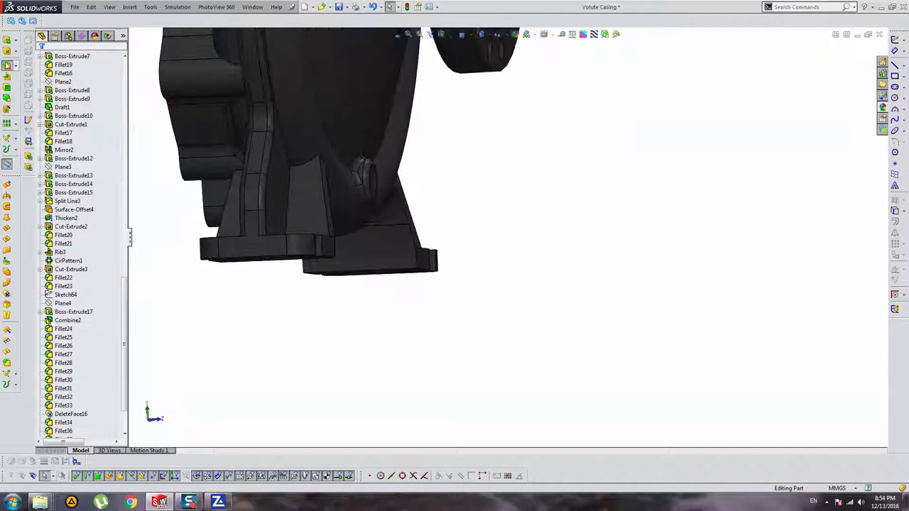
# Start a 40 mm fillet on the first rib-to-body junction edge
pyautogui.click(6, 65)
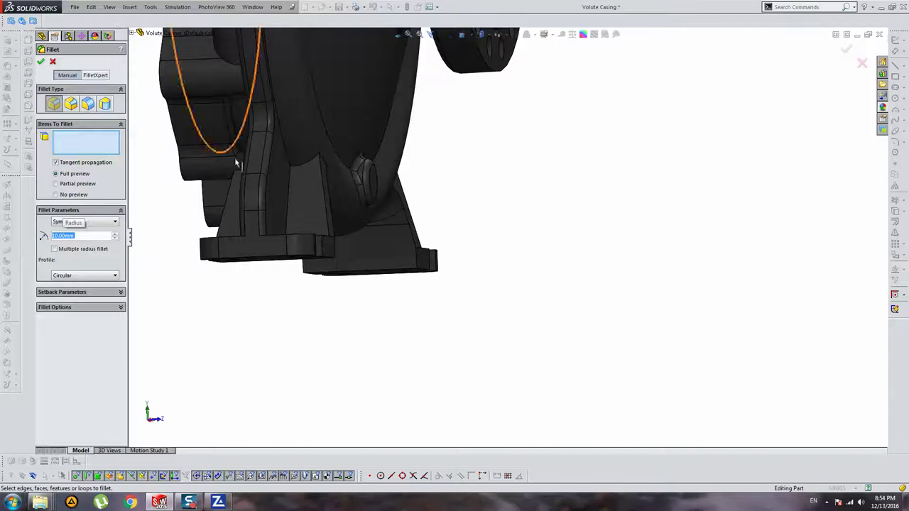
pyautogui.moveTo(238, 165)
pyautogui.mouseDown(button='middle')
pyautogui.moveTo(314, 219)
pyautogui.moveTo(225, 195)
pyautogui.mouseUp(button='middle')
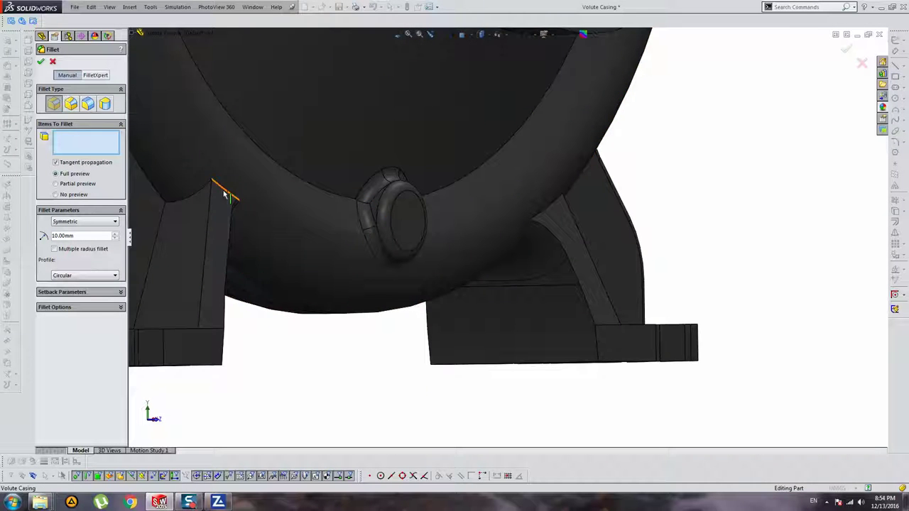
pyautogui.click(310, 234)
pyautogui.moveTo(310, 234)
pyautogui.mouseDown(button='middle')
pyautogui.moveTo(285, 234)
pyautogui.moveTo(487, 284)
pyautogui.moveTo(538, 226)
pyautogui.moveTo(499, 203)
pyautogui.moveTo(450, 150)
pyautogui.mouseUp(button='middle')
pyautogui.press('Return')
# Add three more junction edges and apply the 40 mm fillet
pyautogui.click(529, 211)
pyautogui.click(479, 271)
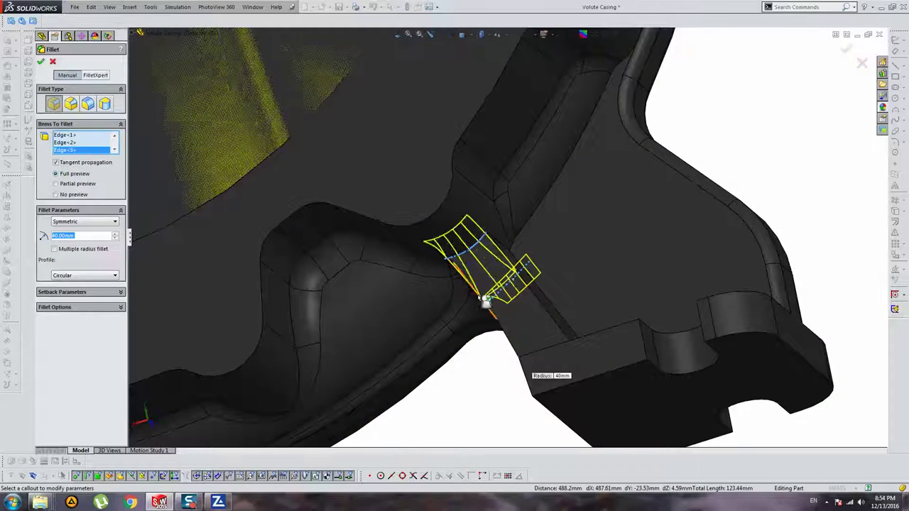
pyautogui.scroll(5, 485, 298)
pyautogui.scroll(-5, 235, 338)
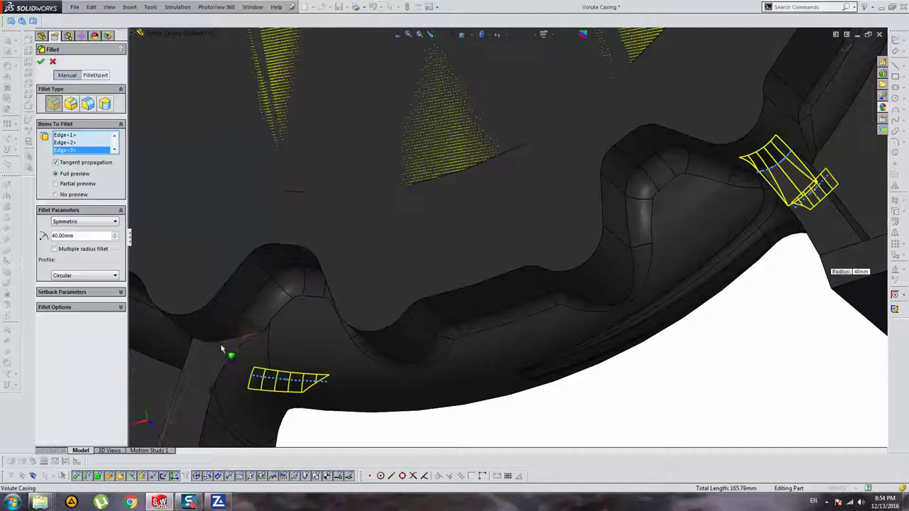
pyautogui.click(212, 345)
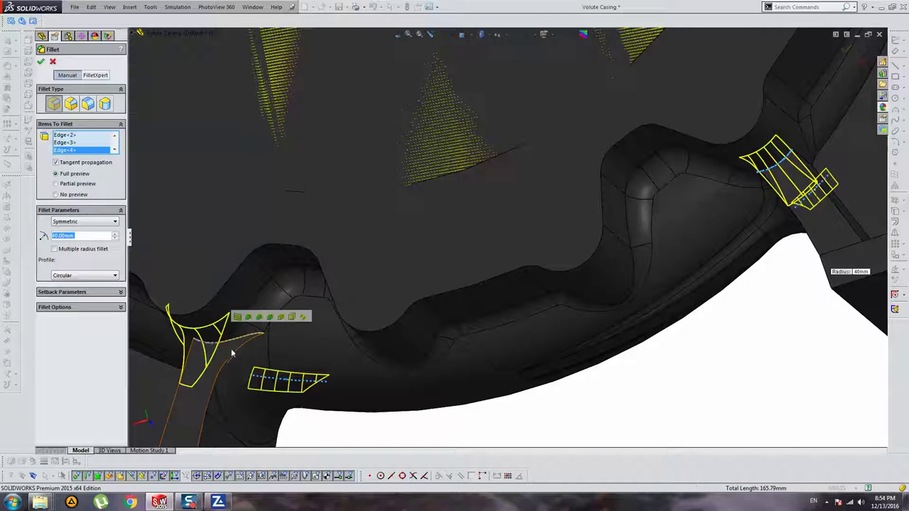
pyautogui.scroll(2, 336, 255)
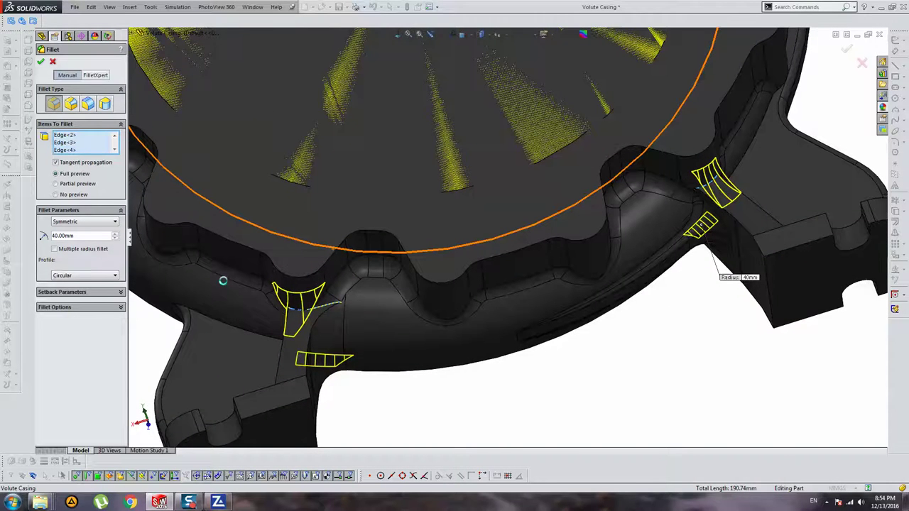
pyautogui.press('Return')
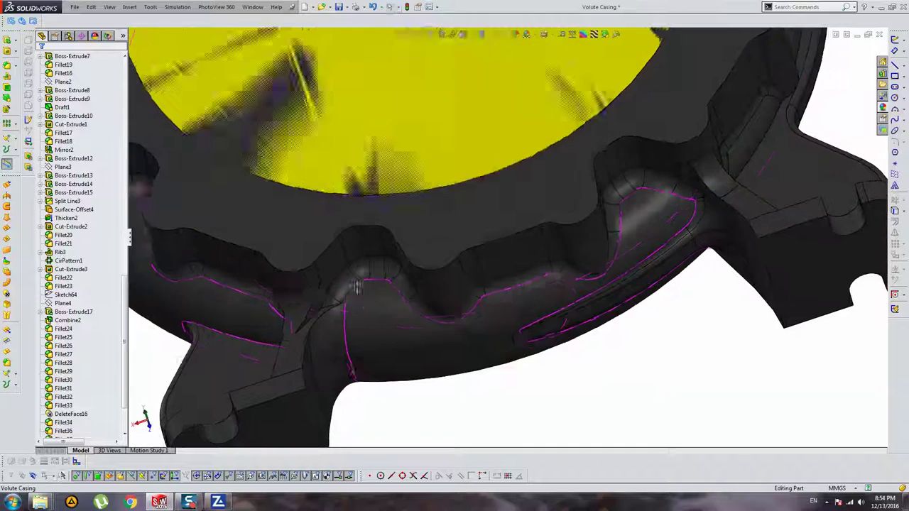
# Edit the junction fillet to change its radius from 40 mm to 20 mm
pyautogui.rightClick(298, 305)
pyautogui.click(309, 240)
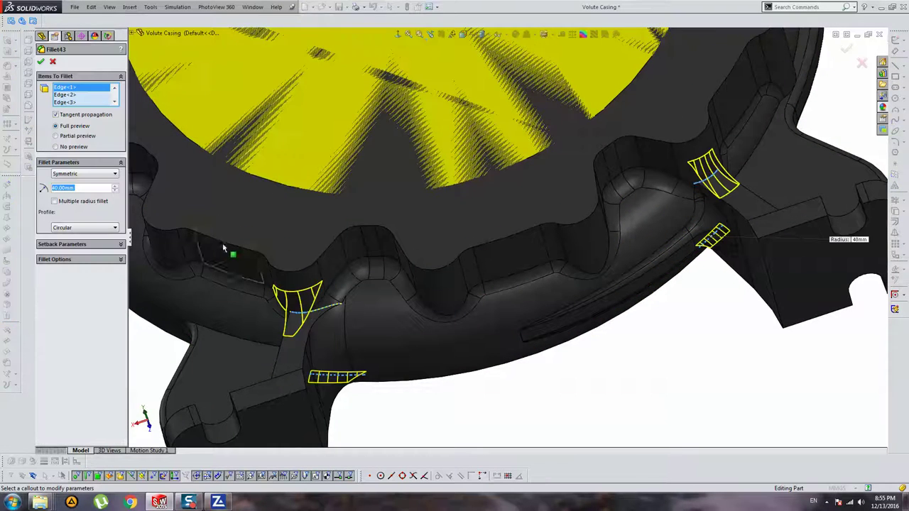
pyautogui.write('20')
pyautogui.press('Return')
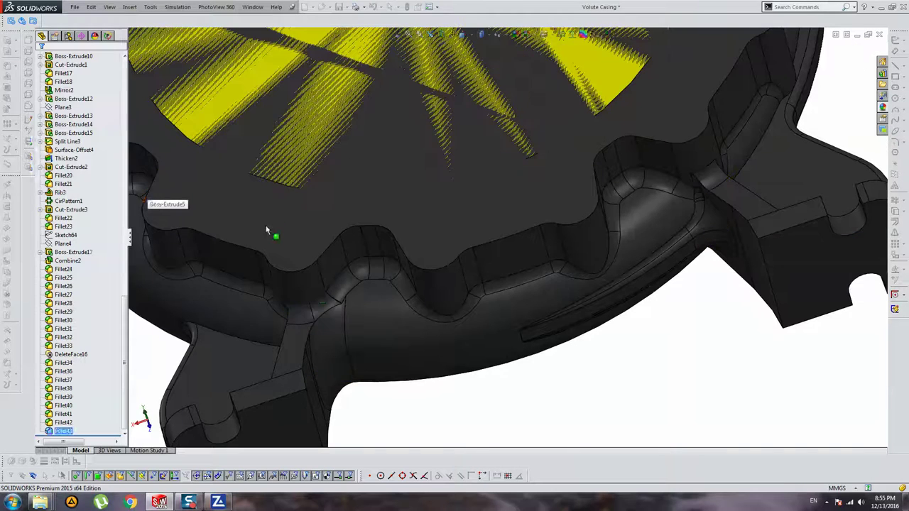
# Try a rib-edge fillet with tangent propagation off, then cancel it
pyautogui.moveTo(304, 277)
pyautogui.mouseDown(button='middle')
pyautogui.moveTo(339, 317)
pyautogui.moveTo(303, 358)
pyautogui.mouseUp(button='middle')
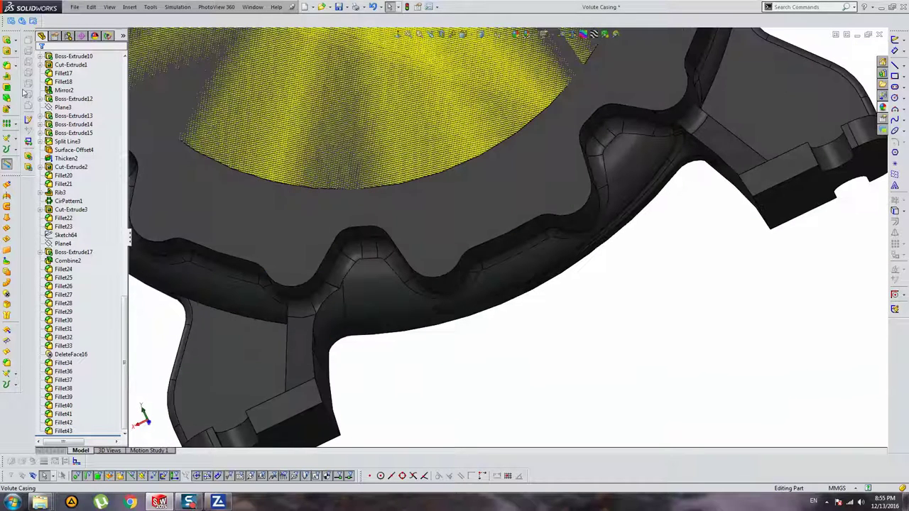
pyautogui.press('Return')
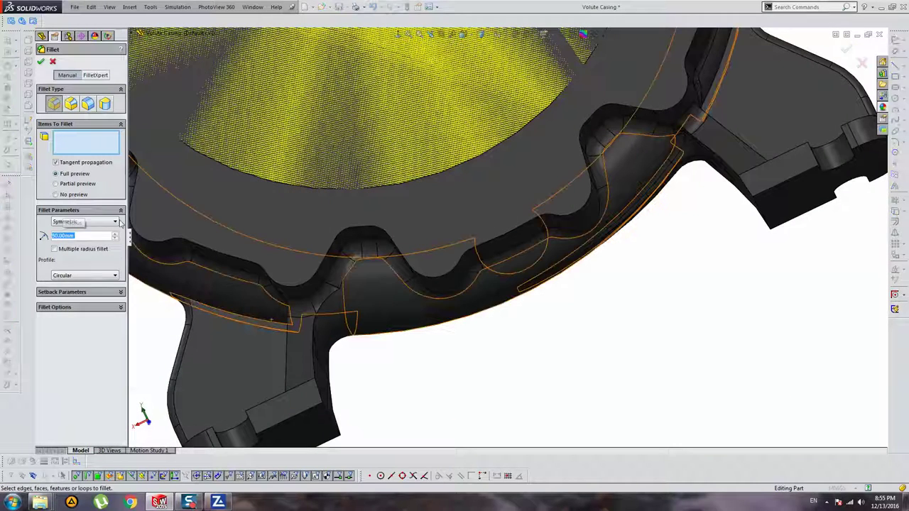
pyautogui.click(302, 383)
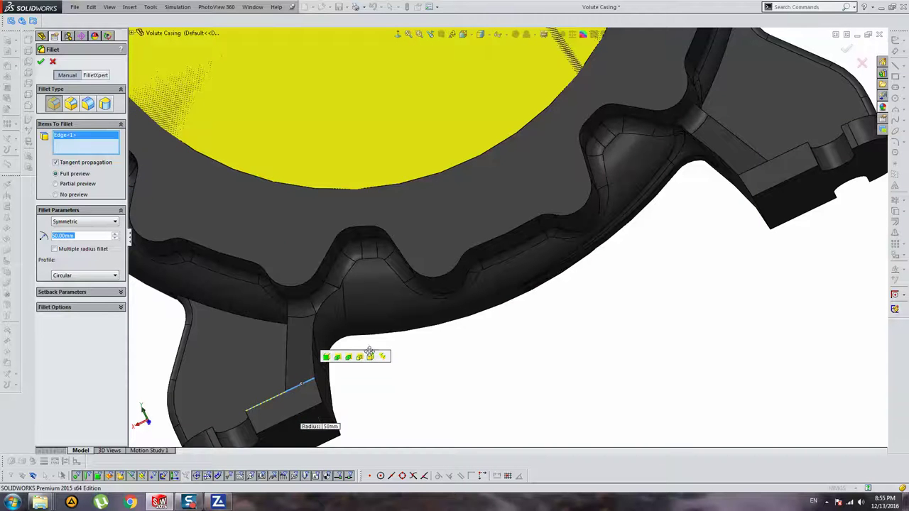
pyautogui.click(66, 168)
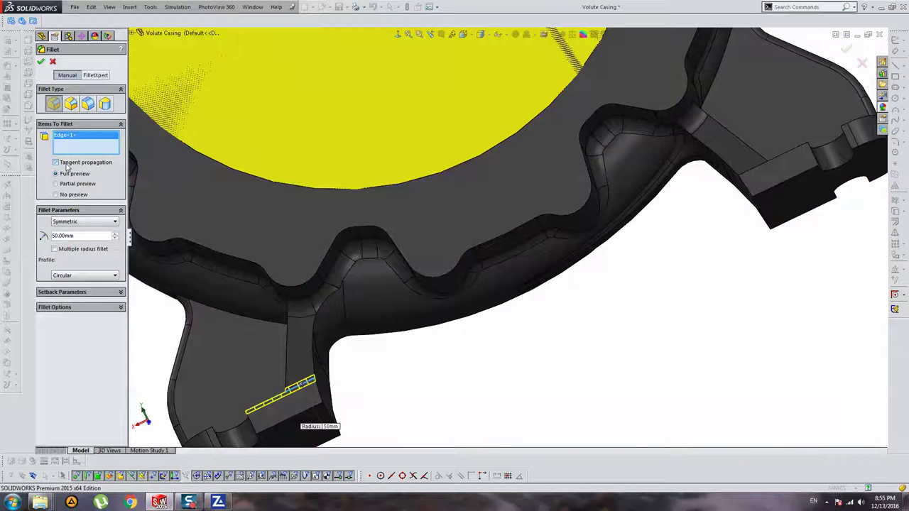
pyautogui.press('Escape')
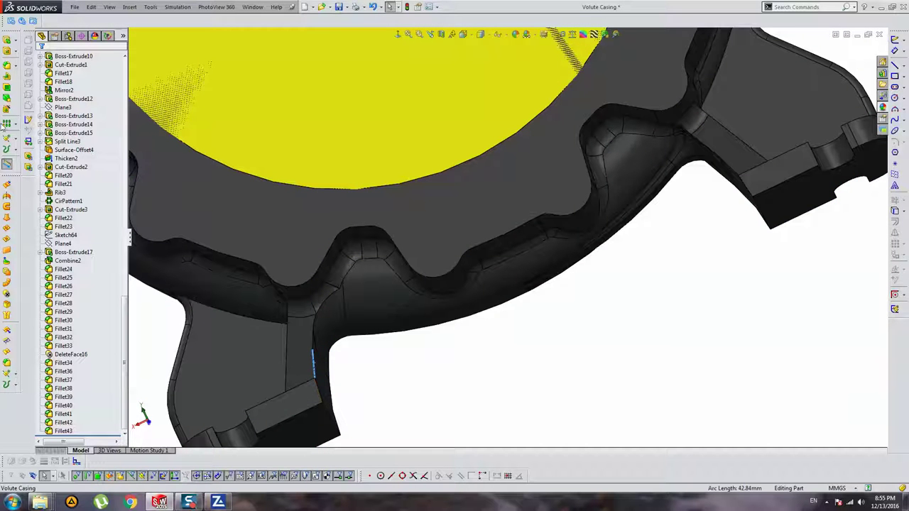
# Preview a 10 mm fillet on the curved edge where the rib meets the left foot
pyautogui.click(32, 83)
pyautogui.click(314, 373)
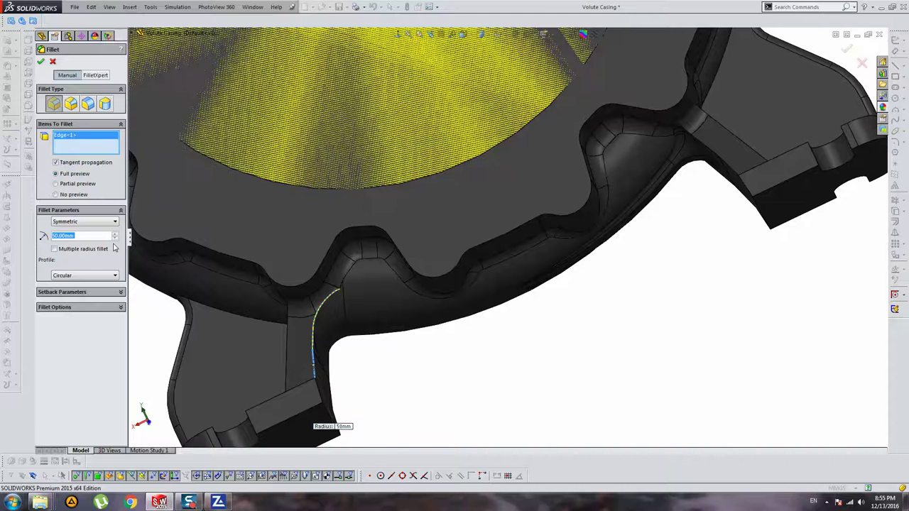
pyautogui.write('10')
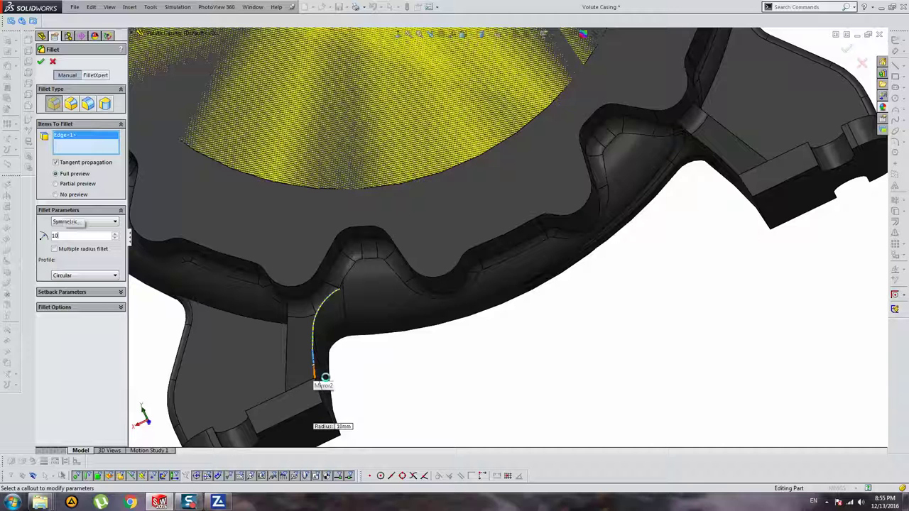
pyautogui.moveTo(324, 382); pyautogui.dragTo(333, 384, button='middle')
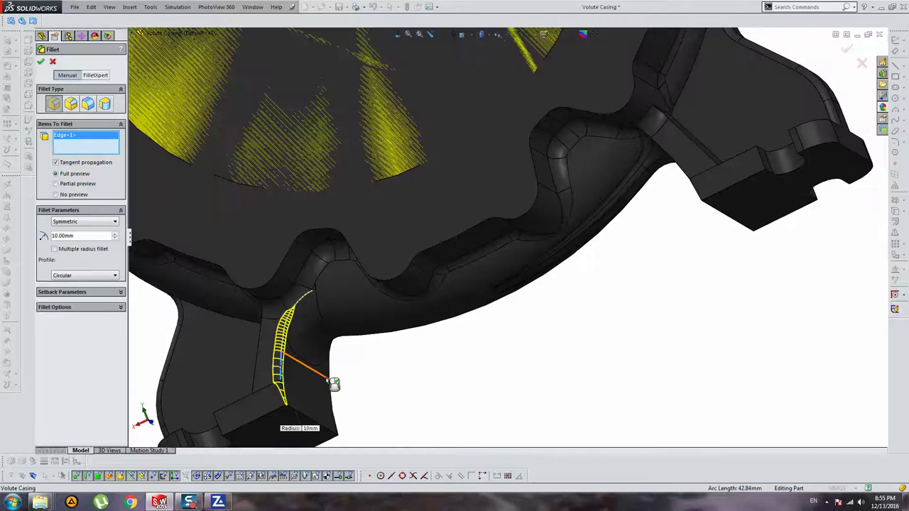
pyautogui.moveTo(331, 333)
pyautogui.mouseDown(button='middle')
pyautogui.moveTo(400, 325)
pyautogui.moveTo(360, 367)
pyautogui.mouseUp(button='middle')
pyautogui.scroll(-4, 367, 328)
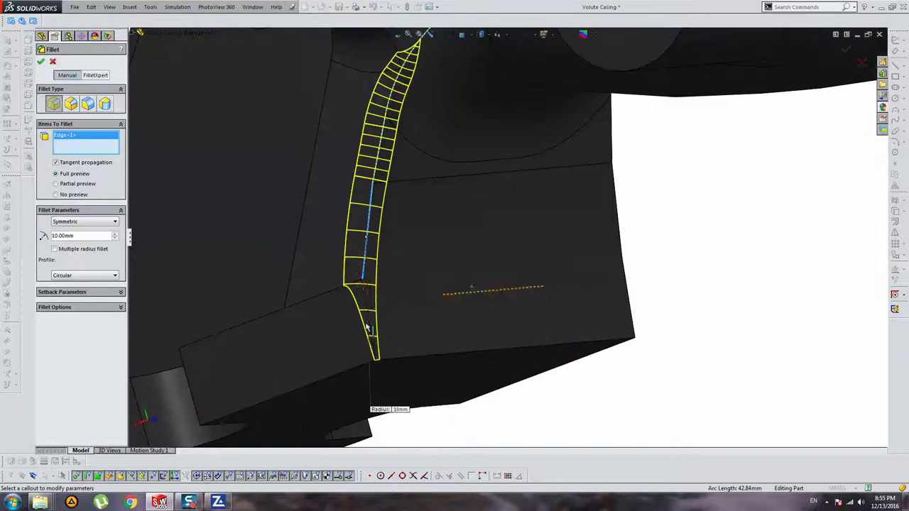
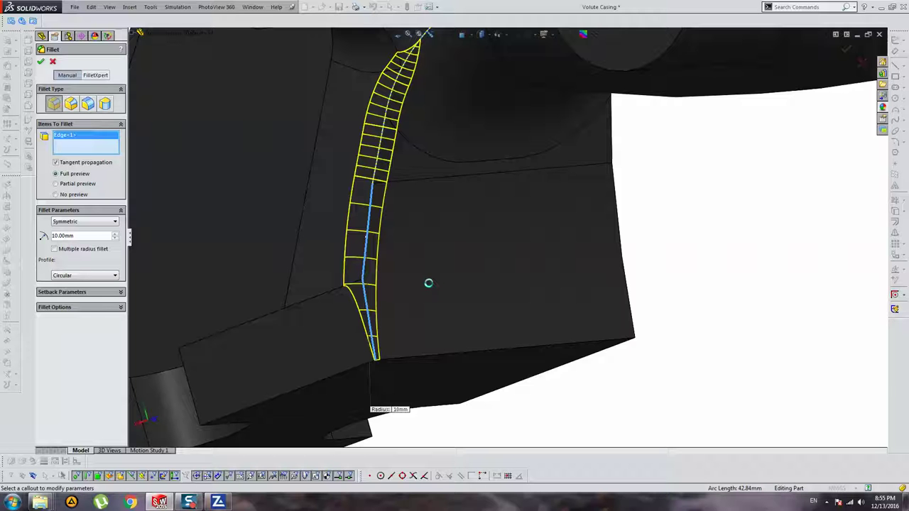
# Accept the pending fillet and bring a mounting foot with its slot into view
pyautogui.scroll(3, 429, 282)
pyautogui.press('Return')
pyautogui.scroll(3, 513, 250)
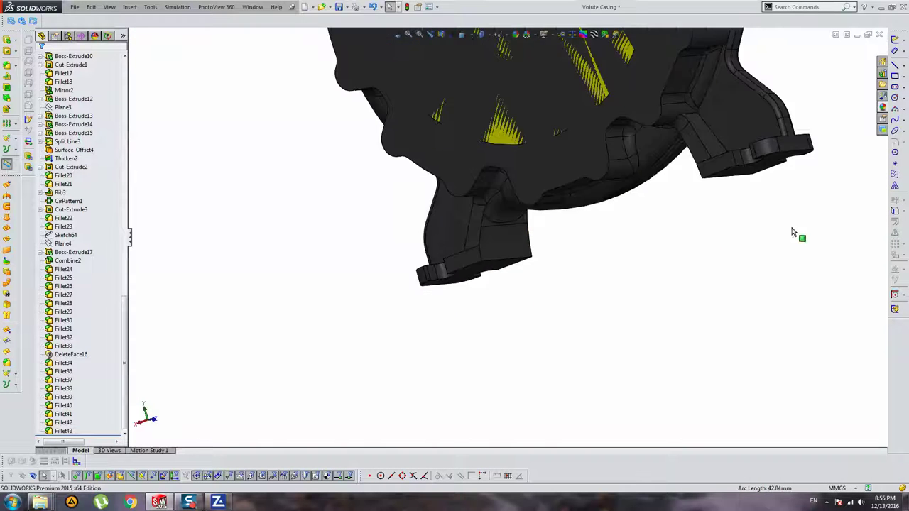
pyautogui.moveTo(793, 232); pyautogui.dragTo(646, 177, button='middle')
pyautogui.scroll(-3, 548, 197)
pyautogui.scroll(-2, 470, 210)
pyautogui.scroll(-2, 462, 220)
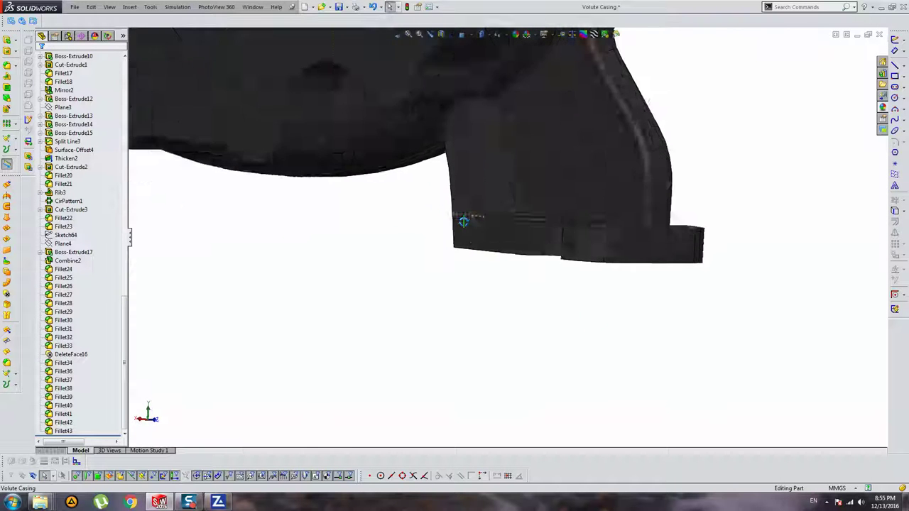
pyautogui.scroll(3, 463, 221)
pyautogui.moveTo(501, 227)
pyautogui.mouseDown(button='middle')
pyautogui.moveTo(538, 158)
pyautogui.moveTo(504, 148)
pyautogui.moveTo(737, 118)
pyautogui.moveTo(726, 106)
pyautogui.mouseUp(button='middle')
# Begin a 10 mm fillet on the vertical rib edges, picking ribs on both feet
pyautogui.click(7, 66)
pyautogui.click(731, 186)
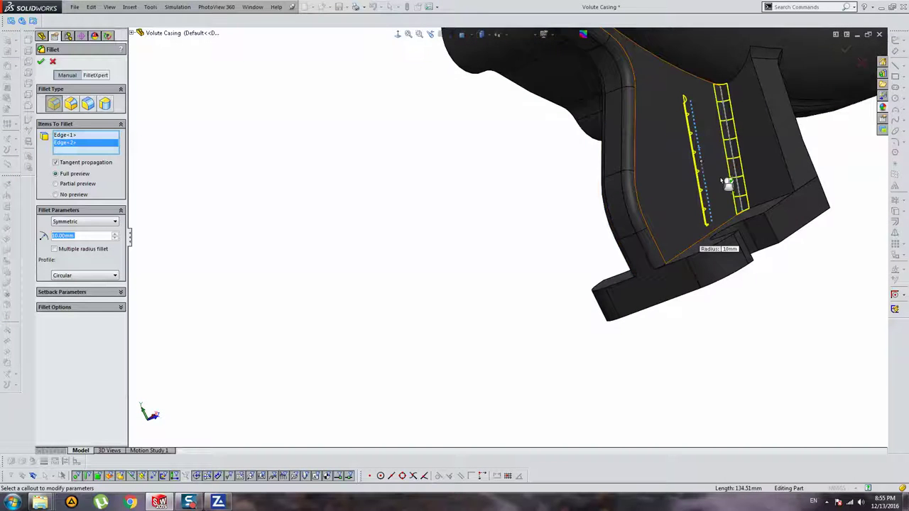
pyautogui.scroll(5, 726, 183)
pyautogui.scroll(2, 583, 242)
pyautogui.scroll(-3, 639, 171)
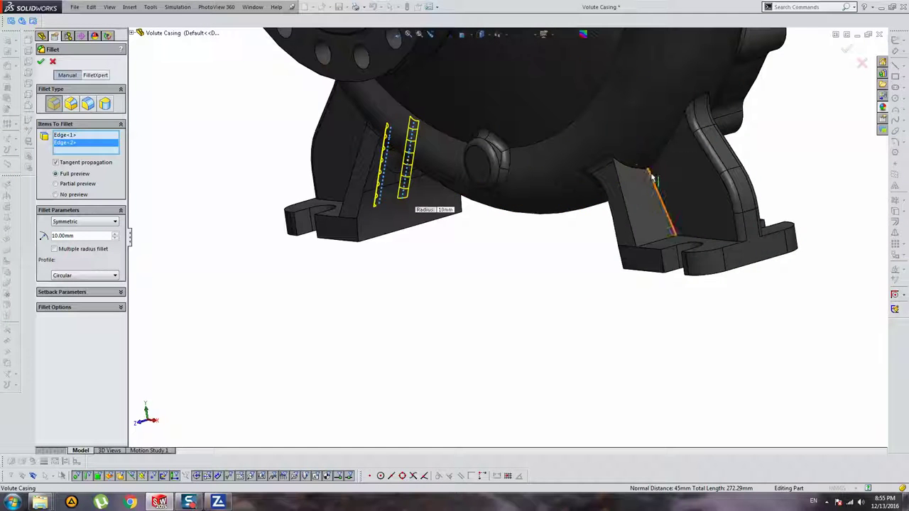
pyautogui.click(660, 205)
pyautogui.moveTo(663, 211)
pyautogui.mouseDown(button='middle')
pyautogui.moveTo(806, 162)
pyautogui.moveTo(699, 119)
pyautogui.mouseUp(button='middle')
# Add the remaining rib edges, drop a mistaken pick, and apply the fillet as Fillet43
pyautogui.click(794, 157)
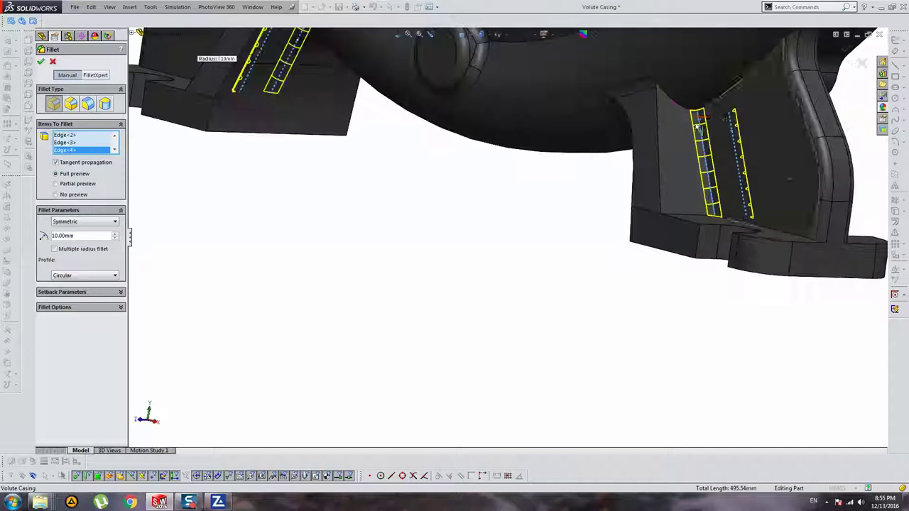
pyautogui.click(738, 151)
pyautogui.moveTo(739, 152)
pyautogui.mouseDown(button='middle')
pyautogui.moveTo(814, 146)
pyautogui.moveTo(419, 180)
pyautogui.moveTo(369, 170)
pyautogui.mouseUp(button='middle')
pyautogui.click(851, 135)
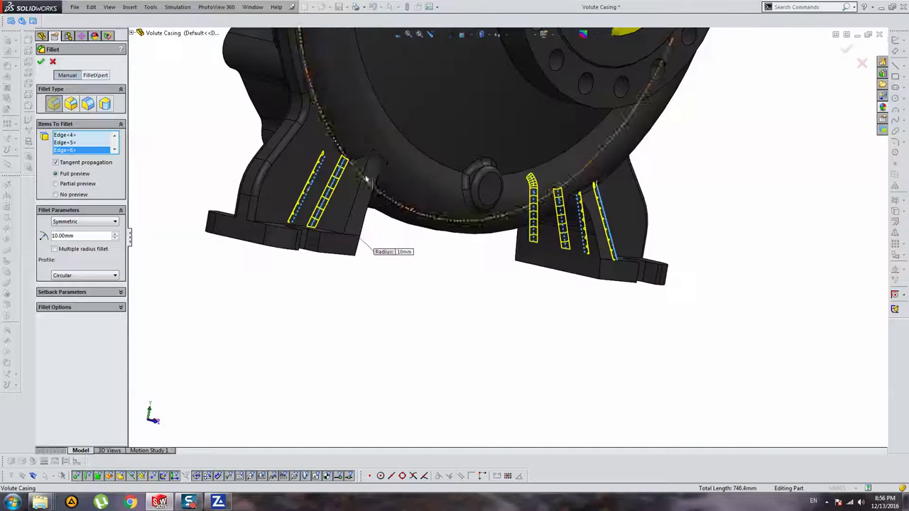
pyautogui.click(373, 165)
pyautogui.click(366, 173)
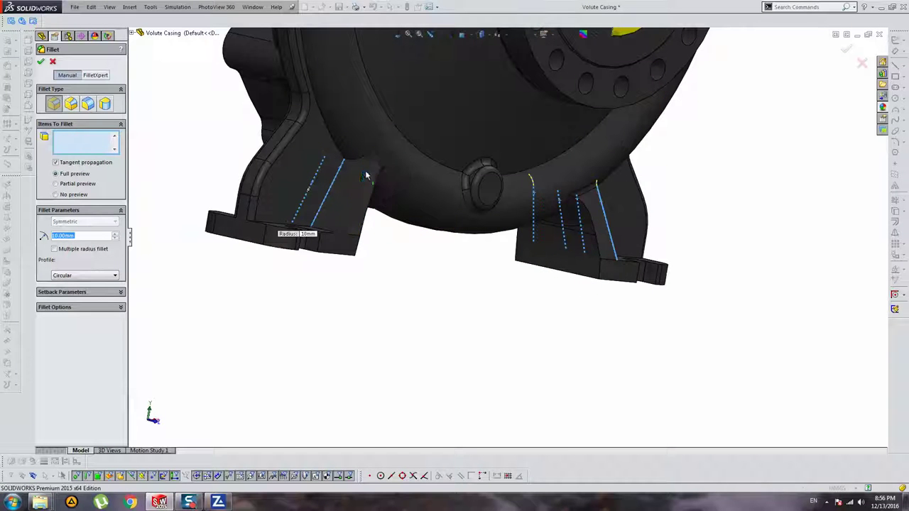
pyautogui.click(382, 204)
pyautogui.moveTo(382, 204); pyautogui.dragTo(400, 192, button='middle')
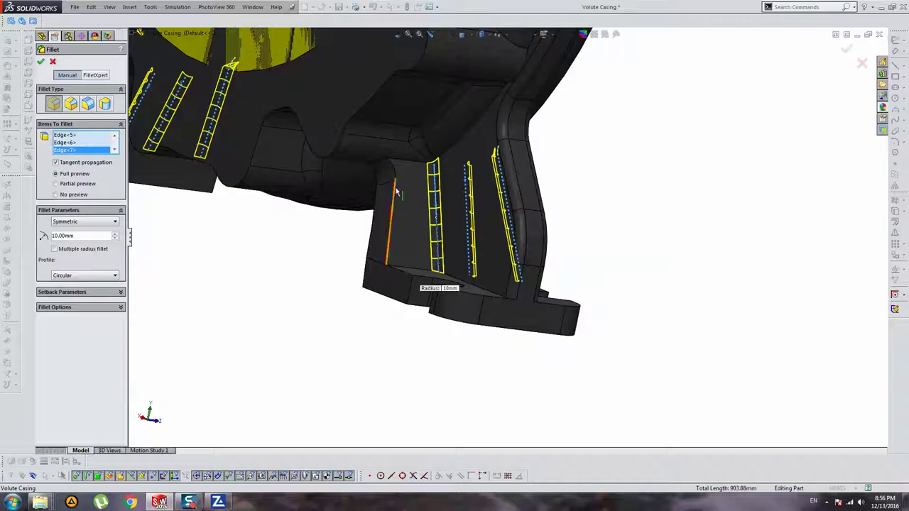
pyautogui.click(395, 192)
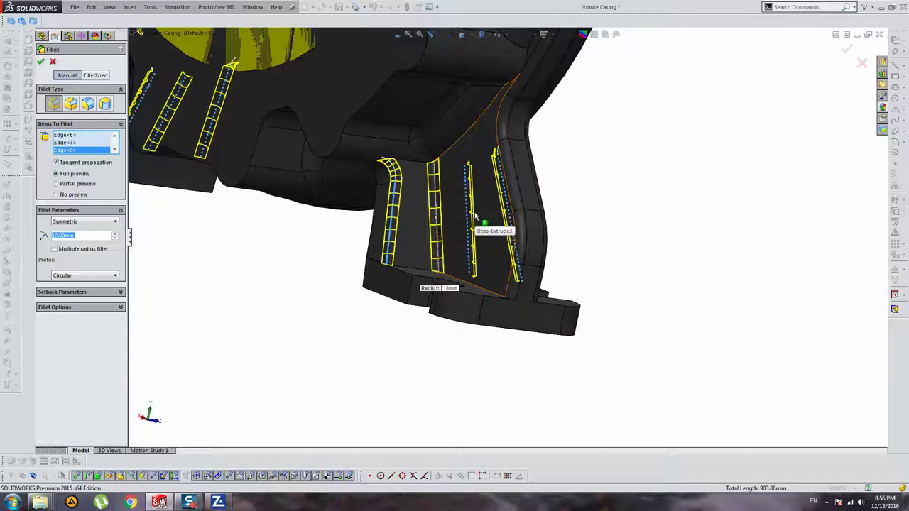
pyautogui.press('Return')
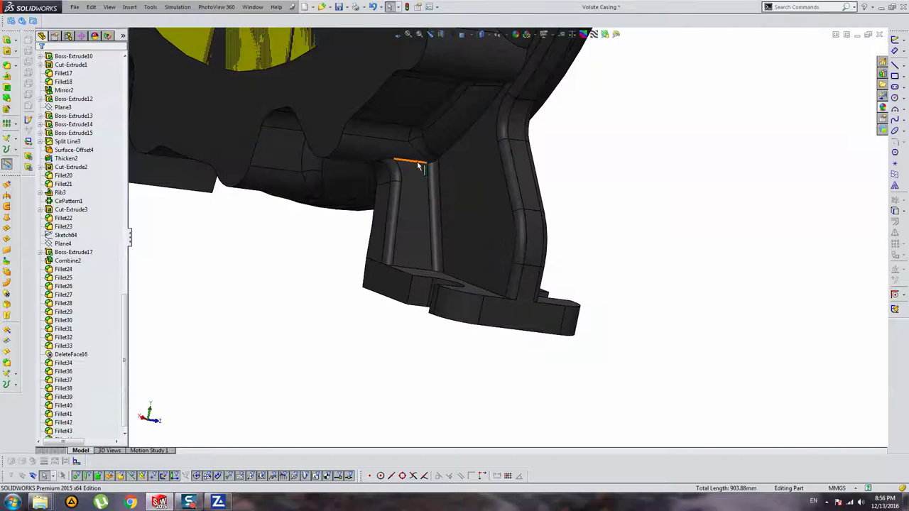
# Apply a 10 mm fillet to the four curved rib-to-casing edges on both feet
pyautogui.click(419, 165)
pyautogui.press('Return')
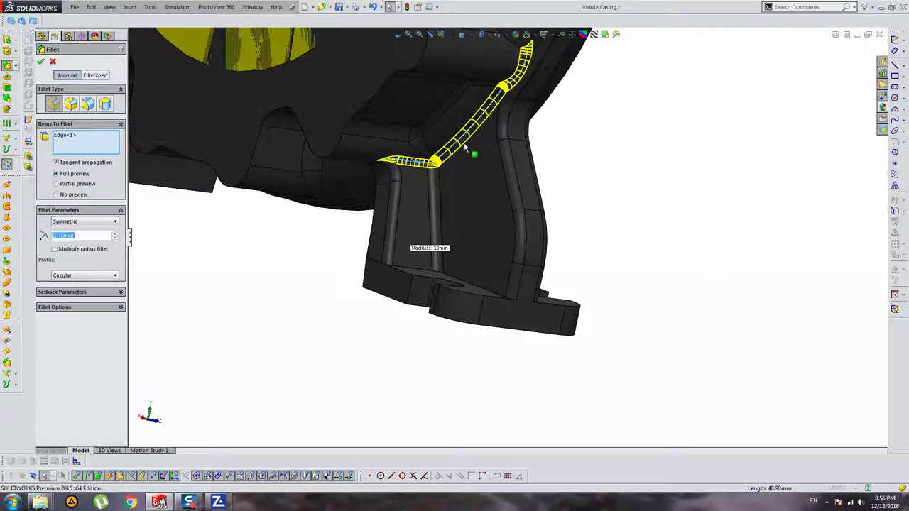
pyautogui.moveTo(469, 150); pyautogui.dragTo(588, 183, button='middle')
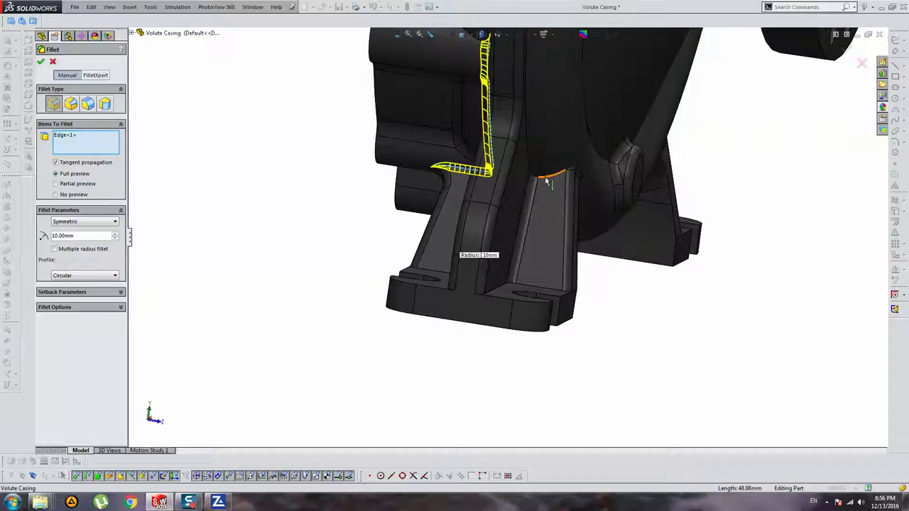
pyautogui.click(575, 193)
pyautogui.moveTo(574, 193); pyautogui.dragTo(414, 220, button='middle')
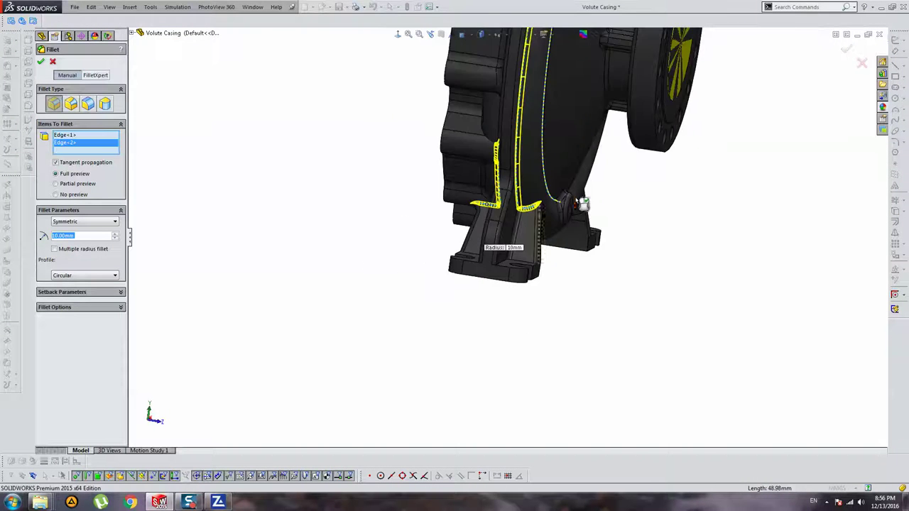
pyautogui.scroll(-5, 574, 217)
pyautogui.moveTo(574, 216); pyautogui.dragTo(530, 224, button='middle')
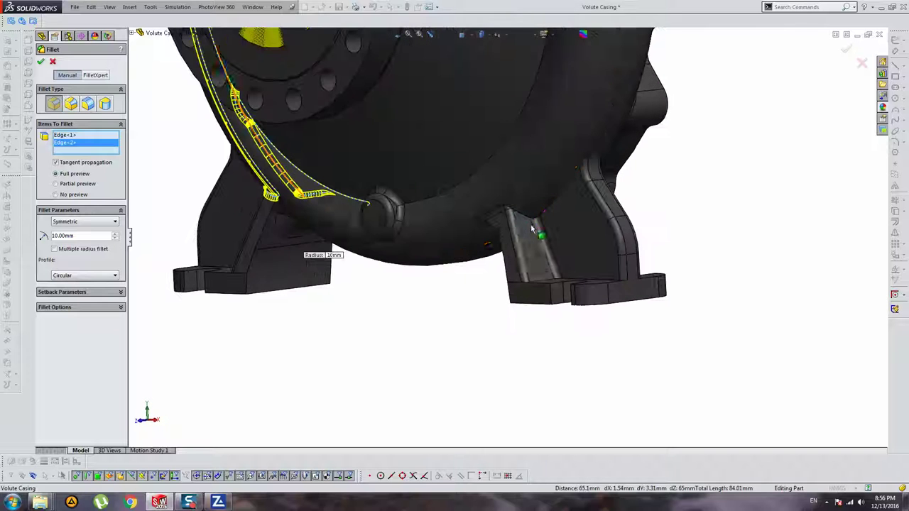
pyautogui.click(598, 205)
pyautogui.moveTo(598, 205); pyautogui.dragTo(646, 196, button='middle')
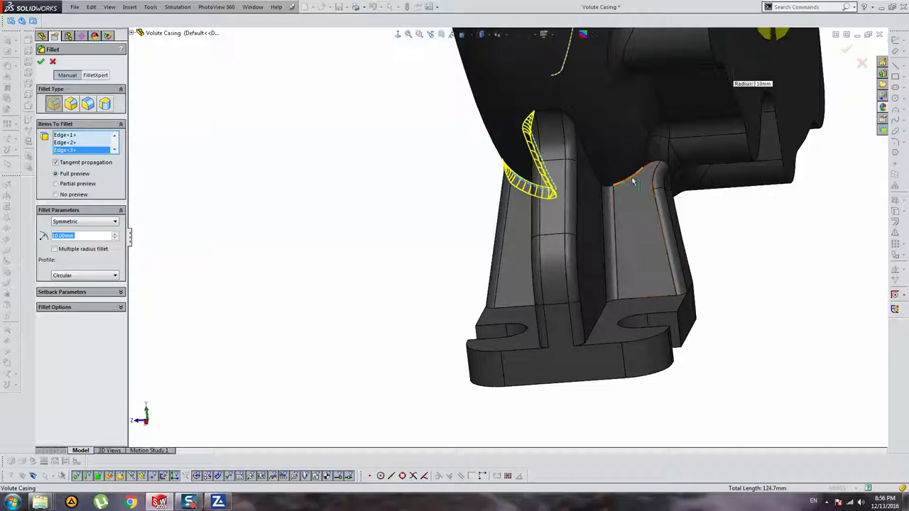
pyautogui.click(661, 188)
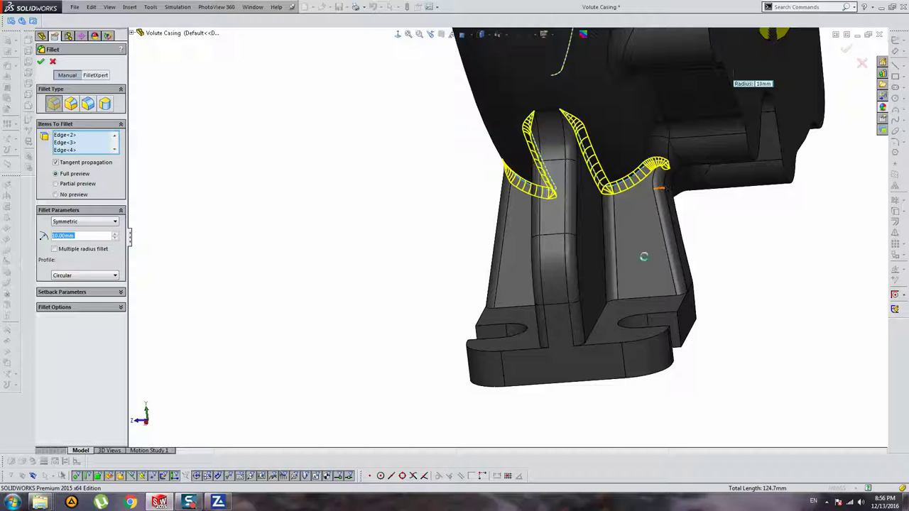
pyautogui.press('Return')
pyautogui.moveTo(592, 256); pyautogui.dragTo(470, 292, button='middle')
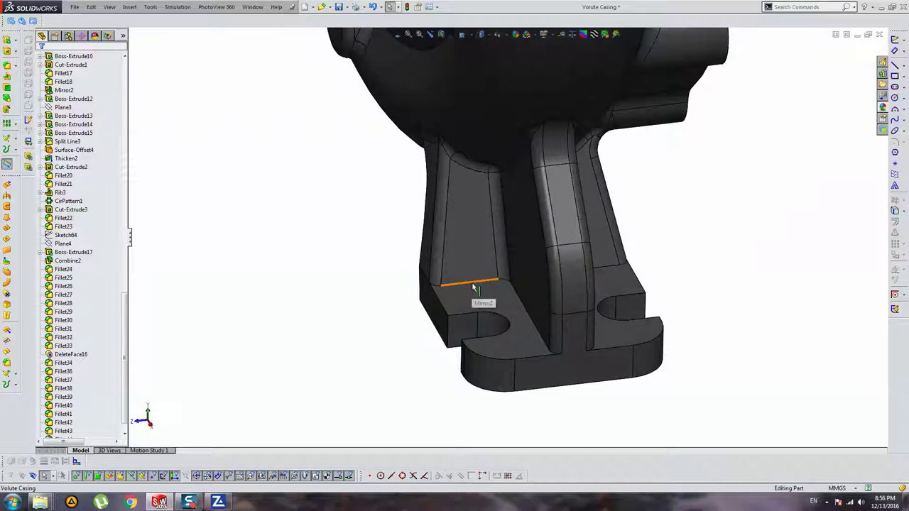
# Start a 10 mm fillet on the rib-to-base-plate edges and the edges beside the bolt slot
pyautogui.click(474, 285)
pyautogui.click(15, 75)
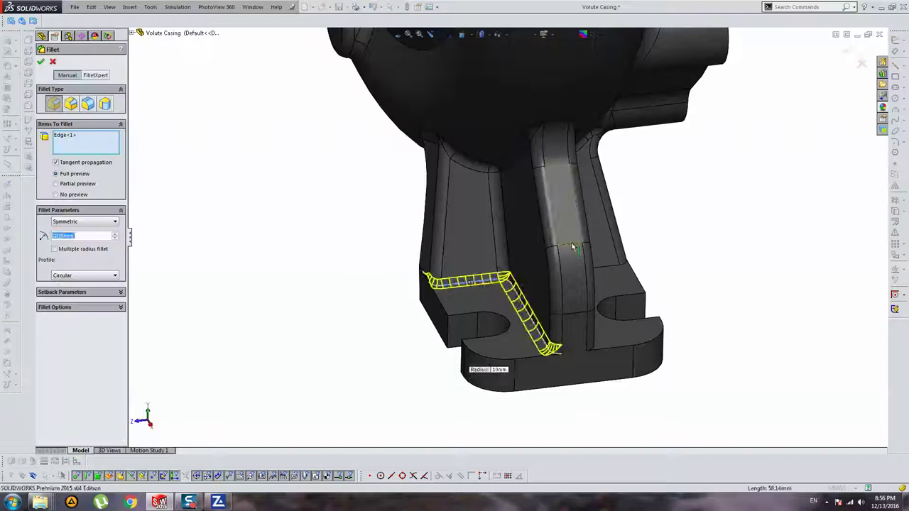
pyautogui.moveTo(574, 246); pyautogui.dragTo(629, 284, button='middle')
pyautogui.click(678, 247)
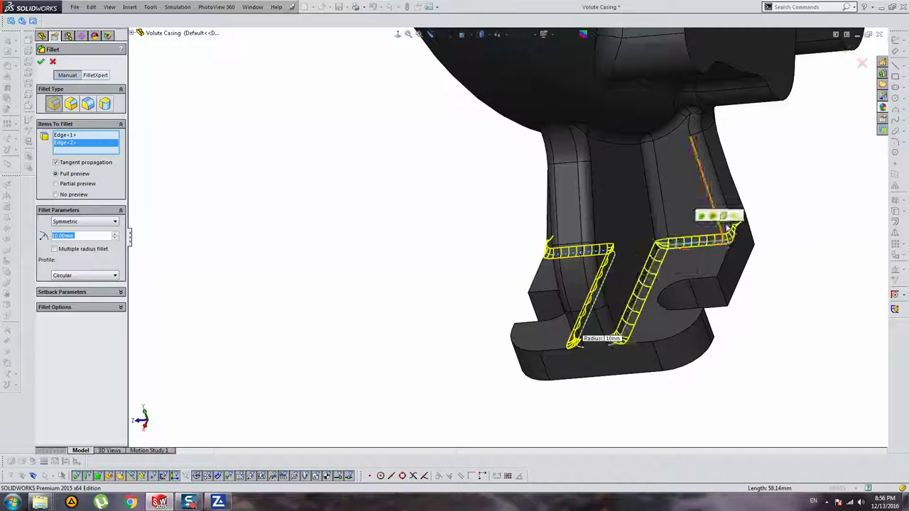
pyautogui.scroll(5, 679, 223)
pyautogui.moveTo(679, 223); pyautogui.dragTo(553, 258, button='middle')
pyautogui.scroll(-5, 637, 147)
pyautogui.moveTo(637, 147)
pyautogui.mouseDown(button='middle')
pyautogui.moveTo(579, 108)
pyautogui.moveTo(645, 125)
pyautogui.moveTo(594, 247)
pyautogui.moveTo(593, 87)
pyautogui.mouseUp(button='middle')
pyautogui.click(582, 111)
pyautogui.scroll(-5, 594, 248)
pyautogui.click(596, 84)
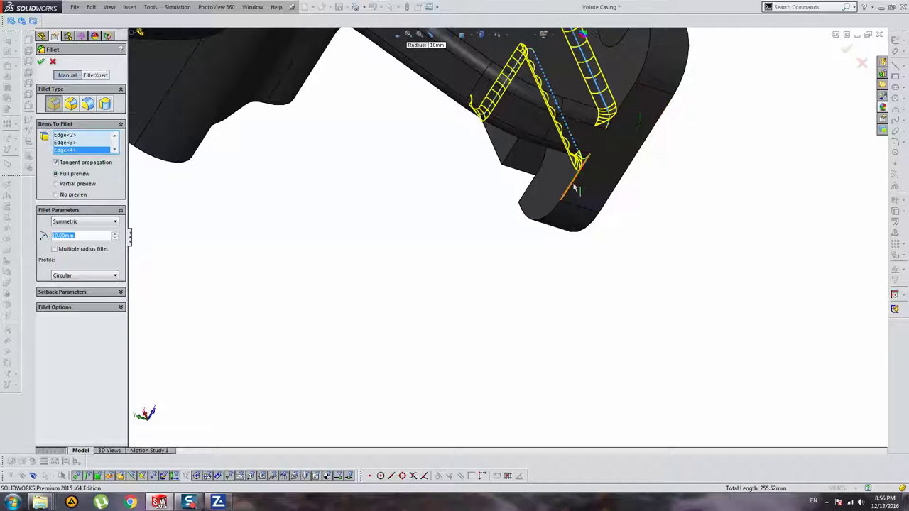
pyautogui.click(575, 188)
pyautogui.click(630, 106)
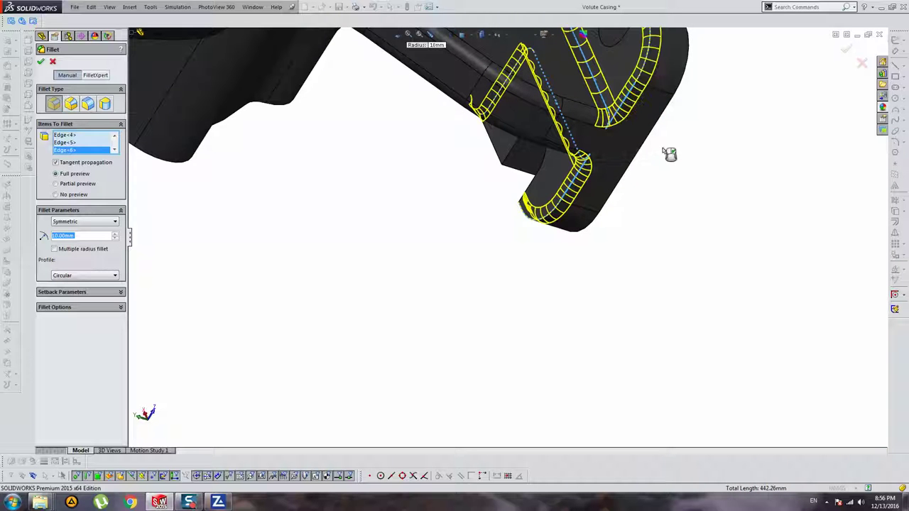
# Add the foot's end, front and upper edges plus the other foot's edge, then apply the fillet
pyautogui.moveTo(670, 154)
pyautogui.mouseDown(button='middle')
pyautogui.moveTo(503, 223)
pyautogui.moveTo(462, 200)
pyautogui.moveTo(497, 213)
pyautogui.mouseUp(button='middle')
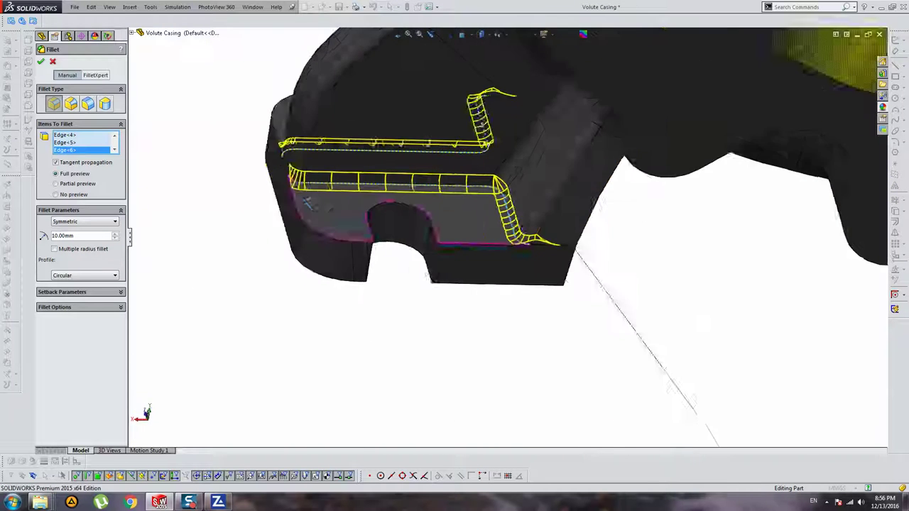
pyautogui.moveTo(307, 202); pyautogui.dragTo(292, 206, button='middle')
pyautogui.click(245, 136)
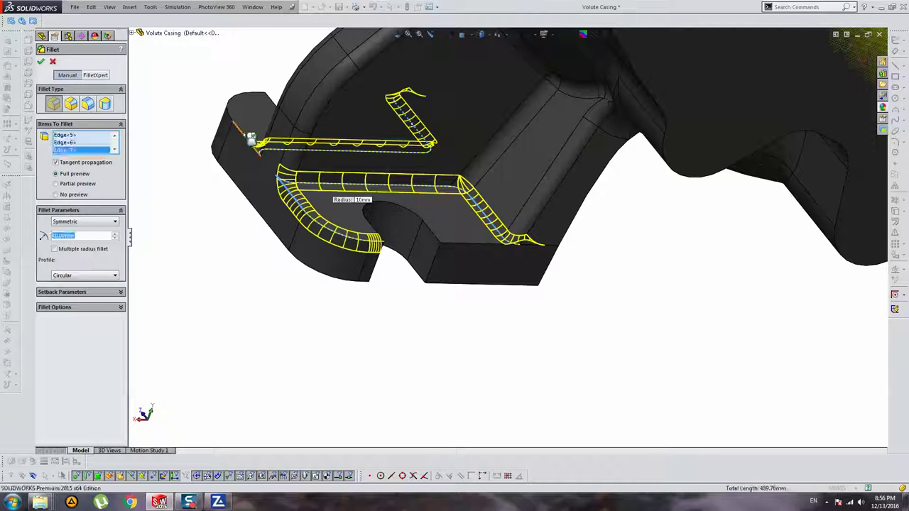
pyautogui.click(465, 245)
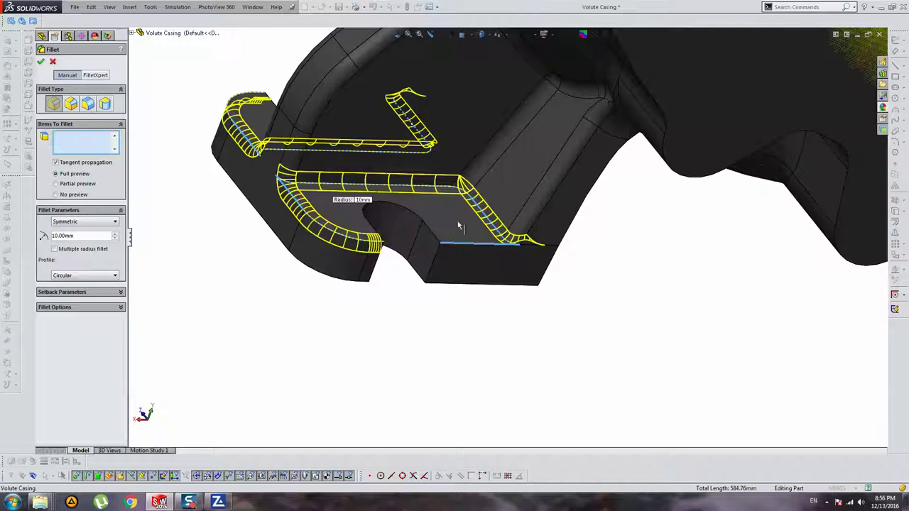
pyautogui.moveTo(457, 202)
pyautogui.mouseDown(button='middle')
pyautogui.moveTo(476, 186)
pyautogui.moveTo(395, 248)
pyautogui.mouseUp(button='middle')
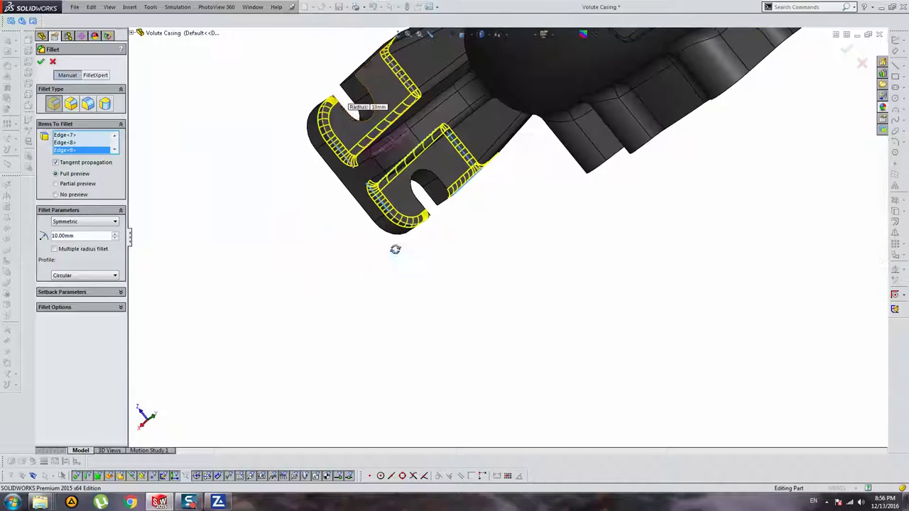
pyautogui.click(376, 73)
pyautogui.moveTo(380, 76); pyautogui.dragTo(349, 94, button='middle')
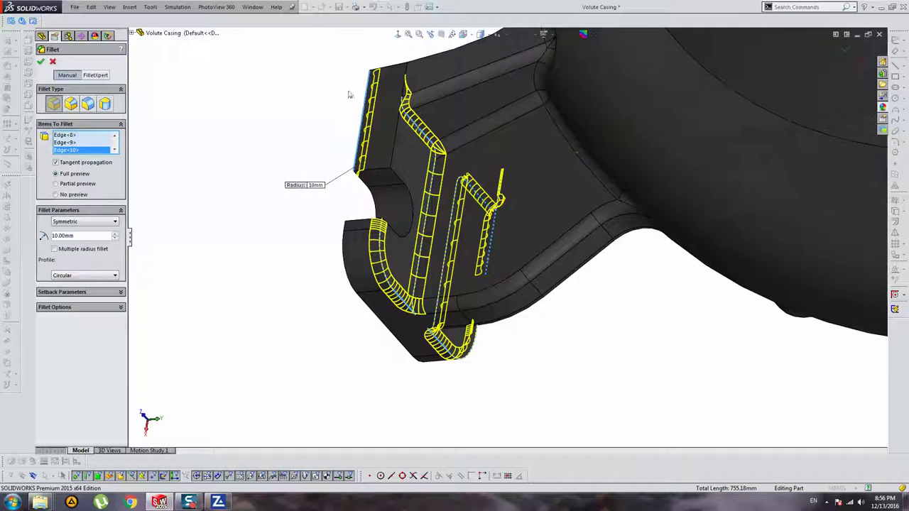
pyautogui.click(368, 86)
pyautogui.click(387, 135)
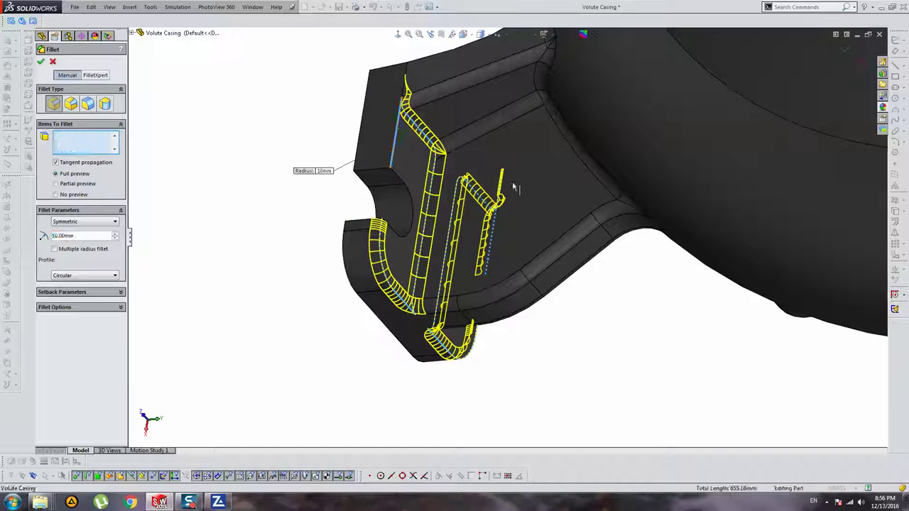
pyautogui.moveTo(521, 197)
pyautogui.mouseDown(button='middle')
pyautogui.moveTo(446, 170)
pyautogui.moveTo(431, 203)
pyautogui.mouseUp(button='middle')
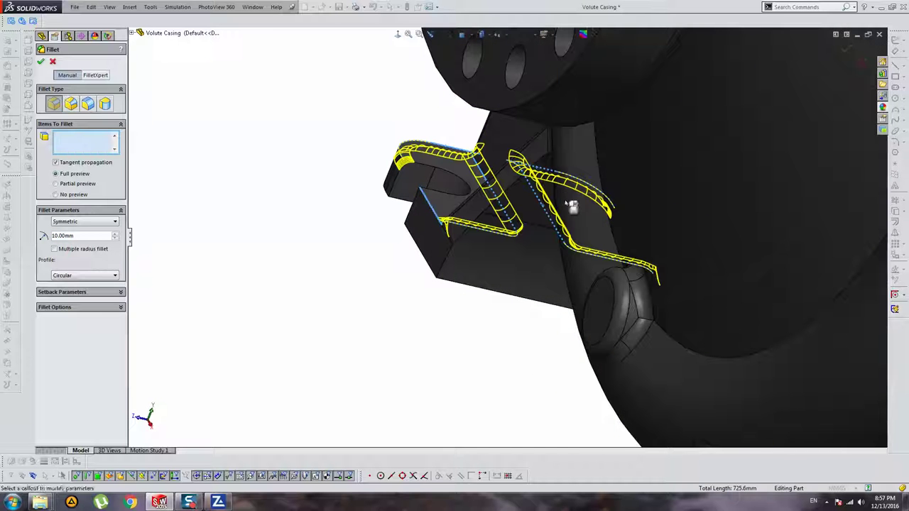
pyautogui.moveTo(571, 205)
pyautogui.mouseDown(button='middle')
pyautogui.moveTo(547, 223)
pyautogui.moveTo(546, 237)
pyautogui.moveTo(817, 349)
pyautogui.moveTo(511, 223)
pyautogui.mouseUp(button='middle')
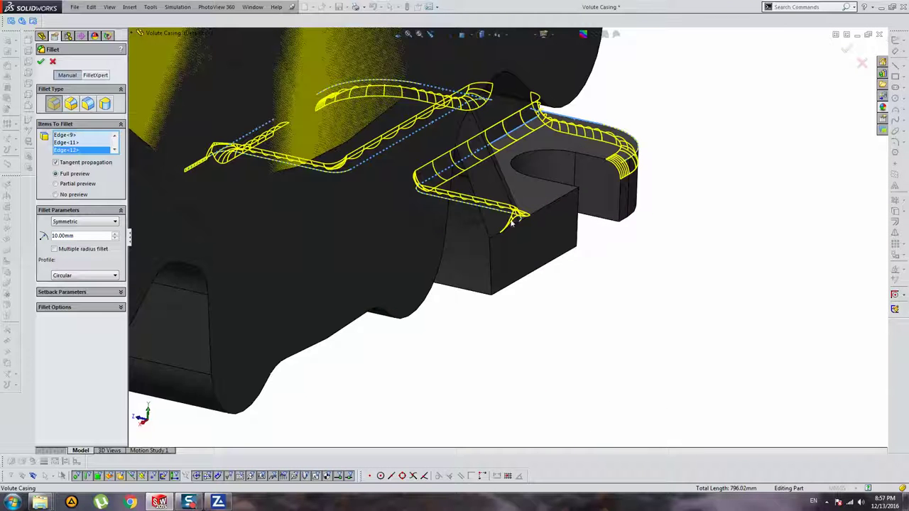
pyautogui.click(578, 191)
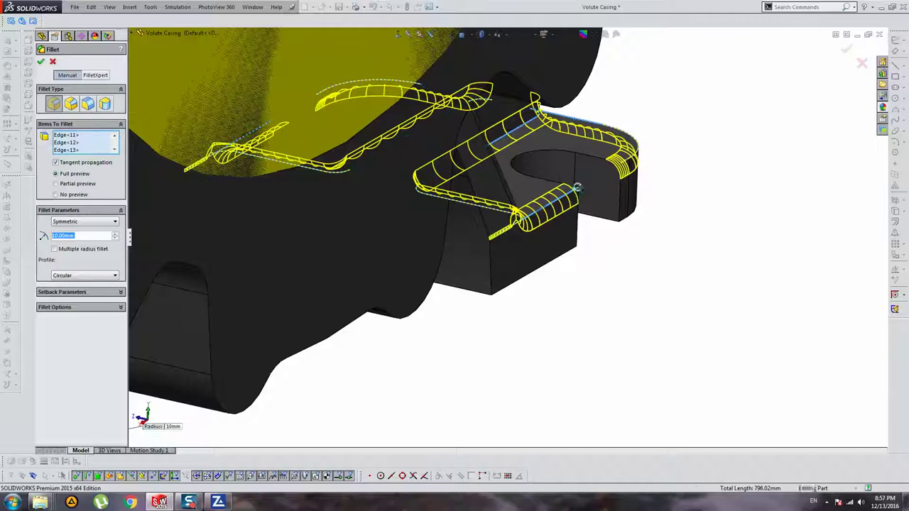
pyautogui.press('Return')
pyautogui.scroll(-3, 481, 241)
# Select the curved bolt-slot edge on the first foot and start a fillet on it
pyautogui.scroll(-3, 456, 189)
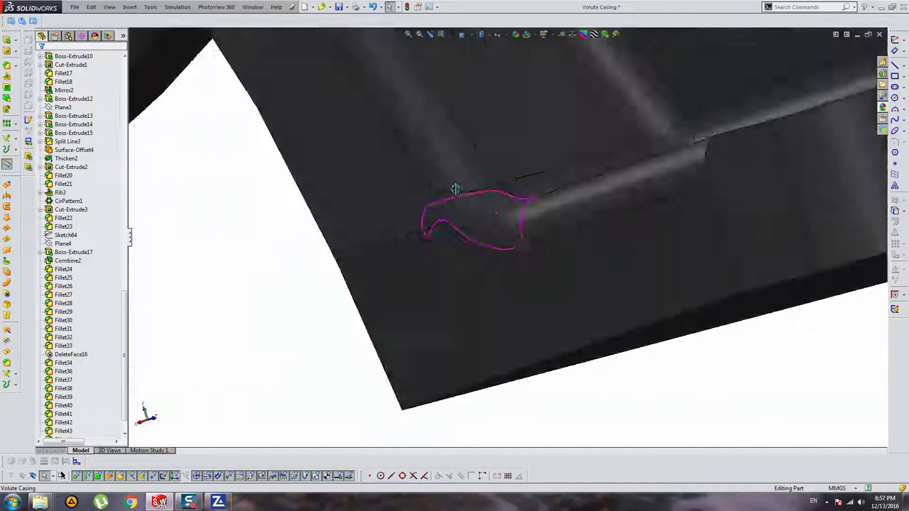
pyautogui.moveTo(457, 189)
pyautogui.mouseDown(button='middle')
pyautogui.moveTo(574, 277)
pyautogui.moveTo(659, 249)
pyautogui.moveTo(633, 245)
pyautogui.mouseUp(button='middle')
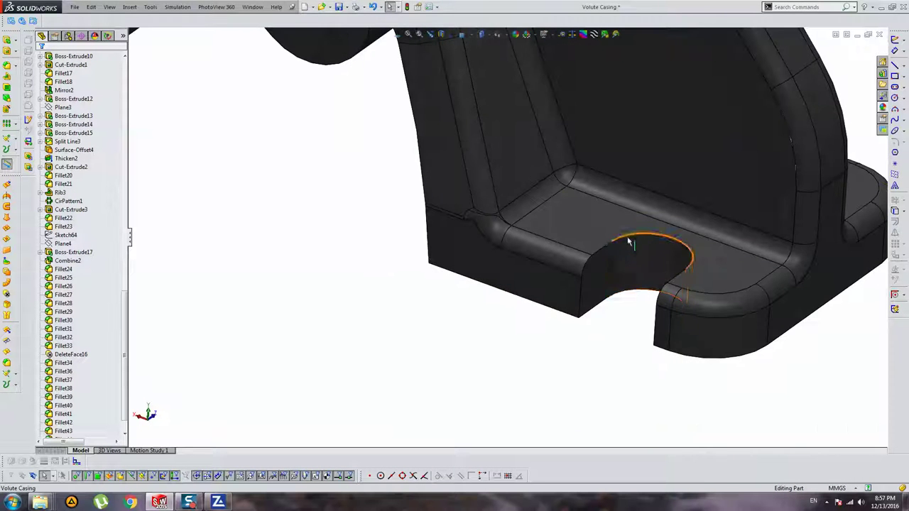
pyautogui.click(628, 243)
pyautogui.click(628, 241)
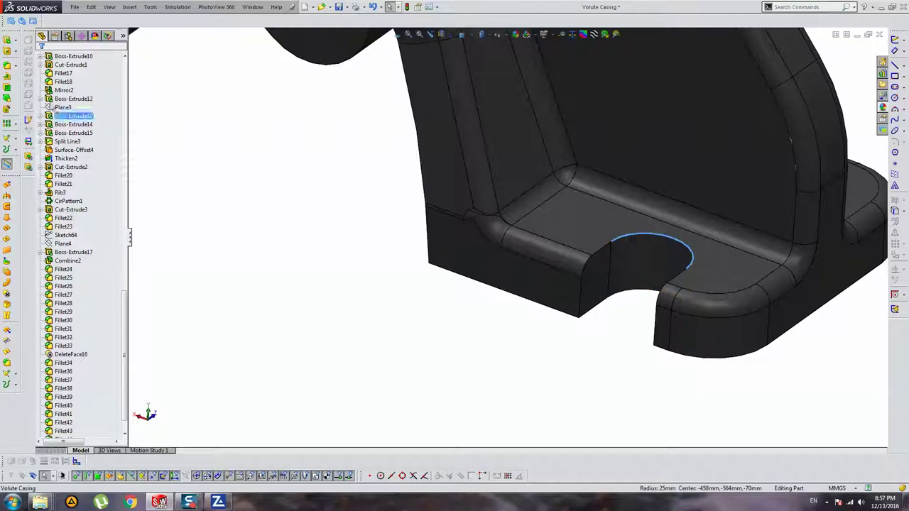
pyautogui.click(7, 67)
# Add the remaining three slot edges on both feet and confirm the 10 mm fillet
pyautogui.moveTo(671, 168)
pyautogui.mouseDown(button='middle')
pyautogui.moveTo(727, 173)
pyautogui.moveTo(321, 205)
pyautogui.mouseUp(button='middle')
pyautogui.click(727, 172)
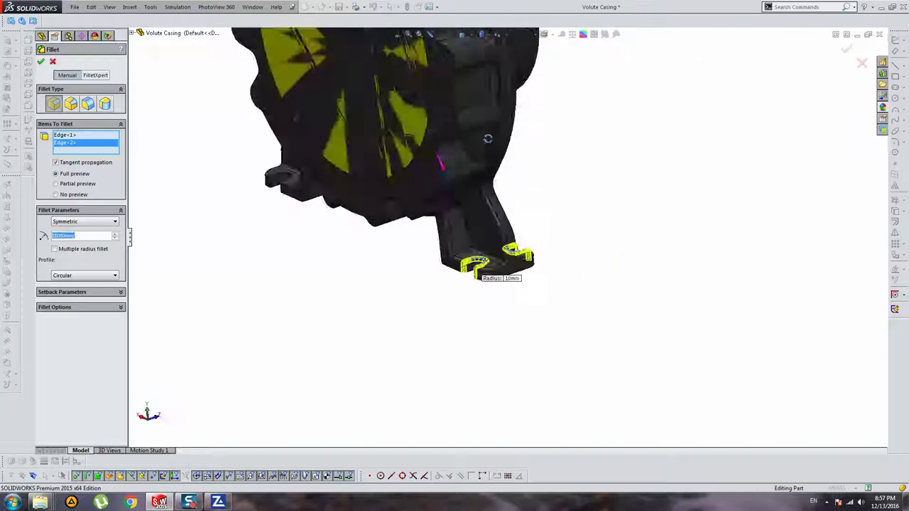
pyautogui.scroll(-3, 321, 204)
pyautogui.scroll(-3, 330, 240)
pyautogui.scroll(-2, 324, 239)
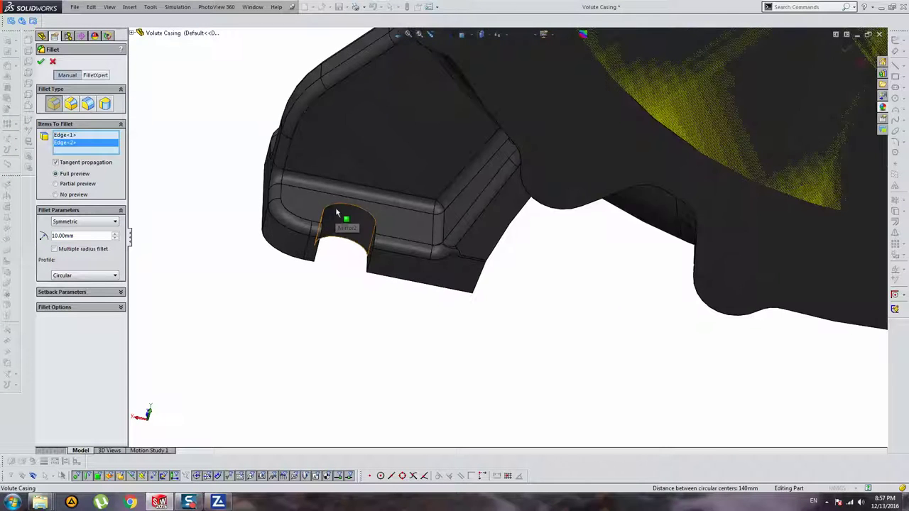
pyautogui.click(339, 210)
pyautogui.moveTo(339, 211); pyautogui.dragTo(367, 151, button='middle')
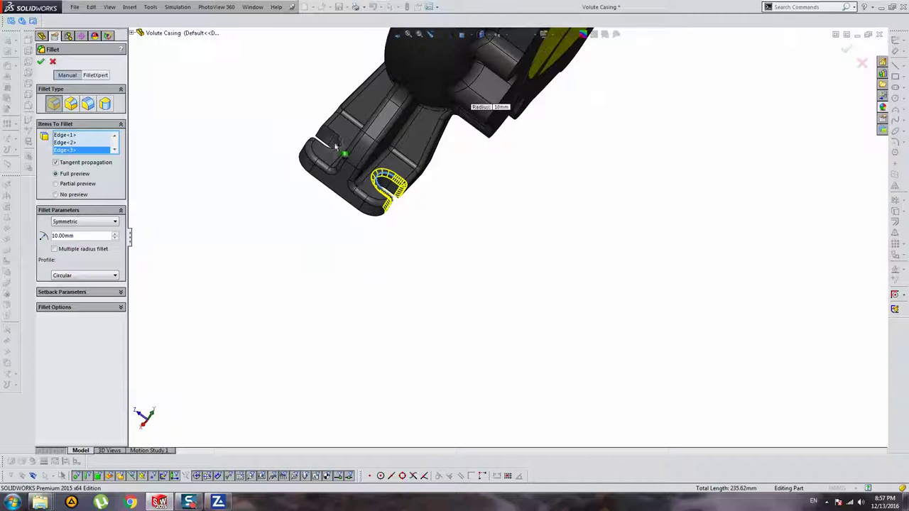
pyautogui.click(367, 150)
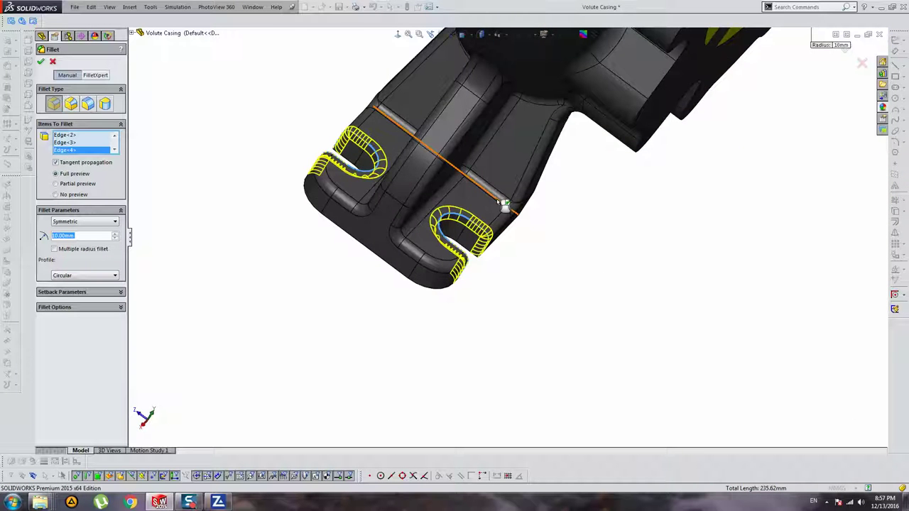
pyautogui.scroll(5, 503, 204)
pyautogui.moveTo(503, 204)
pyautogui.mouseDown(button='middle')
pyautogui.moveTo(487, 135)
pyautogui.moveTo(602, 247)
pyautogui.mouseUp(button='middle')
pyautogui.press('Return')
pyautogui.scroll(-5, 487, 209)
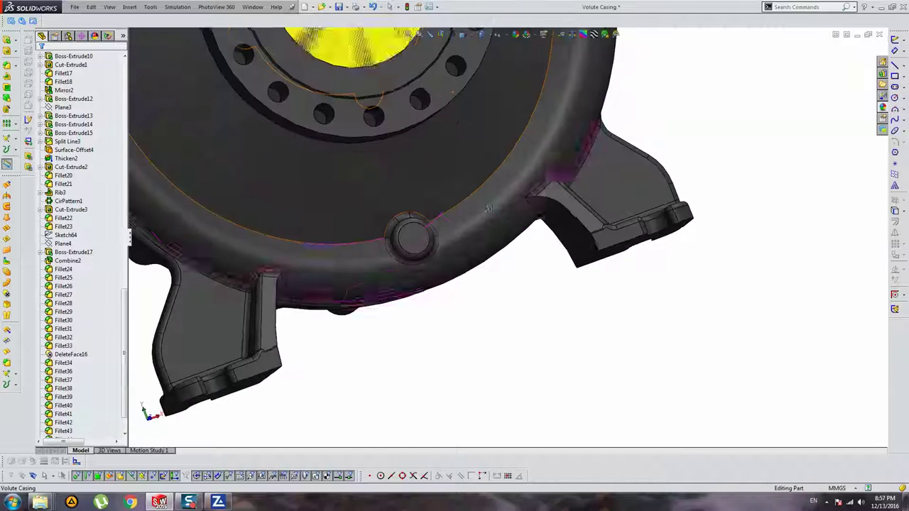
pyautogui.moveTo(488, 209)
pyautogui.mouseDown(button='middle')
pyautogui.moveTo(562, 205)
pyautogui.moveTo(426, 138)
pyautogui.mouseUp(button='middle')
pyautogui.scroll(5, 561, 206)
pyautogui.scroll(-5, 458, 84)
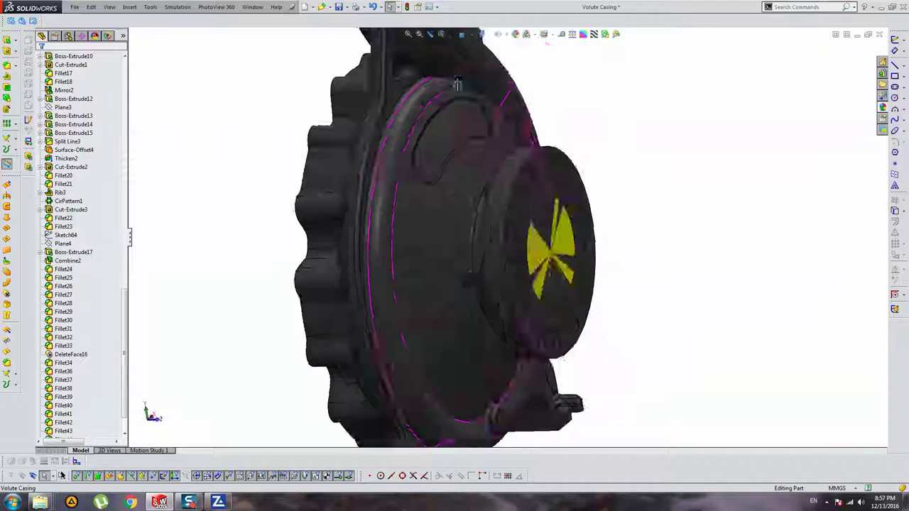
pyautogui.moveTo(458, 84); pyautogui.dragTo(400, 158, button='middle')
pyautogui.click(396, 167)
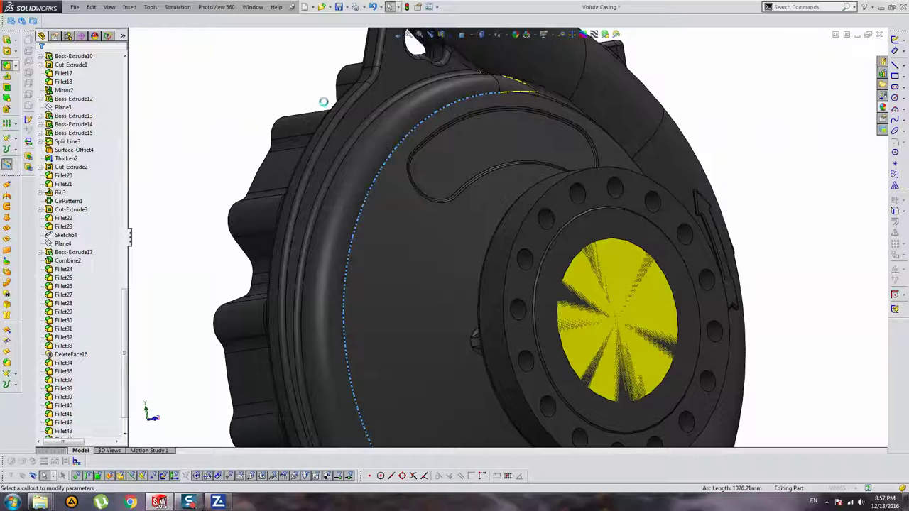
pyautogui.moveTo(323, 102); pyautogui.dragTo(369, 113, button='middle')
pyautogui.scroll(5, 634, 197)
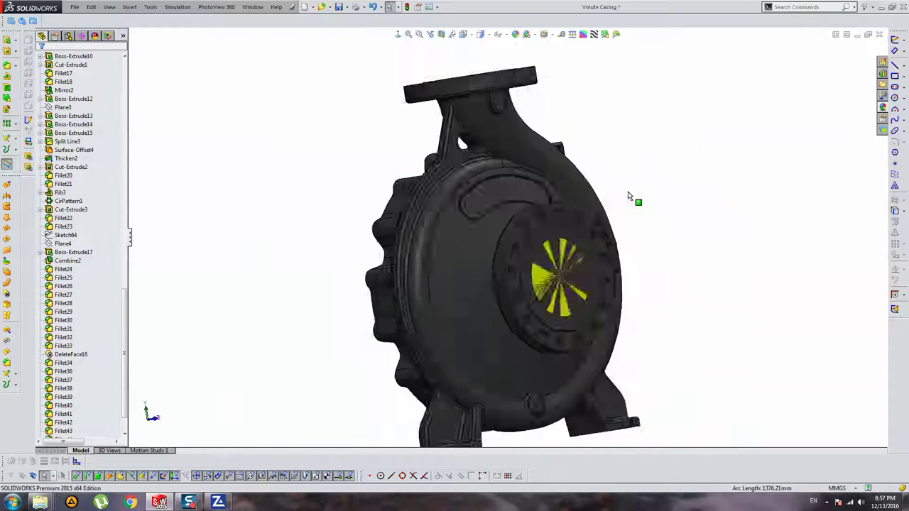
pyautogui.moveTo(634, 197); pyautogui.dragTo(539, 206, button='middle')
pyautogui.moveTo(604, 213)
pyautogui.mouseDown(button='middle')
pyautogui.moveTo(517, 213)
pyautogui.moveTo(531, 189)
pyautogui.mouseUp(button='middle')
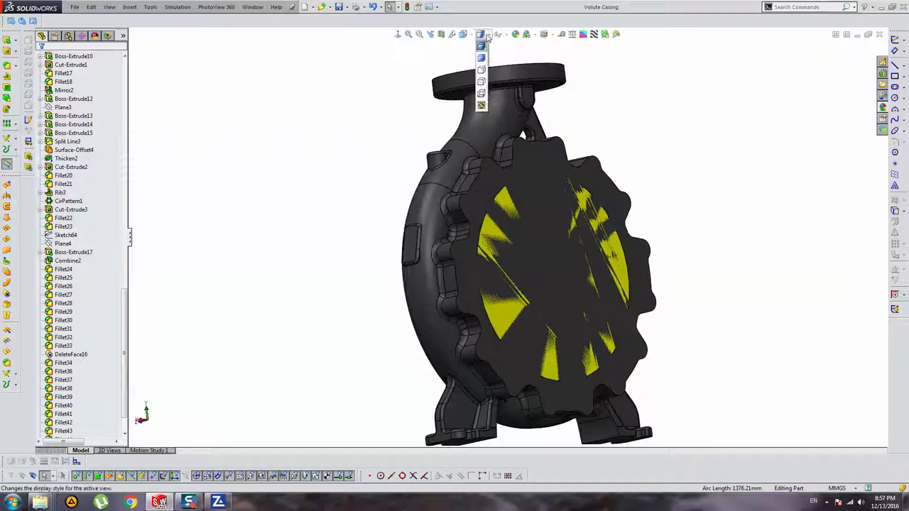
pyautogui.click(481, 58)
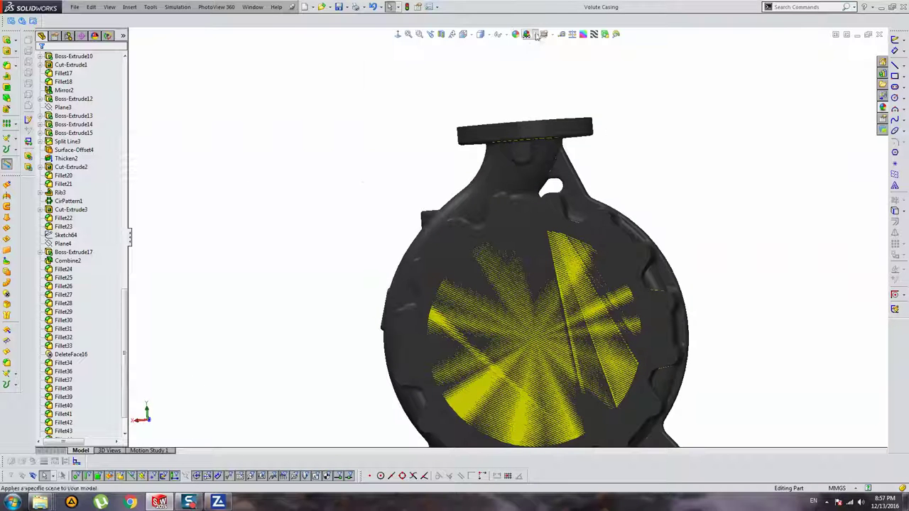
pyautogui.click(543, 34)
pyautogui.click(532, 63)
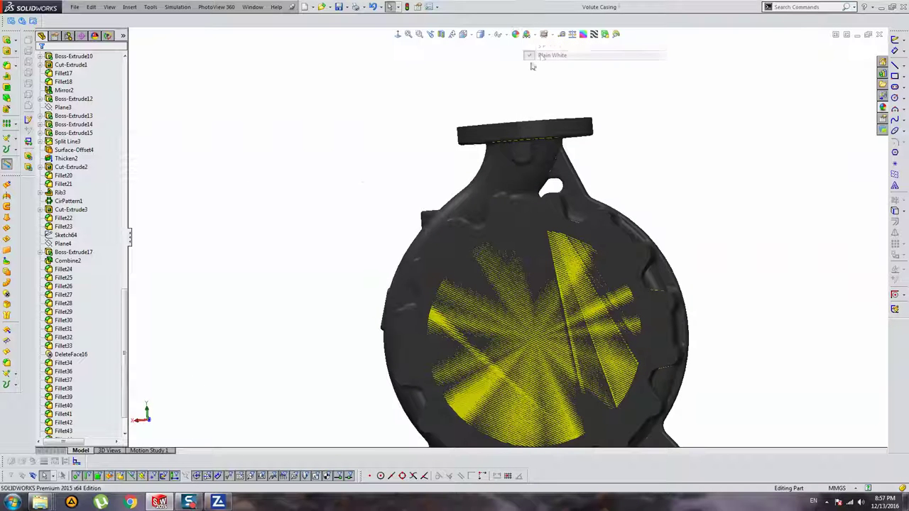
pyautogui.moveTo(539, 113)
pyautogui.mouseDown(button='middle')
pyautogui.moveTo(608, 263)
pyautogui.moveTo(476, 189)
pyautogui.mouseUp(button='middle')
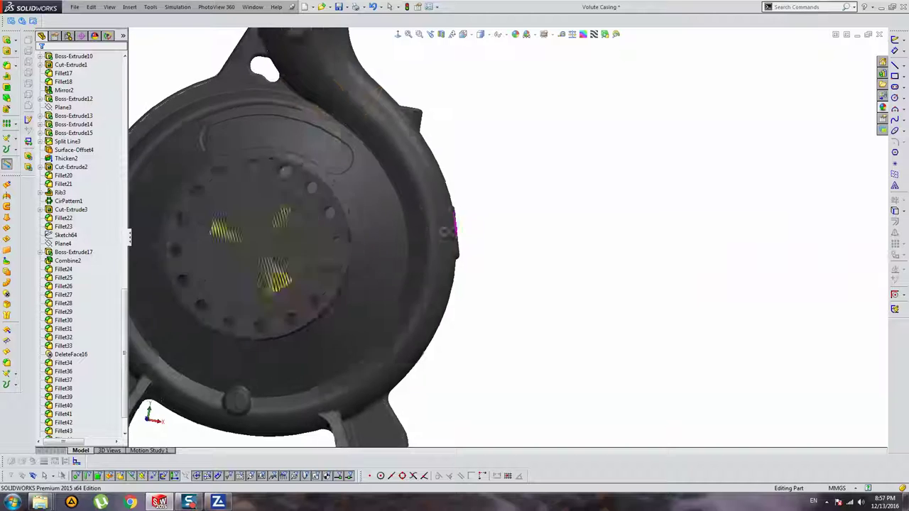
pyautogui.click(394, 37)
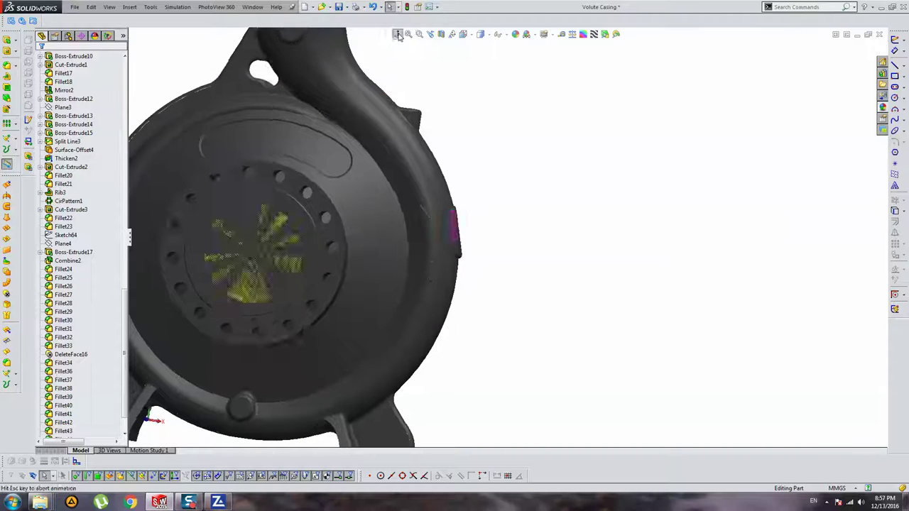
pyautogui.scroll(-3, 474, 163)
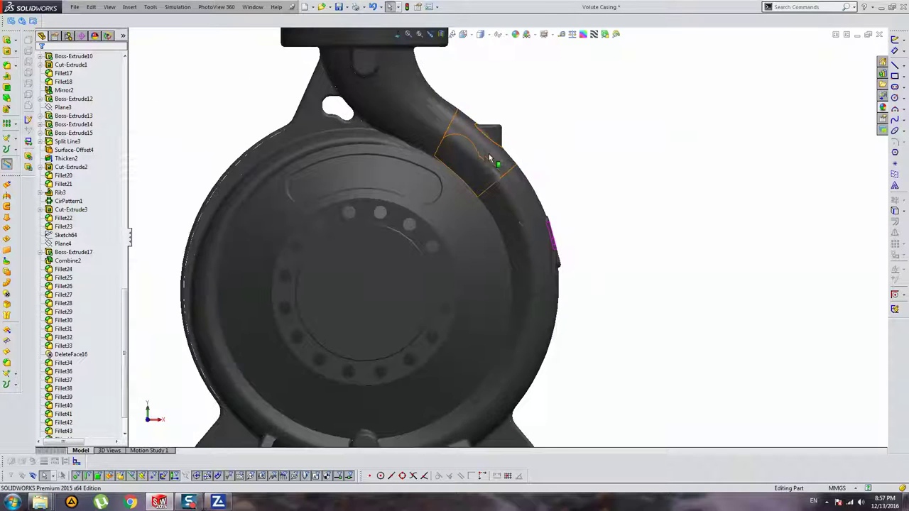
pyautogui.scroll(-2, 489, 153)
pyautogui.scroll(2, 489, 160)
pyautogui.scroll(-5, 487, 172)
pyautogui.scroll(-2, 490, 177)
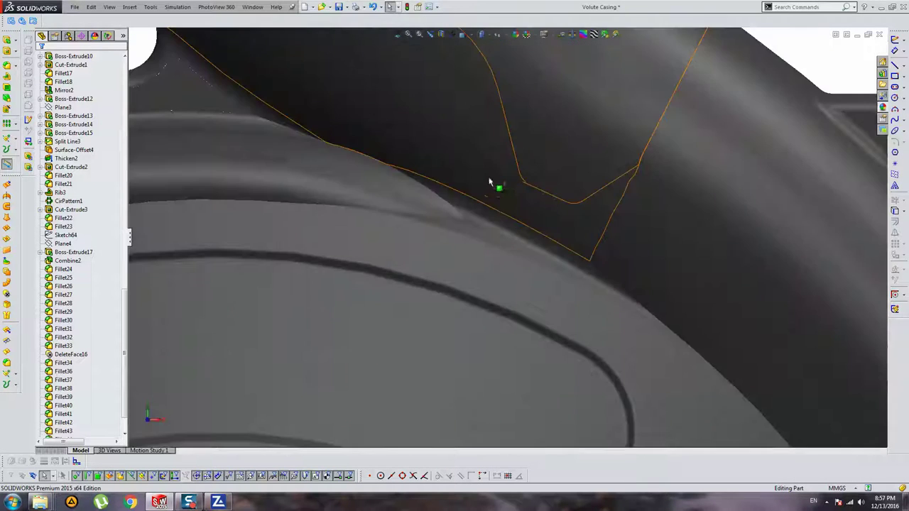
pyautogui.scroll(3, 495, 183)
pyautogui.scroll(2, 474, 237)
pyautogui.scroll(3, 473, 236)
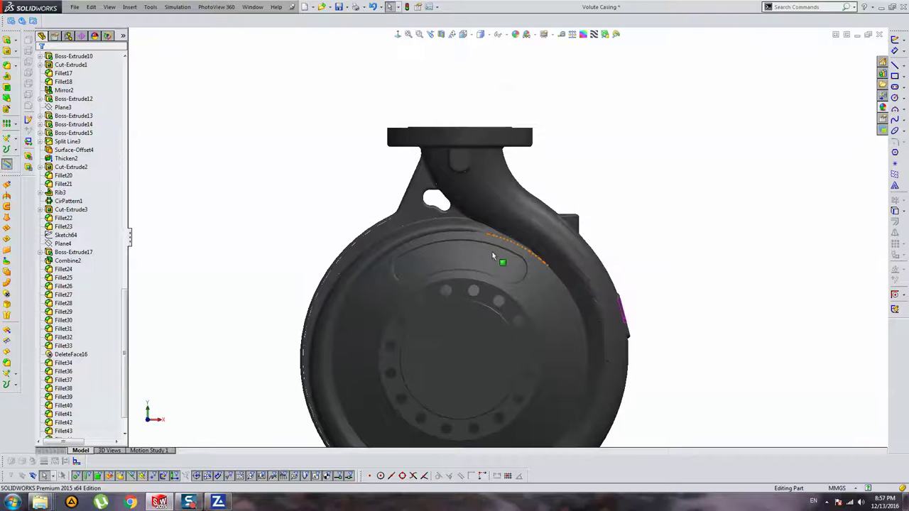
pyautogui.scroll(-2, 500, 260)
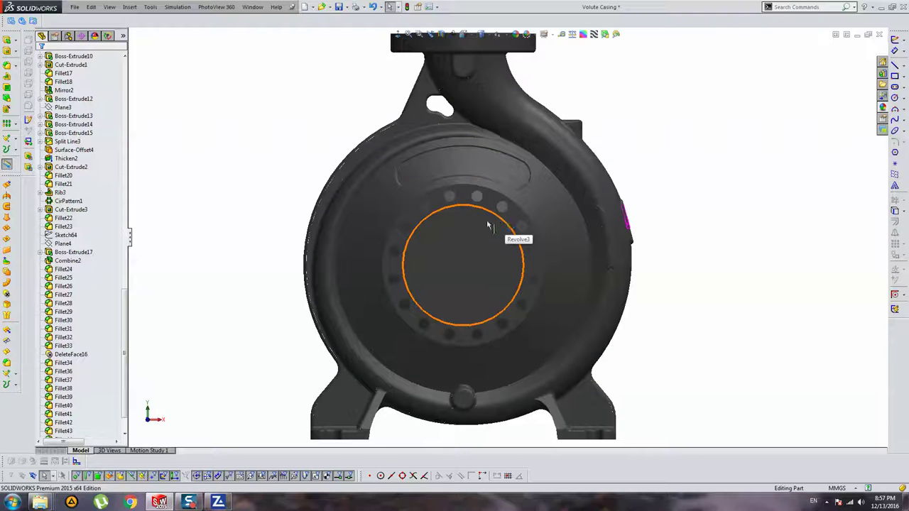
pyautogui.click(481, 44)
pyautogui.scroll(-5, 501, 75)
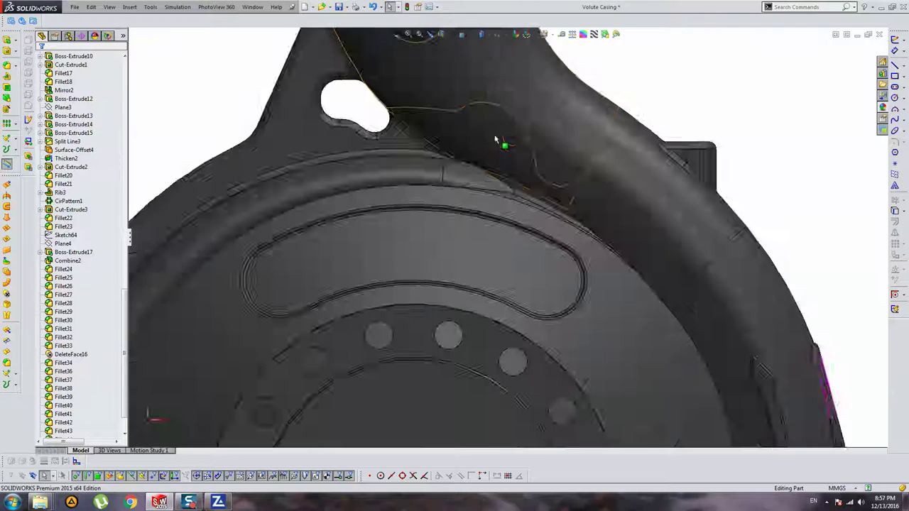
pyautogui.moveTo(503, 142)
pyautogui.mouseDown(button='middle')
pyautogui.moveTo(490, 172)
pyautogui.moveTo(406, 181)
pyautogui.mouseUp(button='middle')
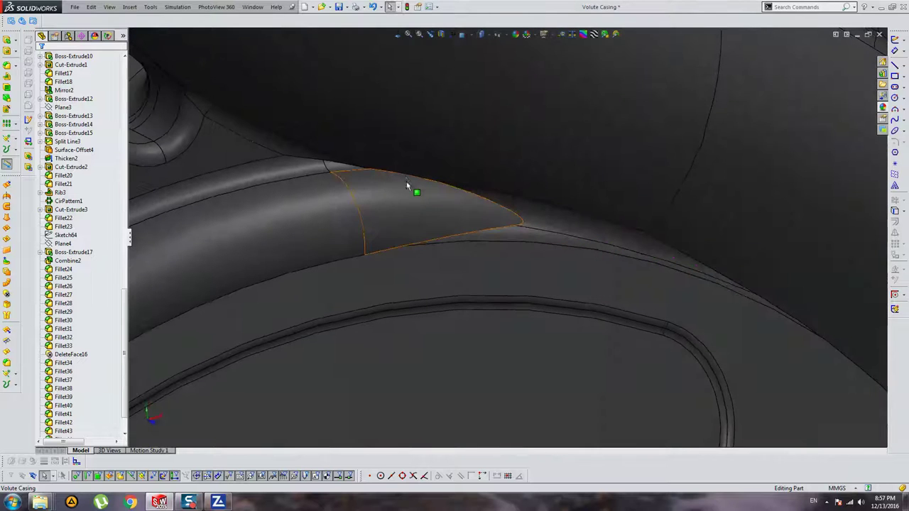
pyautogui.click(405, 178)
pyautogui.click(402, 179)
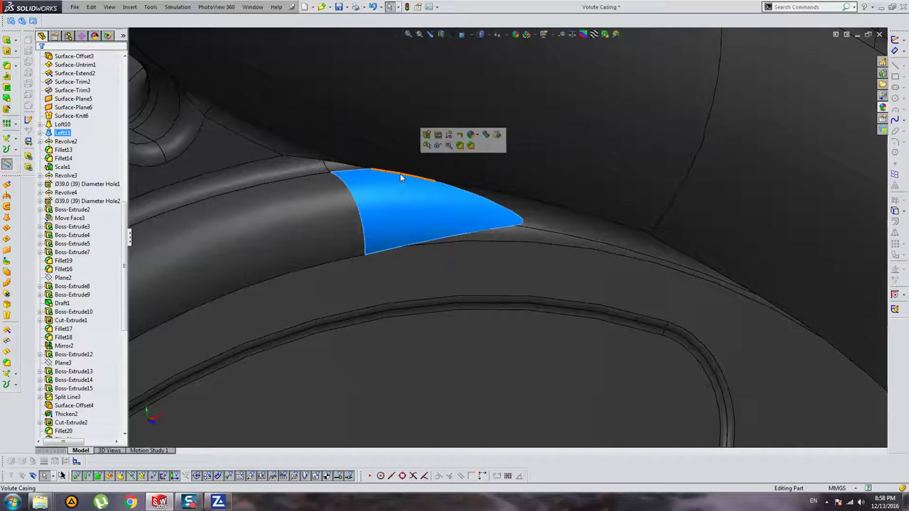
# Fillet the small edge where the outlet meets the volute at 10 mm
pyautogui.click(401, 177)
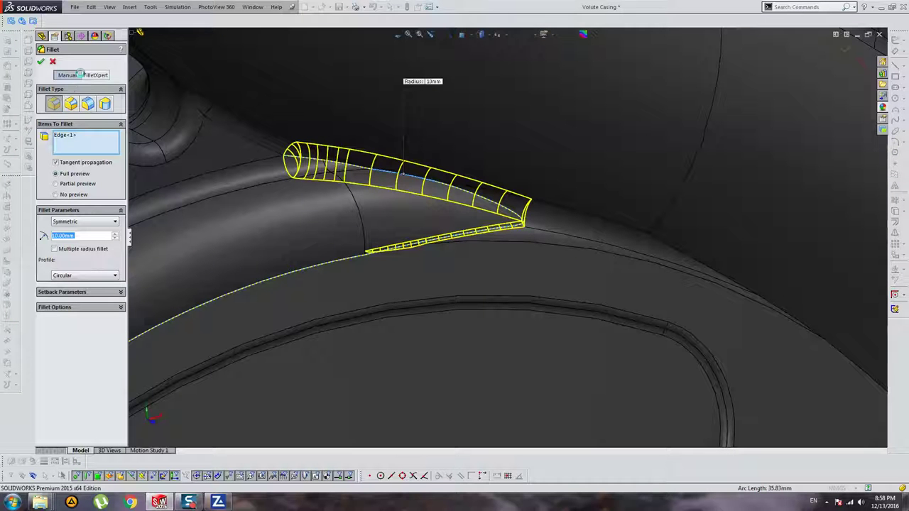
pyautogui.press('Return')
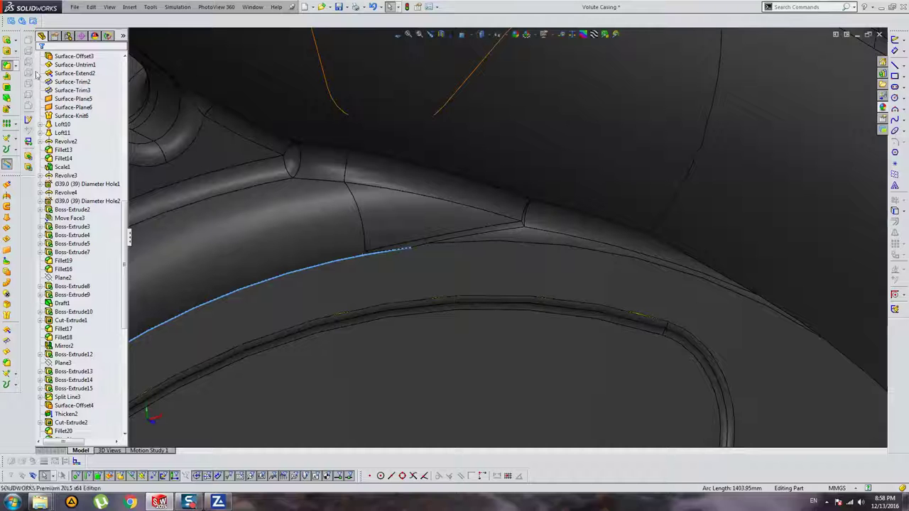
pyautogui.scroll(2, 441, 215)
pyautogui.scroll(4, 441, 215)
pyautogui.scroll(3, 473, 316)
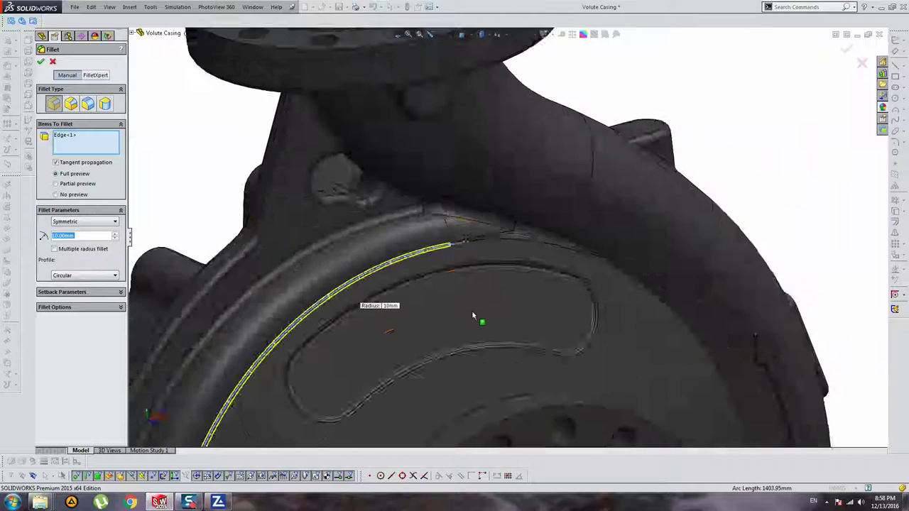
pyautogui.scroll(3, 473, 316)
pyautogui.scroll(2, 475, 302)
pyautogui.scroll(-4, 487, 362)
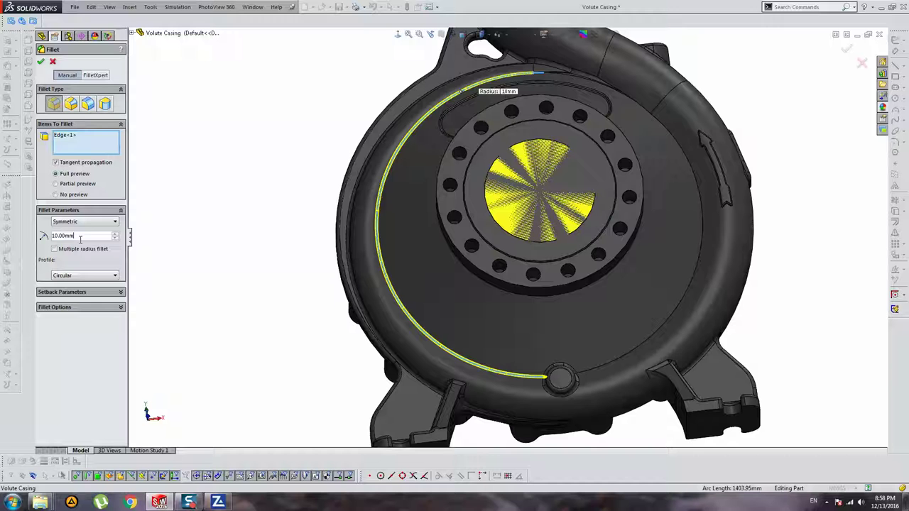
# Fillet the long outer volute edge at 50 mm with tangent propagation enabled
pyautogui.write('50')
pyautogui.press('Return')
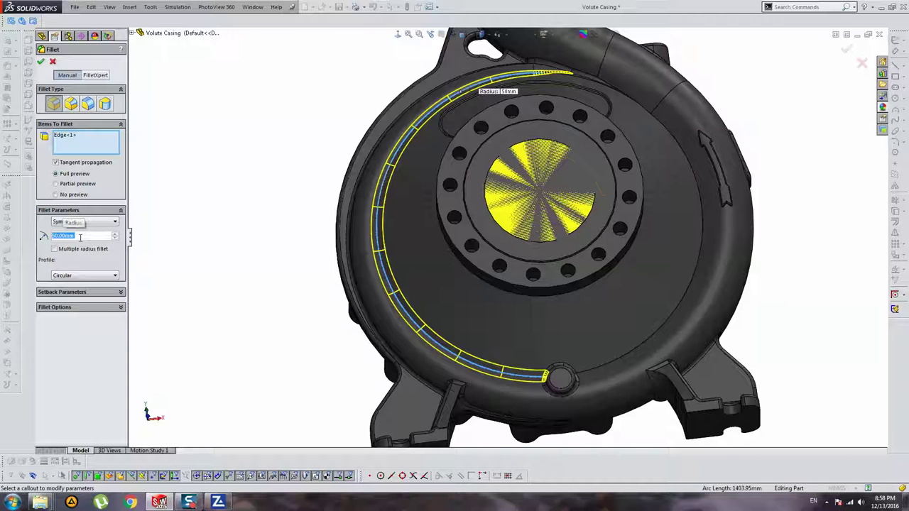
pyautogui.click(603, 367)
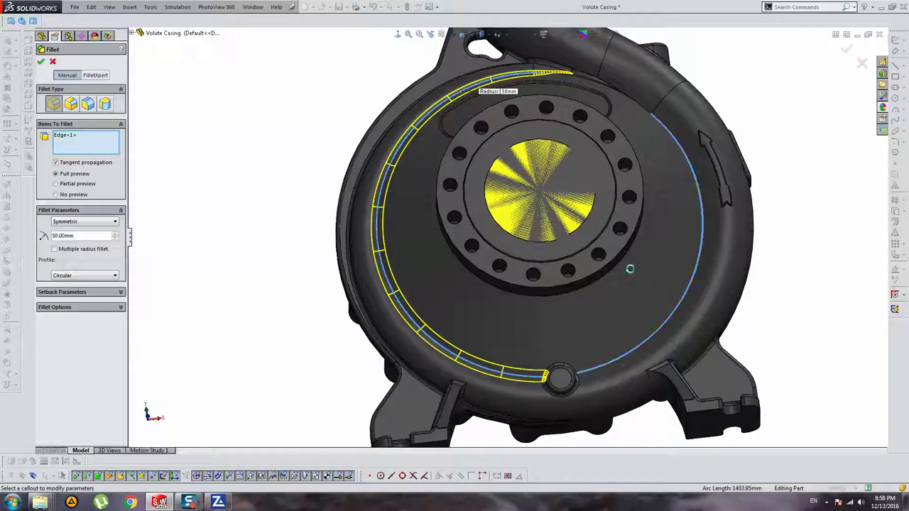
pyautogui.click(630, 268)
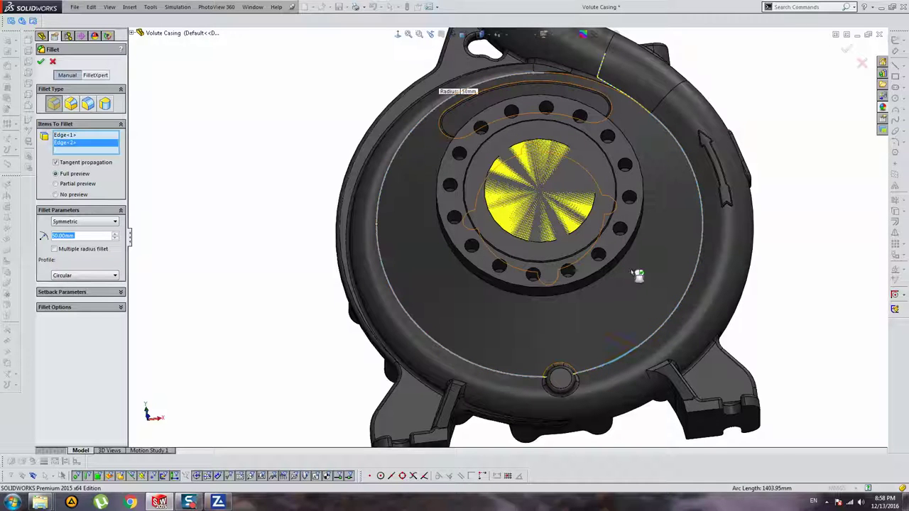
pyautogui.click(608, 361)
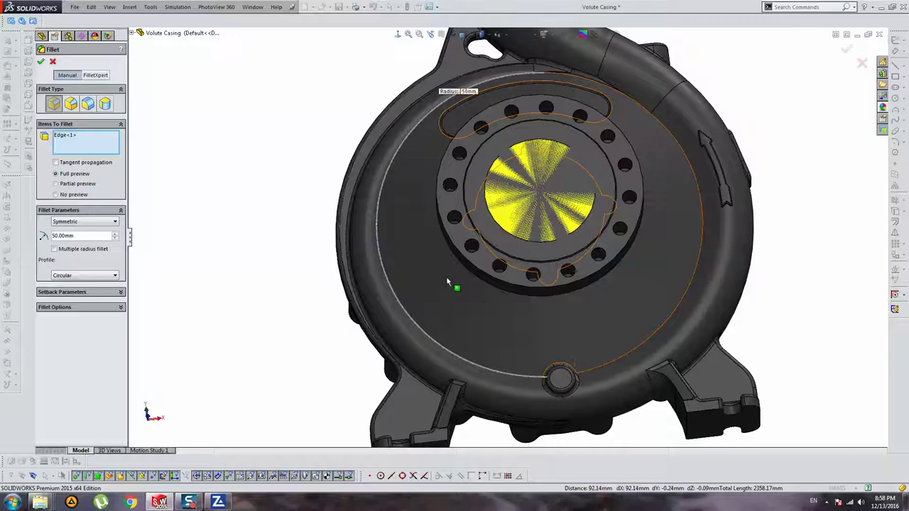
pyautogui.click(76, 163)
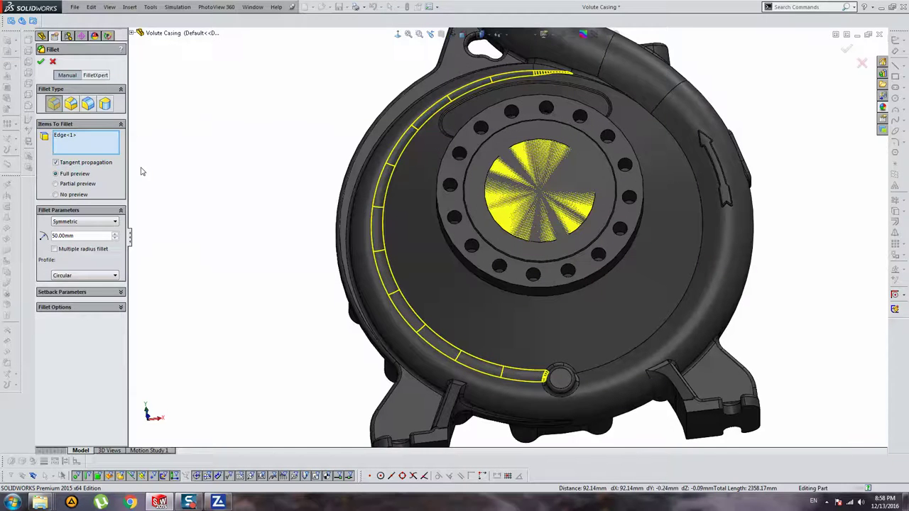
pyautogui.press('Return')
pyautogui.moveTo(582, 270); pyautogui.dragTo(602, 322, button='middle')
# Try a fillet on the volute edge, toggling tangent propagation, then cancel it
pyautogui.scroll(-4, 598, 319)
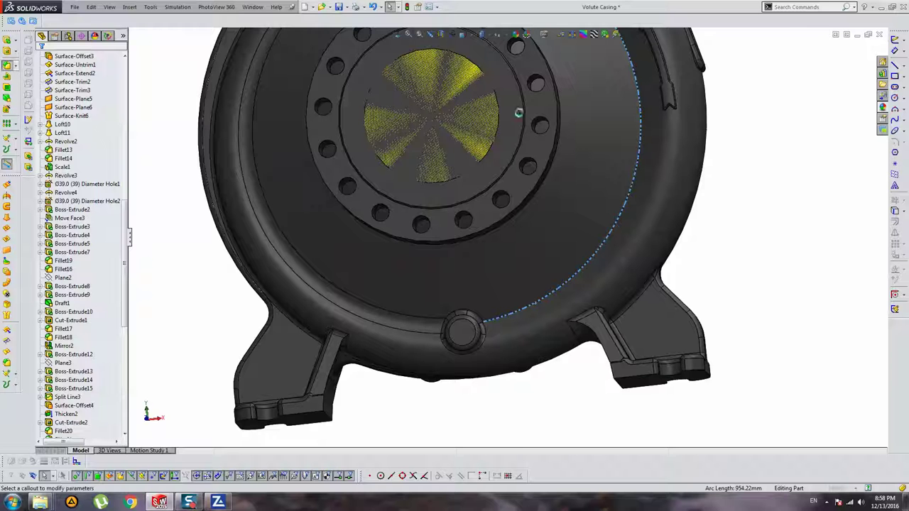
pyautogui.click(7, 64)
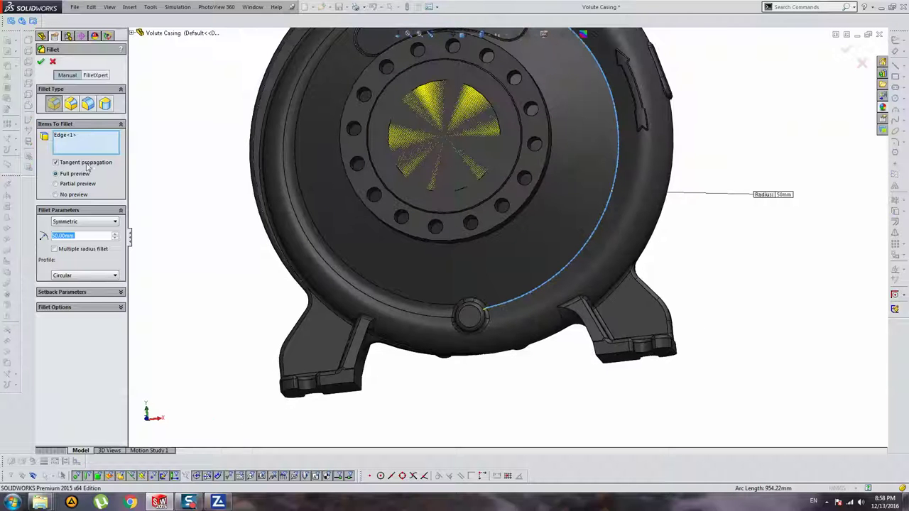
pyautogui.click(87, 164)
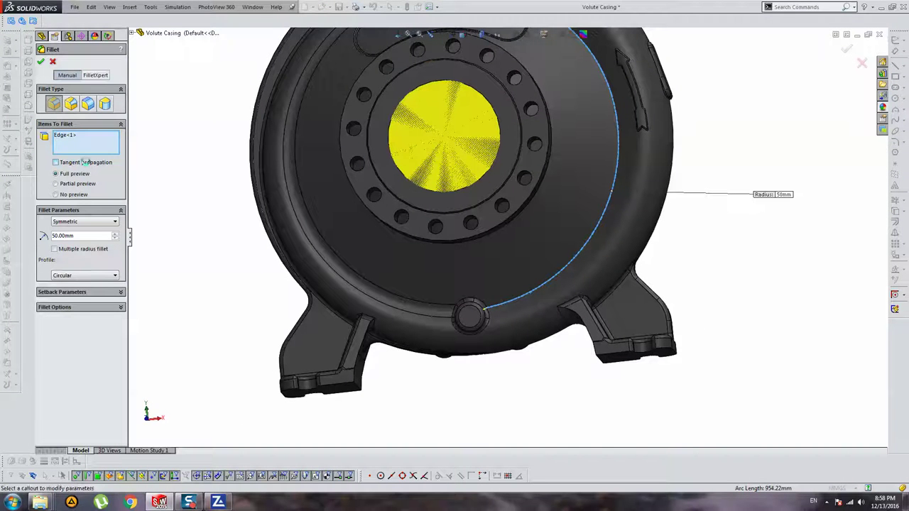
pyautogui.click(85, 161)
pyautogui.scroll(3, 454, 213)
pyautogui.moveTo(454, 212); pyautogui.dragTo(509, 150, button='middle')
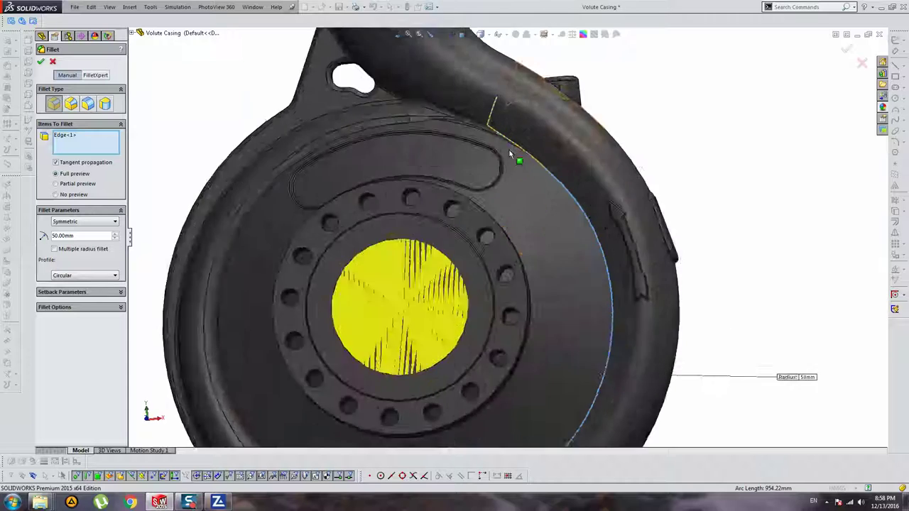
pyautogui.scroll(-3, 540, 163)
pyautogui.scroll(-3, 540, 163)
pyautogui.scroll(2, 480, 138)
pyautogui.press('Escape')
pyautogui.scroll(-3, 463, 121)
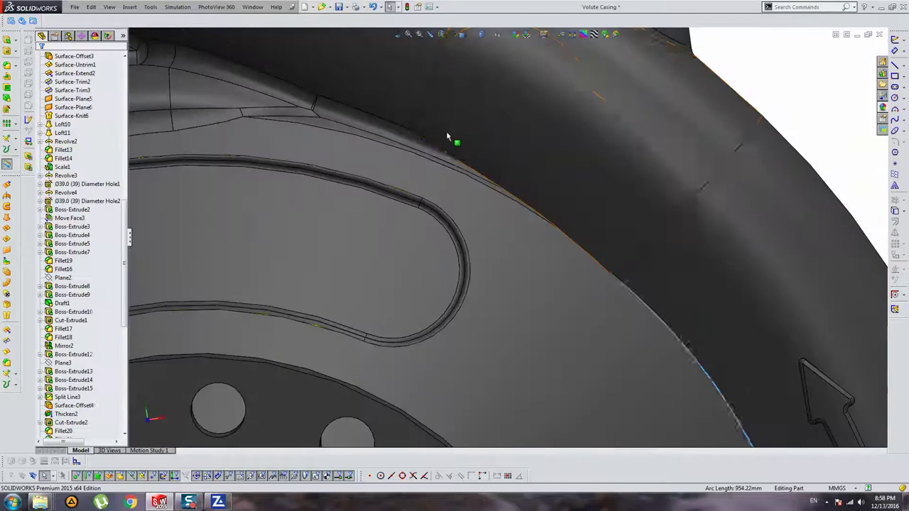
pyautogui.scroll(-3, 464, 130)
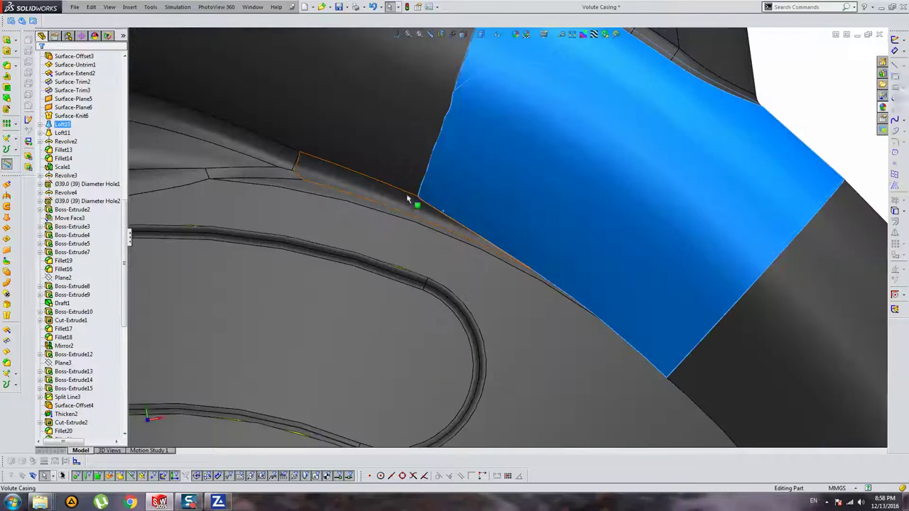
# Fillet the edge where the outlet neck meets the casing at 10 mm, then pick a volute face
pyautogui.click(434, 210)
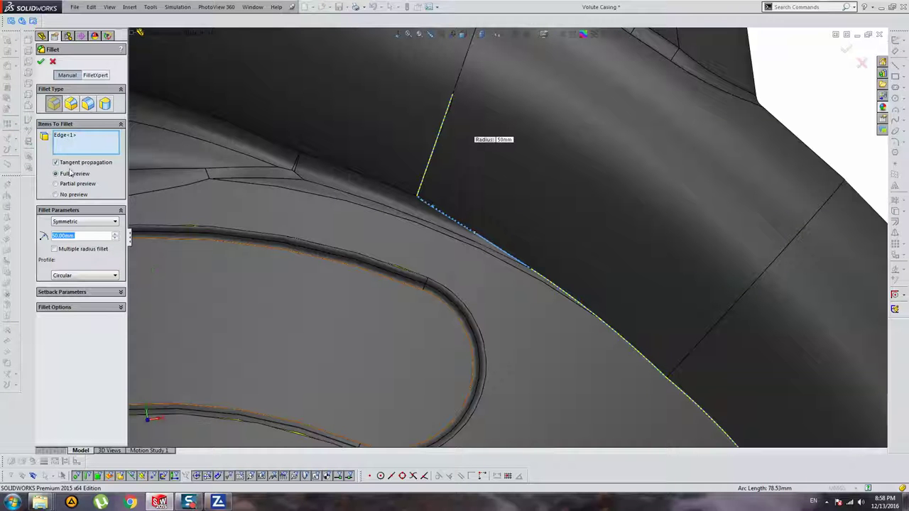
pyautogui.write('10')
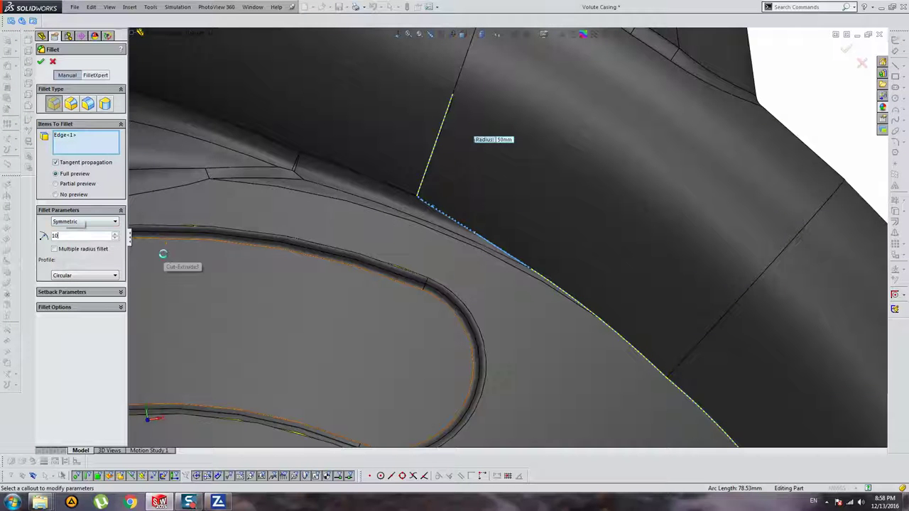
pyautogui.scroll(3, 458, 263)
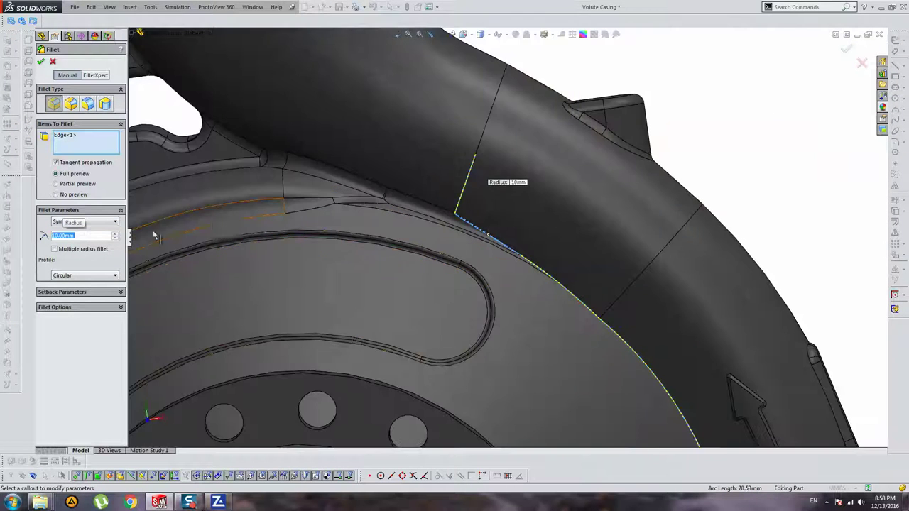
pyautogui.press('Return')
pyautogui.scroll(3, 378, 269)
pyautogui.scroll(2, 461, 284)
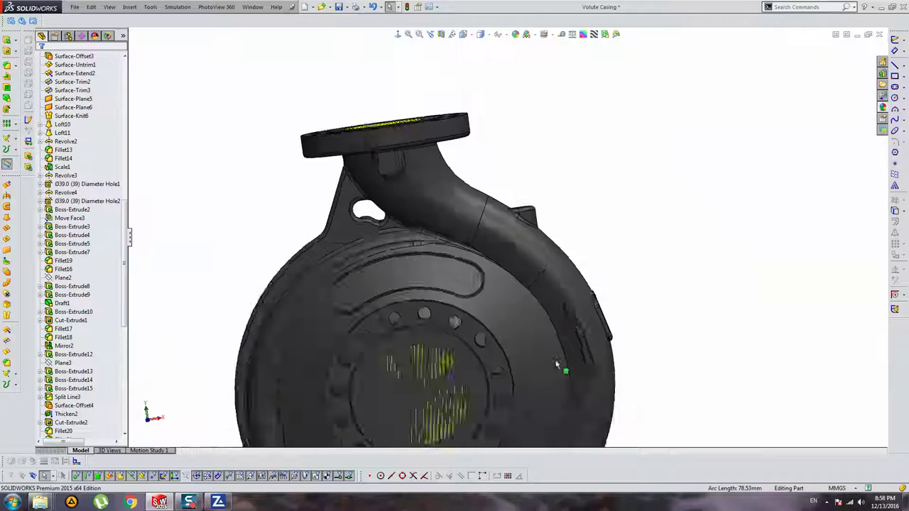
pyautogui.scroll(-3, 543, 296)
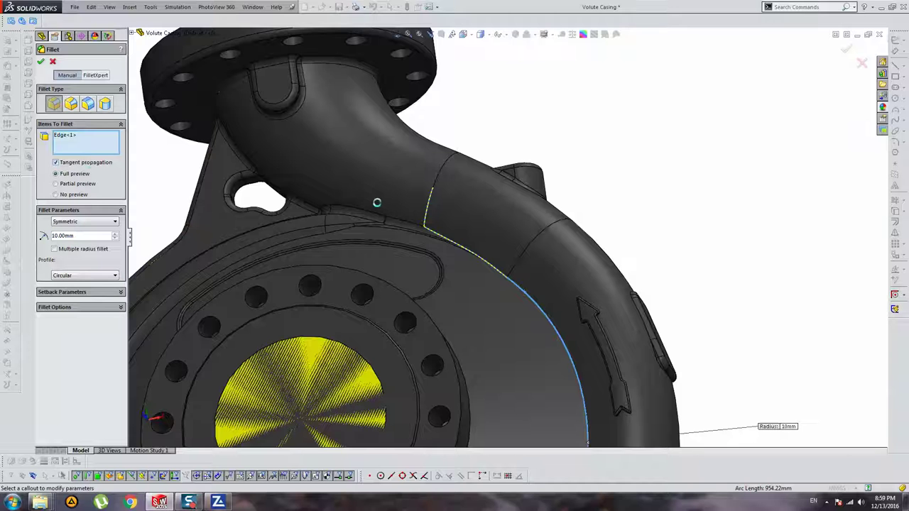
pyautogui.scroll(3, 525, 341)
pyautogui.scroll(-4, 523, 284)
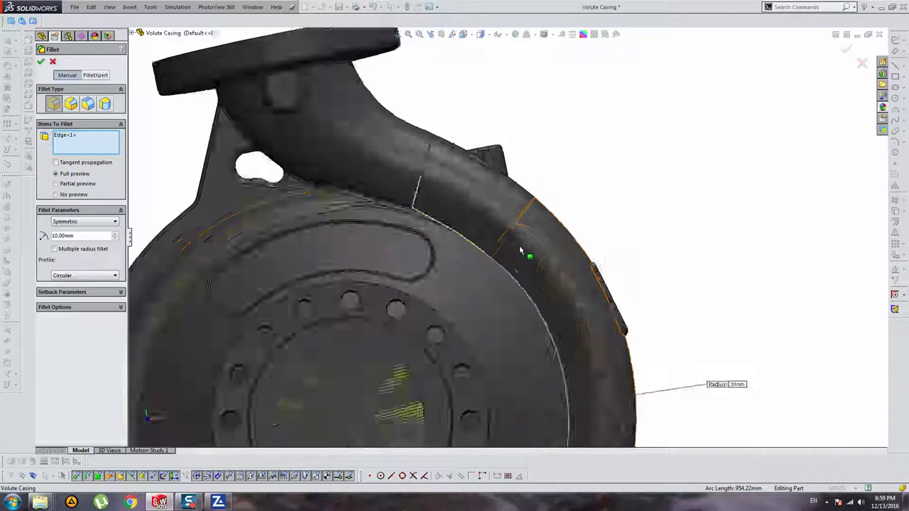
pyautogui.scroll(-2, 449, 220)
pyautogui.press('Return')
pyautogui.moveTo(463, 215)
pyautogui.mouseDown(button='middle')
pyautogui.moveTo(393, 227)
pyautogui.moveTo(450, 245)
pyautogui.moveTo(464, 239)
pyautogui.mouseUp(button='middle')
pyautogui.click(457, 227)
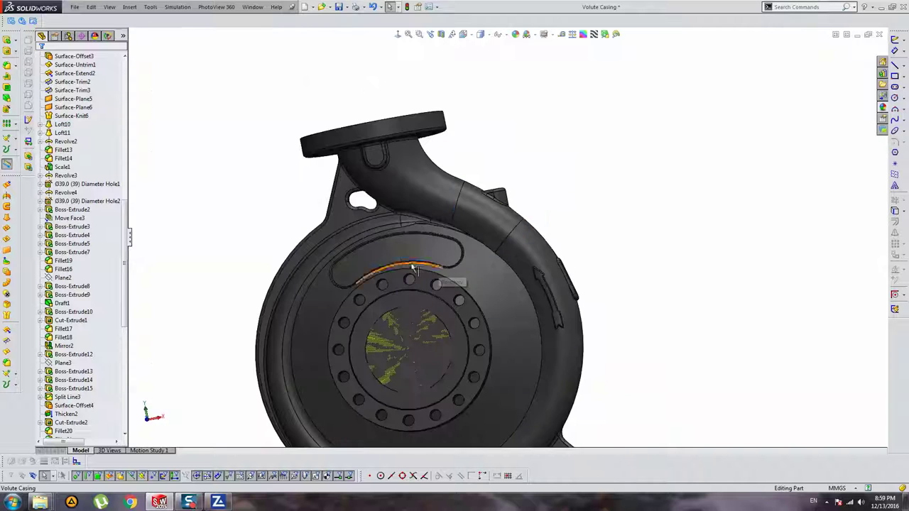
# Start a face fillet with the outer volute faces as set 1 and the front face as set 2
pyautogui.press('Return')
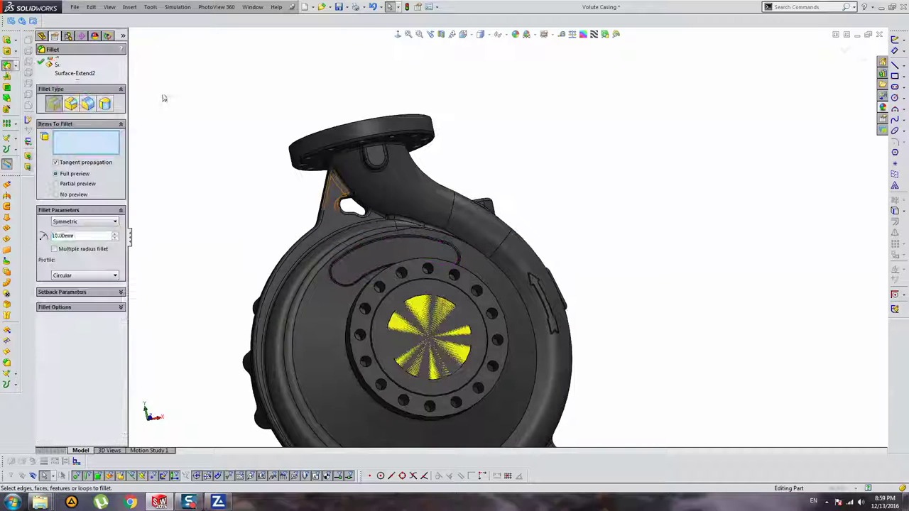
pyautogui.click(89, 103)
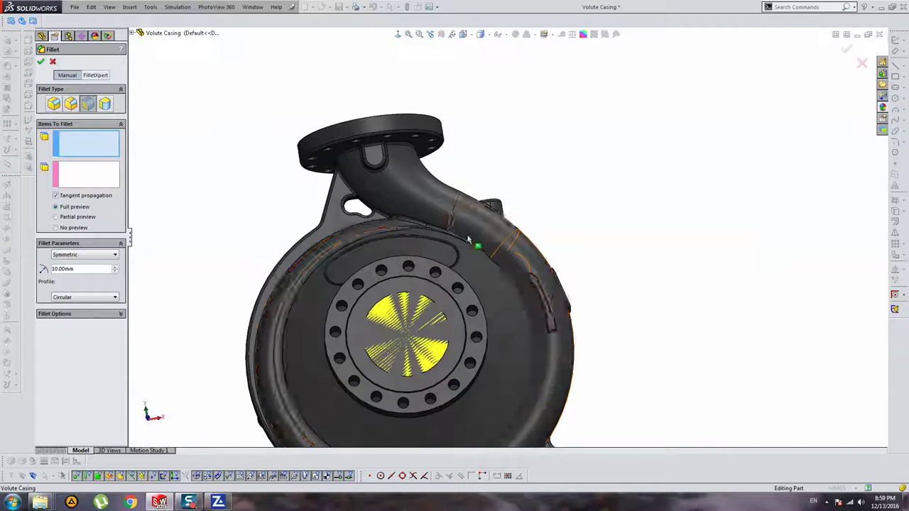
pyautogui.scroll(-4, 495, 240)
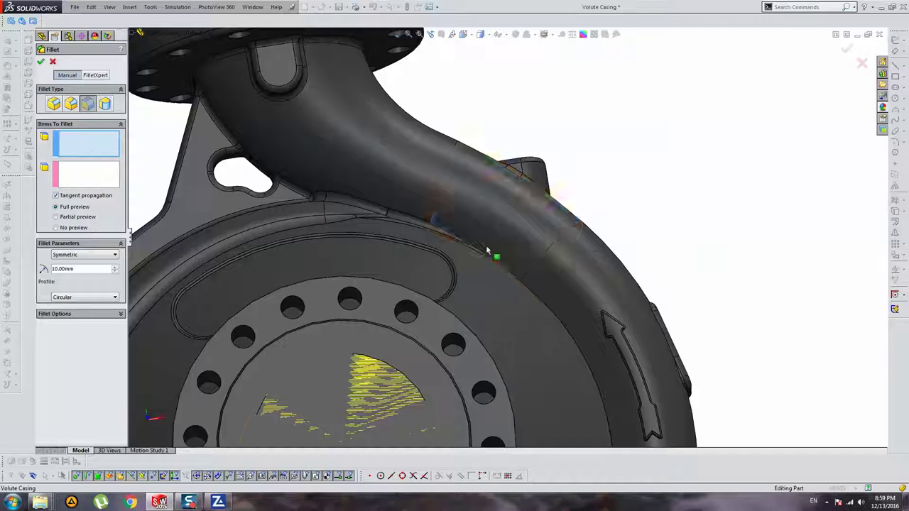
pyautogui.click(499, 248)
pyautogui.click(588, 360)
pyautogui.moveTo(587, 360); pyautogui.dragTo(558, 355, button='middle')
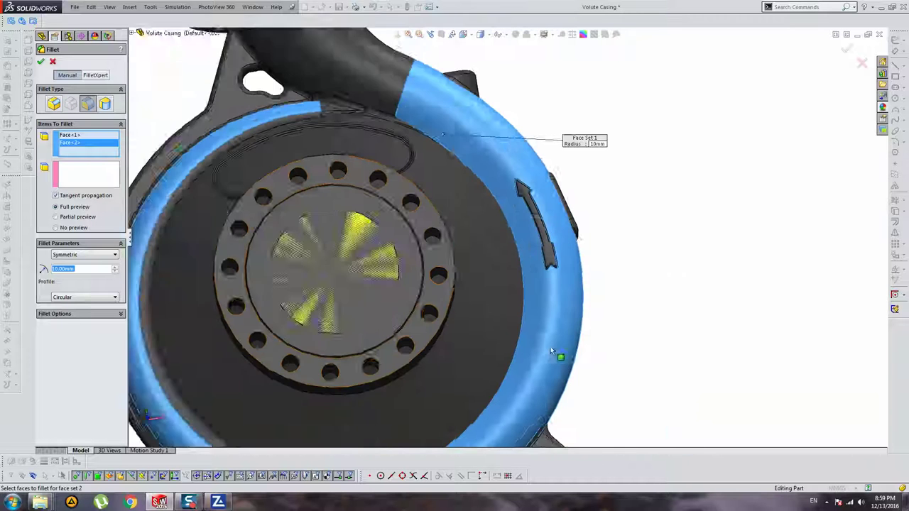
pyautogui.scroll(-3, 558, 355)
pyautogui.rightClick(409, 248)
pyautogui.click(467, 236)
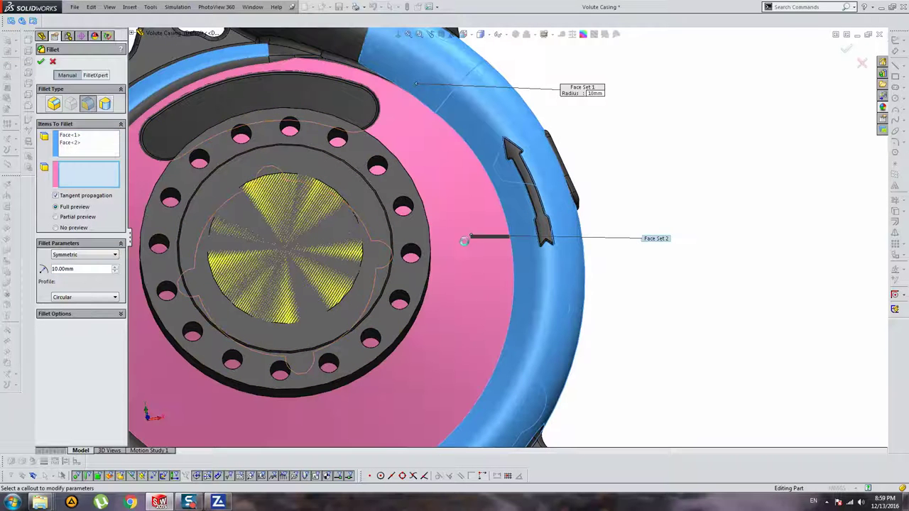
pyautogui.scroll(2, 467, 245)
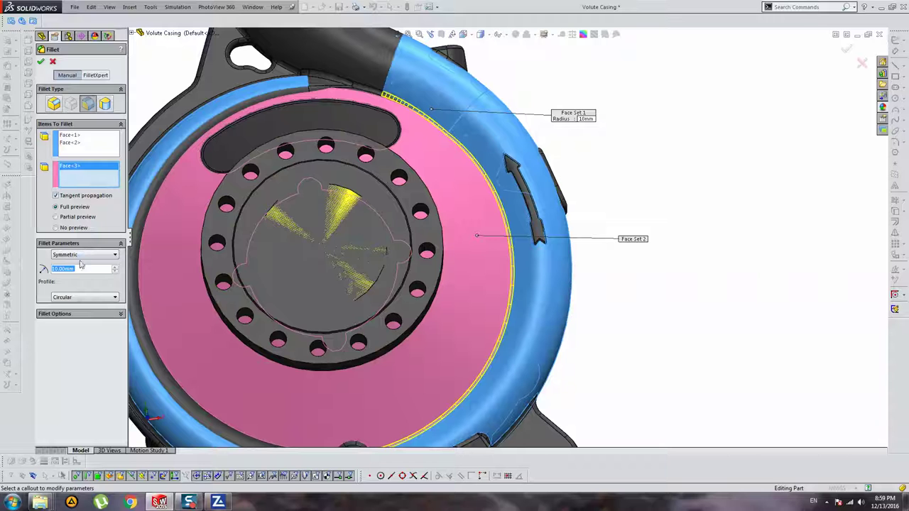
# Preview 50 and 20 mm radii, then finish the face fillet at 10 mm
pyautogui.click(115, 254)
pyautogui.write('50')
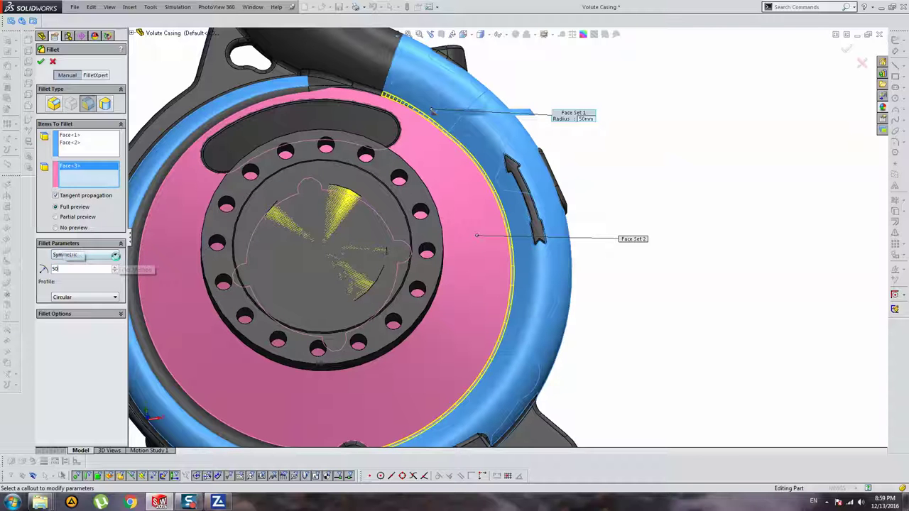
pyautogui.press('Return')
pyautogui.write('20')
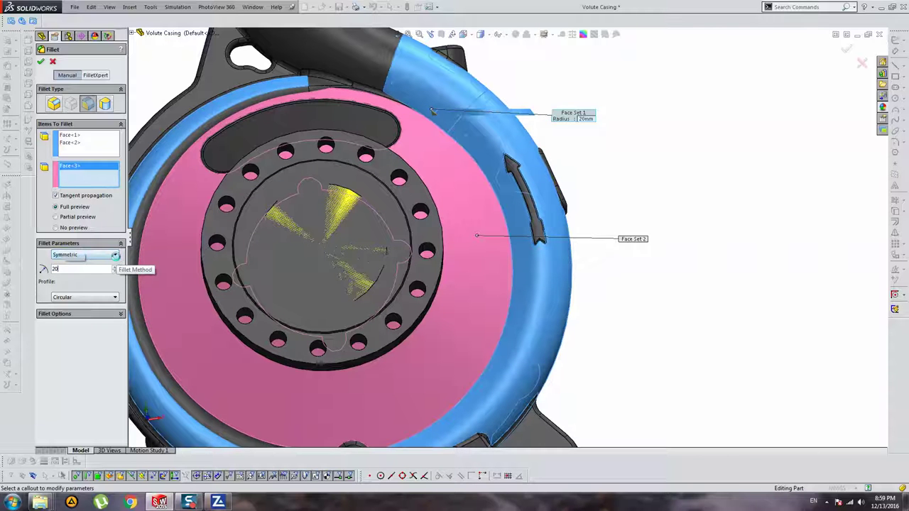
pyautogui.press('Return')
pyautogui.write('30')
pyautogui.press('Return')
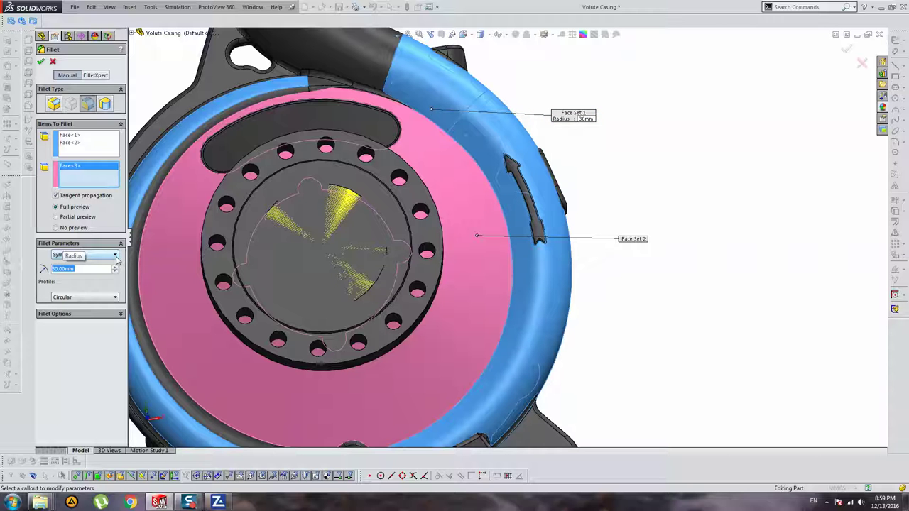
pyautogui.write('10')
pyautogui.press('Return')
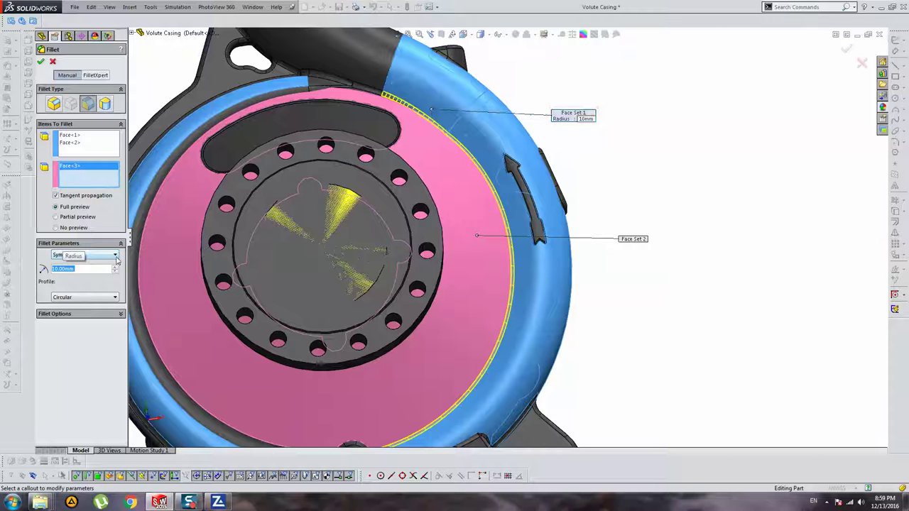
pyautogui.press('Return')
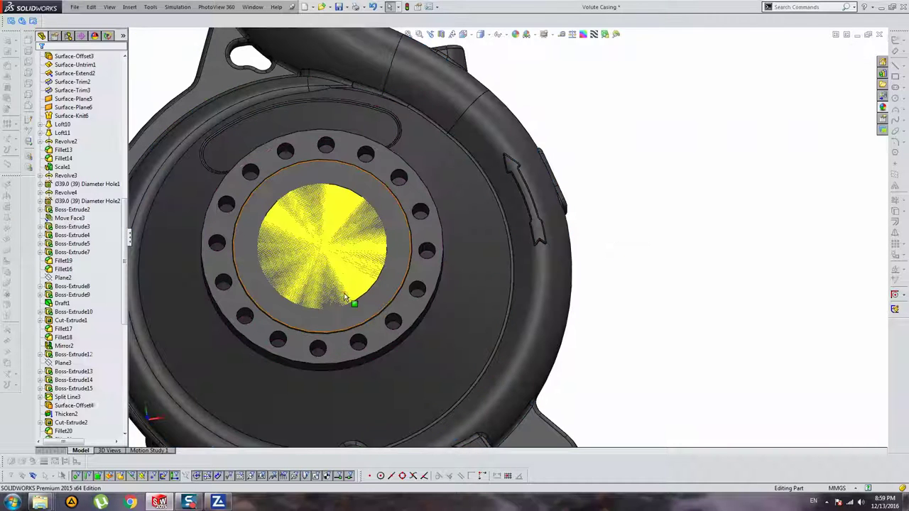
# Reopen Fillet49 with Edit Feature to check its settings
pyautogui.scroll(3, 360, 296)
pyautogui.scroll(-5, 223, 196)
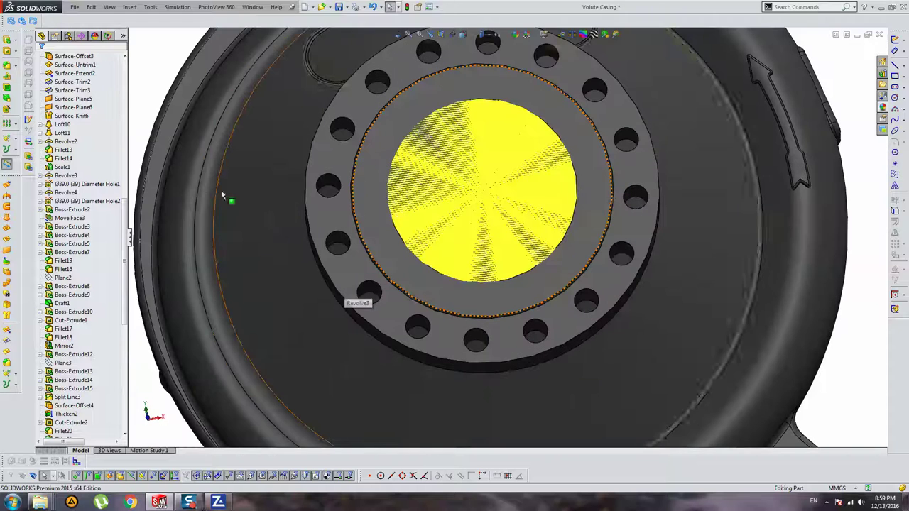
pyautogui.rightClick(204, 200)
pyautogui.click(209, 180)
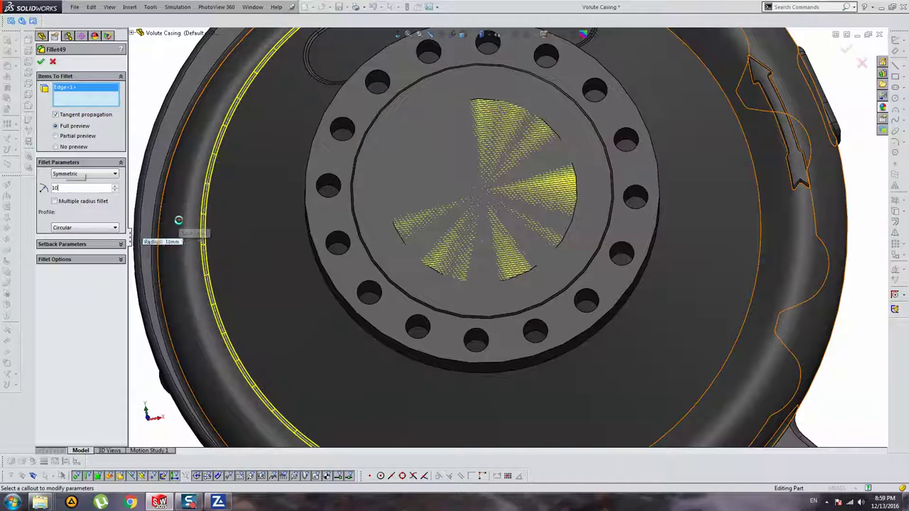
# Close the fillet edit and orbit the casing through front, side and underside views
pyautogui.press('Return')
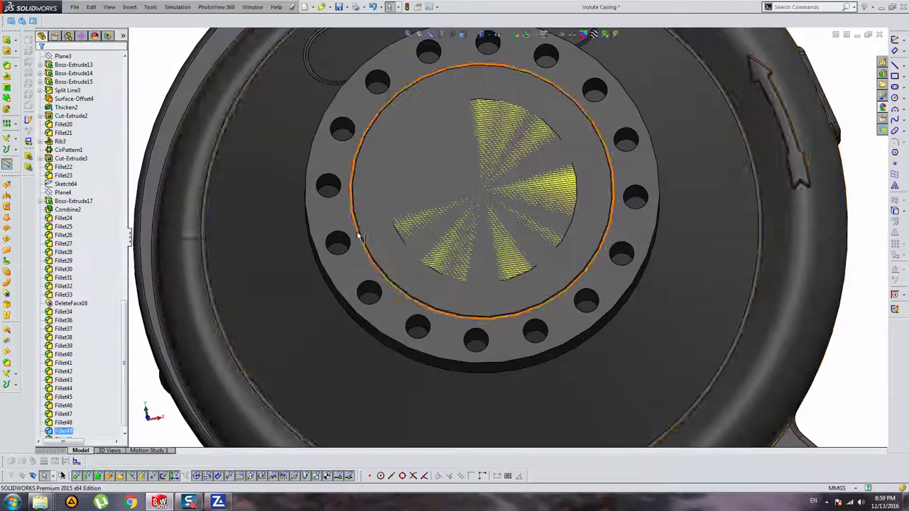
pyautogui.scroll(5, 454, 227)
pyautogui.moveTo(455, 227)
pyautogui.mouseDown(button='middle')
pyautogui.moveTo(477, 231)
pyautogui.moveTo(487, 146)
pyautogui.mouseUp(button='middle')
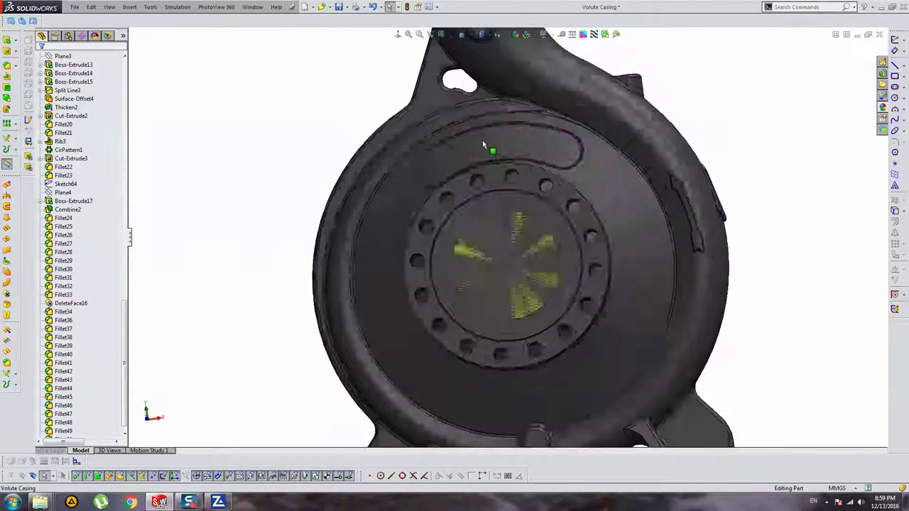
pyautogui.scroll(-5, 537, 178)
pyautogui.scroll(-3, 529, 268)
pyautogui.scroll(5, 530, 268)
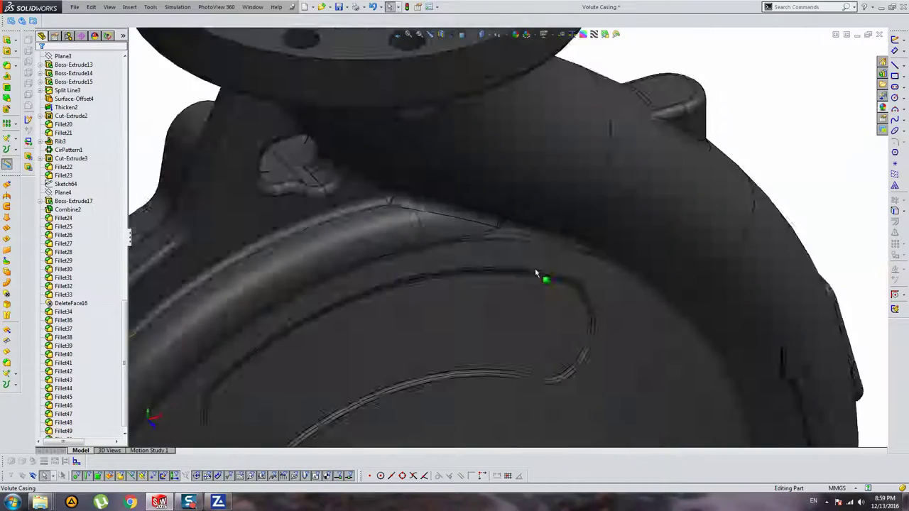
pyautogui.hotkey('ctrl', '1')
pyautogui.moveTo(550, 226); pyautogui.dragTo(489, 260, button='middle')
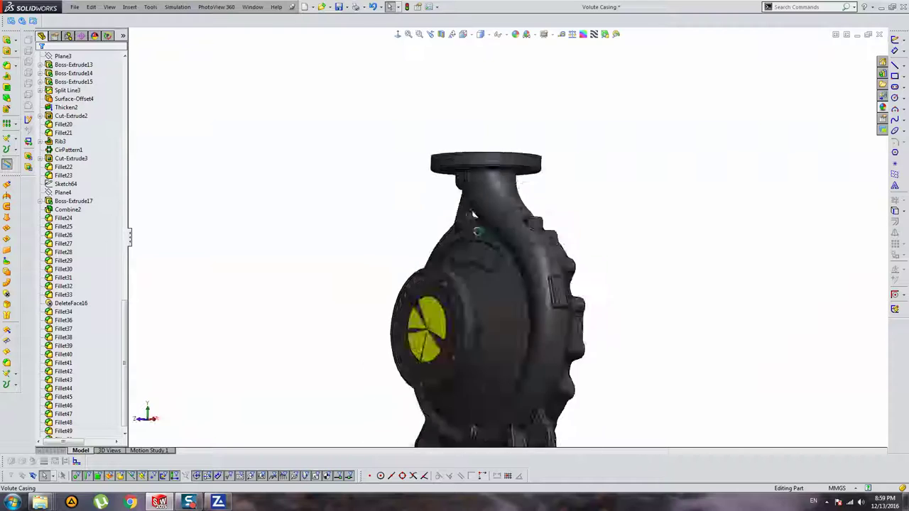
pyautogui.scroll(-5, 540, 253)
pyautogui.scroll(-3, 527, 252)
pyautogui.scroll(5, 527, 252)
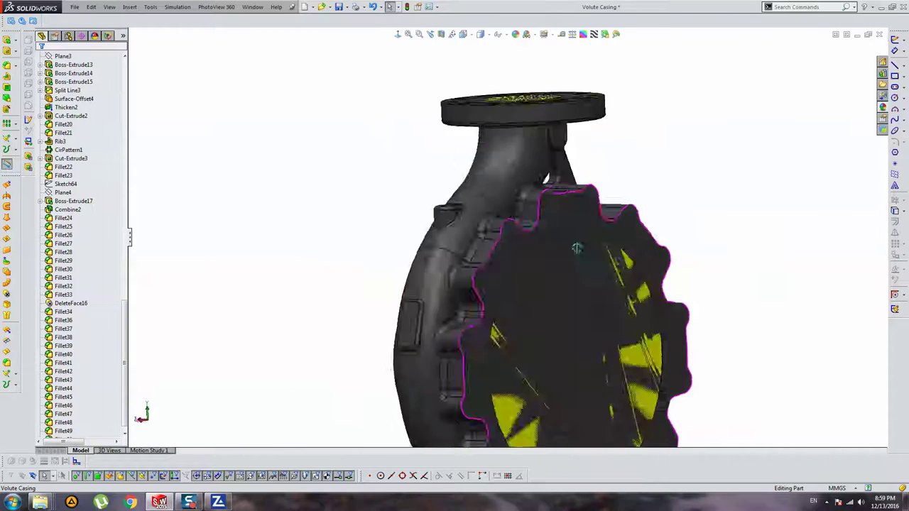
pyautogui.moveTo(569, 241)
pyautogui.mouseDown(button='middle')
pyautogui.moveTo(552, 246)
pyautogui.moveTo(566, 266)
pyautogui.moveTo(548, 250)
pyautogui.moveTo(518, 260)
pyautogui.mouseUp(button='middle')
pyautogui.scroll(-4, 516, 261)
pyautogui.scroll(-2, 516, 261)
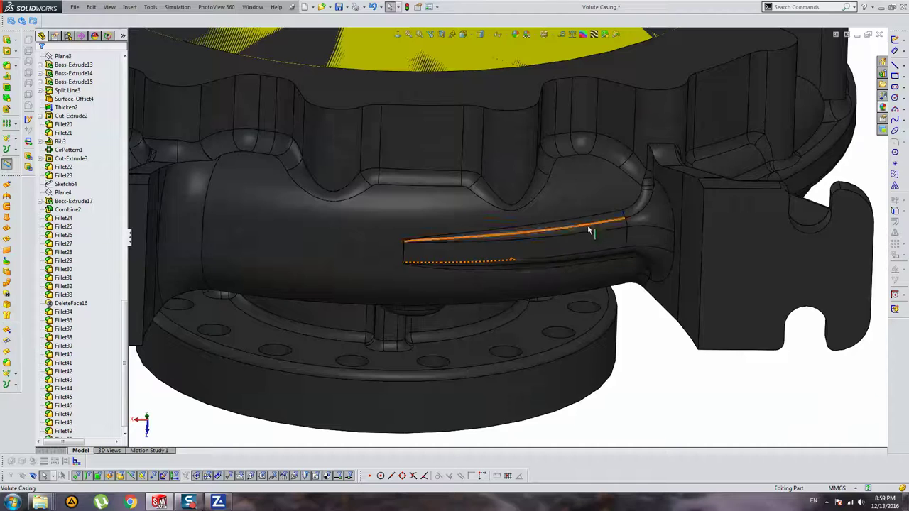
pyautogui.moveTo(632, 232)
pyautogui.mouseDown(button='middle')
pyautogui.moveTo(598, 230)
pyautogui.moveTo(608, 274)
pyautogui.moveTo(532, 391)
pyautogui.moveTo(593, 249)
pyautogui.moveTo(624, 208)
pyautogui.moveTo(495, 189)
pyautogui.moveTo(617, 153)
pyautogui.moveTo(621, 174)
pyautogui.mouseUp(button='middle')
pyautogui.scroll(-2, 593, 248)
pyautogui.scroll(2, 625, 230)
pyautogui.scroll(2, 616, 153)
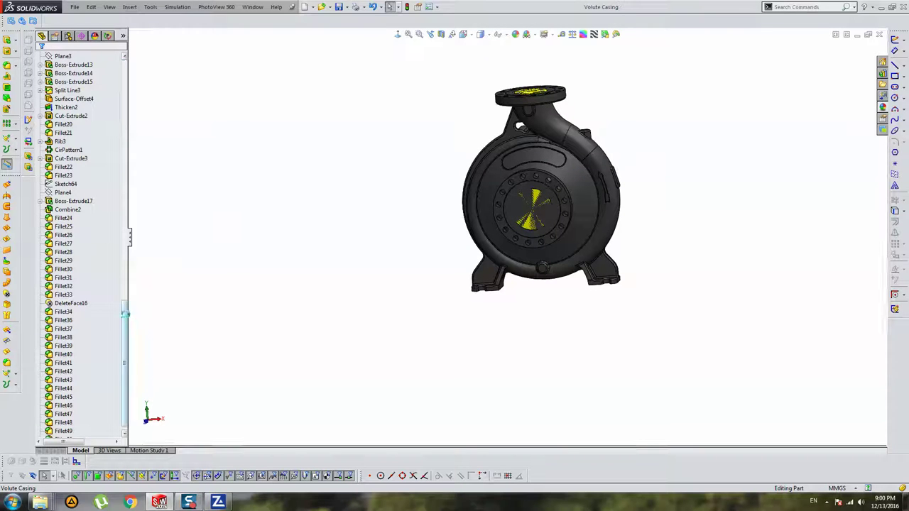
pyautogui.scroll(15, 78, 213)
# Expand Solid Bodies to show Boss-Extrude4 and Fillet50, then bring up the Insert menu
pyautogui.click(40, 99)
pyautogui.click(83, 107)
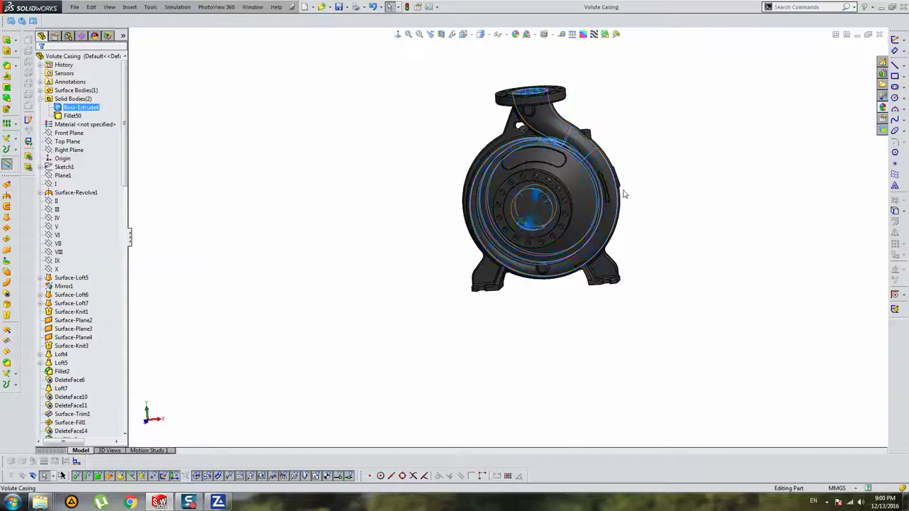
pyautogui.moveTo(625, 194); pyautogui.dragTo(410, 151, button='middle')
pyautogui.click(190, 129)
pyautogui.click(133, 9)
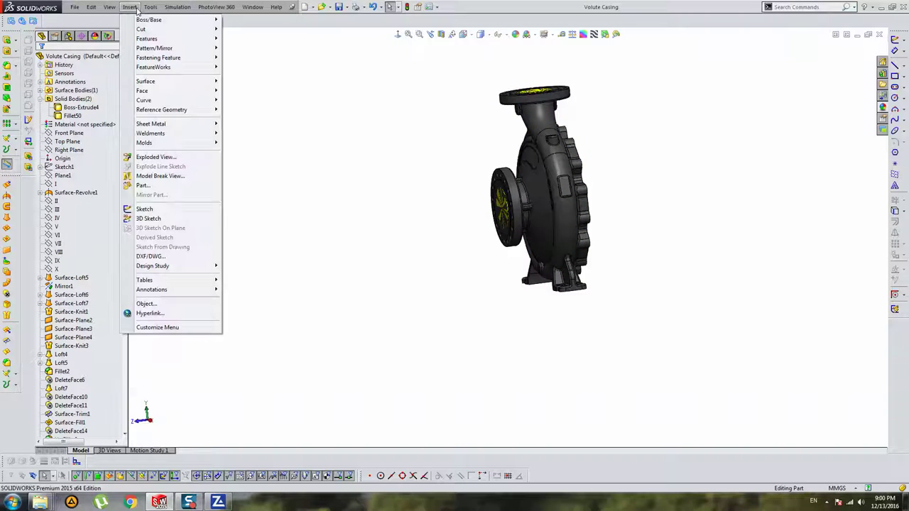
pyautogui.moveTo(147, 38)
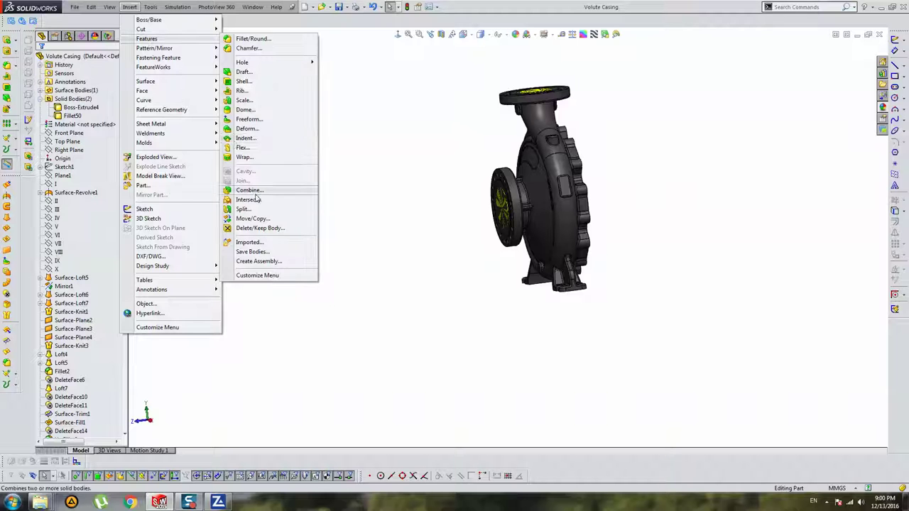
# Combine with Subtract, Fillet50 as main body and Boss-Extrude4 as the body removed
pyautogui.click(254, 190)
pyautogui.click(56, 95)
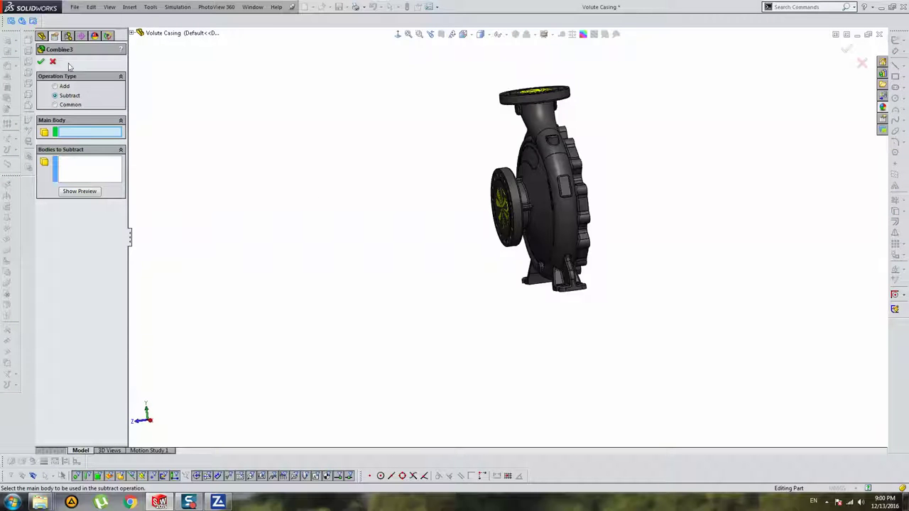
pyautogui.click(132, 34)
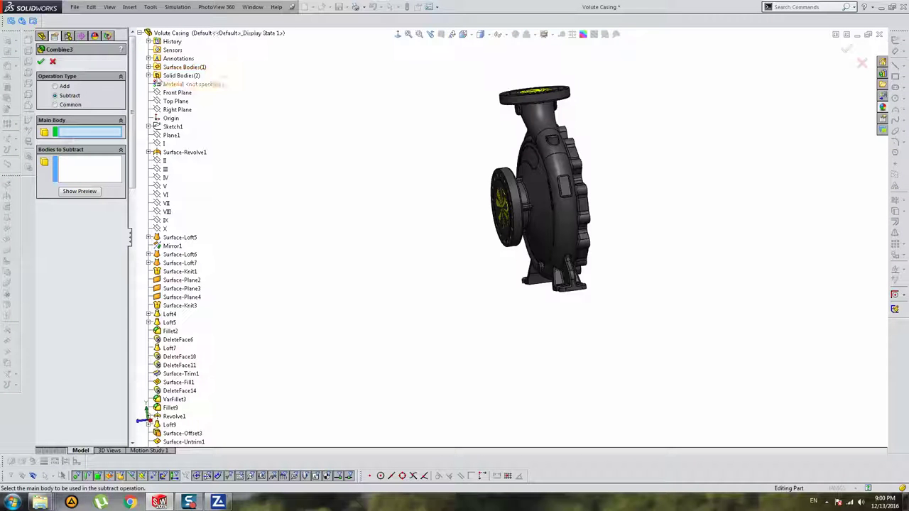
pyautogui.click(148, 76)
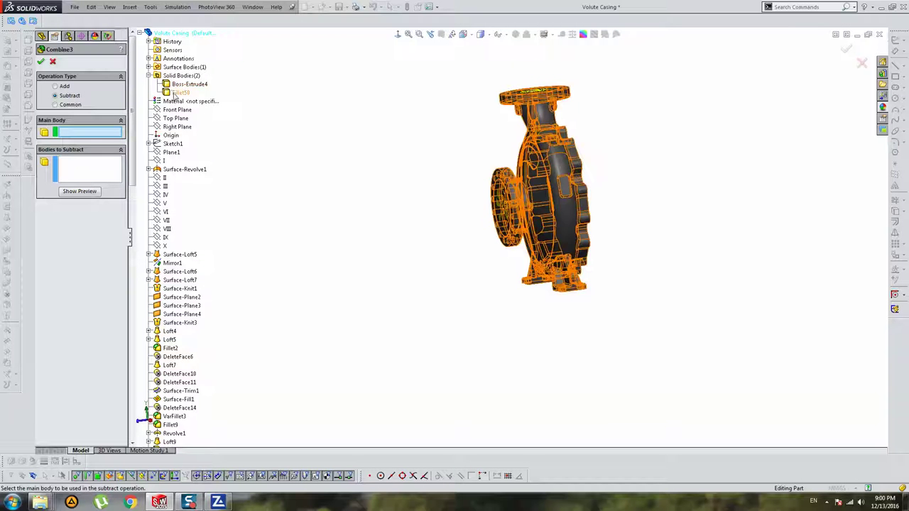
pyautogui.click(180, 92)
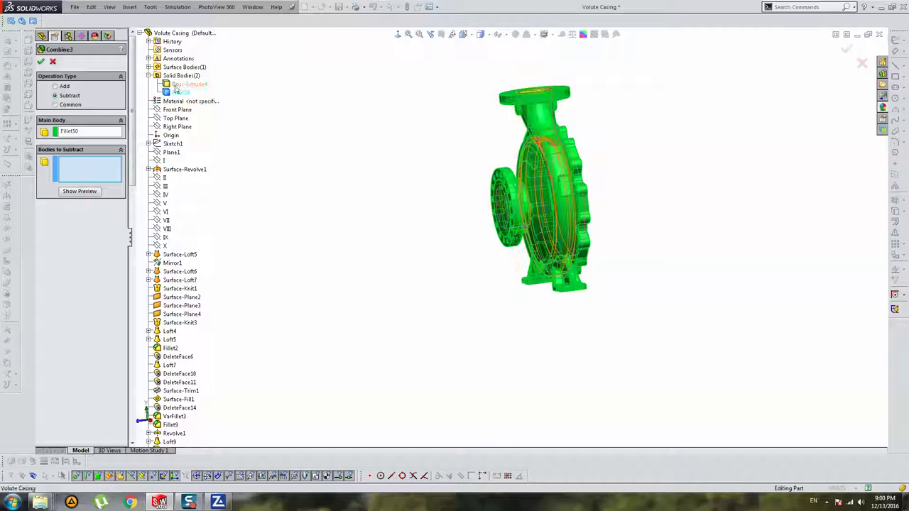
pyautogui.click(188, 84)
pyautogui.moveTo(497, 209); pyautogui.dragTo(522, 205, button='middle')
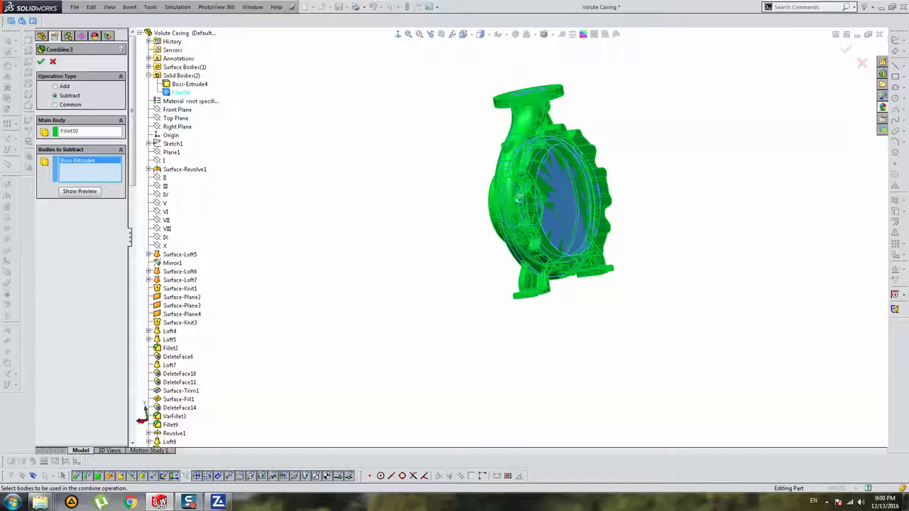
pyautogui.press('Return')
pyautogui.moveTo(557, 200)
pyautogui.mouseDown(button='middle')
pyautogui.moveTo(519, 177)
pyautogui.moveTo(511, 121)
pyautogui.mouseUp(button='middle')
pyautogui.scroll(-3, 506, 167)
pyautogui.scroll(-3, 507, 166)
pyautogui.scroll(-3, 527, 187)
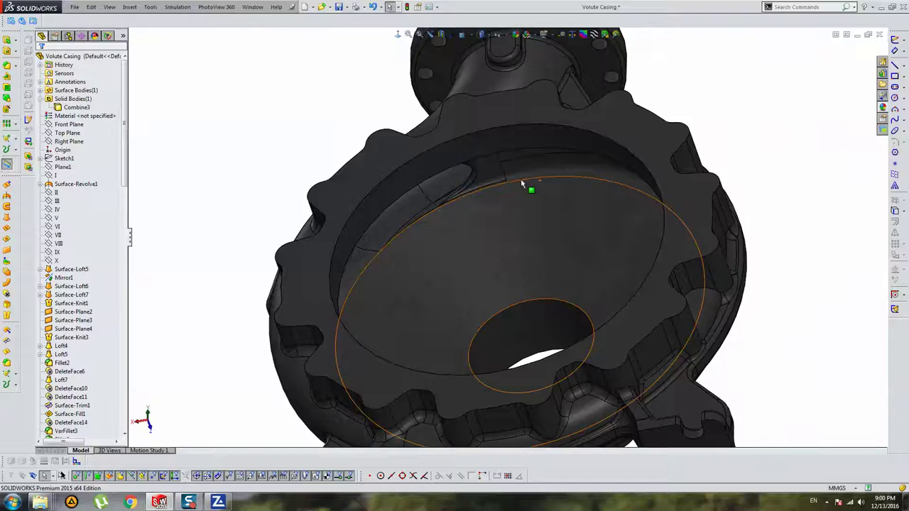
pyautogui.moveTo(528, 187)
pyautogui.mouseDown(button='middle')
pyautogui.moveTo(499, 148)
pyautogui.moveTo(504, 160)
pyautogui.moveTo(454, 153)
pyautogui.moveTo(385, 210)
pyautogui.moveTo(392, 223)
pyautogui.moveTo(563, 239)
pyautogui.moveTo(584, 183)
pyautogui.moveTo(649, 296)
pyautogui.moveTo(595, 291)
pyautogui.moveTo(542, 365)
pyautogui.mouseUp(button='middle')
pyautogui.scroll(-3, 490, 180)
pyautogui.click(490, 180)
pyautogui.scroll(3, 497, 171)
pyautogui.scroll(-3, 485, 183)
pyautogui.scroll(3, 485, 183)
pyautogui.scroll(3, 513, 156)
pyautogui.scroll(-3, 453, 151)
pyautogui.scroll(3, 442, 157)
pyautogui.scroll(-3, 584, 182)
pyautogui.scroll(3, 584, 183)
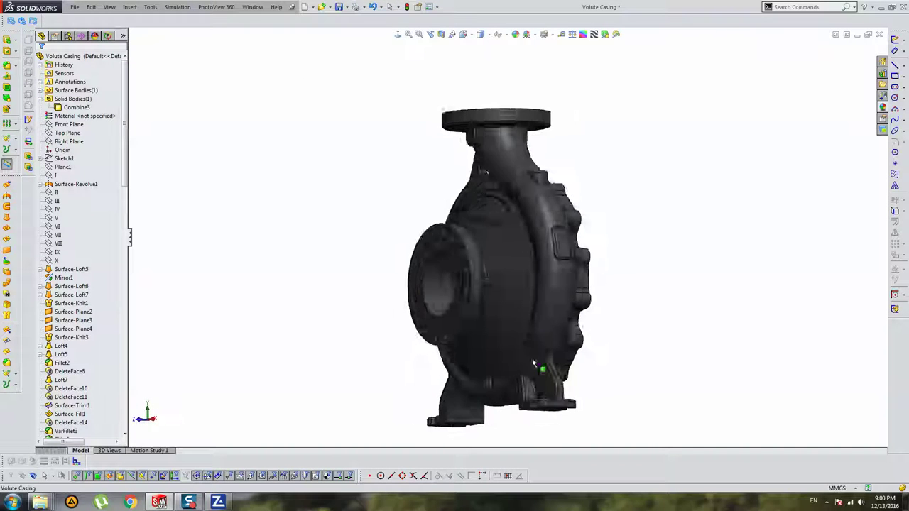
pyautogui.scroll(-3, 420, 355)
pyautogui.scroll(-2, 444, 285)
pyautogui.moveTo(444, 285); pyautogui.dragTo(391, 290, button='middle')
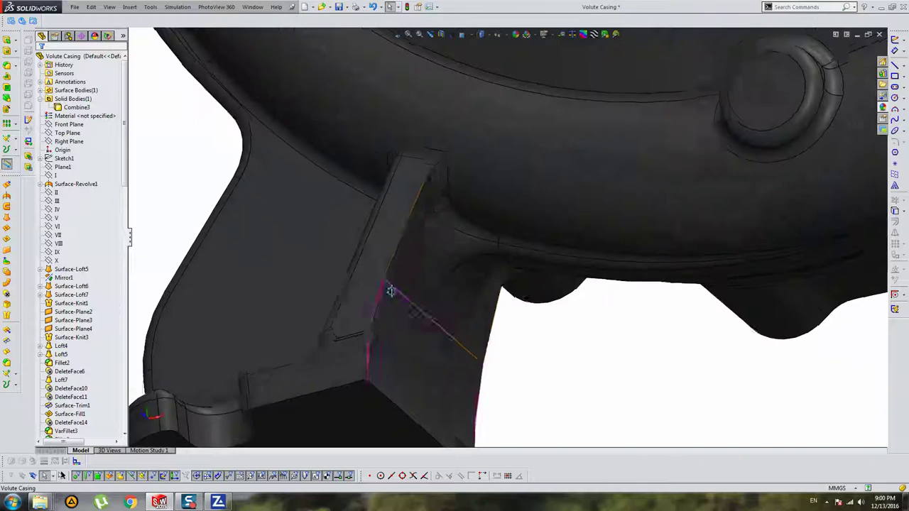
pyautogui.click(412, 223)
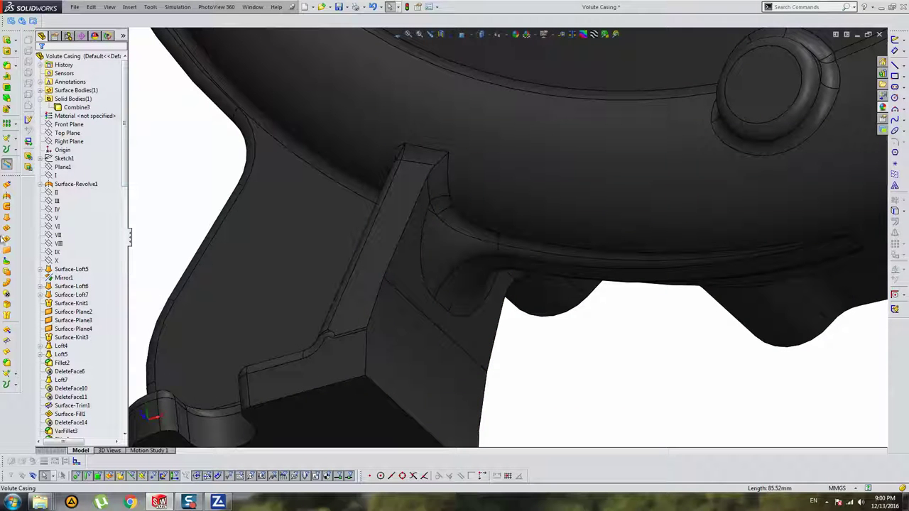
pyautogui.moveTo(124, 157); pyautogui.dragTo(119, 425)
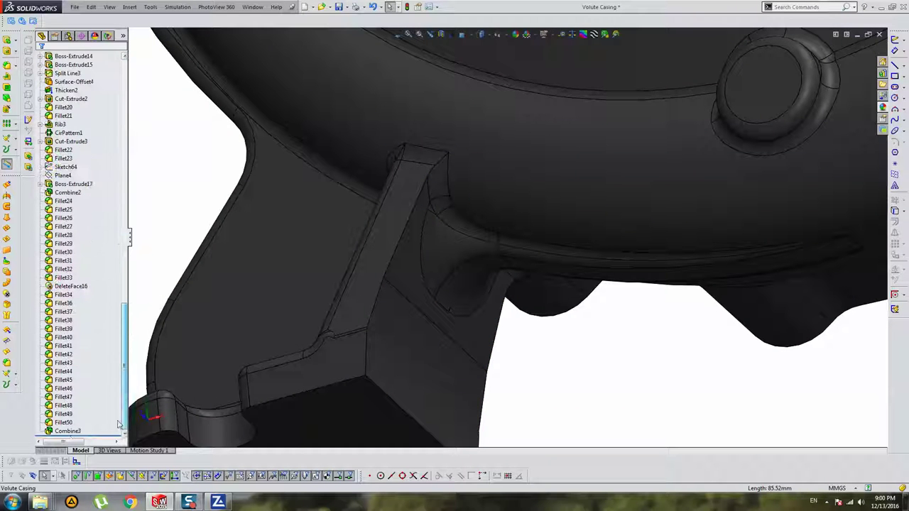
# Roll the feature tree back to before Combine3
pyautogui.rightClick(71, 440)
pyautogui.rightClick(56, 433)
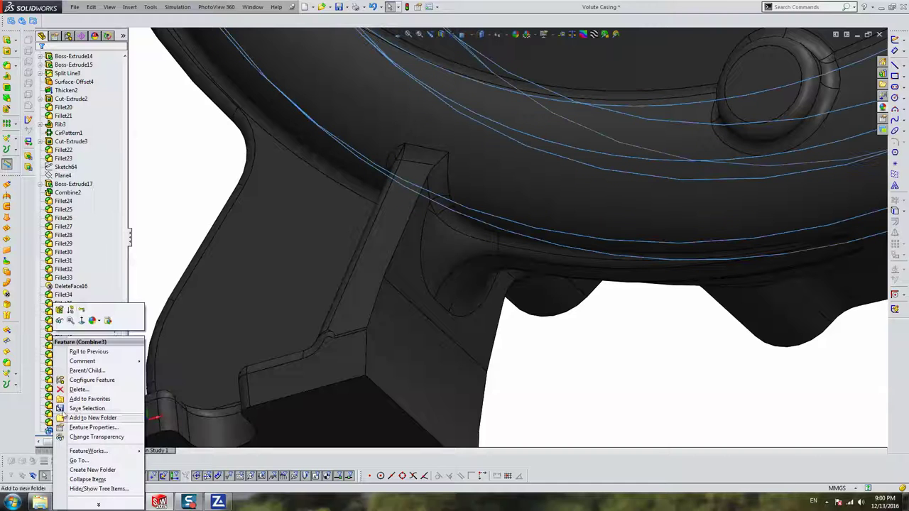
pyautogui.click(81, 310)
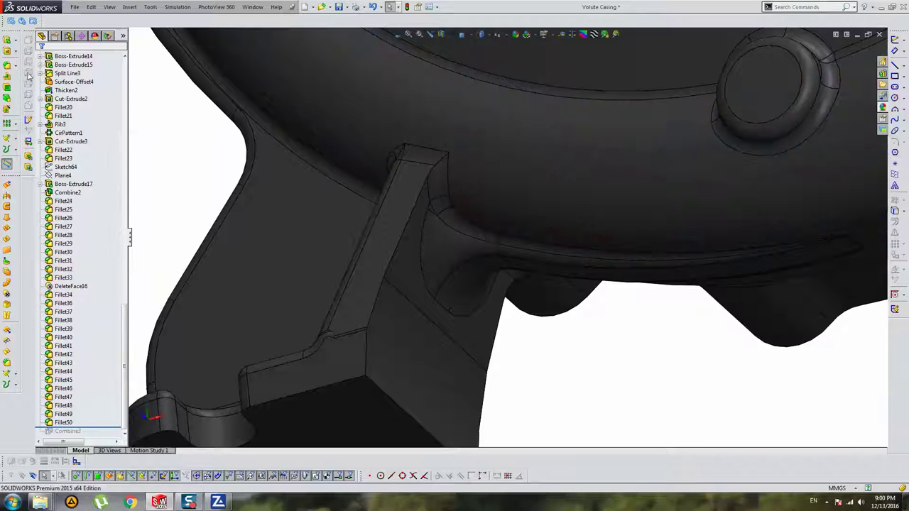
# Fillet the two foot rib edges and the side tab edge at 10 mm
pyautogui.click(6, 66)
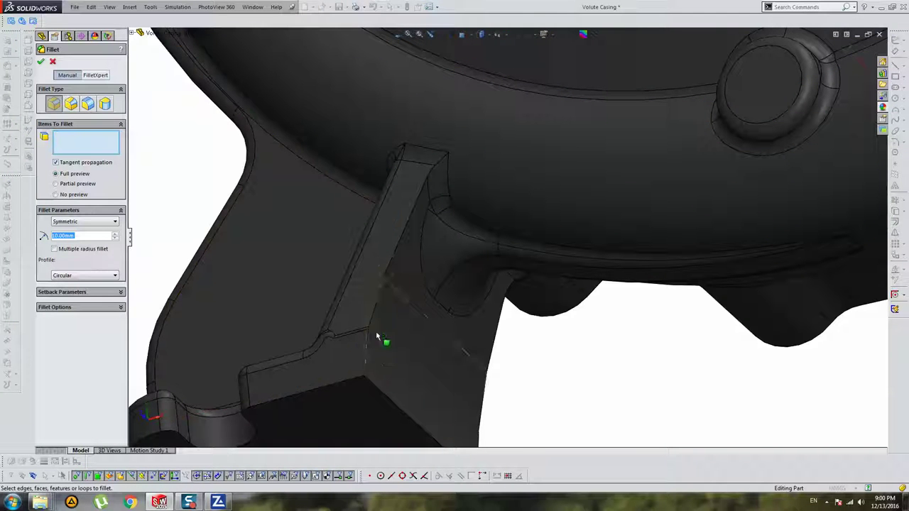
pyautogui.click(435, 326)
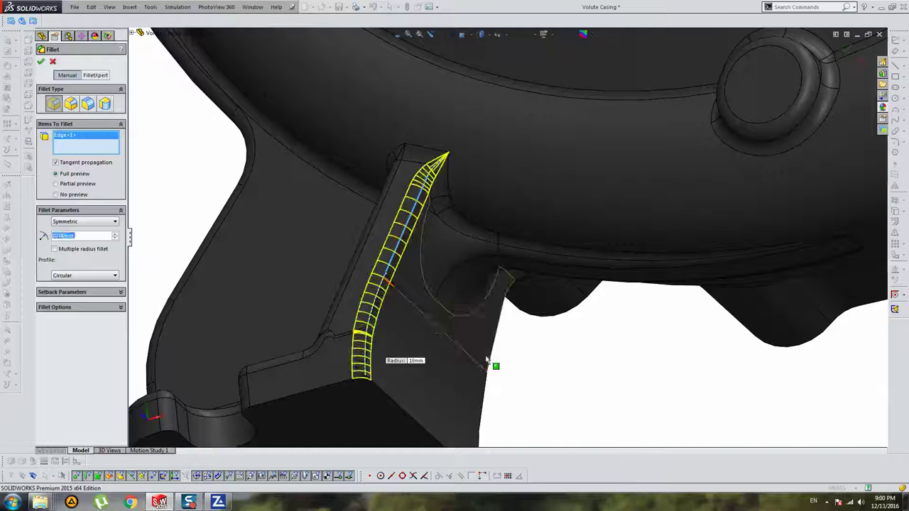
pyautogui.moveTo(485, 362); pyautogui.dragTo(505, 314, button='middle')
pyautogui.click(610, 331)
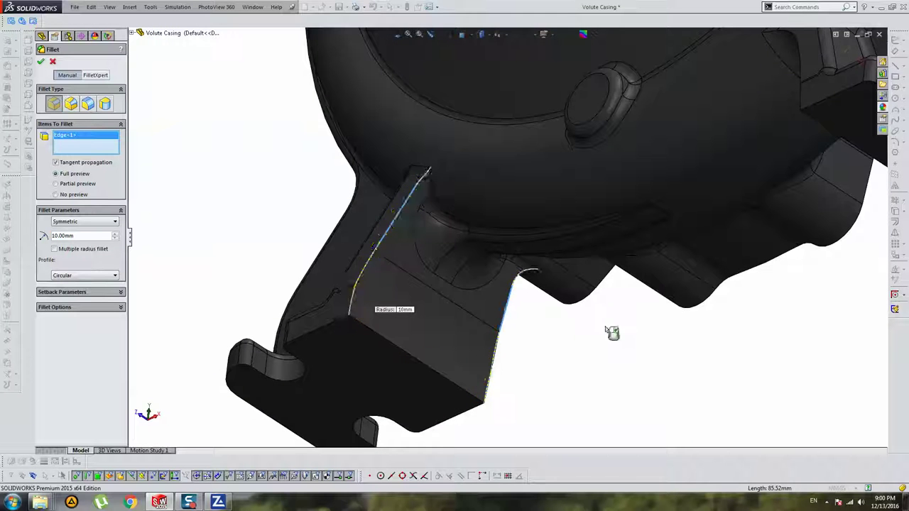
pyautogui.moveTo(611, 331); pyautogui.dragTo(659, 213, button='middle')
pyautogui.scroll(-5, 658, 213)
pyautogui.scroll(-3, 543, 220)
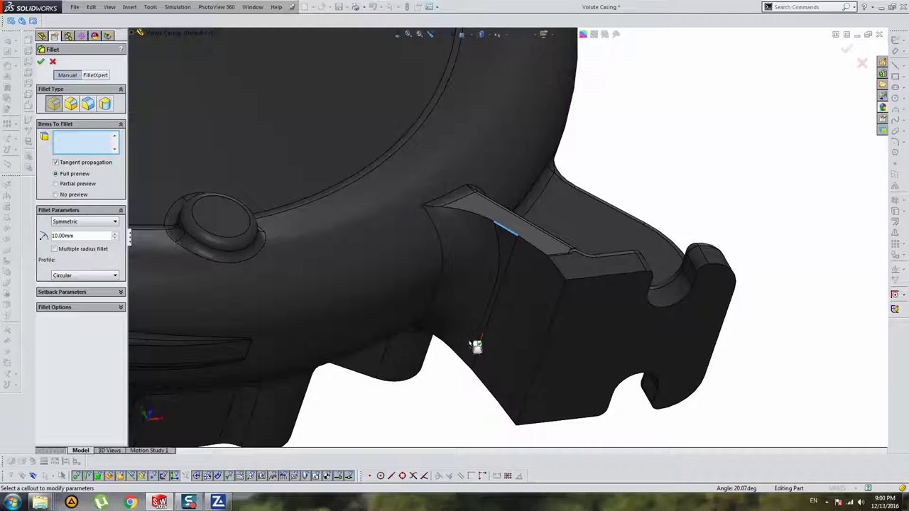
pyautogui.click(474, 345)
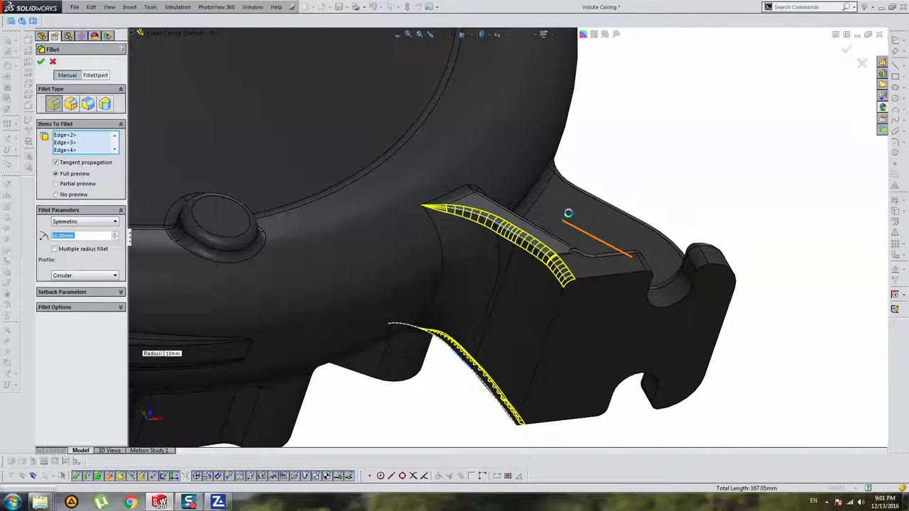
pyautogui.press('Return')
# Orbit the casing to check the new rib and tab fillets
pyautogui.moveTo(578, 209)
pyautogui.mouseDown(button='middle')
pyautogui.moveTo(482, 275)
pyautogui.moveTo(625, 125)
pyautogui.moveTo(719, 165)
pyautogui.moveTo(511, 163)
pyautogui.mouseUp(button='middle')
pyautogui.scroll(-5, 450, 300)
pyautogui.moveTo(450, 300)
pyautogui.mouseDown(button='middle')
pyautogui.moveTo(462, 146)
pyautogui.moveTo(457, 325)
pyautogui.moveTo(503, 82)
pyautogui.mouseUp(button='middle')
pyautogui.scroll(5, 457, 324)
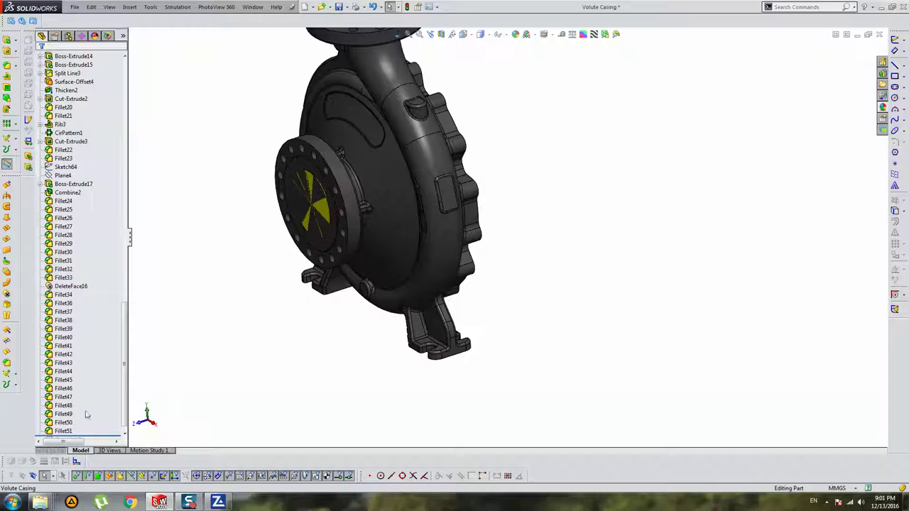
# Roll the feature tree forward past Combine3
pyautogui.scroll(-1, 85, 408)
pyautogui.rightClick(64, 397)
pyautogui.click(106, 355)
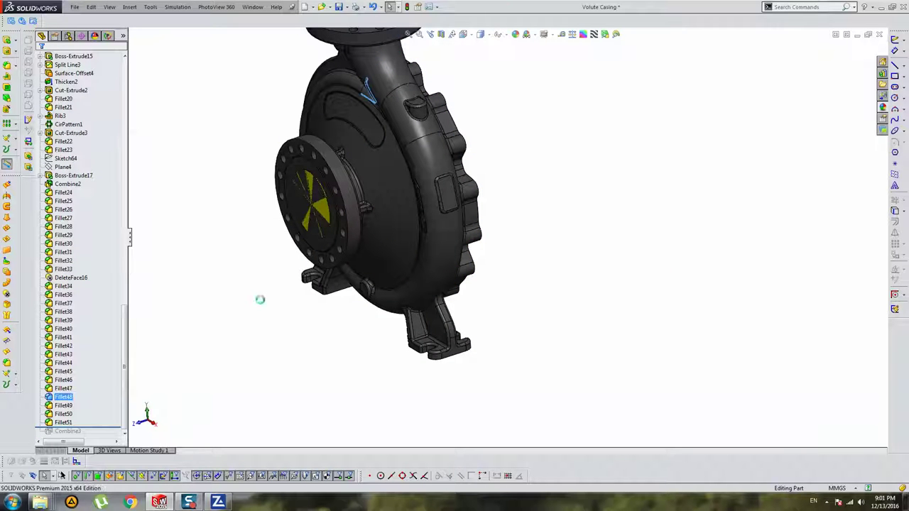
# Set the display style to plain Shaded and square the view to the front
pyautogui.click(481, 34)
pyautogui.click(485, 59)
pyautogui.moveTo(531, 98); pyautogui.dragTo(513, 104)
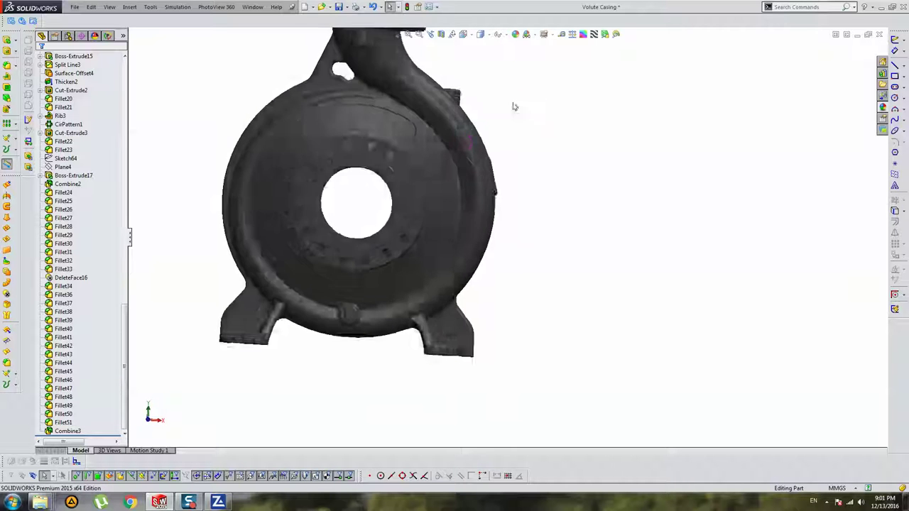
pyautogui.press('f')
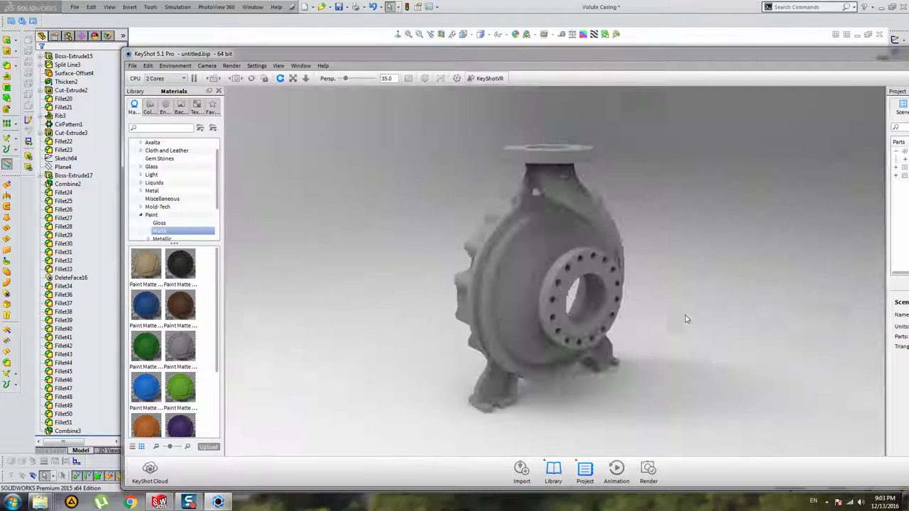
# Maximize KeyShot and drop the black Paint Matte material onto the volute casing
pyautogui.moveTo(553, 327); pyautogui.dragTo(609, 303)
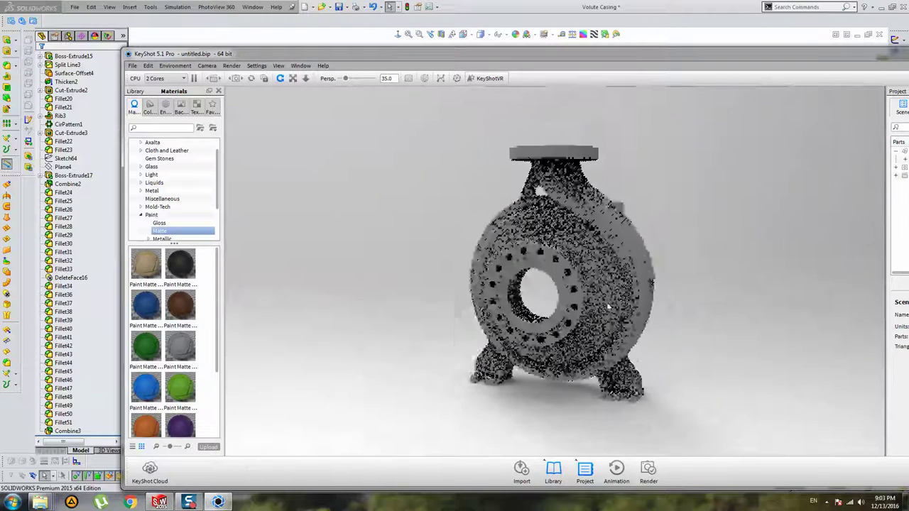
pyautogui.scroll(4, 609, 302)
pyautogui.scroll(-4, 609, 302)
pyautogui.doubleClick(596, 56)
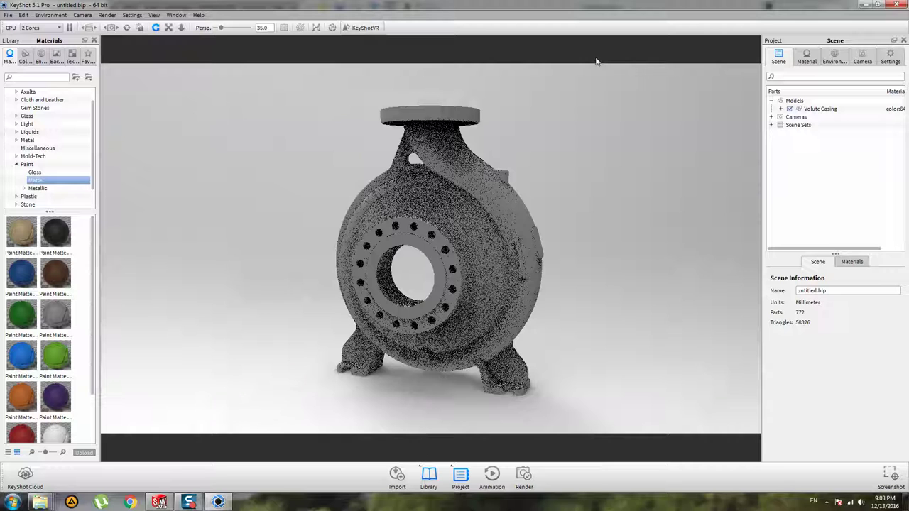
pyautogui.click(529, 254)
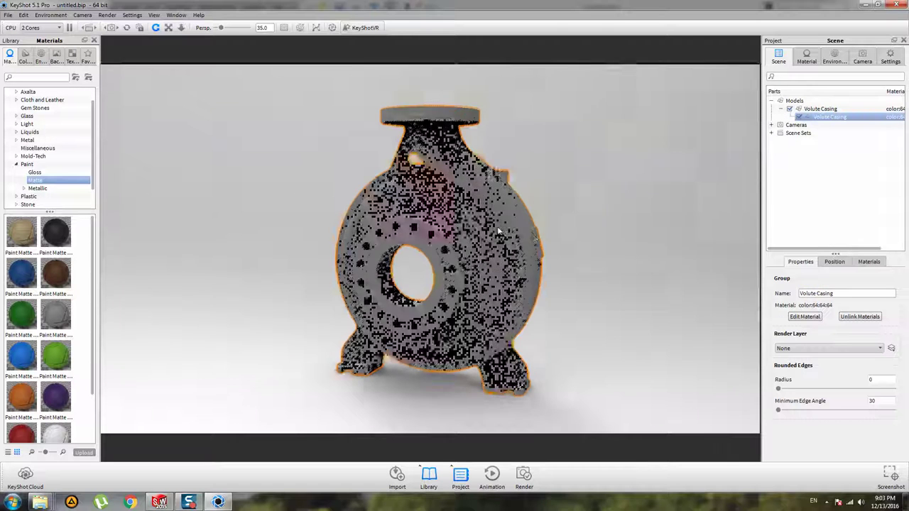
pyautogui.moveTo(500, 237); pyautogui.dragTo(426, 242)
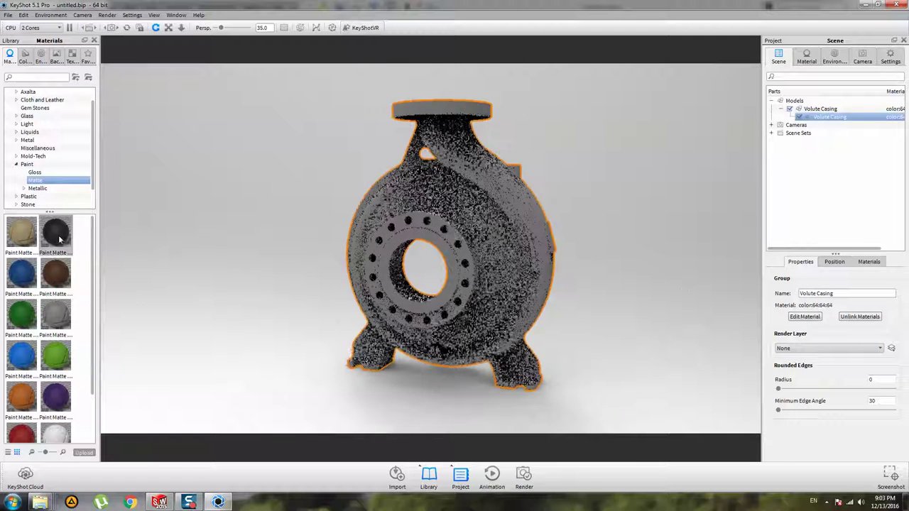
pyautogui.moveTo(57, 233); pyautogui.dragTo(426, 188)
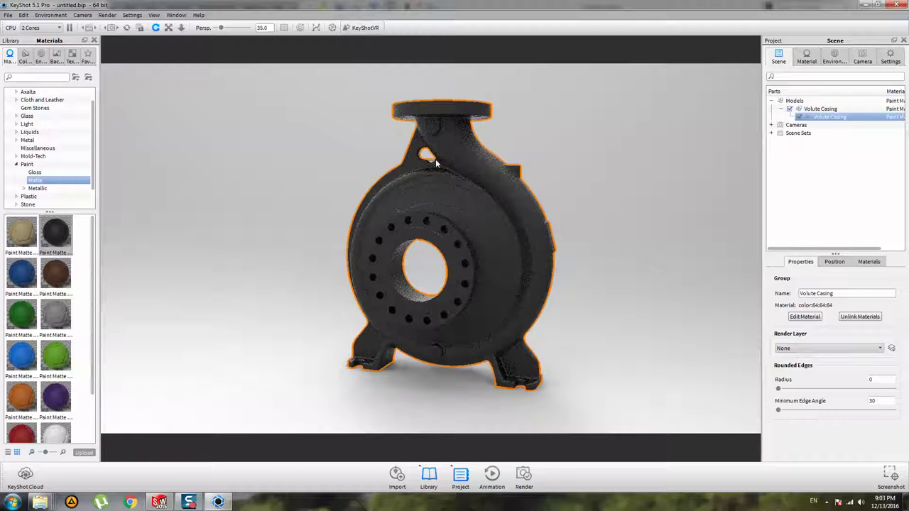
pyautogui.moveTo(473, 243); pyautogui.dragTo(527, 242)
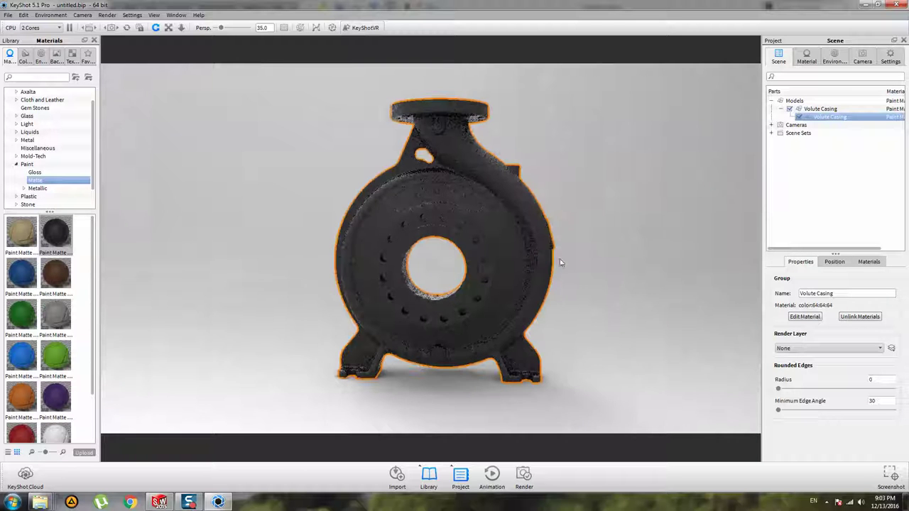
pyautogui.moveTo(562, 288); pyautogui.dragTo(589, 260)
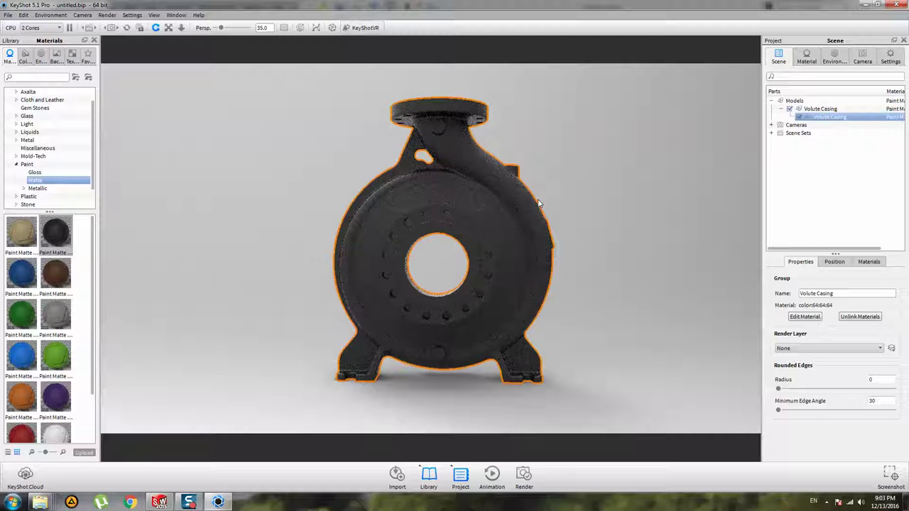
pyautogui.click(653, 177)
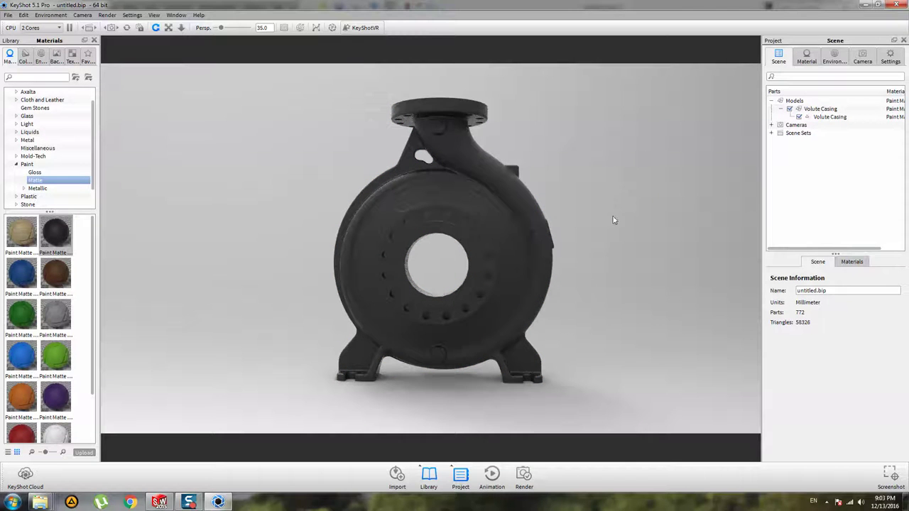
# Orbit the matte black render past the bolt-circle face, ribbed back and sides, then close KeyShot
pyautogui.moveTo(613, 220)
pyautogui.mouseDown()
pyautogui.moveTo(712, 214)
pyautogui.moveTo(605, 201)
pyautogui.mouseUp()
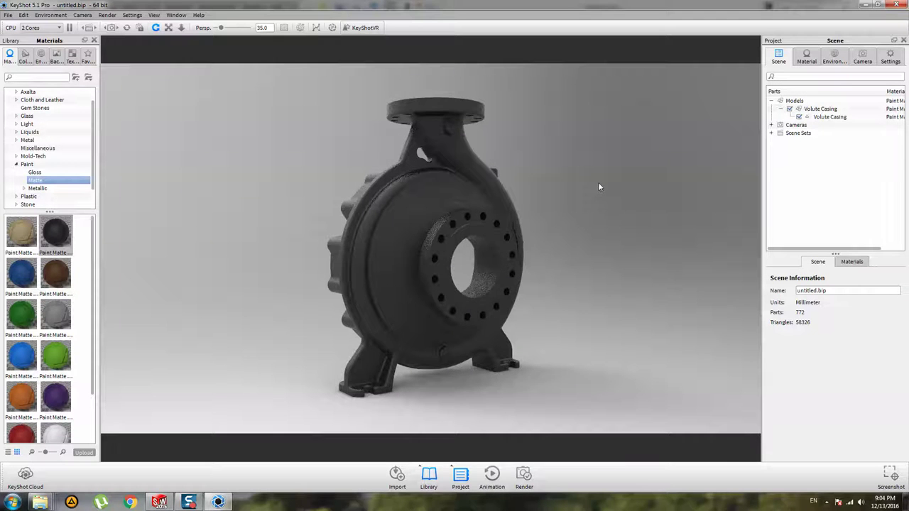
pyautogui.moveTo(601, 185)
pyautogui.mouseDown()
pyautogui.moveTo(500, 180)
pyautogui.moveTo(560, 189)
pyautogui.mouseUp()
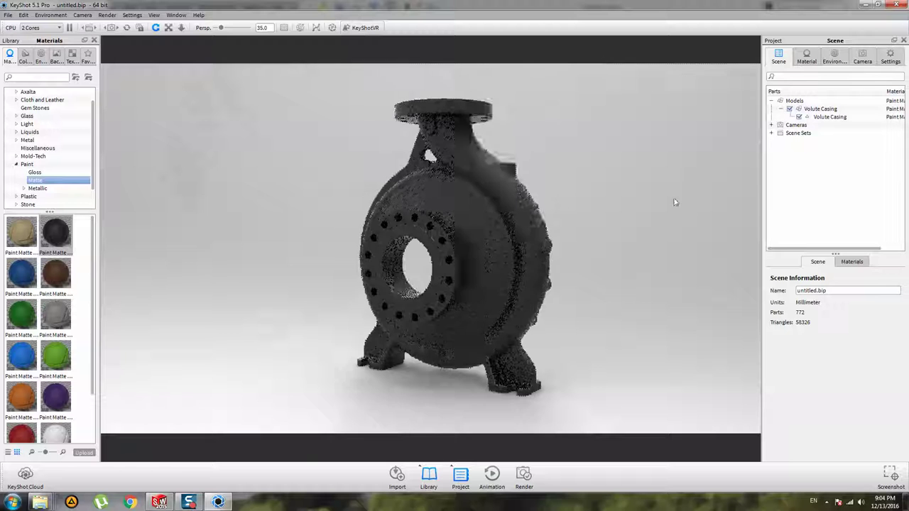
pyautogui.moveTo(675, 202); pyautogui.dragTo(645, 198)
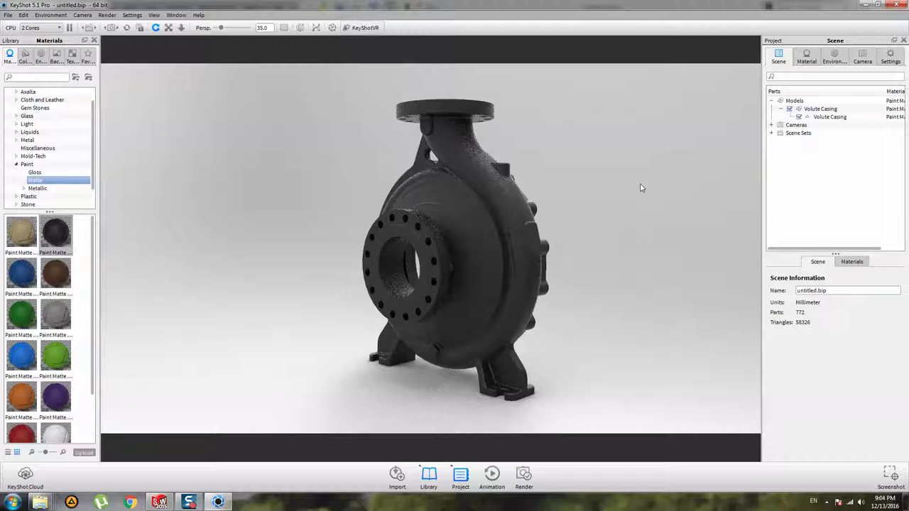
pyautogui.moveTo(641, 188); pyautogui.dragTo(290, 197)
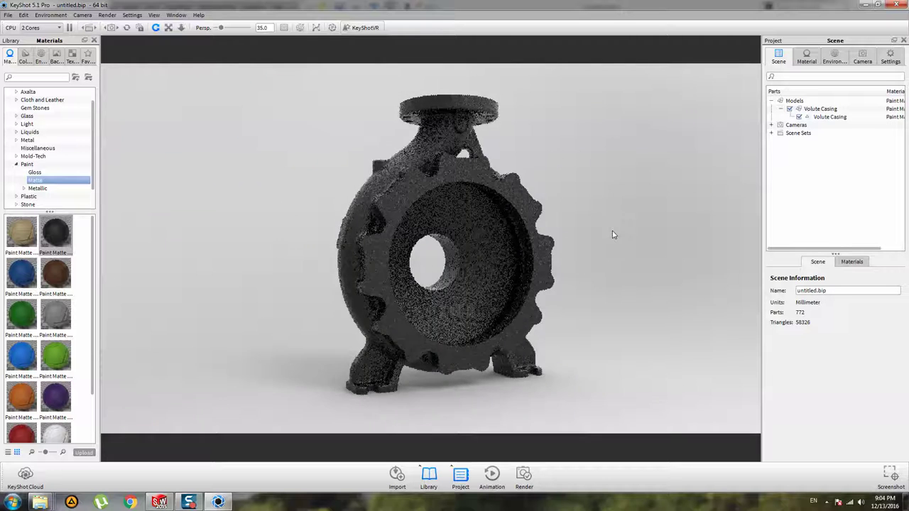
pyautogui.moveTo(613, 235); pyautogui.dragTo(624, 193)
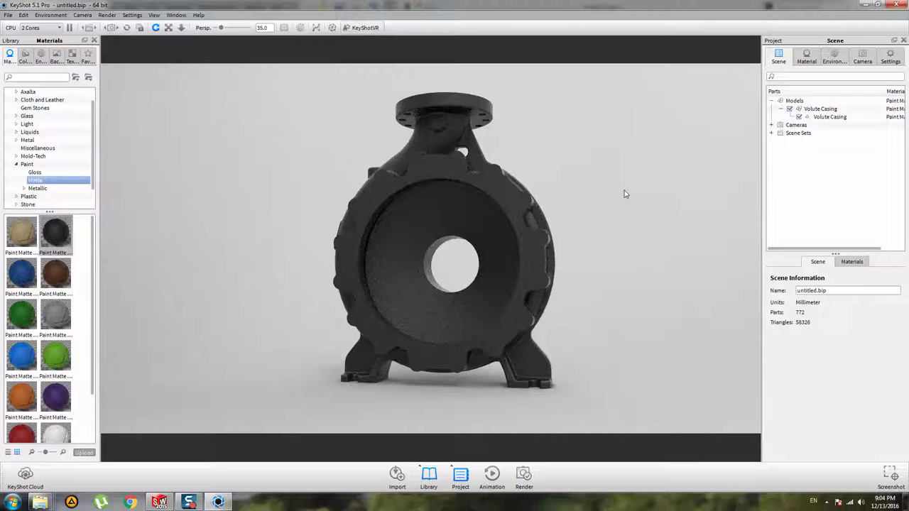
pyautogui.moveTo(557, 230)
pyautogui.mouseDown()
pyautogui.moveTo(594, 197)
pyautogui.moveTo(594, 130)
pyautogui.moveTo(560, 279)
pyautogui.moveTo(307, 238)
pyautogui.mouseUp()
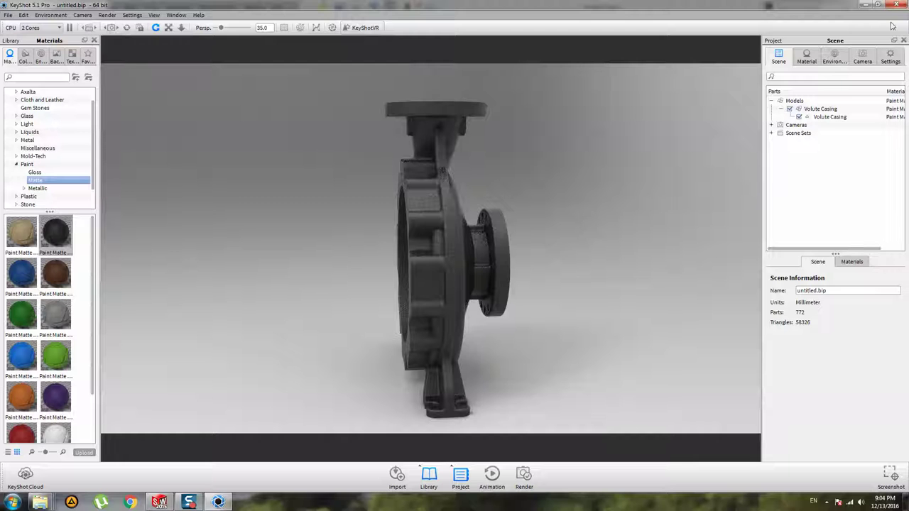
pyautogui.click(895, 5)
# Dismiss the KeyShot save prompt and orbit the Volute Casing in SOLIDWORKS to inspect it
pyautogui.click(471, 255)
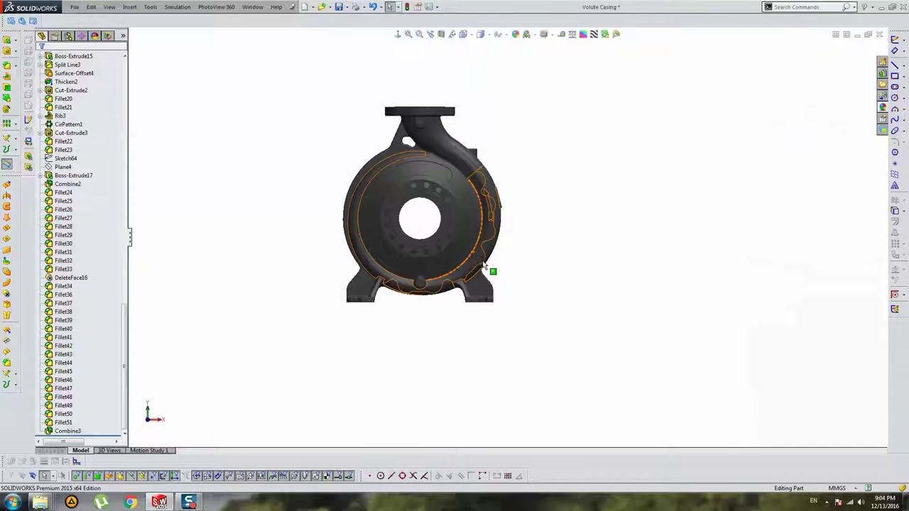
pyautogui.scroll(-3, 455, 244)
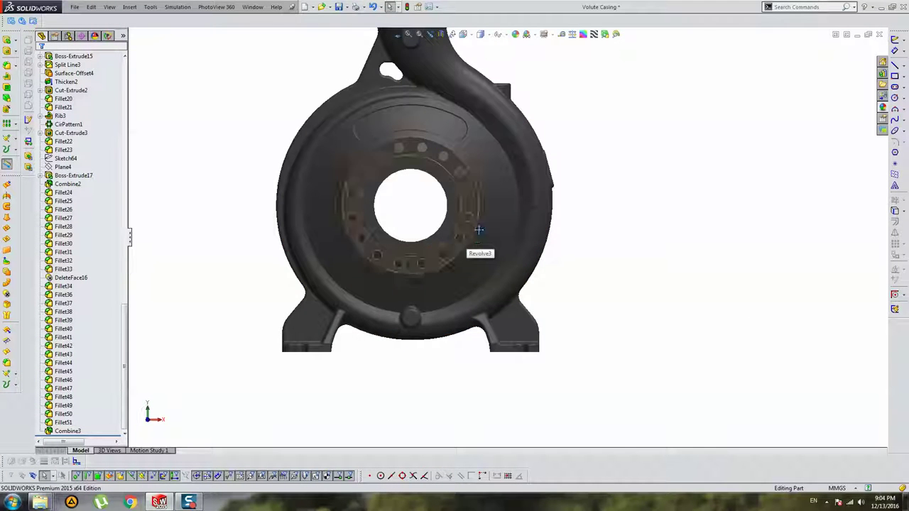
pyautogui.scroll(2, 477, 228)
pyautogui.scroll(-3, 504, 185)
pyautogui.scroll(2, 489, 193)
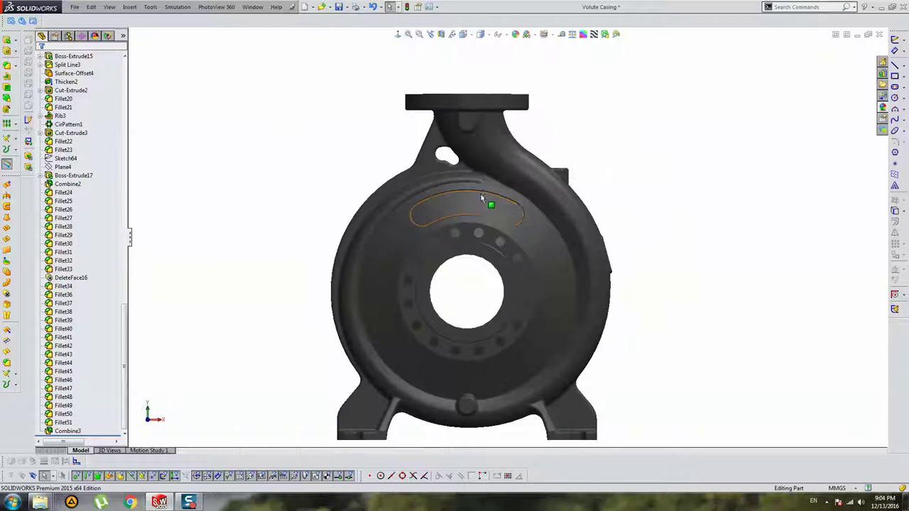
pyautogui.moveTo(480, 198); pyautogui.dragTo(429, 191, button='middle')
pyautogui.moveTo(497, 213)
pyautogui.mouseDown(button='middle')
pyautogui.moveTo(693, 219)
pyautogui.moveTo(497, 201)
pyautogui.moveTo(510, 210)
pyautogui.moveTo(487, 183)
pyautogui.moveTo(491, 209)
pyautogui.moveTo(504, 55)
pyautogui.moveTo(500, 234)
pyautogui.moveTo(509, 152)
pyautogui.moveTo(482, 119)
pyautogui.moveTo(465, 113)
pyautogui.moveTo(408, 160)
pyautogui.moveTo(503, 233)
pyautogui.moveTo(547, 192)
pyautogui.moveTo(589, 299)
pyautogui.moveTo(462, 117)
pyautogui.mouseUp(button='middle')
pyautogui.scroll(-5, 504, 233)
pyautogui.scroll(5, 507, 232)
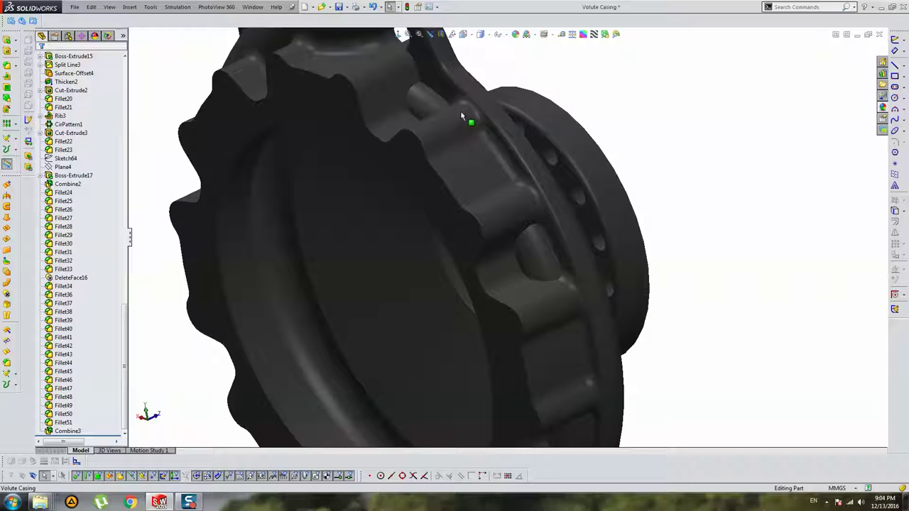
# Switch to Shaded With Edges and set the rim fillet radius to 20 mm
pyautogui.click(481, 48)
pyautogui.scroll(-3, 543, 252)
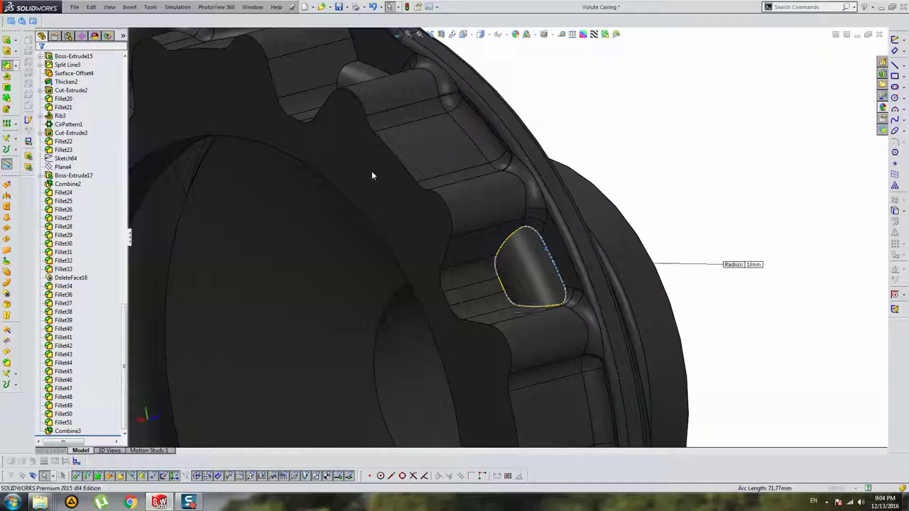
pyautogui.write('20')
pyautogui.press('Return')
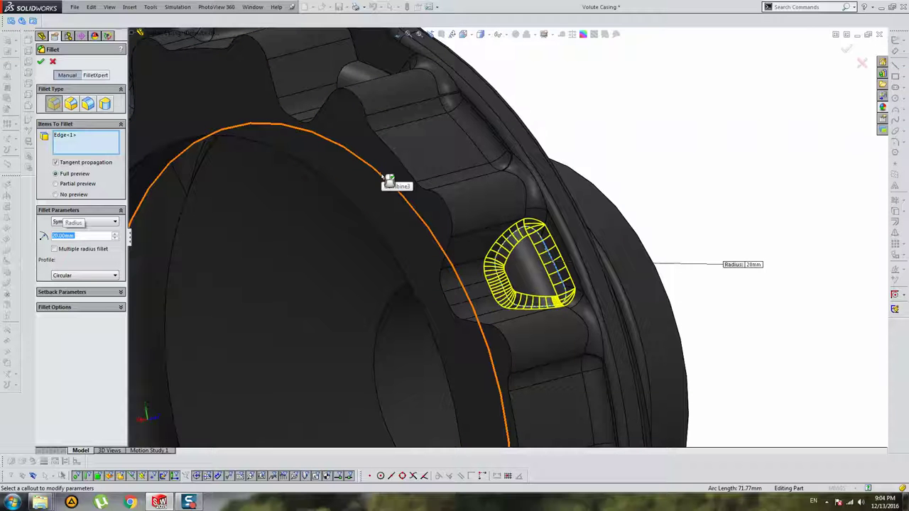
pyautogui.press('Return')
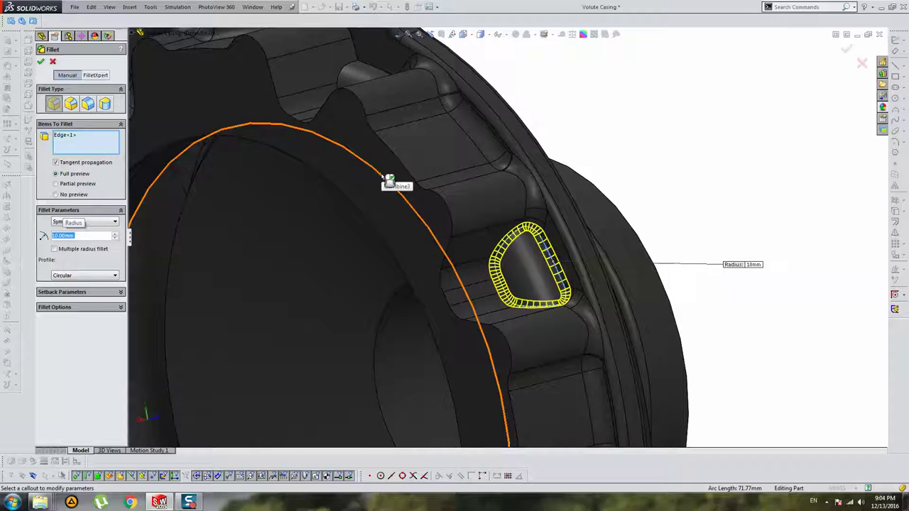
pyautogui.write('20')
pyautogui.press('Return')
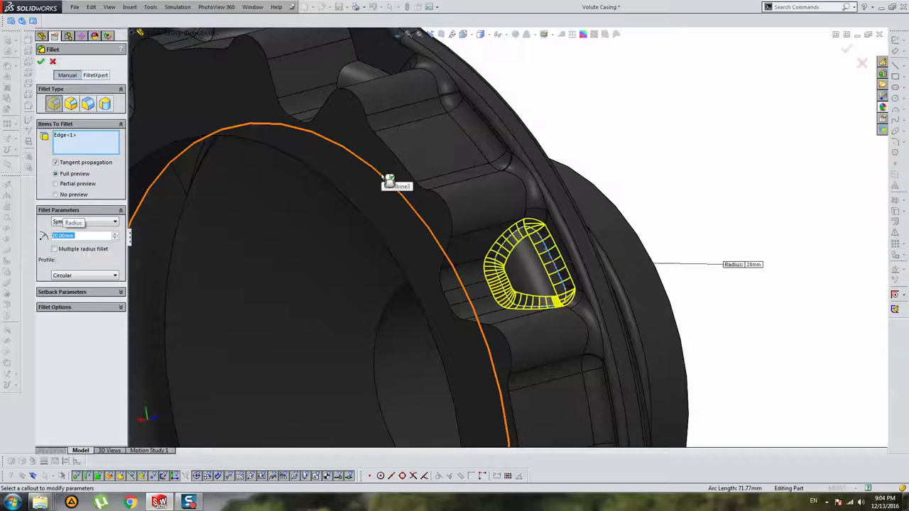
pyautogui.scroll(3, 386, 177)
pyautogui.scroll(2, 454, 167)
pyautogui.scroll(2, 490, 170)
pyautogui.scroll(-3, 483, 177)
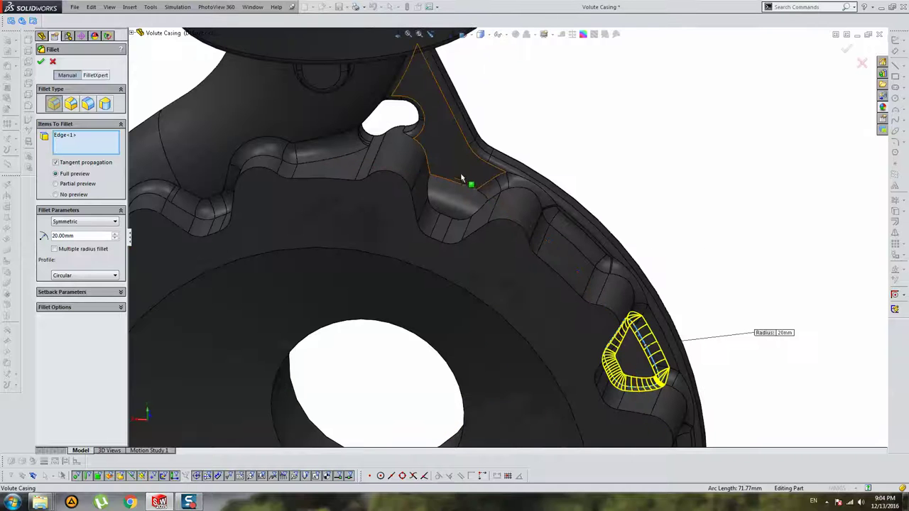
# Add the second and third rear rim edges to the 20 mm fillet
pyautogui.click(462, 167)
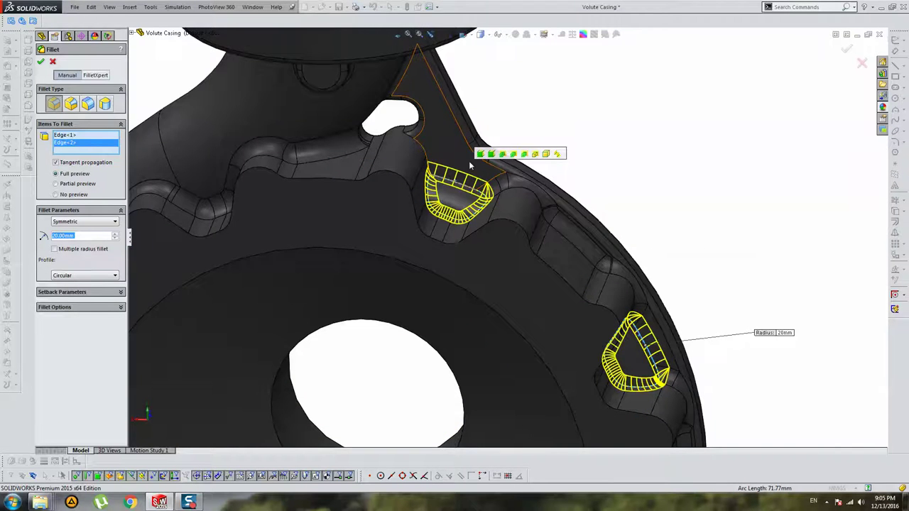
pyautogui.scroll(3, 462, 167)
pyautogui.scroll(-2, 440, 205)
pyautogui.scroll(1, 520, 267)
pyautogui.moveTo(520, 267)
pyautogui.mouseDown(button='middle')
pyautogui.moveTo(406, 229)
pyautogui.moveTo(487, 345)
pyautogui.moveTo(511, 308)
pyautogui.moveTo(504, 268)
pyautogui.moveTo(560, 245)
pyautogui.mouseUp(button='middle')
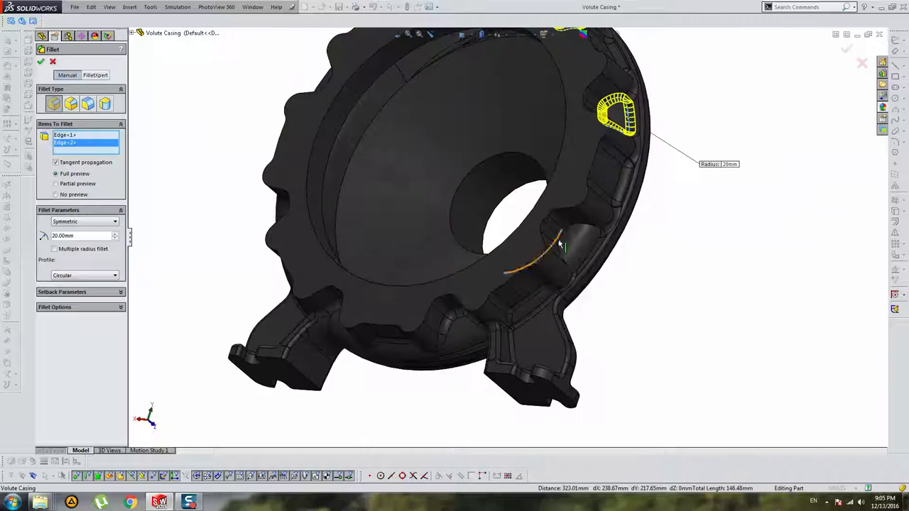
pyautogui.click(567, 239)
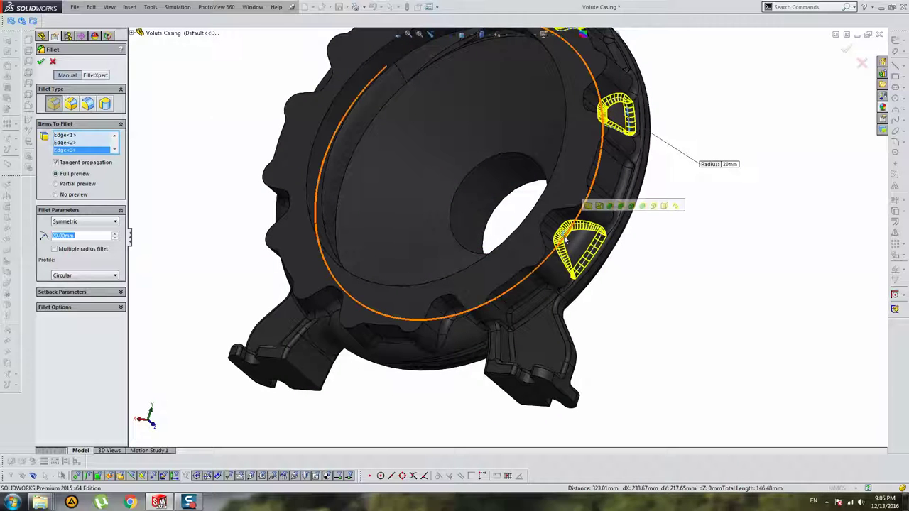
pyautogui.scroll(-3, 568, 237)
pyautogui.scroll(-2, 570, 235)
pyautogui.scroll(2, 568, 235)
pyautogui.scroll(2, 582, 239)
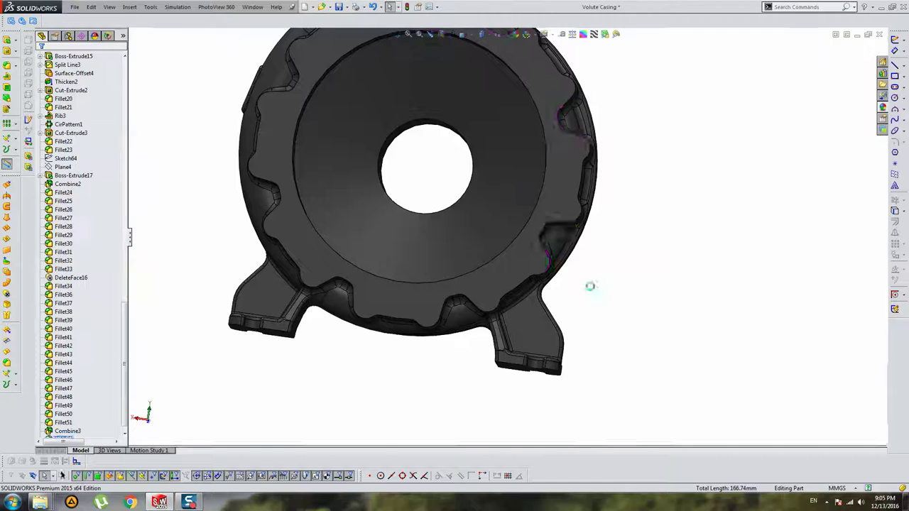
pyautogui.moveTo(583, 227)
pyautogui.mouseDown(button='middle')
pyautogui.moveTo(613, 227)
pyautogui.moveTo(598, 265)
pyautogui.moveTo(461, 231)
pyautogui.moveTo(722, 298)
pyautogui.moveTo(684, 117)
pyautogui.moveTo(600, 181)
pyautogui.moveTo(638, 213)
pyautogui.moveTo(785, 394)
pyautogui.moveTo(649, 272)
pyautogui.moveTo(656, 284)
pyautogui.moveTo(759, 307)
pyautogui.moveTo(579, 240)
pyautogui.moveTo(601, 316)
pyautogui.moveTo(566, 255)
pyautogui.moveTo(589, 270)
pyautogui.moveTo(560, 195)
pyautogui.mouseUp(button='middle')
pyautogui.scroll(-3, 641, 147)
pyautogui.scroll(-1, 600, 181)
pyautogui.scroll(3, 599, 181)
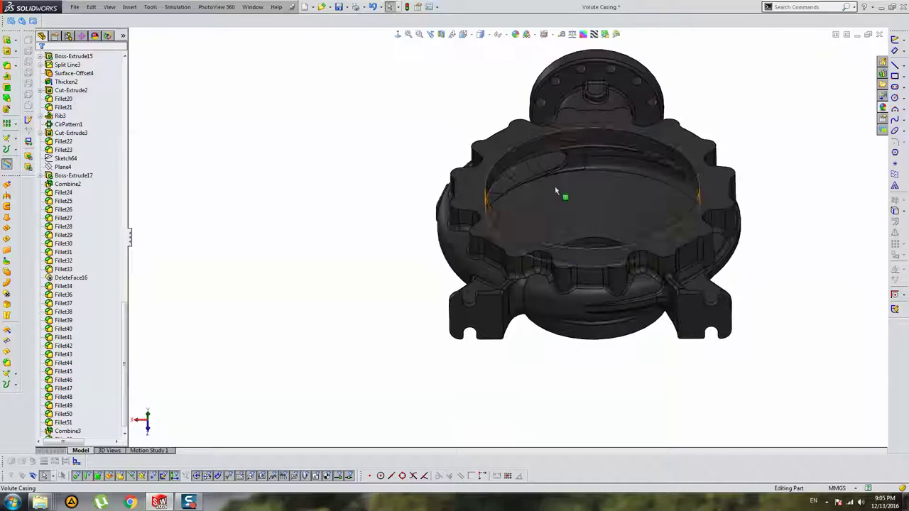
pyautogui.scroll(-5, 560, 194)
pyautogui.scroll(-3, 553, 290)
pyautogui.scroll(5, 553, 290)
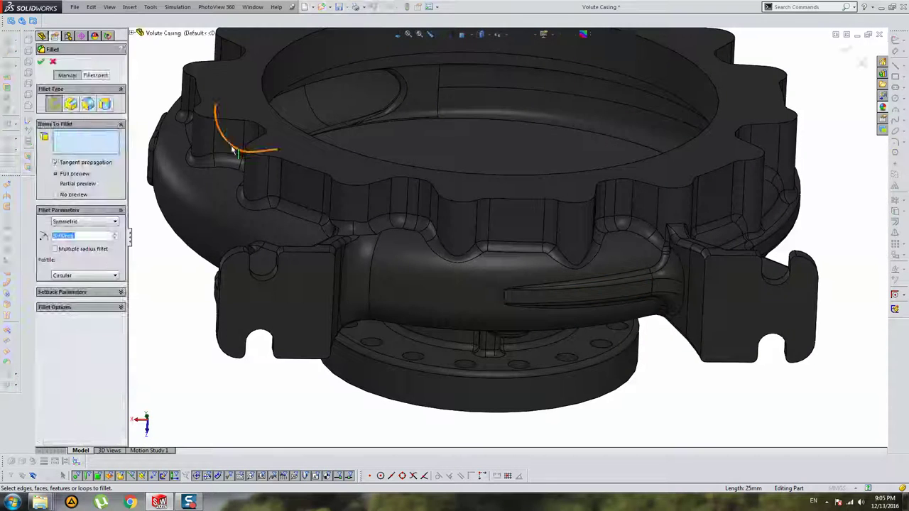
# Inspect the filleted casing from several angles, then open Edit Appearance for the part
pyautogui.moveTo(497, 287)
pyautogui.mouseDown(button='middle')
pyautogui.moveTo(500, 321)
pyautogui.moveTo(523, 320)
pyautogui.moveTo(523, 264)
pyautogui.moveTo(545, 281)
pyautogui.moveTo(320, 155)
pyautogui.mouseUp(button='middle')
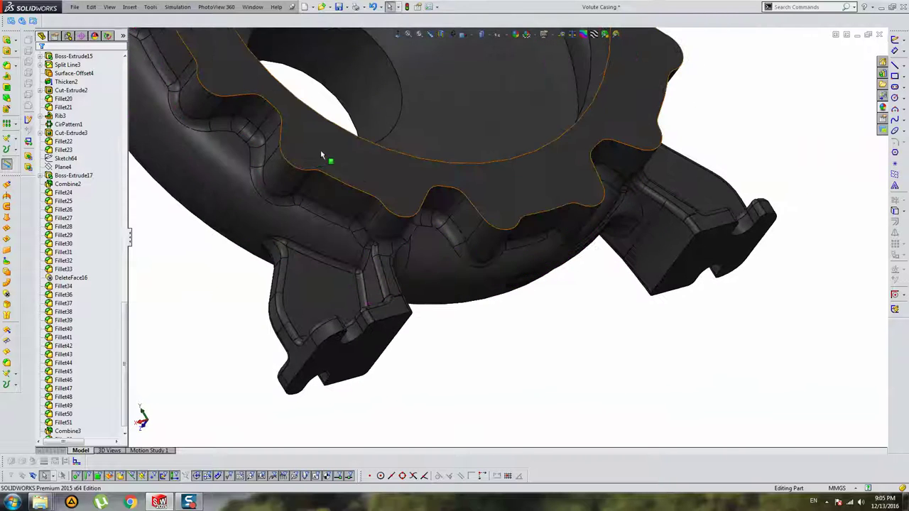
pyautogui.scroll(5, 320, 170)
pyautogui.click(357, 90)
pyautogui.moveTo(357, 89)
pyautogui.mouseDown(button='middle')
pyautogui.moveTo(456, 239)
pyautogui.moveTo(490, 262)
pyautogui.moveTo(516, 301)
pyautogui.moveTo(568, 142)
pyautogui.mouseUp(button='middle')
pyautogui.click(596, 93)
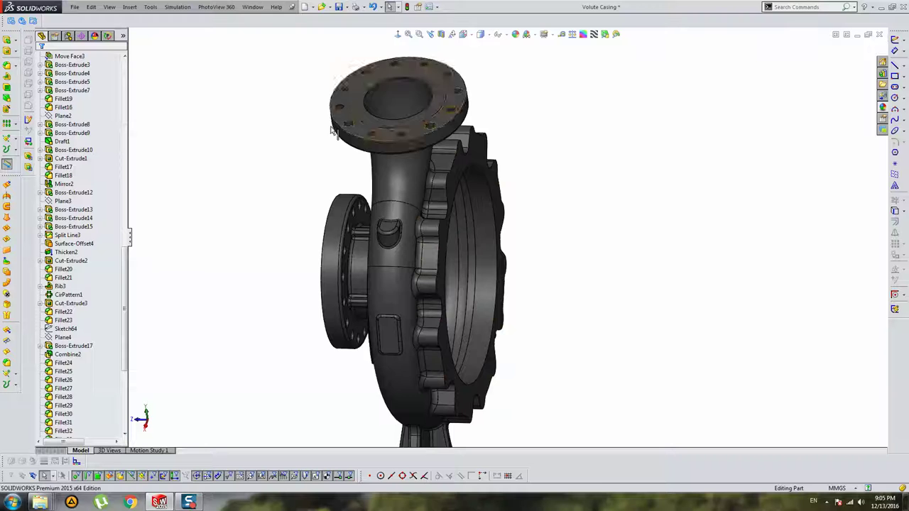
pyautogui.moveTo(320, 213); pyautogui.dragTo(462, 229, button='middle')
pyautogui.moveTo(573, 198); pyautogui.dragTo(516, 63, button='middle')
pyautogui.click(517, 34)
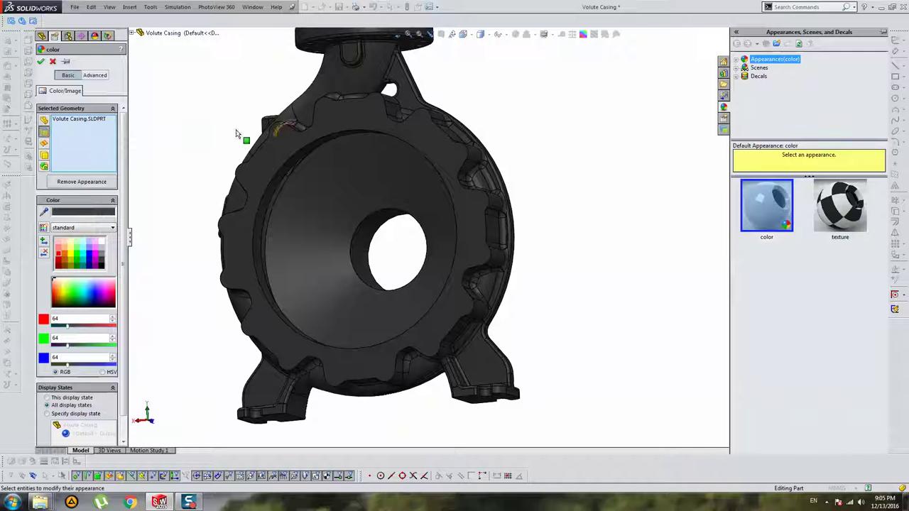
# Colour the toothed rim face and several flange faces red
pyautogui.click(107, 142)
pyautogui.click(283, 146)
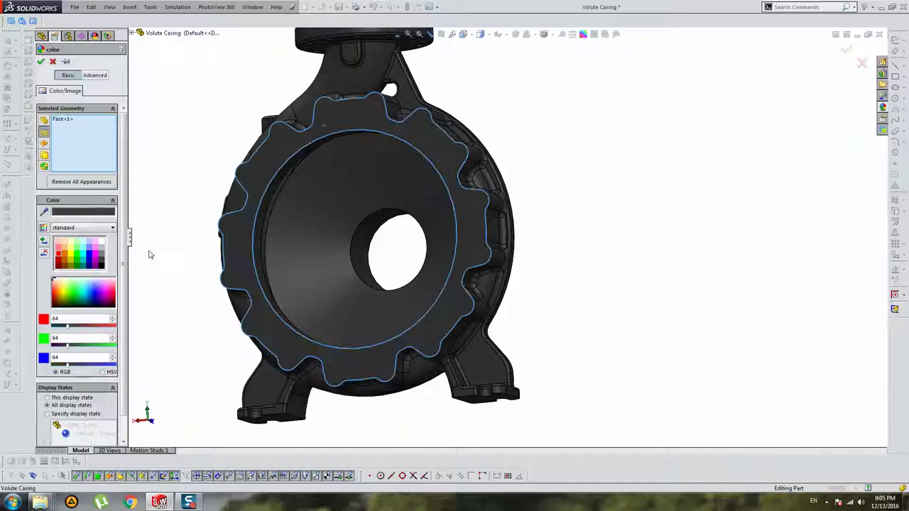
pyautogui.click(64, 257)
pyautogui.moveTo(539, 140); pyautogui.dragTo(456, 172, button='middle')
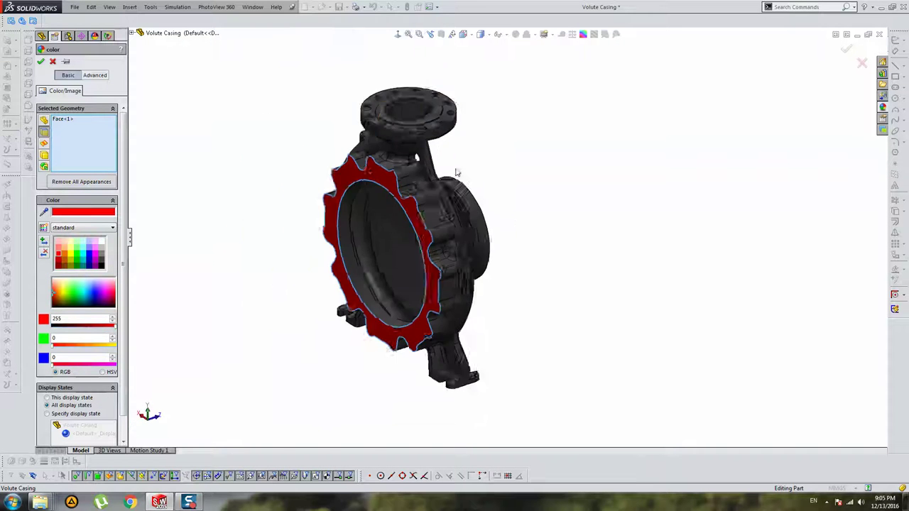
pyautogui.scroll(-5, 387, 131)
pyautogui.click(359, 121)
pyautogui.scroll(-5, 359, 121)
pyautogui.click(424, 176)
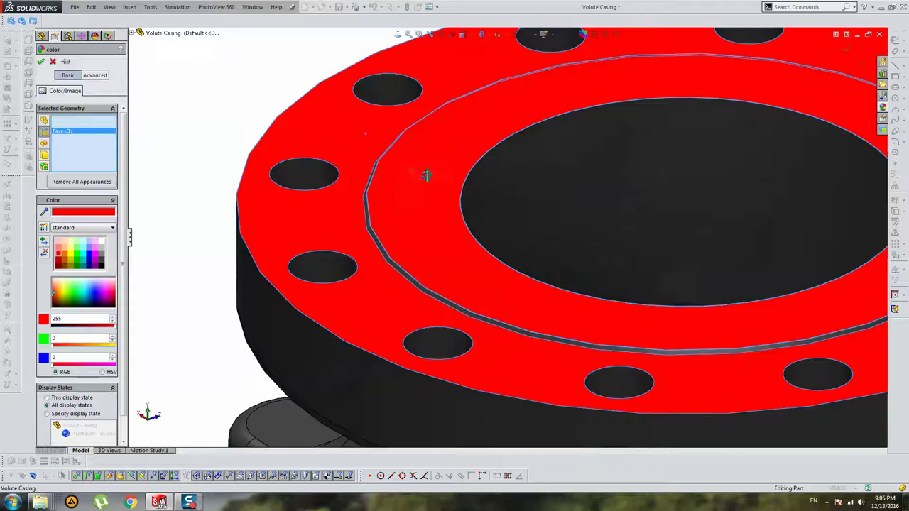
pyautogui.scroll(-3, 384, 172)
pyautogui.click(375, 165)
pyautogui.scroll(10, 523, 203)
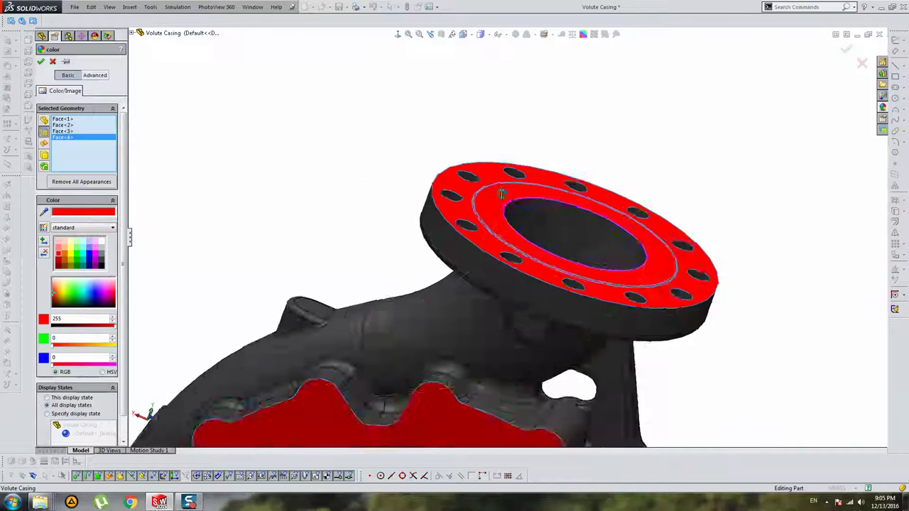
# Add the outlet flange face and both inner flange ring faces to the red faces
pyautogui.moveTo(527, 274); pyautogui.dragTo(617, 341, button='middle')
pyautogui.scroll(-5, 538, 177)
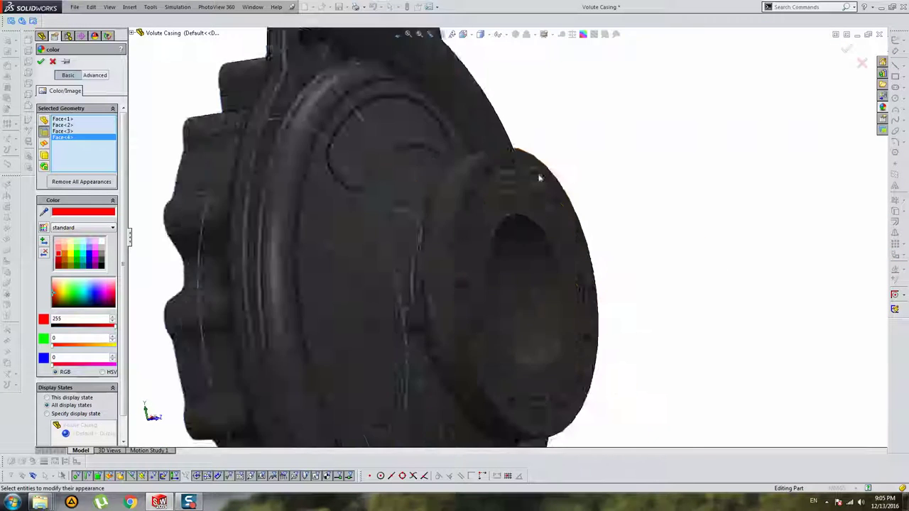
pyautogui.scroll(-3, 527, 177)
pyautogui.click(528, 176)
pyautogui.scroll(-3, 462, 211)
pyautogui.click(477, 251)
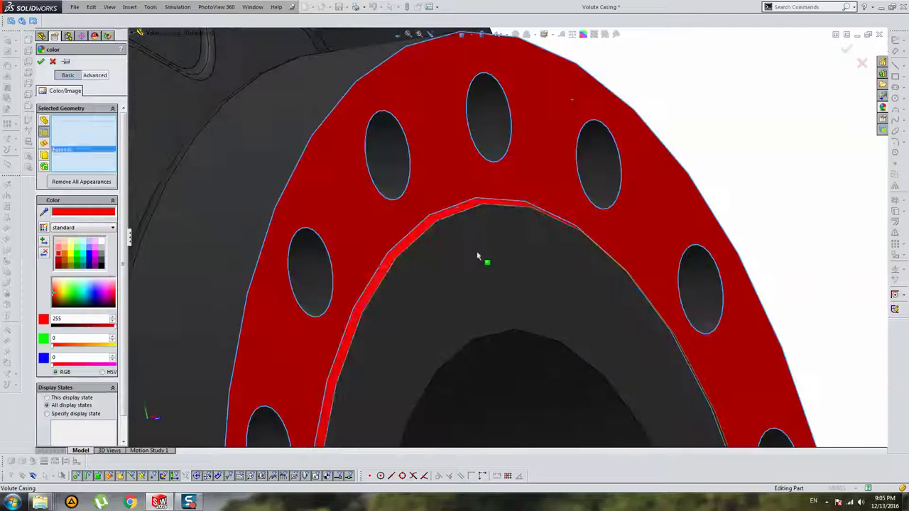
pyautogui.click(479, 257)
pyautogui.scroll(3, 535, 260)
pyautogui.scroll(2, 526, 259)
pyautogui.scroll(2, 527, 259)
pyautogui.scroll(2, 521, 267)
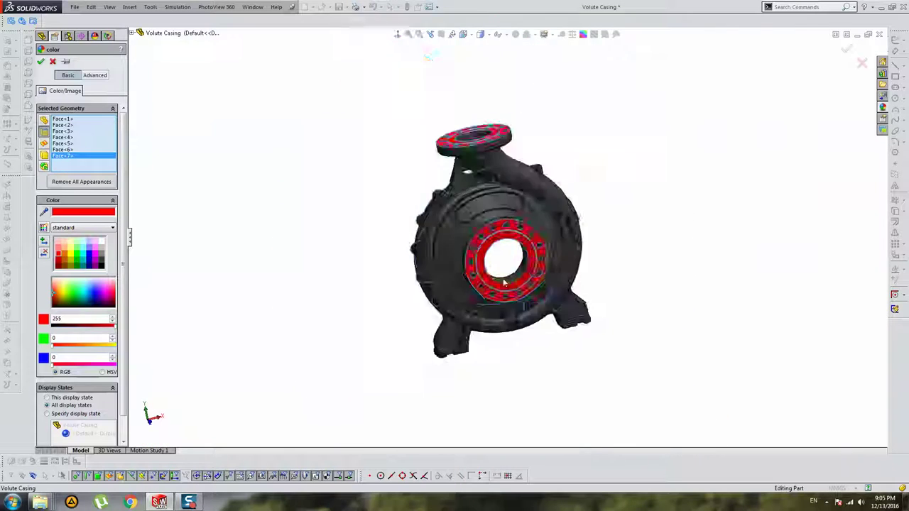
pyautogui.scroll(-4, 516, 278)
pyautogui.scroll(-2, 516, 278)
pyautogui.scroll(5, 426, 373)
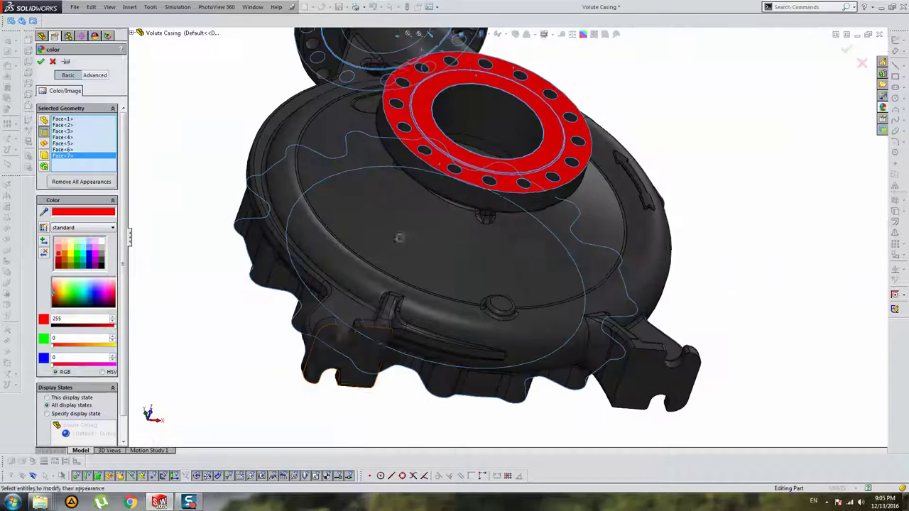
# Colour both mounting feet and the inner cavity face red, then apply the colour
pyautogui.click(372, 353)
pyautogui.click(633, 368)
pyautogui.scroll(5, 633, 367)
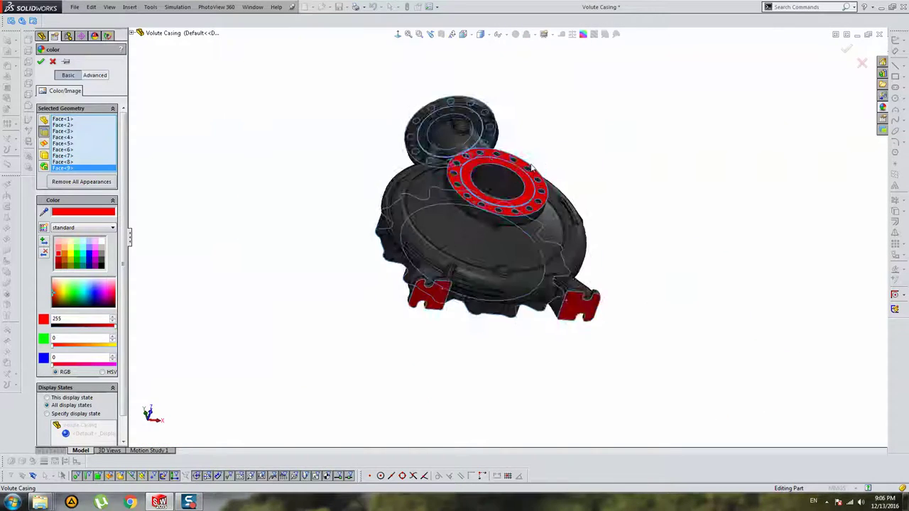
pyautogui.moveTo(634, 368); pyautogui.dragTo(462, 258, button='middle')
pyautogui.scroll(-5, 573, 213)
pyautogui.moveTo(574, 213)
pyautogui.mouseDown(button='middle')
pyautogui.moveTo(617, 224)
pyautogui.moveTo(563, 158)
pyautogui.mouseUp(button='middle')
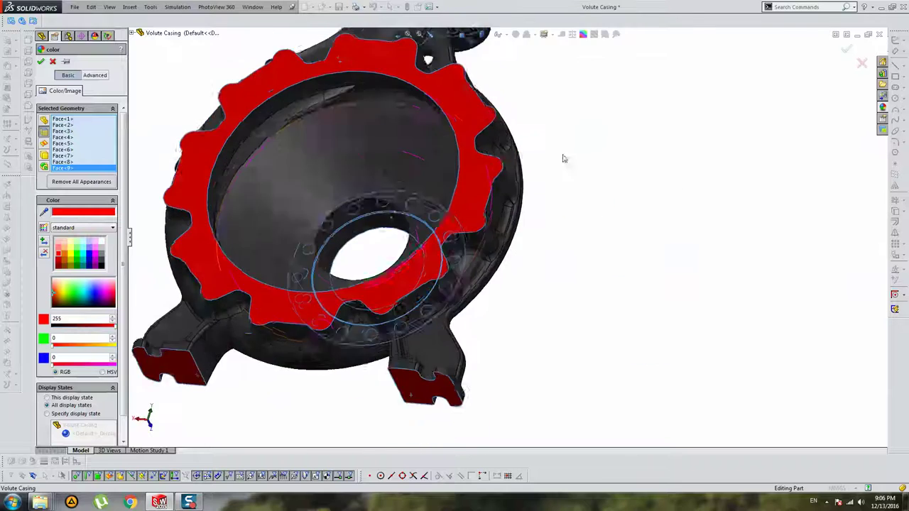
pyautogui.scroll(-5, 404, 201)
pyautogui.click(478, 162)
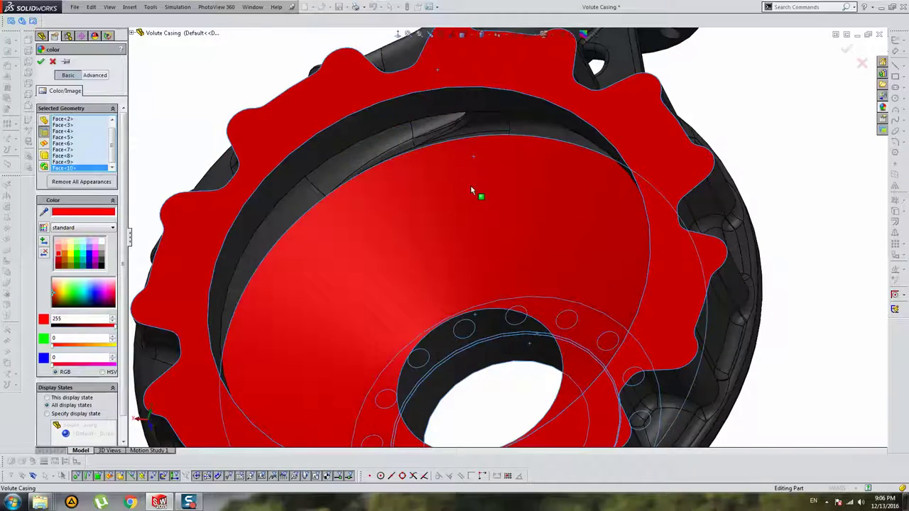
pyautogui.scroll(5, 476, 192)
pyautogui.moveTo(507, 234)
pyautogui.mouseDown(button='middle')
pyautogui.moveTo(521, 300)
pyautogui.moveTo(476, 270)
pyautogui.moveTo(360, 239)
pyautogui.mouseUp(button='middle')
pyautogui.scroll(-3, 476, 270)
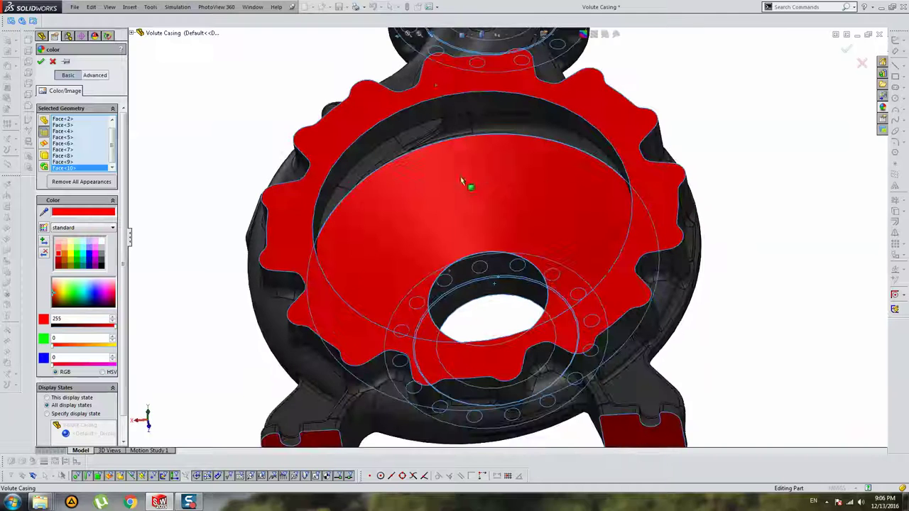
pyautogui.scroll(5, 505, 231)
pyautogui.moveTo(505, 231)
pyautogui.mouseDown(button='middle')
pyautogui.moveTo(565, 232)
pyautogui.moveTo(497, 187)
pyautogui.moveTo(531, 215)
pyautogui.mouseUp(button='middle')
pyautogui.press('Return')
pyautogui.scroll(3, 497, 187)
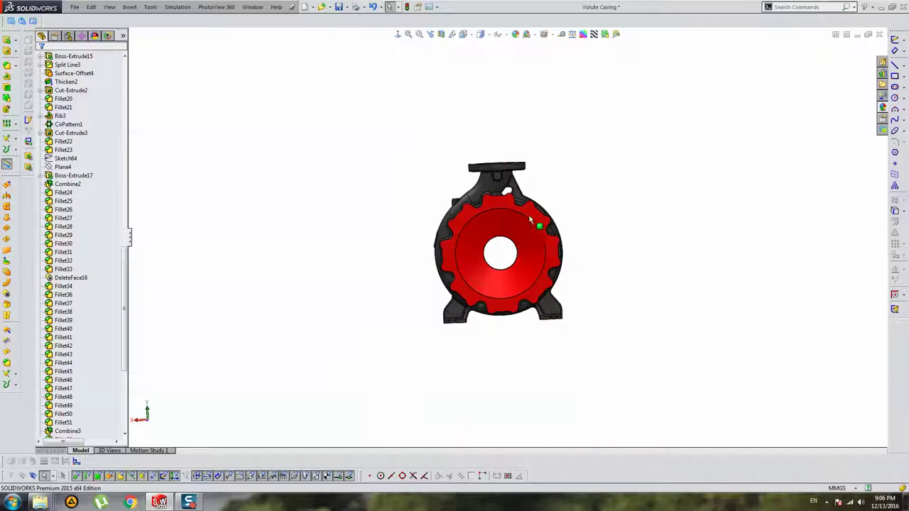
pyautogui.scroll(-3, 435, 198)
pyautogui.moveTo(434, 198); pyautogui.dragTo(503, 218, button='middle')
pyautogui.scroll(-3, 503, 217)
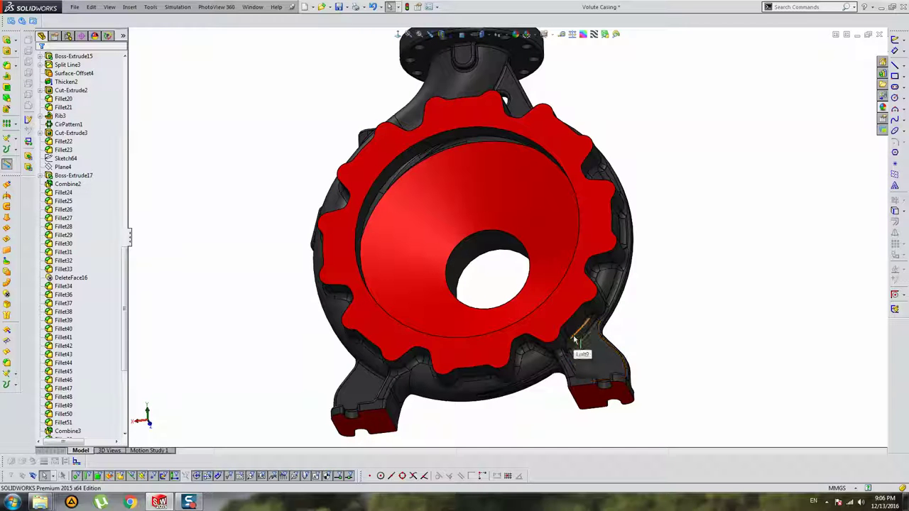
pyautogui.moveTo(643, 341)
pyautogui.mouseDown(button='middle')
pyautogui.moveTo(532, 238)
pyautogui.moveTo(469, 211)
pyautogui.moveTo(419, 168)
pyautogui.moveTo(422, 134)
pyautogui.moveTo(469, 73)
pyautogui.moveTo(493, 219)
pyautogui.moveTo(473, 115)
pyautogui.moveTo(443, 247)
pyautogui.moveTo(547, 218)
pyautogui.moveTo(560, 270)
pyautogui.moveTo(554, 219)
pyautogui.moveTo(438, 183)
pyautogui.moveTo(501, 142)
pyautogui.moveTo(483, 252)
pyautogui.moveTo(588, 290)
pyautogui.moveTo(538, 199)
pyautogui.mouseUp(button='middle')
pyautogui.scroll(-3, 532, 238)
pyautogui.scroll(3, 513, 221)
pyautogui.scroll(5, 501, 142)
pyautogui.moveTo(522, 279)
pyautogui.mouseDown(button='middle')
pyautogui.moveTo(504, 277)
pyautogui.moveTo(513, 257)
pyautogui.moveTo(575, 287)
pyautogui.moveTo(675, 306)
pyautogui.moveTo(693, 294)
pyautogui.moveTo(726, 307)
pyautogui.moveTo(710, 286)
pyautogui.moveTo(716, 277)
pyautogui.moveTo(862, 320)
pyautogui.moveTo(691, 298)
pyautogui.moveTo(560, 210)
pyautogui.moveTo(596, 286)
pyautogui.moveTo(639, 296)
pyautogui.moveTo(642, 268)
pyautogui.moveTo(513, 203)
pyautogui.mouseUp(button='middle')
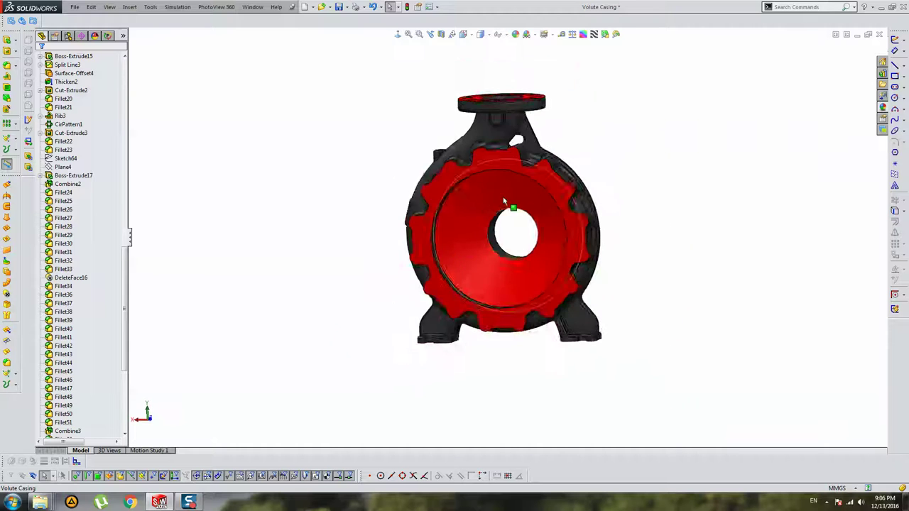
pyautogui.scroll(-5, 513, 203)
pyautogui.click(528, 149)
pyautogui.click(397, 39)
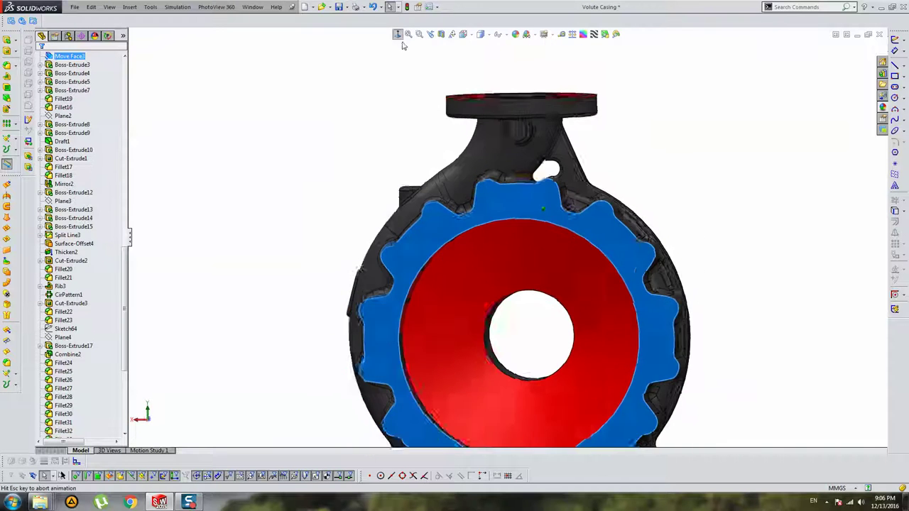
pyautogui.scroll(-5, 554, 177)
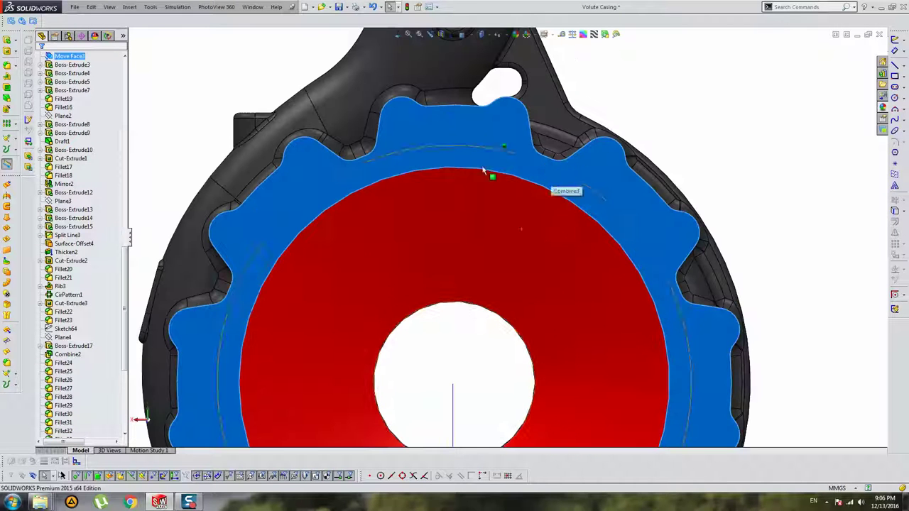
pyautogui.click(7, 109)
pyautogui.click(86, 79)
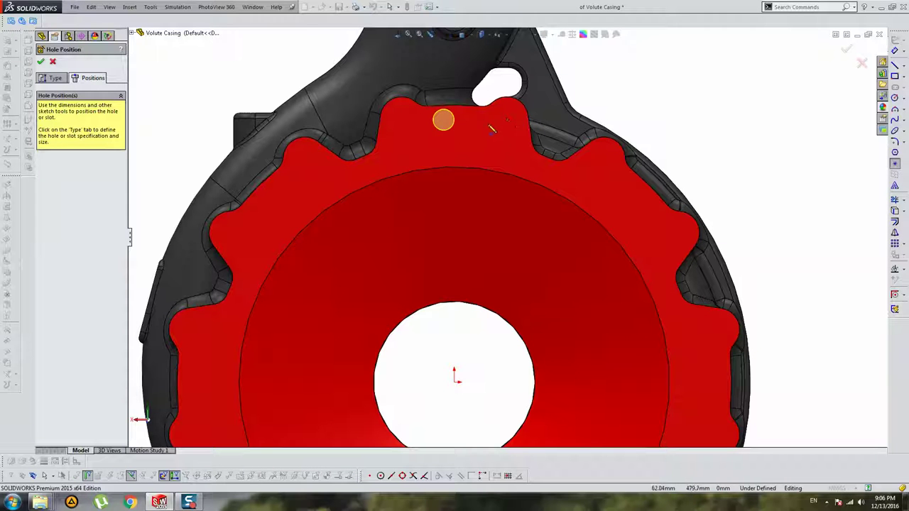
pyautogui.click(55, 80)
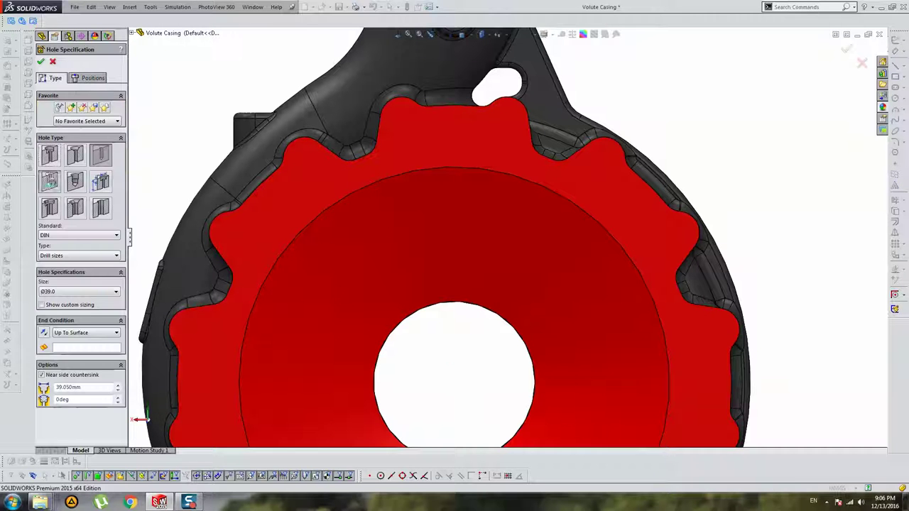
pyautogui.click(50, 182)
pyautogui.click(71, 294)
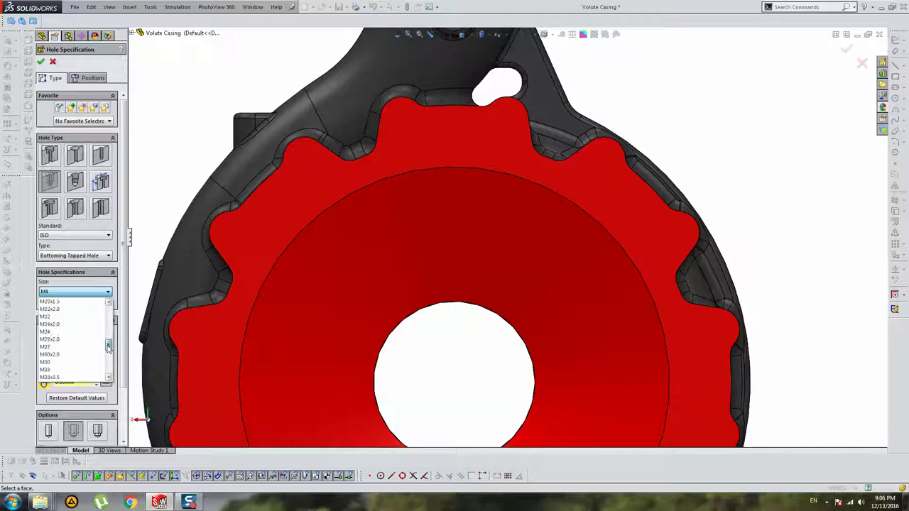
pyautogui.click(74, 355)
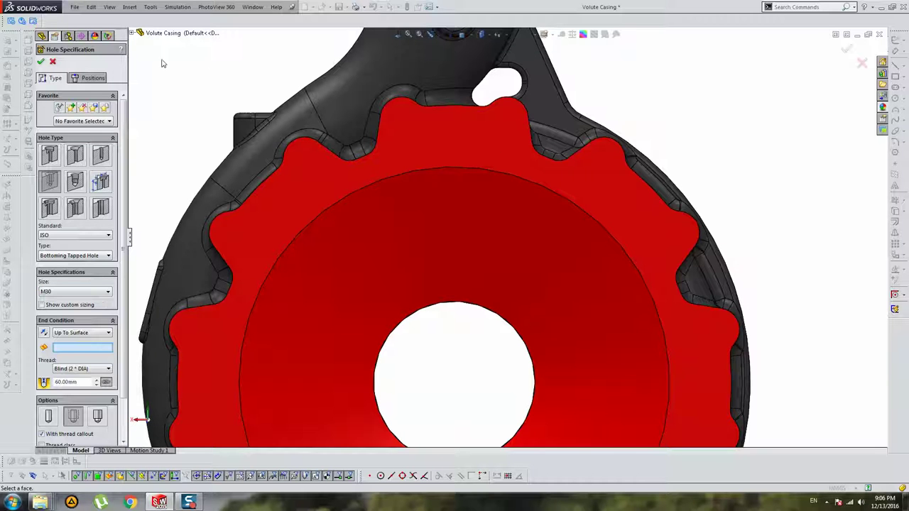
pyautogui.click(85, 78)
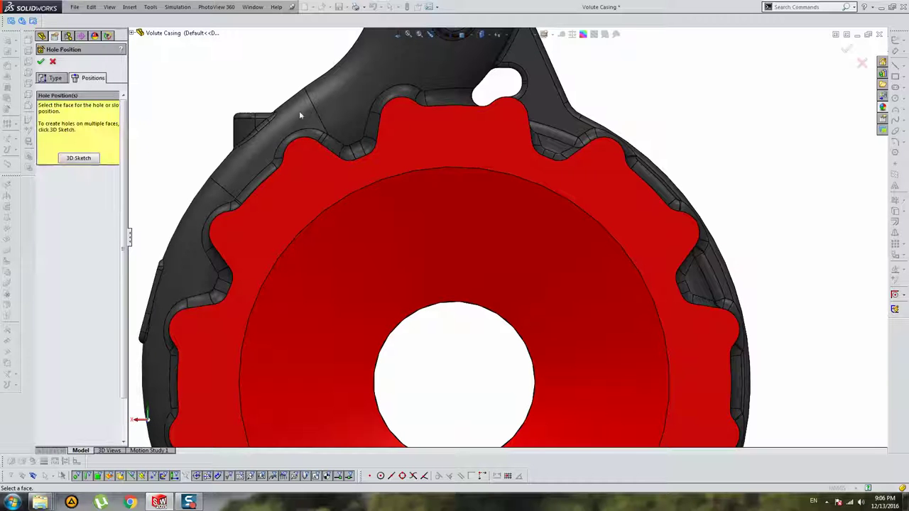
pyautogui.click(482, 142)
pyautogui.press('Escape')
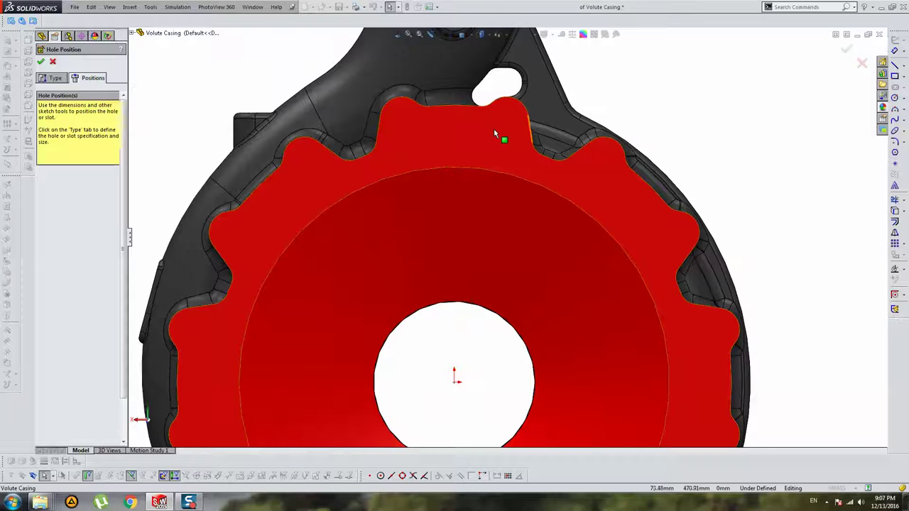
pyautogui.press('Return')
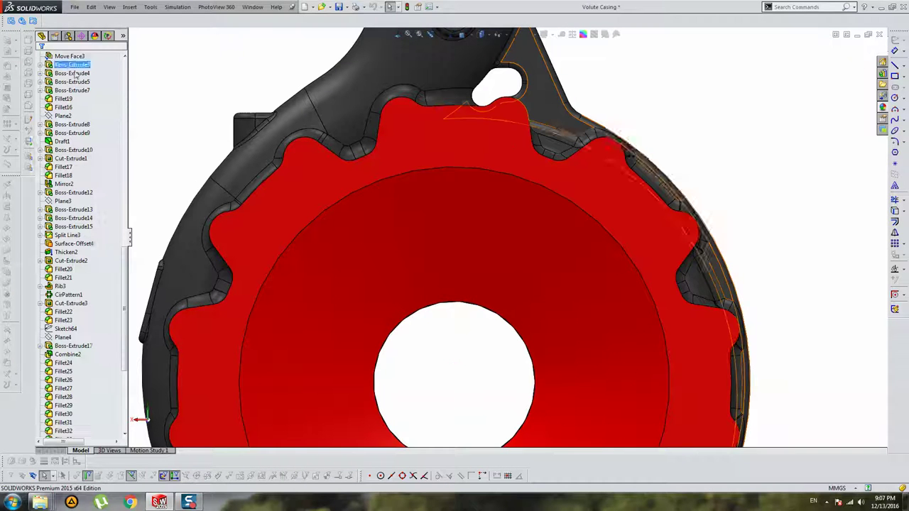
pyautogui.click(506, 145)
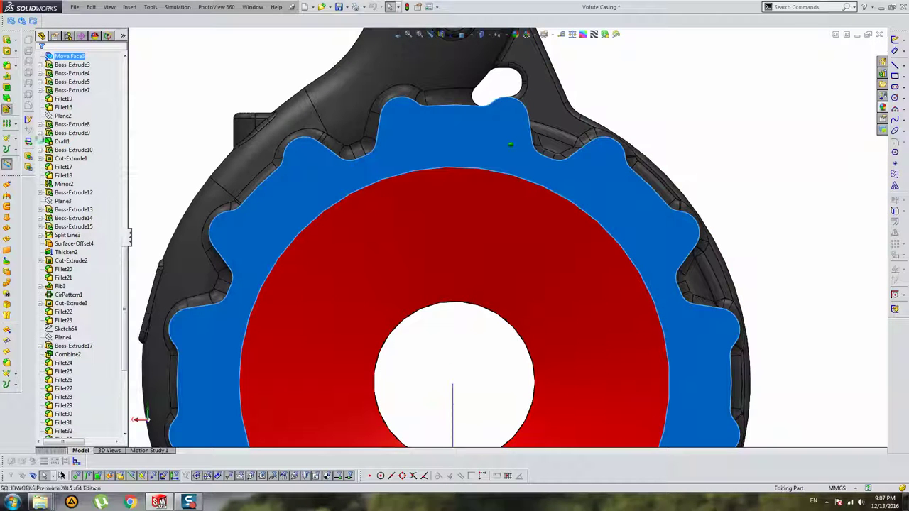
# Start a Hole Wizard hole and set the ISO bottoming tapped hole size to M39
pyautogui.click(7, 109)
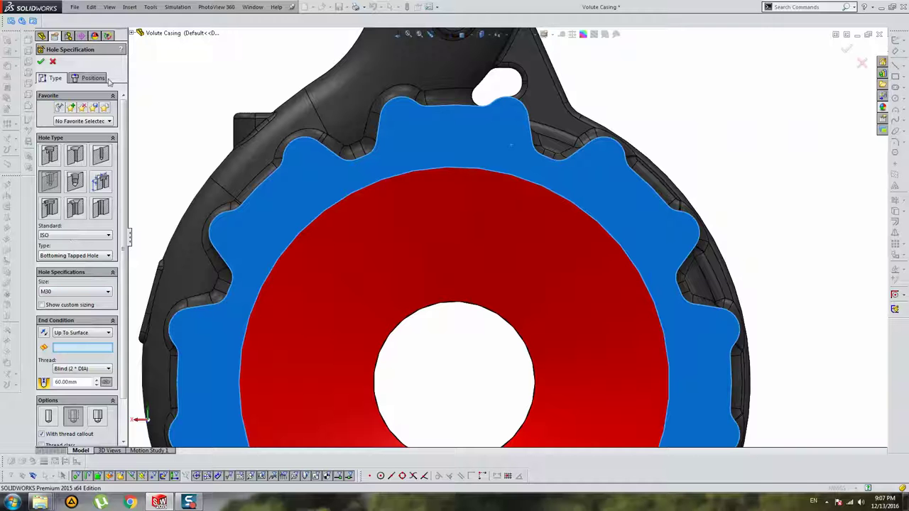
pyautogui.click(93, 78)
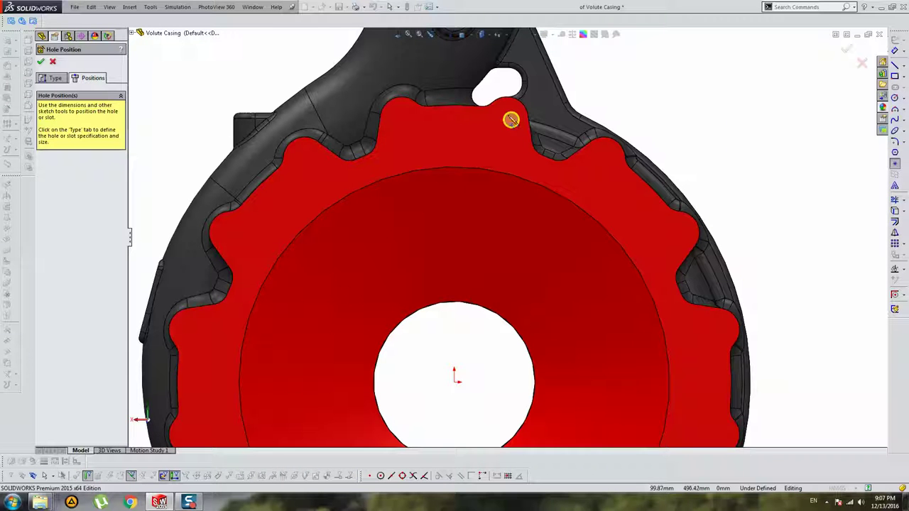
pyautogui.click(44, 76)
pyautogui.click(74, 292)
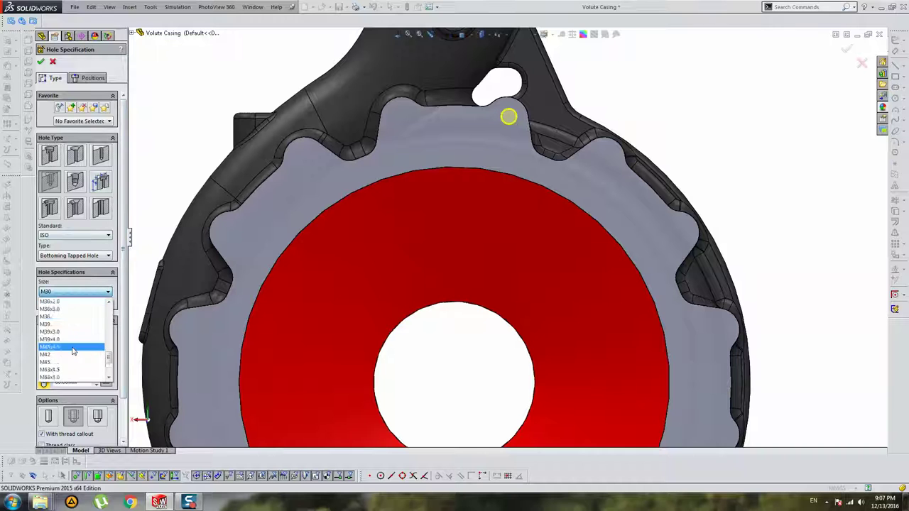
pyautogui.scroll(-2, 61, 340)
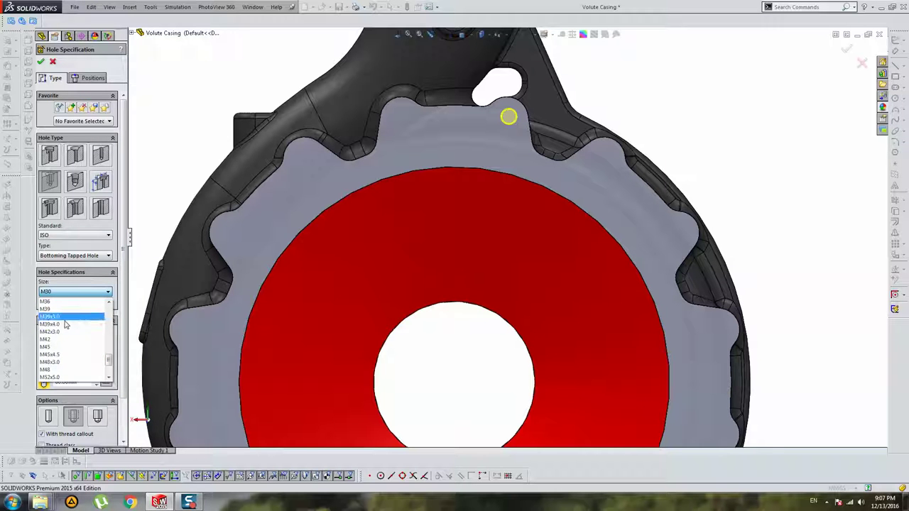
pyautogui.click(51, 370)
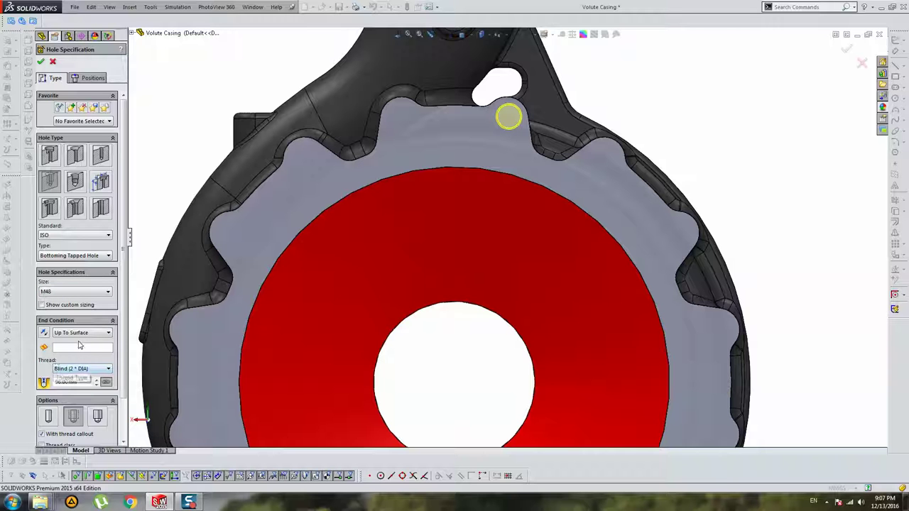
pyautogui.click(68, 291)
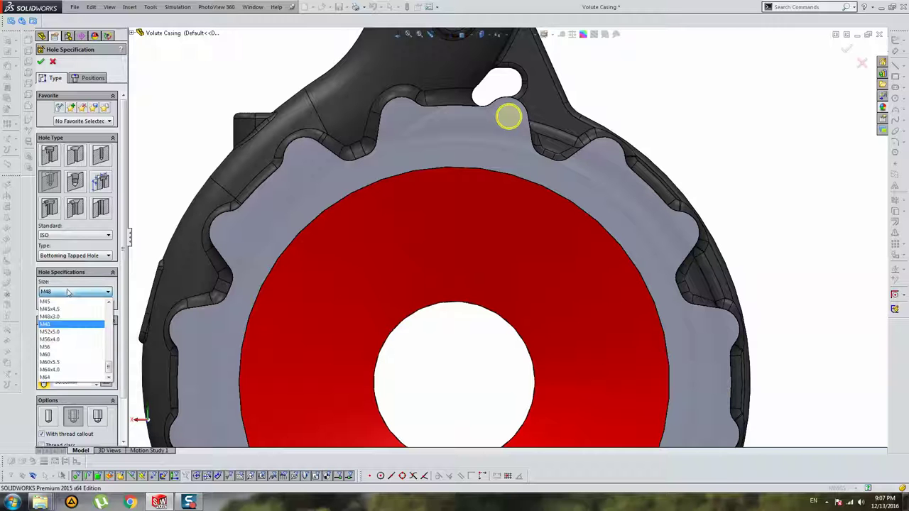
pyautogui.click(69, 301)
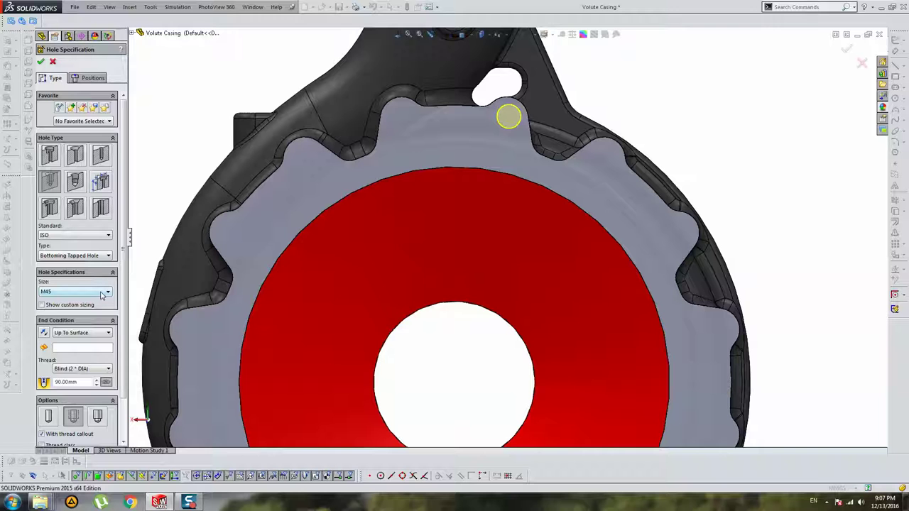
pyautogui.click(103, 295)
pyautogui.click(110, 304)
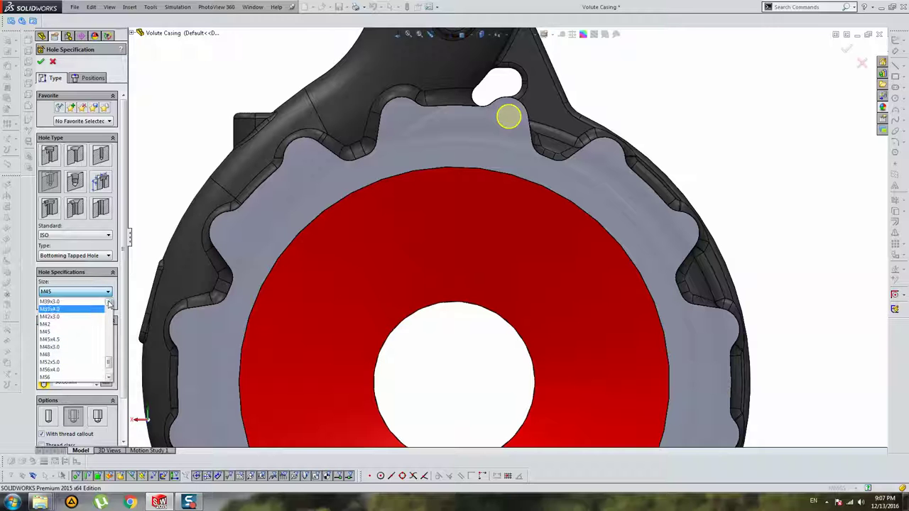
pyautogui.click(85, 310)
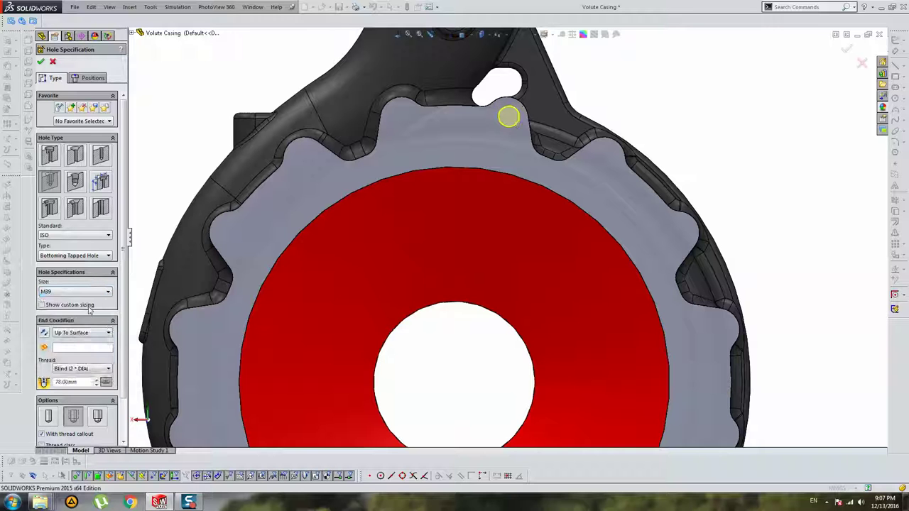
# Place the hole point on the top tooth, concentric with its rounded edge
pyautogui.click(93, 80)
pyautogui.click(508, 115)
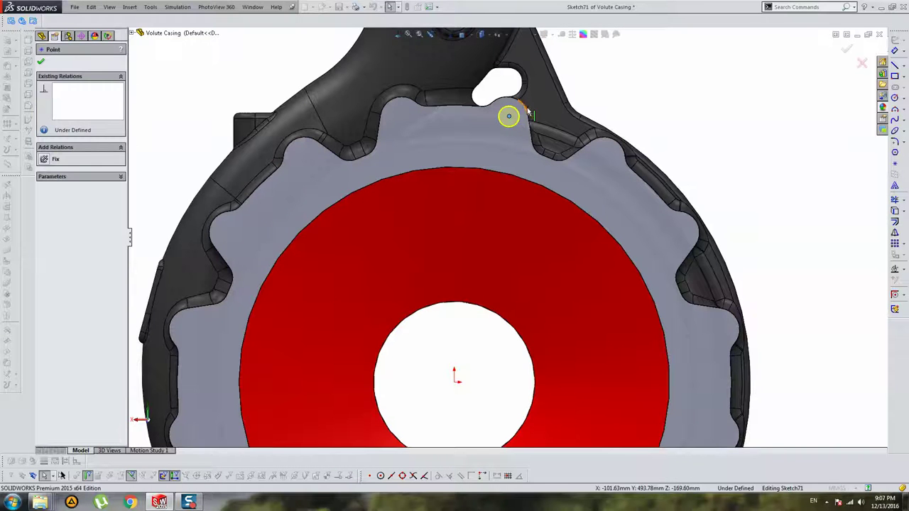
pyautogui.moveTo(516, 116); pyautogui.dragTo(521, 137, button='middle')
pyautogui.scroll(-3, 501, 116)
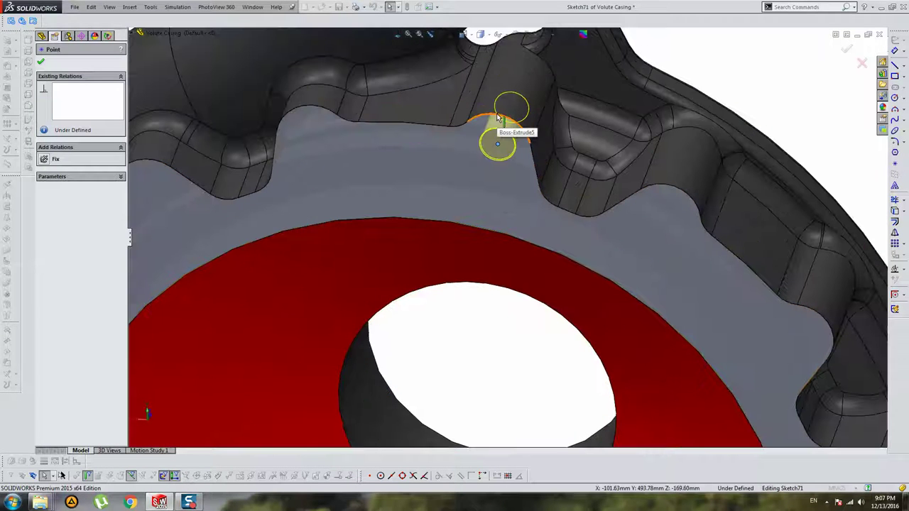
pyautogui.keyDown('ctrl'); pyautogui.click(497, 117); pyautogui.keyUp('ctrl')
pyautogui.click(62, 215)
pyautogui.press('f')
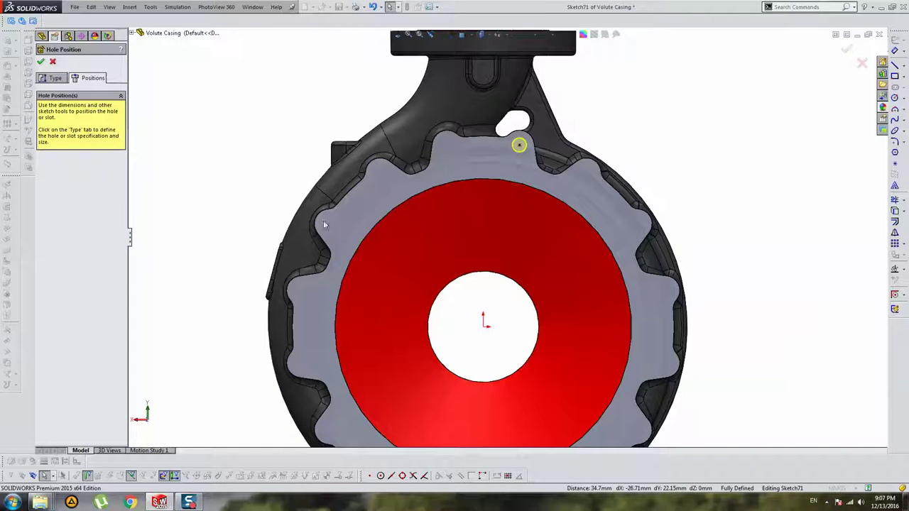
pyautogui.click(56, 78)
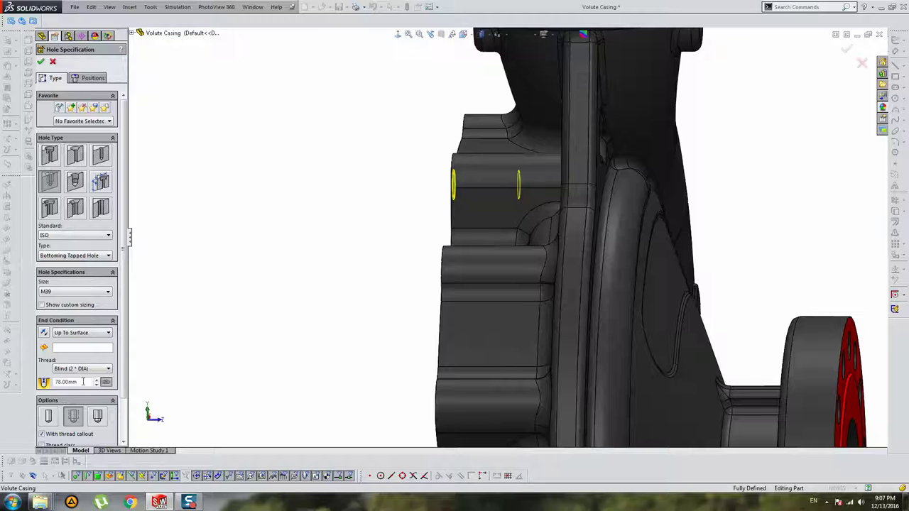
# Make the M39 hole a Blind hole with a 50 mm thread depth
pyautogui.click(88, 334)
pyautogui.click(77, 341)
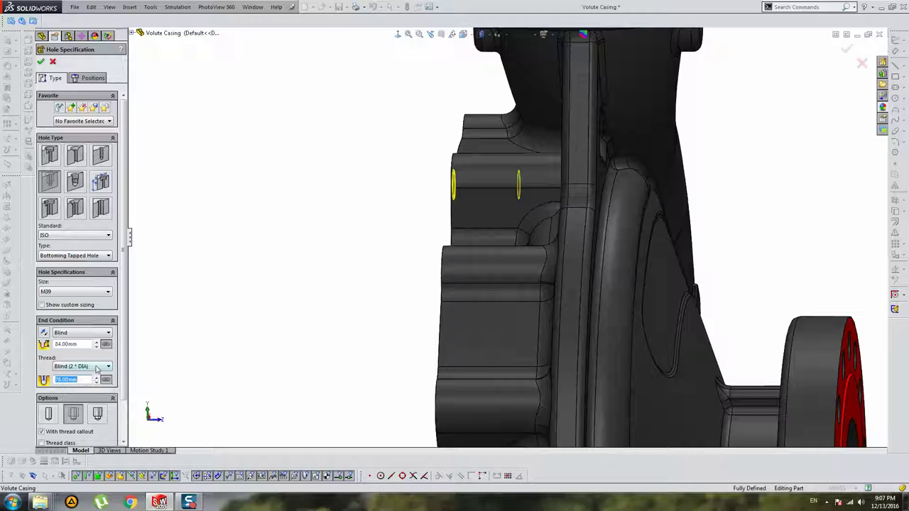
pyautogui.write('50')
pyautogui.press('Return')
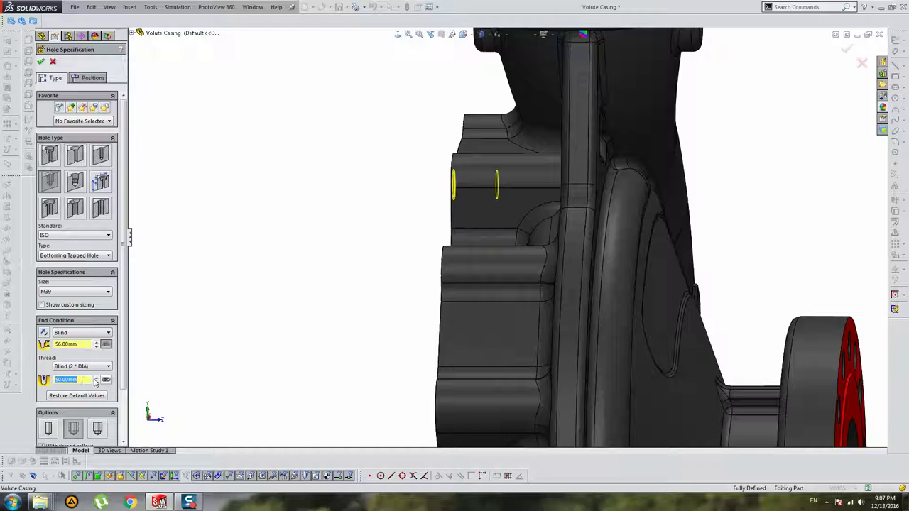
# Orbit the casing to inspect the outlet side and the red cavity
pyautogui.scroll(2, 537, 389)
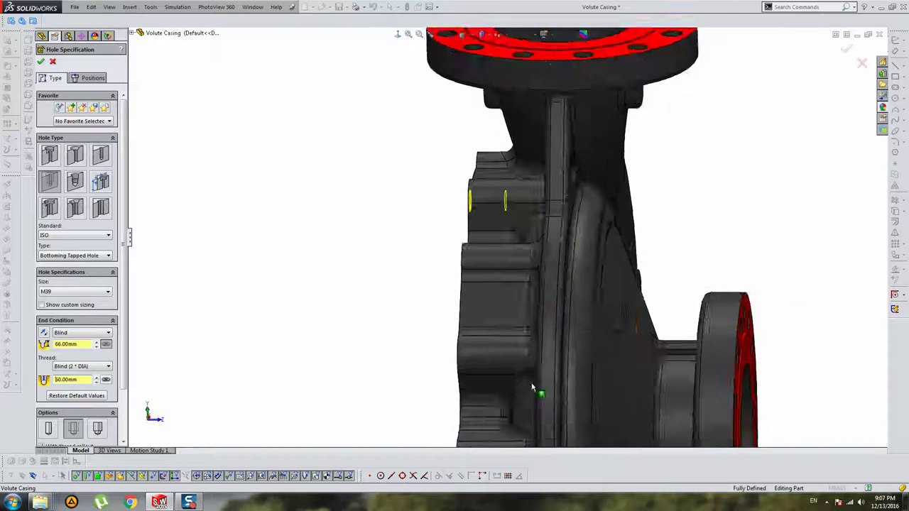
pyautogui.scroll(2, 480, 245)
pyautogui.scroll(2, 497, 277)
pyautogui.scroll(-4, 475, 267)
pyautogui.moveTo(475, 267)
pyautogui.mouseDown(button='middle')
pyautogui.moveTo(466, 269)
pyautogui.moveTo(479, 266)
pyautogui.moveTo(504, 211)
pyautogui.moveTo(490, 149)
pyautogui.moveTo(483, 260)
pyautogui.mouseUp(button='middle')
pyautogui.scroll(-2, 532, 199)
pyautogui.scroll(-2, 543, 254)
pyautogui.scroll(3, 543, 254)
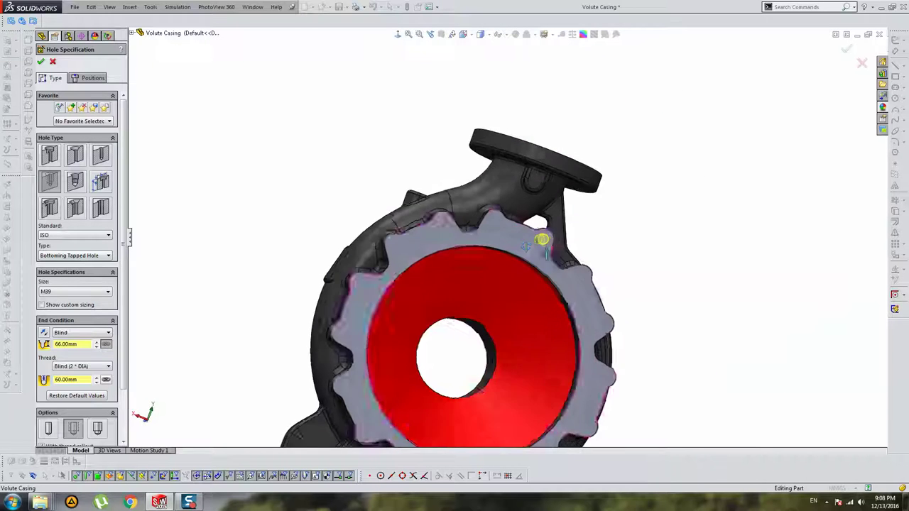
pyautogui.moveTo(127, 351); pyautogui.dragTo(131, 412)
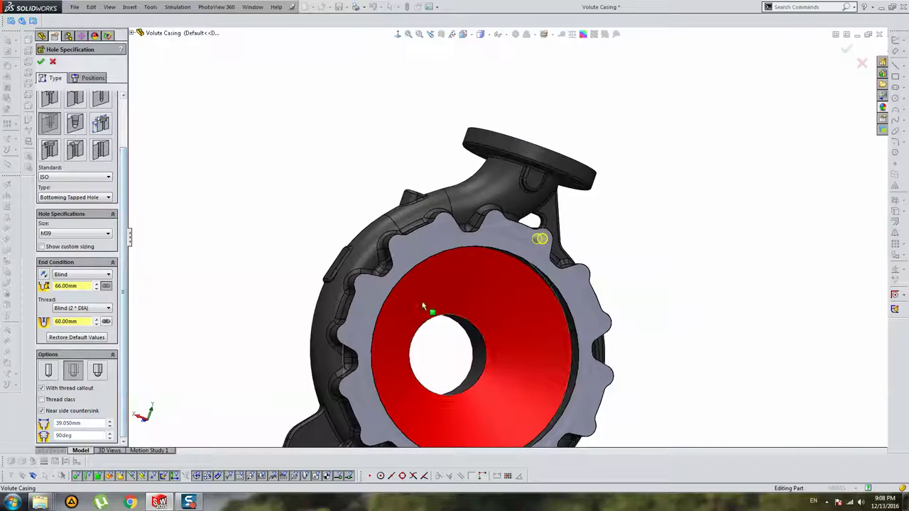
pyautogui.moveTo(423, 307); pyautogui.dragTo(432, 233, button='middle')
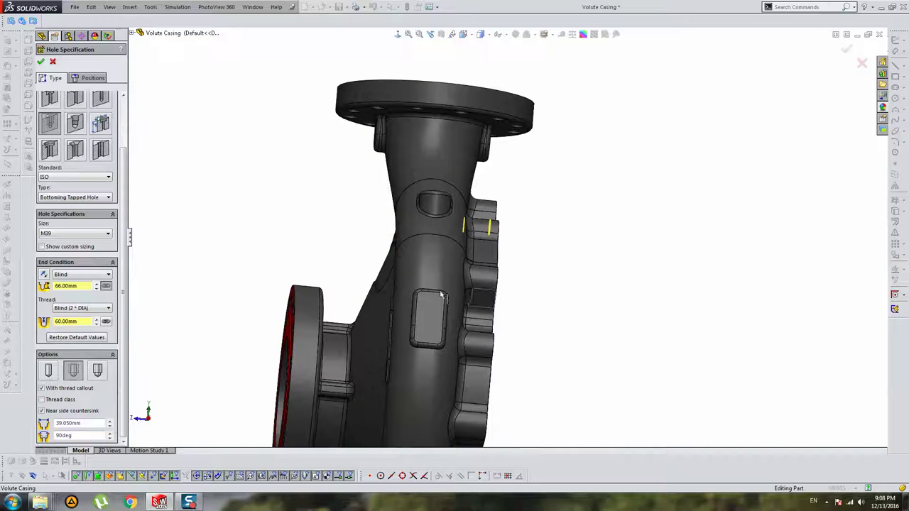
pyautogui.hotkey('ctrl', 'shift', 'z')
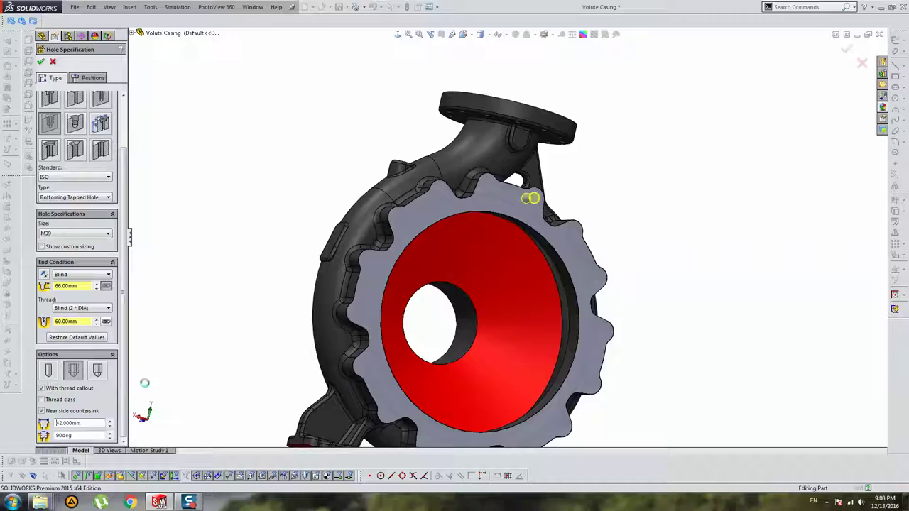
pyautogui.scroll(-3, 529, 213)
# Inspect the new hole, save the part, and open M39 Tapped Hole1's context menu
pyautogui.scroll(-2, 474, 188)
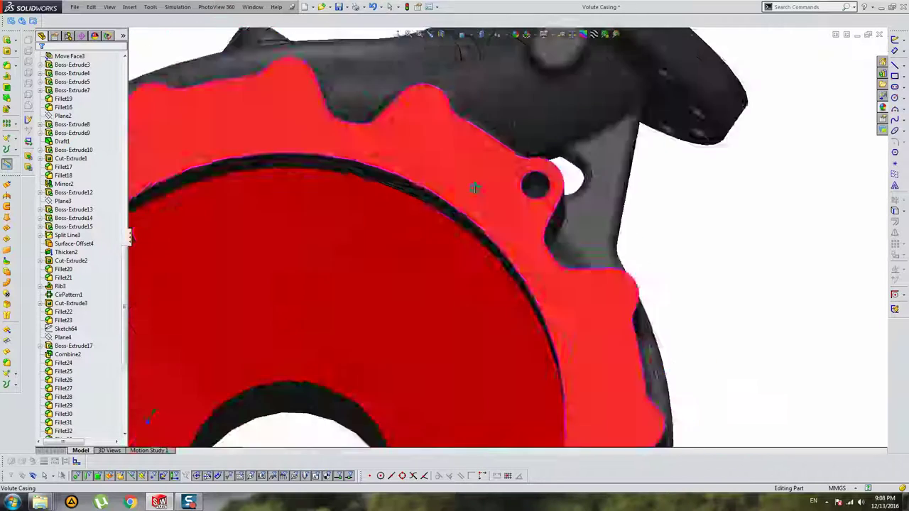
pyautogui.hotkey('ctrl', 'shift', 'z')
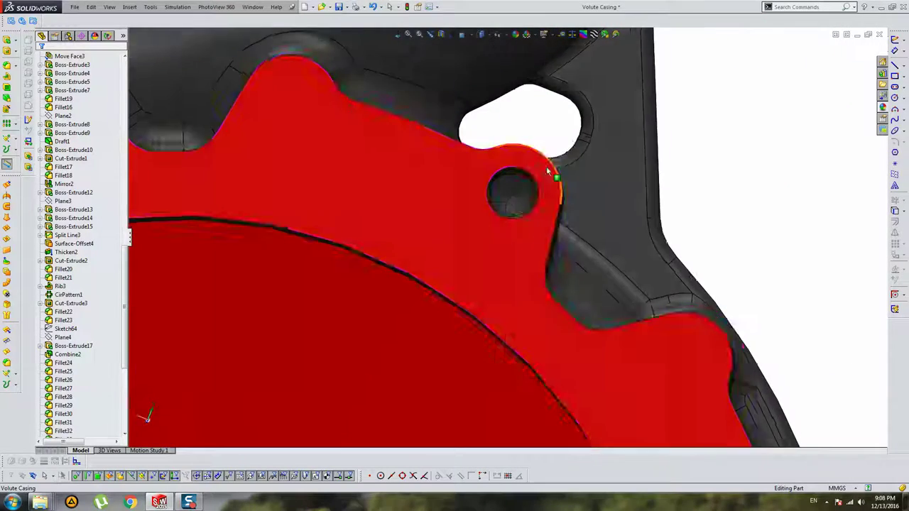
pyautogui.hotkey('ctrl', 'shift', 'z')
pyautogui.hotkey('ctrl', 'shift', 'z')
pyautogui.hotkey('ctrl', 'shift', 'z')
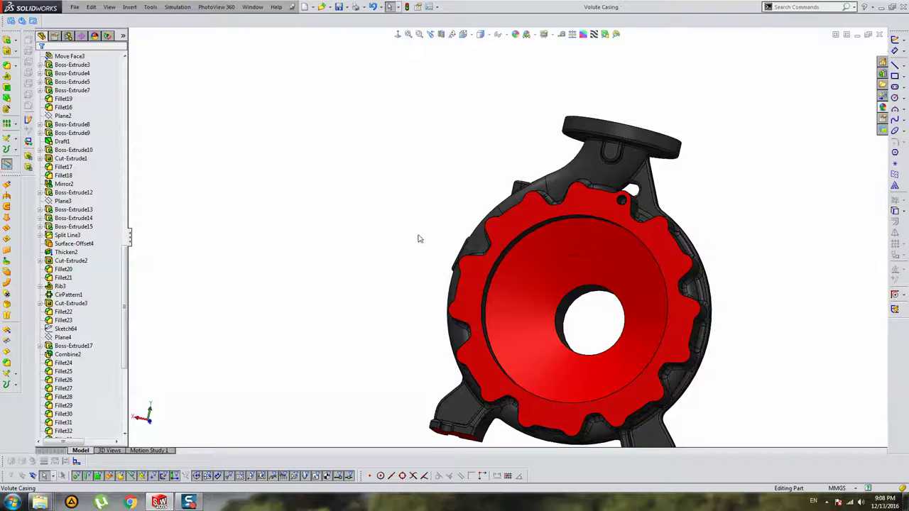
pyautogui.hotkey('ctrl', 'shift', 'z')
pyautogui.moveTo(124, 262); pyautogui.dragTo(129, 393)
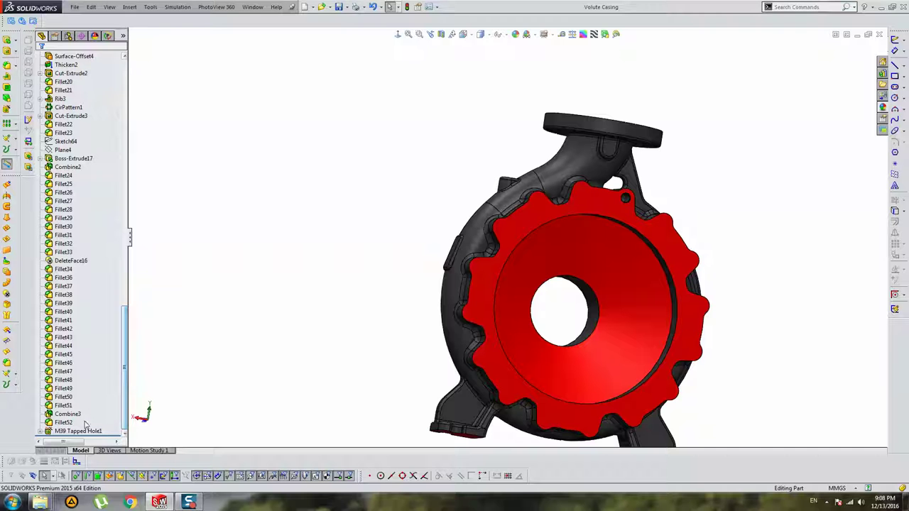
pyautogui.rightClick(80, 430)
# Edit M39 Tapped Hole1 and circularly pattern its hole point into 16 instances
pyautogui.click(93, 314)
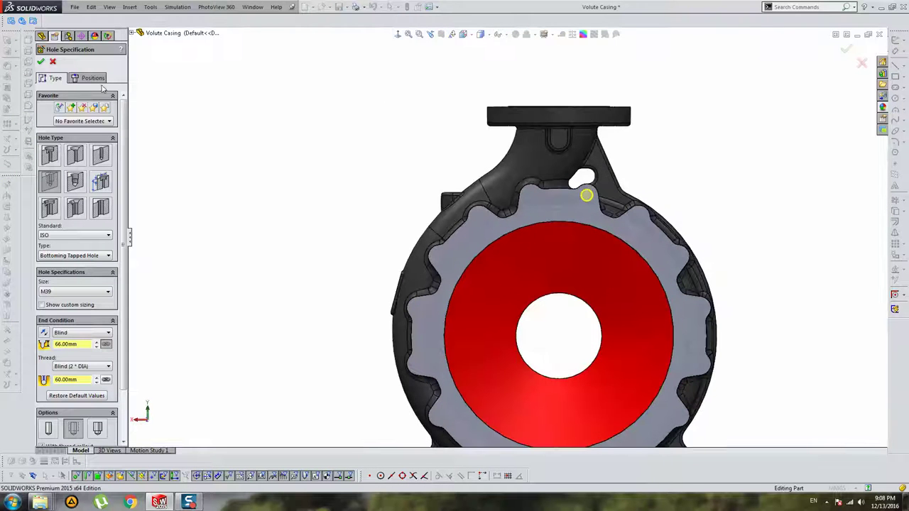
pyautogui.scroll(-3, 584, 216)
pyautogui.scroll(-3, 574, 198)
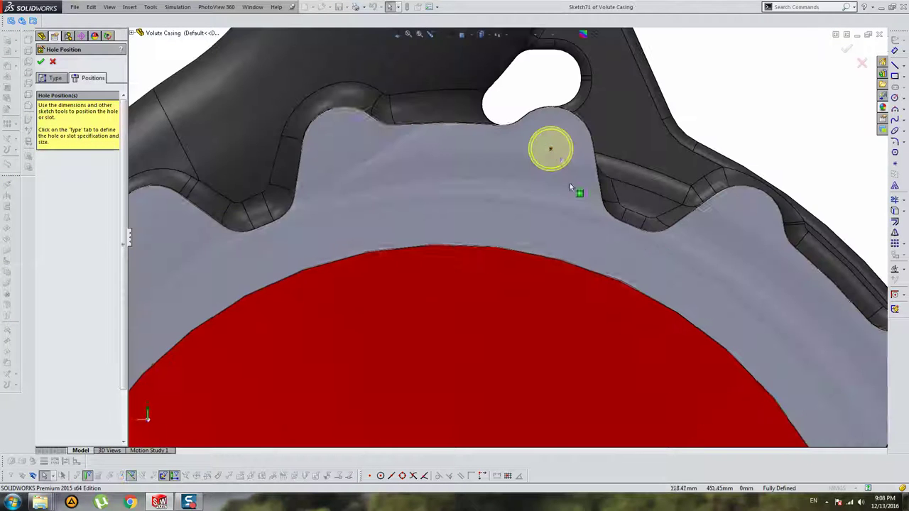
pyautogui.click(549, 148)
pyautogui.click(904, 245)
pyautogui.click(881, 256)
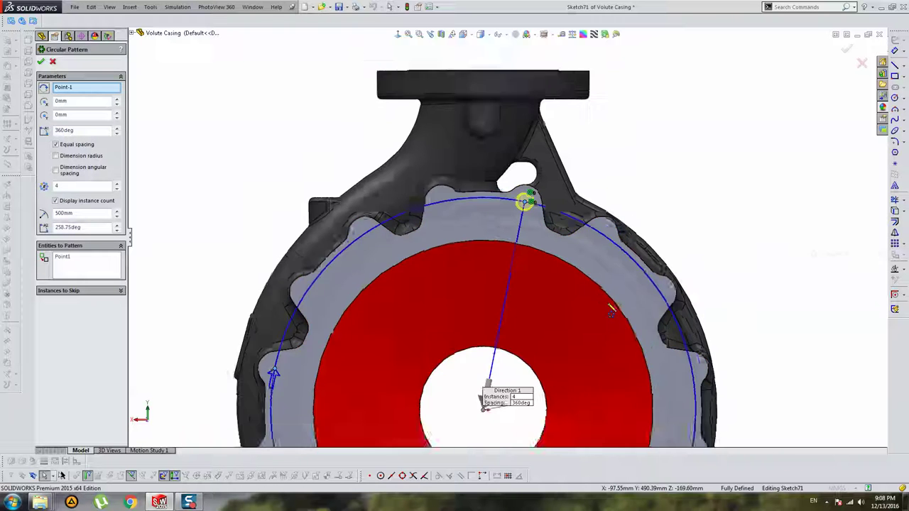
pyautogui.doubleClick(81, 186)
pyautogui.write('16')
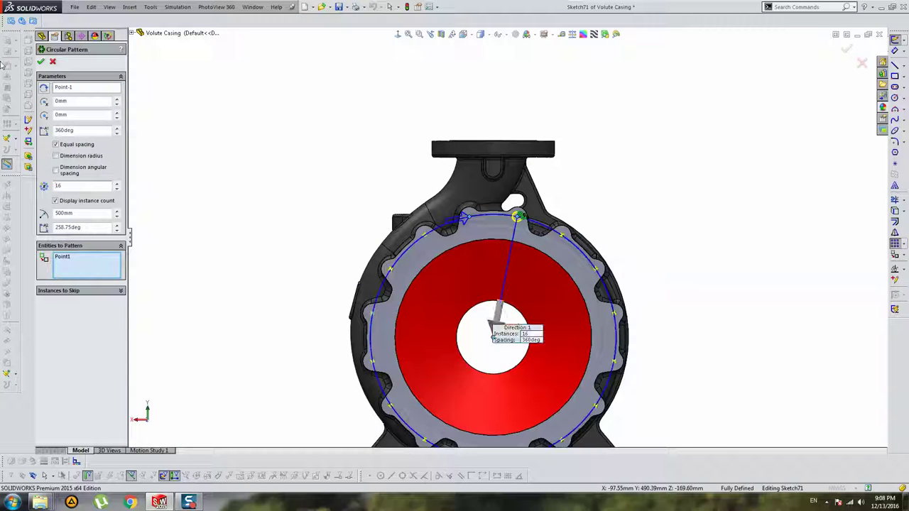
pyautogui.click(40, 62)
# Make a patterned hole point concentric with its rounded lug edge
pyautogui.scroll(-3, 651, 209)
pyautogui.scroll(-3, 391, 270)
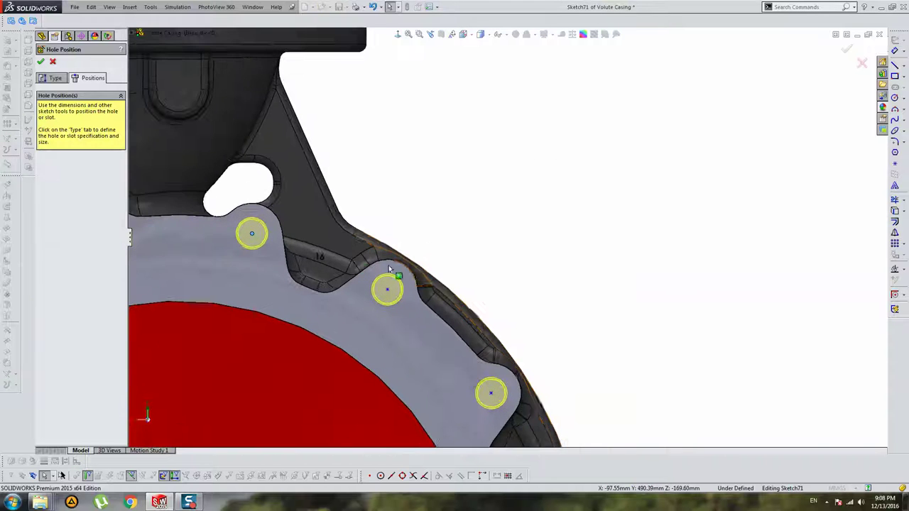
pyautogui.scroll(-3, 375, 309)
pyautogui.scroll(-2, 375, 309)
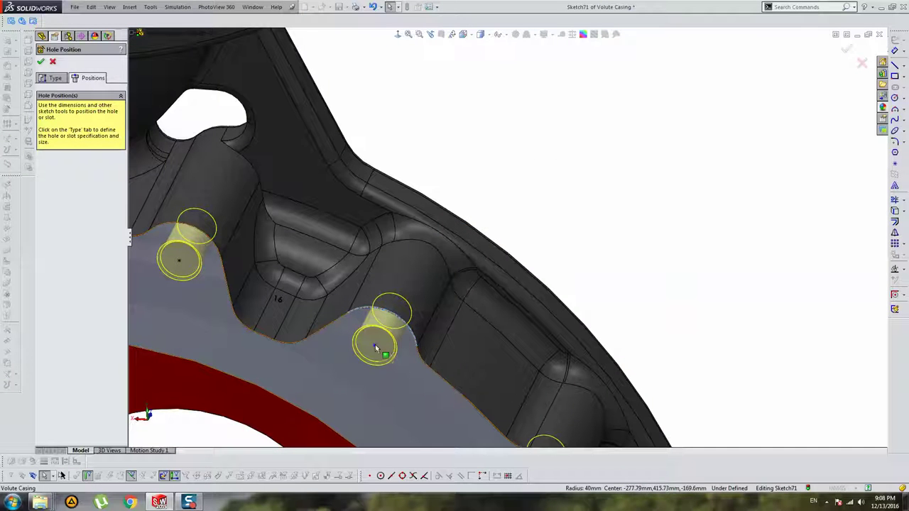
pyautogui.click(376, 348)
pyautogui.keyDown('ctrl'); pyautogui.click(180, 260); pyautogui.keyUp('ctrl')
pyautogui.click(65, 214)
pyautogui.scroll(3, 270, 259)
pyautogui.scroll(-2, 257, 260)
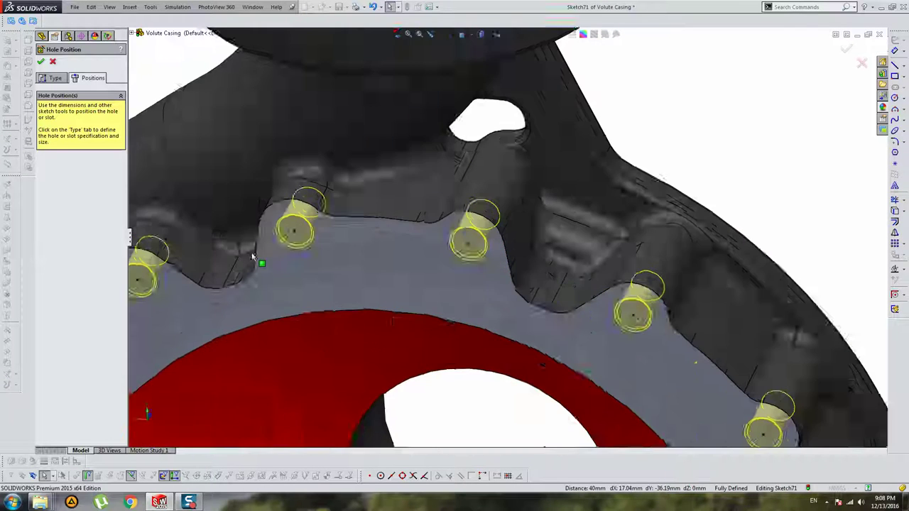
pyautogui.scroll(2, 483, 284)
pyautogui.scroll(1, 587, 265)
pyautogui.scroll(2, 472, 366)
pyautogui.scroll(-1, 461, 386)
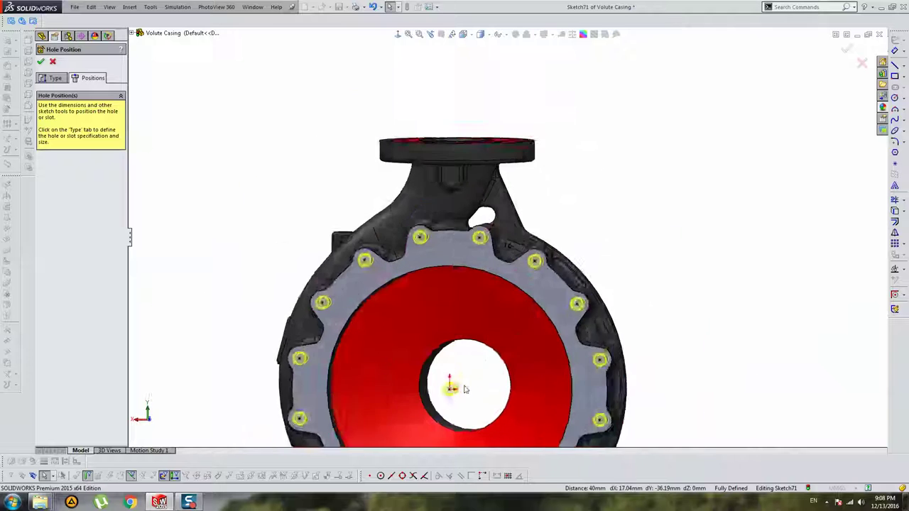
pyautogui.scroll(-3, 454, 381)
# Check the bore's centre point and orbit to view the finished casing
pyautogui.click(449, 366)
pyautogui.click(461, 374)
pyautogui.scroll(1, 620, 369)
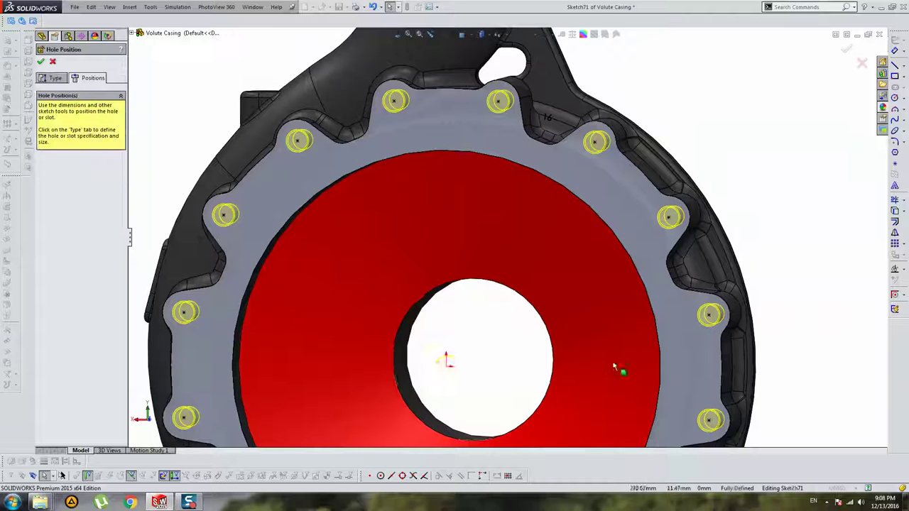
pyautogui.scroll(3, 426, 263)
pyautogui.moveTo(426, 264)
pyautogui.mouseDown(button='middle')
pyautogui.moveTo(448, 339)
pyautogui.moveTo(512, 325)
pyautogui.mouseUp(button='middle')
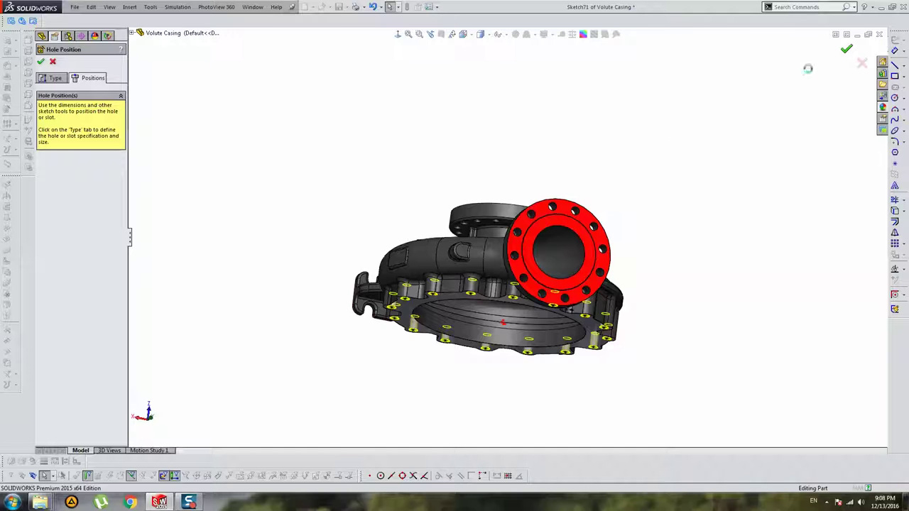
pyautogui.moveTo(669, 274)
pyautogui.mouseDown(button='middle')
pyautogui.moveTo(631, 177)
pyautogui.moveTo(454, 197)
pyautogui.moveTo(426, 101)
pyautogui.moveTo(485, 209)
pyautogui.moveTo(518, 163)
pyautogui.mouseUp(button='middle')
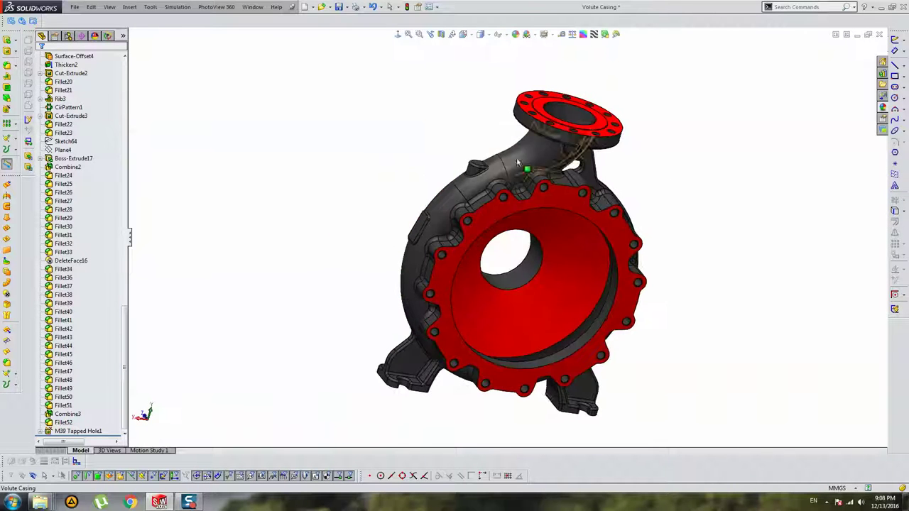
pyautogui.click(440, 36)
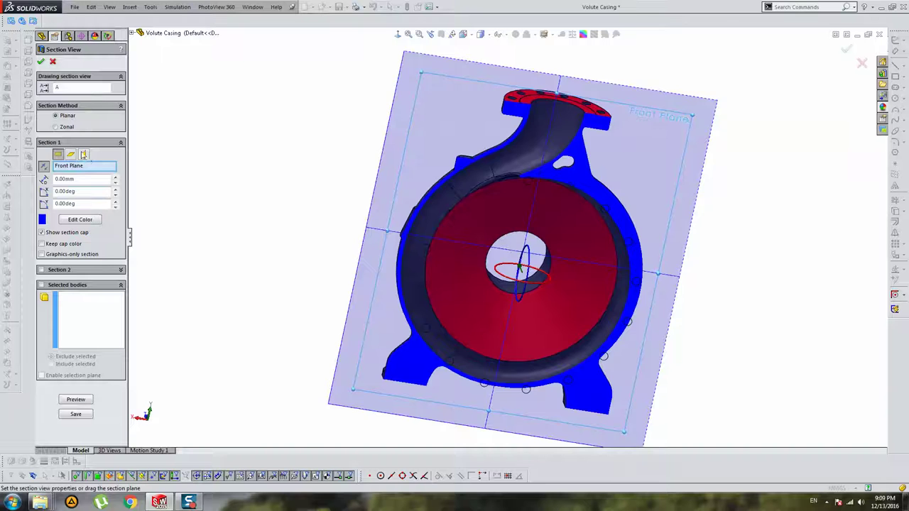
pyautogui.click(71, 154)
pyautogui.moveTo(467, 328); pyautogui.dragTo(495, 287, button='middle')
pyautogui.scroll(3, 496, 286)
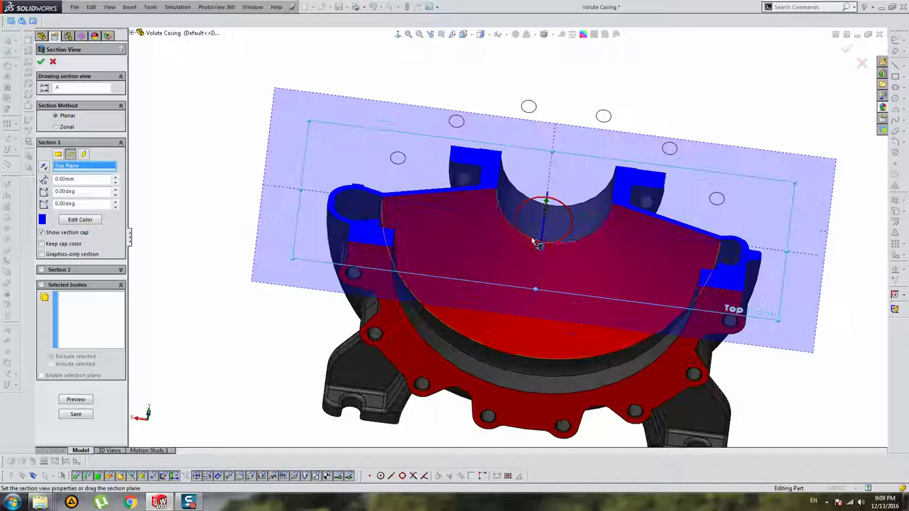
pyautogui.moveTo(545, 203)
pyautogui.mouseDown()
pyautogui.moveTo(568, 376)
pyautogui.moveTo(578, 331)
pyautogui.moveTo(574, 345)
pyautogui.mouseUp()
pyautogui.moveTo(575, 353); pyautogui.dragTo(511, 312, button='middle')
pyautogui.scroll(-5, 504, 308)
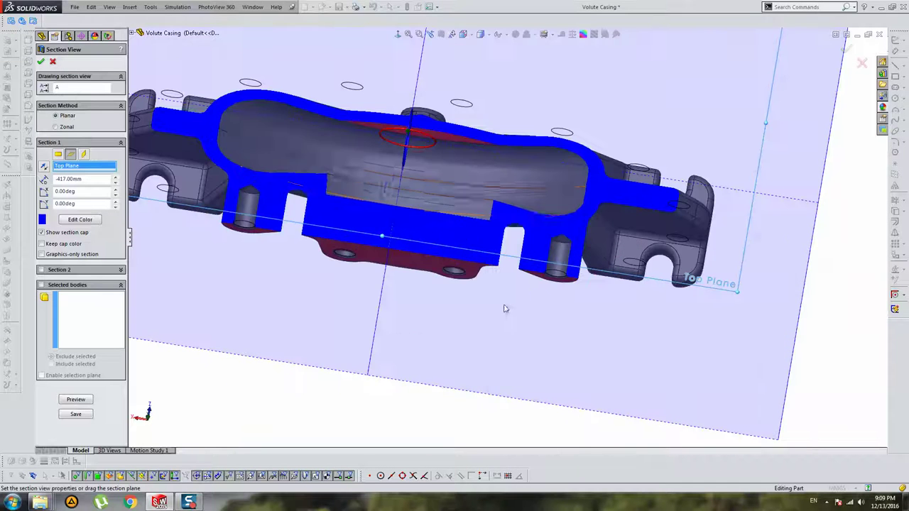
pyautogui.moveTo(477, 190); pyautogui.dragTo(421, 224, button='middle')
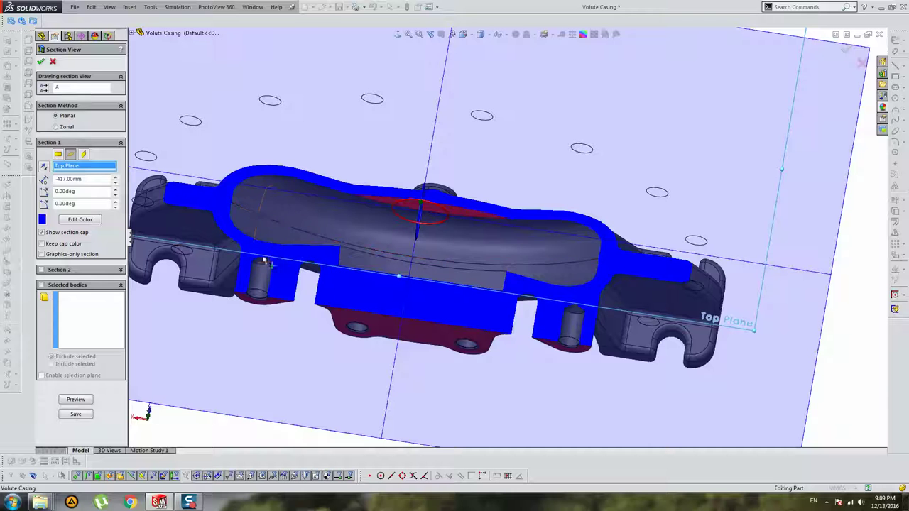
pyautogui.moveTo(617, 291); pyautogui.dragTo(443, 220, button='middle')
pyautogui.scroll(3, 444, 220)
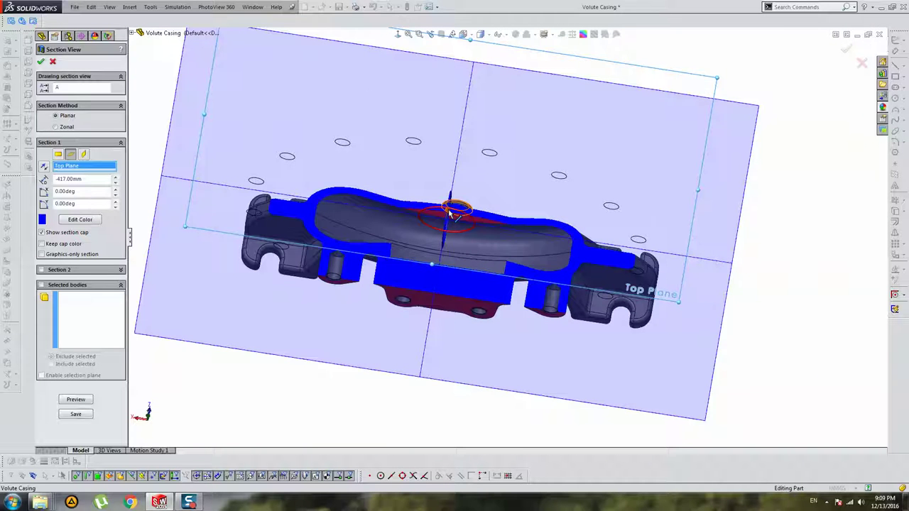
pyautogui.moveTo(450, 213)
pyautogui.mouseDown()
pyautogui.moveTo(473, 92)
pyautogui.moveTo(475, 101)
pyautogui.moveTo(462, 92)
pyautogui.moveTo(495, 78)
pyautogui.moveTo(575, 103)
pyautogui.mouseUp()
pyautogui.press('Escape')
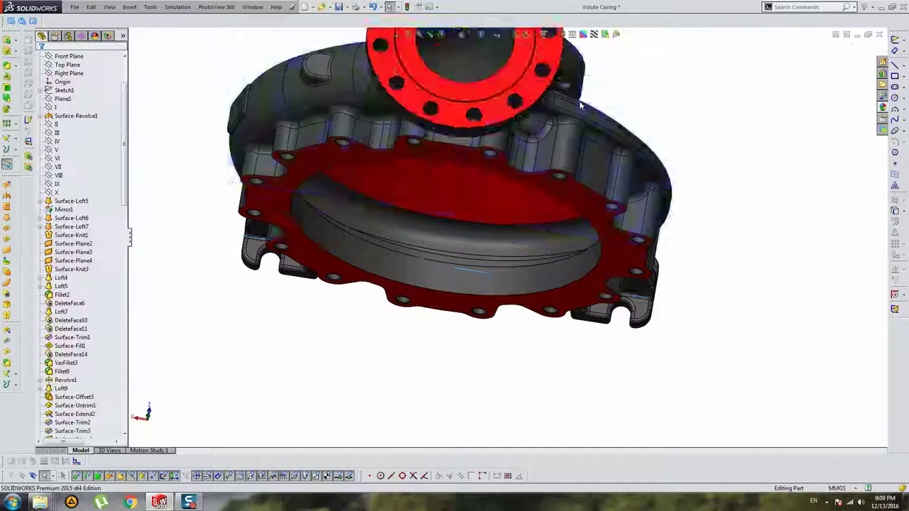
pyautogui.scroll(3, 580, 105)
pyautogui.moveTo(580, 105); pyautogui.dragTo(548, 167, button='middle')
pyautogui.scroll(-5, 548, 167)
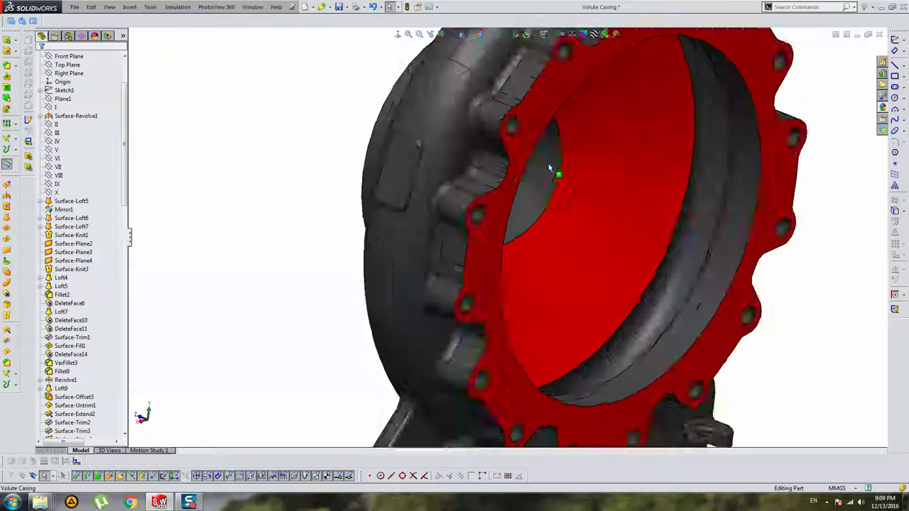
pyautogui.hotkey('ctrl', '1')
pyautogui.moveTo(477, 148); pyautogui.dragTo(491, 127, button='middle')
pyautogui.scroll(-5, 491, 127)
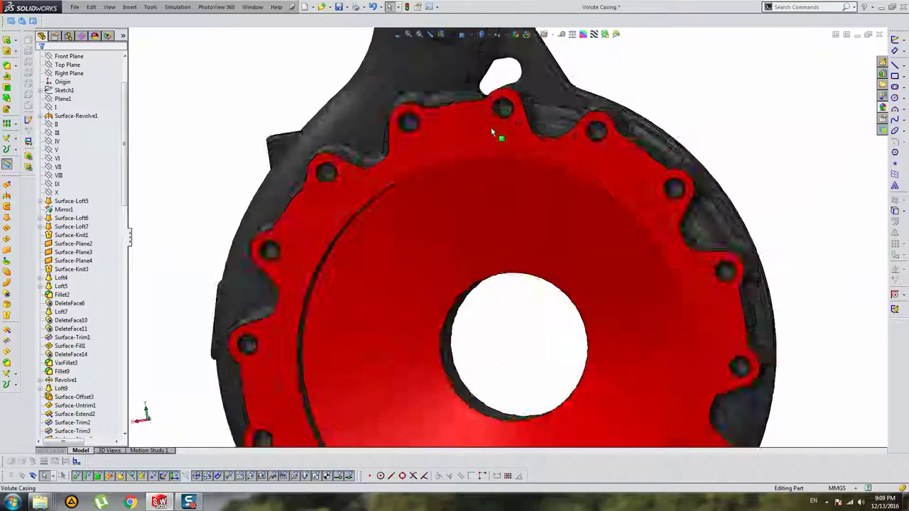
pyautogui.scroll(1, 513, 118)
pyautogui.scroll(-5, 487, 122)
pyautogui.click(488, 142)
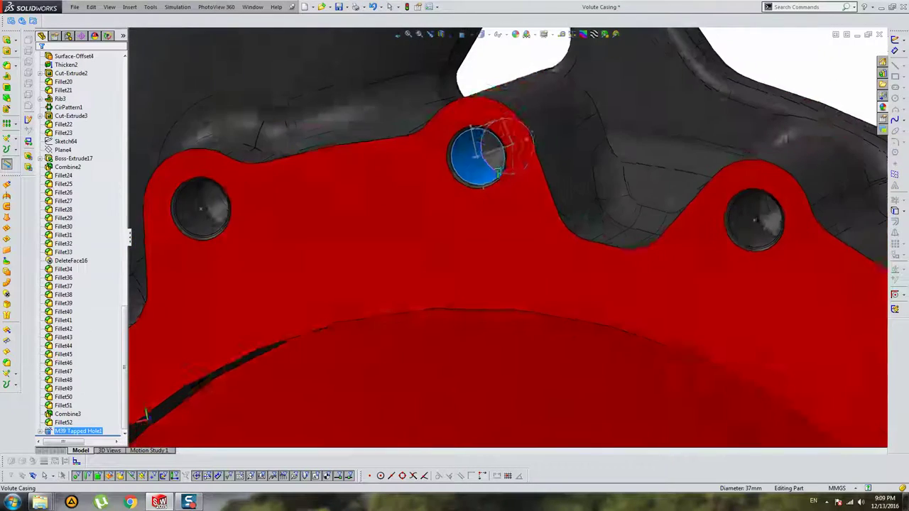
pyautogui.scroll(1, 499, 173)
pyautogui.scroll(4, 499, 172)
pyautogui.scroll(1, 568, 205)
pyautogui.press('Escape')
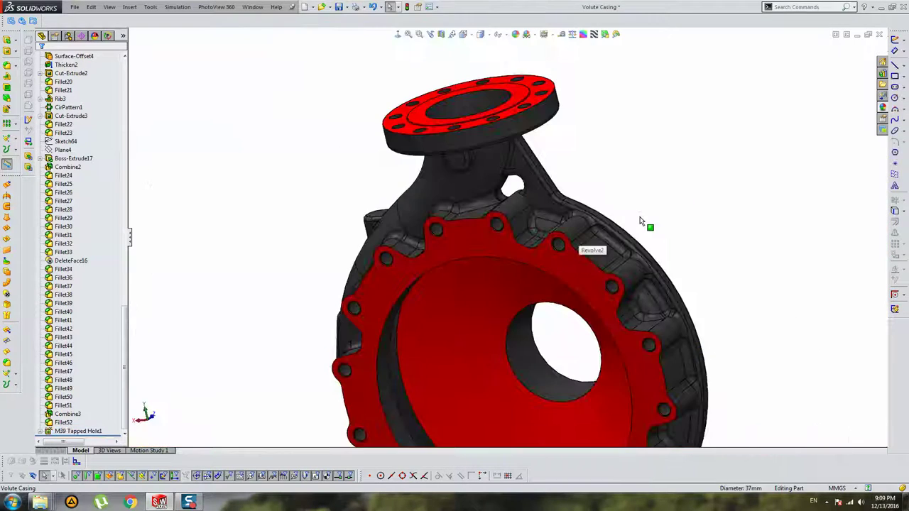
pyautogui.scroll(3, 473, 260)
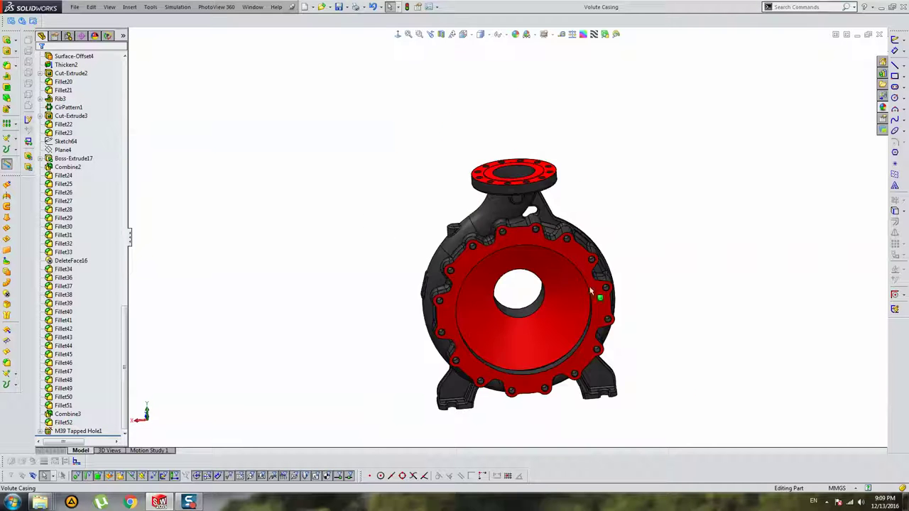
pyautogui.moveTo(473, 260)
pyautogui.mouseDown(button='middle')
pyautogui.moveTo(495, 294)
pyautogui.moveTo(689, 312)
pyautogui.moveTo(570, 277)
pyautogui.moveTo(603, 247)
pyautogui.moveTo(508, 357)
pyautogui.mouseUp(button='middle')
pyautogui.scroll(-2, 570, 278)
pyautogui.scroll(2, 603, 248)
pyautogui.scroll(-3, 506, 341)
pyautogui.scroll(-3, 490, 298)
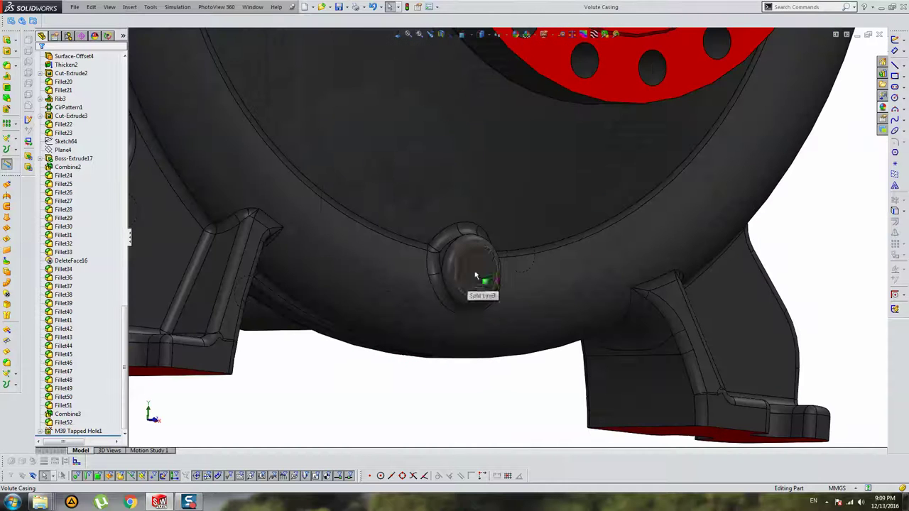
pyautogui.click(477, 273)
pyautogui.click(394, 34)
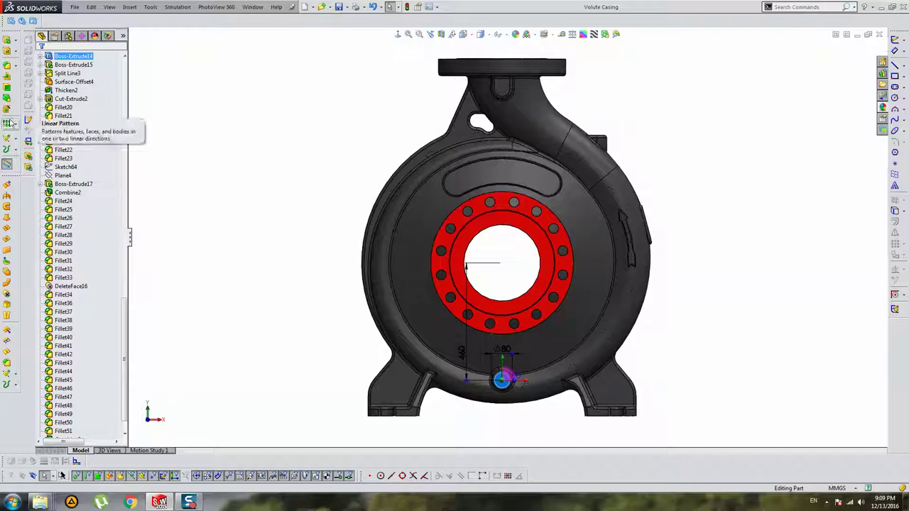
# Start a new Hole Wizard hole on the boss face as a tapered pipe tap
pyautogui.click(9, 114)
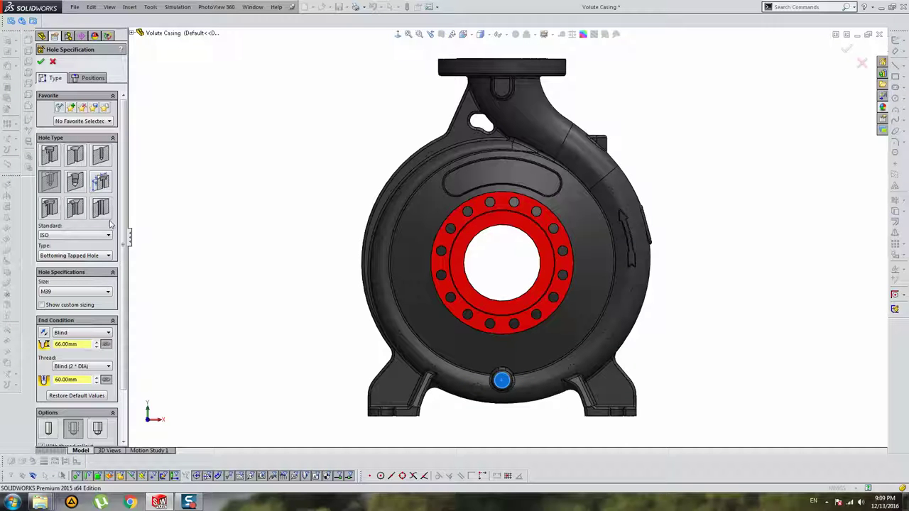
pyautogui.click(75, 181)
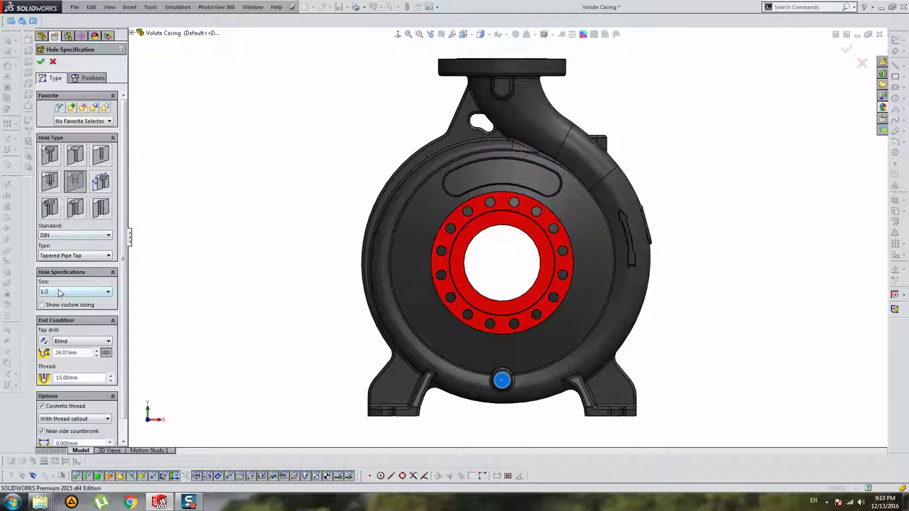
pyautogui.click(90, 79)
pyautogui.scroll(-5, 519, 345)
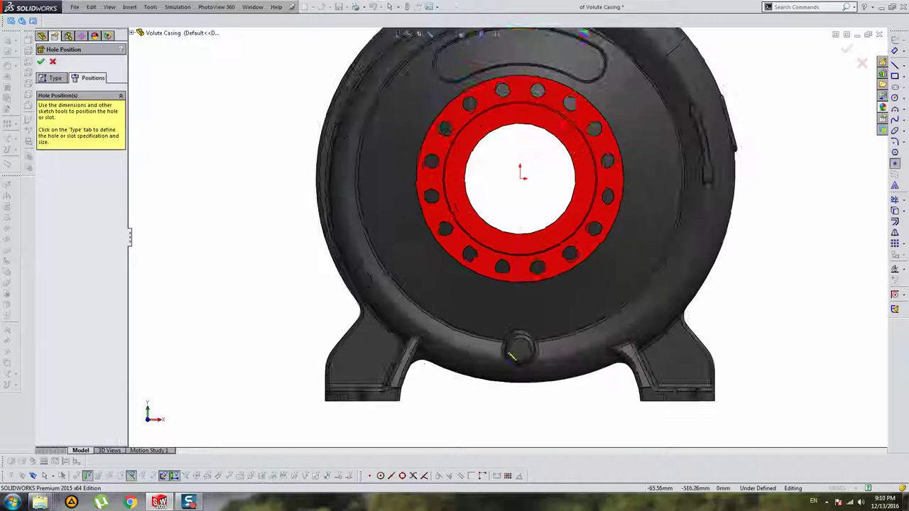
pyautogui.click(54, 78)
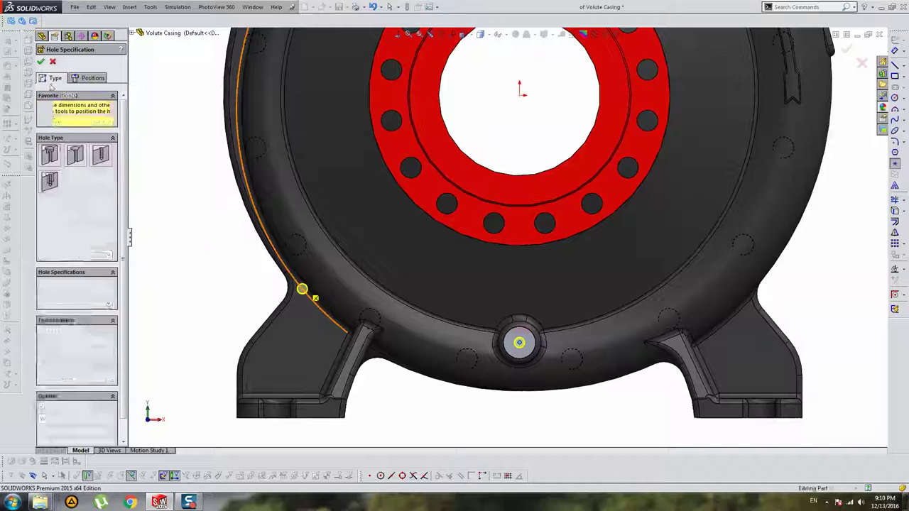
# Set the DIN pipe tap size to 1 and the tap drill end condition to Up To Next
pyautogui.click(90, 291)
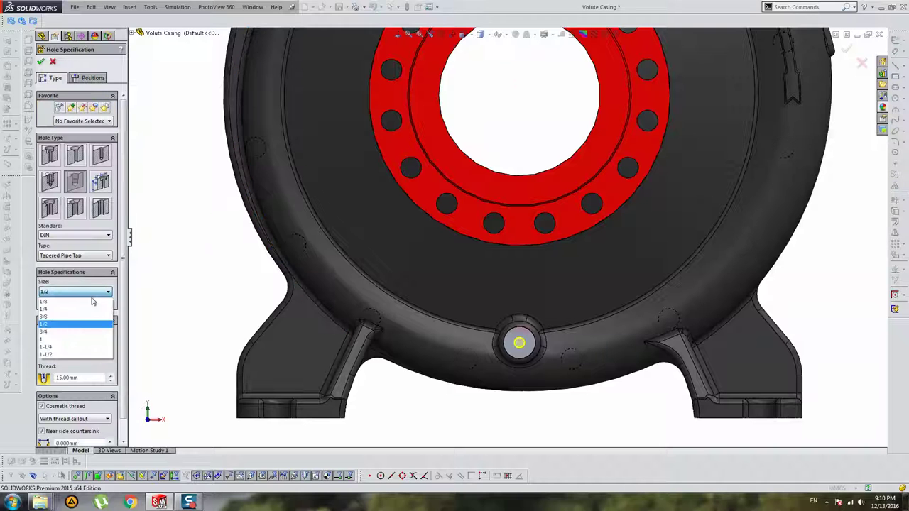
pyautogui.click(55, 332)
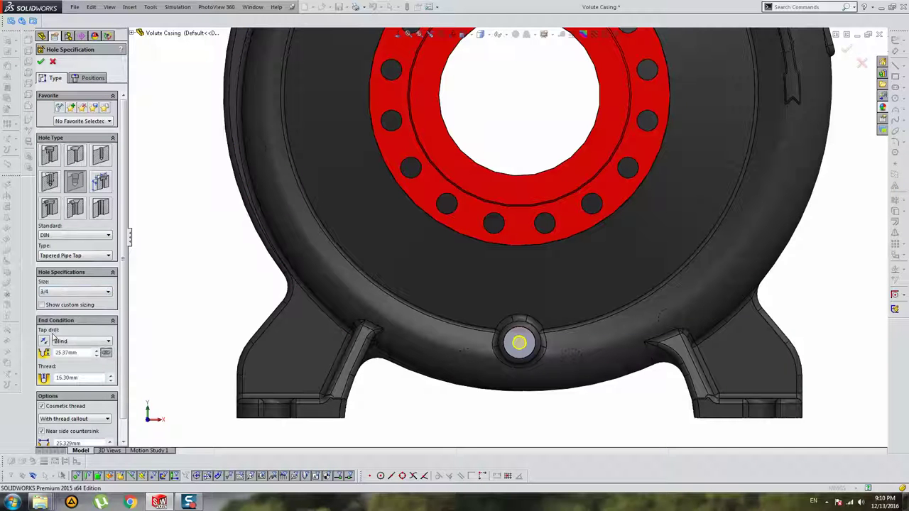
pyautogui.click(63, 293)
pyautogui.click(55, 343)
pyautogui.click(73, 292)
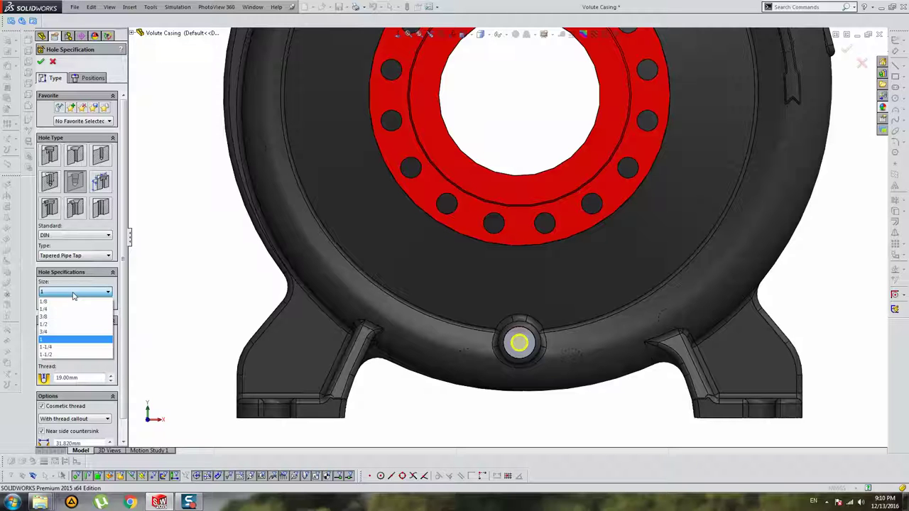
pyautogui.click(54, 351)
pyautogui.click(64, 294)
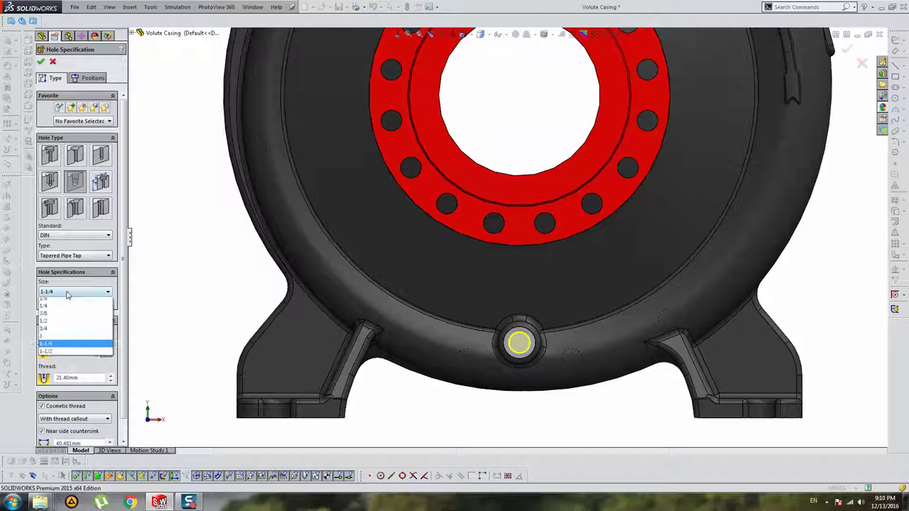
pyautogui.click(55, 343)
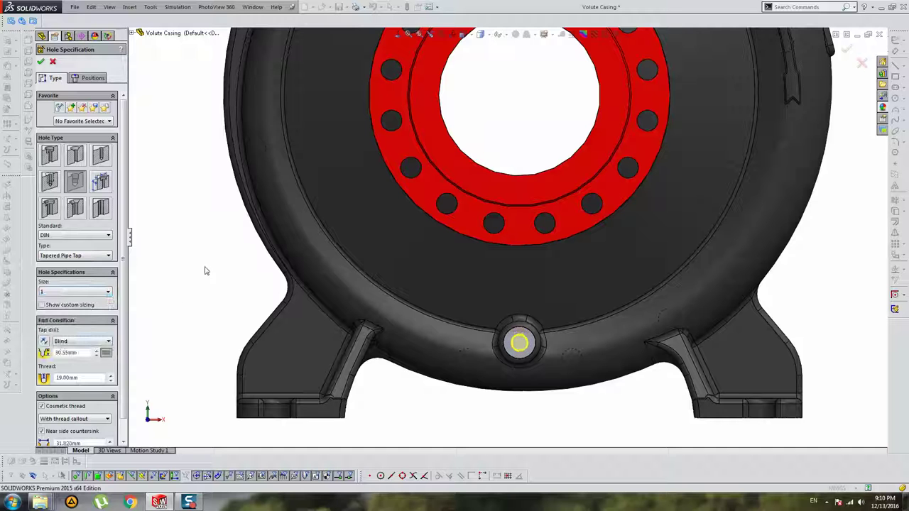
pyautogui.click(81, 346)
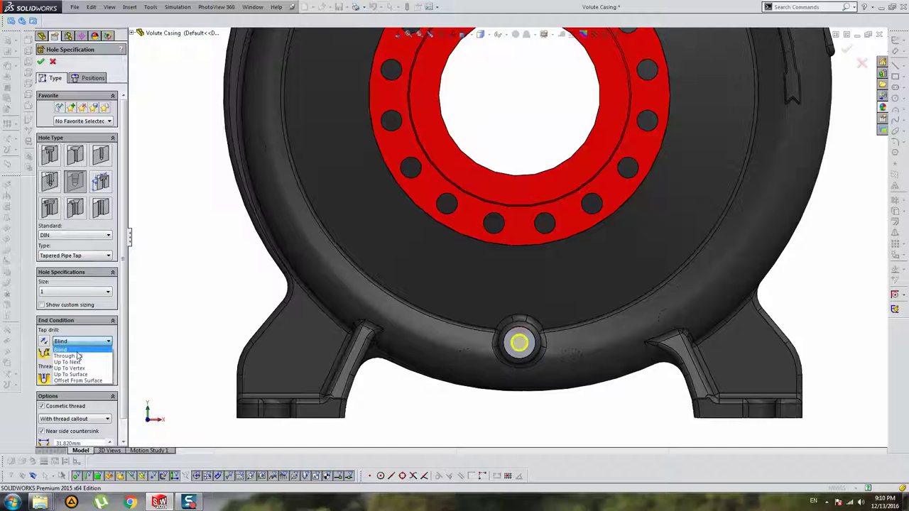
pyautogui.click(77, 362)
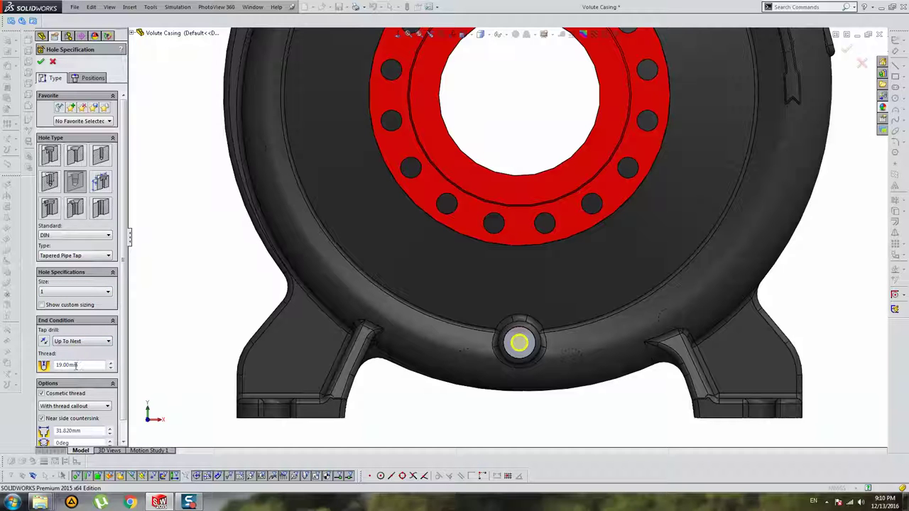
pyautogui.moveTo(425, 341); pyautogui.dragTo(336, 341, button='middle')
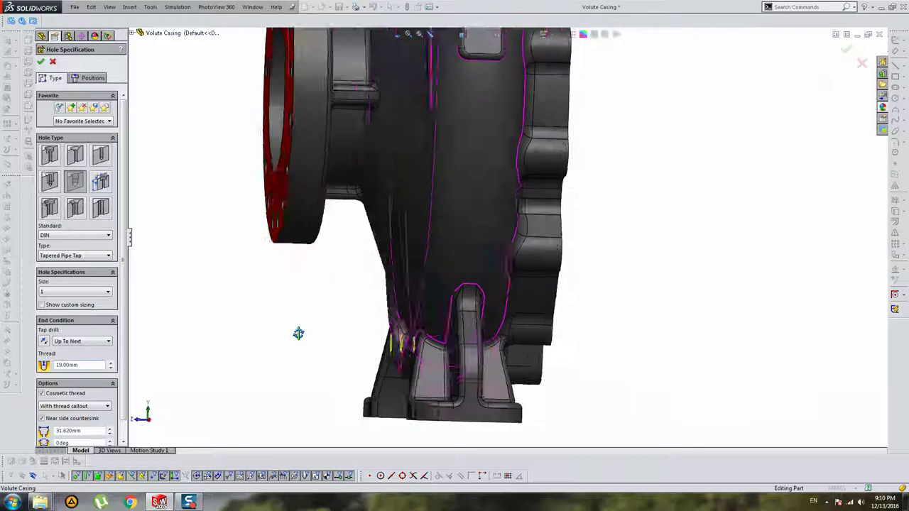
# Create the 1-inch DIN tapered pipe-tap hole and orbit around the bottom boss to inspect it
pyautogui.press('Return')
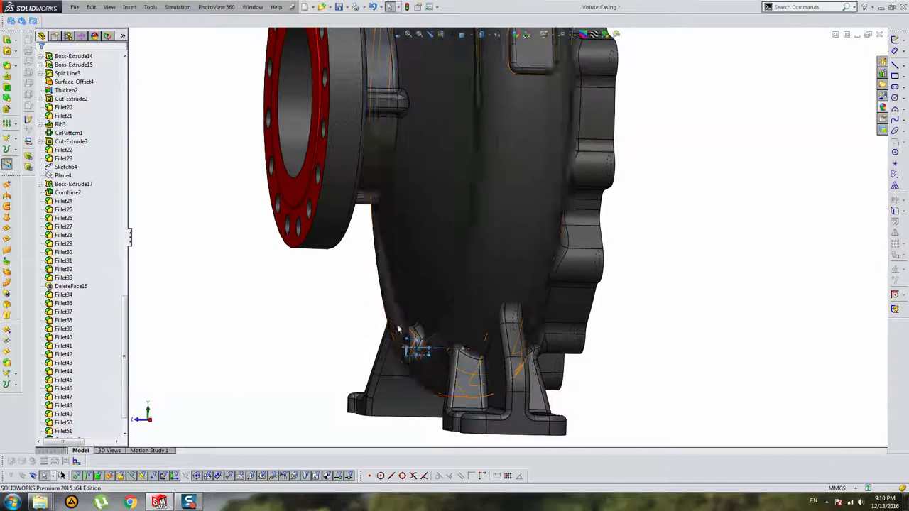
pyautogui.scroll(-5, 405, 345)
pyautogui.moveTo(471, 324); pyautogui.dragTo(751, 338, button='middle')
pyautogui.scroll(5, 470, 237)
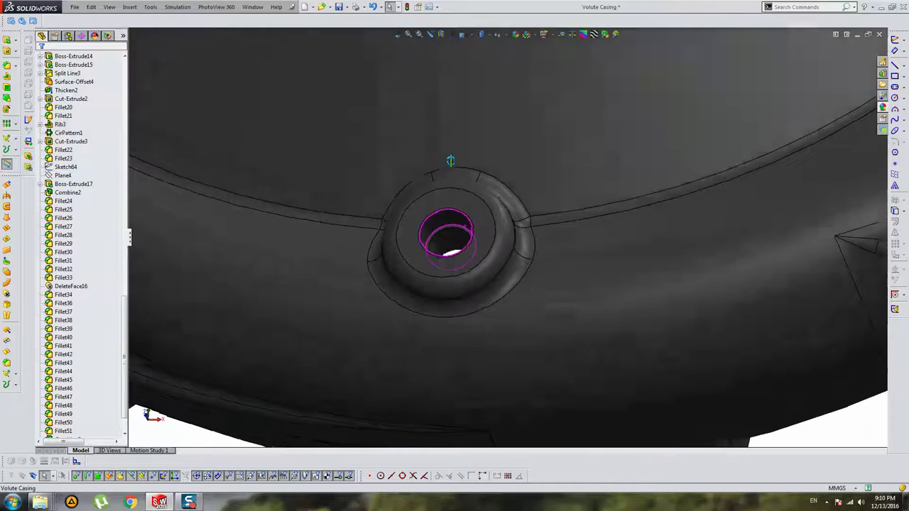
pyautogui.scroll(3, 455, 213)
pyautogui.moveTo(462, 250); pyautogui.dragTo(434, 247, button='middle')
pyautogui.scroll(5, 437, 252)
pyautogui.scroll(-3, 461, 273)
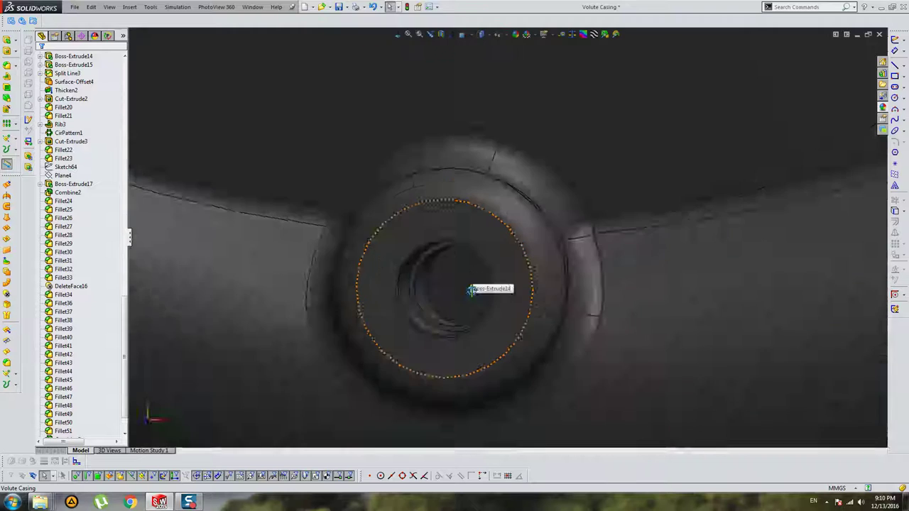
pyautogui.moveTo(481, 288)
pyautogui.mouseDown(button='middle')
pyautogui.moveTo(532, 355)
pyautogui.moveTo(511, 336)
pyautogui.mouseUp(button='middle')
pyautogui.hotkey('ctrl', '1')
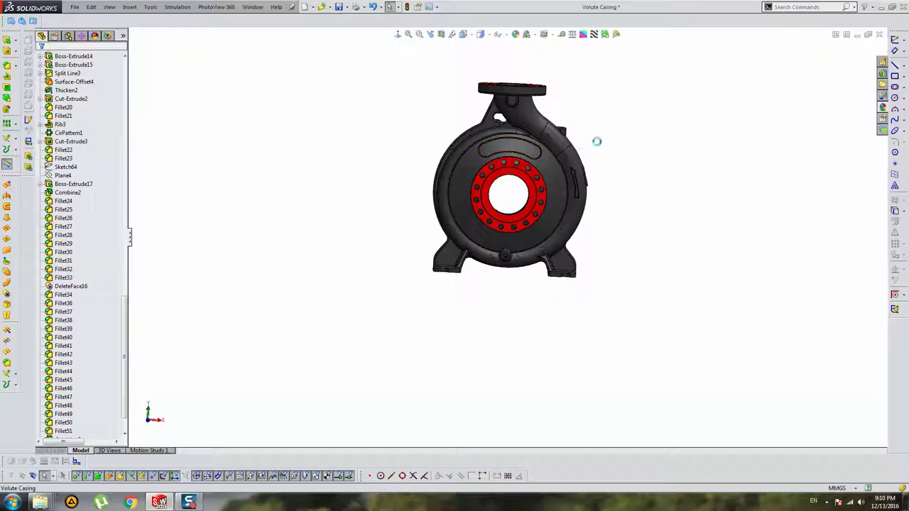
pyautogui.moveTo(596, 141)
pyautogui.mouseDown(button='middle')
pyautogui.moveTo(594, 152)
pyautogui.moveTo(504, 163)
pyautogui.mouseUp(button='middle')
pyautogui.scroll(3, 501, 165)
# Select the outlet boss's top face and start a Hole Wizard hole on it
pyautogui.scroll(5, 500, 165)
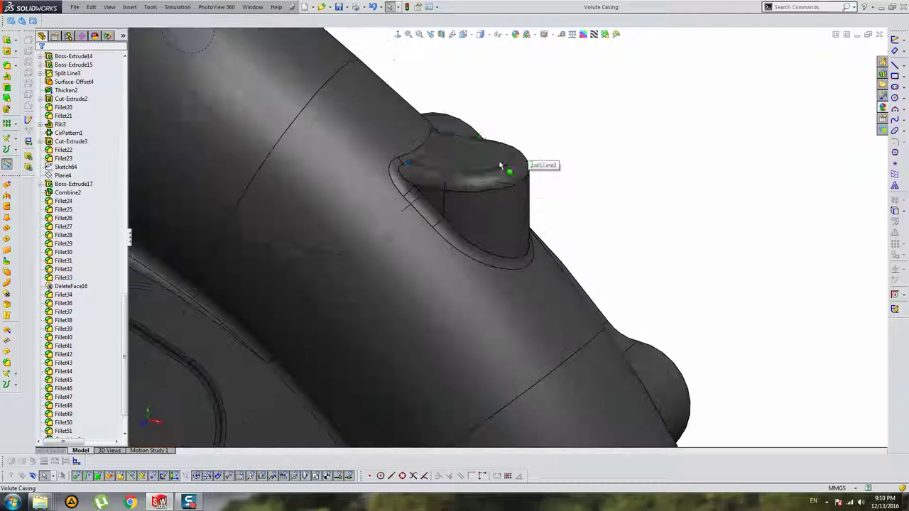
pyautogui.click(500, 166)
pyautogui.click(398, 34)
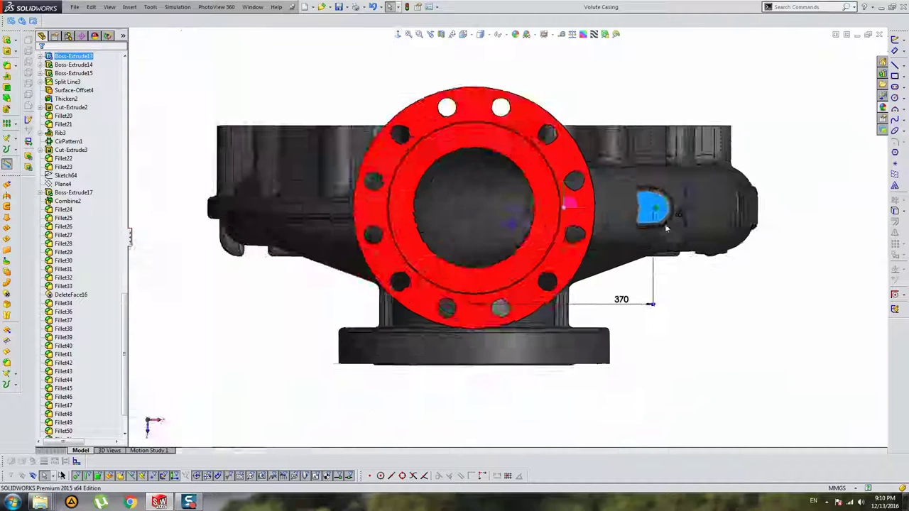
pyautogui.scroll(3, 666, 228)
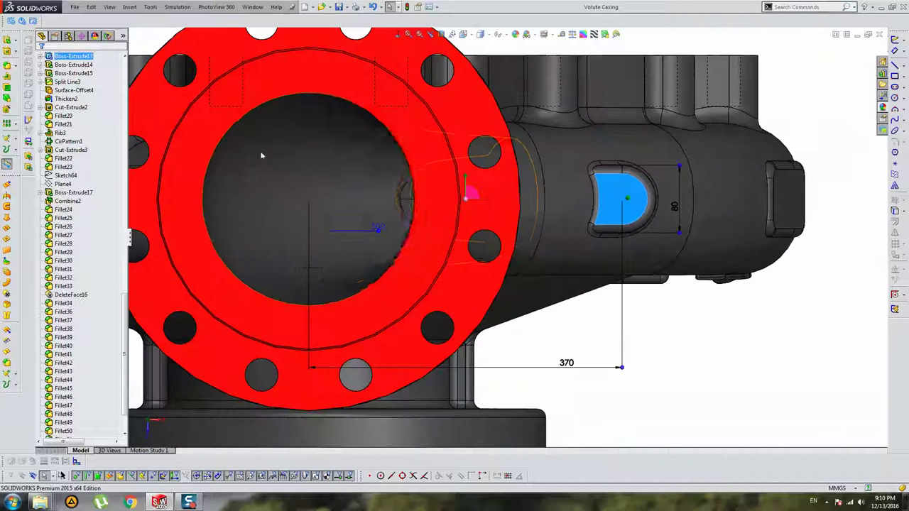
pyautogui.click(9, 110)
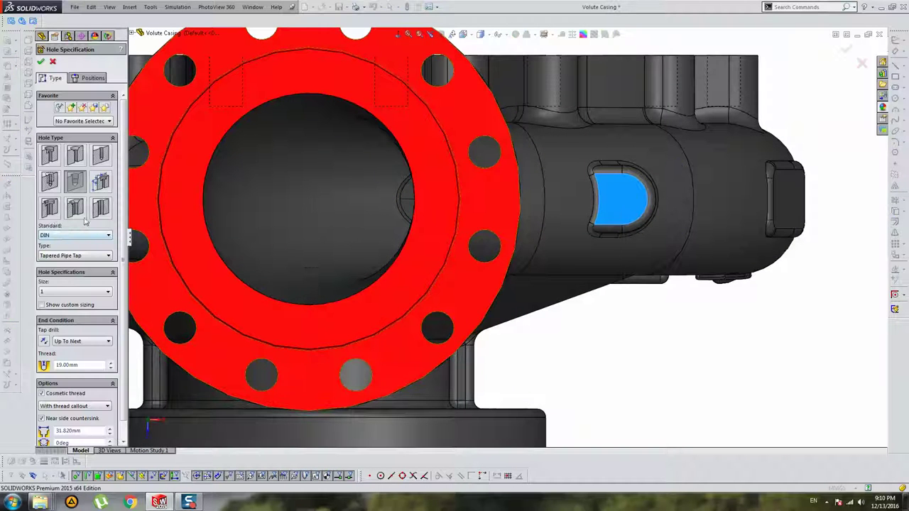
# Position the hole at the boss centre and review its 1-inch tapered pipe-tap type
pyautogui.click(93, 78)
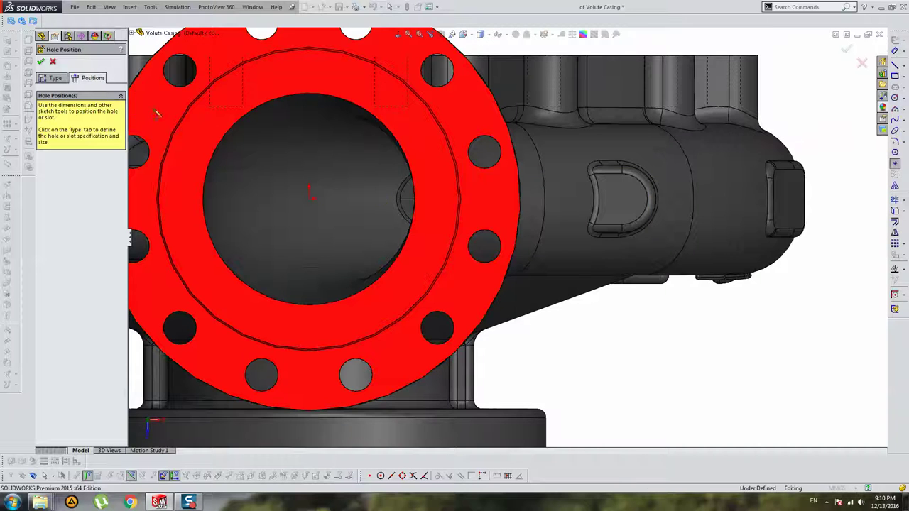
pyautogui.scroll(2, 639, 191)
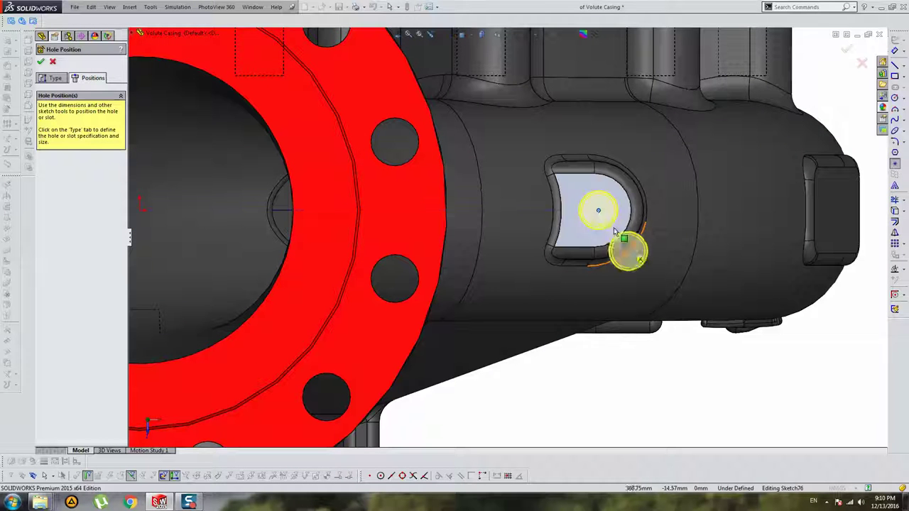
pyautogui.click(599, 212)
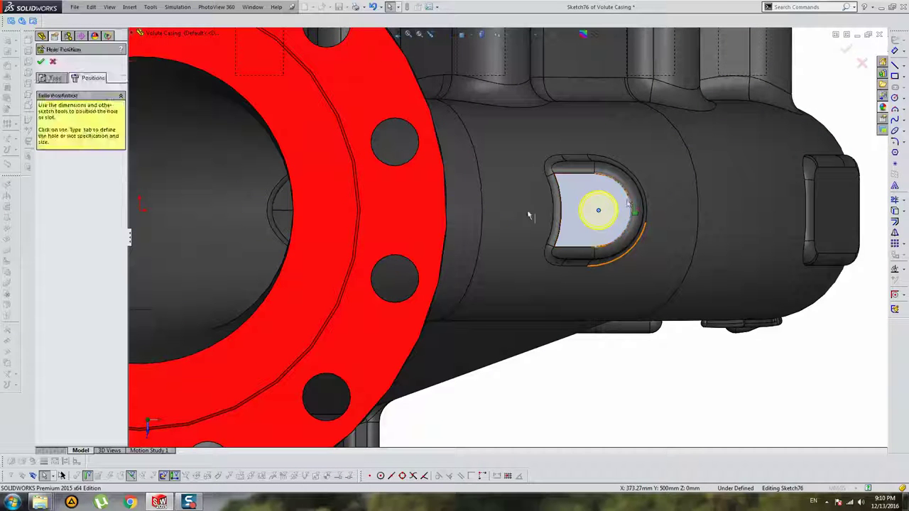
pyautogui.moveTo(701, 230); pyautogui.dragTo(316, 211, button='middle')
pyautogui.scroll(5, 543, 204)
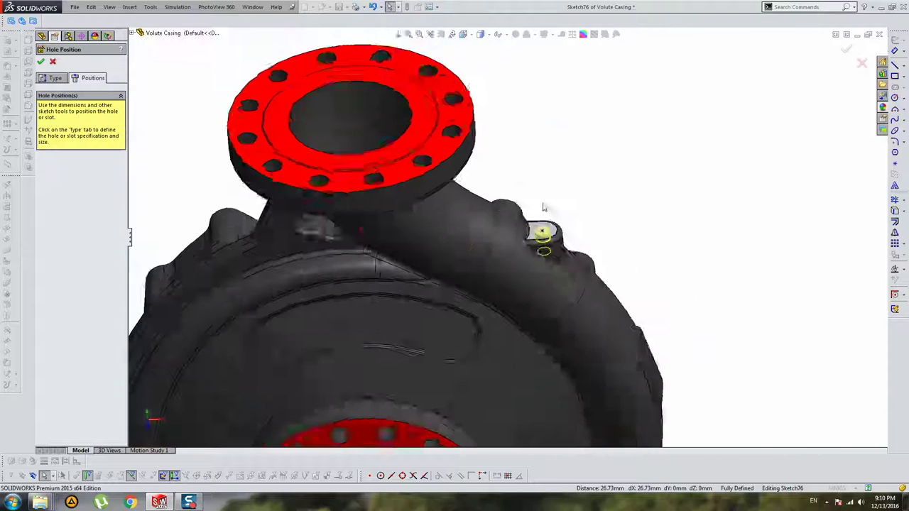
pyautogui.click(50, 78)
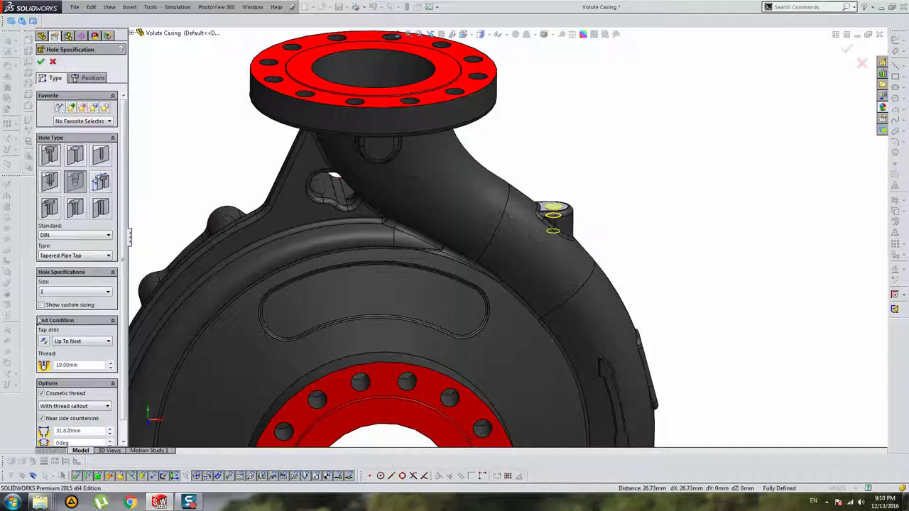
pyautogui.scroll(3, 489, 291)
# Create the tapped hole on the outlet boss and orbit around to inspect it
pyautogui.press('Return')
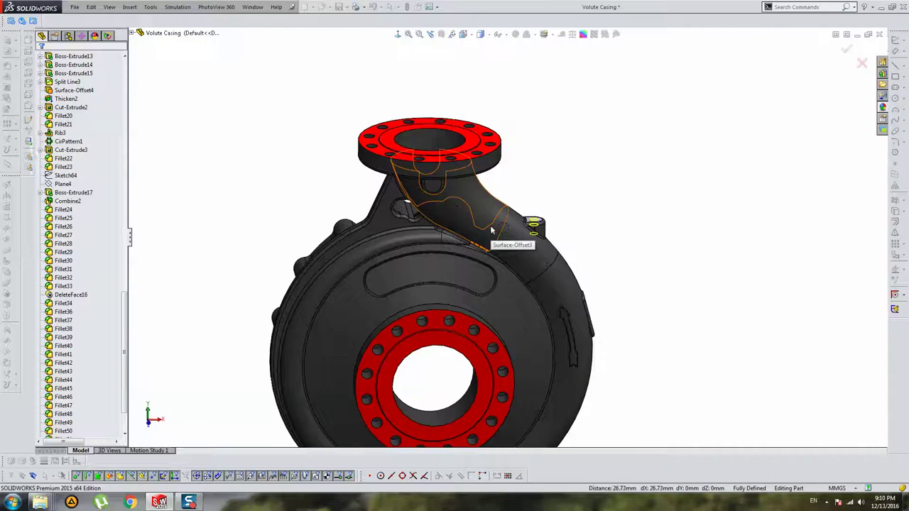
pyautogui.scroll(-2, 497, 241)
pyautogui.scroll(-3, 525, 228)
pyautogui.scroll(-3, 539, 248)
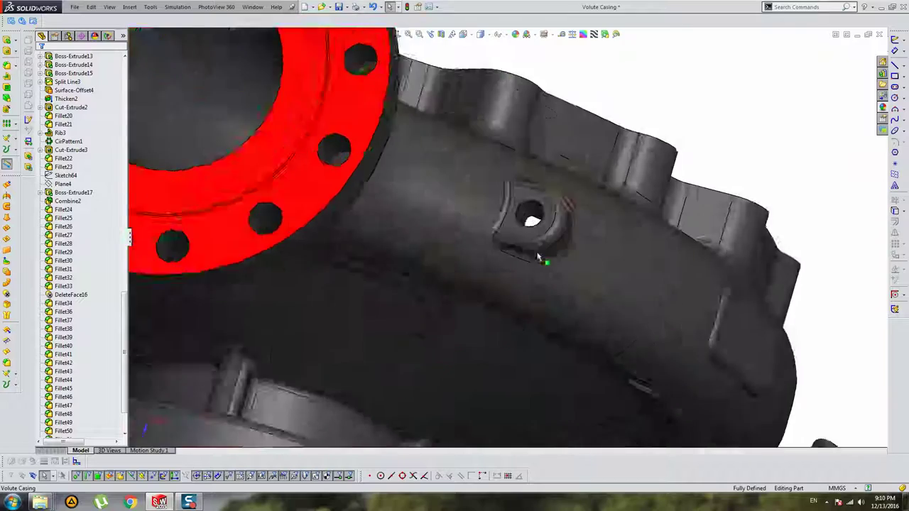
pyautogui.scroll(-3, 514, 267)
pyautogui.moveTo(514, 267)
pyautogui.mouseDown(button='middle')
pyautogui.moveTo(589, 215)
pyautogui.moveTo(518, 281)
pyautogui.moveTo(405, 213)
pyautogui.mouseUp(button='middle')
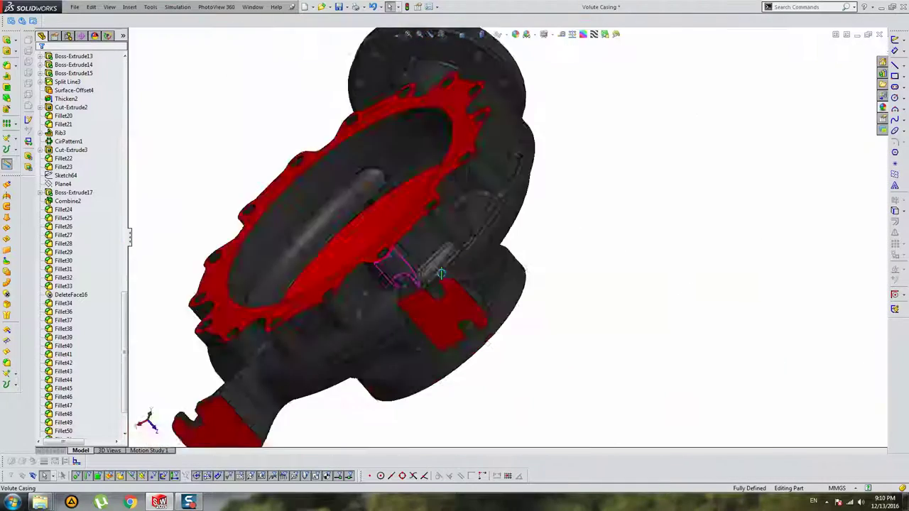
pyautogui.scroll(-5, 263, 183)
pyautogui.moveTo(263, 183)
pyautogui.mouseDown(button='middle')
pyautogui.moveTo(274, 203)
pyautogui.moveTo(338, 237)
pyautogui.mouseUp(button='middle')
pyautogui.scroll(5, 407, 234)
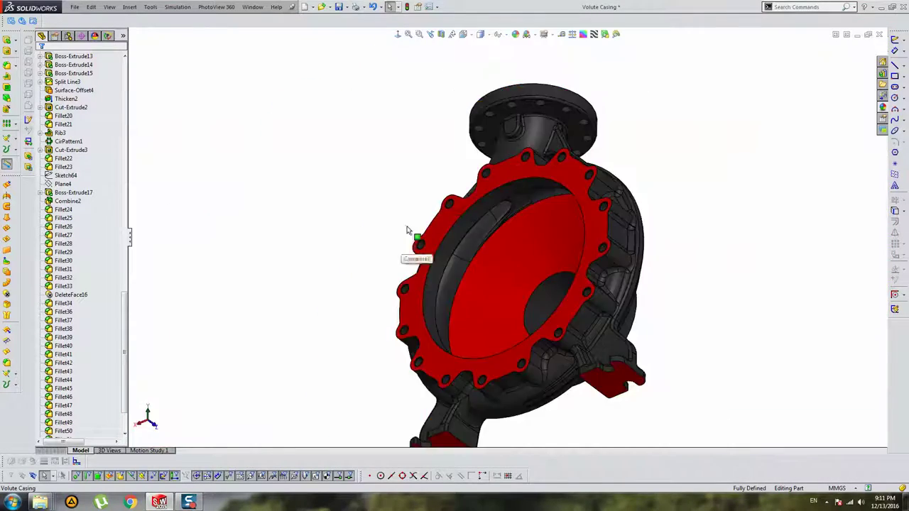
pyautogui.moveTo(408, 234)
pyautogui.mouseDown(button='middle')
pyautogui.moveTo(472, 264)
pyautogui.moveTo(440, 281)
pyautogui.mouseUp(button='middle')
pyautogui.scroll(-3, 473, 264)
pyautogui.scroll(-2, 440, 282)
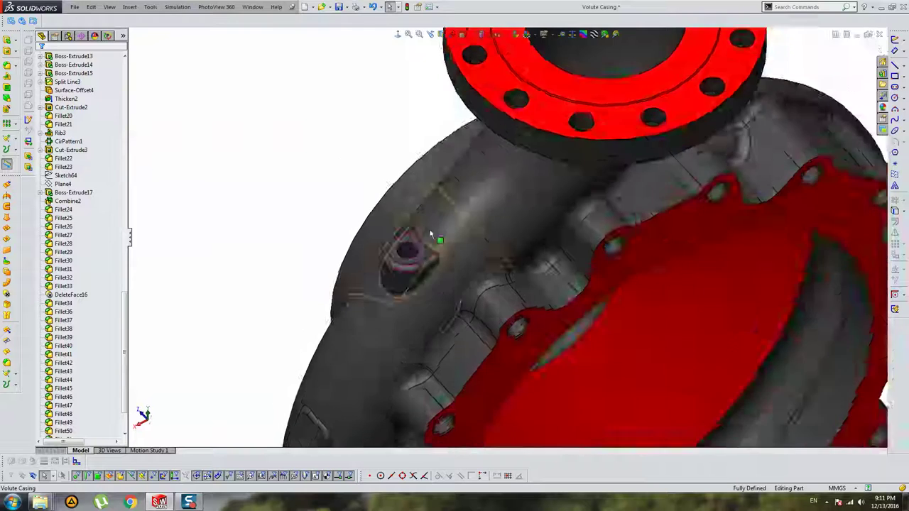
pyautogui.scroll(-5, 418, 259)
# Edit the outlet-boss hole: keep 25 mm thread and add a 35 mm near-side countersink
pyautogui.rightClick(419, 258)
pyautogui.click(430, 177)
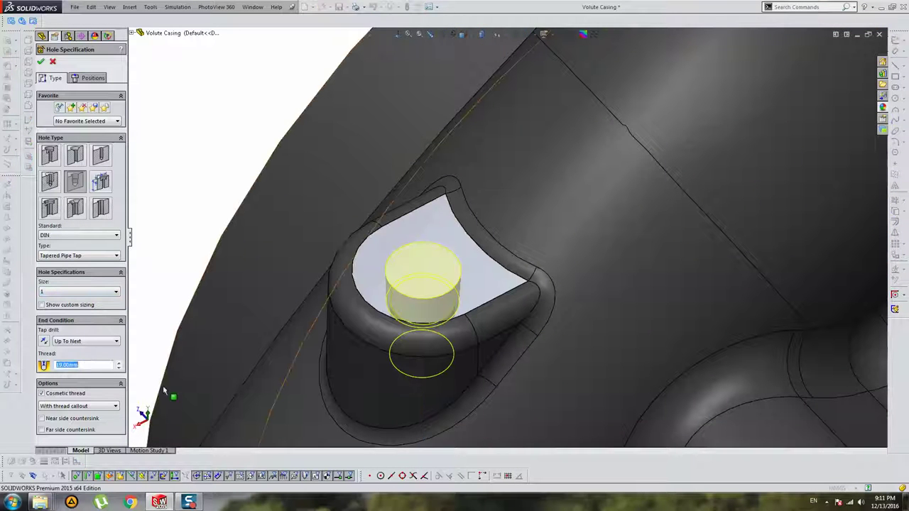
pyautogui.write('25')
pyautogui.press('Return')
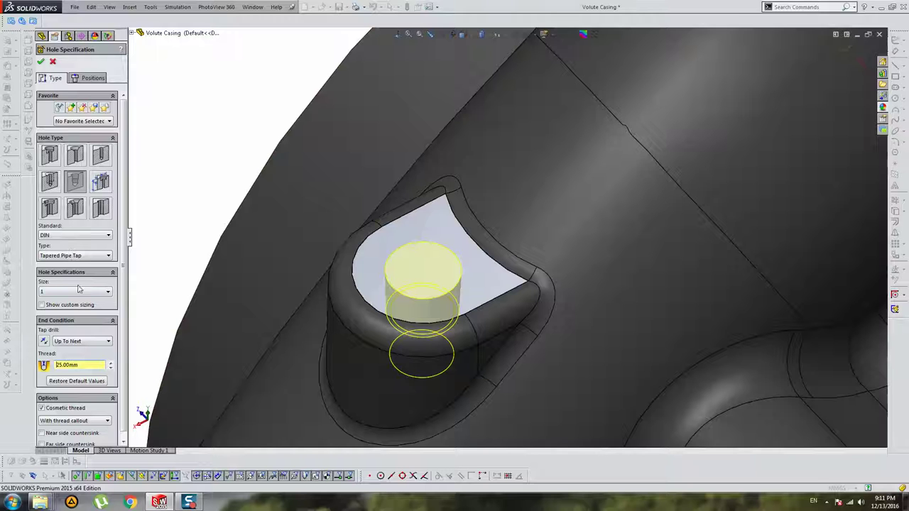
pyautogui.scroll(-1, 80, 408)
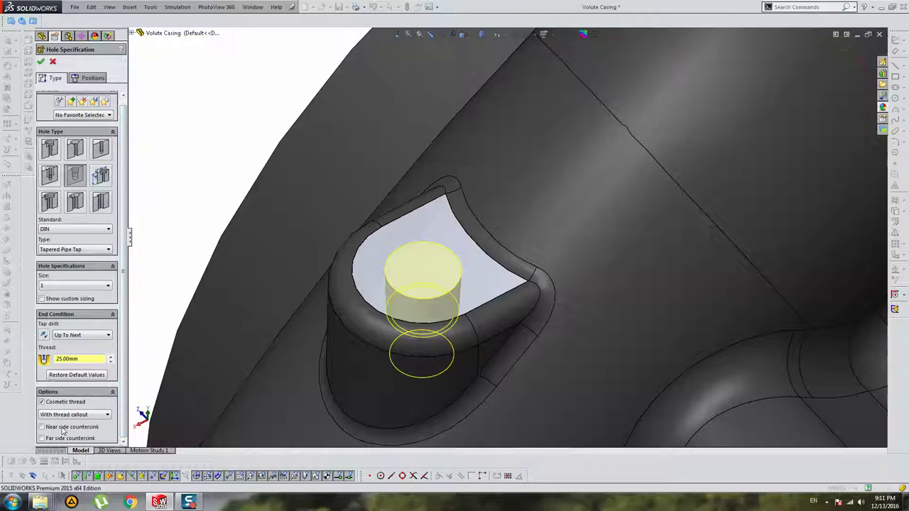
pyautogui.click(62, 429)
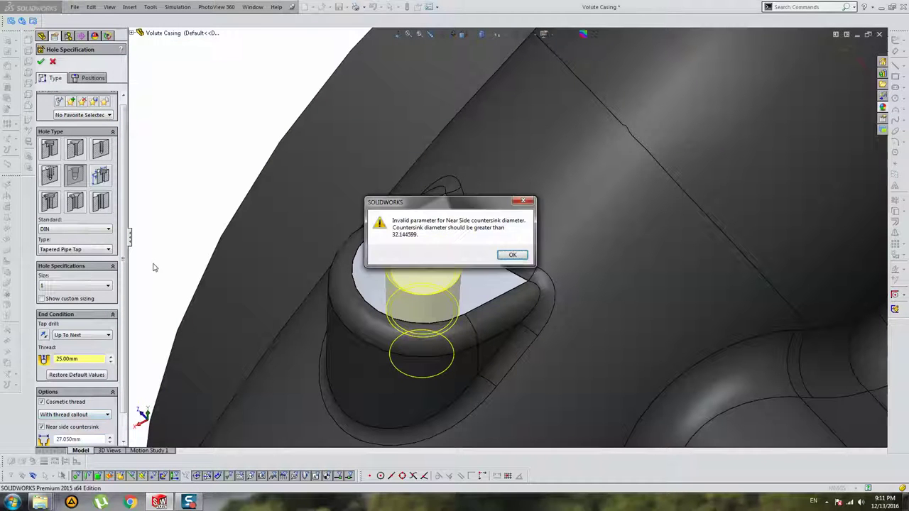
pyautogui.press('Return')
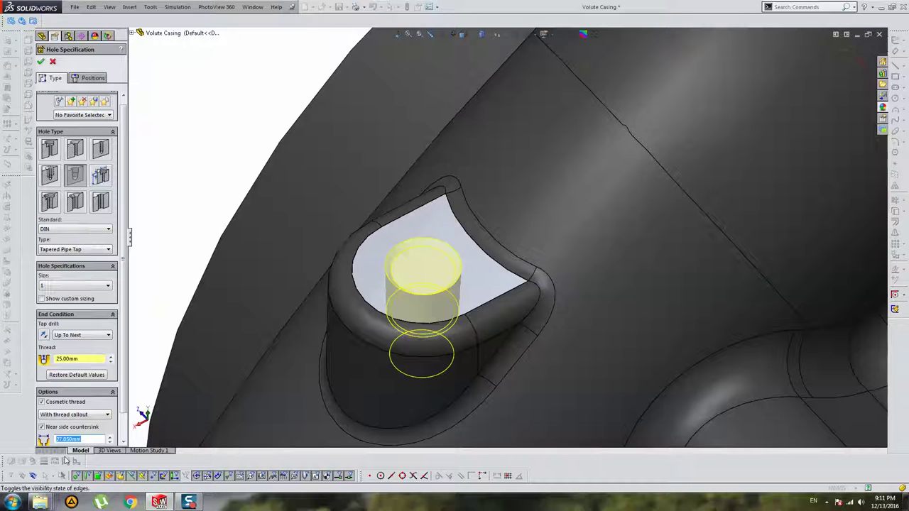
pyautogui.press('Return')
pyautogui.write('32.500')
pyautogui.press('Return')
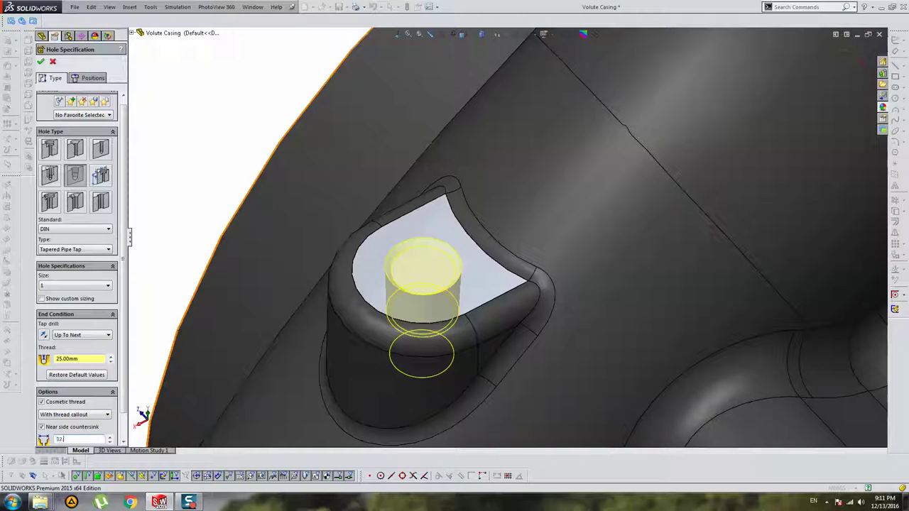
pyautogui.press('Return')
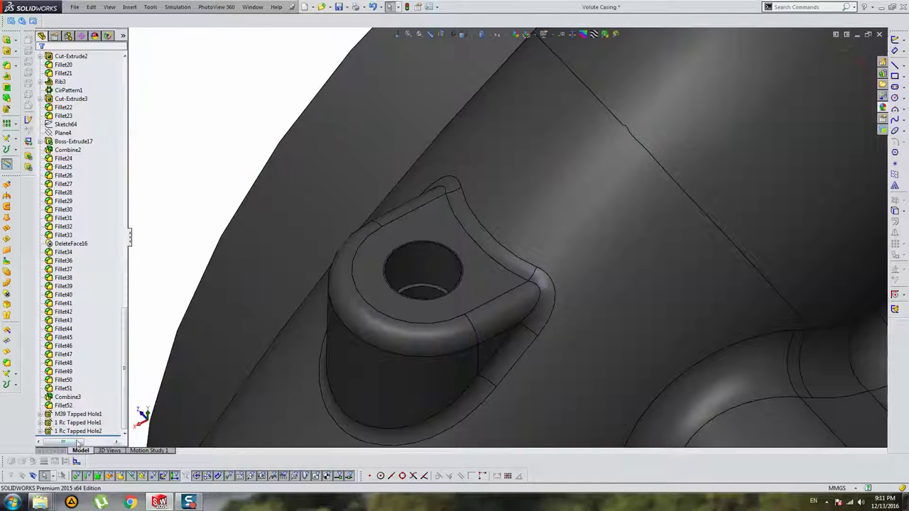
# Reopen 1 Rc Tapped Hole2 to verify the countersink settings and confirm them
pyautogui.click(422, 269)
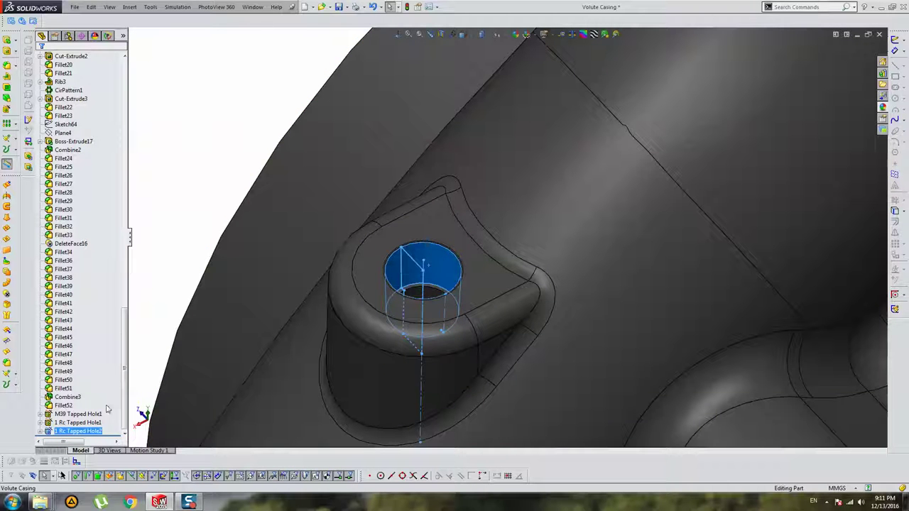
pyautogui.rightClick(80, 431)
pyautogui.click(85, 311)
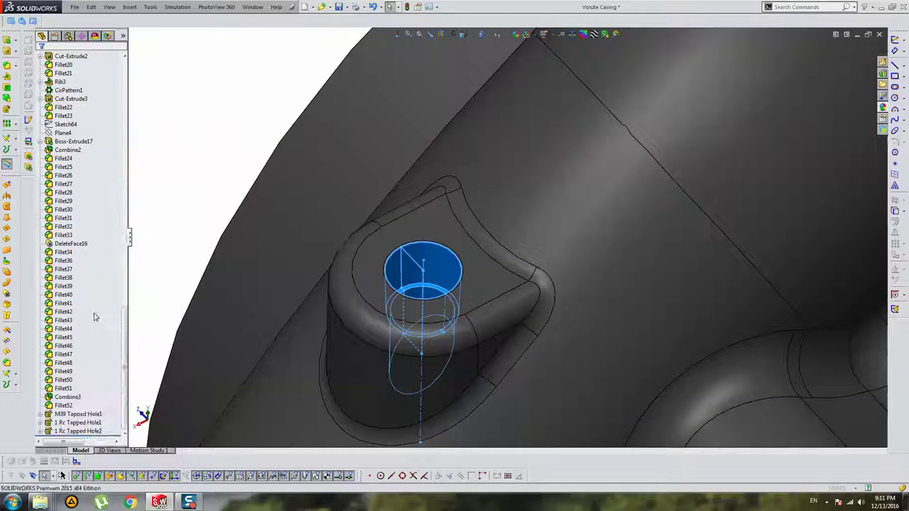
pyautogui.scroll(-1, 125, 336)
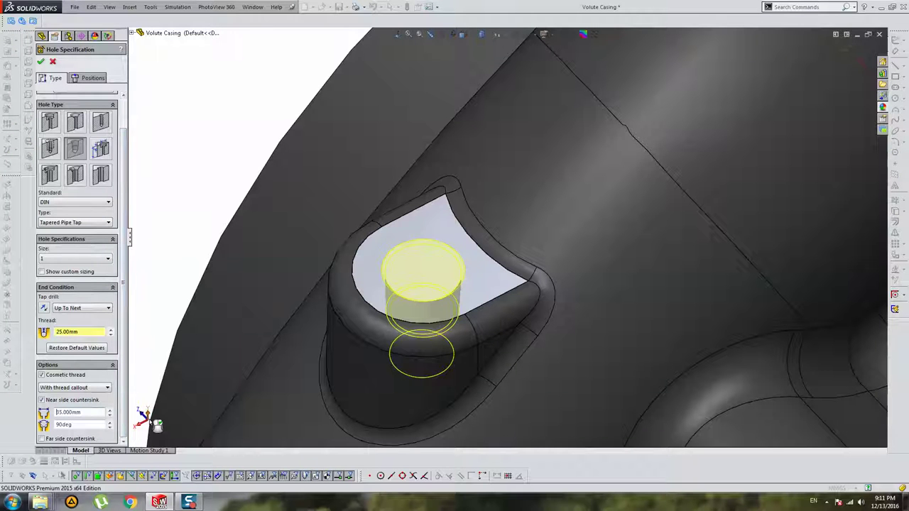
pyautogui.press('Return')
pyautogui.moveTo(433, 313)
pyautogui.mouseDown(button='middle')
pyautogui.moveTo(472, 300)
pyautogui.moveTo(566, 310)
pyautogui.mouseUp(button='middle')
pyautogui.scroll(5, 472, 300)
pyautogui.scroll(3, 401, 343)
pyautogui.scroll(-5, 399, 351)
# Add a 35 mm near-side countersink to 1 Rc Tapped Hole1
pyautogui.scroll(2, 400, 352)
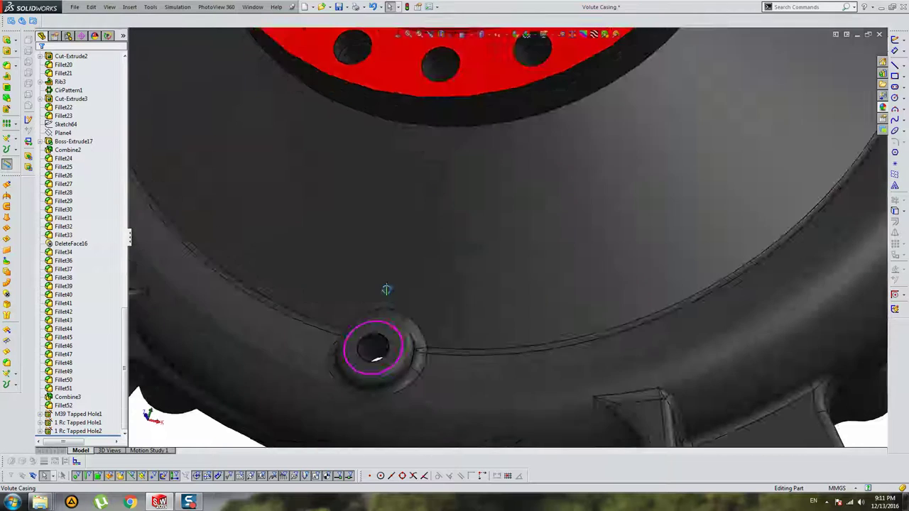
pyautogui.scroll(-5, 389, 349)
pyautogui.rightClick(390, 348)
pyautogui.click(397, 253)
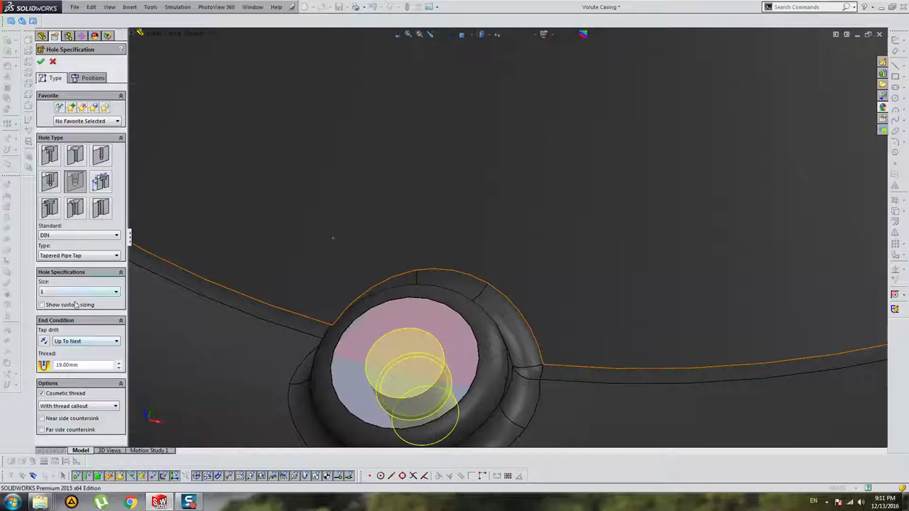
pyautogui.click(85, 419)
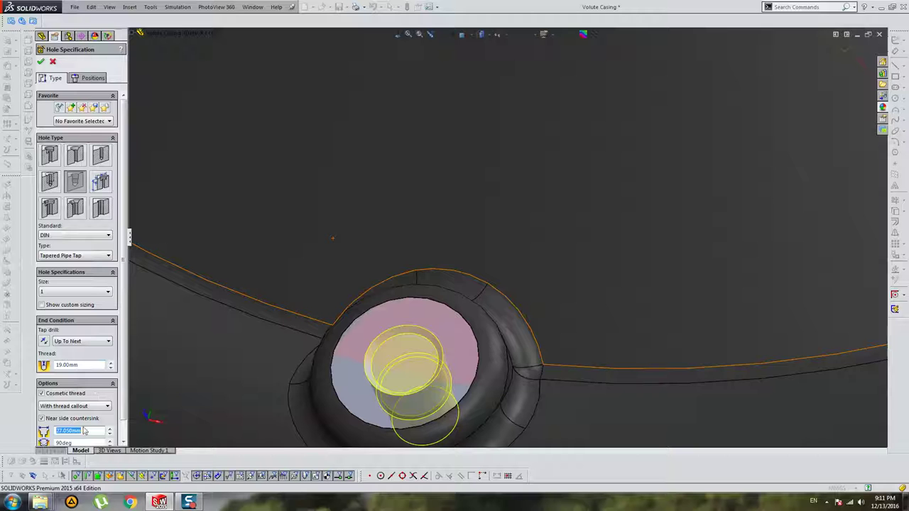
pyautogui.write('35')
pyautogui.press('Return')
pyautogui.write('25')
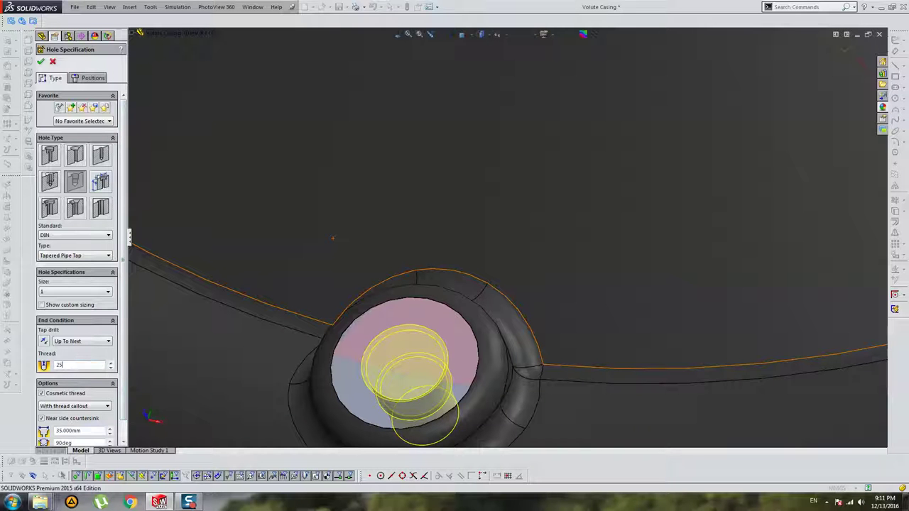
pyautogui.press('Return')
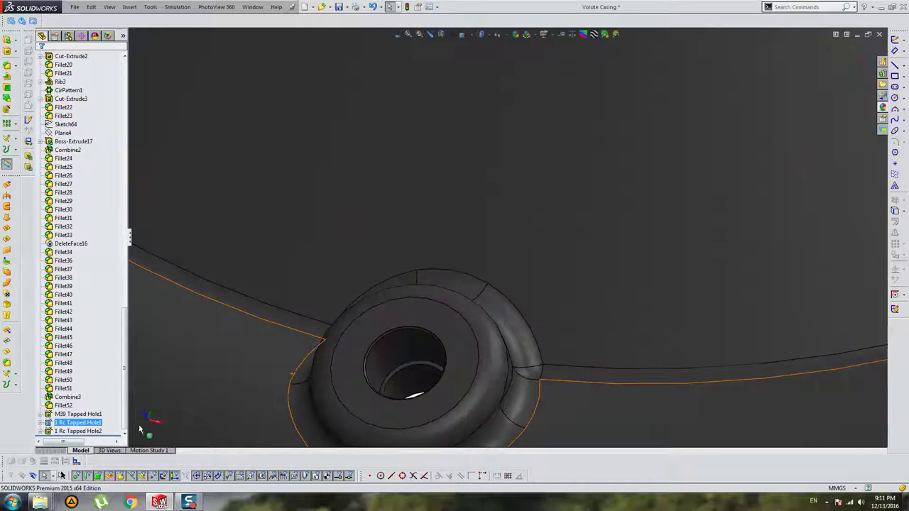
# Reopen 1 Rc Tapped Hole1, correct the countersink diameter to 35 mm, and confirm
pyautogui.rightClick(93, 423)
pyautogui.click(98, 314)
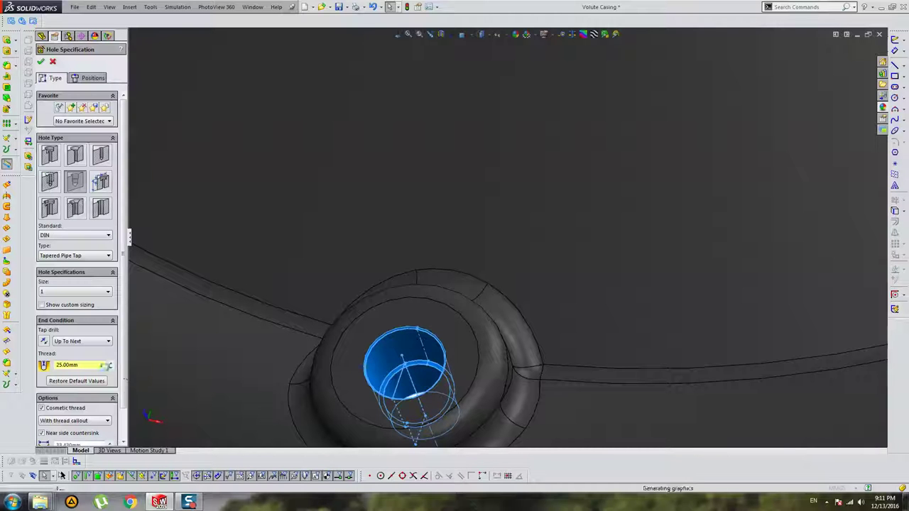
pyautogui.scroll(-2, 88, 408)
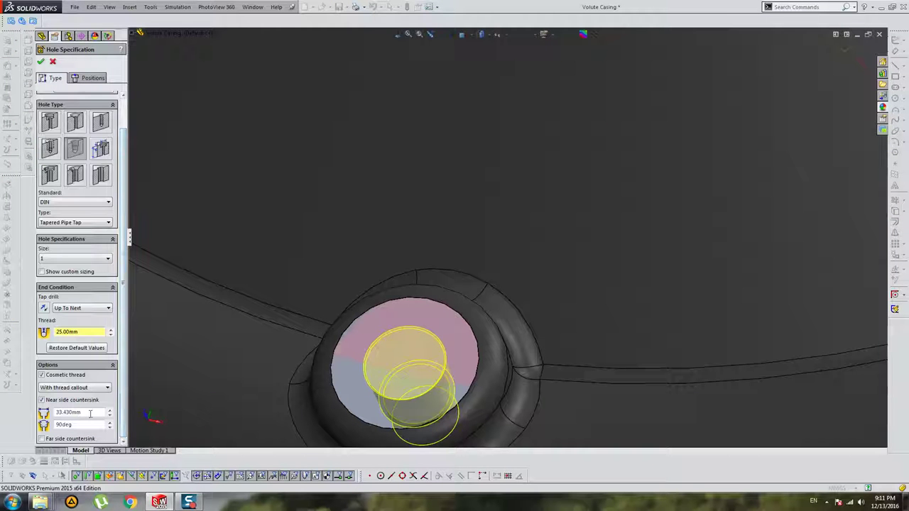
pyautogui.write('35')
pyautogui.press('Return')
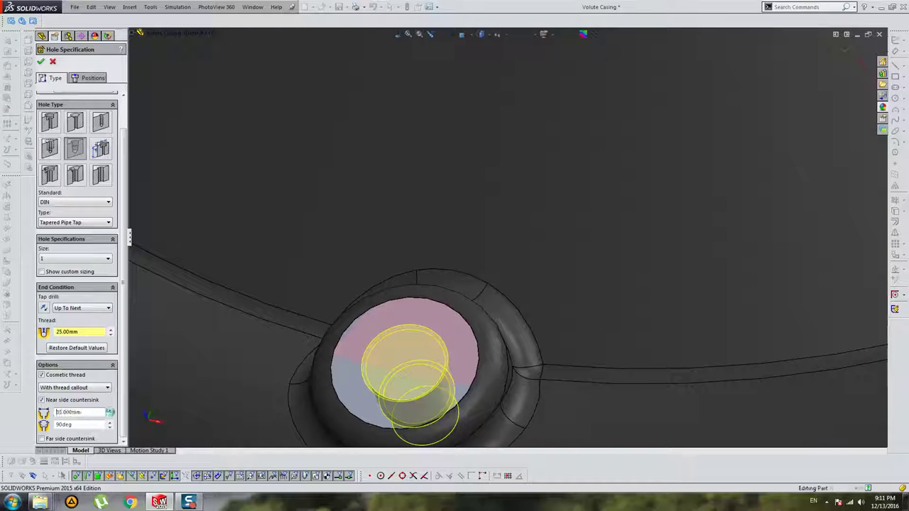
pyautogui.press('Return')
pyautogui.scroll(5, 537, 294)
pyautogui.scroll(5, 538, 297)
# Orbit and zoom the casing to a side view showing the flow arrow
pyautogui.scroll(3, 539, 299)
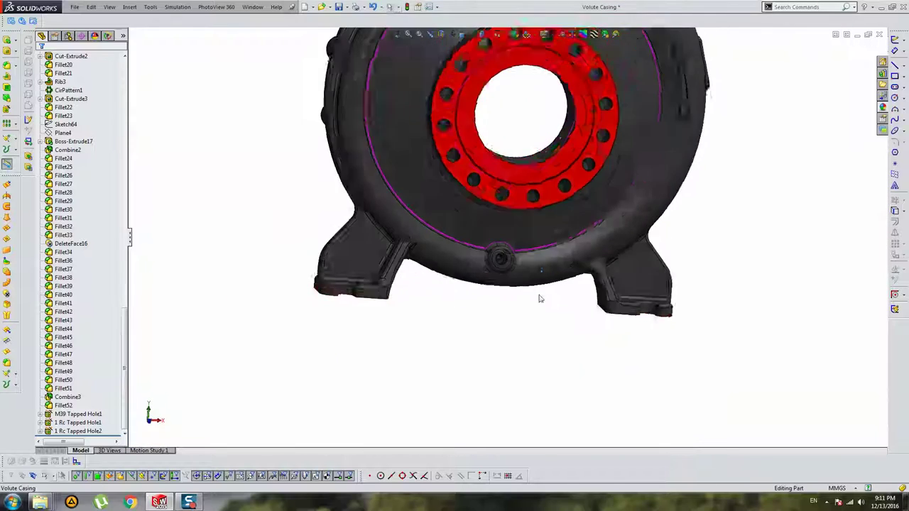
pyautogui.scroll(3, 541, 234)
pyautogui.scroll(-5, 529, 148)
pyautogui.scroll(-2, 558, 138)
pyautogui.scroll(-2, 468, 116)
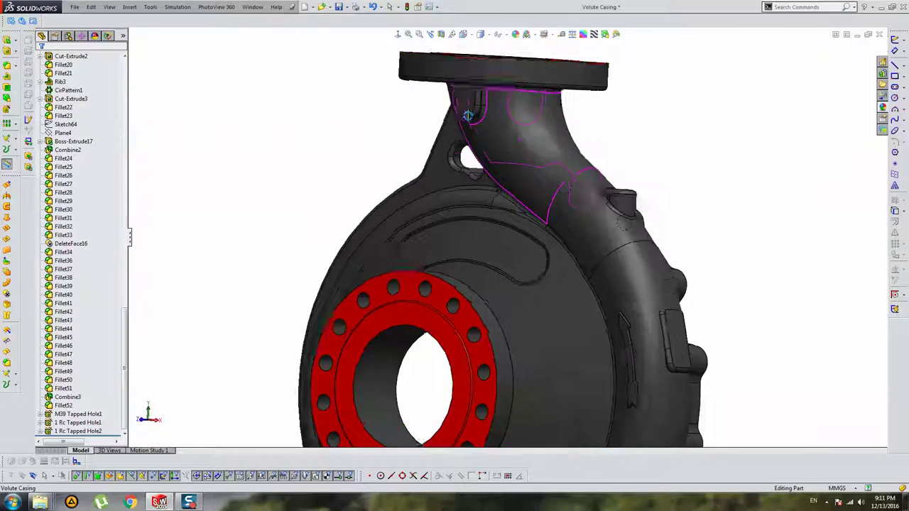
pyautogui.moveTo(468, 115)
pyautogui.mouseDown(button='middle')
pyautogui.moveTo(464, 299)
pyautogui.moveTo(511, 152)
pyautogui.mouseUp(button='middle')
pyautogui.scroll(-5, 530, 186)
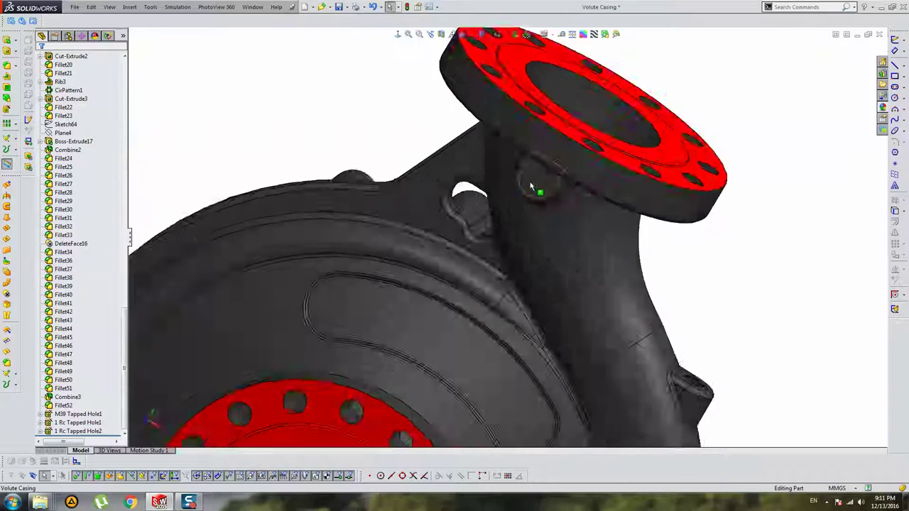
pyautogui.click(530, 186)
pyautogui.moveTo(533, 186)
pyautogui.mouseDown(button='middle')
pyautogui.moveTo(602, 230)
pyautogui.moveTo(386, 179)
pyautogui.moveTo(480, 213)
pyautogui.moveTo(391, 227)
pyautogui.moveTo(532, 203)
pyautogui.moveTo(554, 319)
pyautogui.moveTo(532, 211)
pyautogui.mouseUp(button='middle')
pyautogui.scroll(3, 554, 319)
pyautogui.press('Escape')
pyautogui.moveTo(482, 318)
pyautogui.mouseDown(button='middle')
pyautogui.moveTo(489, 272)
pyautogui.moveTo(575, 270)
pyautogui.moveTo(638, 319)
pyautogui.mouseUp(button='middle')
pyautogui.scroll(-3, 488, 271)
pyautogui.scroll(3, 575, 270)
pyautogui.scroll(-2, 575, 270)
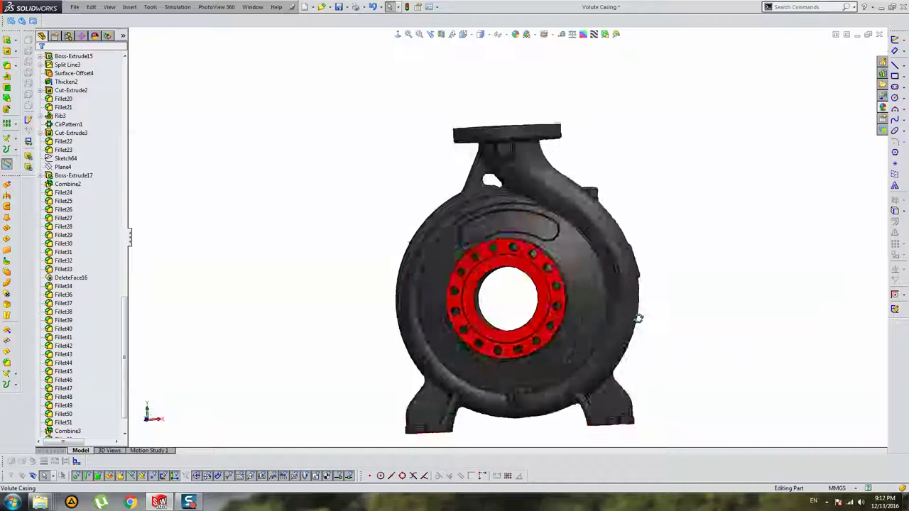
pyautogui.scroll(-3, 638, 319)
pyautogui.scroll(-3, 635, 263)
pyautogui.scroll(-2, 391, 183)
pyautogui.scroll(-2, 360, 205)
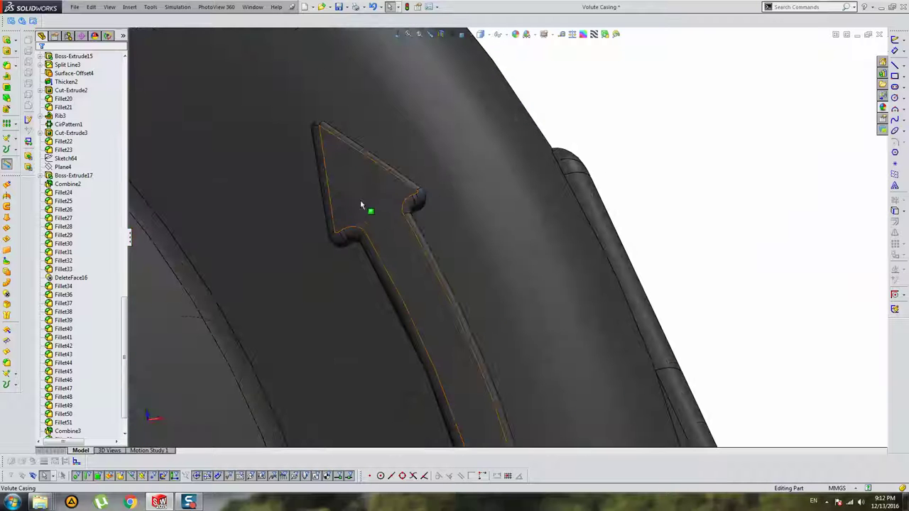
# Select the flow arrow with its tangent faces and give it a dark red appearance
pyautogui.click(360, 205)
pyautogui.rightClick(362, 201)
pyautogui.click(378, 235)
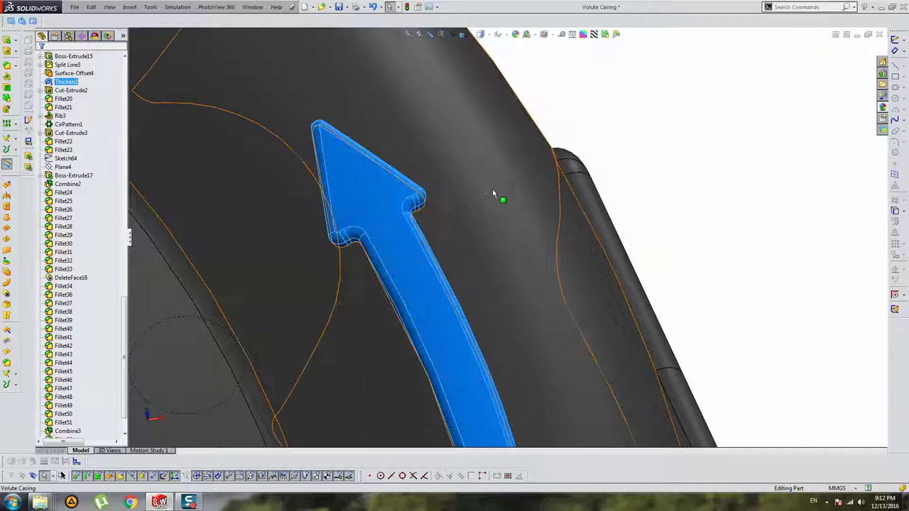
pyautogui.scroll(3, 493, 193)
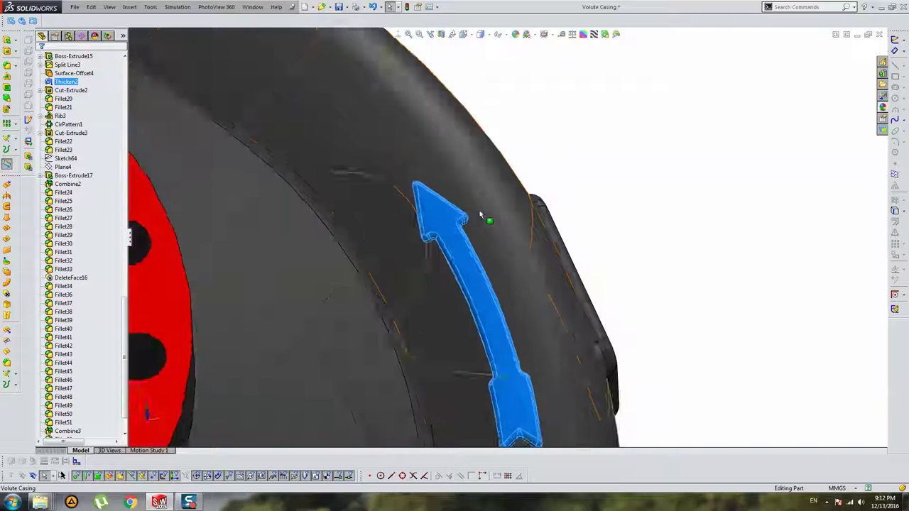
pyautogui.click(268, 276)
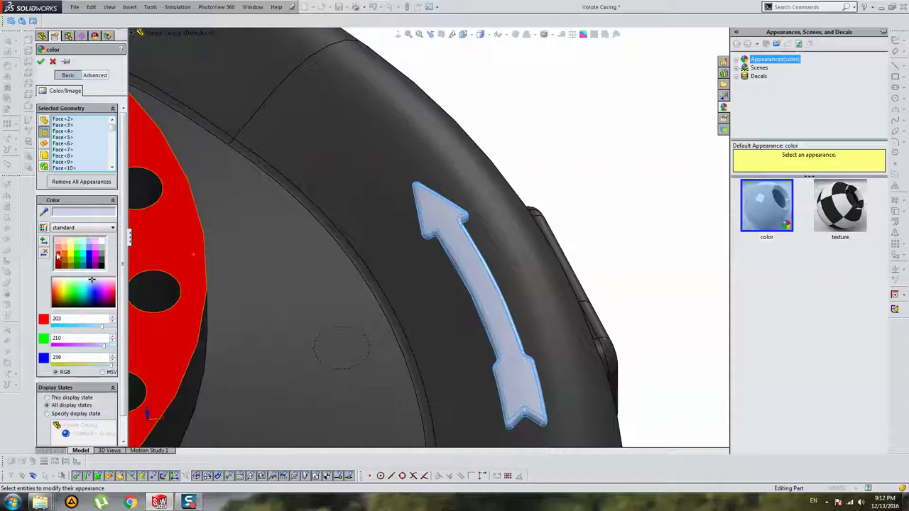
pyautogui.click(59, 253)
pyautogui.click(60, 263)
pyautogui.moveTo(355, 284); pyautogui.dragTo(395, 314, button='middle')
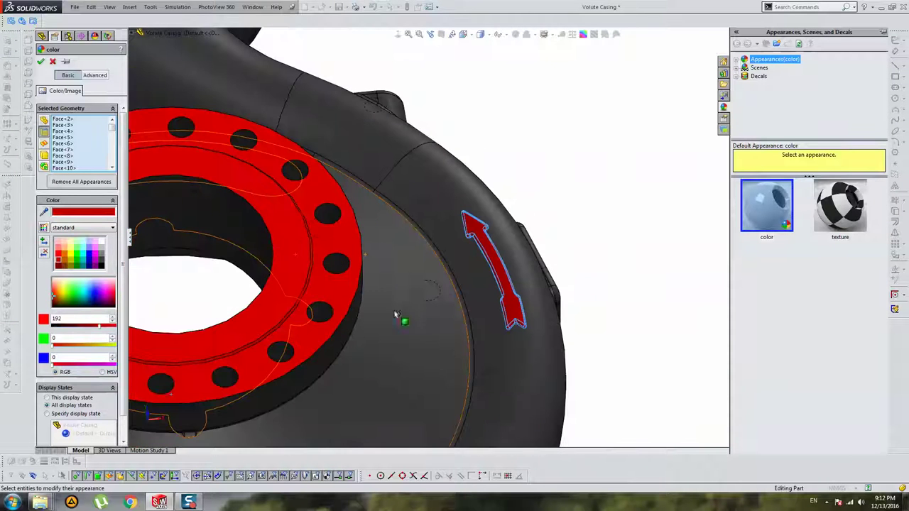
pyautogui.press('Return')
pyautogui.scroll(-3, 406, 304)
pyautogui.scroll(-3, 406, 304)
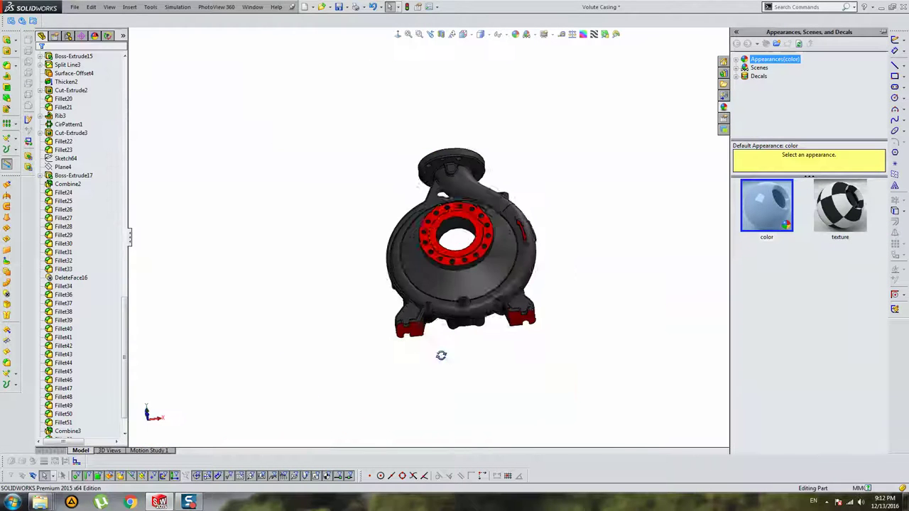
pyautogui.moveTo(440, 355)
pyautogui.mouseDown(button='middle')
pyautogui.moveTo(580, 224)
pyautogui.moveTo(409, 155)
pyautogui.moveTo(271, 231)
pyautogui.moveTo(351, 249)
pyautogui.mouseUp(button='middle')
# Change the pad's 90 mm width to 100 and its 160 mm height to 200
pyautogui.scroll(5, 416, 261)
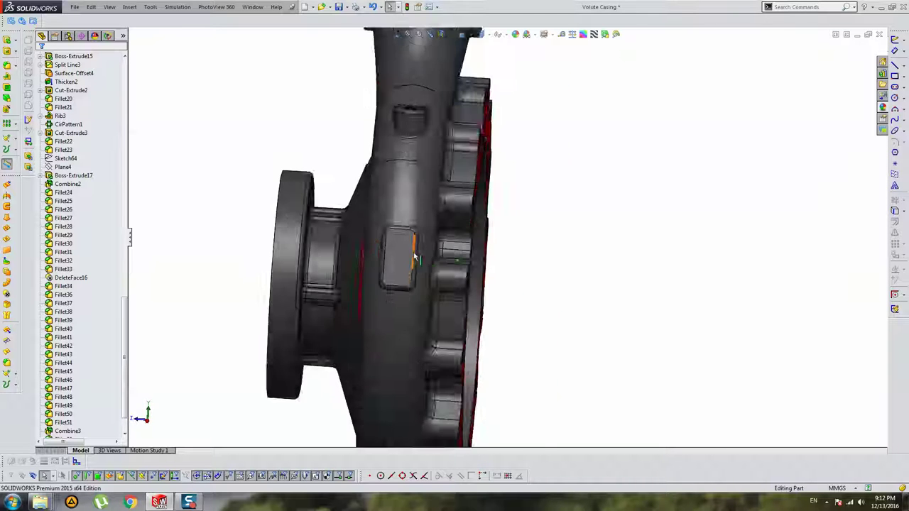
pyautogui.scroll(3, 406, 250)
pyautogui.click(406, 250)
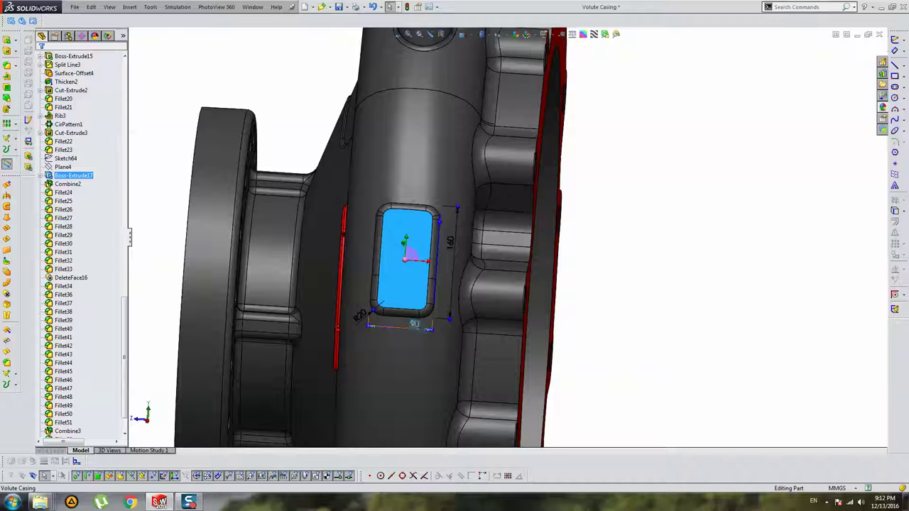
pyautogui.doubleClick(415, 325)
pyautogui.write('10')
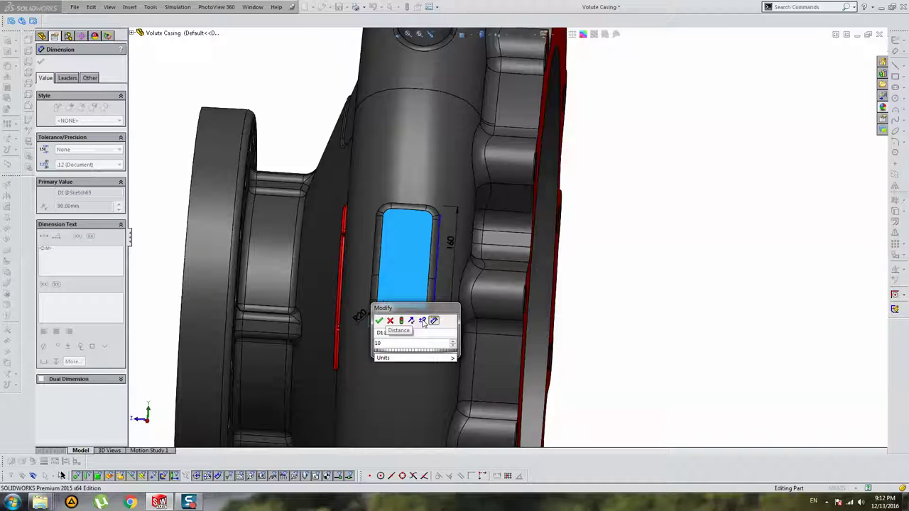
pyautogui.write('0')
pyautogui.press('Return')
pyautogui.press('Escape')
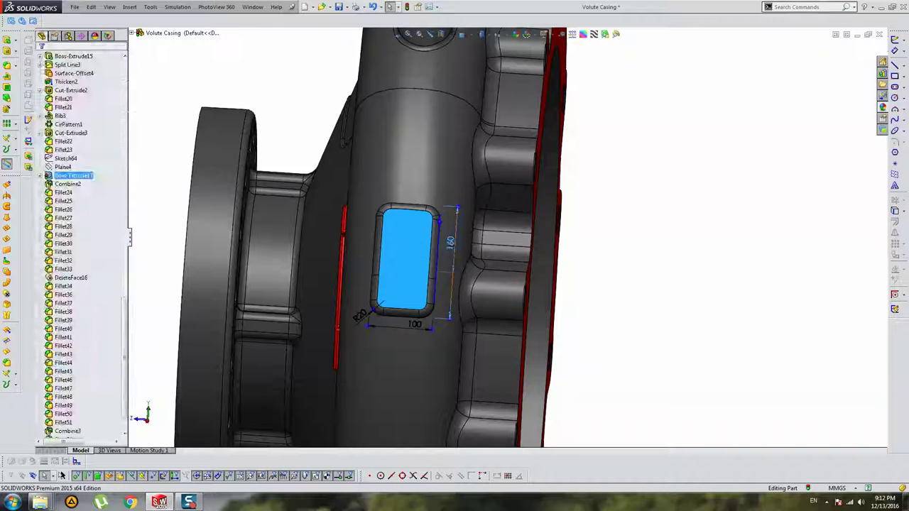
pyautogui.doubleClick(450, 242)
pyautogui.write('200')
pyautogui.press('Return')
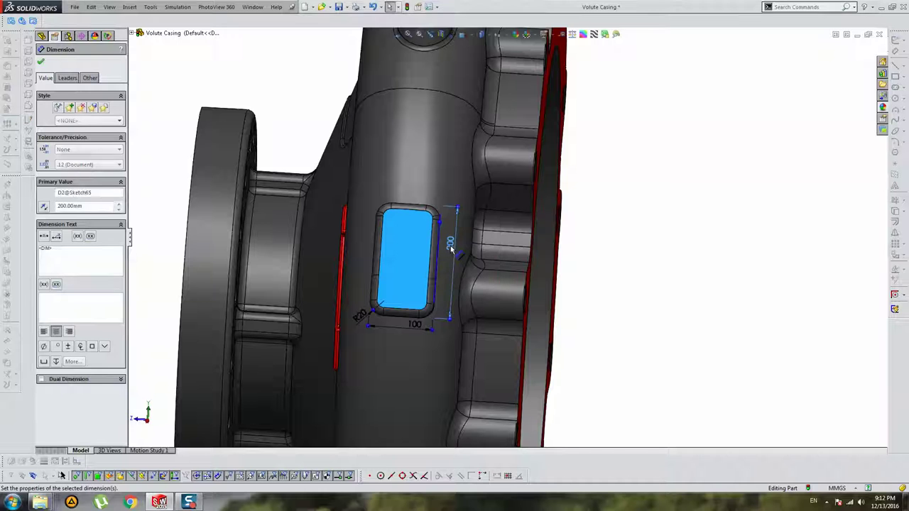
pyautogui.press('Escape')
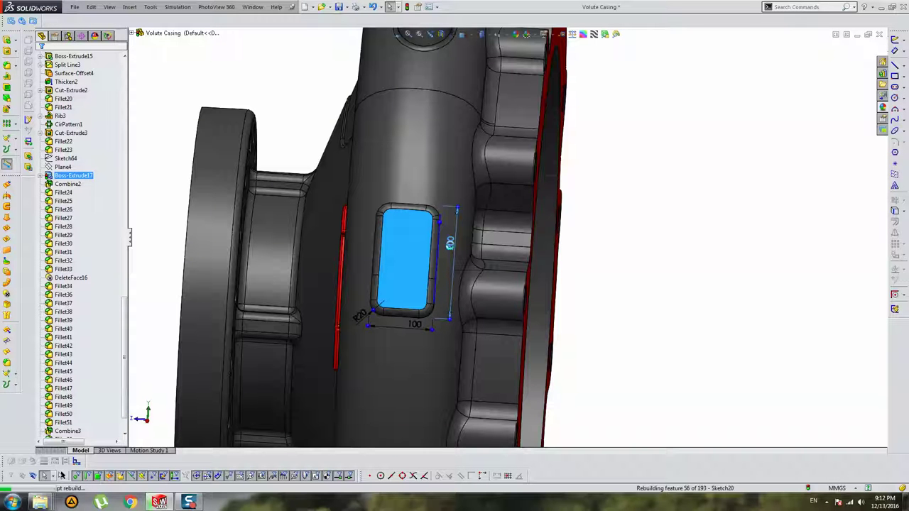
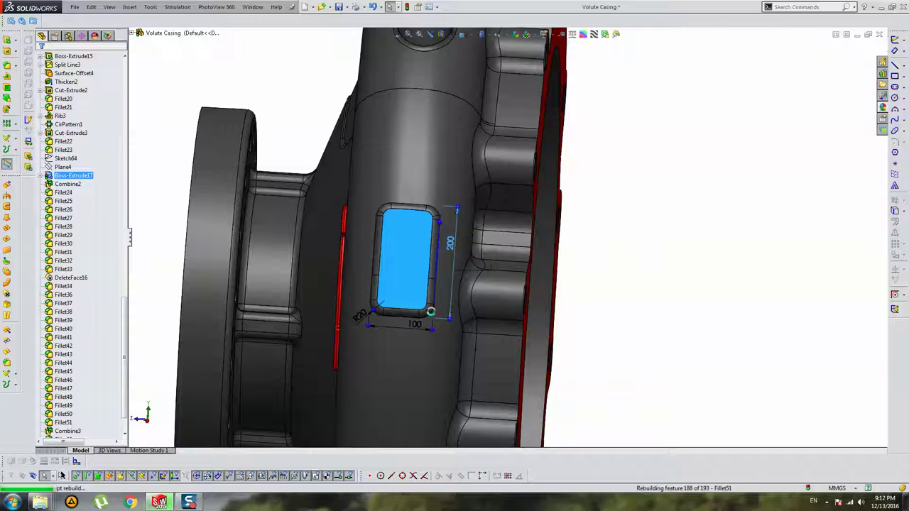
# Change the pad's 100 mm width dimension to 140 mm and rebuild the model
pyautogui.click(406, 258)
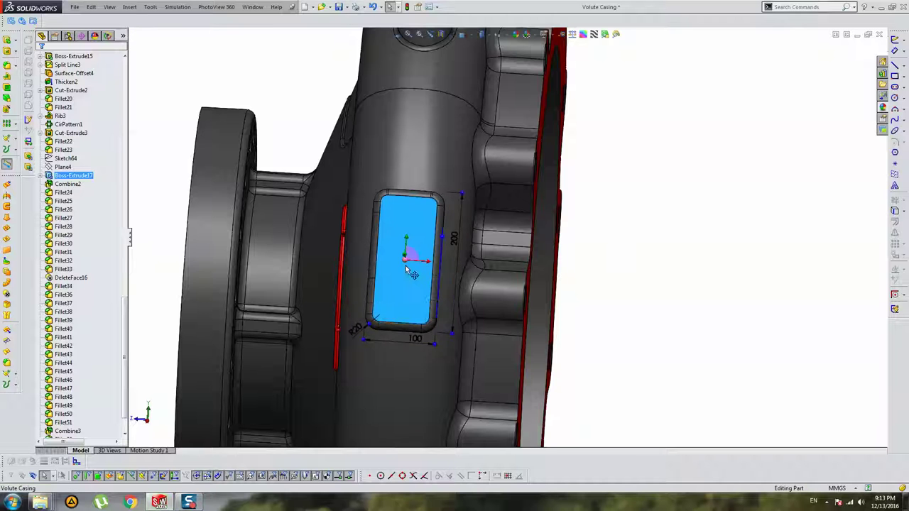
pyautogui.doubleClick(415, 338)
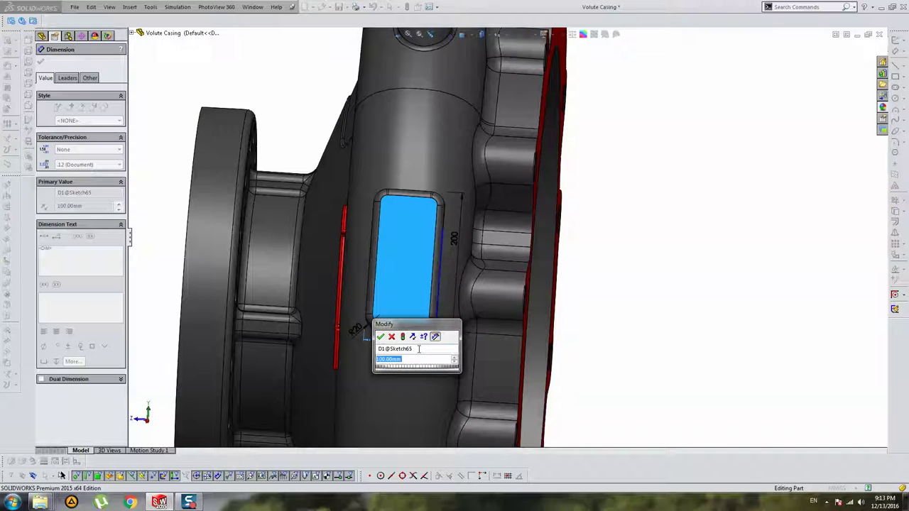
pyautogui.write('140')
pyautogui.press('Return')
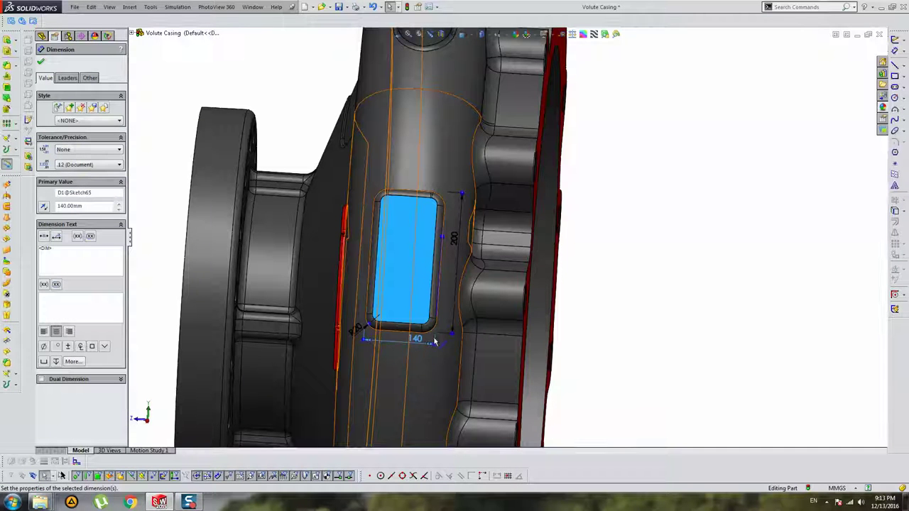
pyautogui.press('Escape')
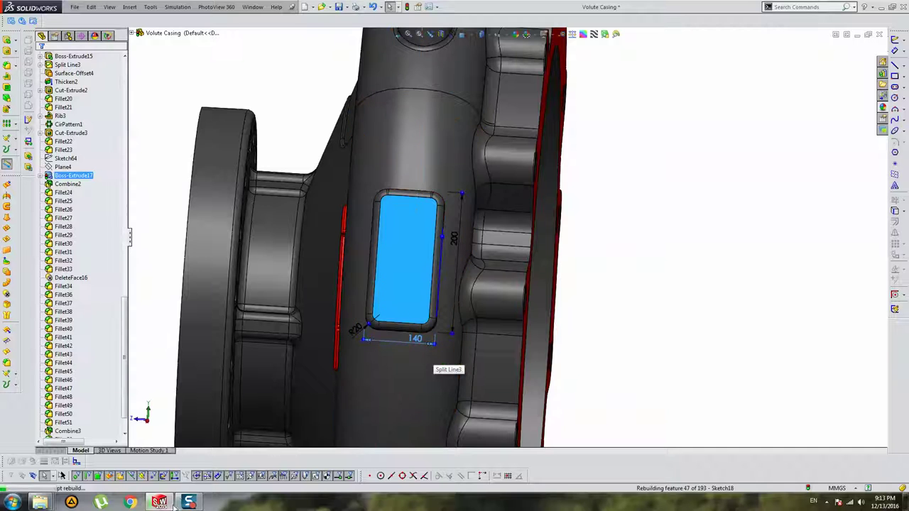
# Orbit and zoom around the casing to inspect the resized pad and flanges
pyautogui.moveTo(495, 292)
pyautogui.mouseDown(button='middle')
pyautogui.moveTo(560, 279)
pyautogui.moveTo(402, 231)
pyautogui.mouseUp(button='middle')
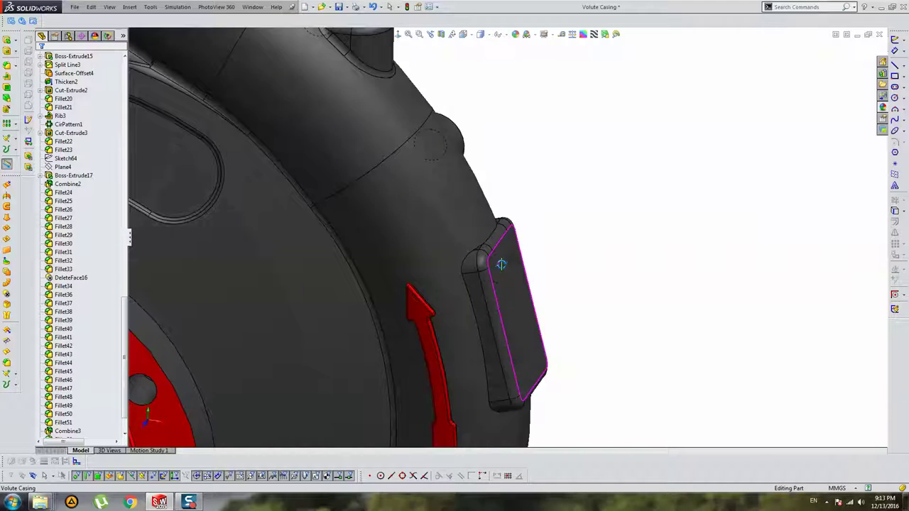
pyautogui.moveTo(494, 286); pyautogui.dragTo(550, 162, button='middle')
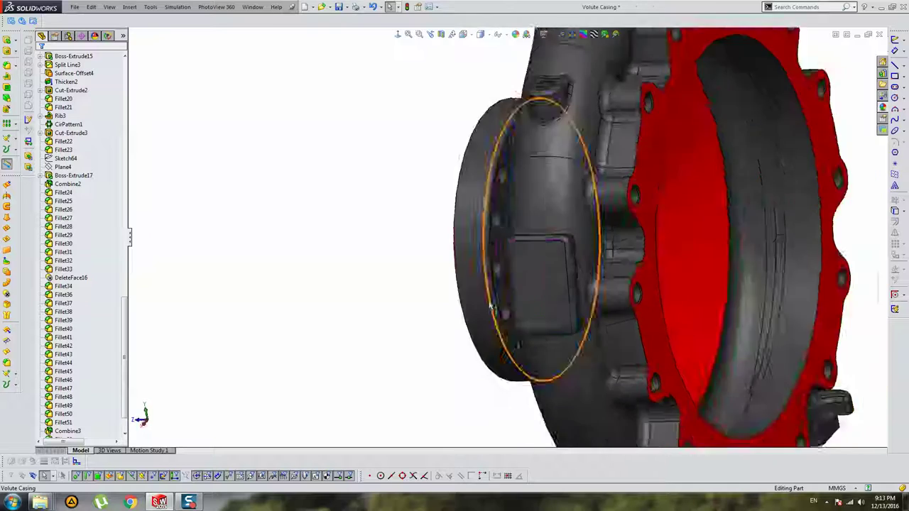
pyautogui.scroll(-5, 550, 163)
pyautogui.moveTo(523, 130); pyautogui.dragTo(450, 197, button='middle')
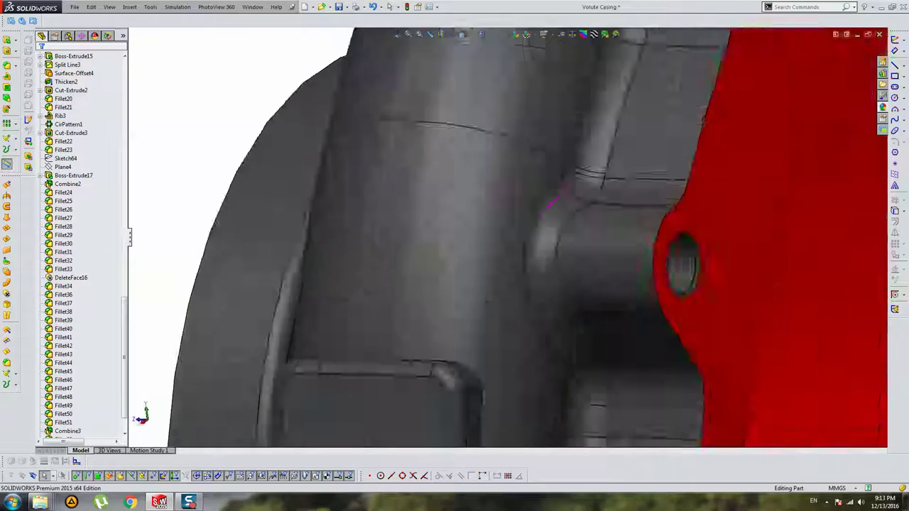
pyautogui.scroll(5, 587, 229)
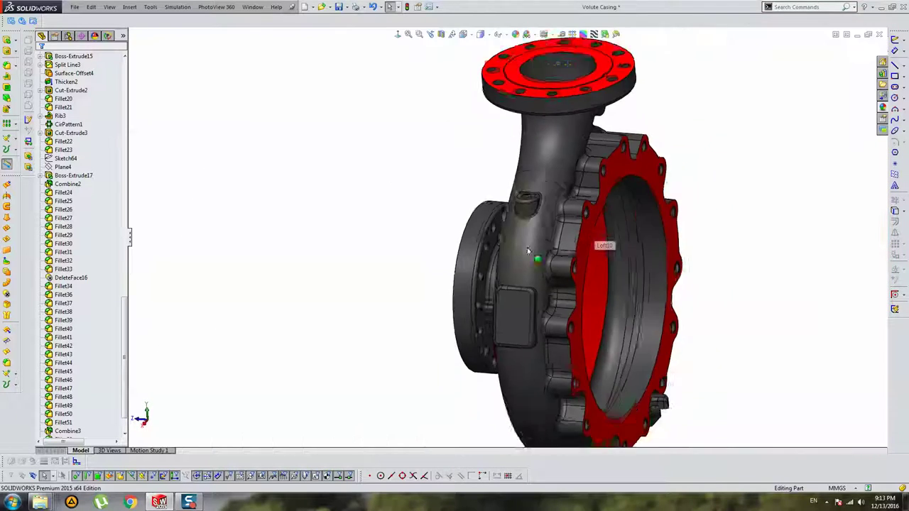
# Cut the casing open with a section view and orbit to inspect the interior
pyautogui.moveTo(586, 229)
pyautogui.mouseDown(button='middle')
pyautogui.moveTo(527, 247)
pyautogui.moveTo(580, 240)
pyautogui.moveTo(687, 292)
pyautogui.moveTo(743, 292)
pyautogui.moveTo(602, 286)
pyautogui.moveTo(693, 239)
pyautogui.moveTo(684, 171)
pyautogui.moveTo(706, 247)
pyautogui.moveTo(682, 234)
pyautogui.mouseUp(button='middle')
pyautogui.scroll(-5, 526, 247)
pyautogui.scroll(5, 544, 254)
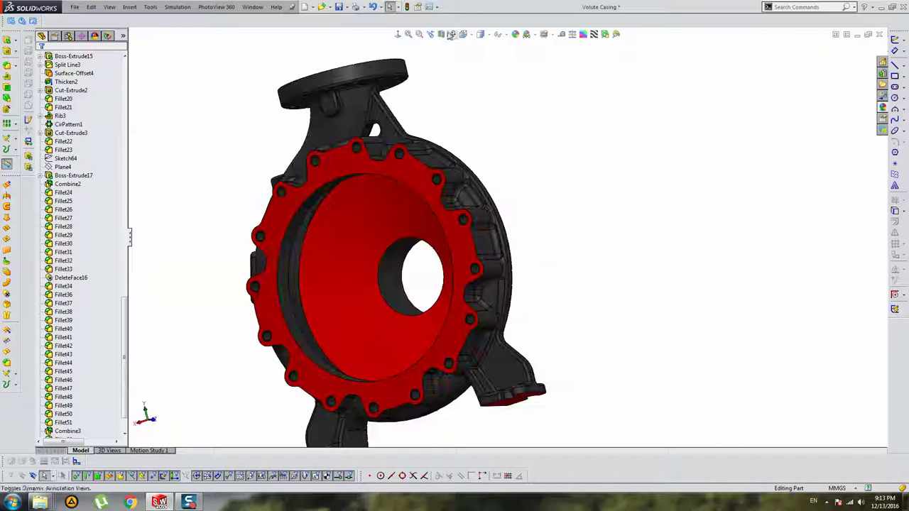
pyautogui.click(429, 33)
pyautogui.press('Return')
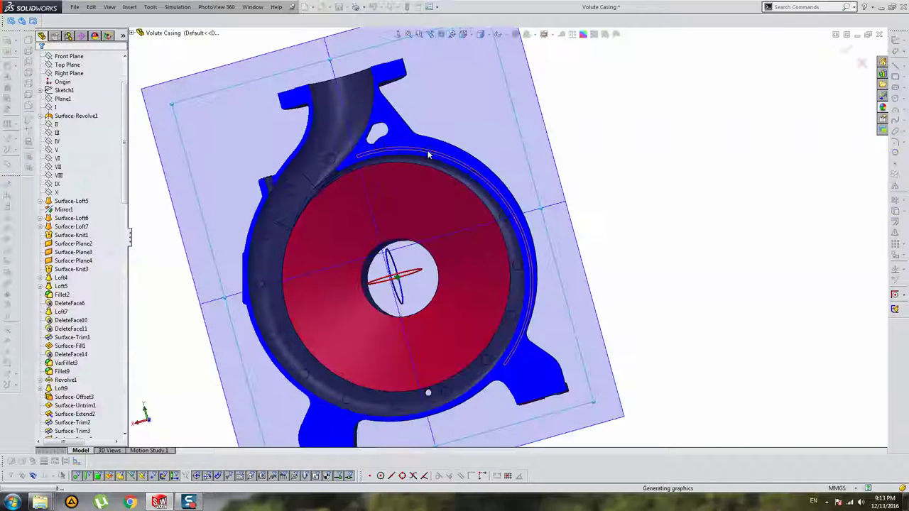
pyautogui.moveTo(466, 203)
pyautogui.mouseDown(button='middle')
pyautogui.moveTo(568, 189)
pyautogui.moveTo(480, 120)
pyautogui.mouseUp(button='middle')
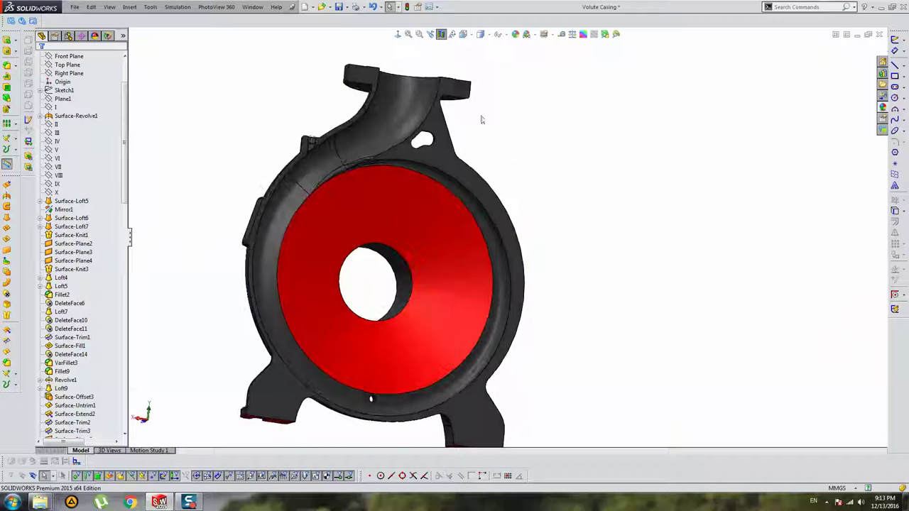
# Switch the model's display style and orbit the casing through several angles
pyautogui.click(489, 38)
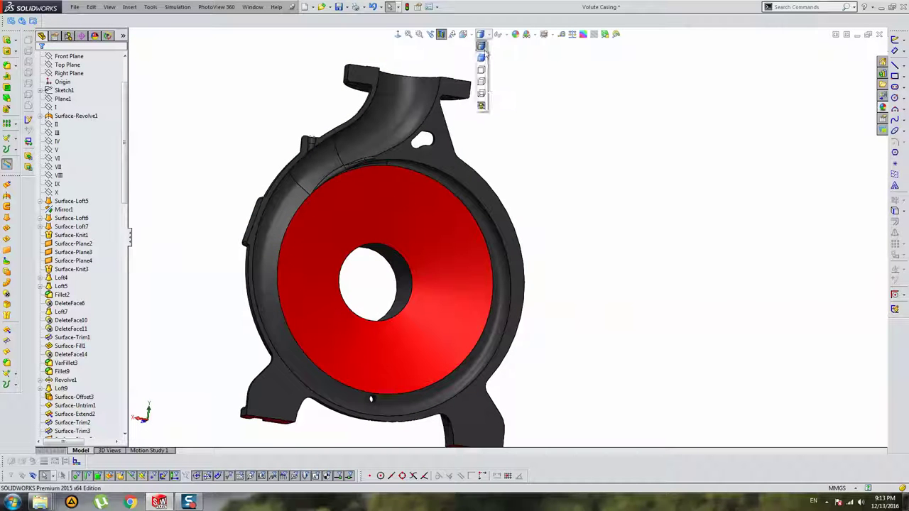
pyautogui.click(481, 55)
pyautogui.scroll(-3, 385, 205)
pyautogui.scroll(-2, 390, 174)
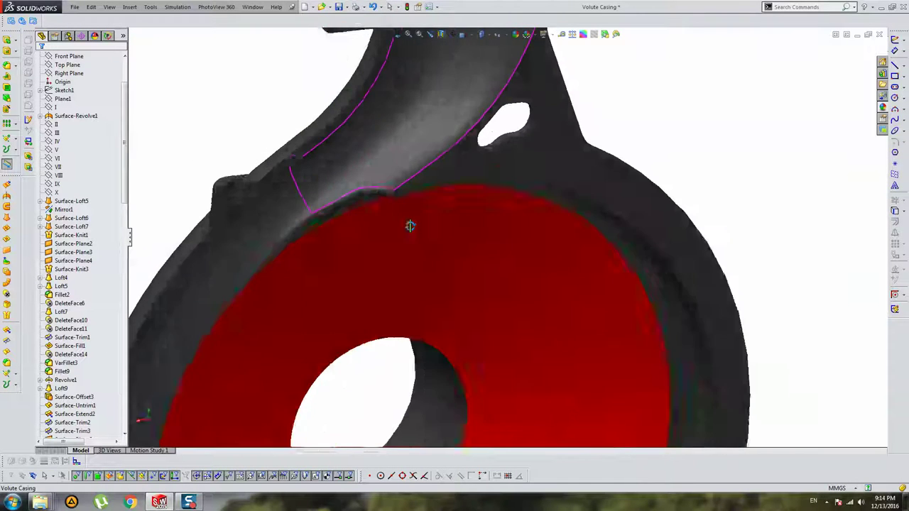
pyautogui.moveTo(390, 173); pyautogui.dragTo(406, 270, button='middle')
pyautogui.scroll(2, 546, 167)
pyautogui.scroll(2, 546, 167)
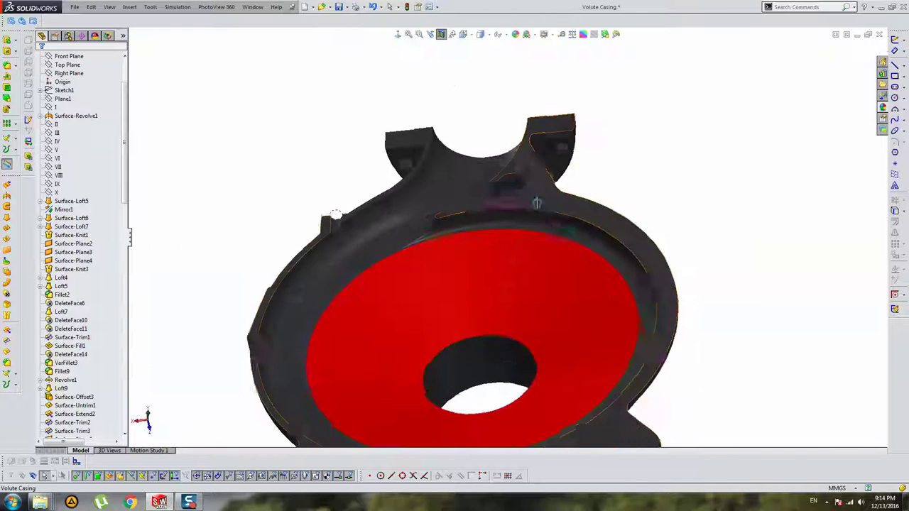
# Orbit and zoom the casing toward a front-on view, then round to its back
pyautogui.moveTo(535, 203); pyautogui.dragTo(539, 301, button='middle')
pyautogui.scroll(2, 535, 312)
pyautogui.scroll(1, 536, 258)
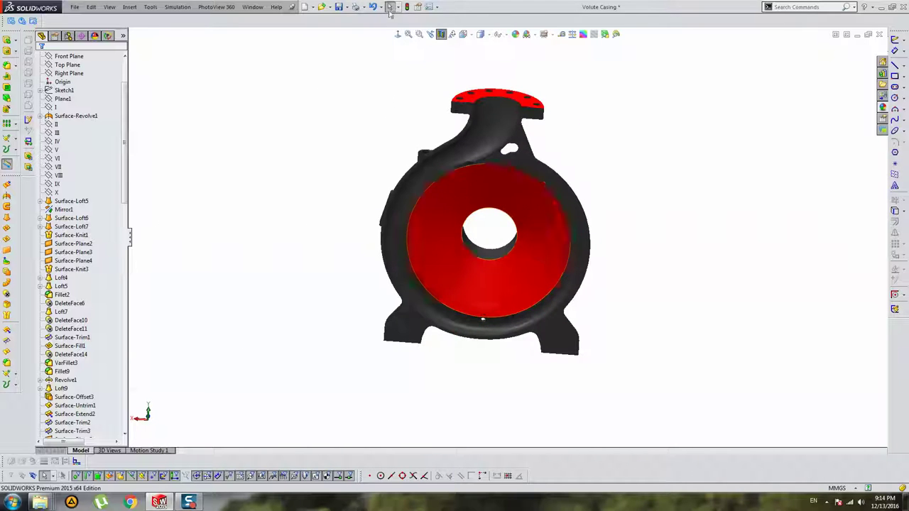
pyautogui.scroll(-3, 492, 168)
pyautogui.scroll(-2, 476, 134)
pyautogui.scroll(3, 476, 135)
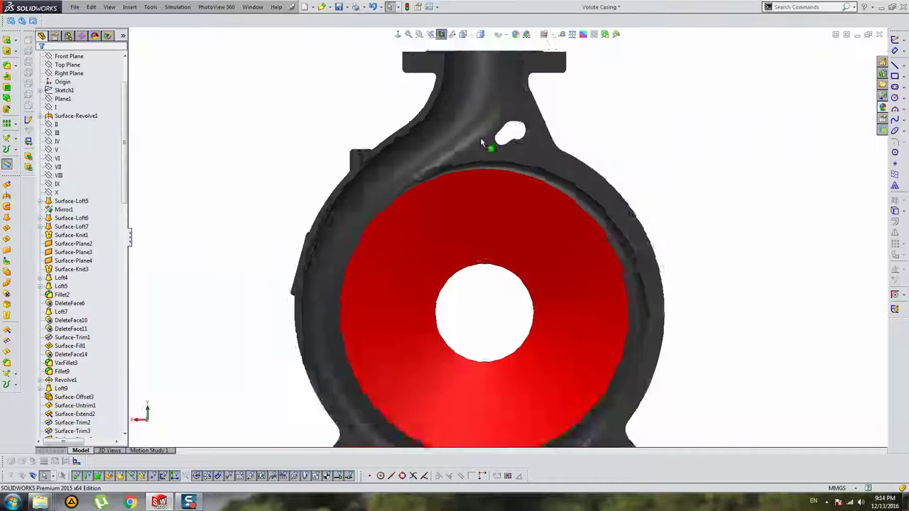
pyautogui.moveTo(479, 137)
pyautogui.mouseDown(button='middle')
pyautogui.moveTo(476, 112)
pyautogui.moveTo(501, 129)
pyautogui.mouseUp(button='middle')
pyautogui.scroll(2, 452, 134)
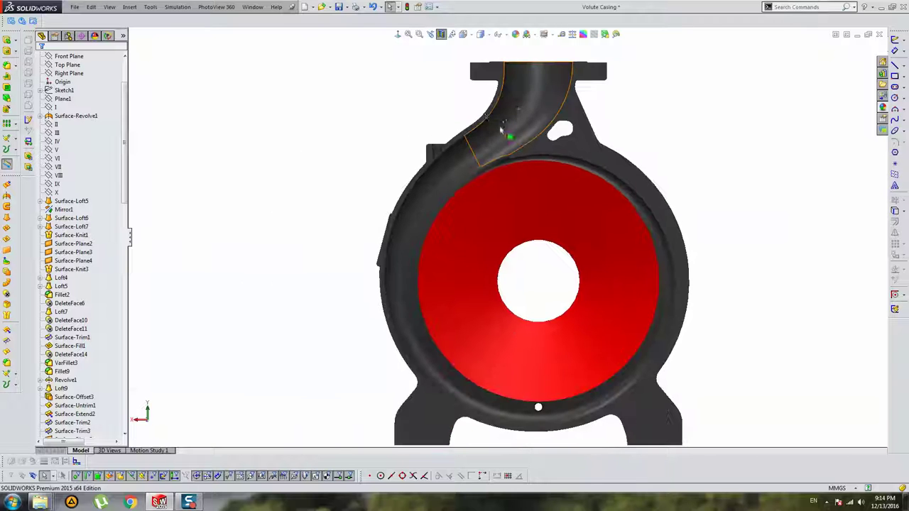
pyautogui.moveTo(455, 78)
pyautogui.mouseDown(button='middle')
pyautogui.moveTo(455, 95)
pyautogui.moveTo(418, 40)
pyautogui.moveTo(416, 81)
pyautogui.moveTo(805, 274)
pyautogui.moveTo(739, 239)
pyautogui.moveTo(748, 250)
pyautogui.moveTo(708, 250)
pyautogui.mouseUp(button='middle')
# Save the volute casing part and snap it to the Front view
pyautogui.click(419, 34)
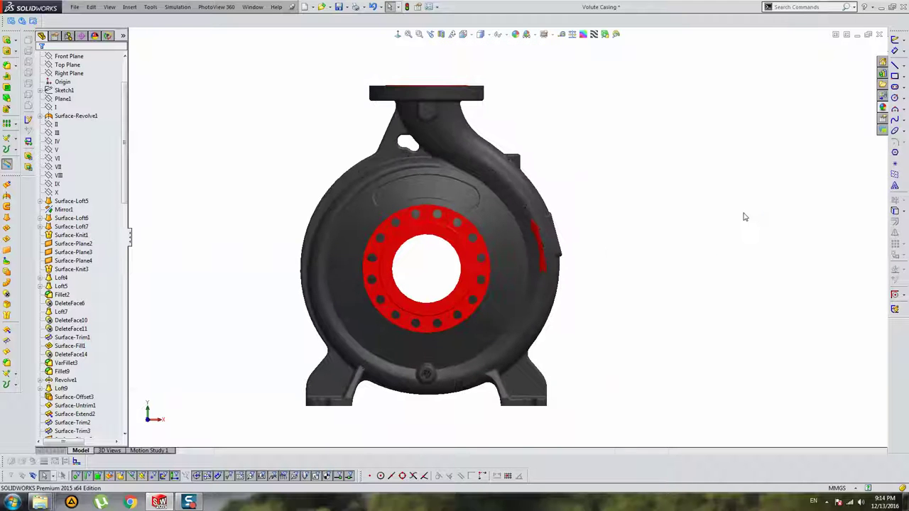
pyautogui.hotkey('ctrl', 's')
pyautogui.moveTo(378, 355)
pyautogui.mouseDown(button='middle')
pyautogui.moveTo(377, 267)
pyautogui.moveTo(301, 260)
pyautogui.moveTo(419, 135)
pyautogui.mouseUp(button='middle')
pyautogui.hotkey('ctrl', '1')
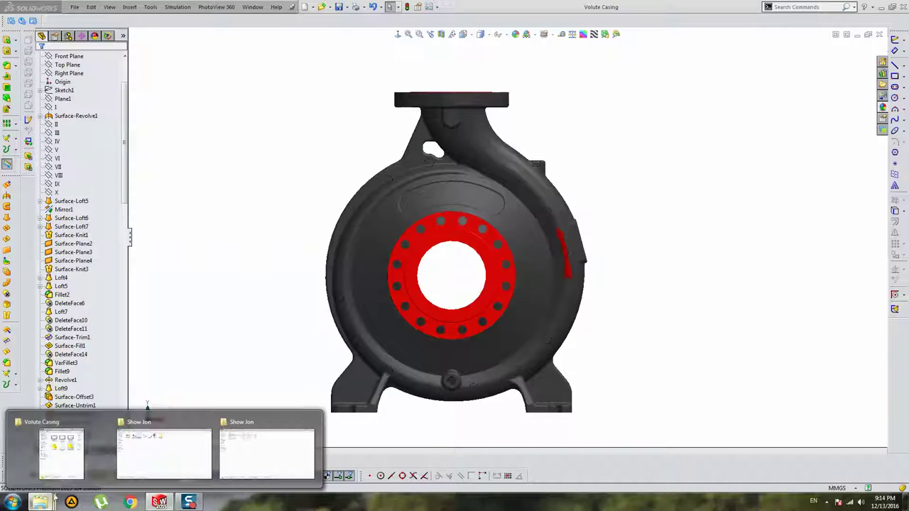
pyautogui.moveTo(40, 502)
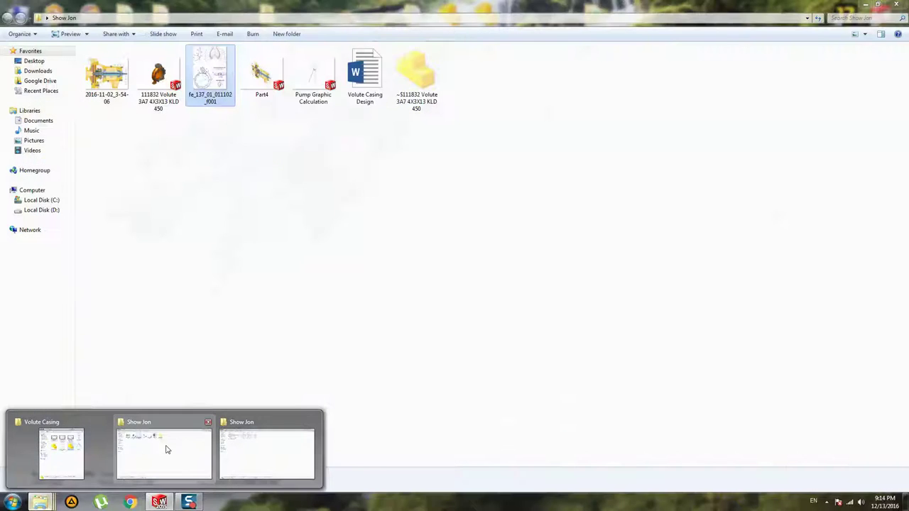
pyautogui.click(167, 449)
pyautogui.doubleClick(222, 76)
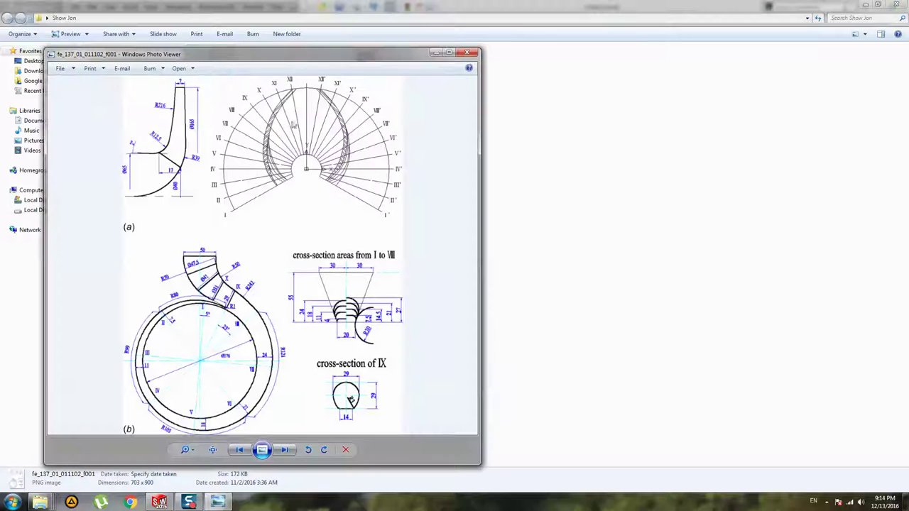
pyautogui.doubleClick(297, 57)
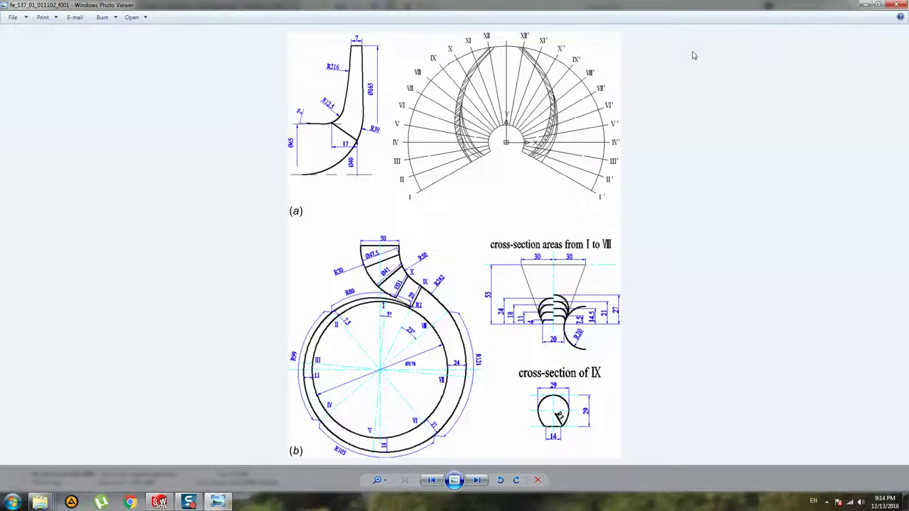
pyautogui.click(895, 5)
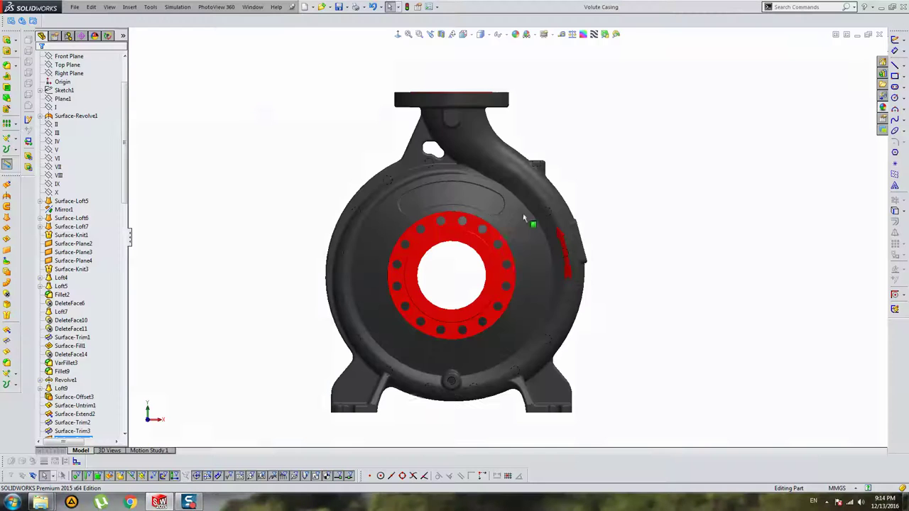
pyautogui.moveTo(516, 232)
pyautogui.mouseDown(button='middle')
pyautogui.moveTo(440, 130)
pyautogui.moveTo(530, 391)
pyautogui.mouseUp(button='middle')
pyautogui.moveTo(519, 293); pyautogui.dragTo(558, 219, button='middle')
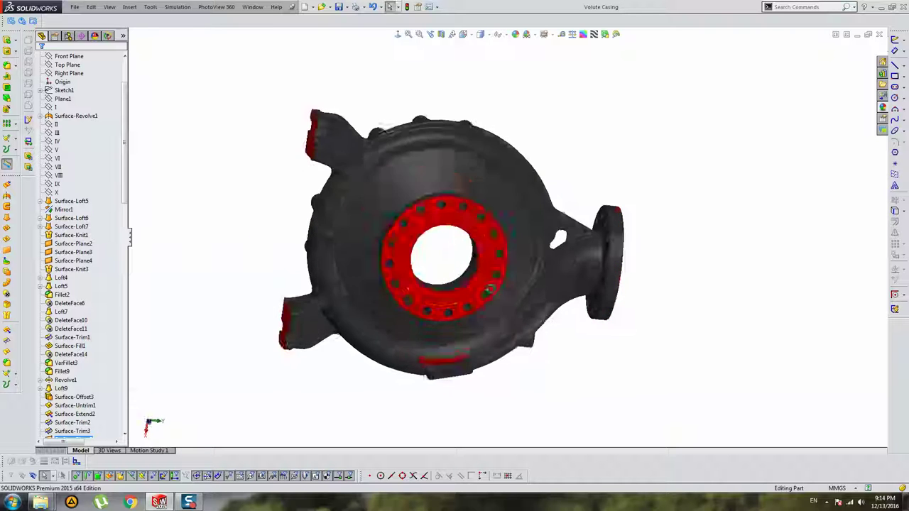
pyautogui.scroll(-5, 377, 165)
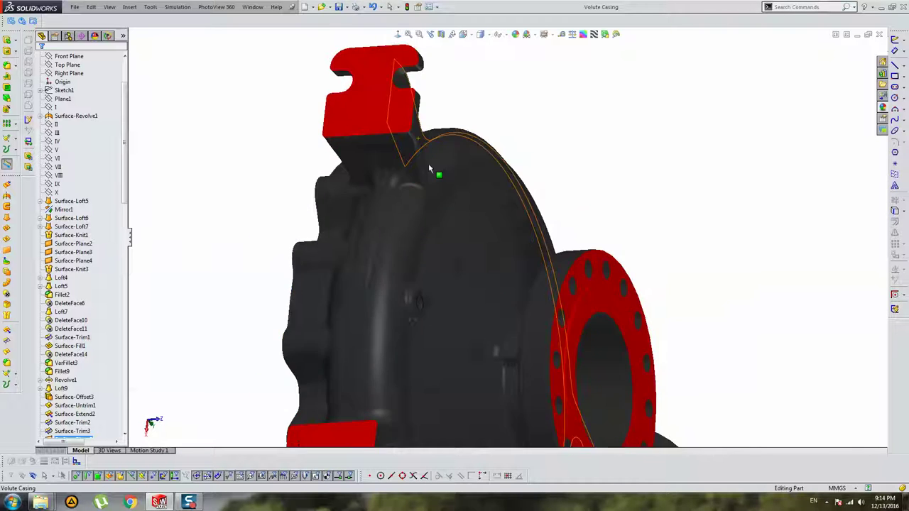
pyautogui.moveTo(428, 164)
pyautogui.mouseDown(button='middle')
pyautogui.moveTo(484, 232)
pyautogui.moveTo(539, 272)
pyautogui.moveTo(681, 213)
pyautogui.moveTo(608, 205)
pyautogui.moveTo(534, 150)
pyautogui.moveTo(540, 128)
pyautogui.moveTo(447, 186)
pyautogui.mouseUp(button='middle')
pyautogui.hotkey('ctrl', '1')
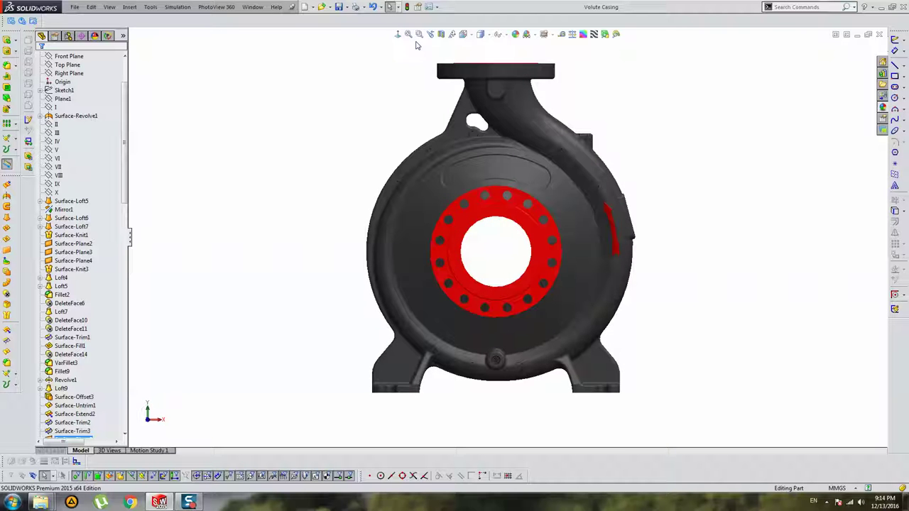
pyautogui.moveTo(413, 145)
pyautogui.mouseDown(button='middle')
pyautogui.moveTo(576, 186)
pyautogui.moveTo(620, 177)
pyautogui.moveTo(531, 220)
pyautogui.mouseUp(button='middle')
pyautogui.moveTo(519, 188)
pyautogui.mouseDown(button='middle')
pyautogui.moveTo(471, 192)
pyautogui.moveTo(447, 206)
pyautogui.moveTo(390, 198)
pyautogui.moveTo(365, 51)
pyautogui.mouseUp(button='middle')
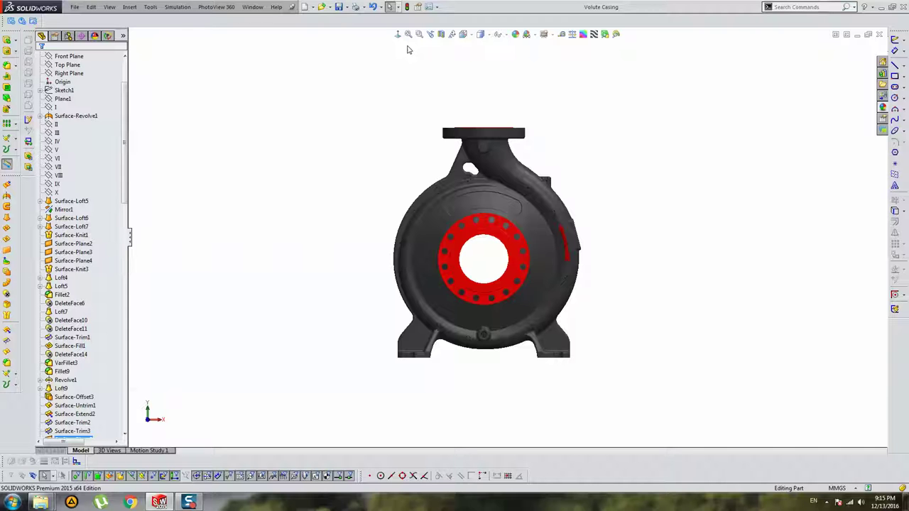
pyautogui.keyDown('ctrl'); pyautogui.moveTo(559, 193); pyautogui.dragTo(555, 186, button='middle'); pyautogui.keyUp('ctrl')
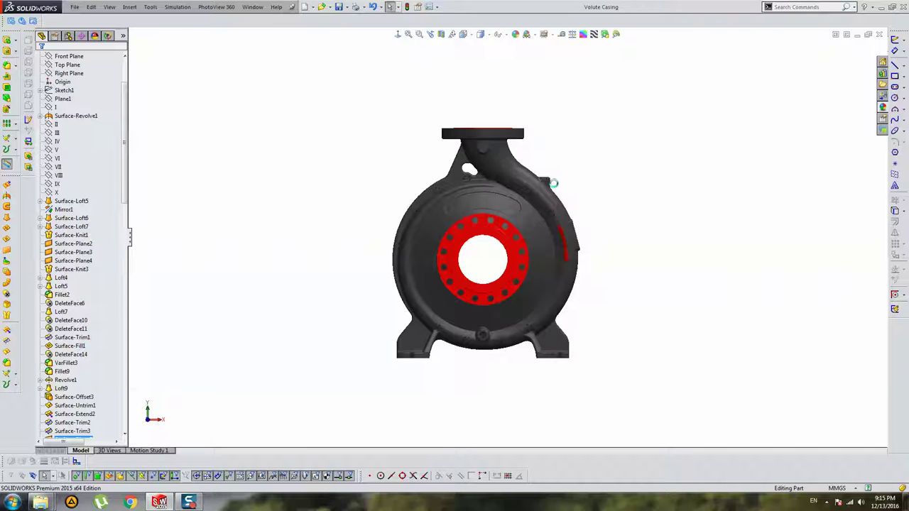